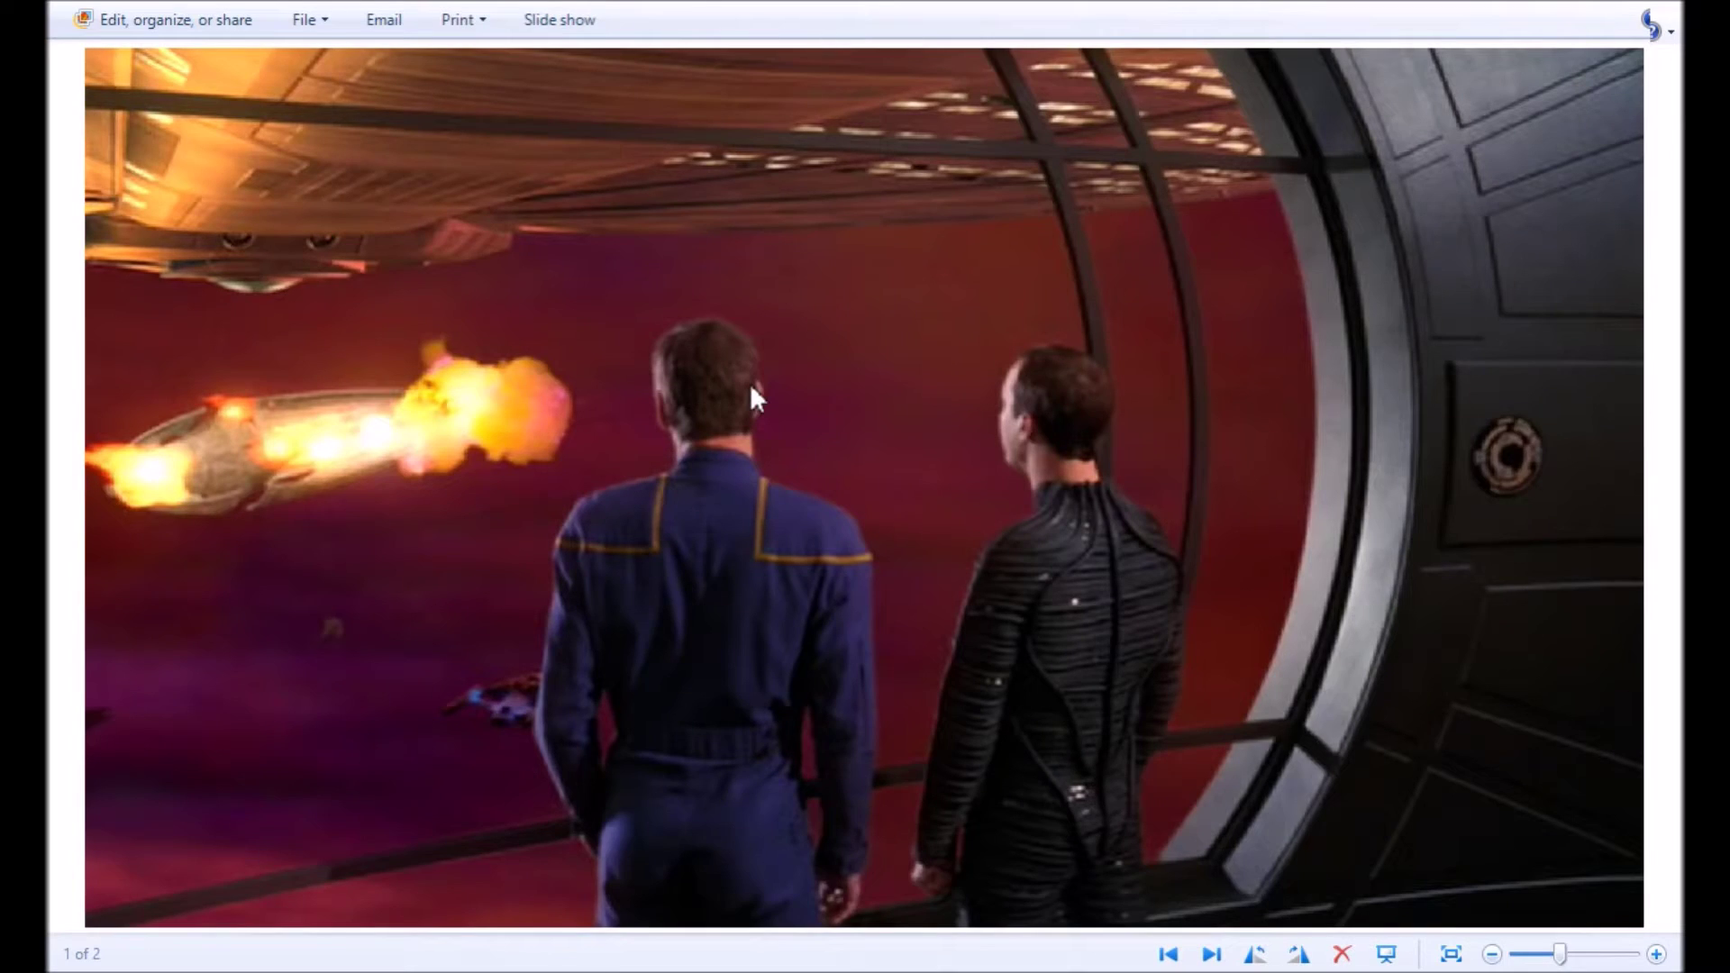
# Open the second reference picture and examine the starship's overall shape, including its saucer, pylons and nacelles
pyautogui.scroll(-1, 751, 385)
pyautogui.scroll(1, 1099, 665)
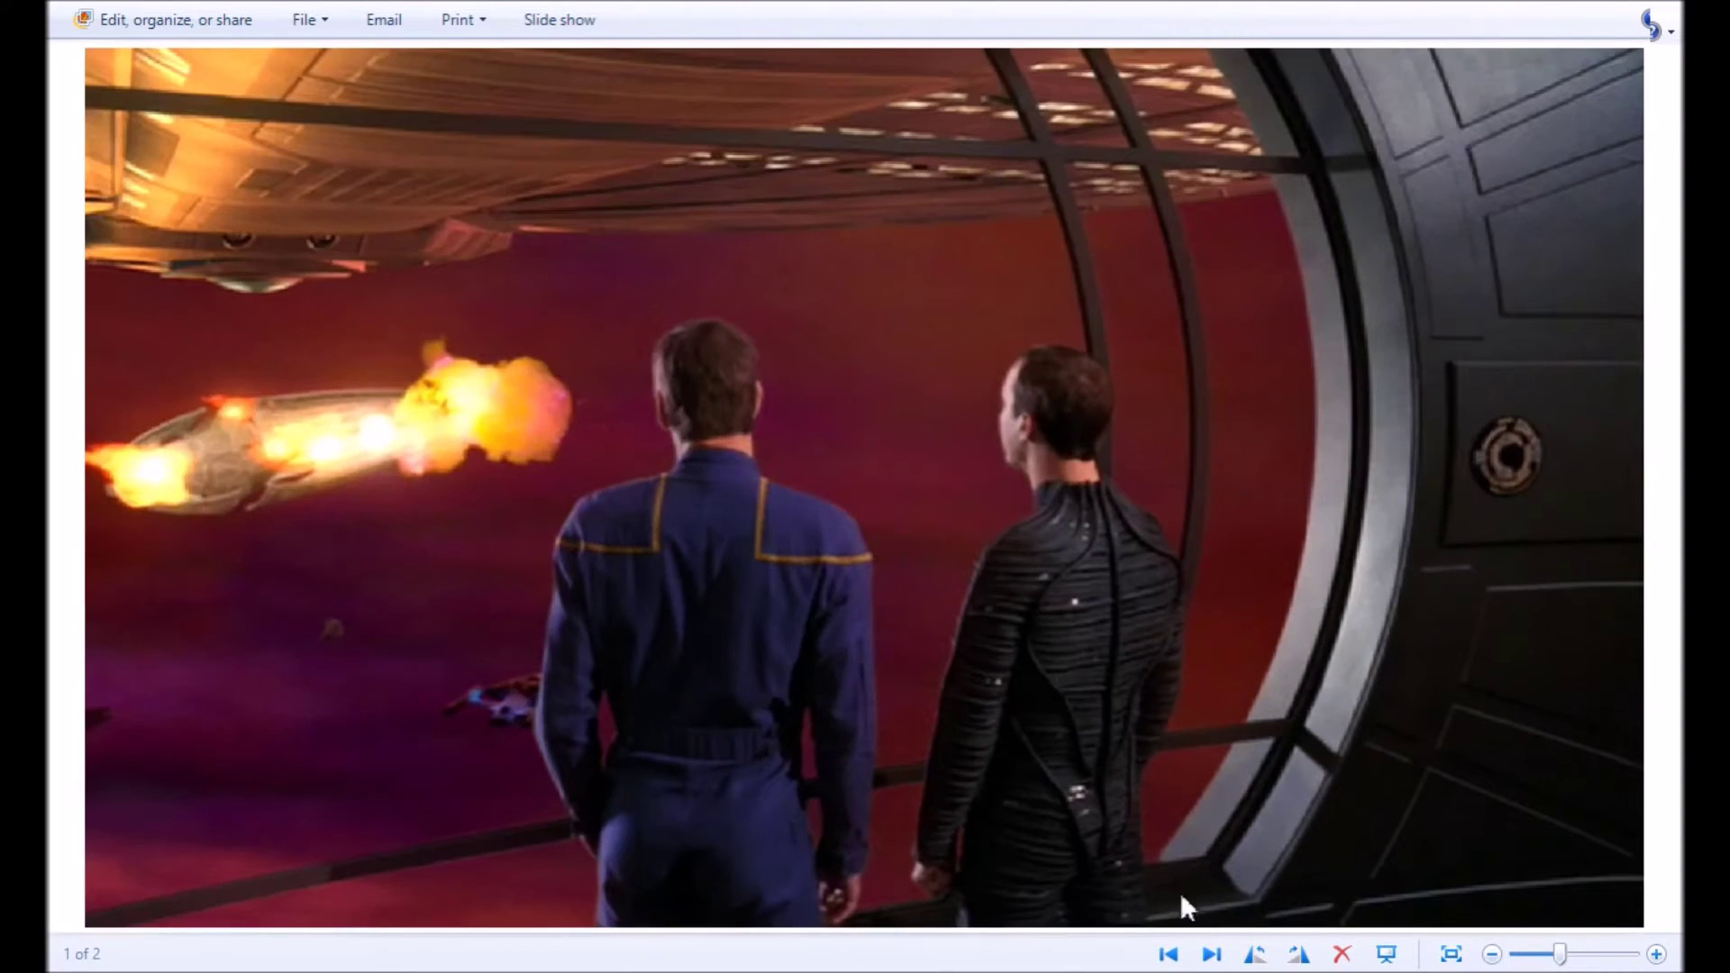
pyautogui.click(1211, 954)
pyautogui.scroll(3, 787, 561)
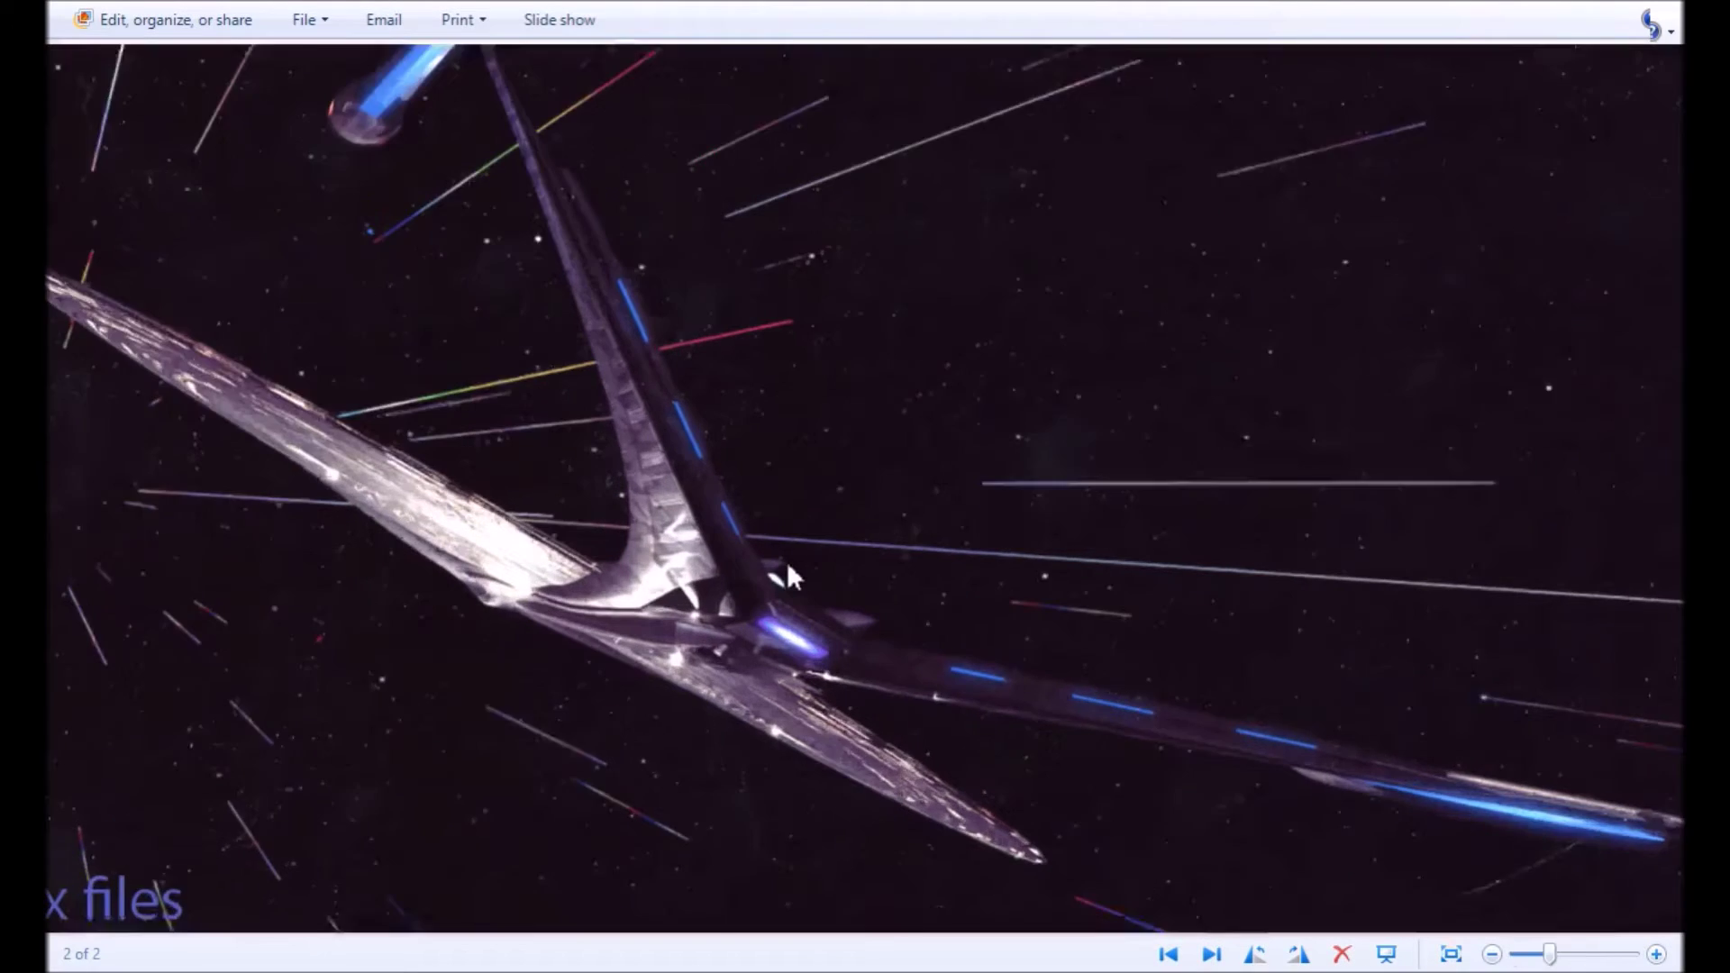
pyautogui.moveTo(736, 667); pyautogui.dragTo(1088, 464)
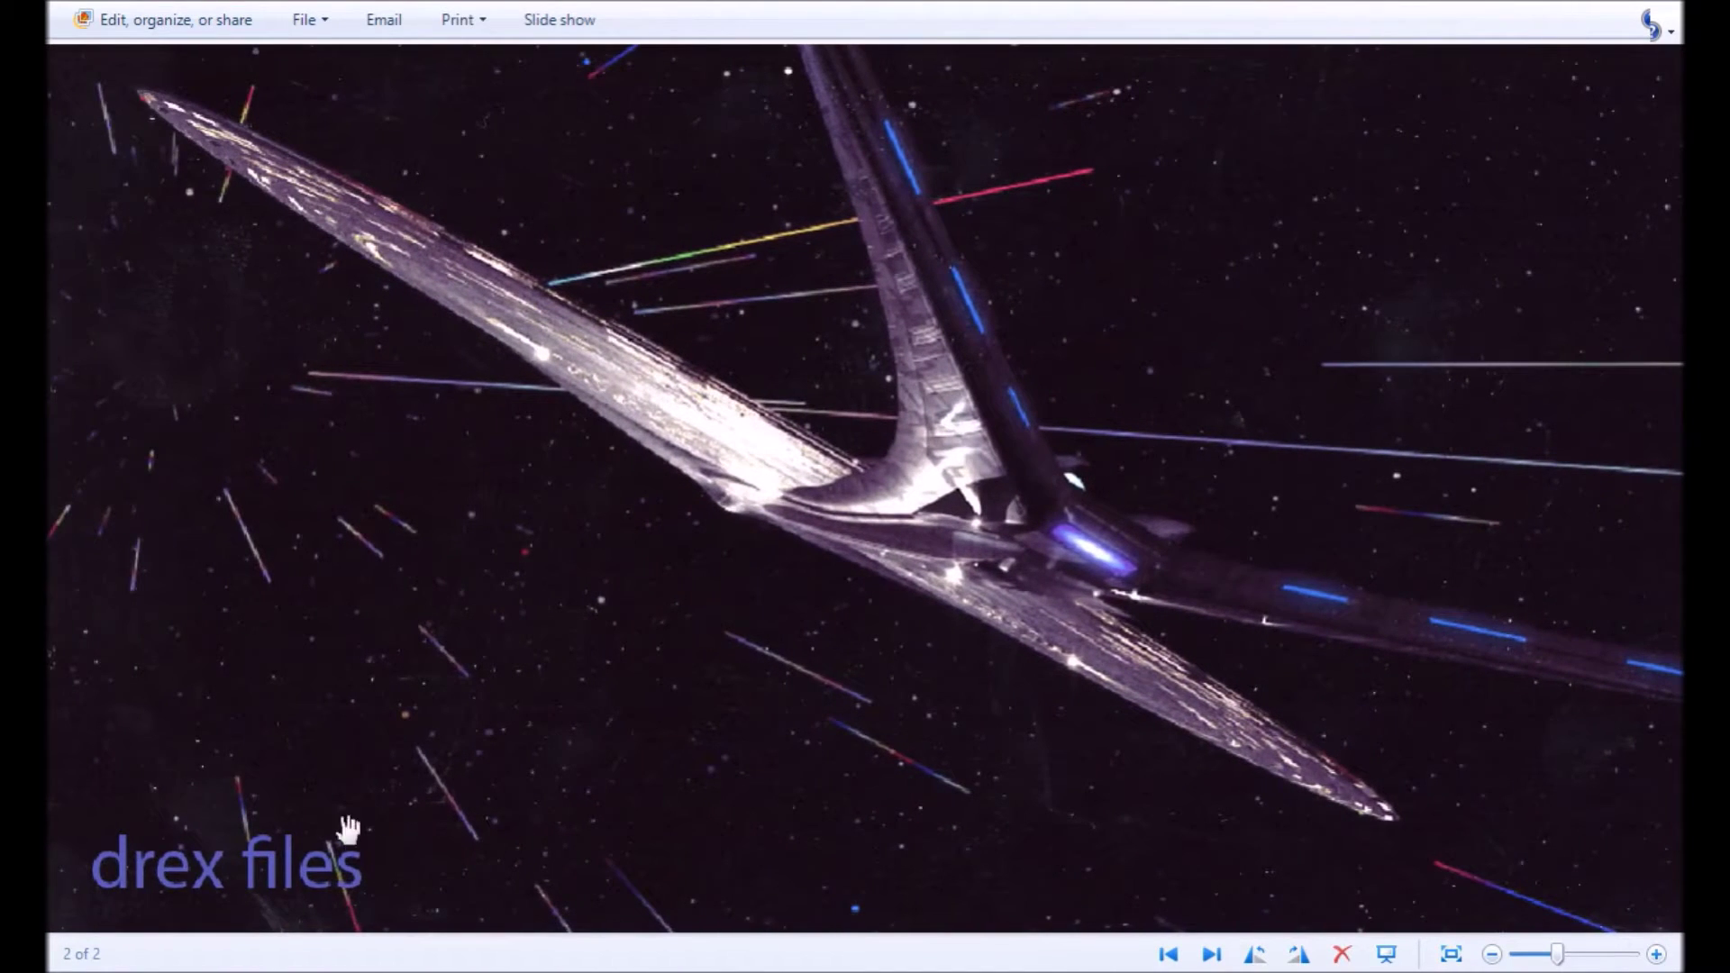
pyautogui.moveTo(1188, 507); pyautogui.dragTo(874, 748)
pyautogui.moveTo(880, 690); pyautogui.dragTo(900, 306)
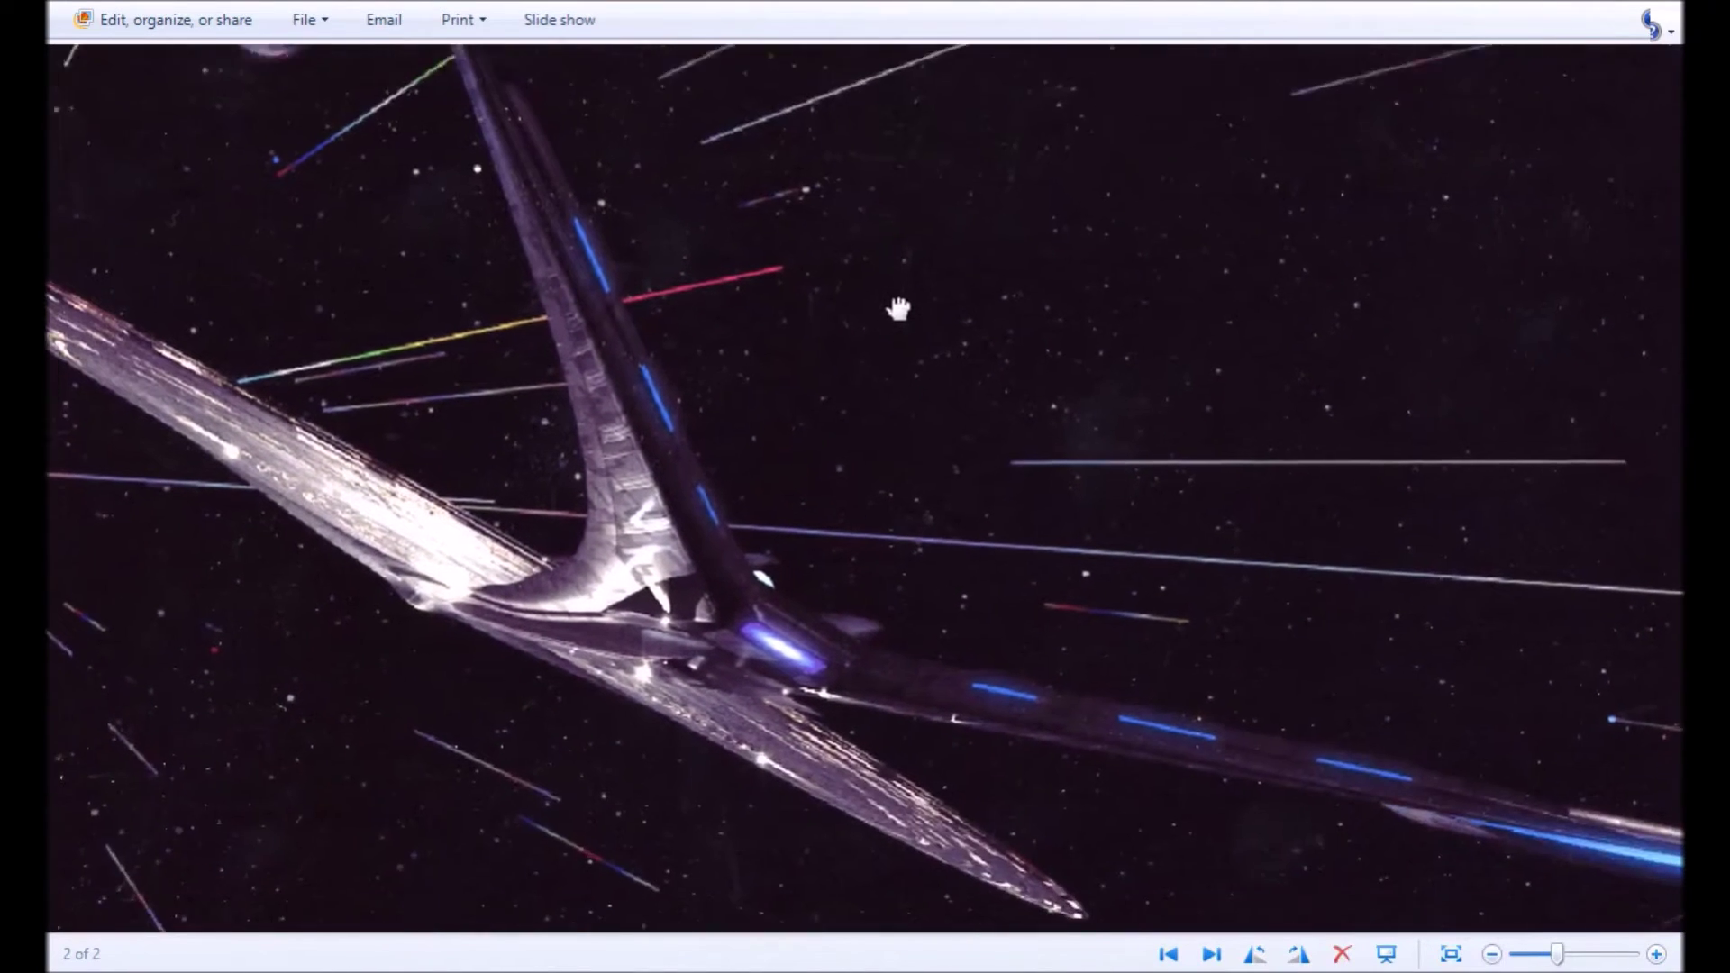
pyautogui.moveTo(923, 743); pyautogui.dragTo(808, 781)
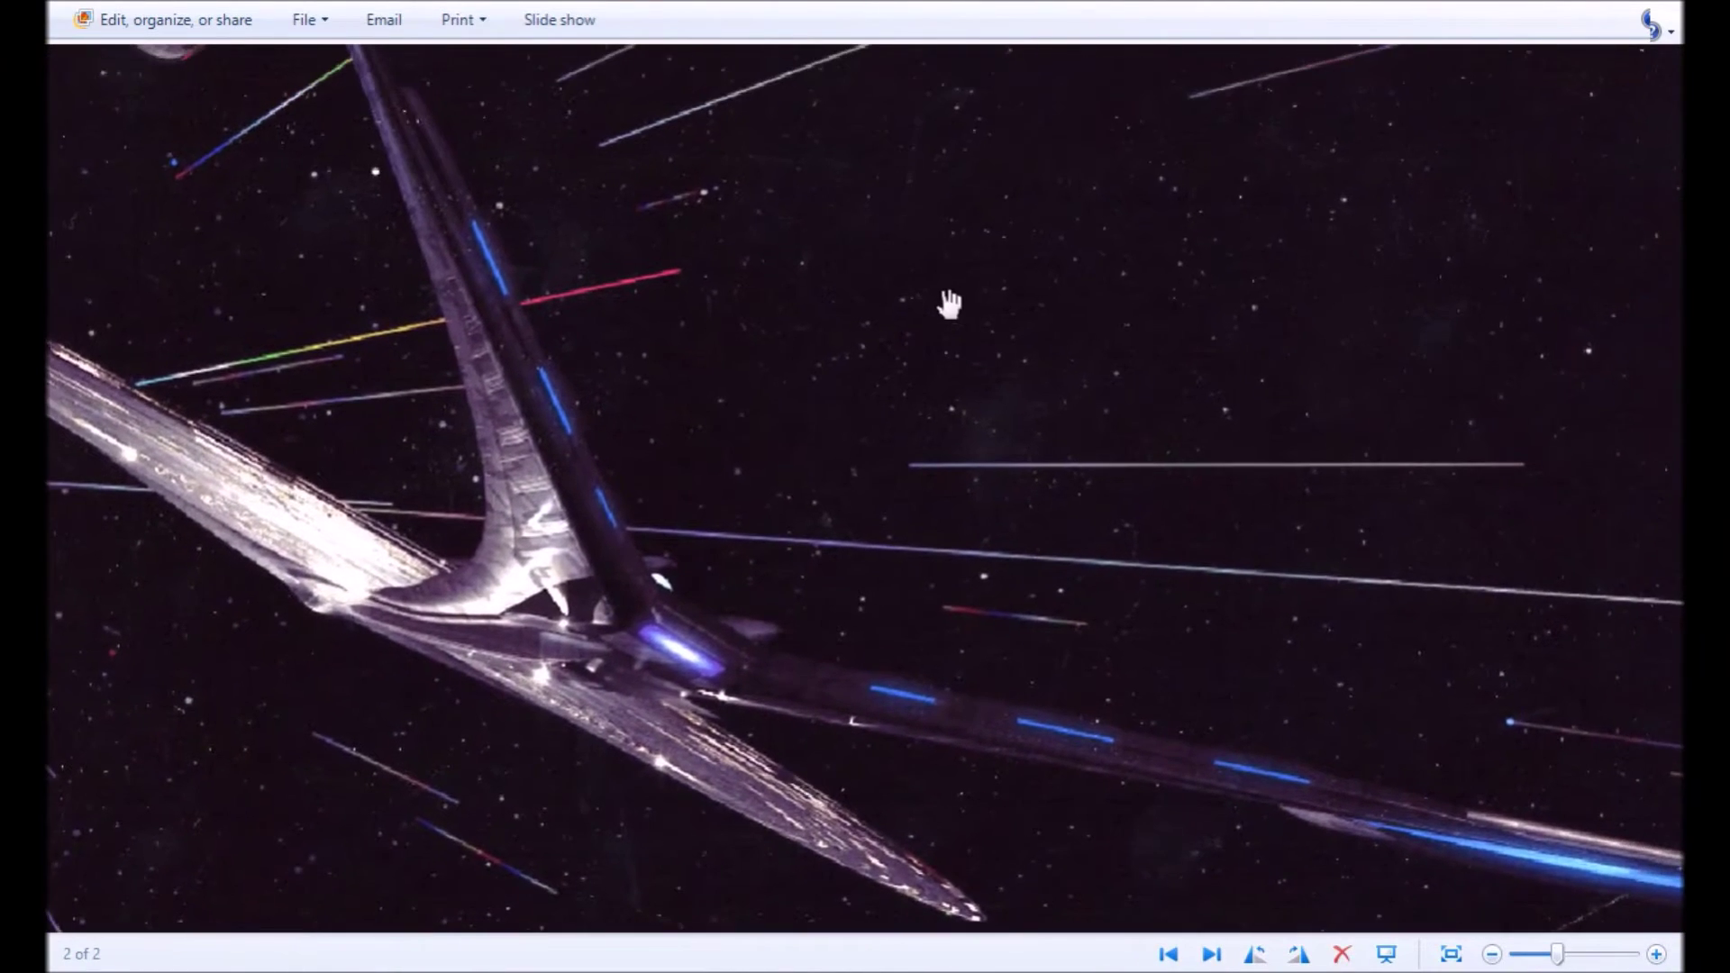
pyautogui.moveTo(946, 301); pyautogui.dragTo(1018, 265)
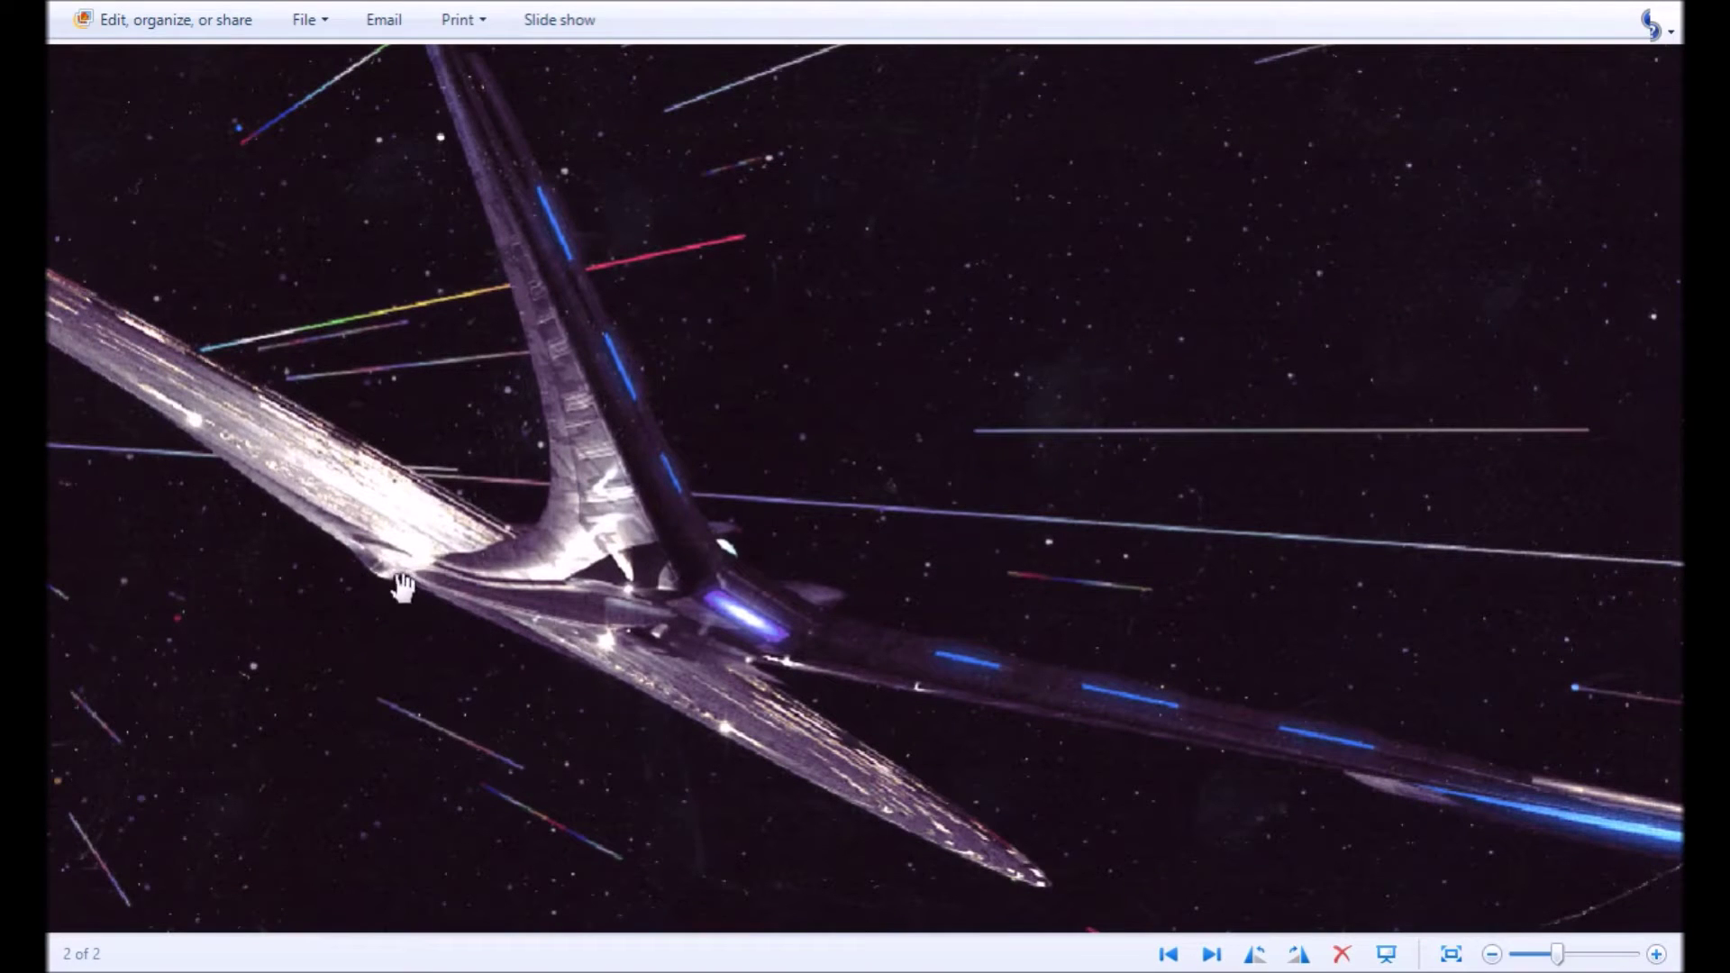
pyautogui.moveTo(878, 461); pyautogui.dragTo(960, 314)
pyautogui.scroll(1, 485, 554)
pyautogui.scroll(1, 488, 559)
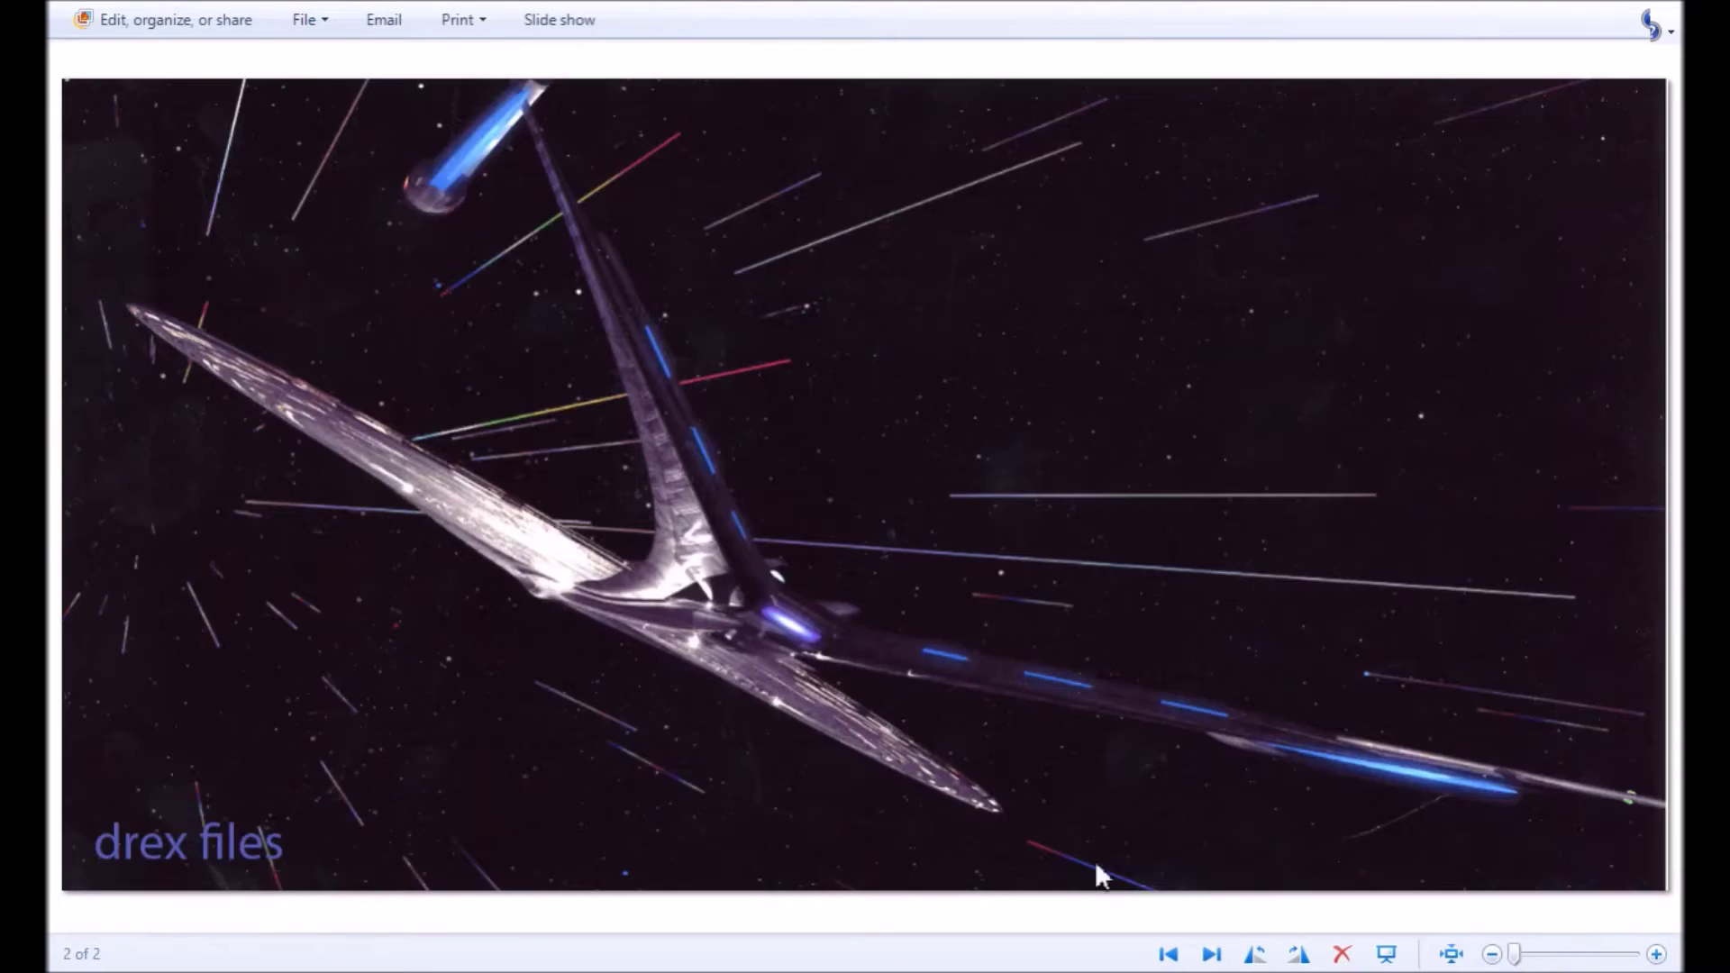
# Examine a close-up of the starship picture where the saucer, hull and pylons meet around the glowing engine
pyautogui.scroll(1, 645, 577)
pyautogui.scroll(-1, 644, 577)
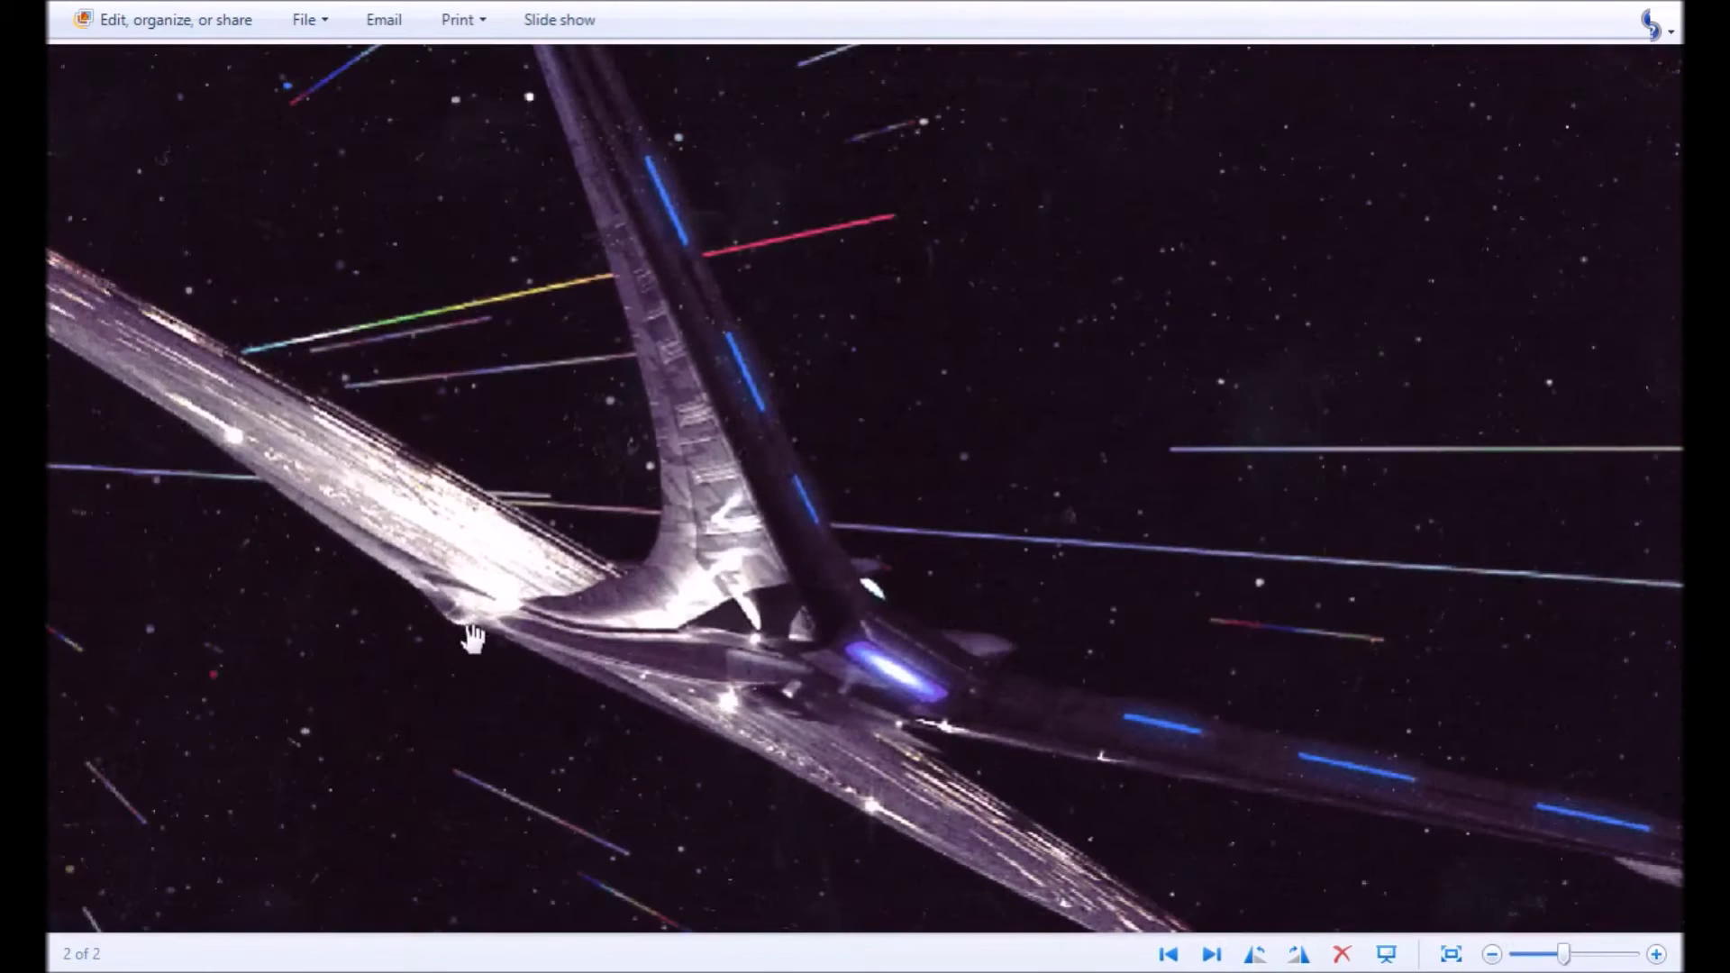
pyautogui.scroll(1, 475, 638)
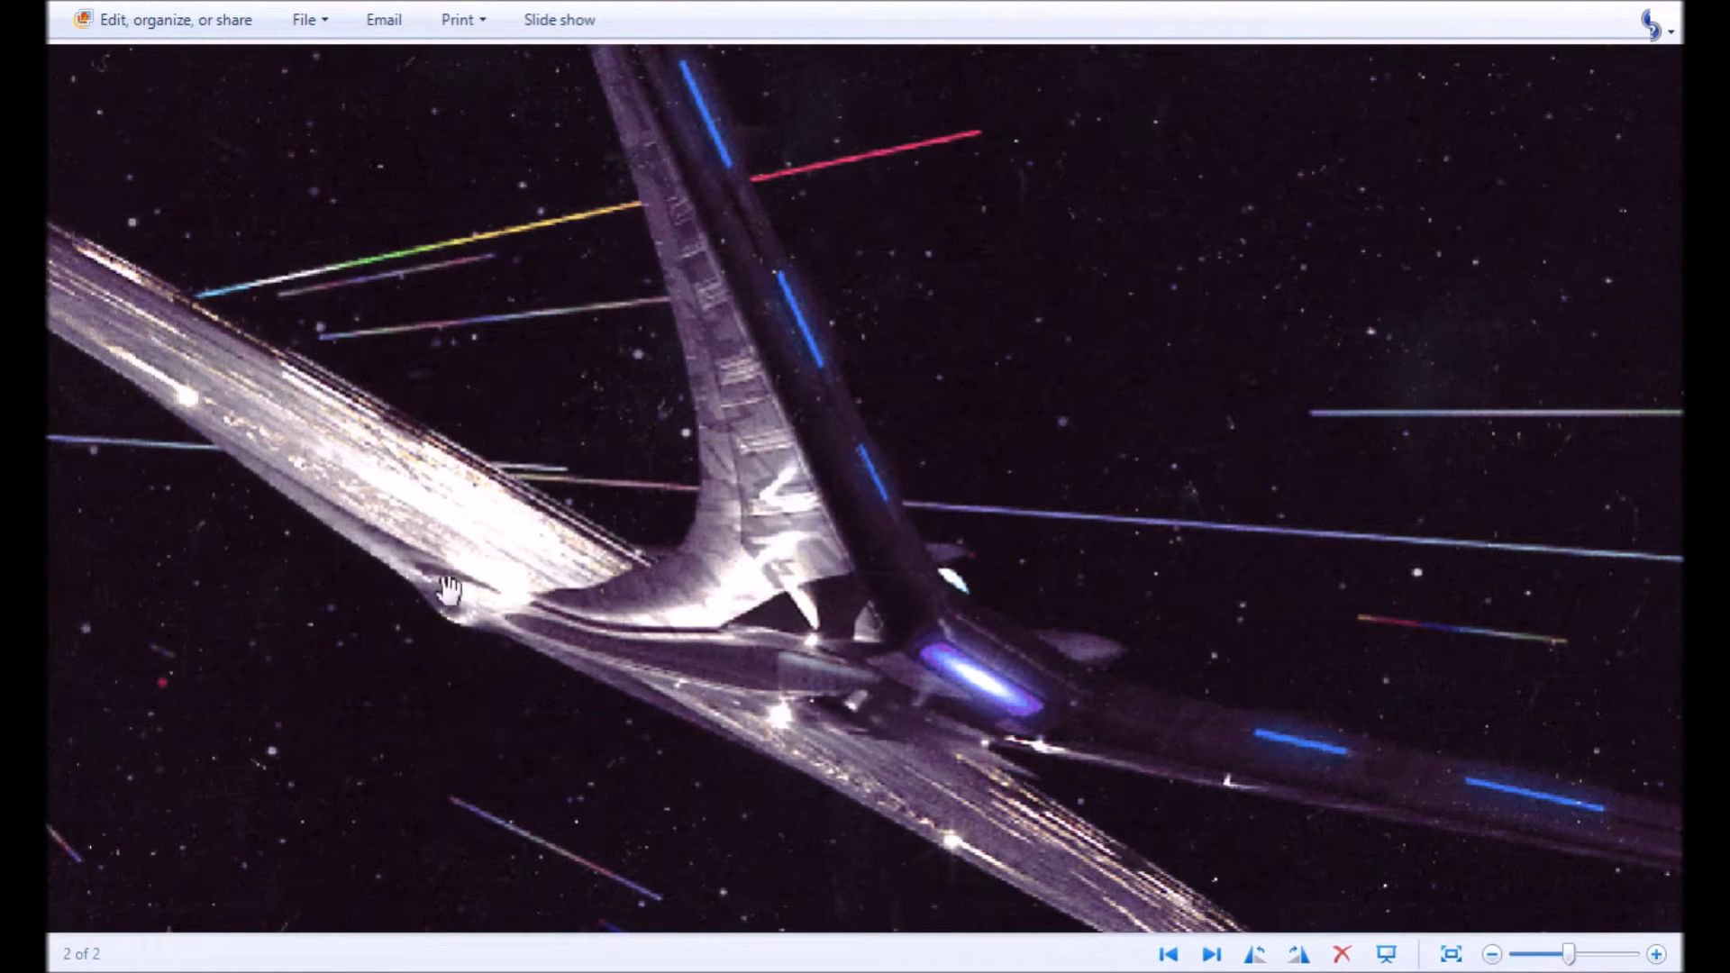
pyautogui.moveTo(846, 746); pyautogui.dragTo(707, 563)
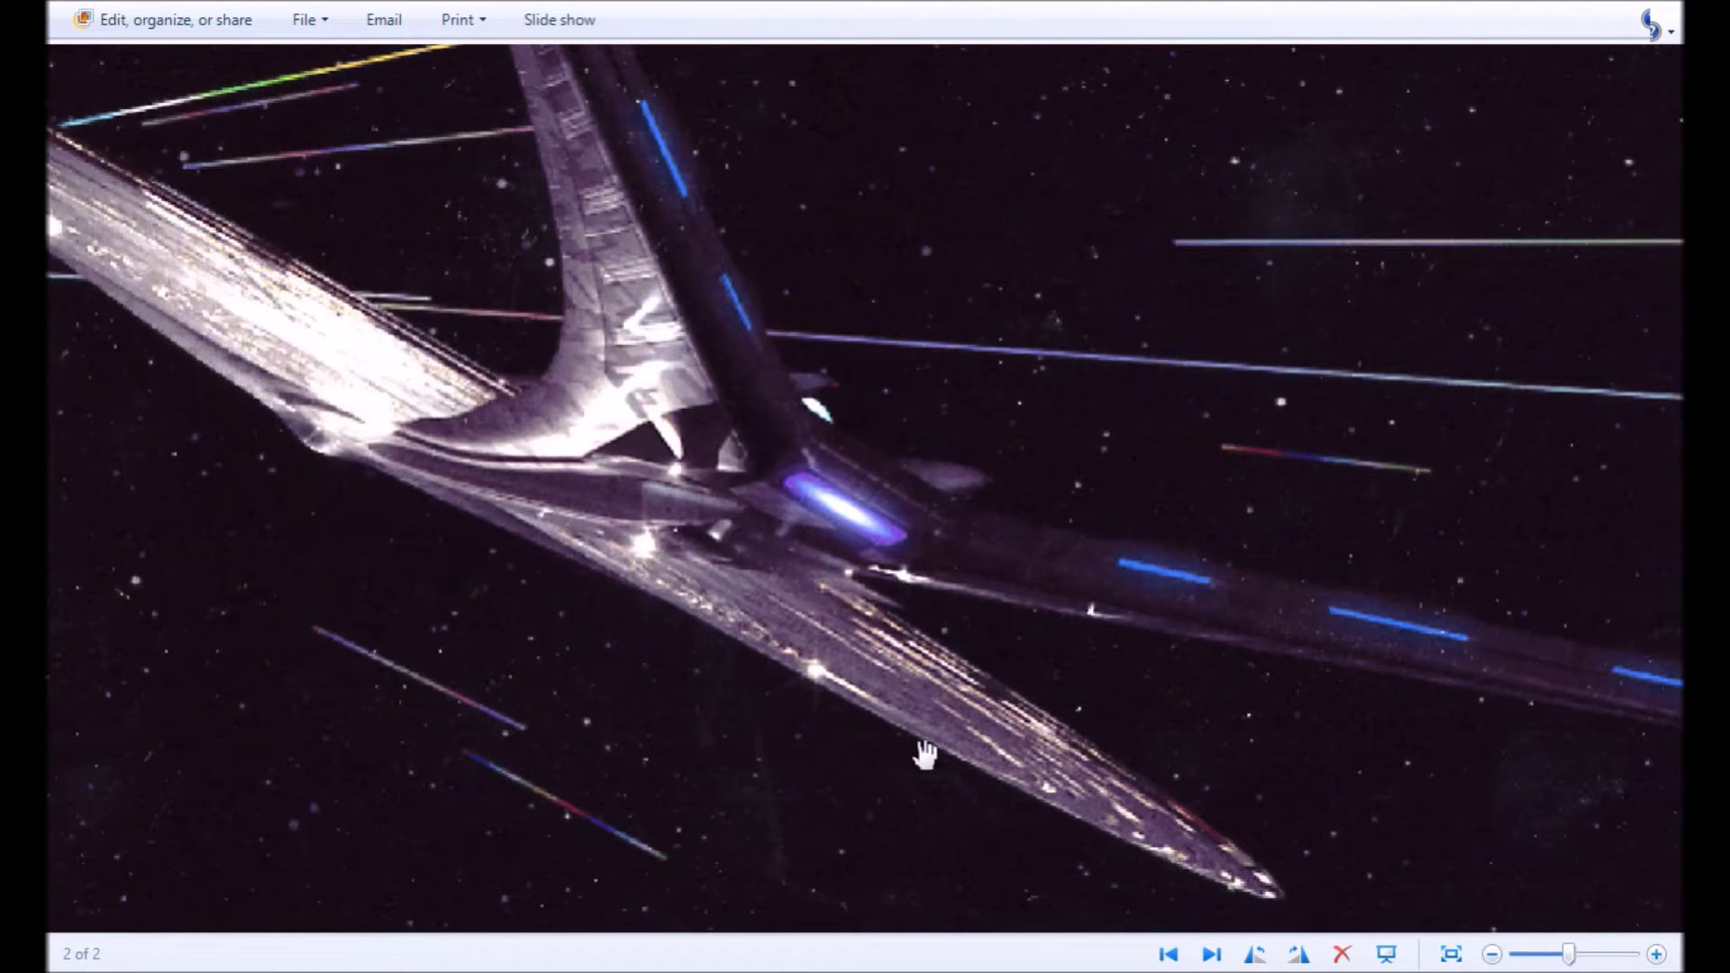
pyautogui.scroll(1, 926, 755)
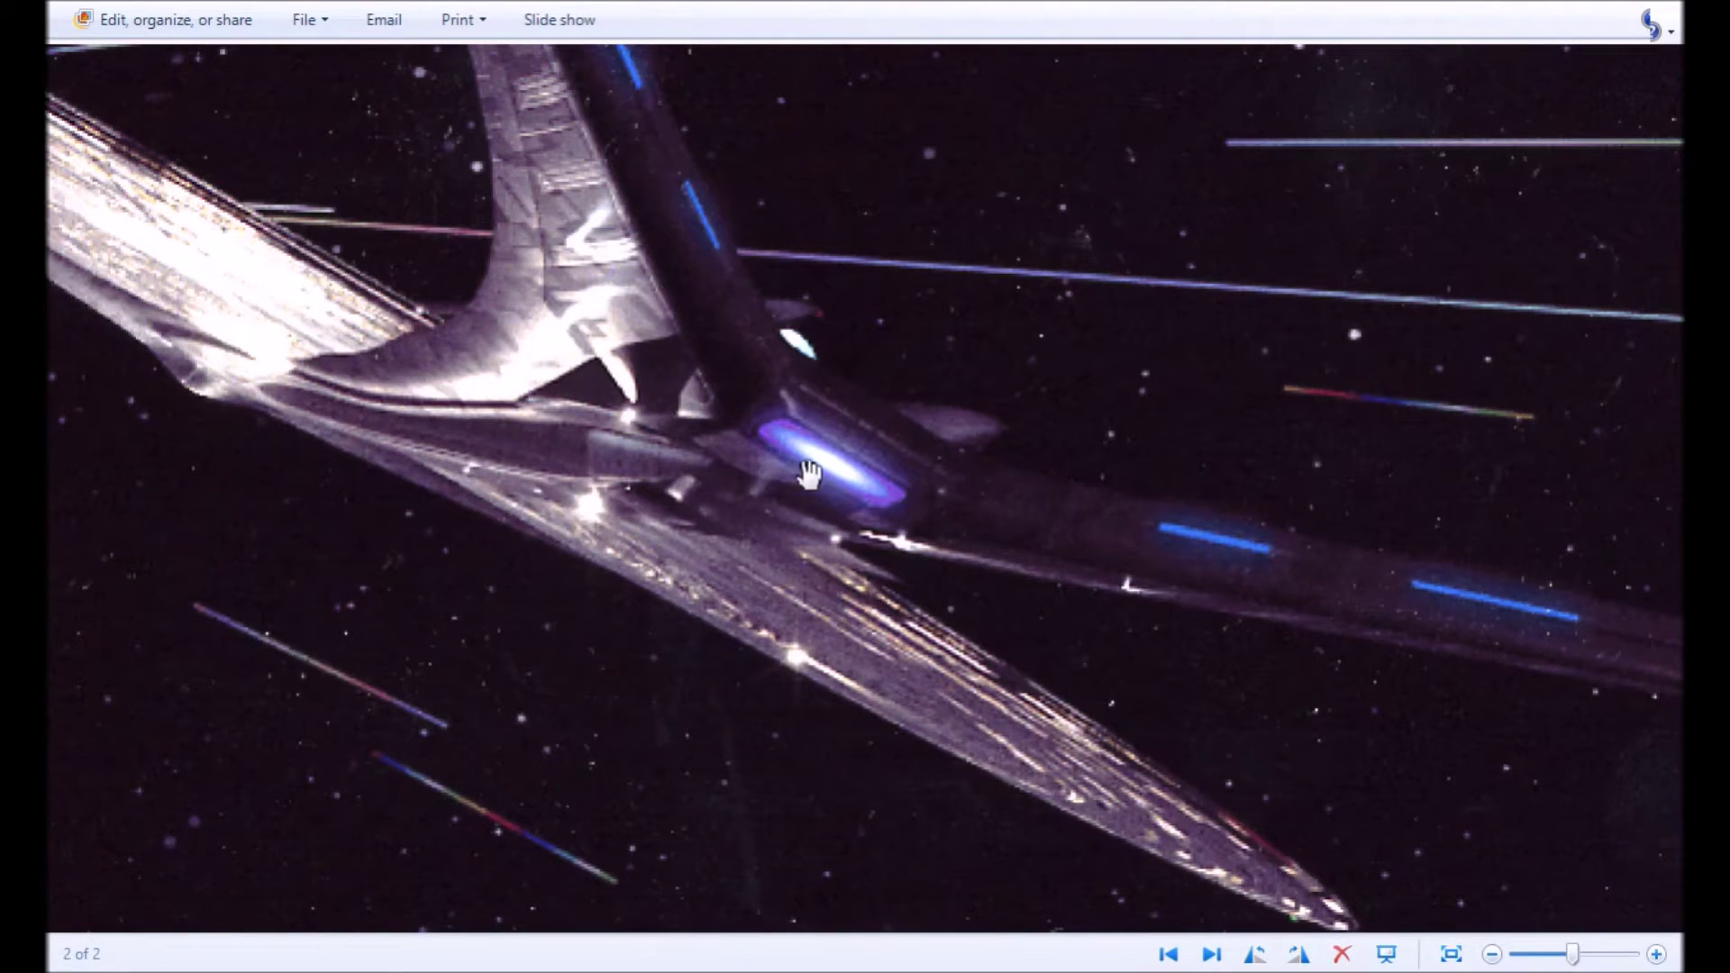
pyautogui.scroll(-1, 816, 472)
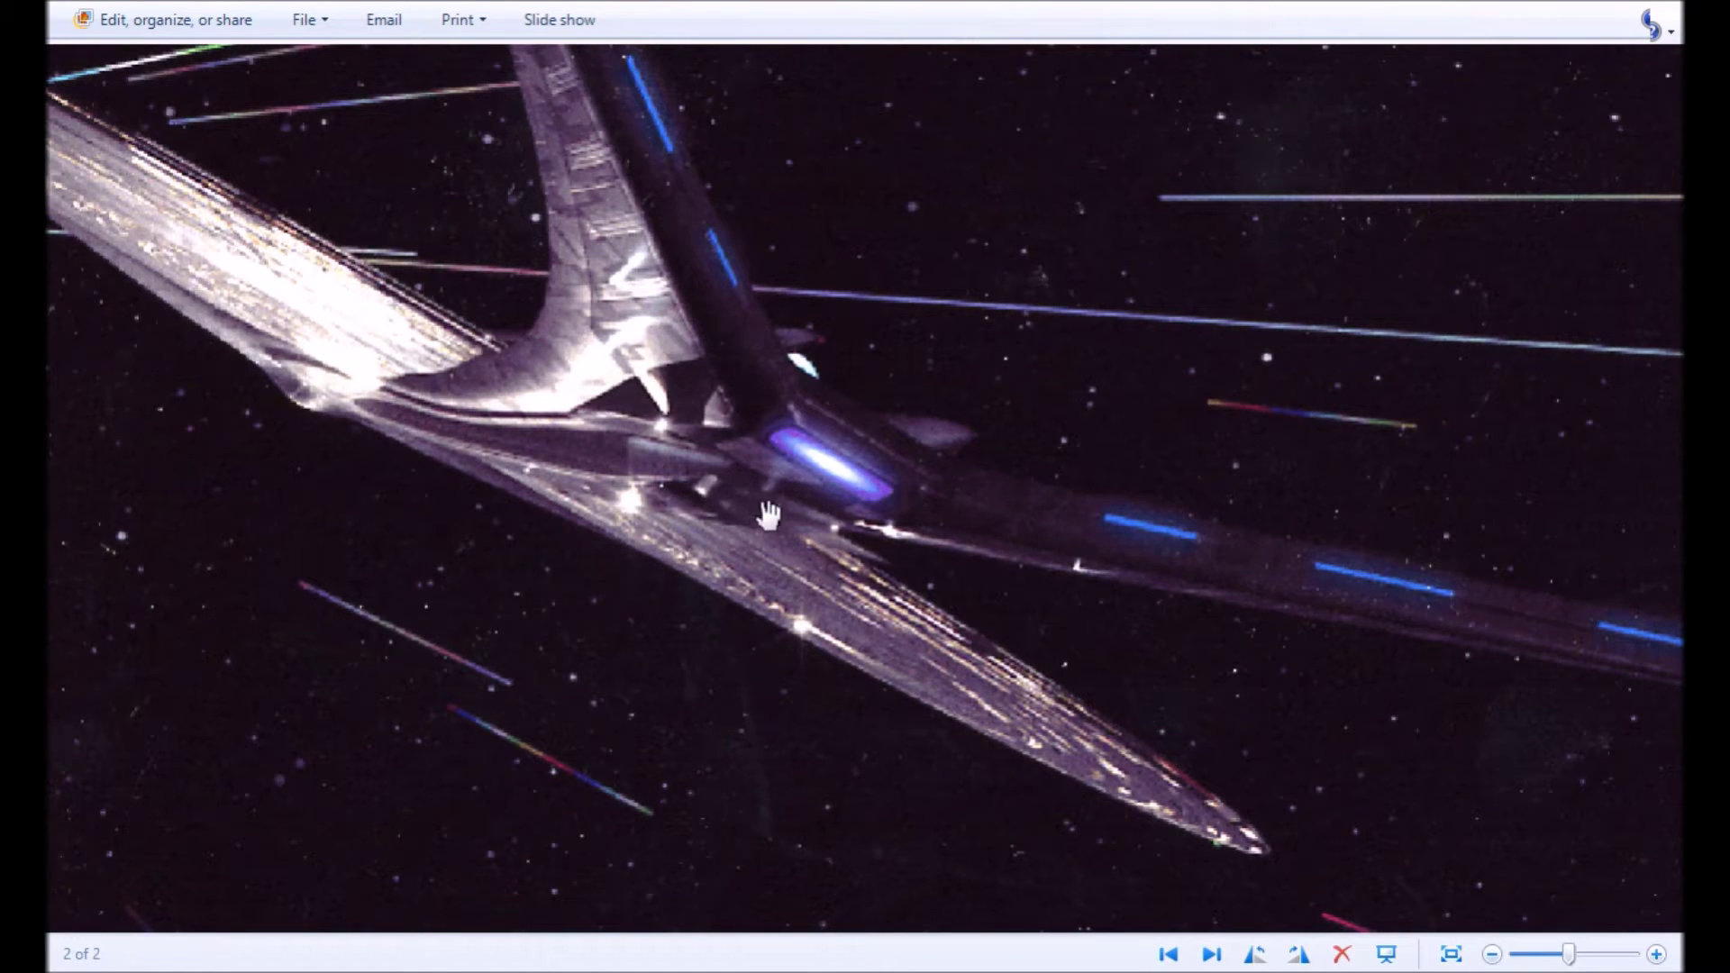
pyautogui.scroll(1, 748, 550)
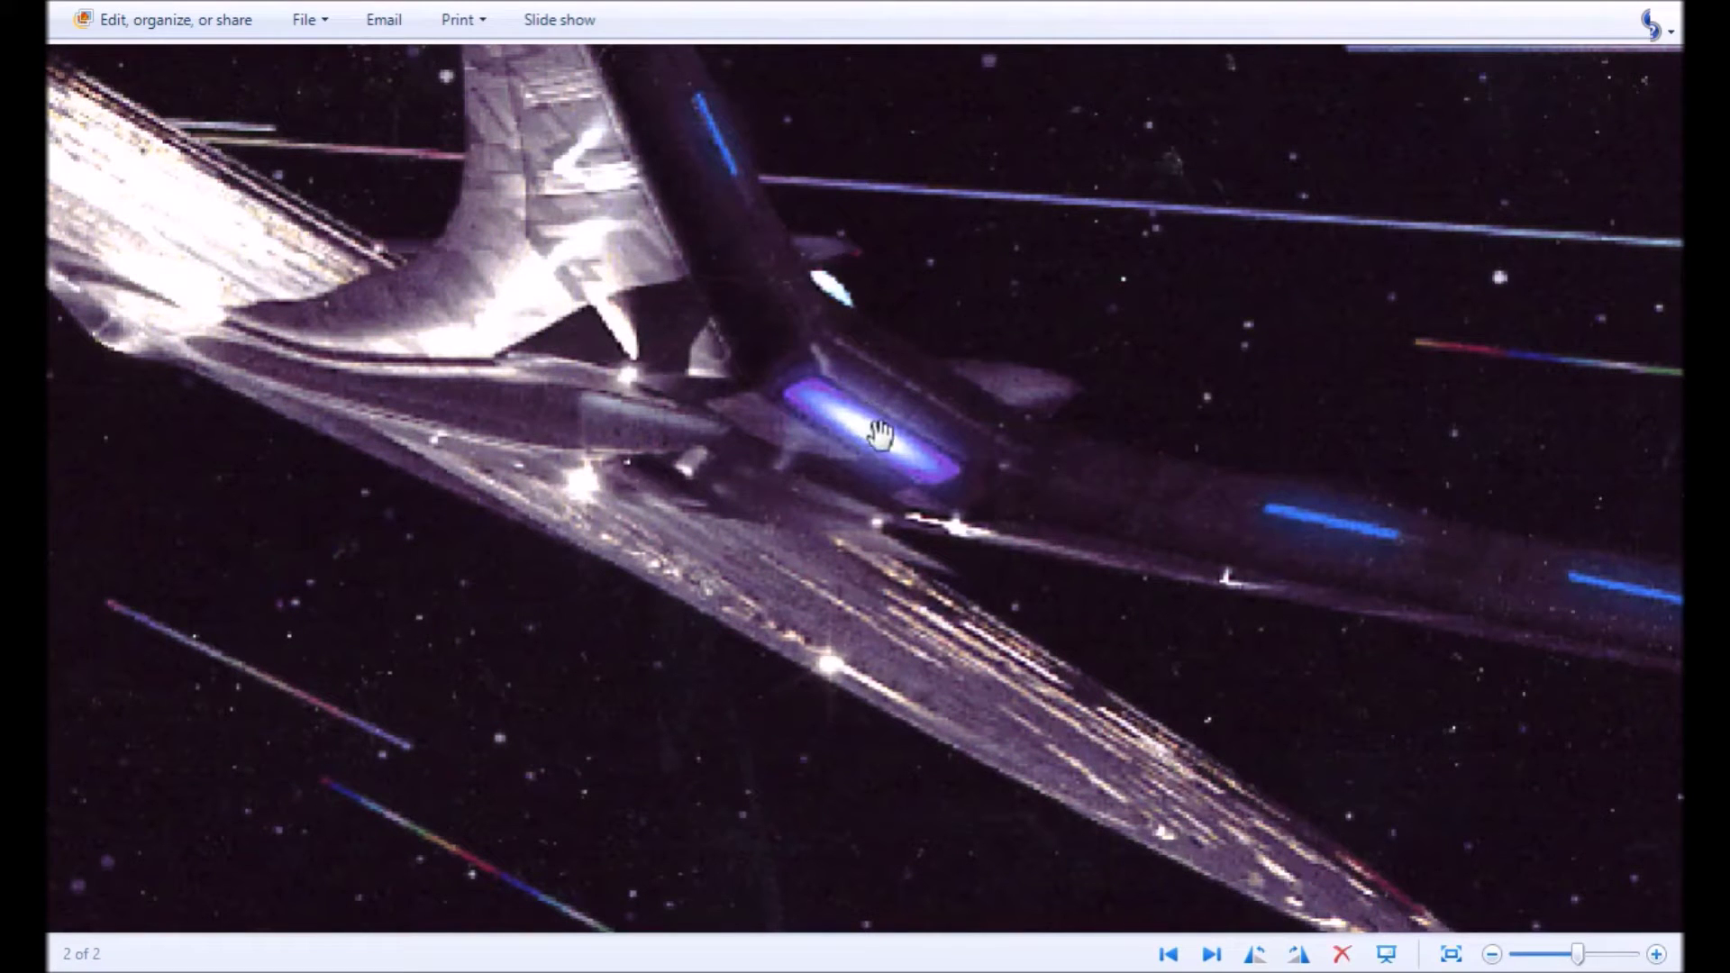
pyautogui.scroll(-1, 853, 456)
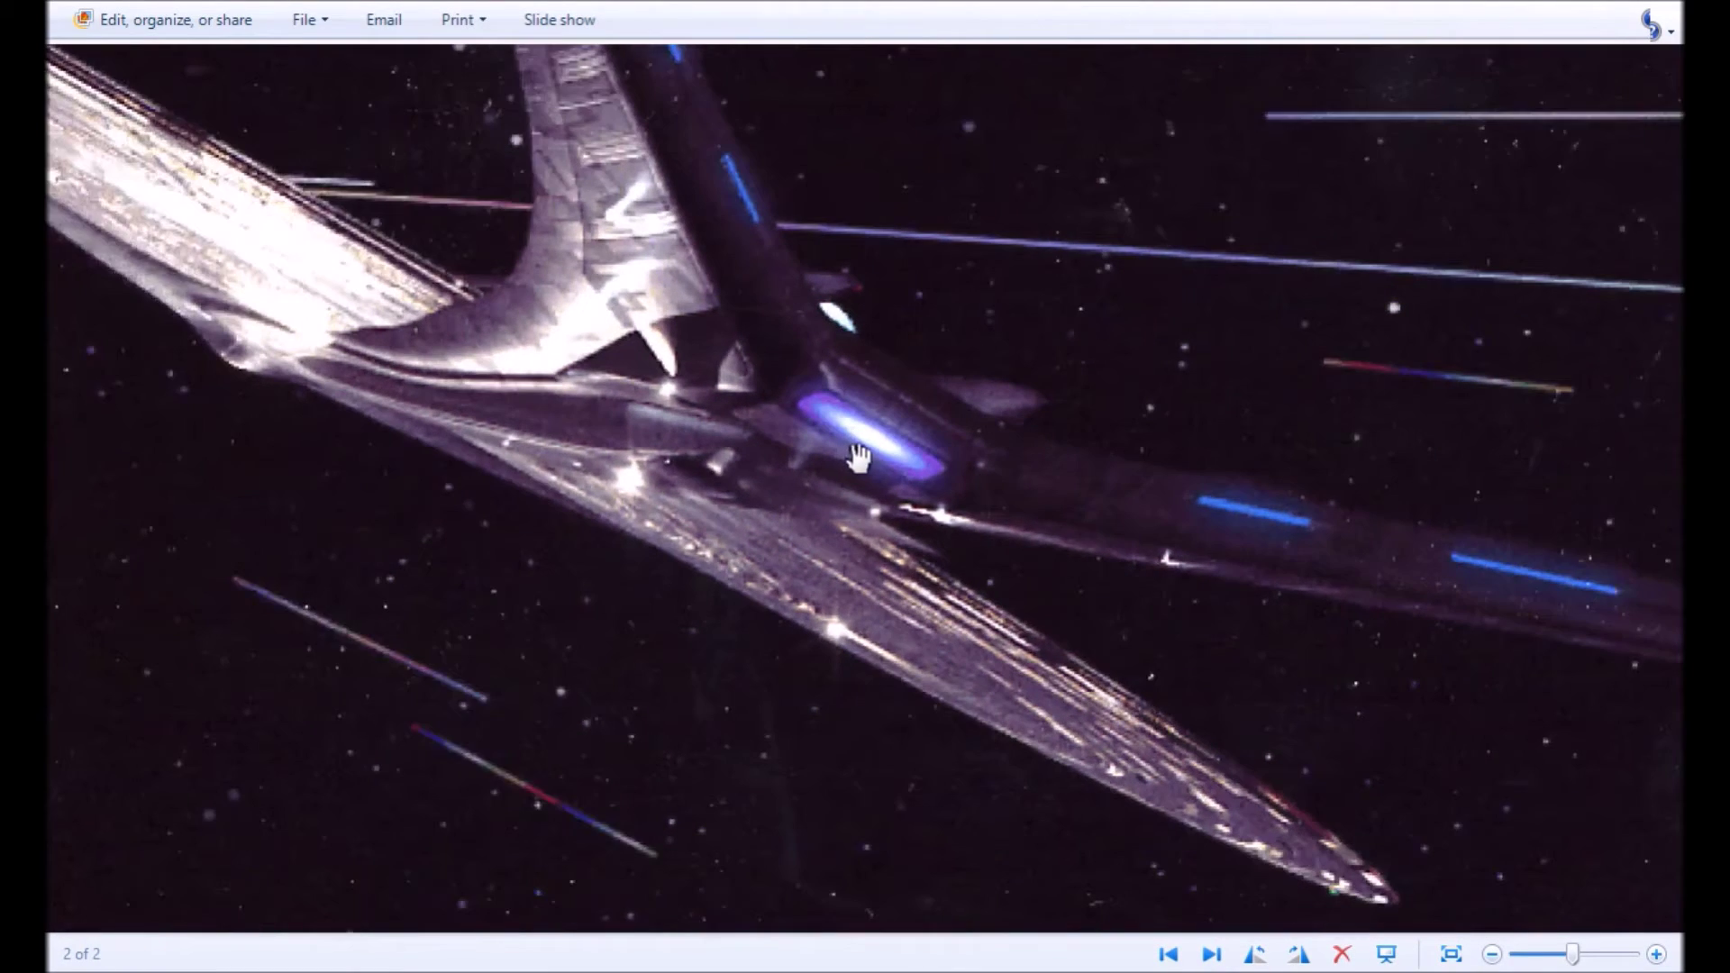
pyautogui.scroll(1, 863, 458)
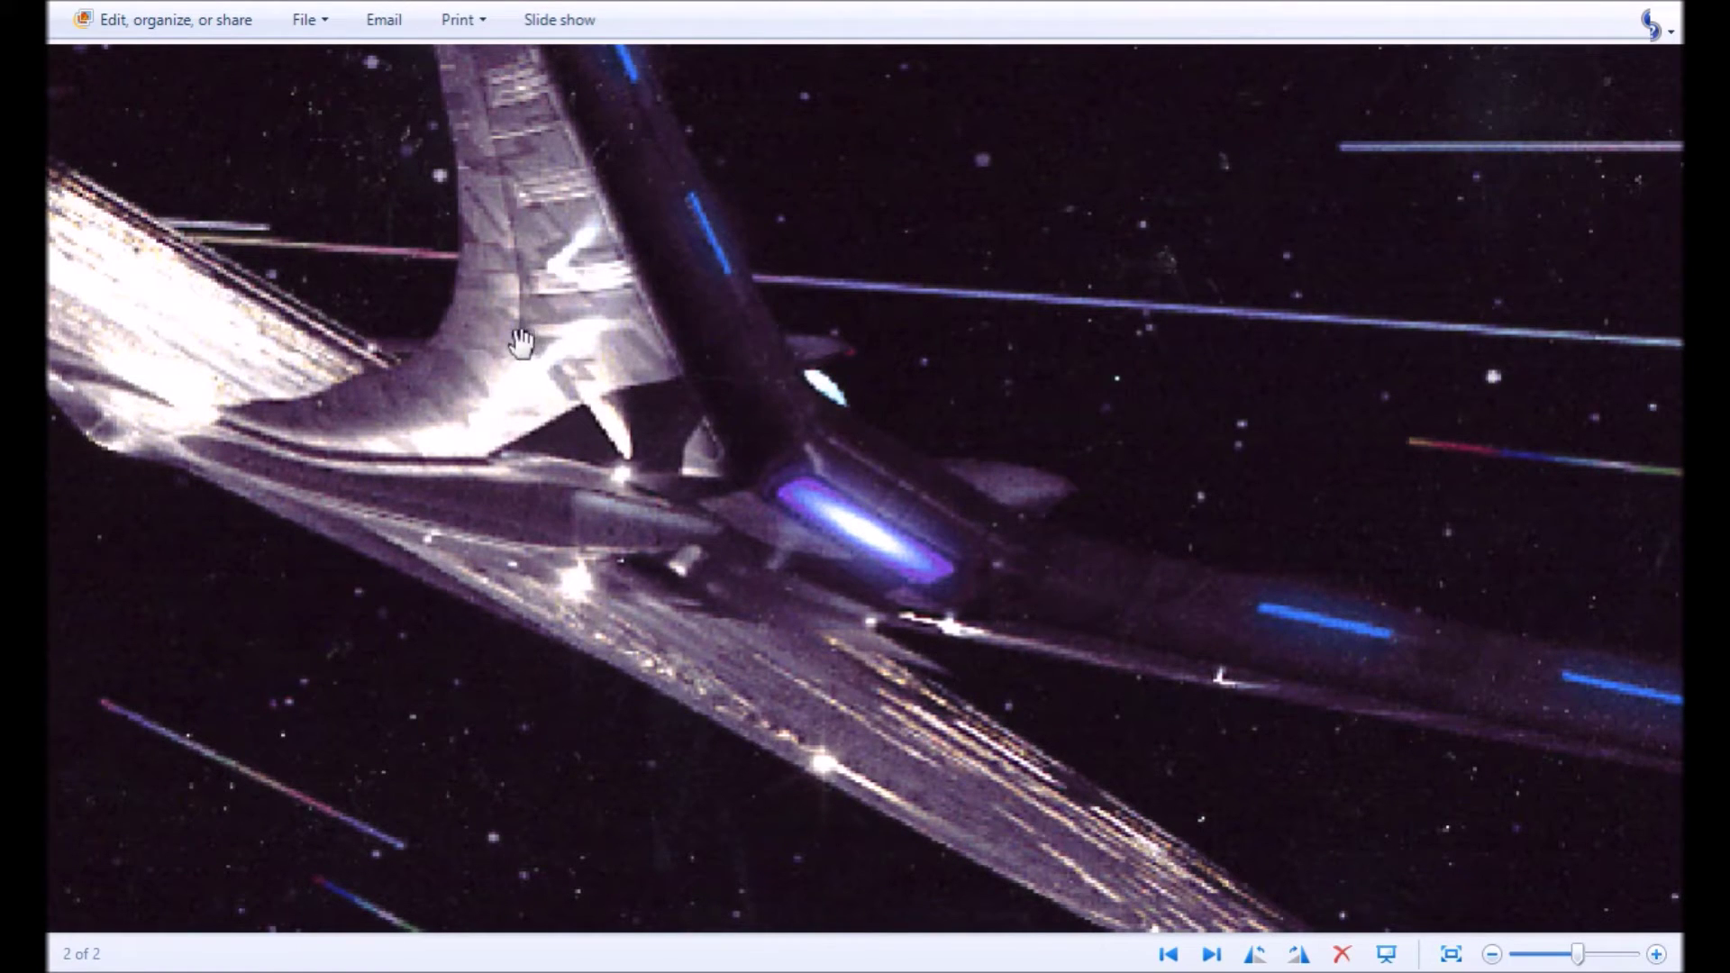
# Revisit the first picture, return to the starship picture and examine the panel detailing along the upper pylon
pyautogui.click(1169, 955)
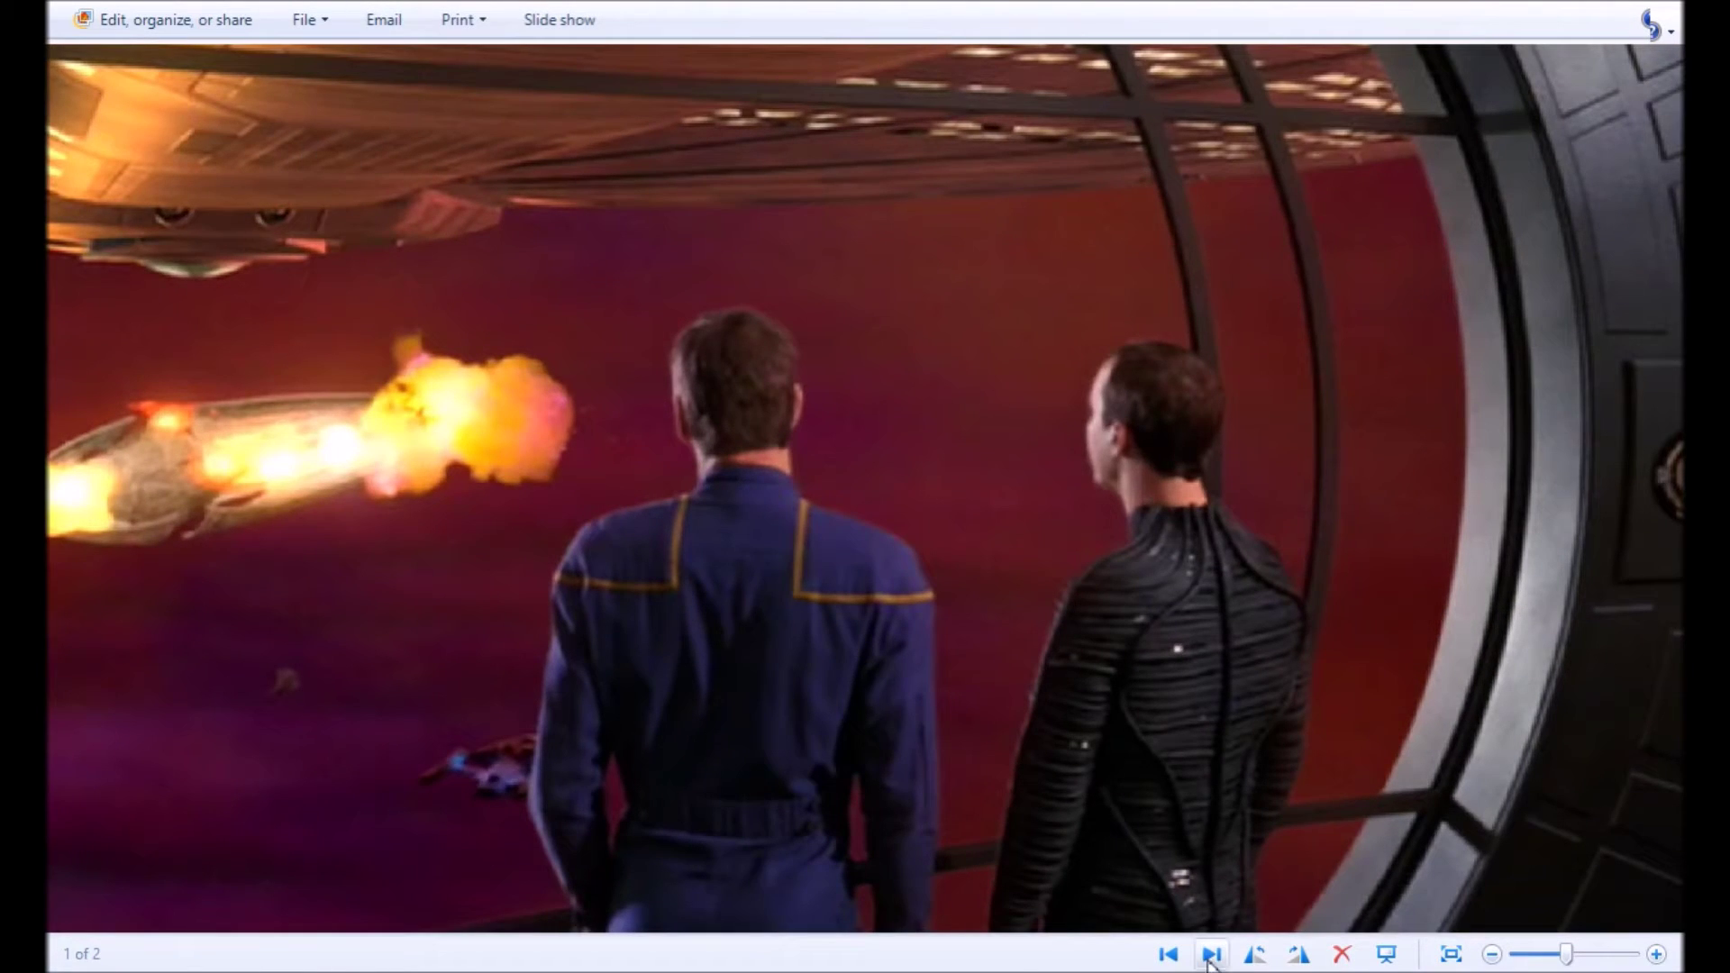
pyautogui.click(1211, 955)
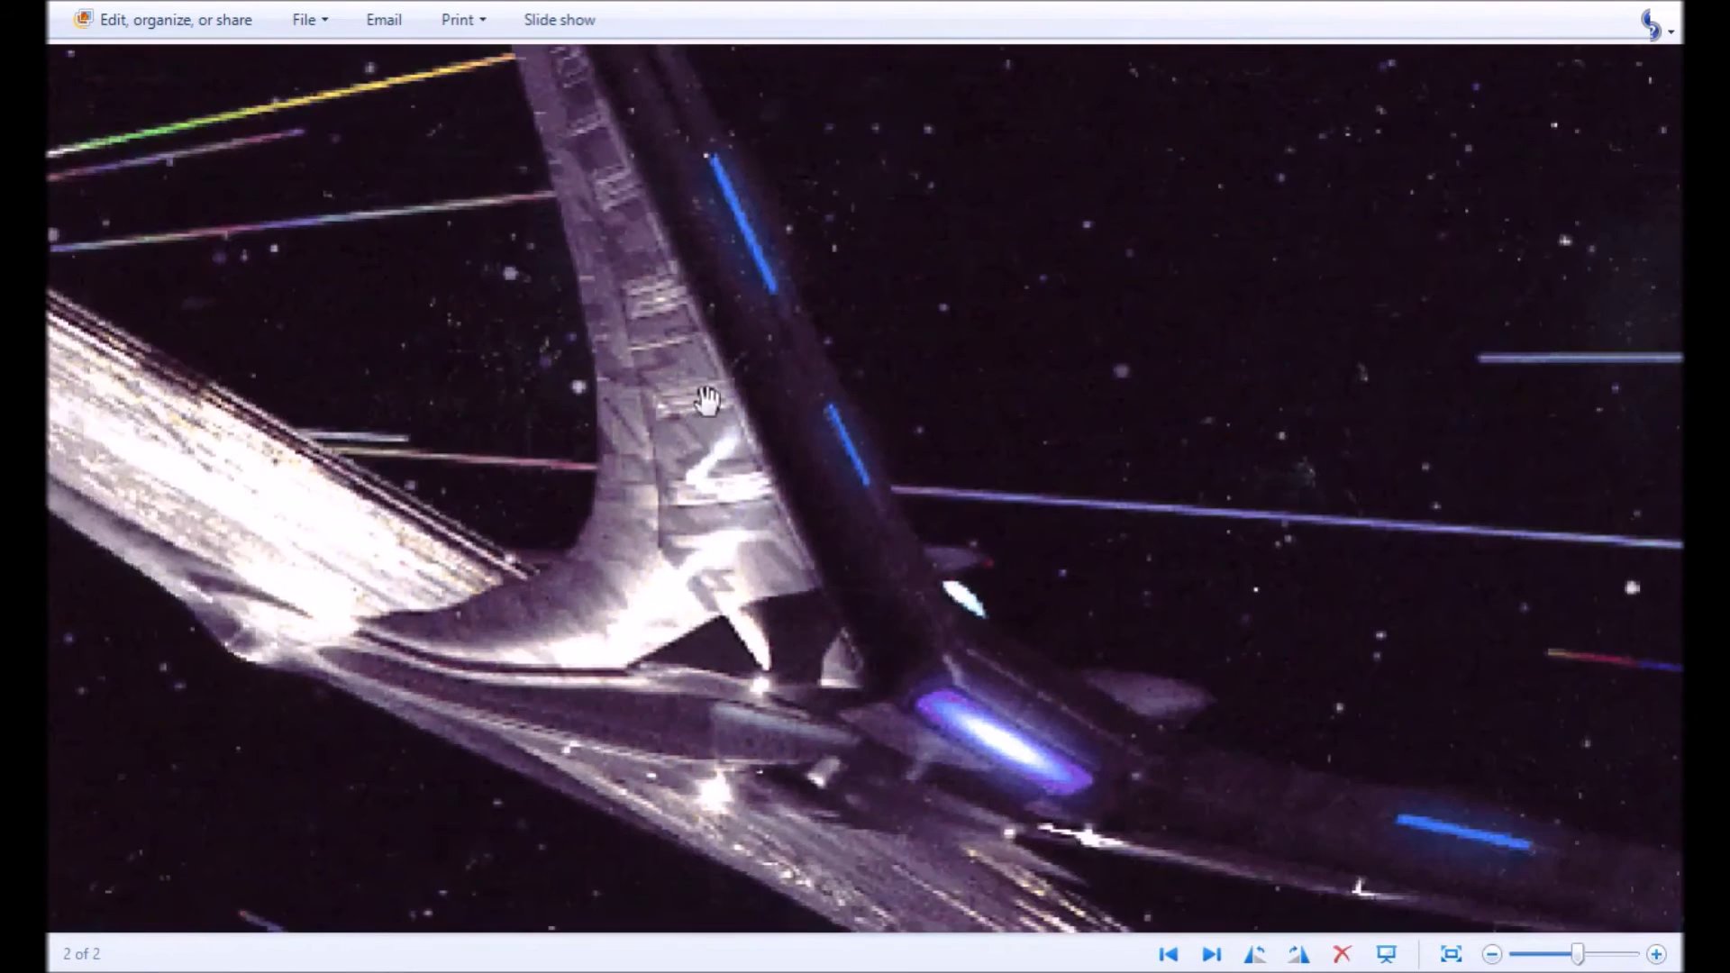
pyautogui.scroll(3, 644, 471)
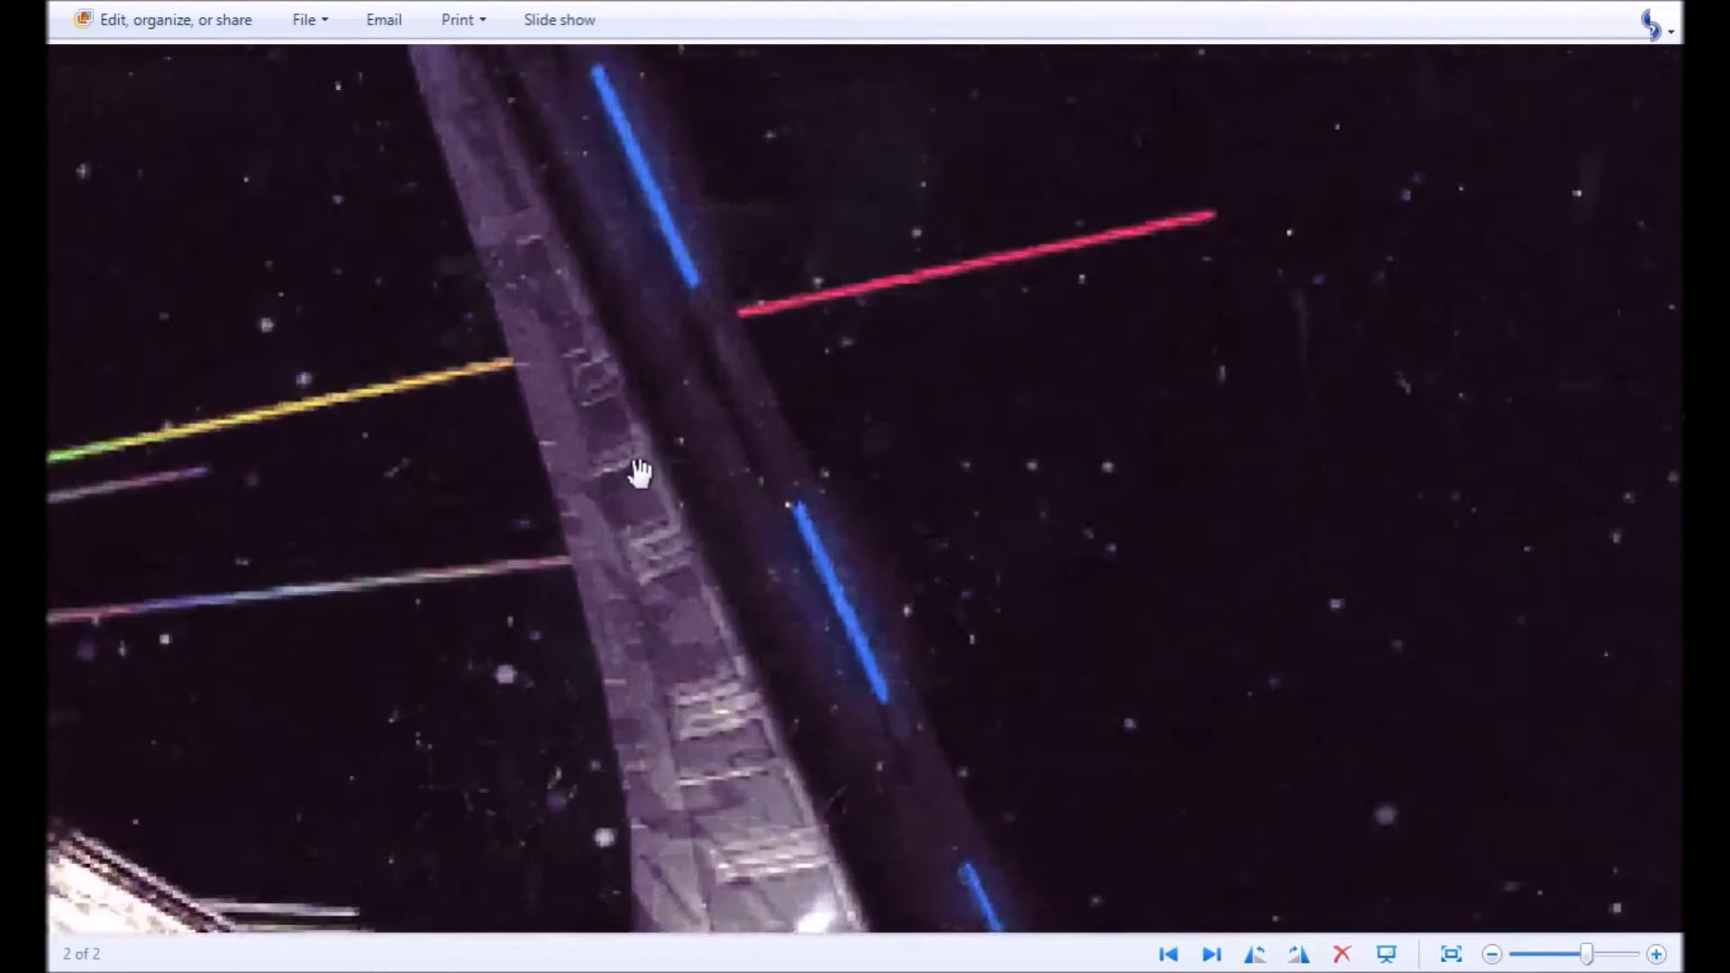
pyautogui.scroll(1, 641, 473)
pyautogui.scroll(-1, 641, 473)
pyautogui.scroll(-1, 762, 710)
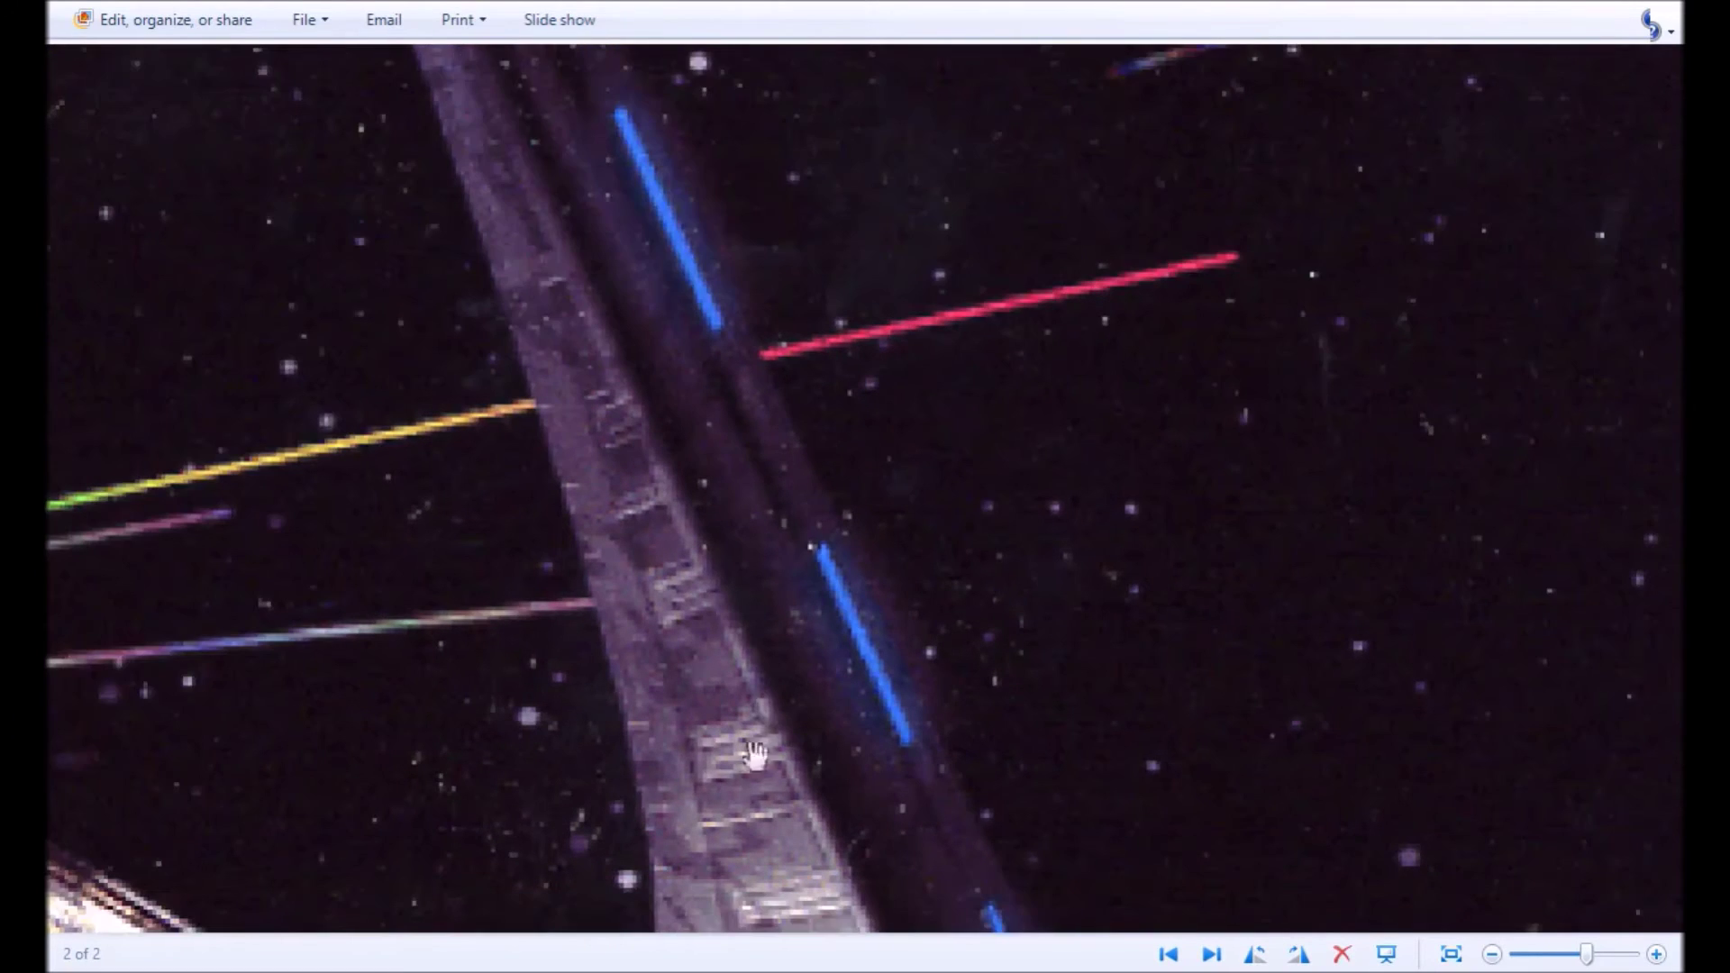
pyautogui.moveTo(753, 768); pyautogui.dragTo(687, 516)
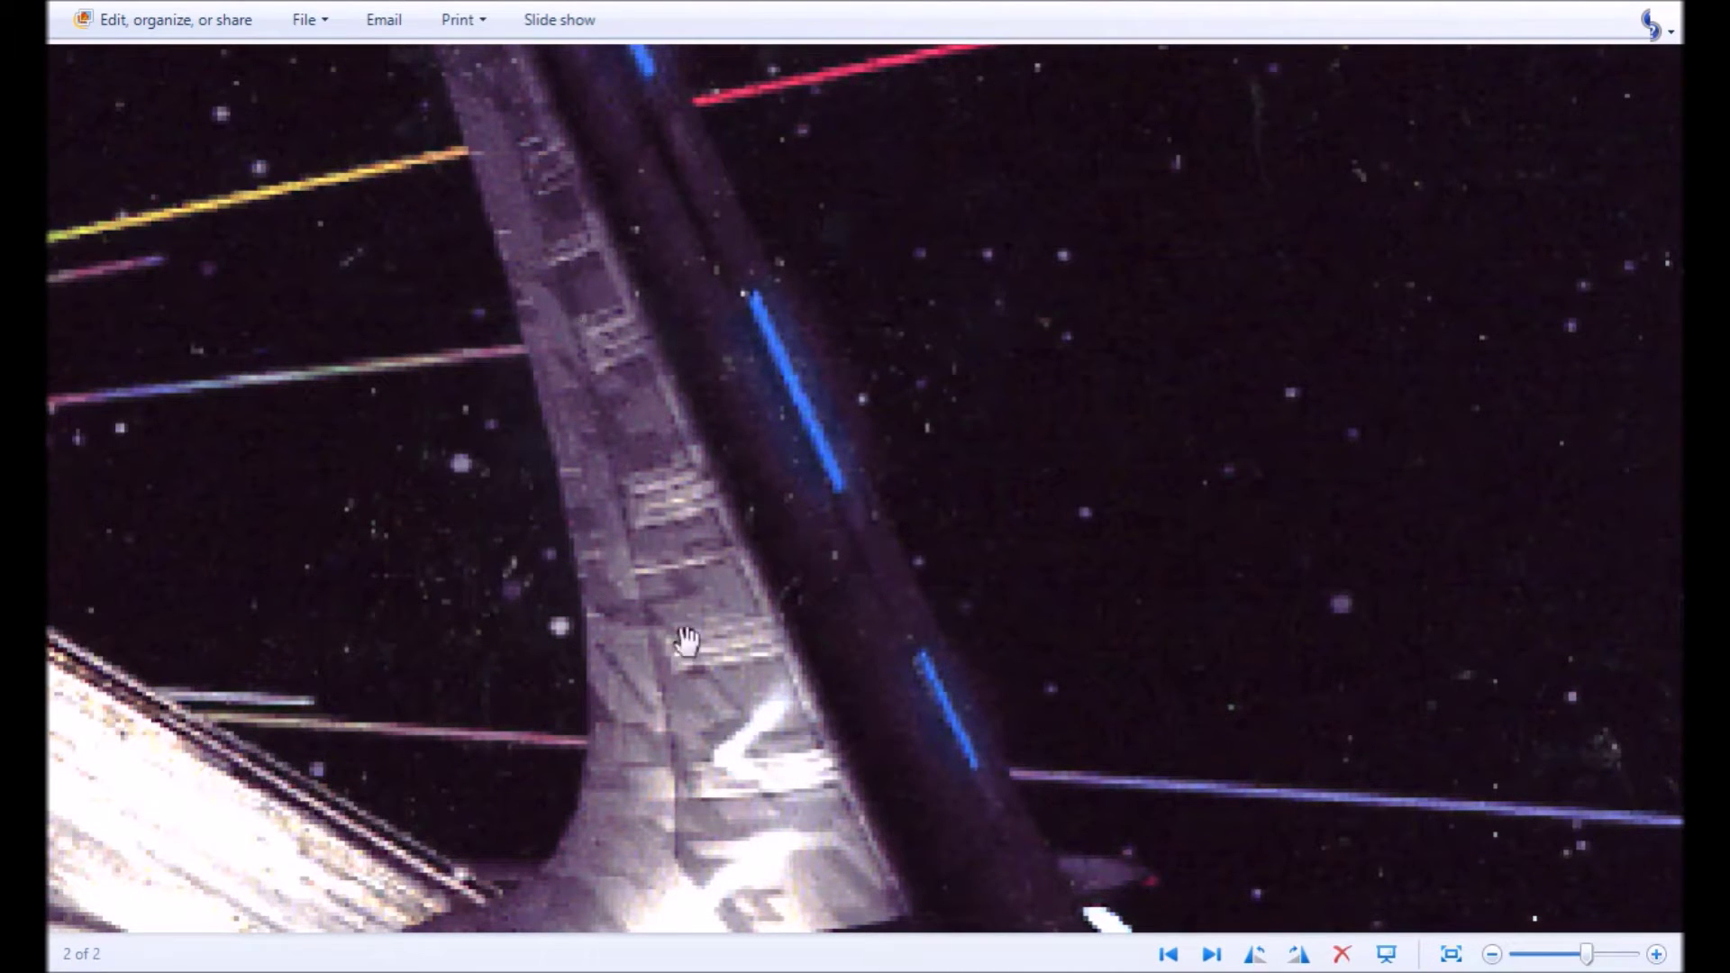
pyautogui.scroll(-2, 815, 786)
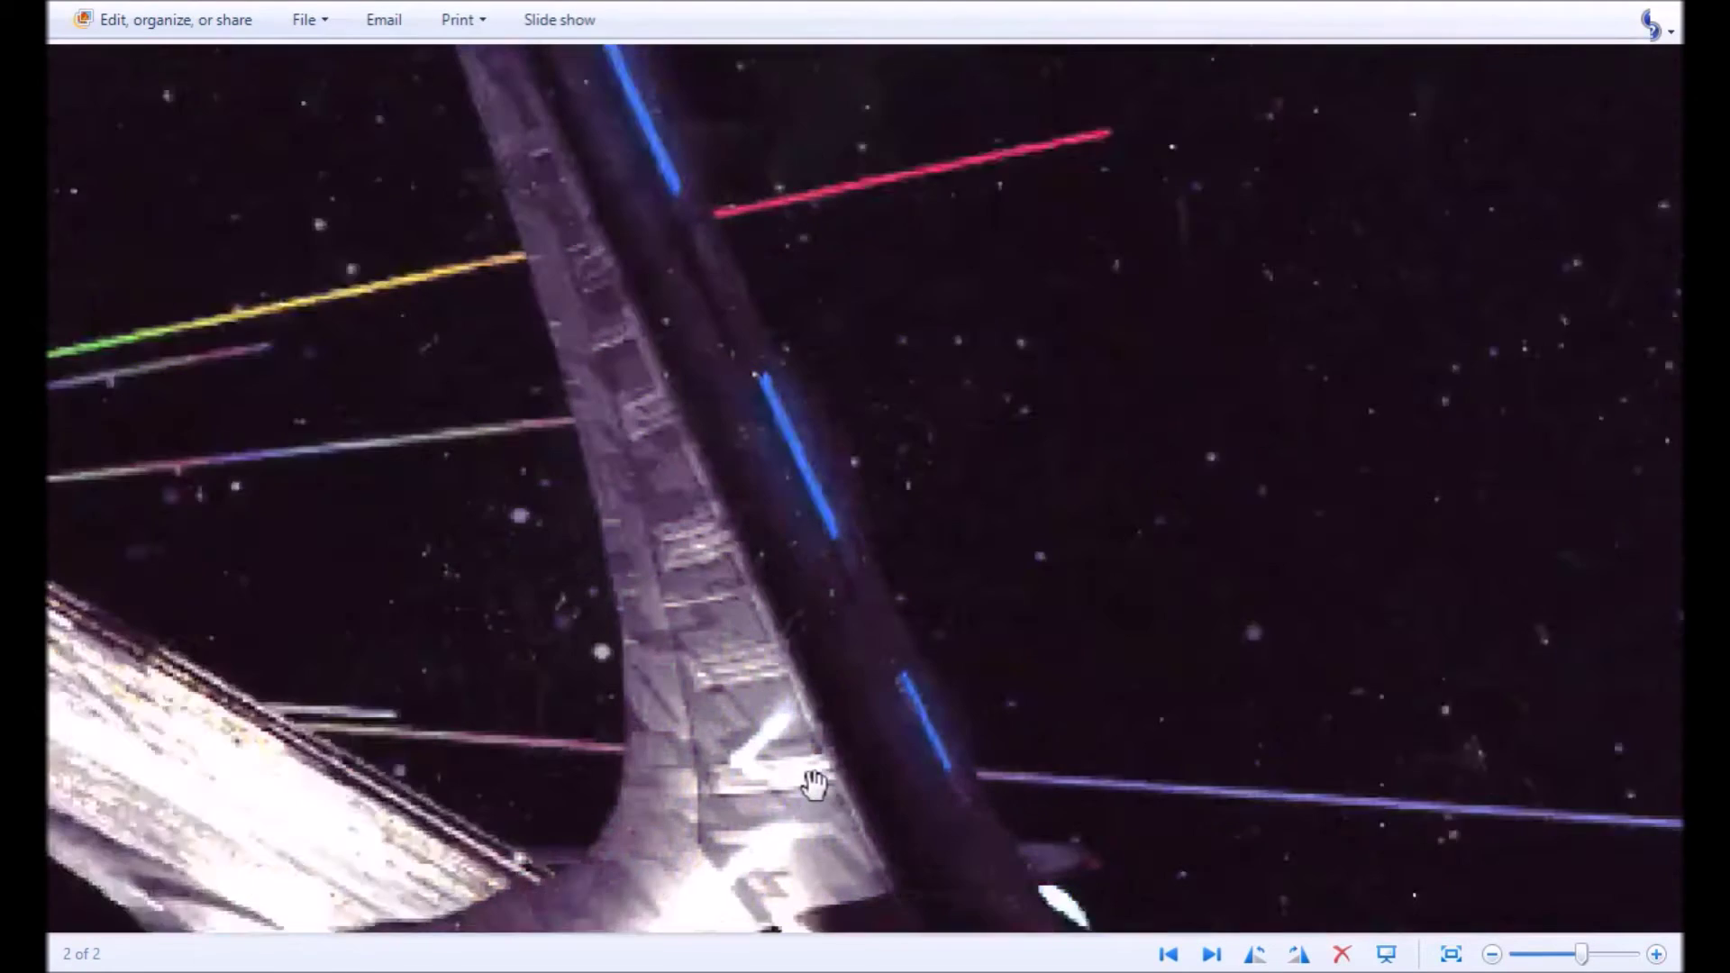
# Examine the starship's rear hull, the glowing engine and the base of the pylons in the reference picture
pyautogui.moveTo(869, 812); pyautogui.dragTo(744, 409)
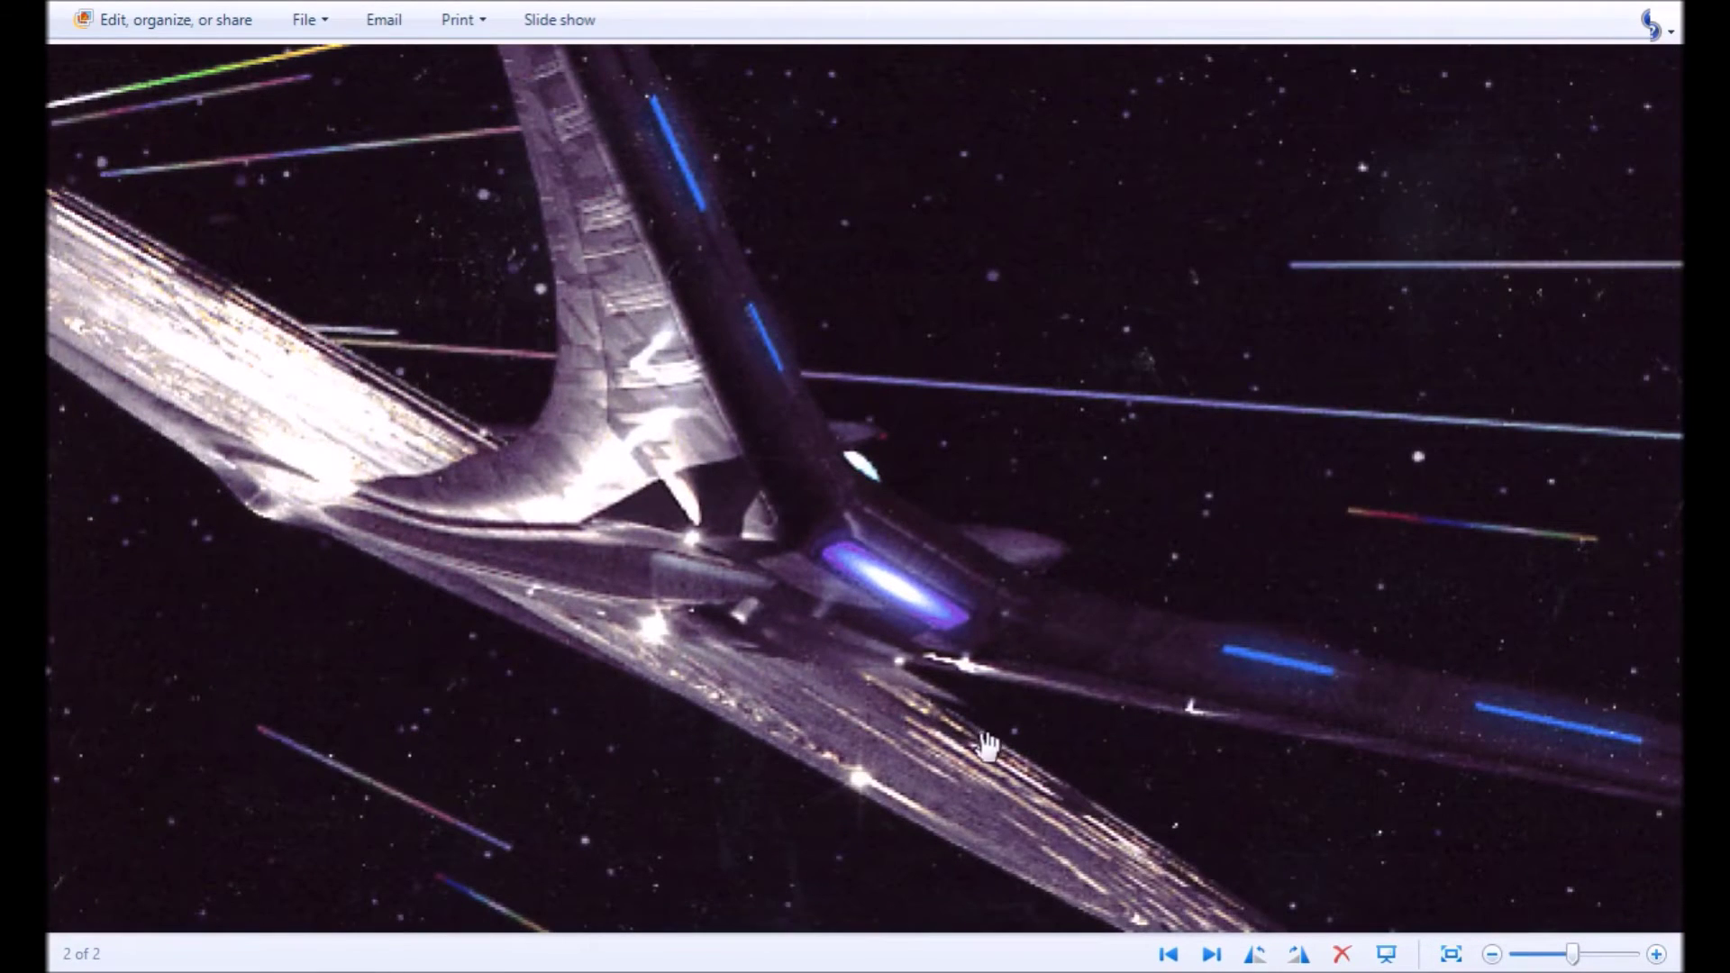
pyautogui.moveTo(880, 676); pyautogui.dragTo(841, 630)
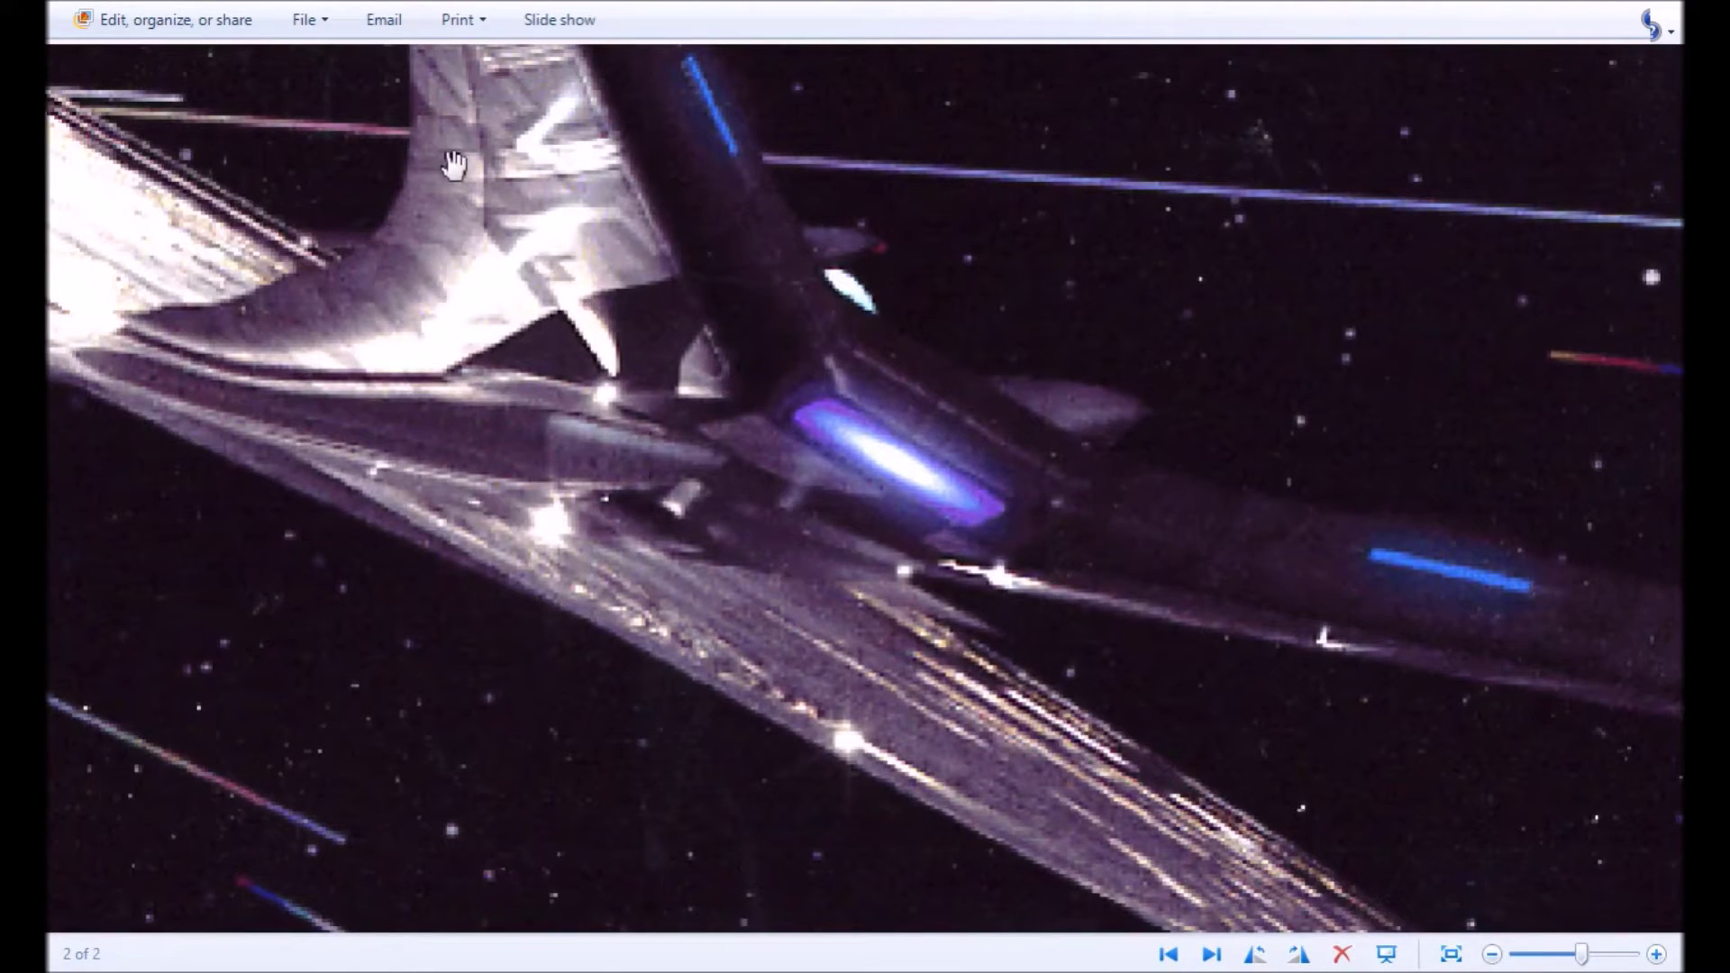
pyautogui.moveTo(397, 265); pyautogui.dragTo(541, 441)
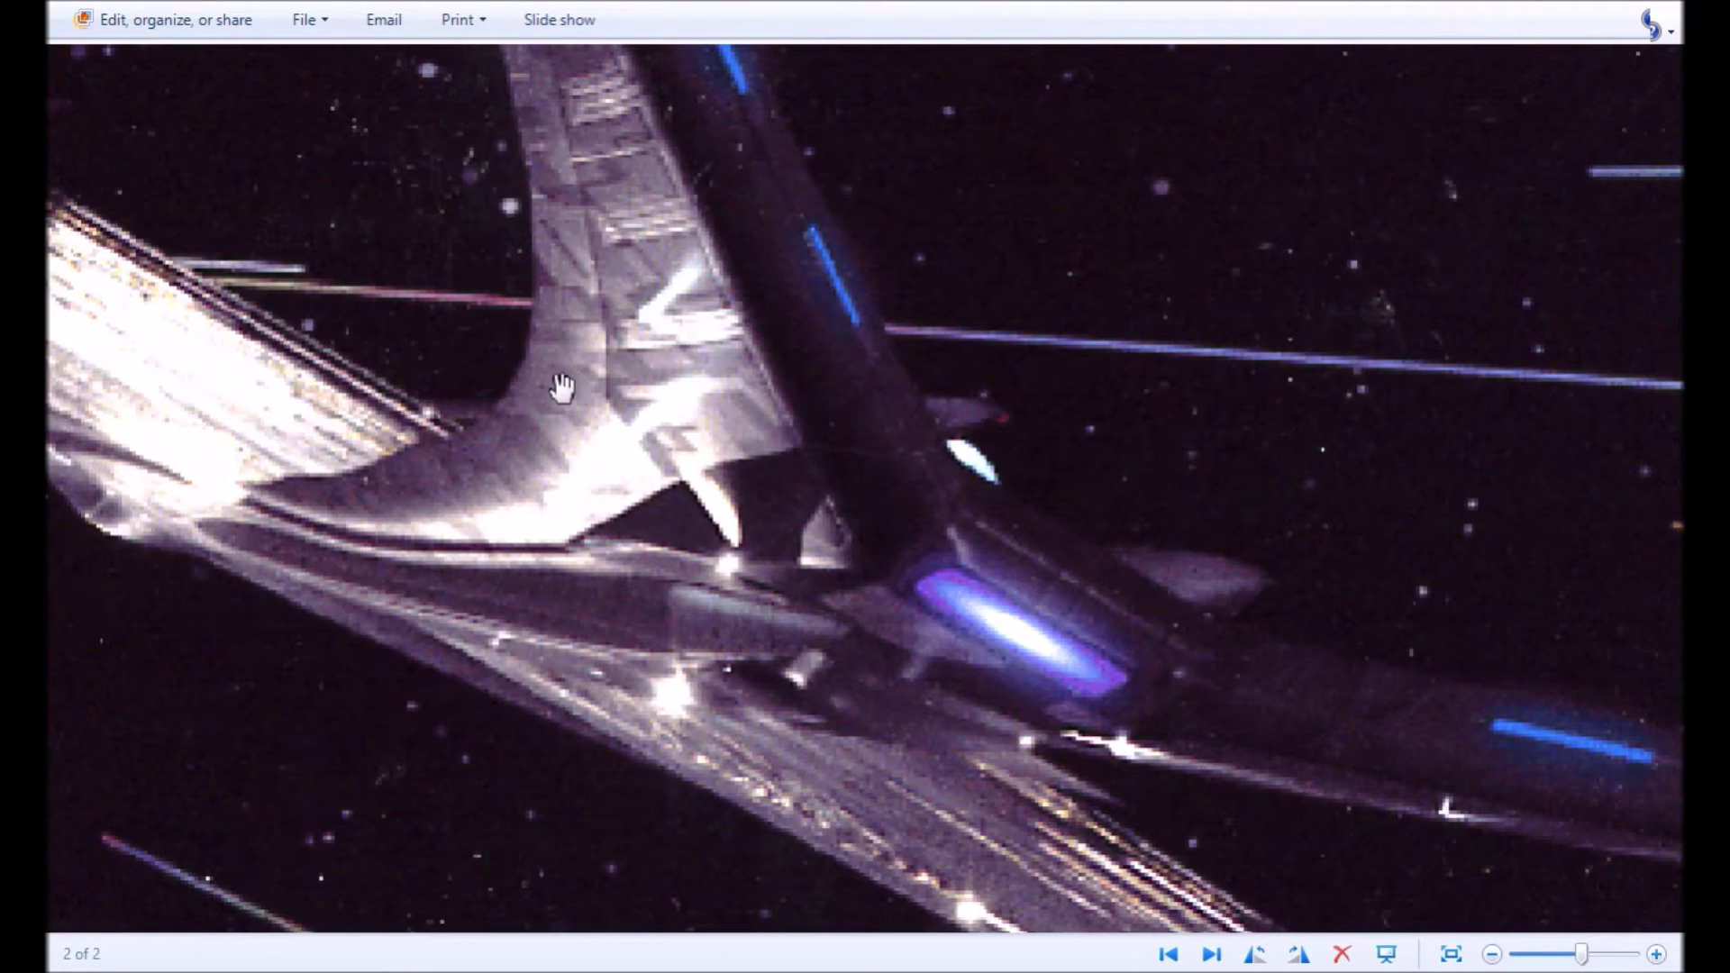
pyautogui.scroll(-1, 730, 582)
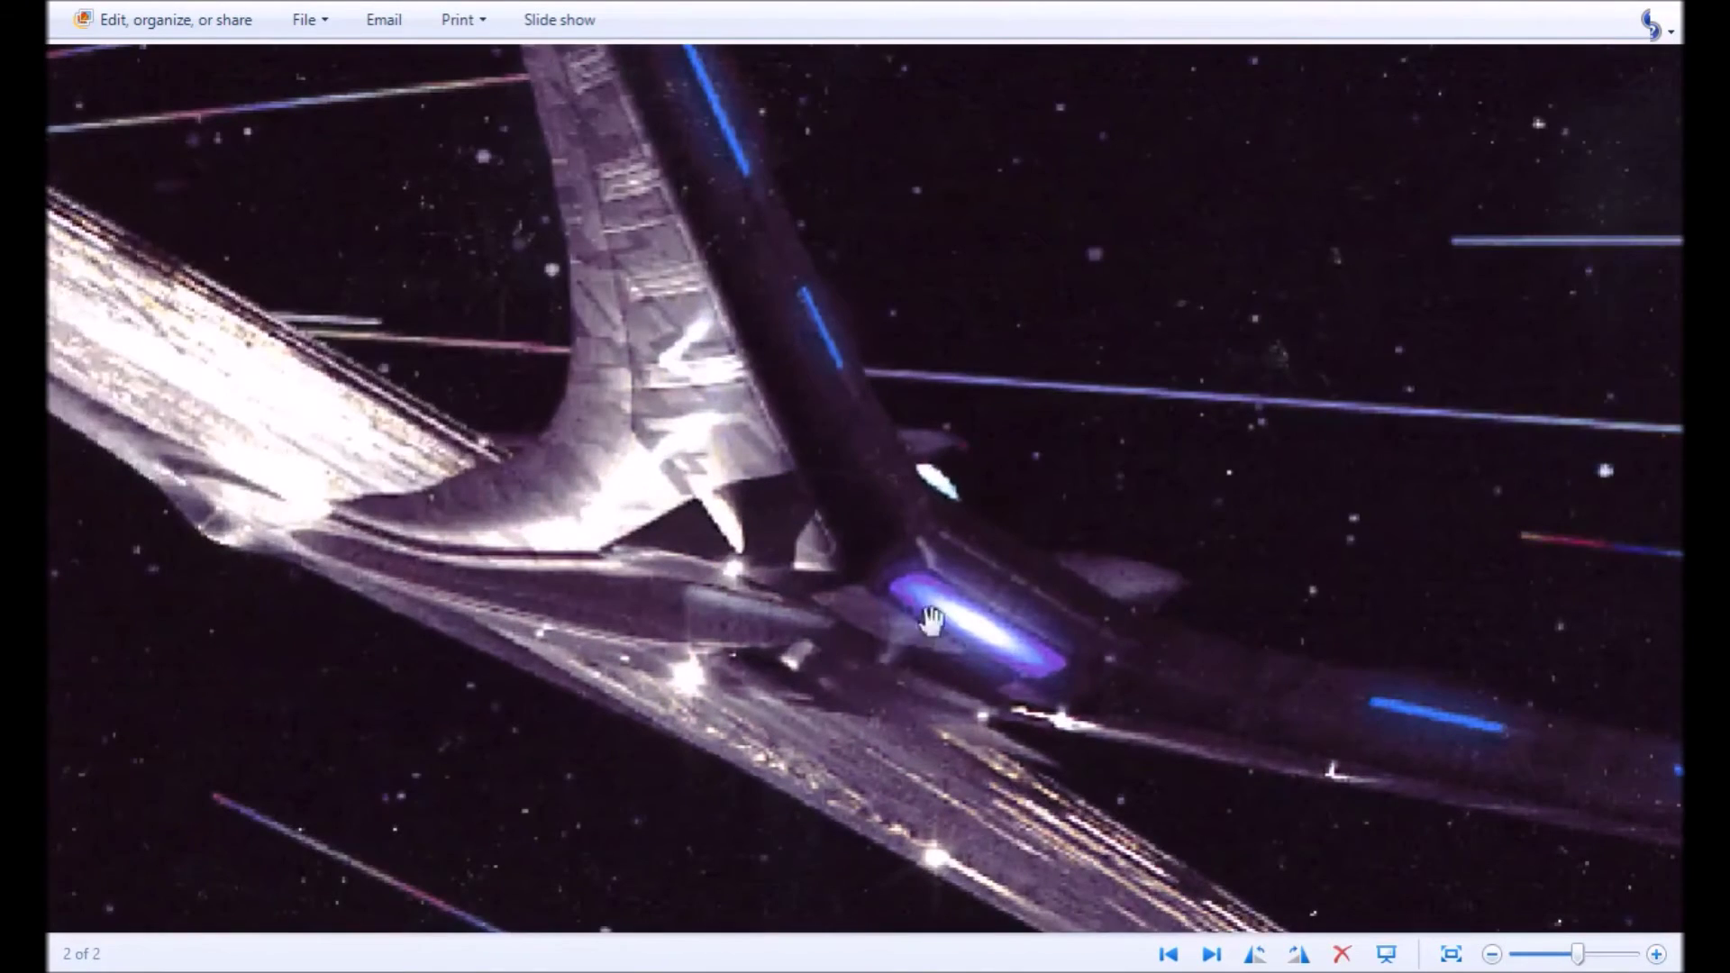
pyautogui.scroll(-1, 529, 541)
pyautogui.scroll(2, 553, 537)
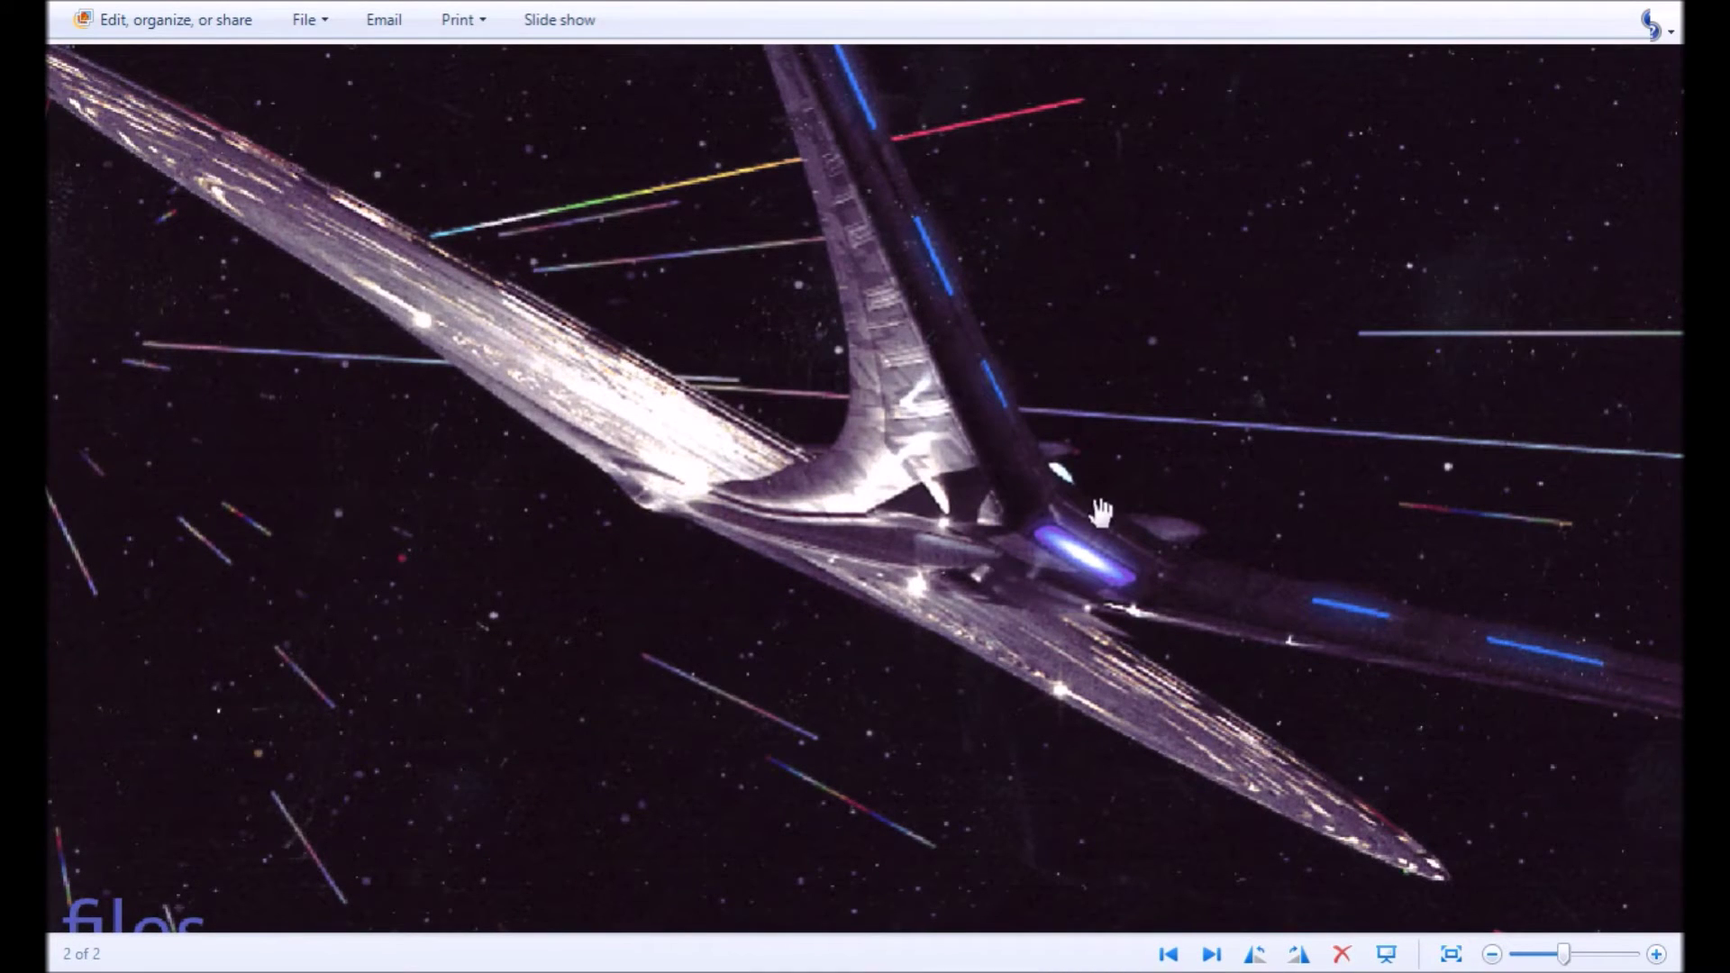
pyautogui.scroll(1, 1101, 515)
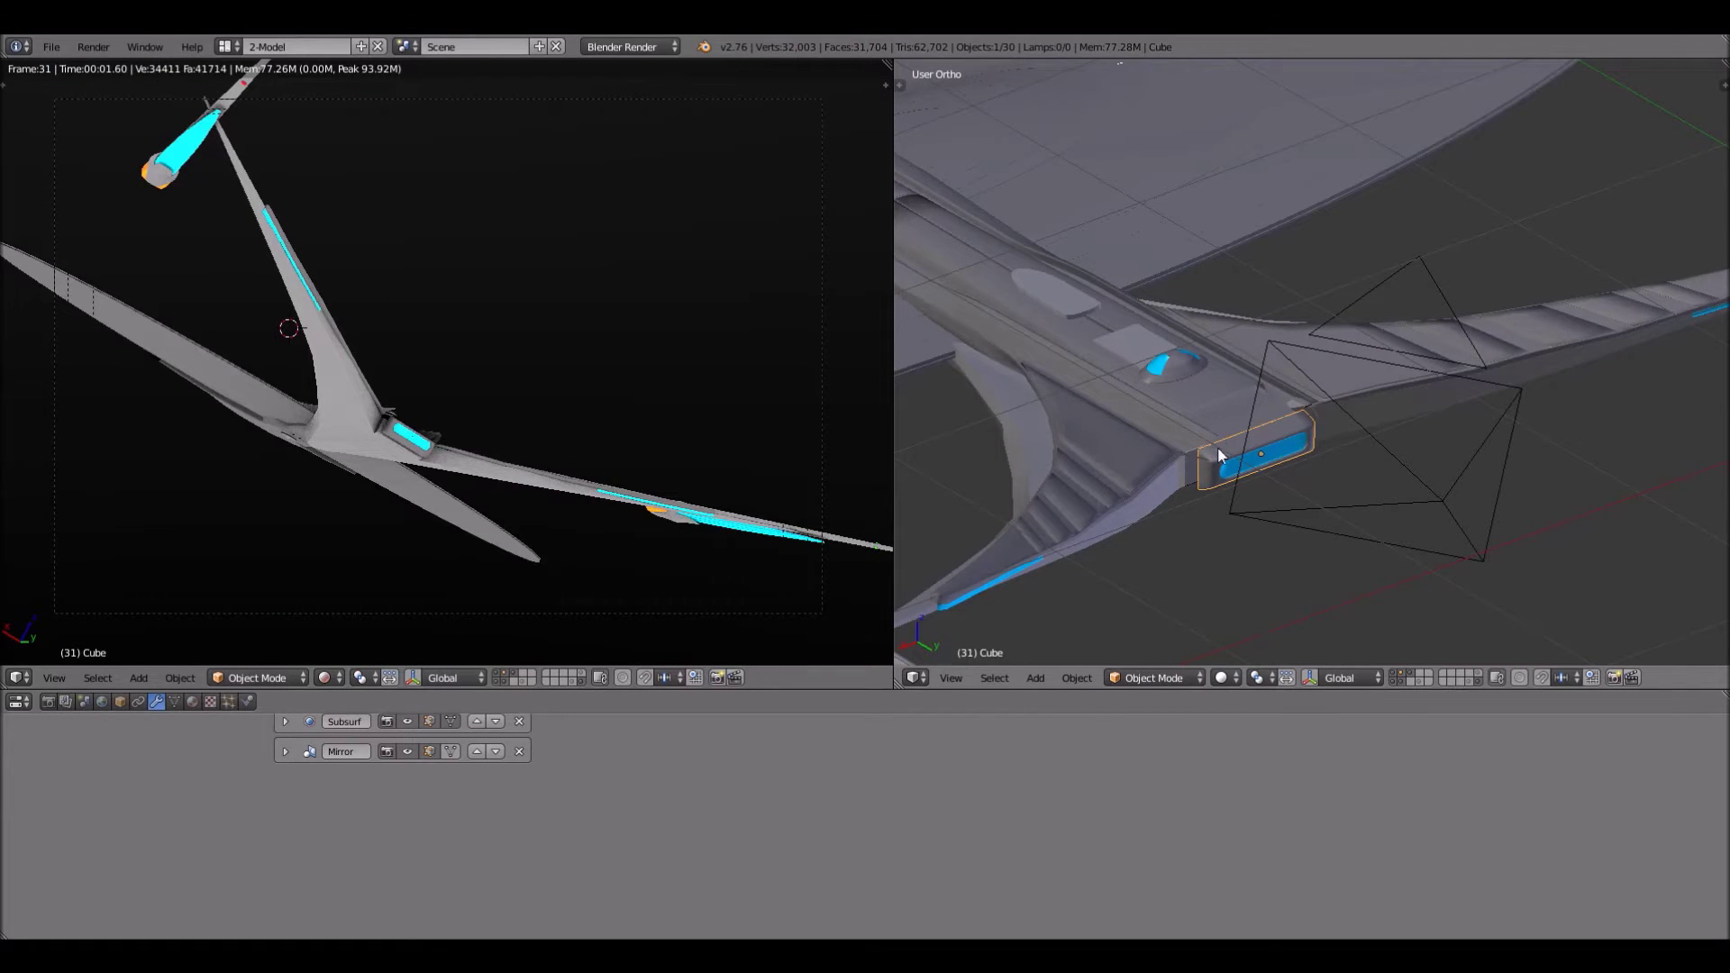
# Switch to Blender and examine how the rear engine block sits against the hull, using wireframe shading in the model viewport
pyautogui.moveTo(1219, 446); pyautogui.dragTo(1230, 523, button='middle')
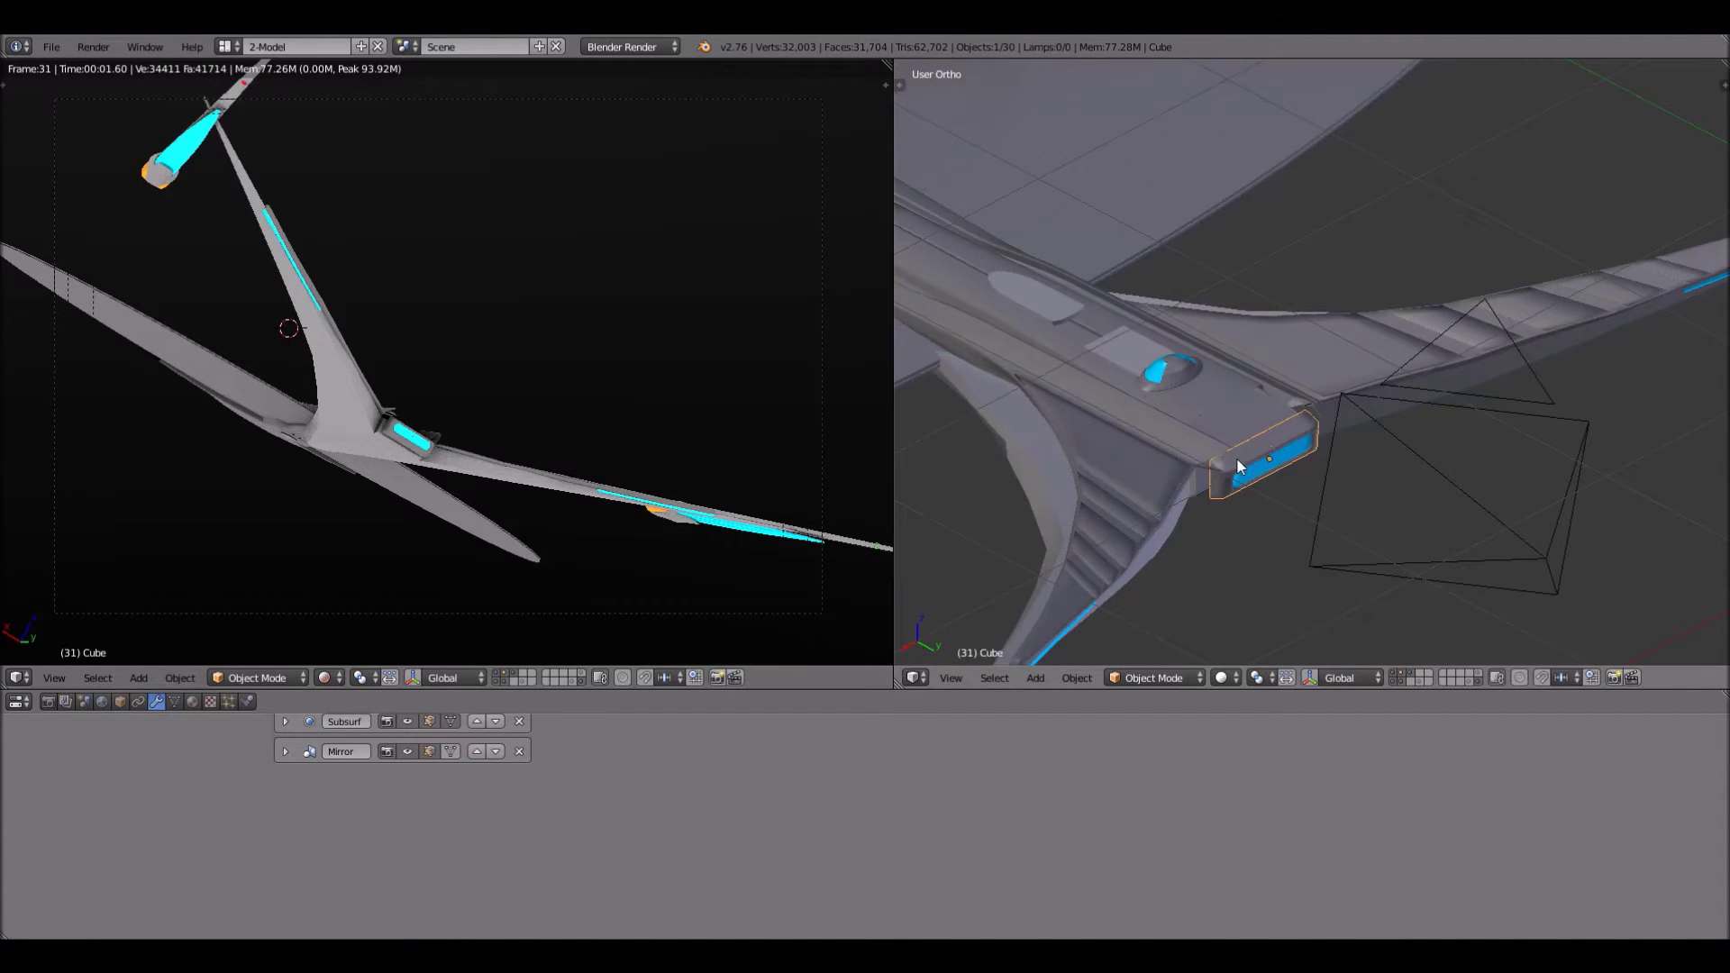
pyautogui.moveTo(1237, 456); pyautogui.dragTo(1340, 511, button='middle')
pyautogui.scroll(3, 1245, 550)
pyautogui.moveTo(1251, 555); pyautogui.dragTo(1224, 468, button='middle')
pyautogui.moveTo(1175, 572)
pyautogui.mouseDown(button='middle')
pyautogui.moveTo(1246, 554)
pyautogui.moveTo(1171, 417)
pyautogui.moveTo(1315, 435)
pyautogui.moveTo(1311, 413)
pyautogui.moveTo(1289, 505)
pyautogui.mouseUp(button='middle')
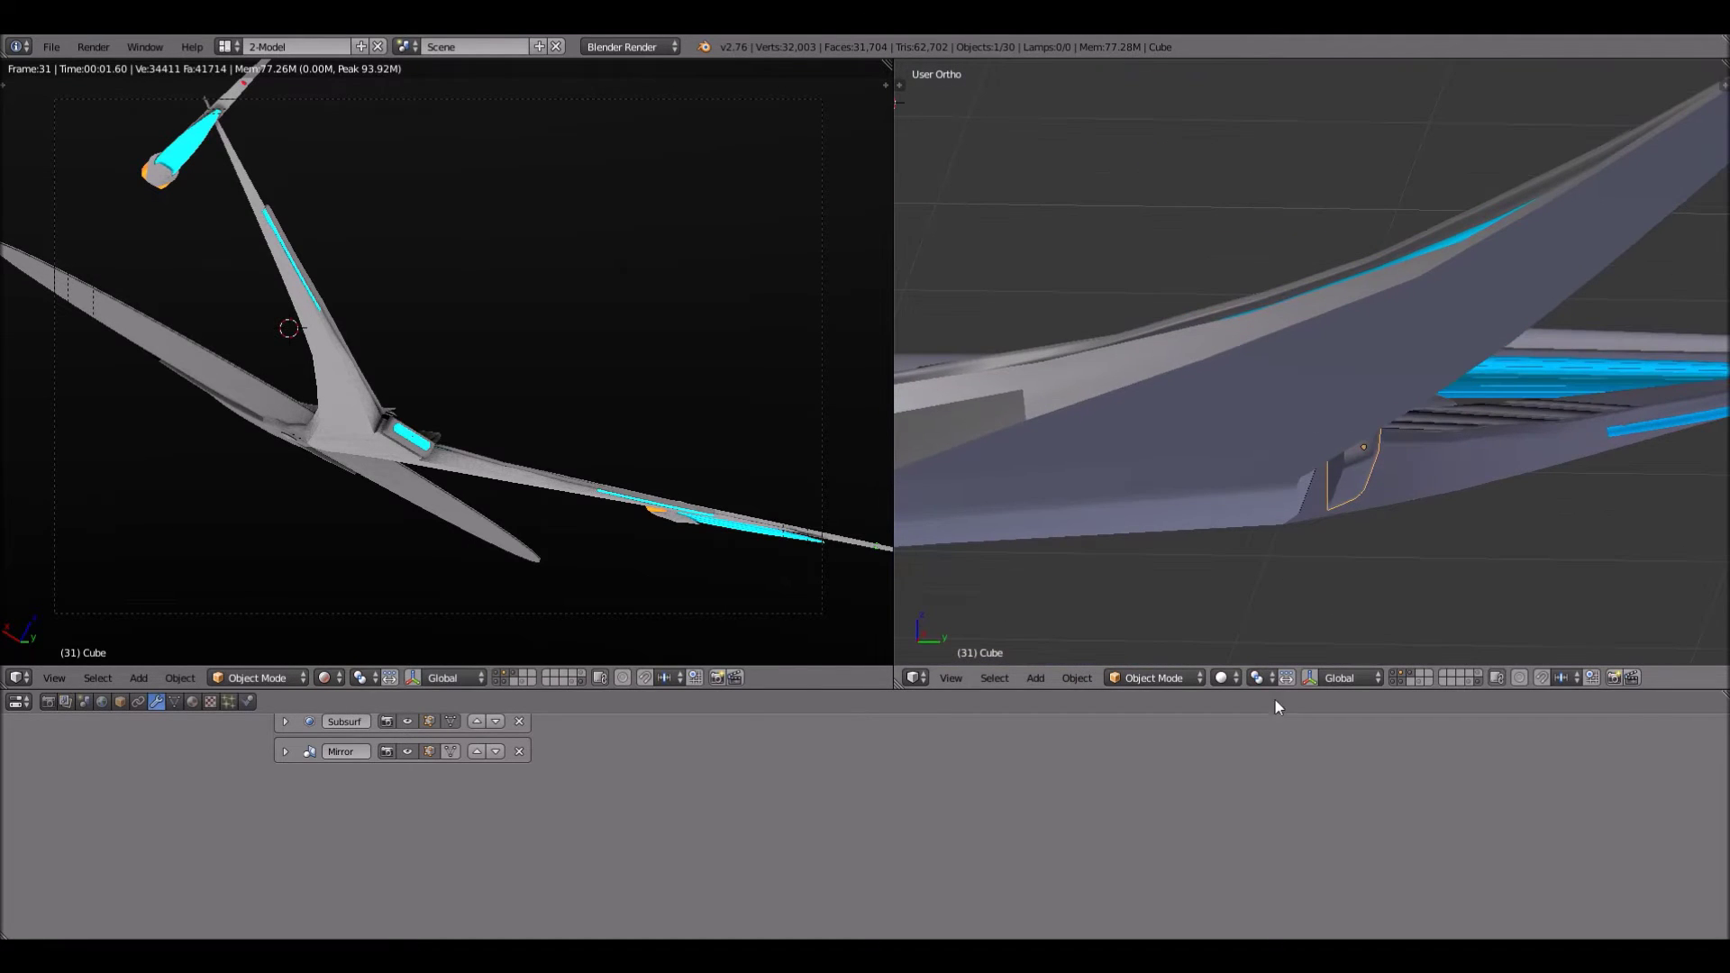
pyautogui.click(1225, 678)
pyautogui.click(1256, 636)
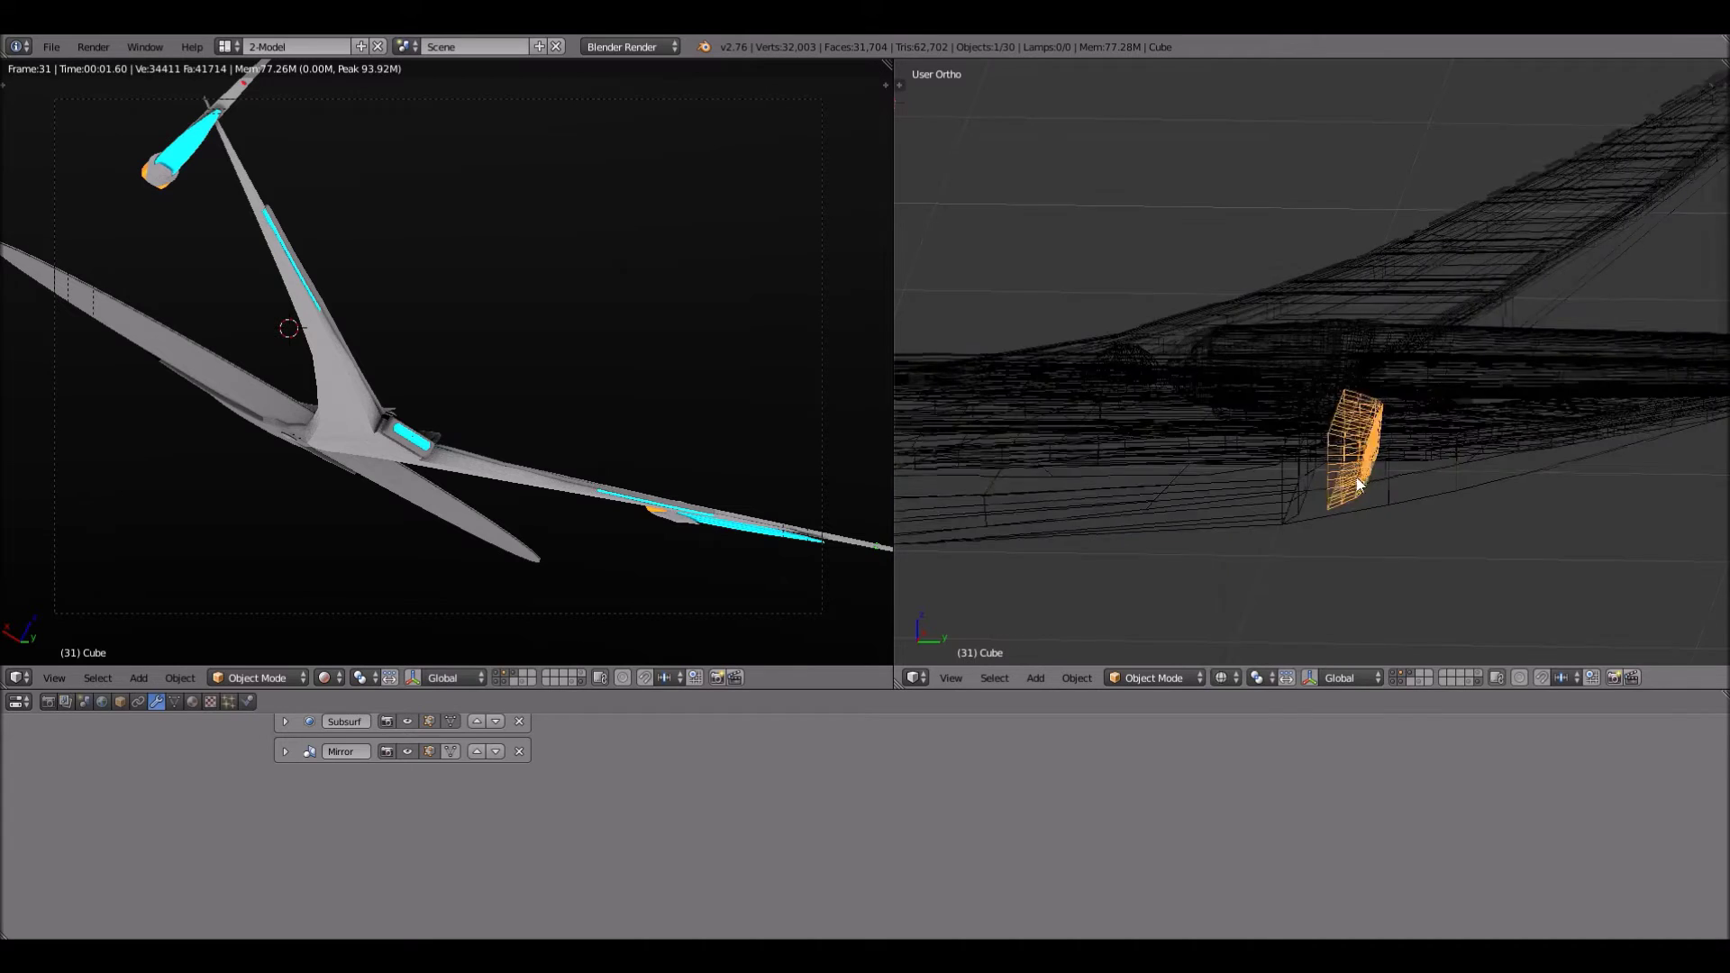
pyautogui.scroll(-5, 1361, 499)
pyautogui.moveTo(1359, 506); pyautogui.dragTo(1361, 498, button='middle')
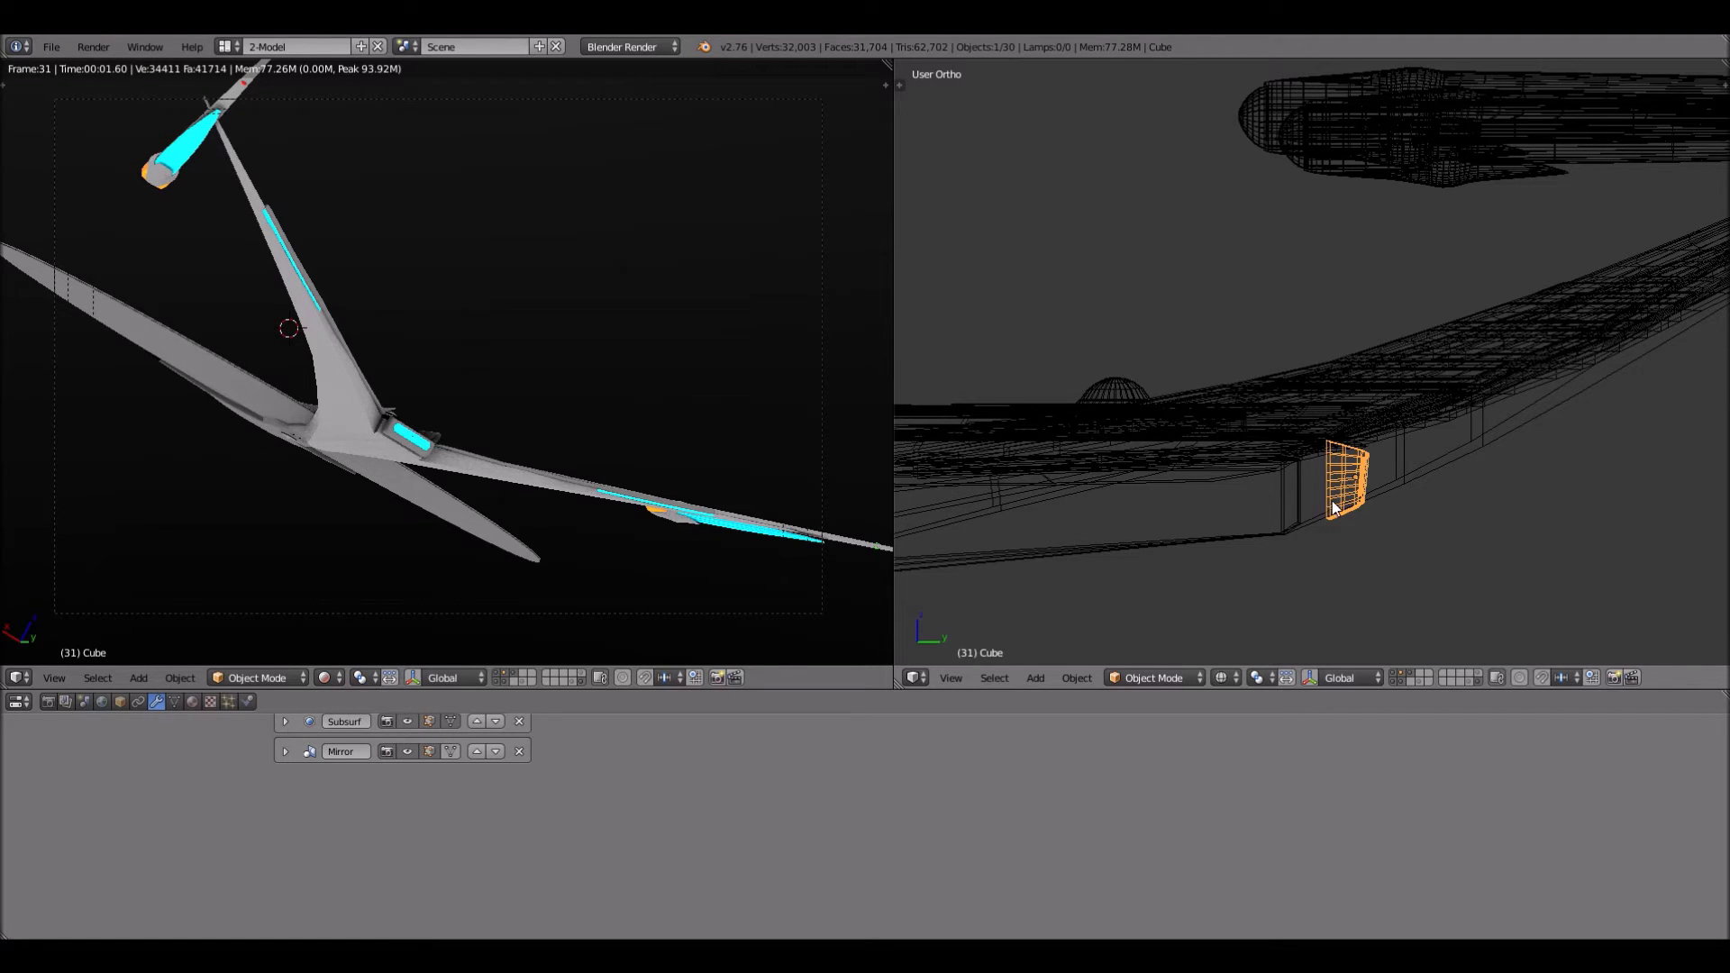
pyautogui.moveTo(1485, 521); pyautogui.dragTo(1328, 640, button='middle')
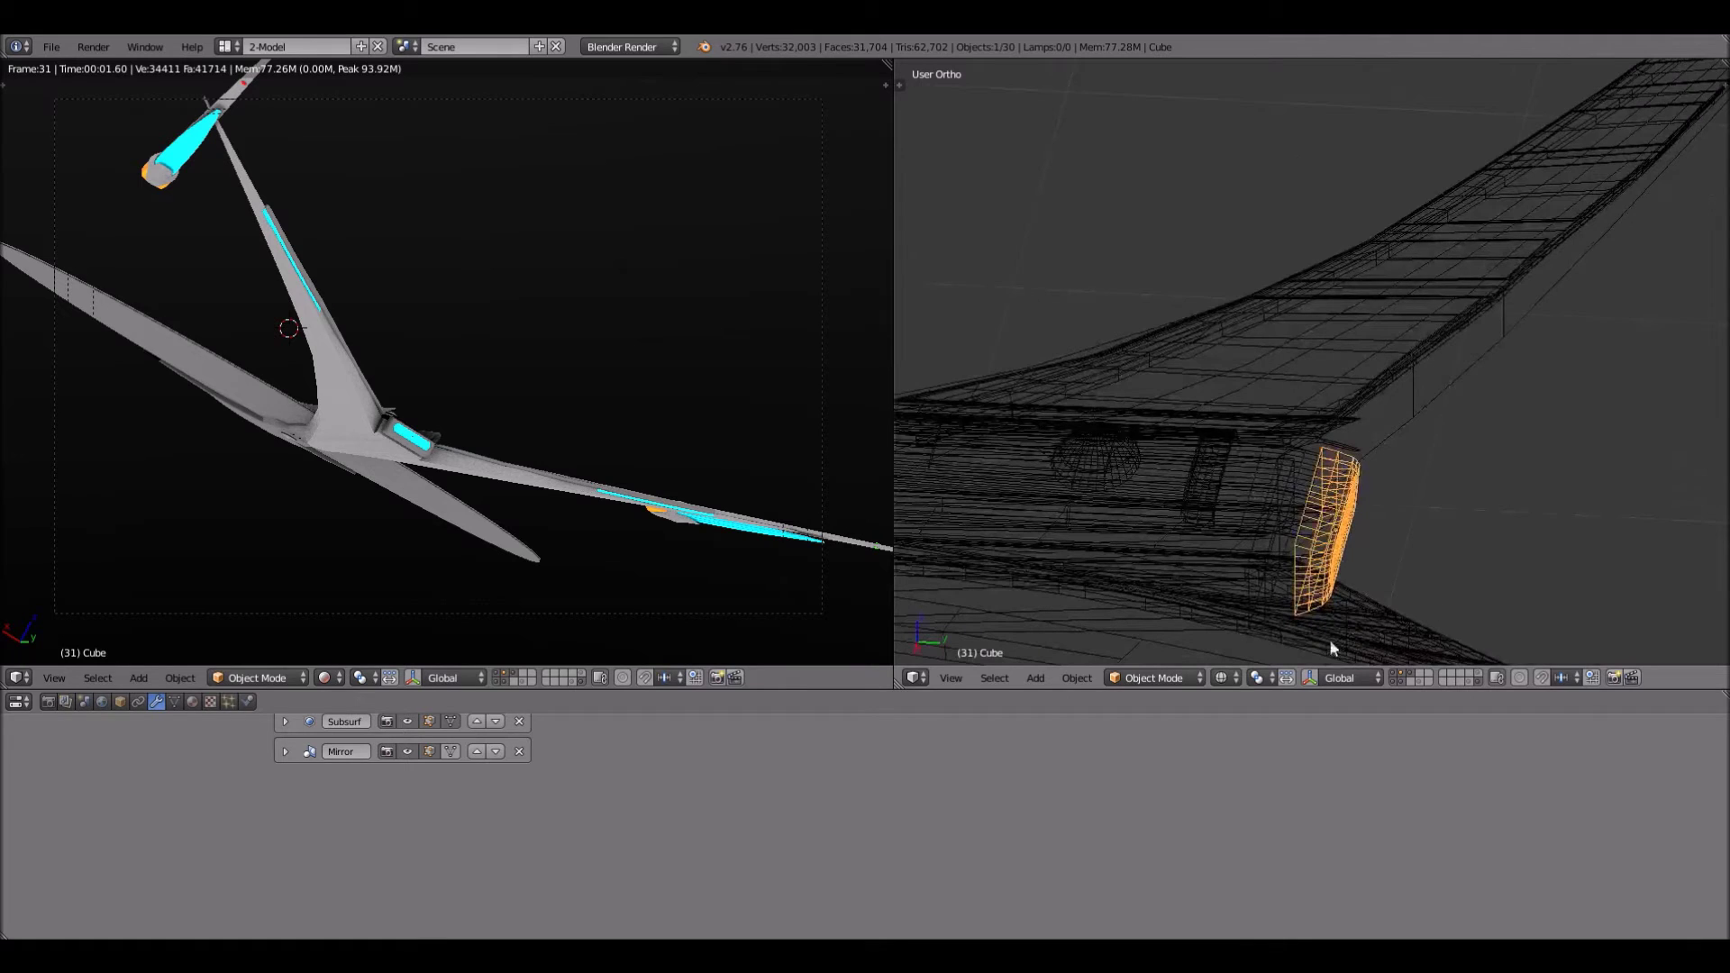
# Return the model viewport to solid shading and examine the engine block and adjoining hull from behind
pyautogui.click(1223, 678)
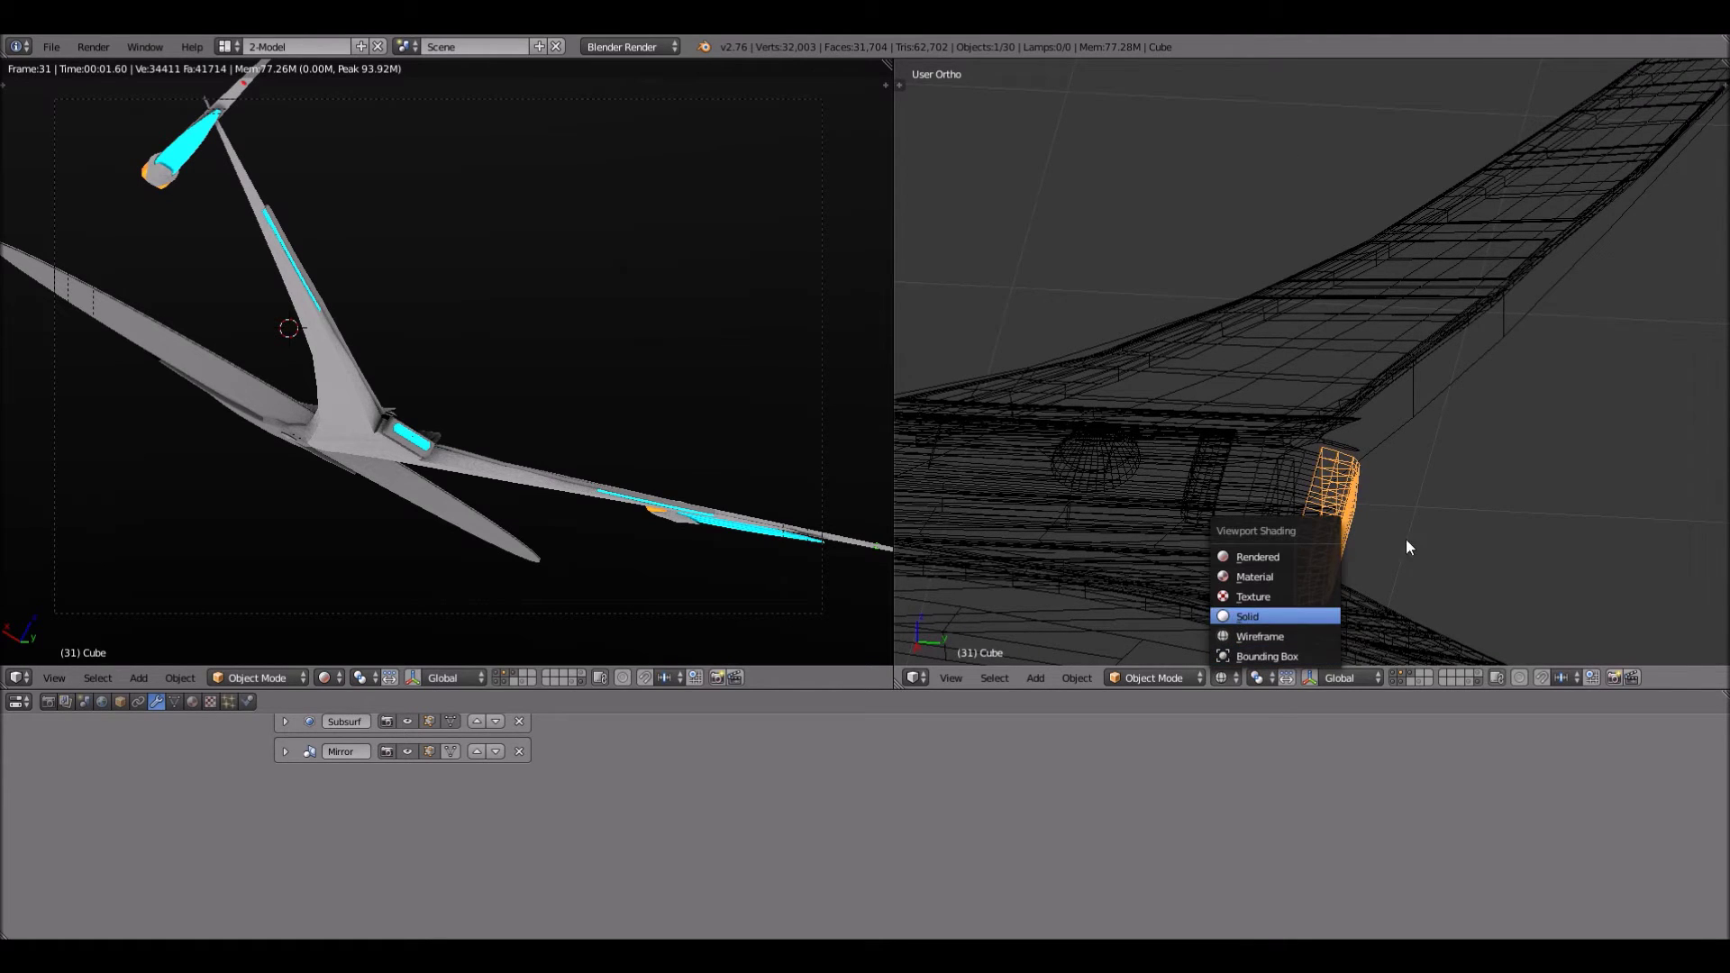
pyautogui.click(1247, 616)
pyautogui.moveTo(1406, 541); pyautogui.dragTo(1274, 544, button='middle')
pyautogui.scroll(3, 1163, 503)
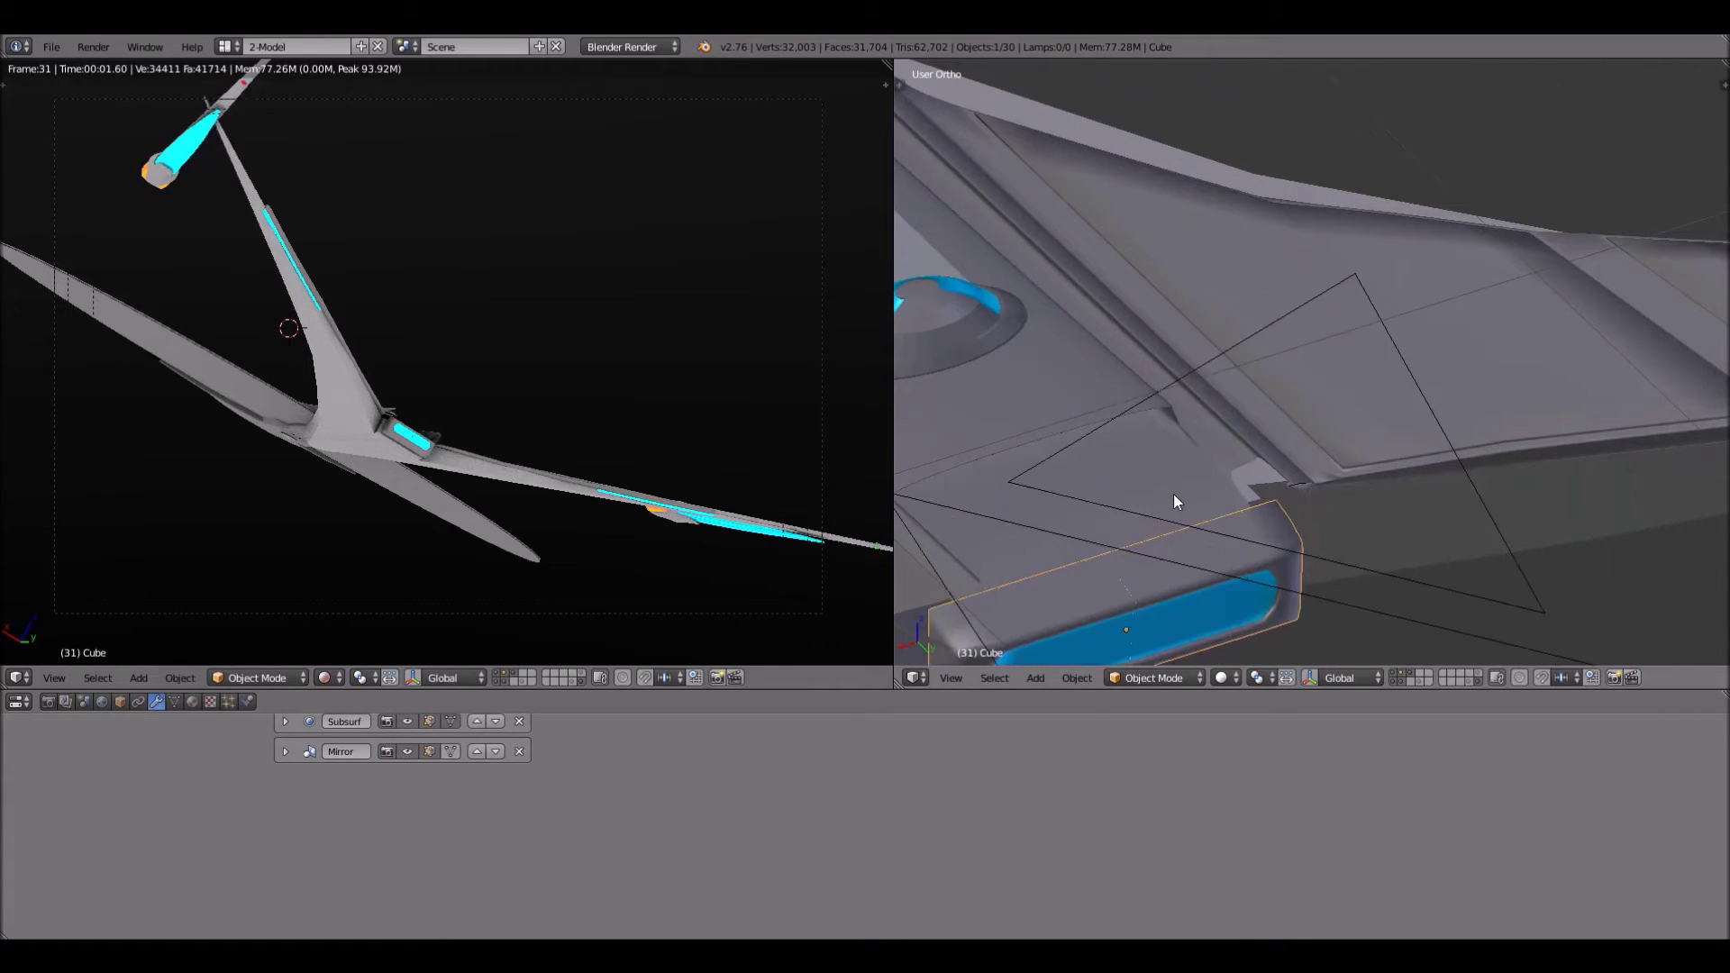
pyautogui.moveTo(1174, 494); pyautogui.dragTo(1321, 228, button='middle')
pyautogui.moveTo(1209, 429); pyautogui.dragTo(1176, 359, button='middle')
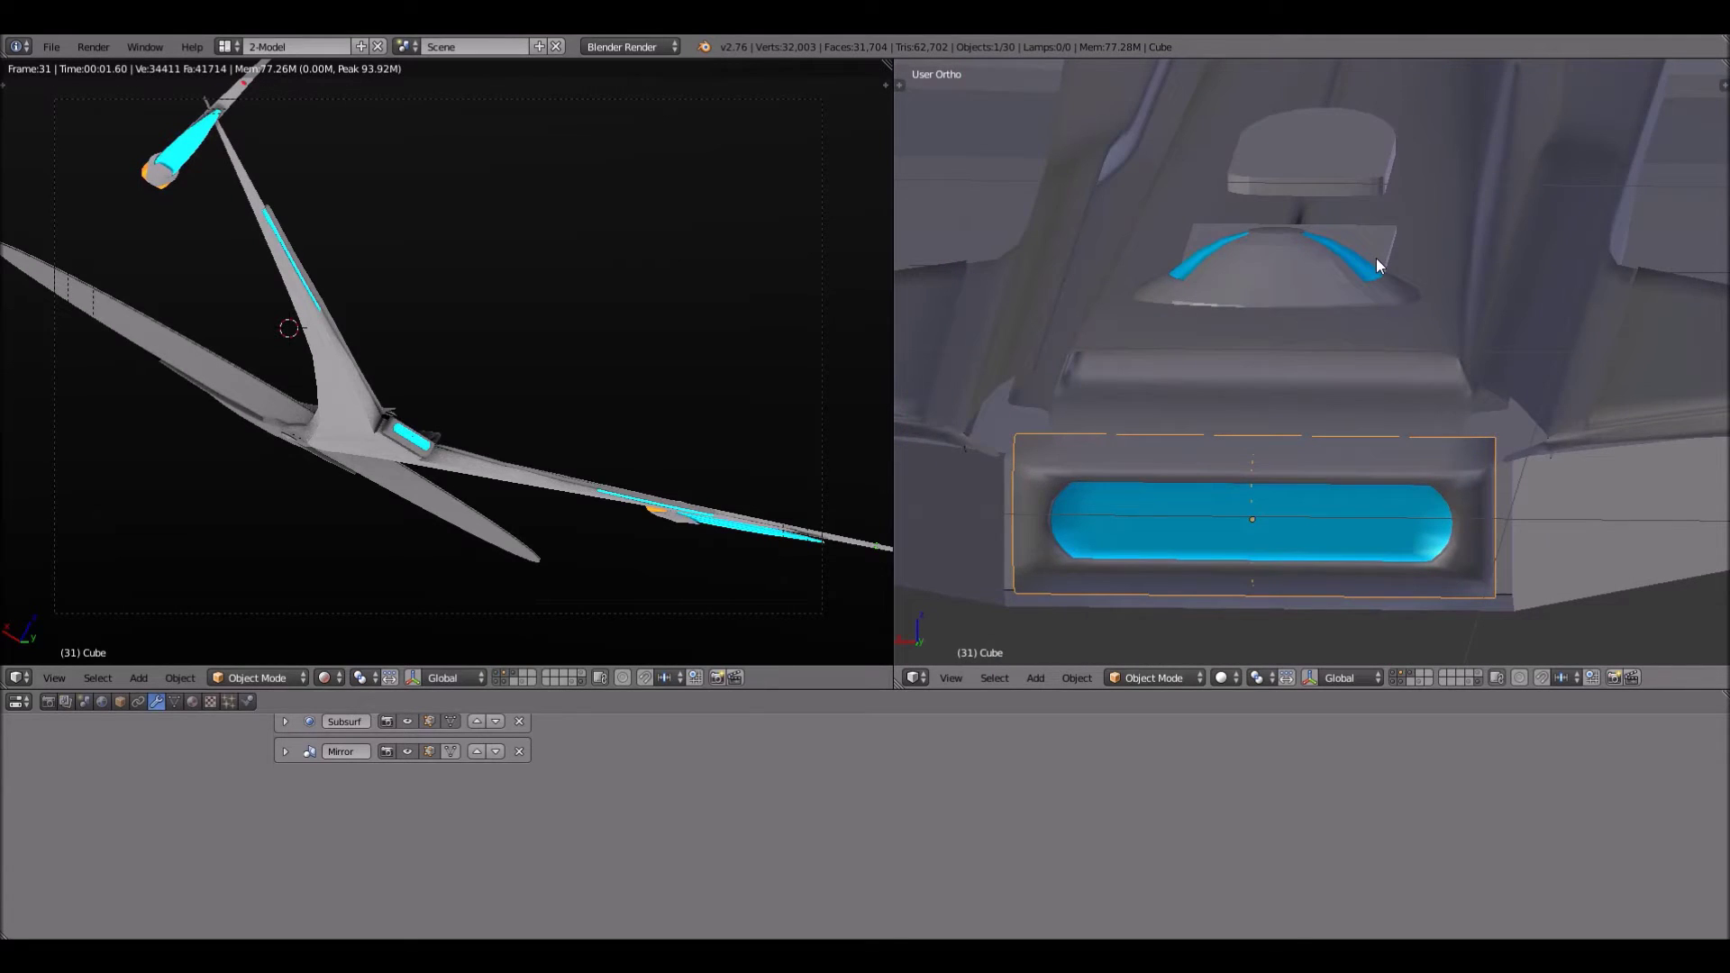
# Make the object named Camera the active camera and display its view in solid shading
pyautogui.scroll(-2, 1377, 266)
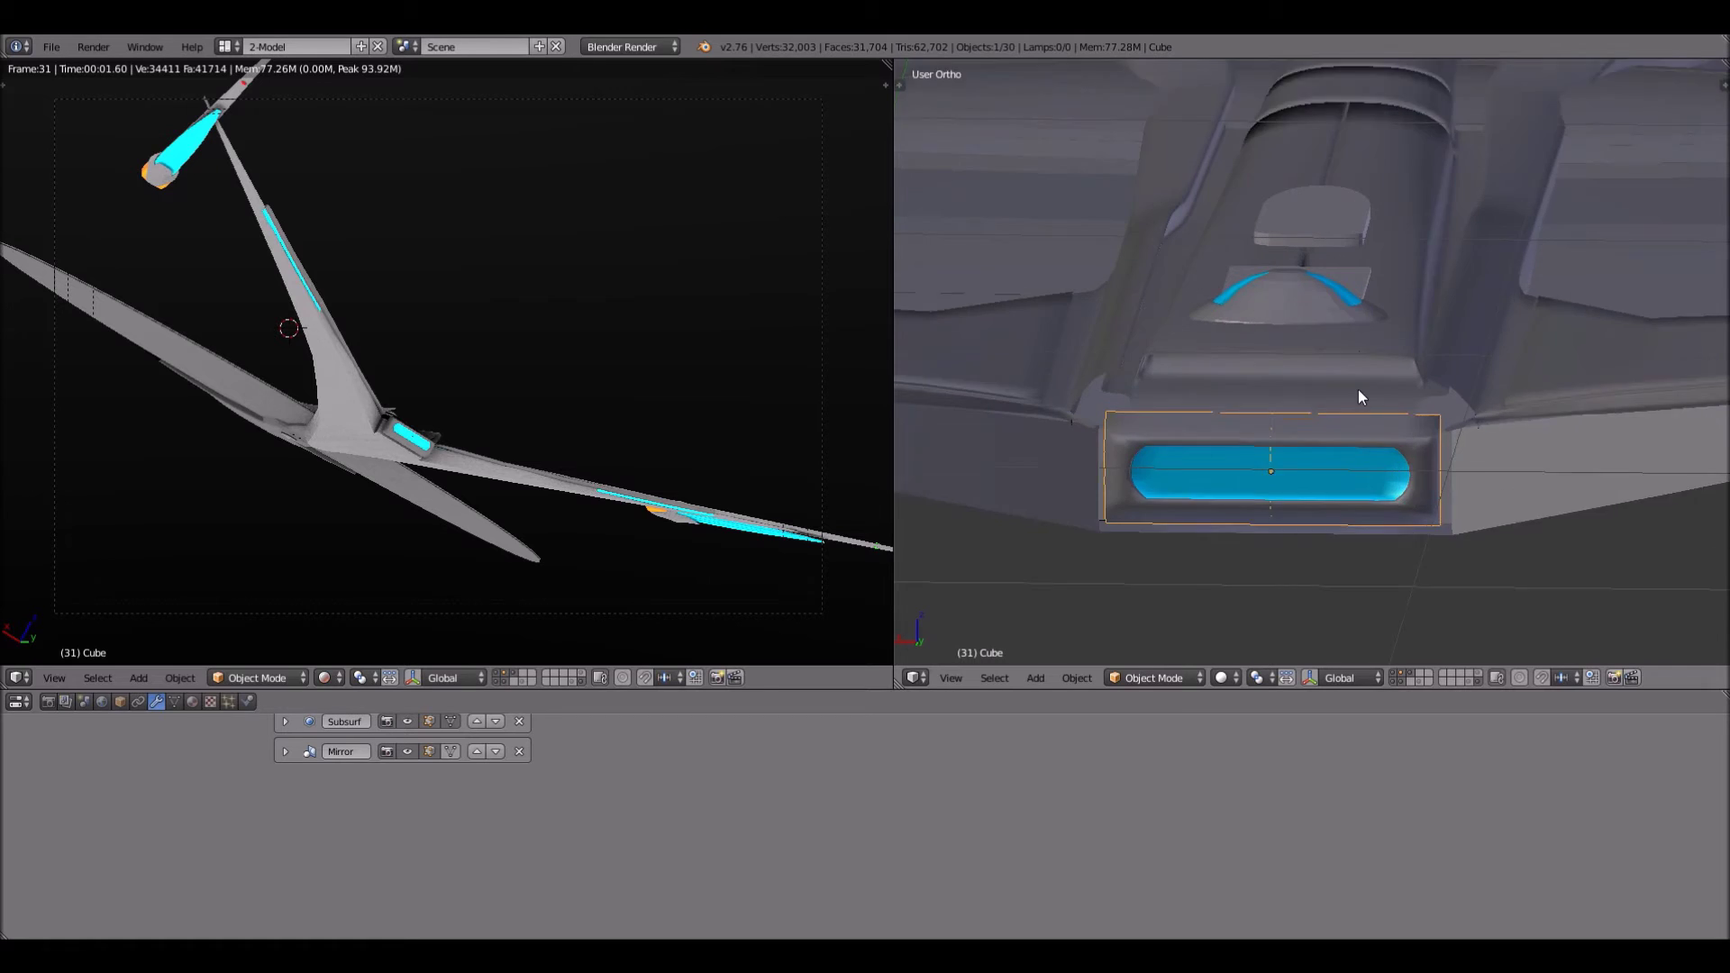
pyautogui.scroll(2, 1359, 390)
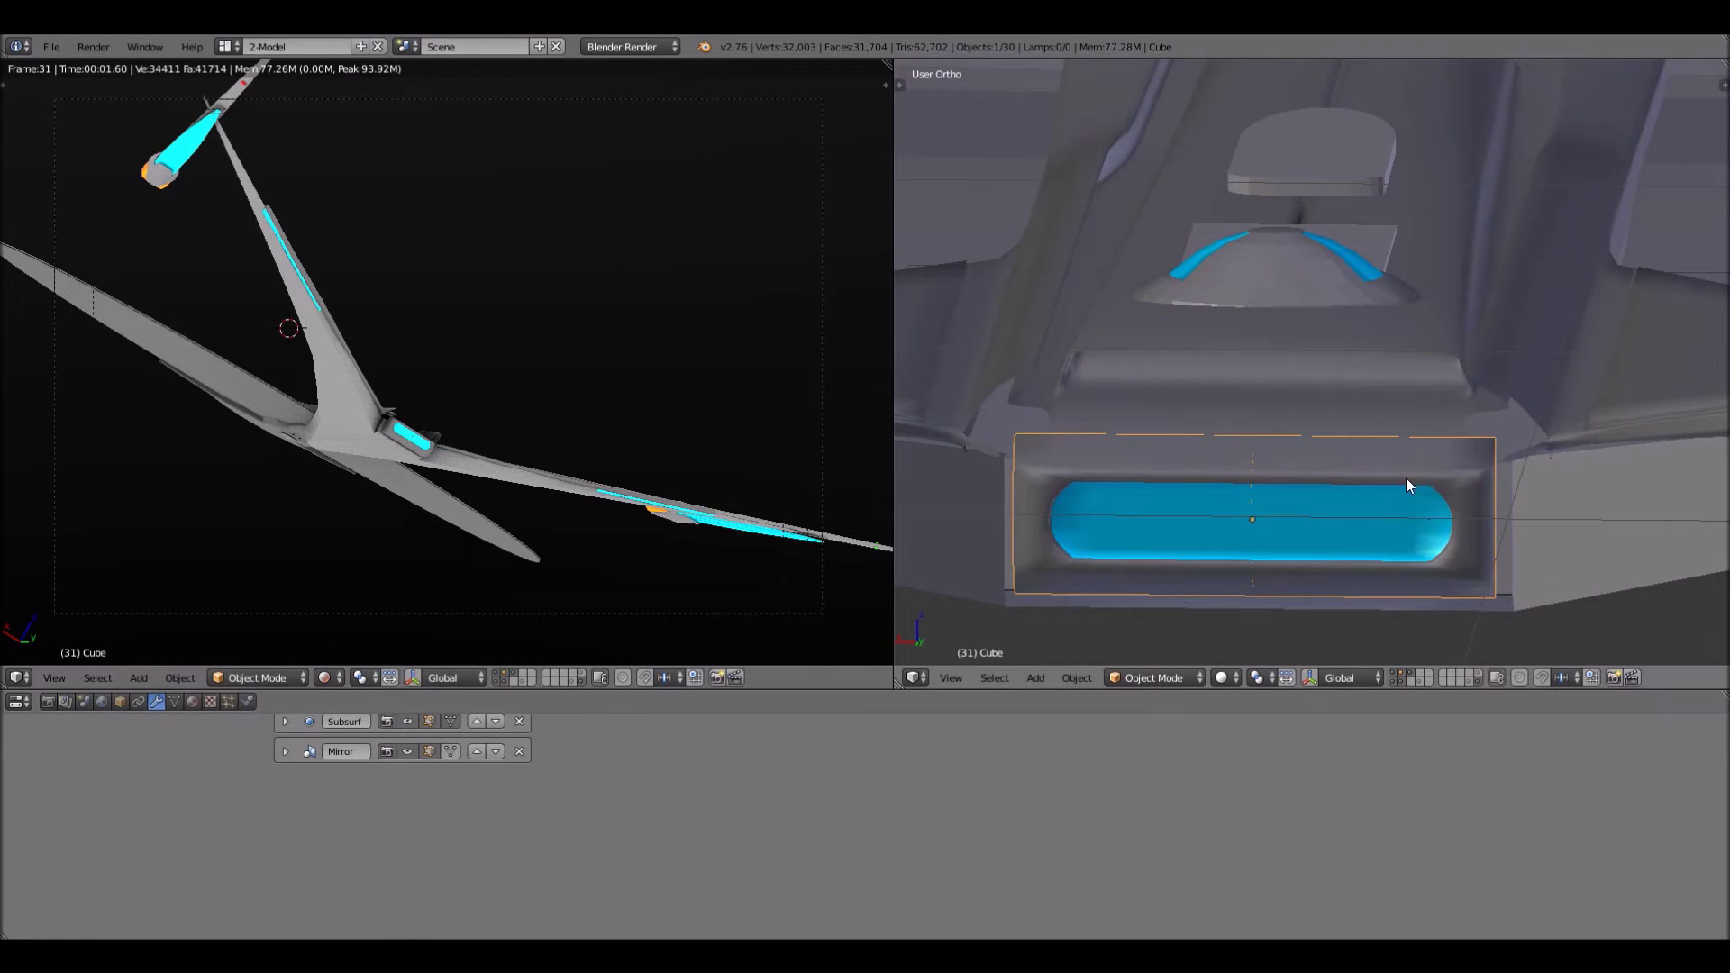
pyautogui.scroll(-8, 1398, 478)
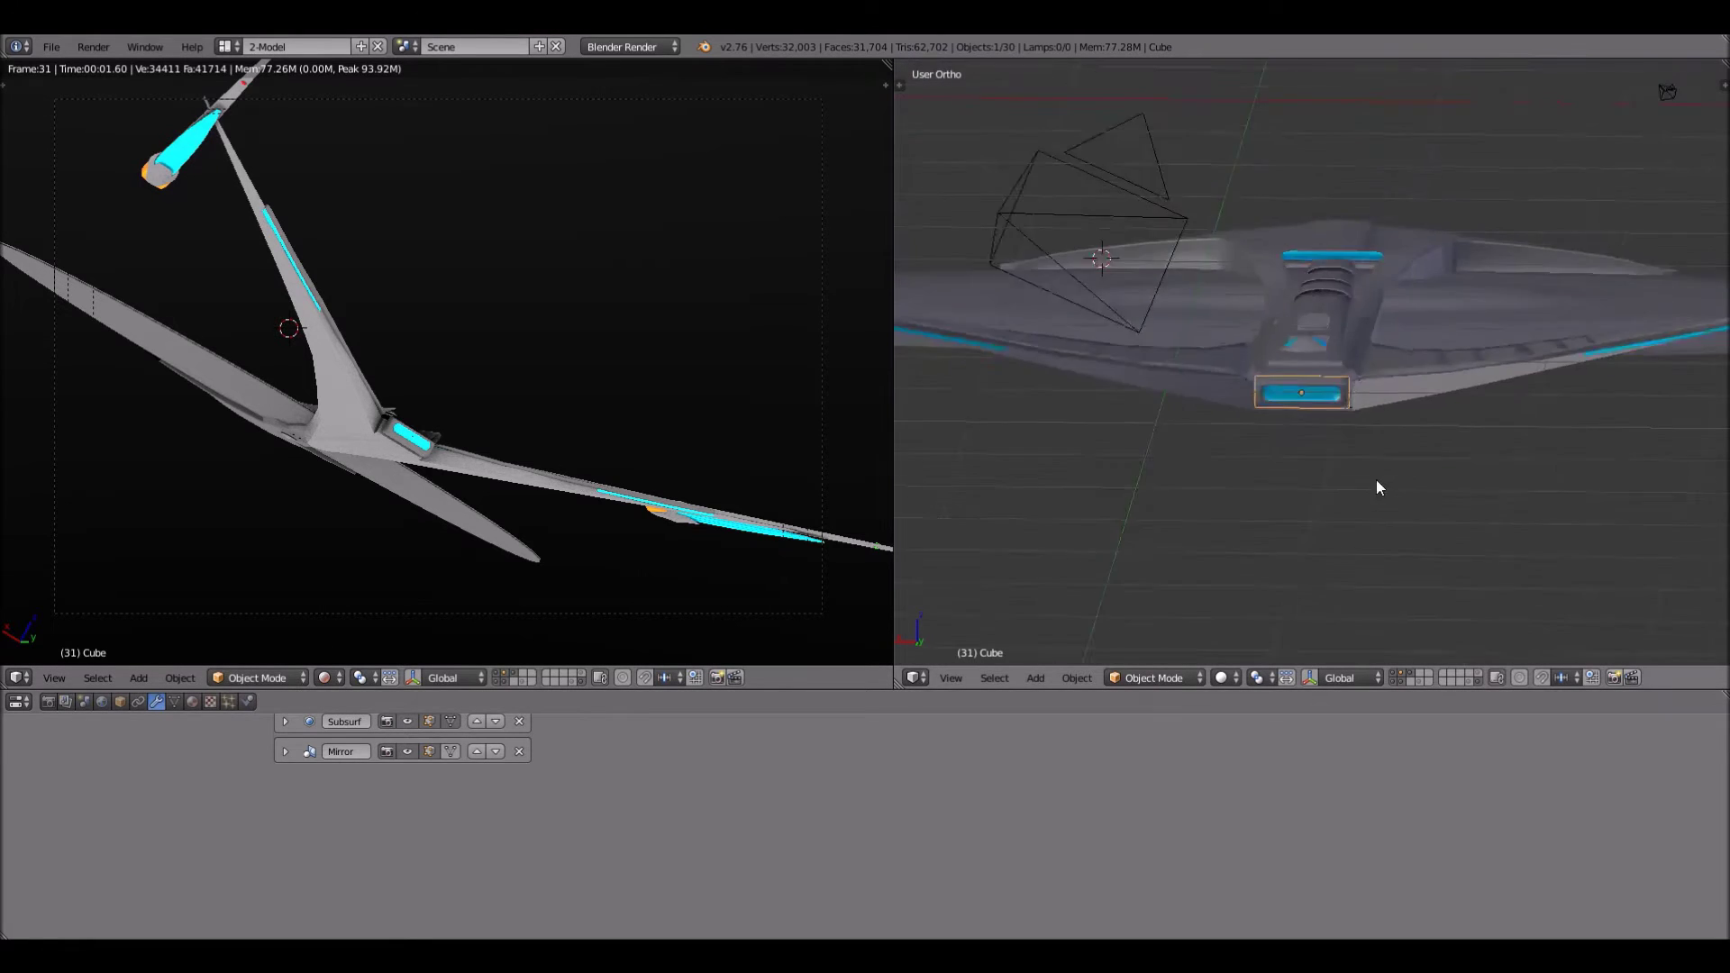
pyautogui.rightClick(1077, 142)
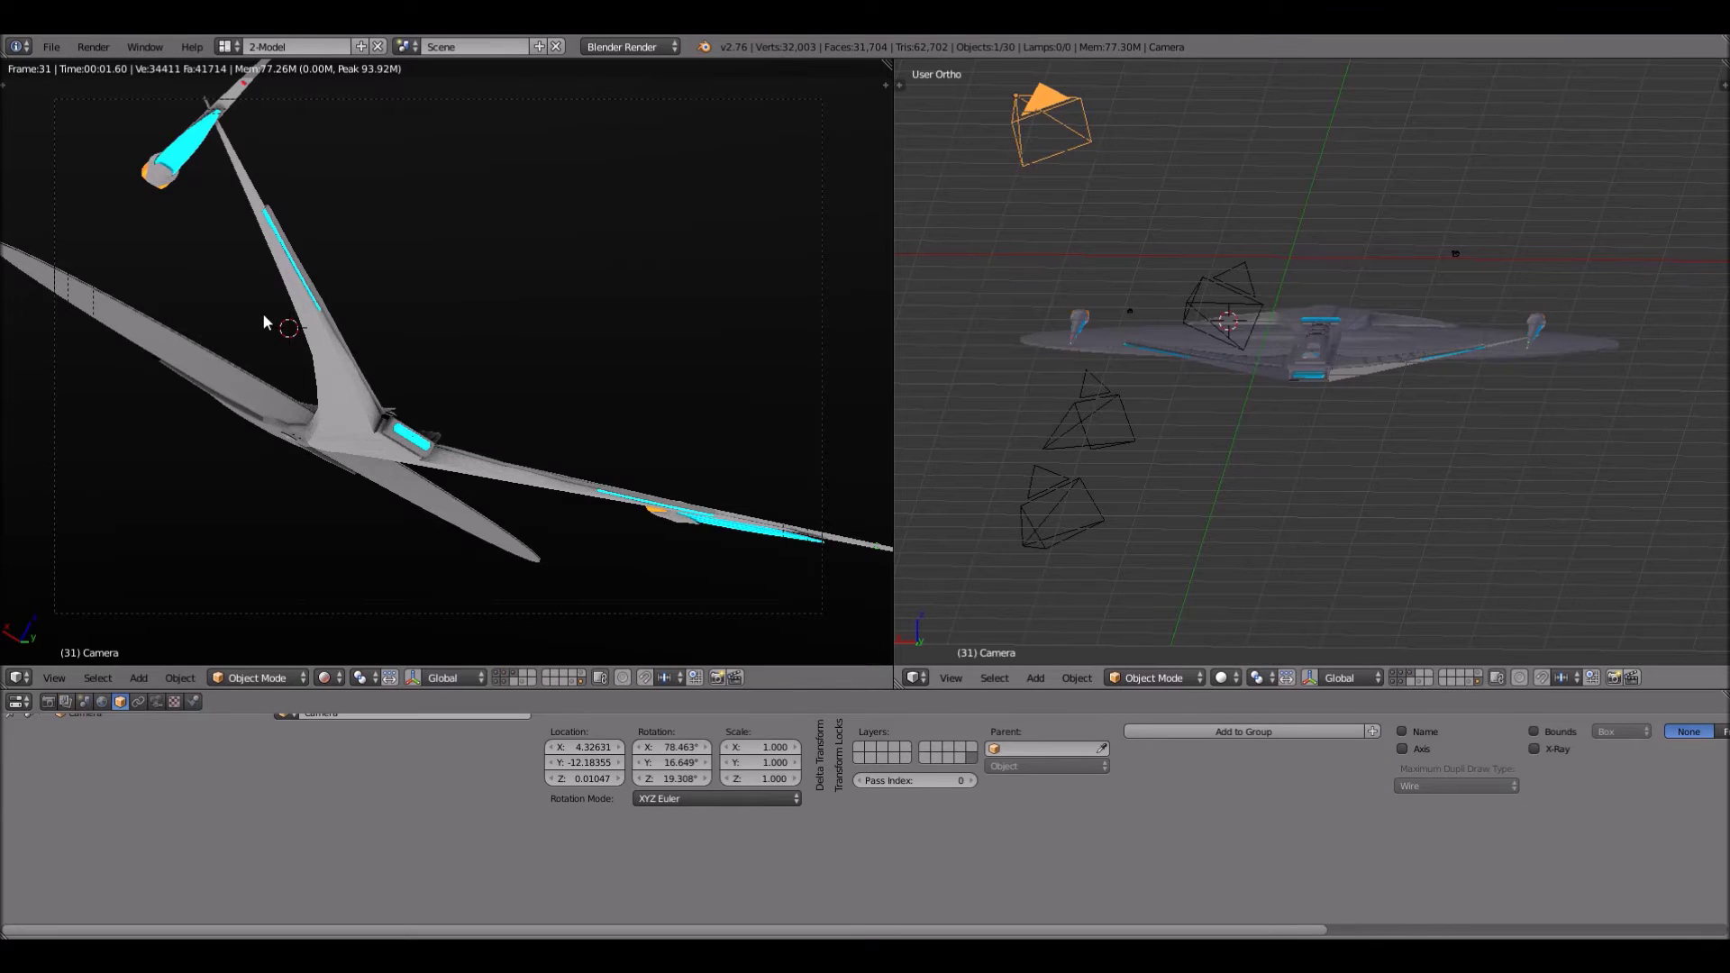
pyautogui.press('ctrl+KP_0')
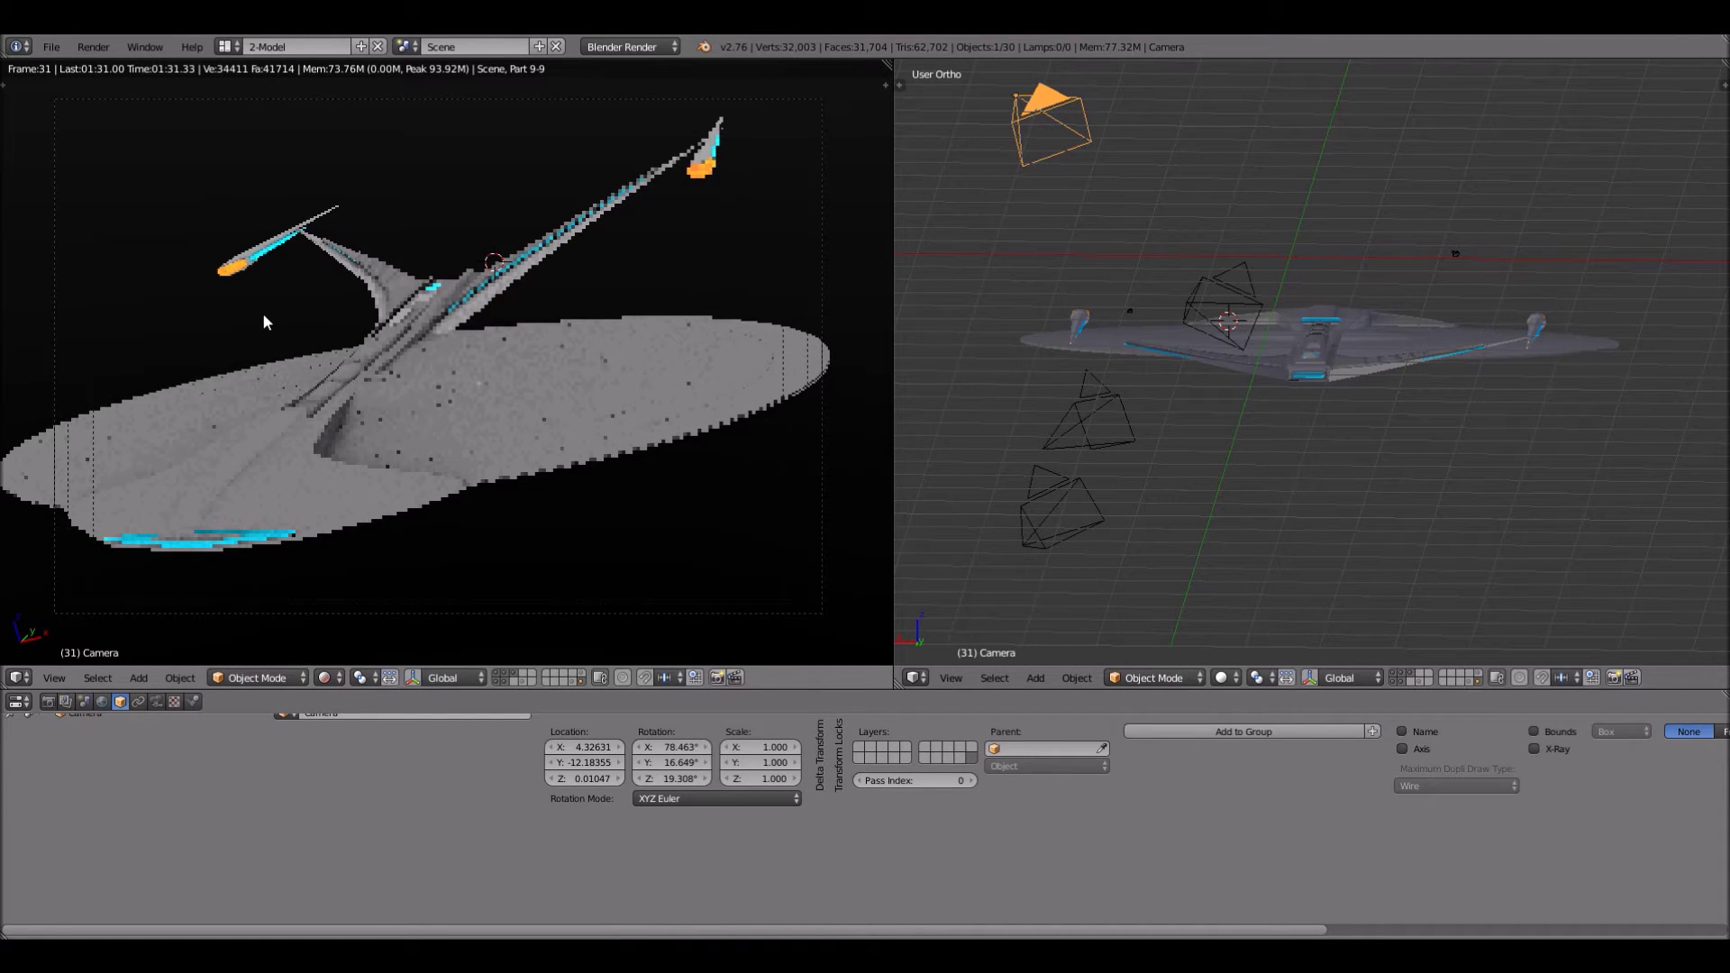
pyautogui.click(328, 678)
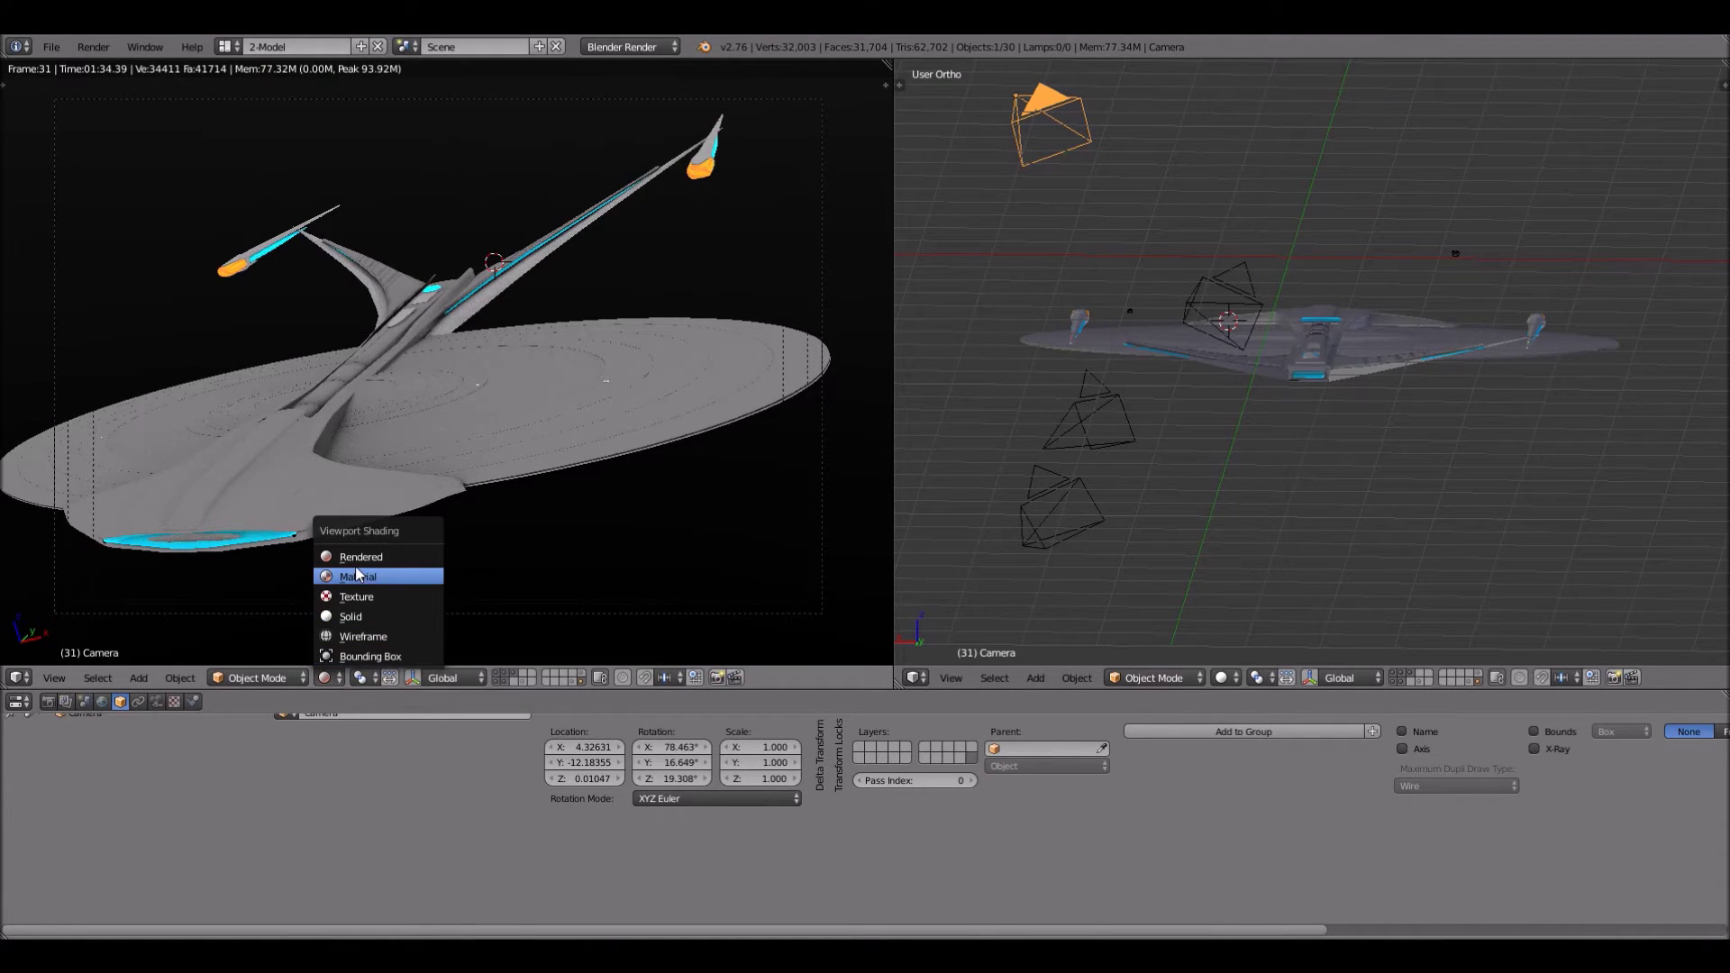
pyautogui.click(351, 618)
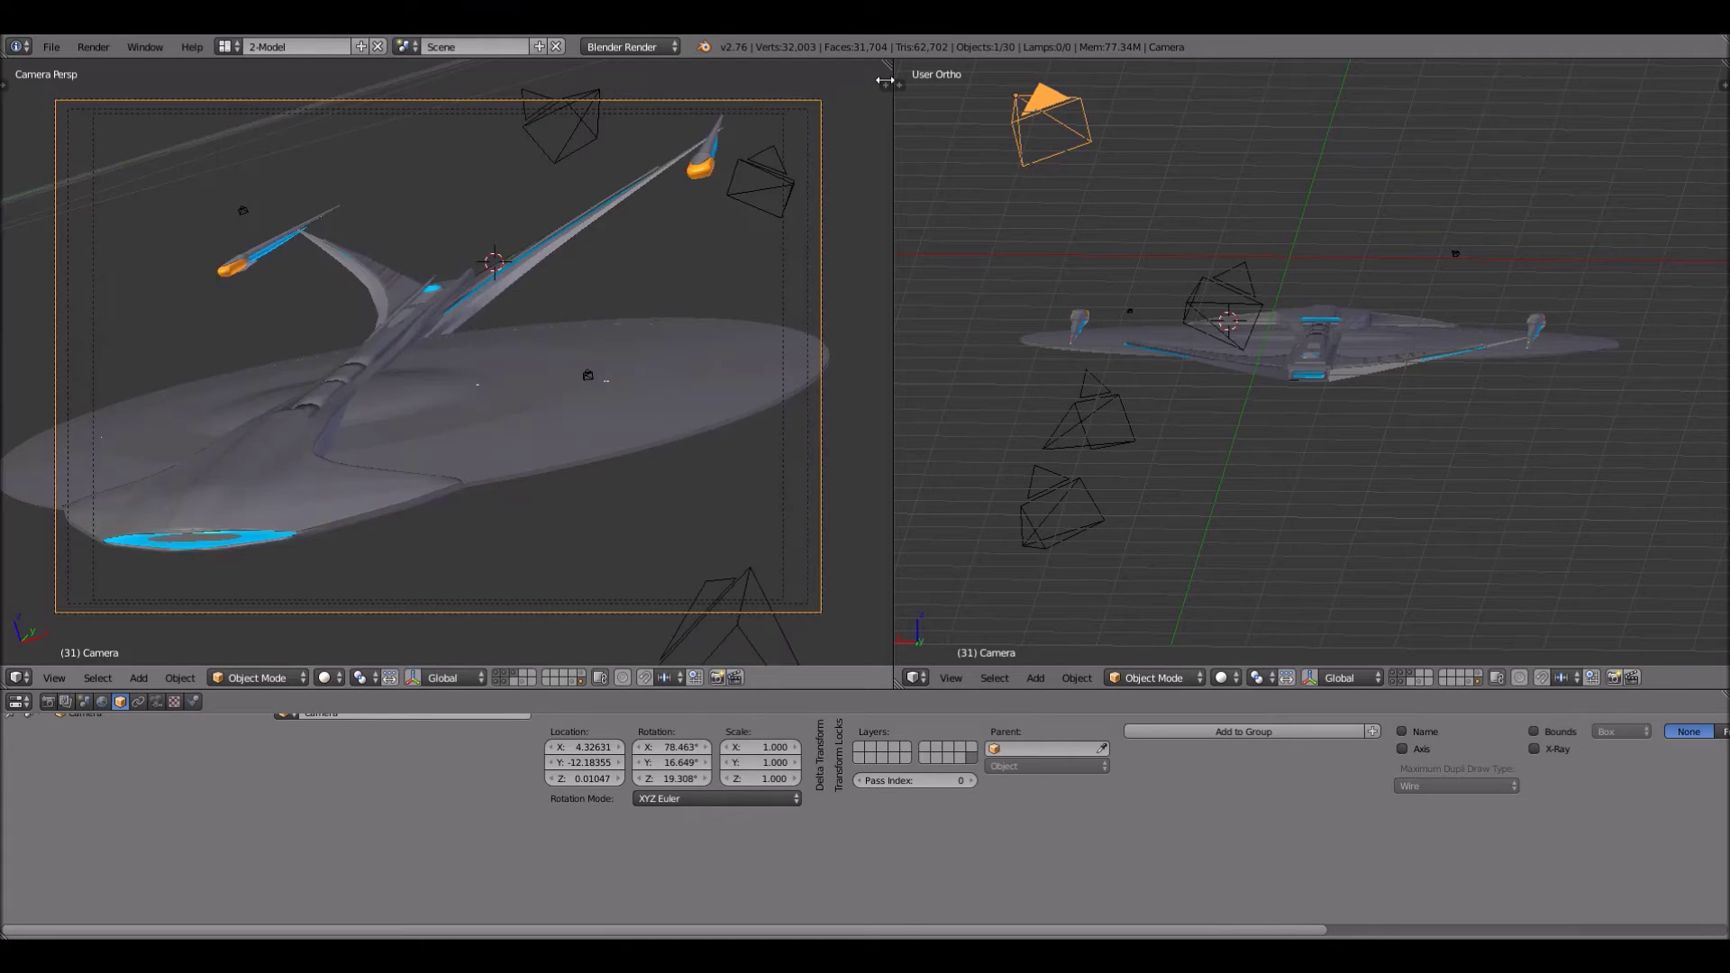
# Show the enterprisejjy1.jpg background image in the camera view and frame the glowing blue dome between the pylons closely
pyautogui.click(885, 81)
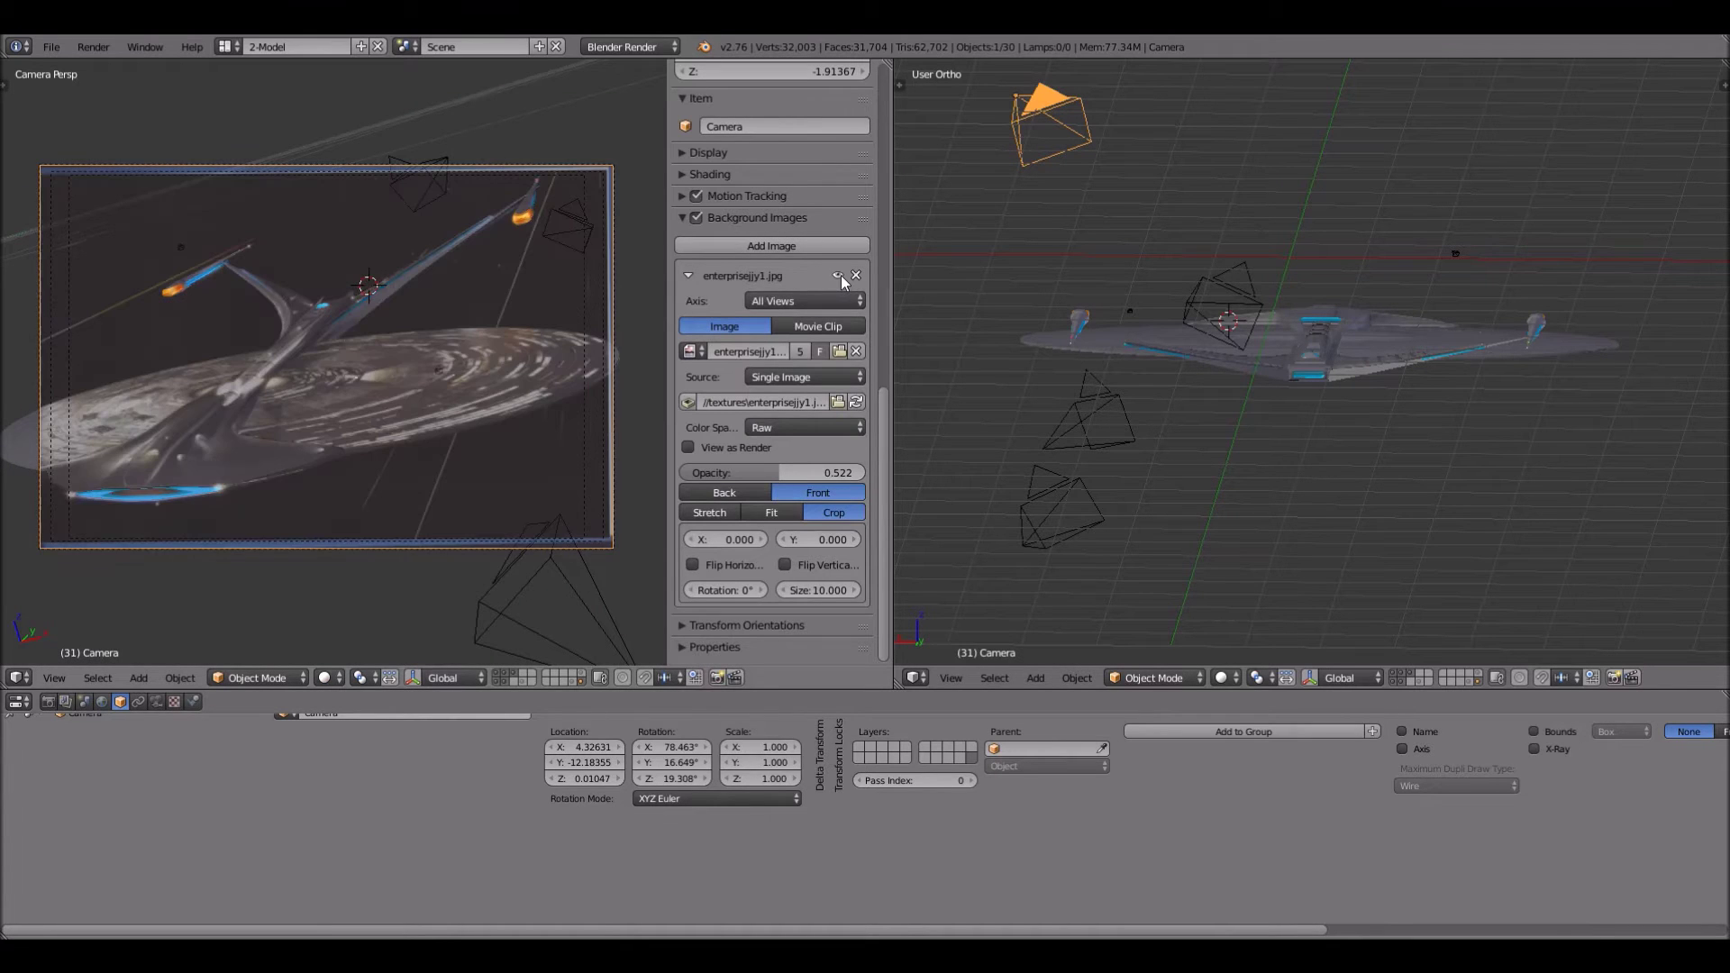
pyautogui.click(837, 275)
pyautogui.scroll(2, 560, 351)
pyautogui.press('n')
pyautogui.scroll(3, 560, 351)
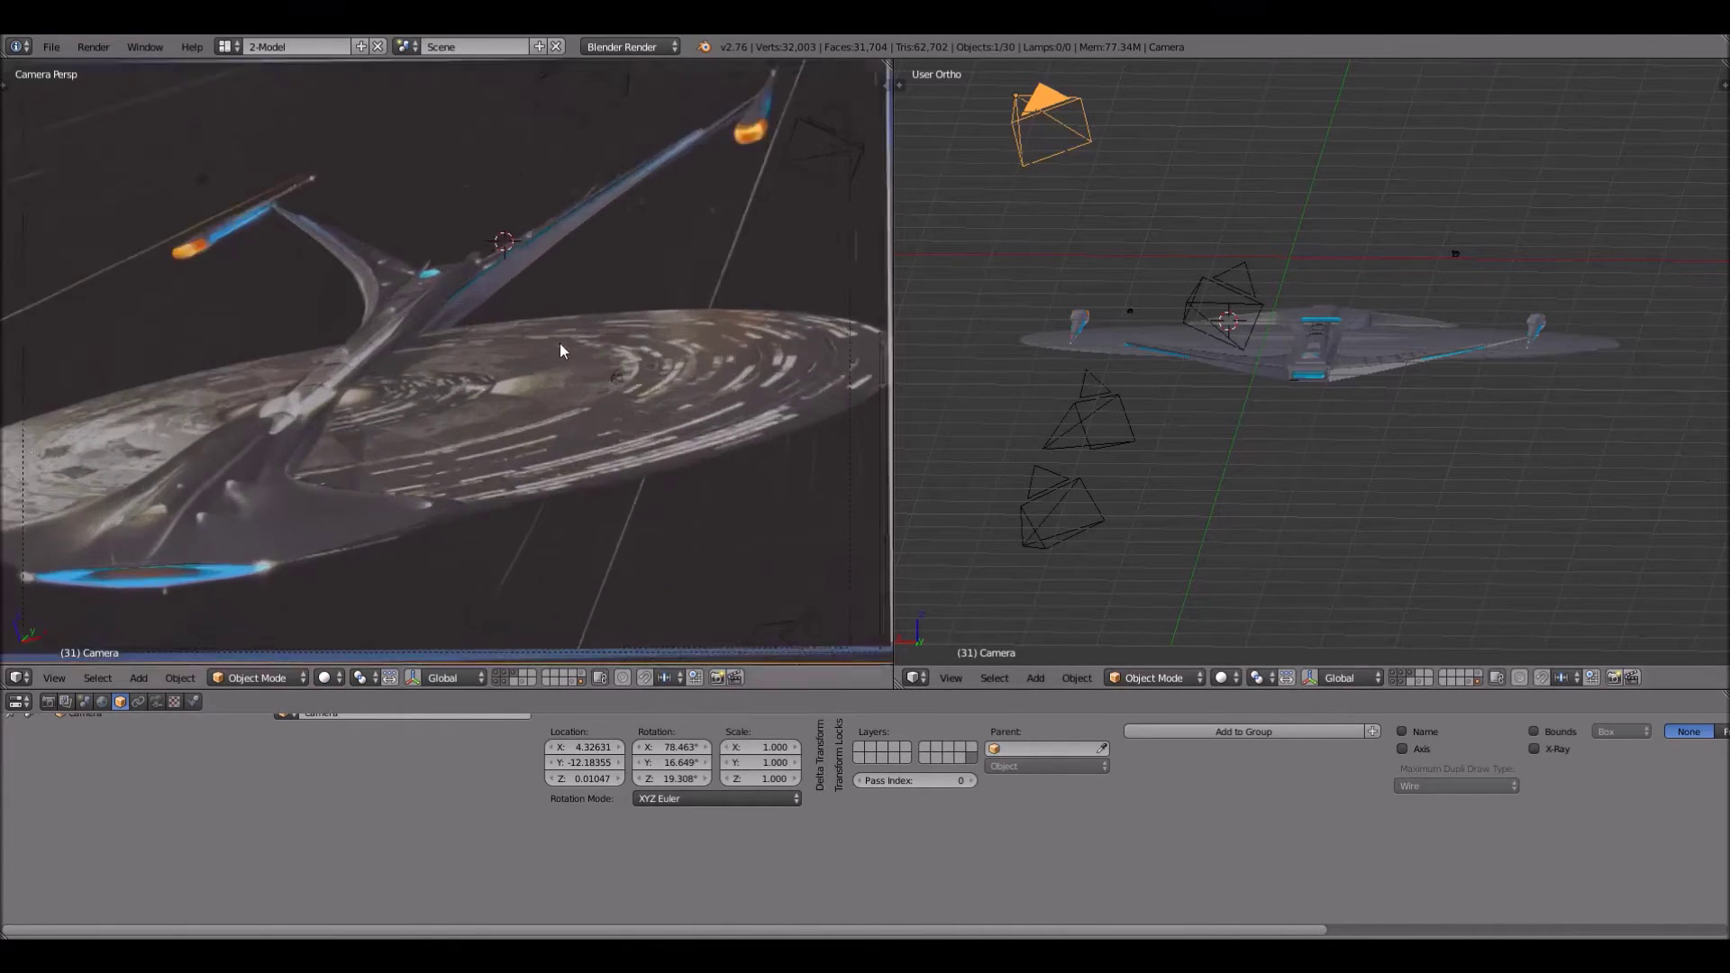
pyautogui.scroll(2, 557, 347)
pyautogui.scroll(4, 529, 482)
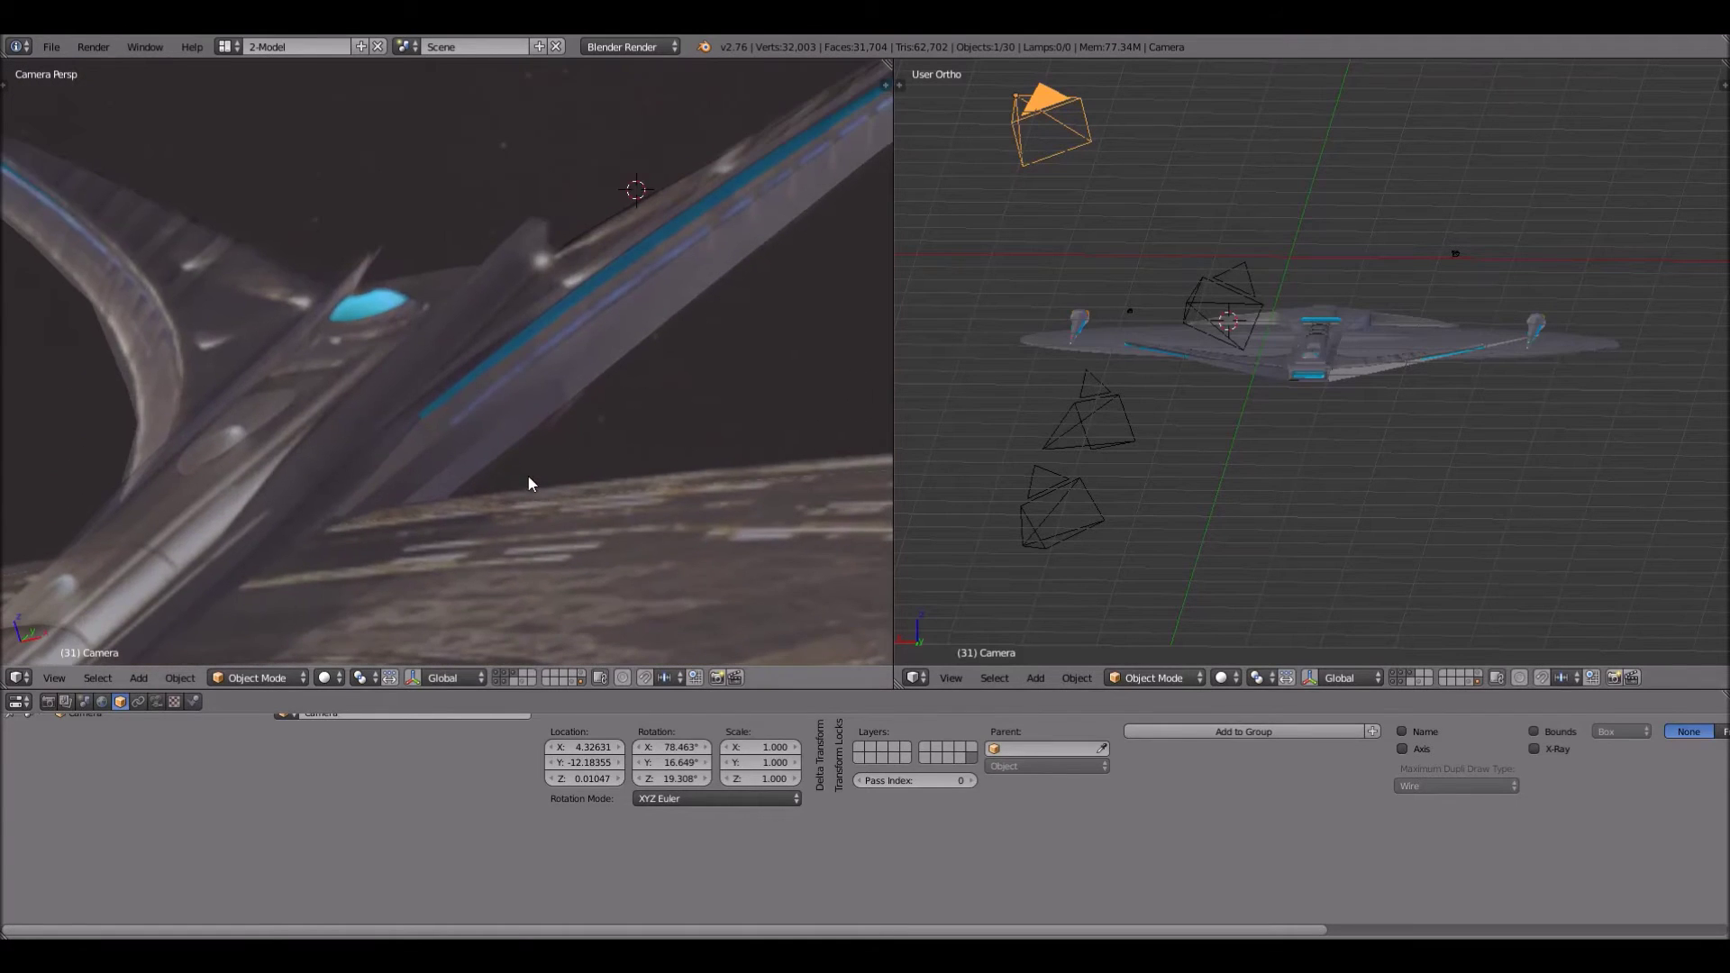
pyautogui.scroll(1, 408, 455)
pyautogui.scroll(5, 483, 436)
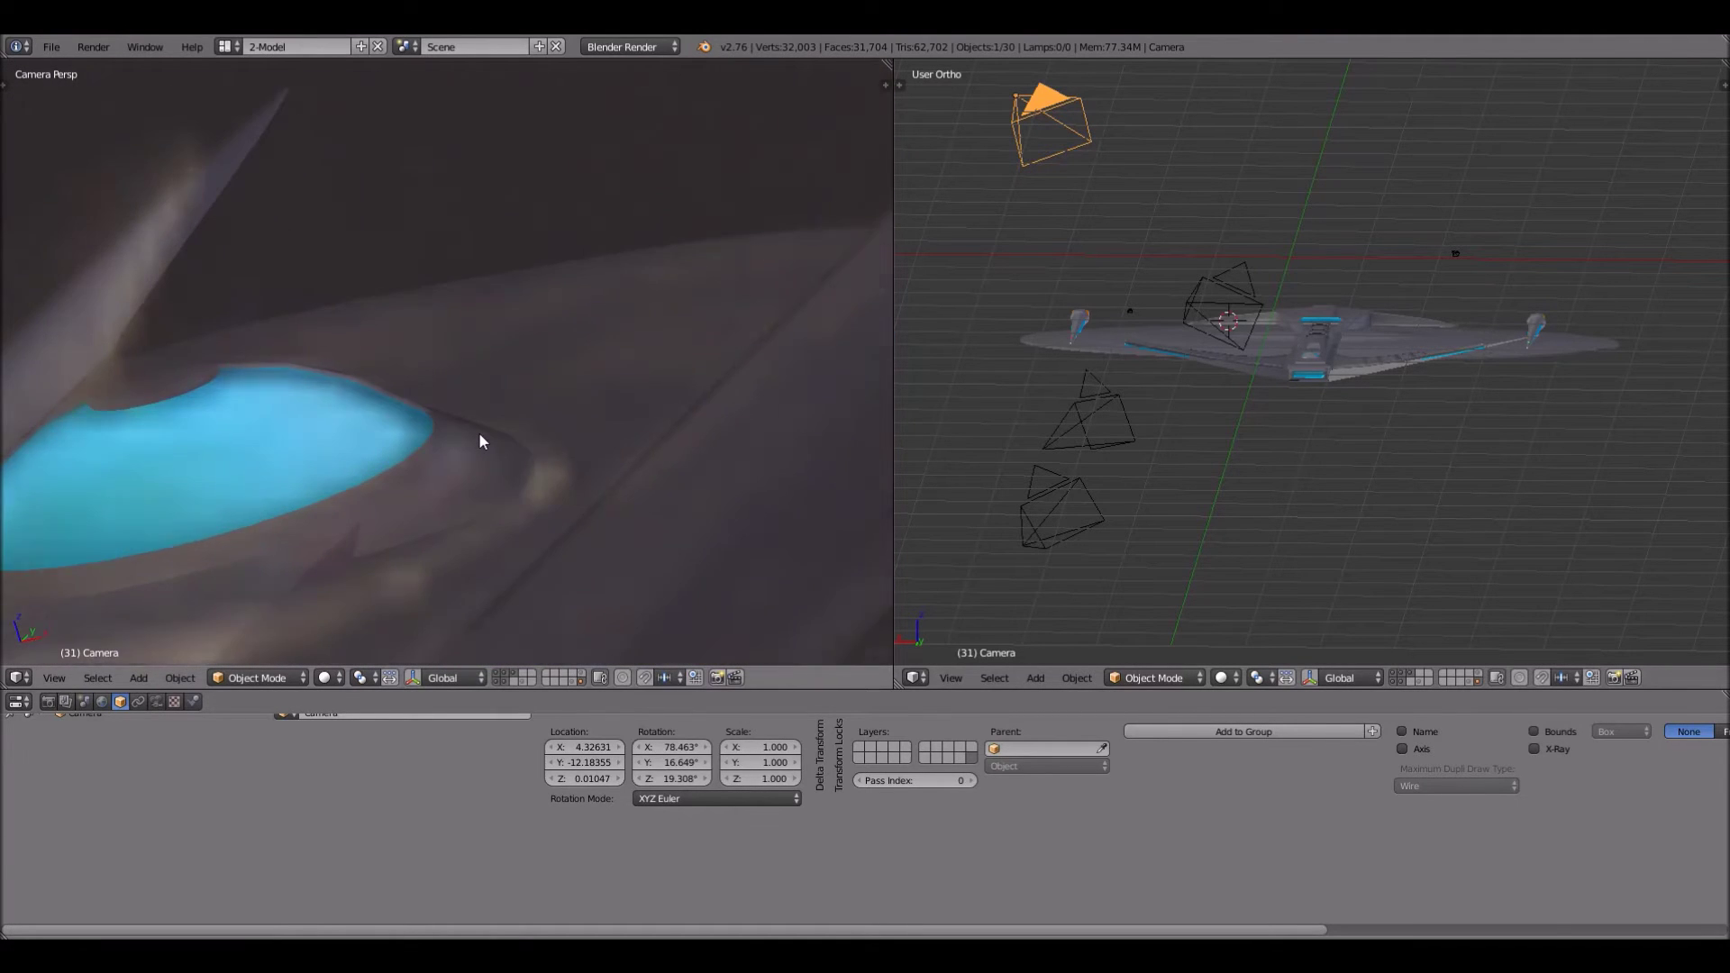
pyautogui.scroll(-2, 479, 436)
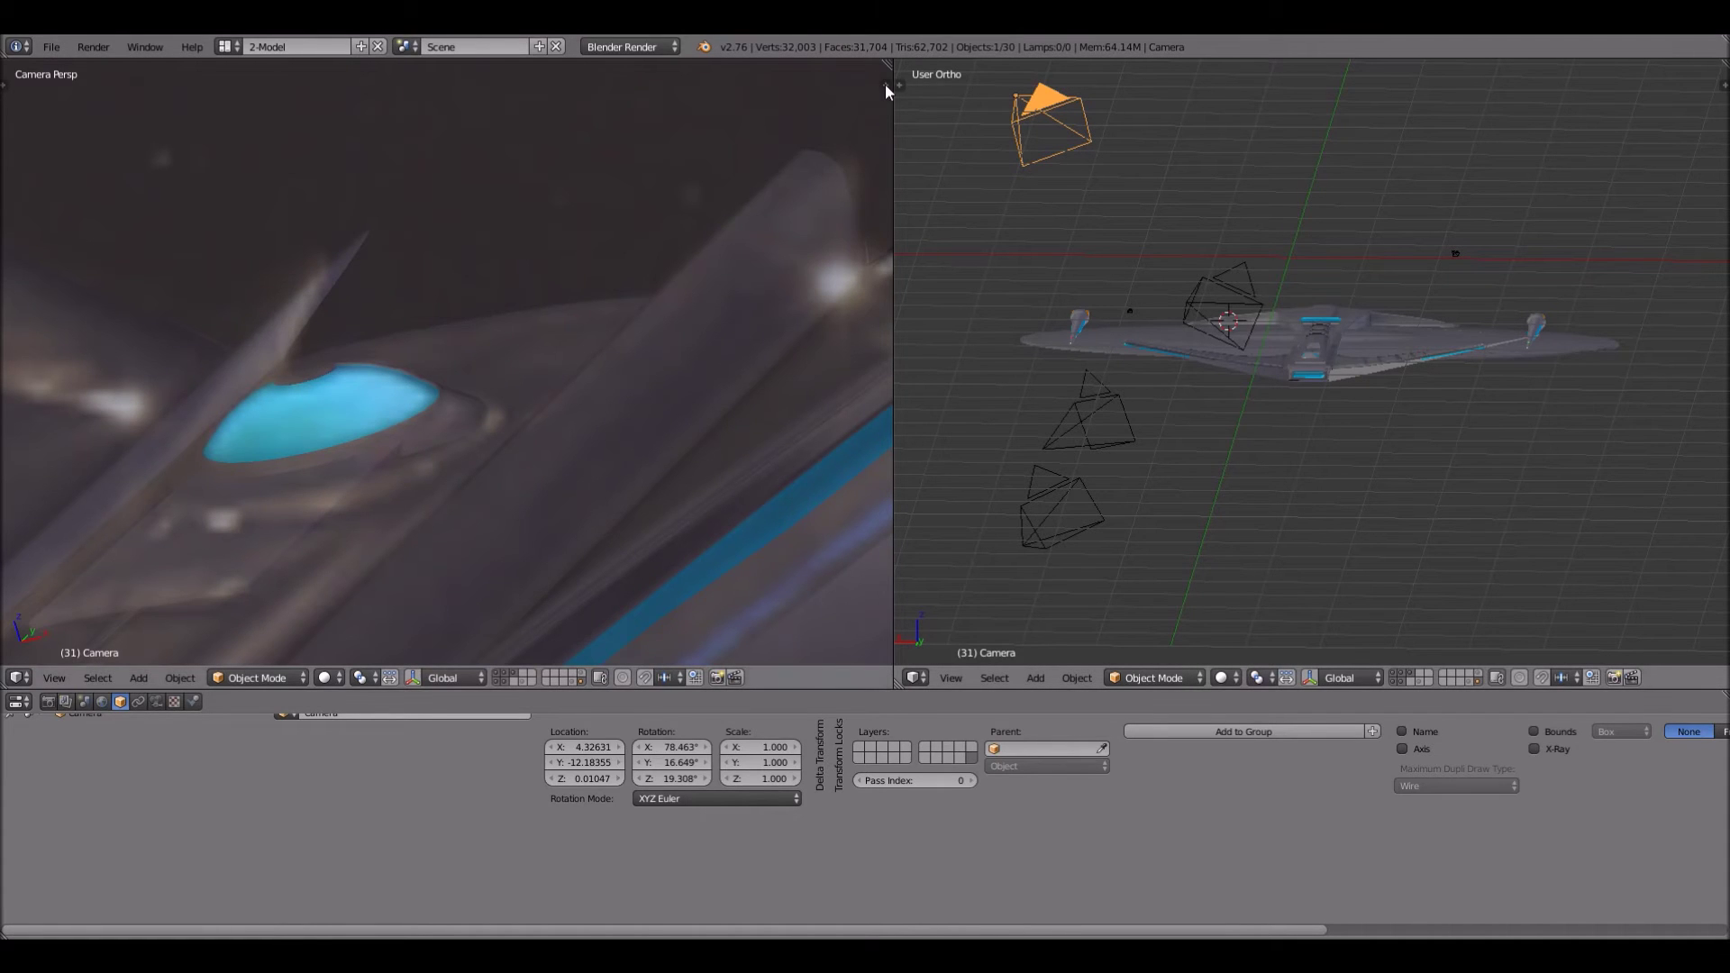
# Compare the dome area with and without the background image overlay, and set the image's opacity to 0.705
pyautogui.click(885, 84)
pyautogui.scroll(-1, 487, 410)
pyautogui.keyDown('shift'); pyautogui.moveTo(487, 413); pyautogui.dragTo(474, 252, button='middle'); pyautogui.keyUp('shift')
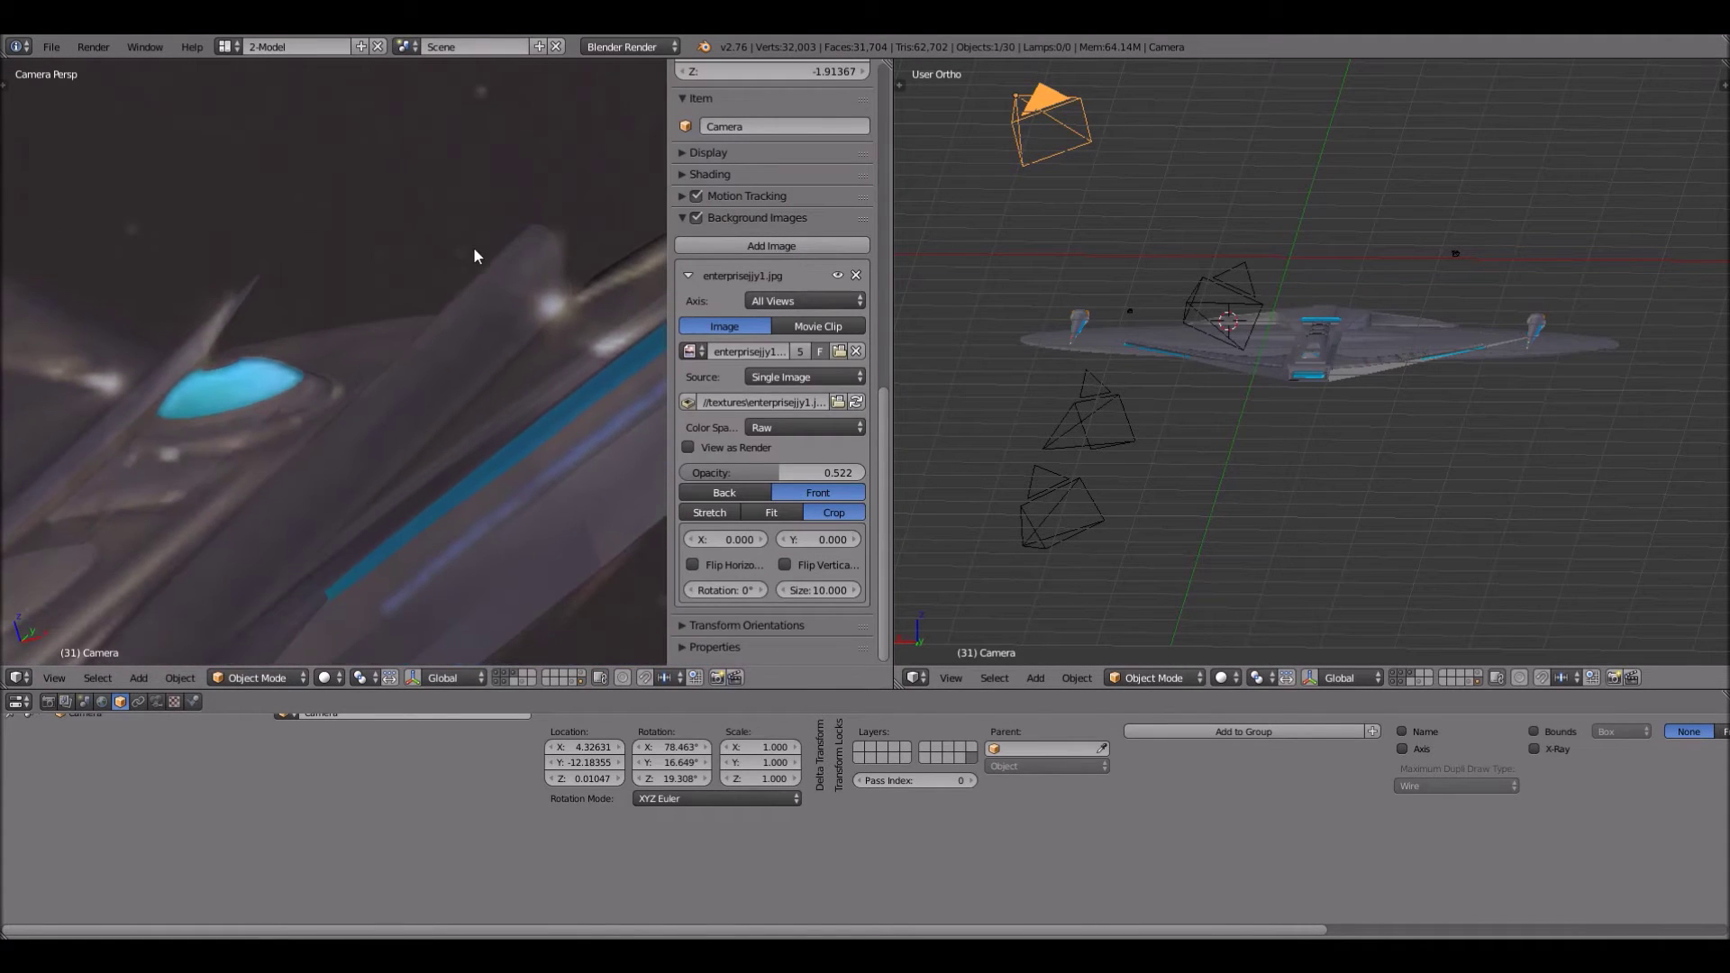
pyautogui.scroll(2, 454, 320)
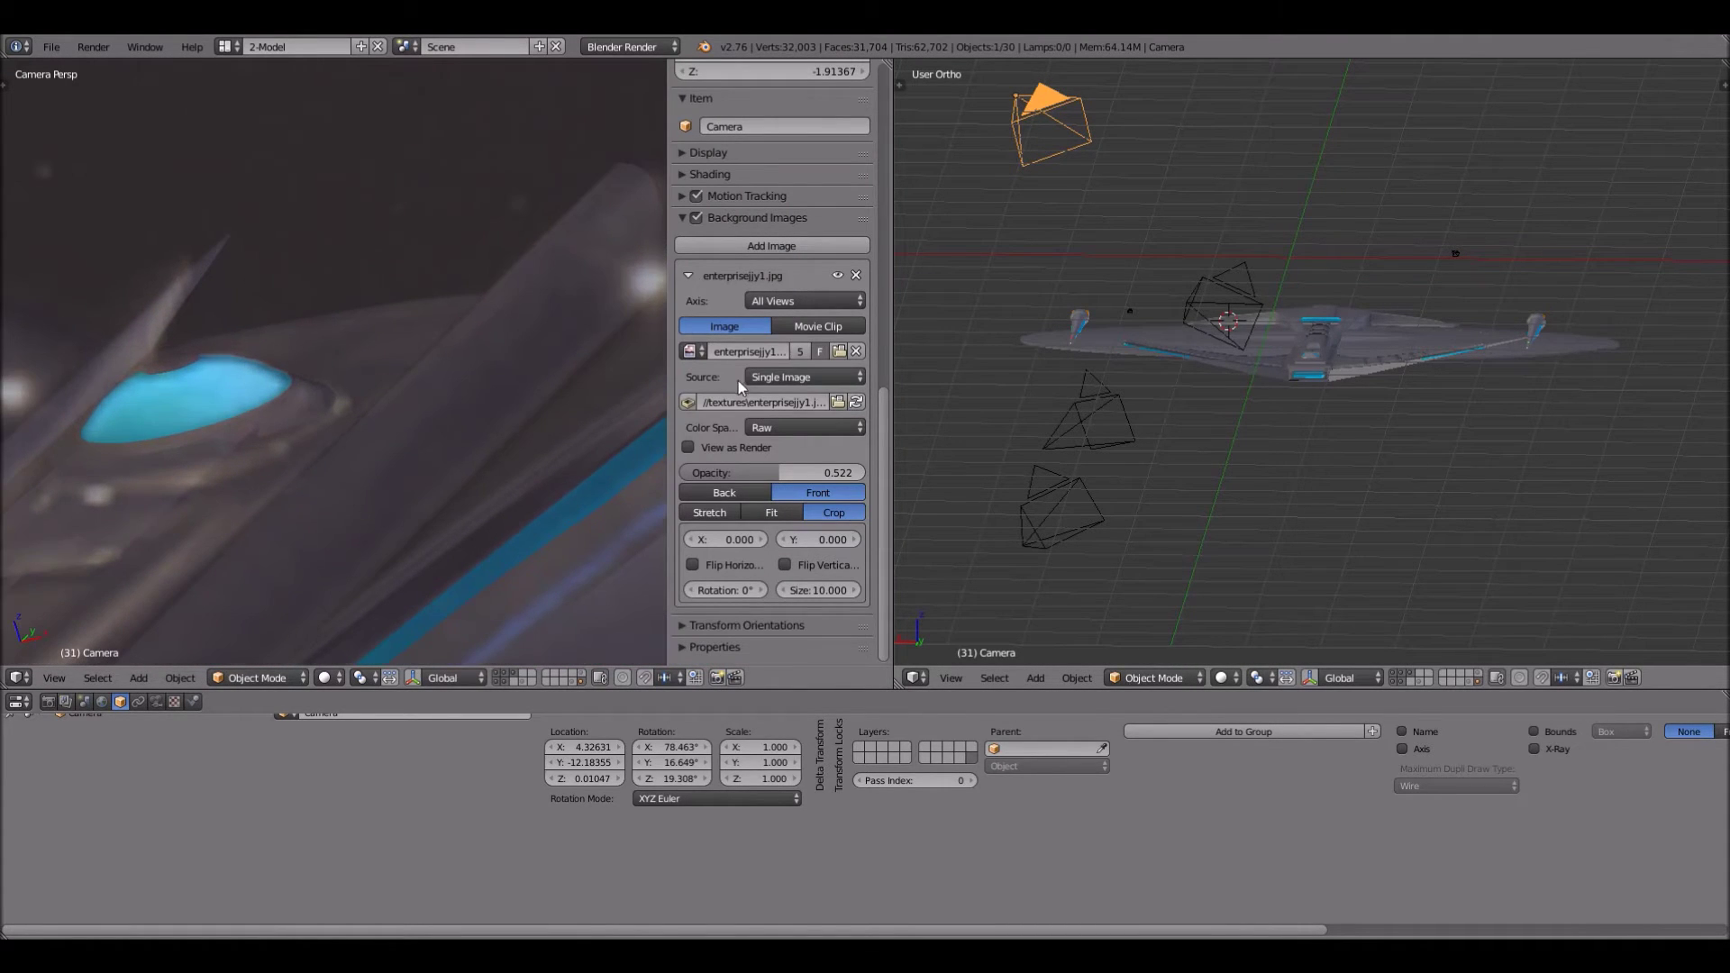
pyautogui.click(837, 275)
pyautogui.click(838, 275)
pyautogui.moveTo(777, 473)
pyautogui.mouseDown()
pyautogui.moveTo(867, 473)
pyautogui.moveTo(757, 472)
pyautogui.moveTo(811, 472)
pyautogui.mouseUp()
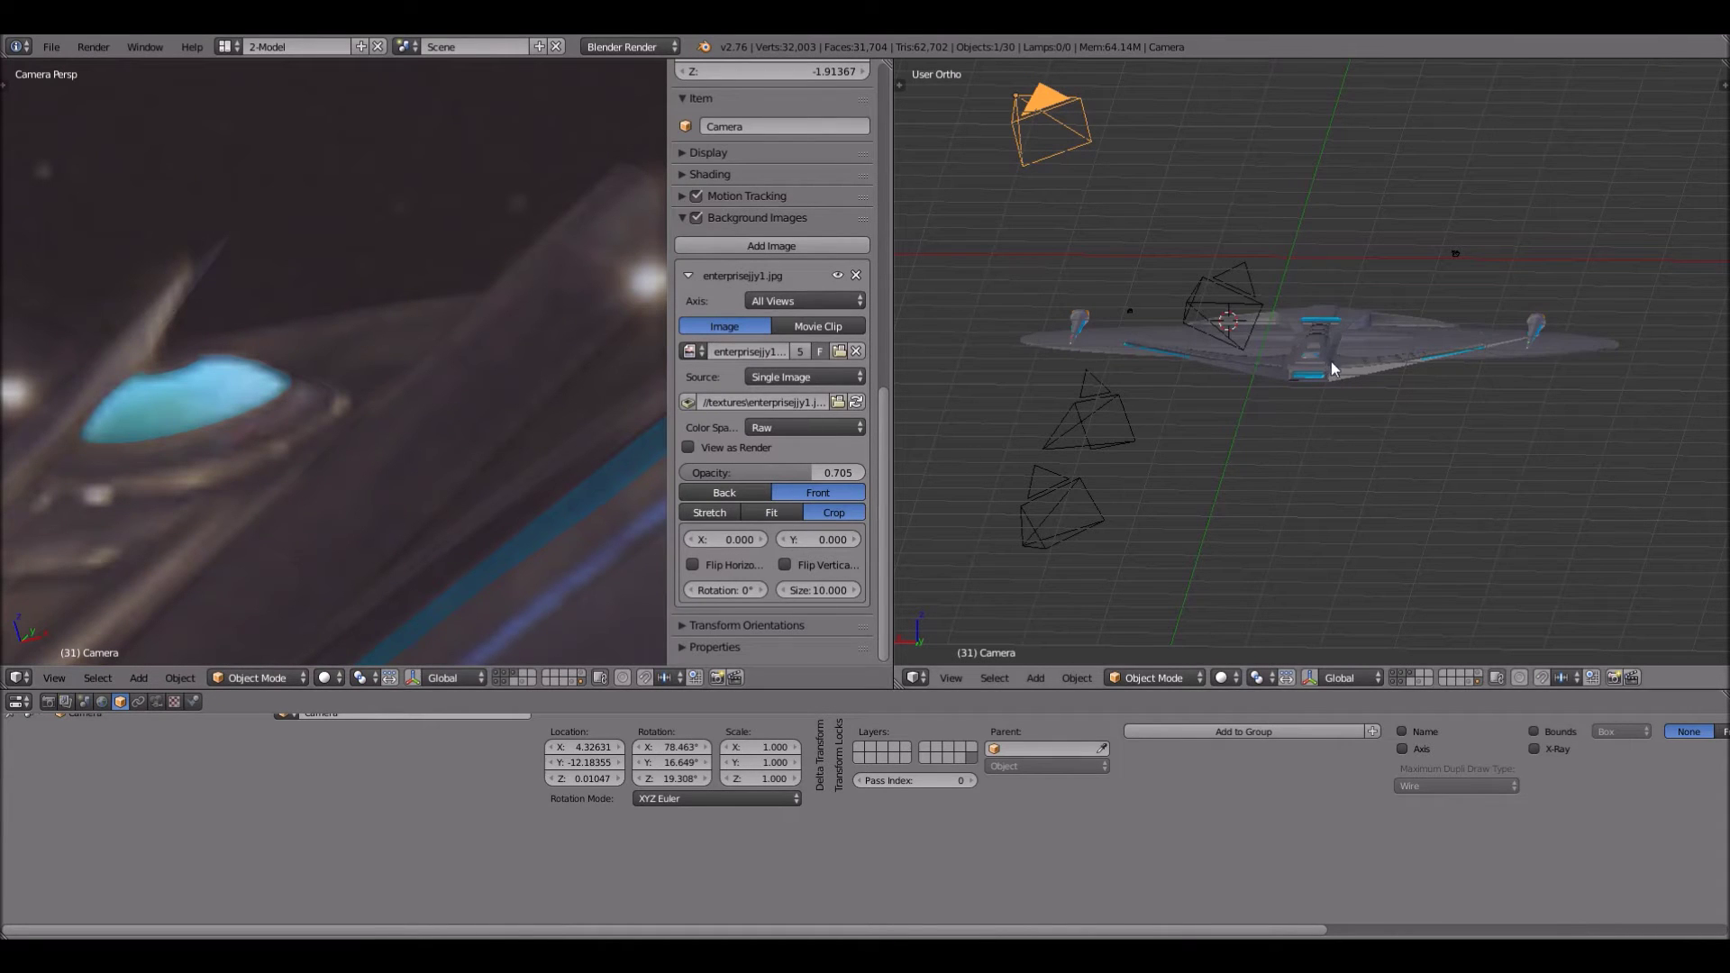
# Move the rear engine block about 0.19 units forward and 0.07 units up into the hull, using the right wireframe view
pyautogui.moveTo(1308, 459); pyautogui.dragTo(1411, 490, button='middle')
pyautogui.scroll(6, 1375, 492)
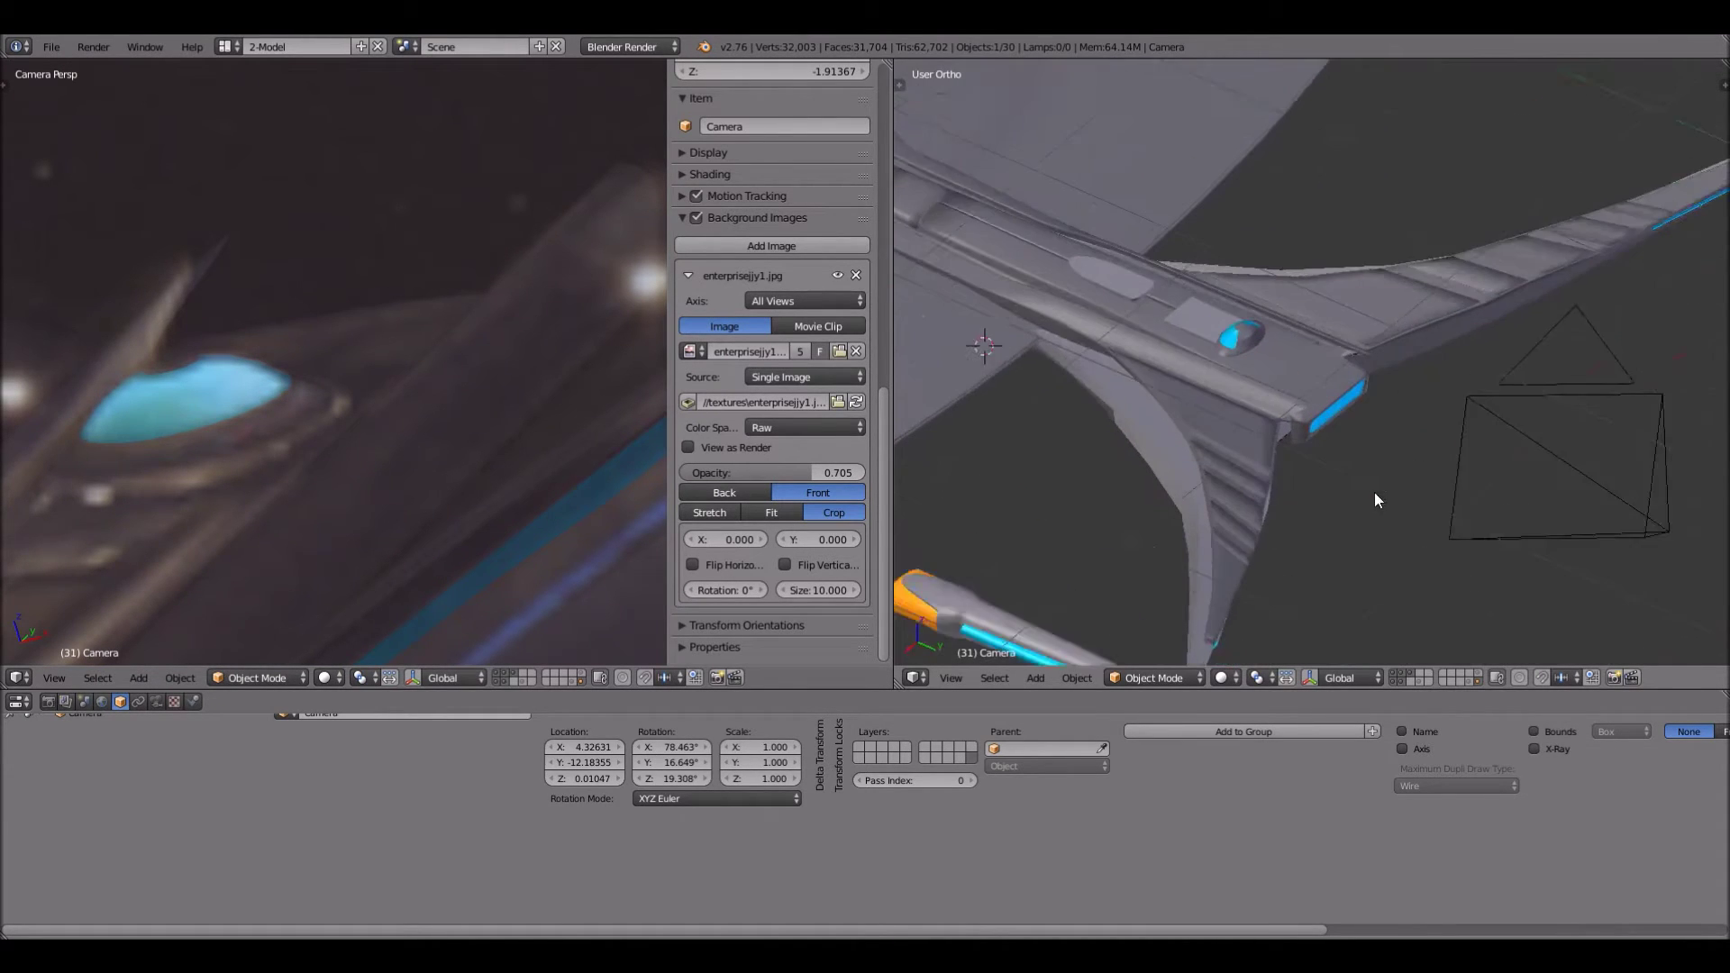
pyautogui.rightClick(1351, 452)
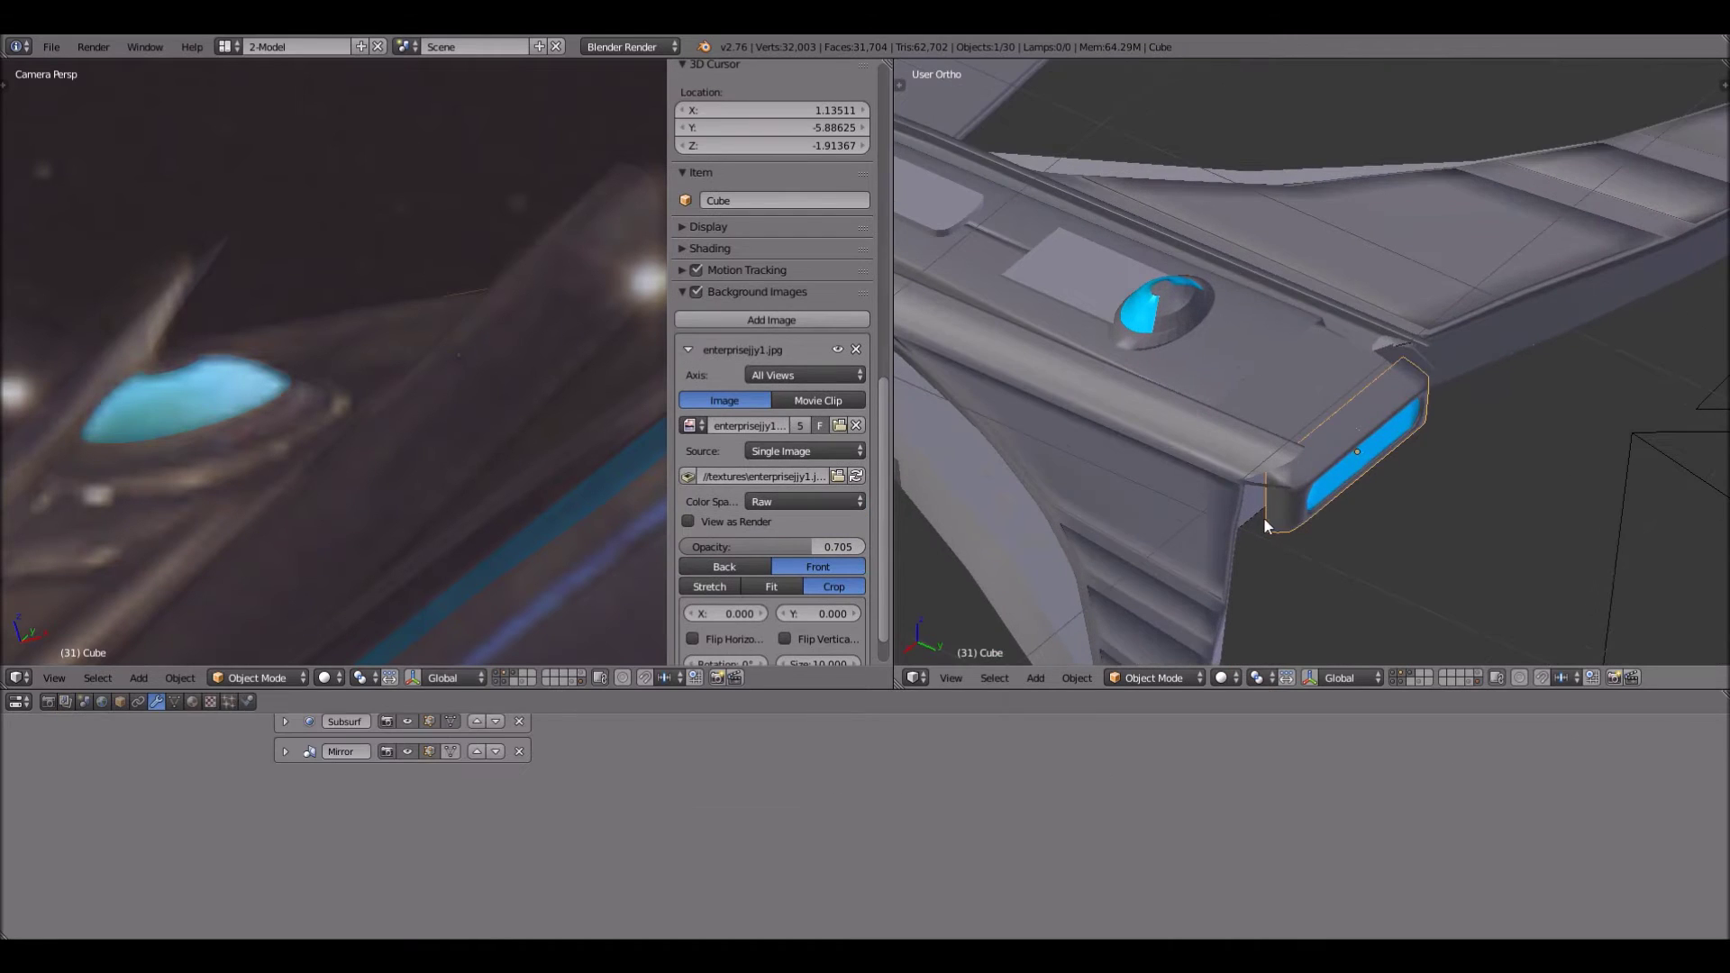
pyautogui.scroll(2, 1271, 514)
pyautogui.press('g')
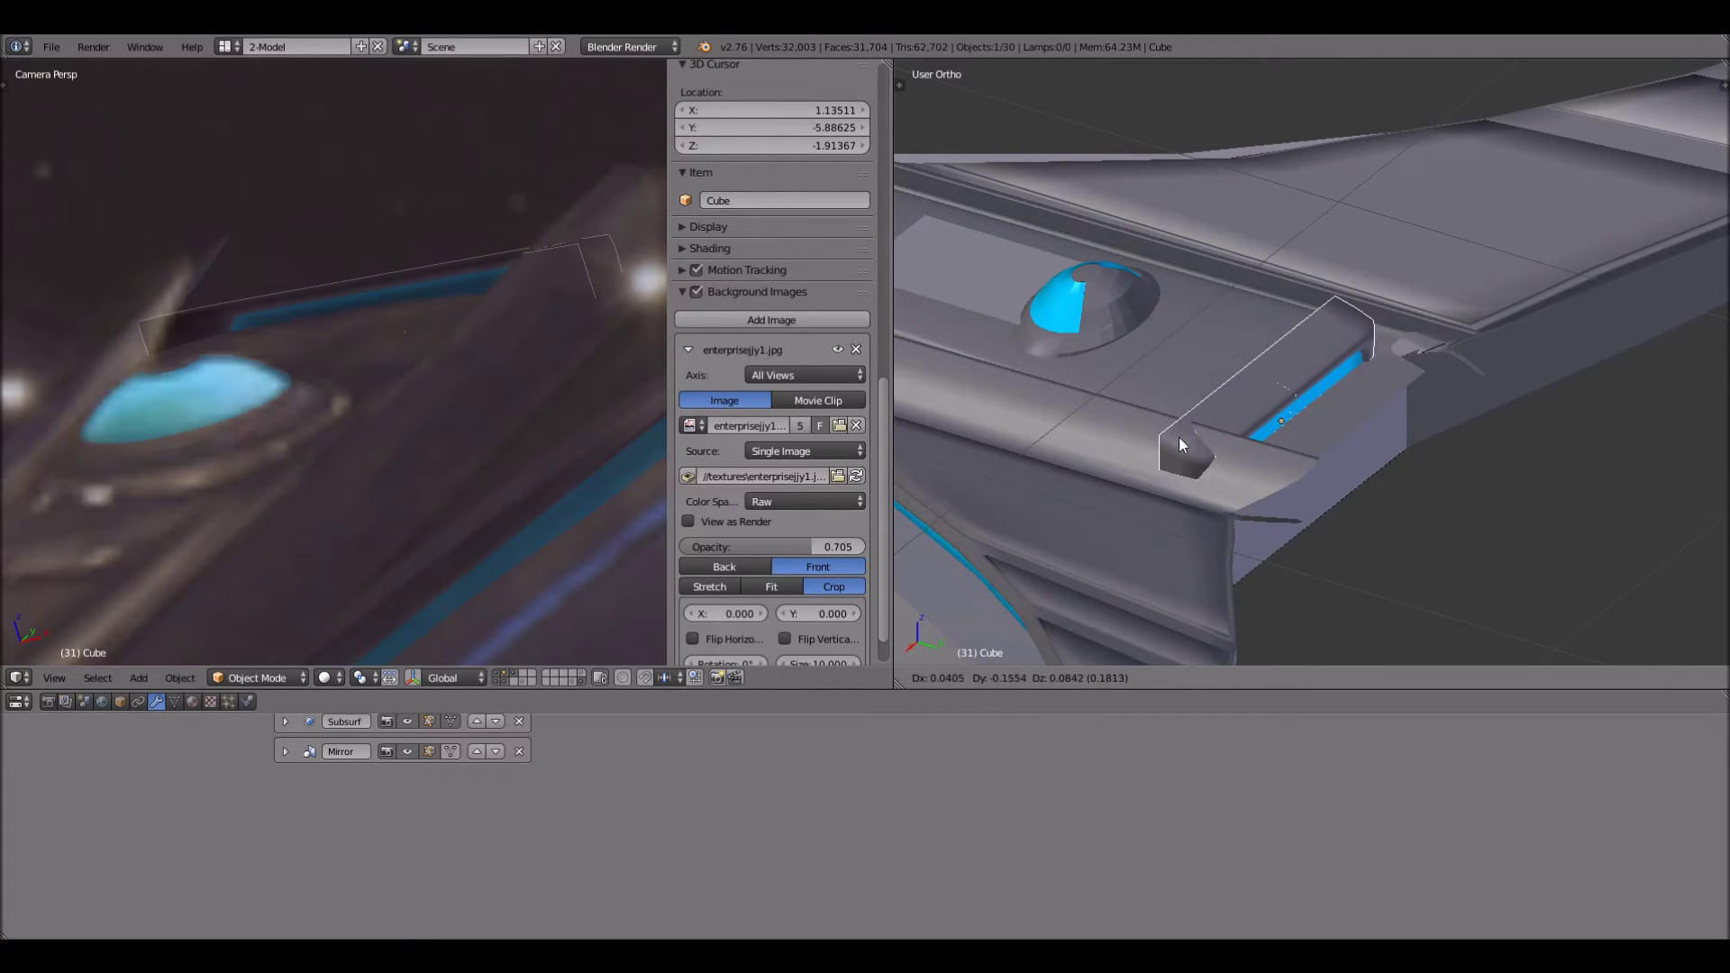
pyautogui.click(1024, 607)
pyautogui.click(952, 678)
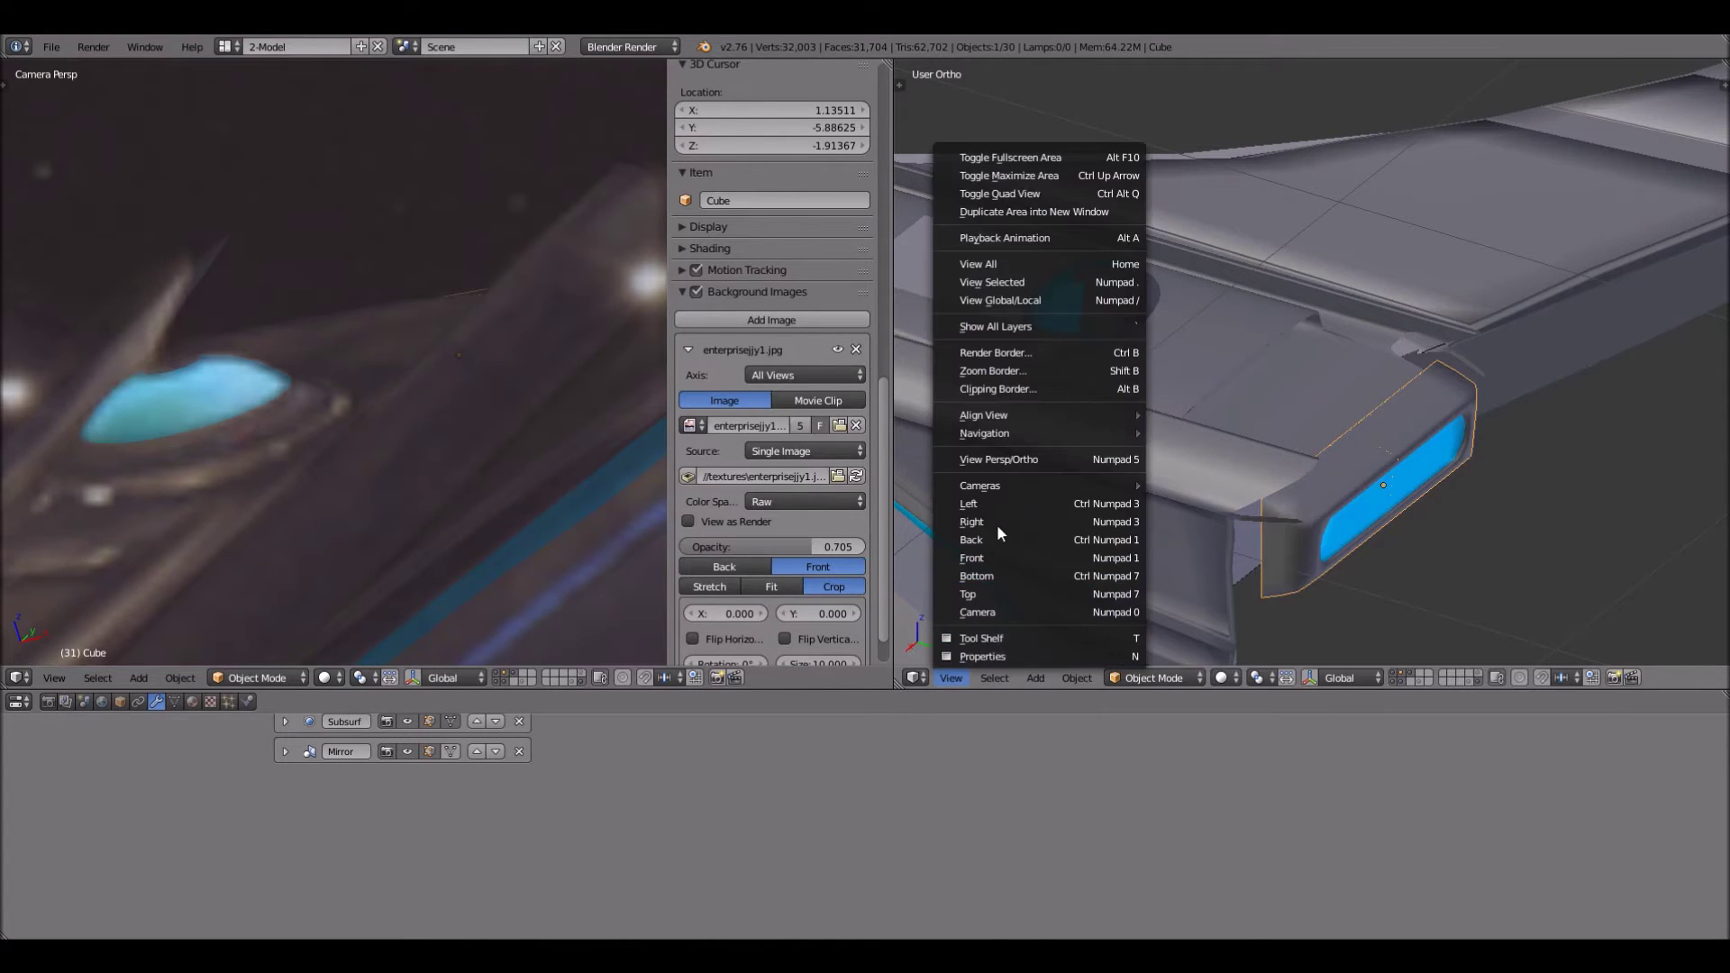
pyautogui.click(997, 525)
pyautogui.click(1225, 678)
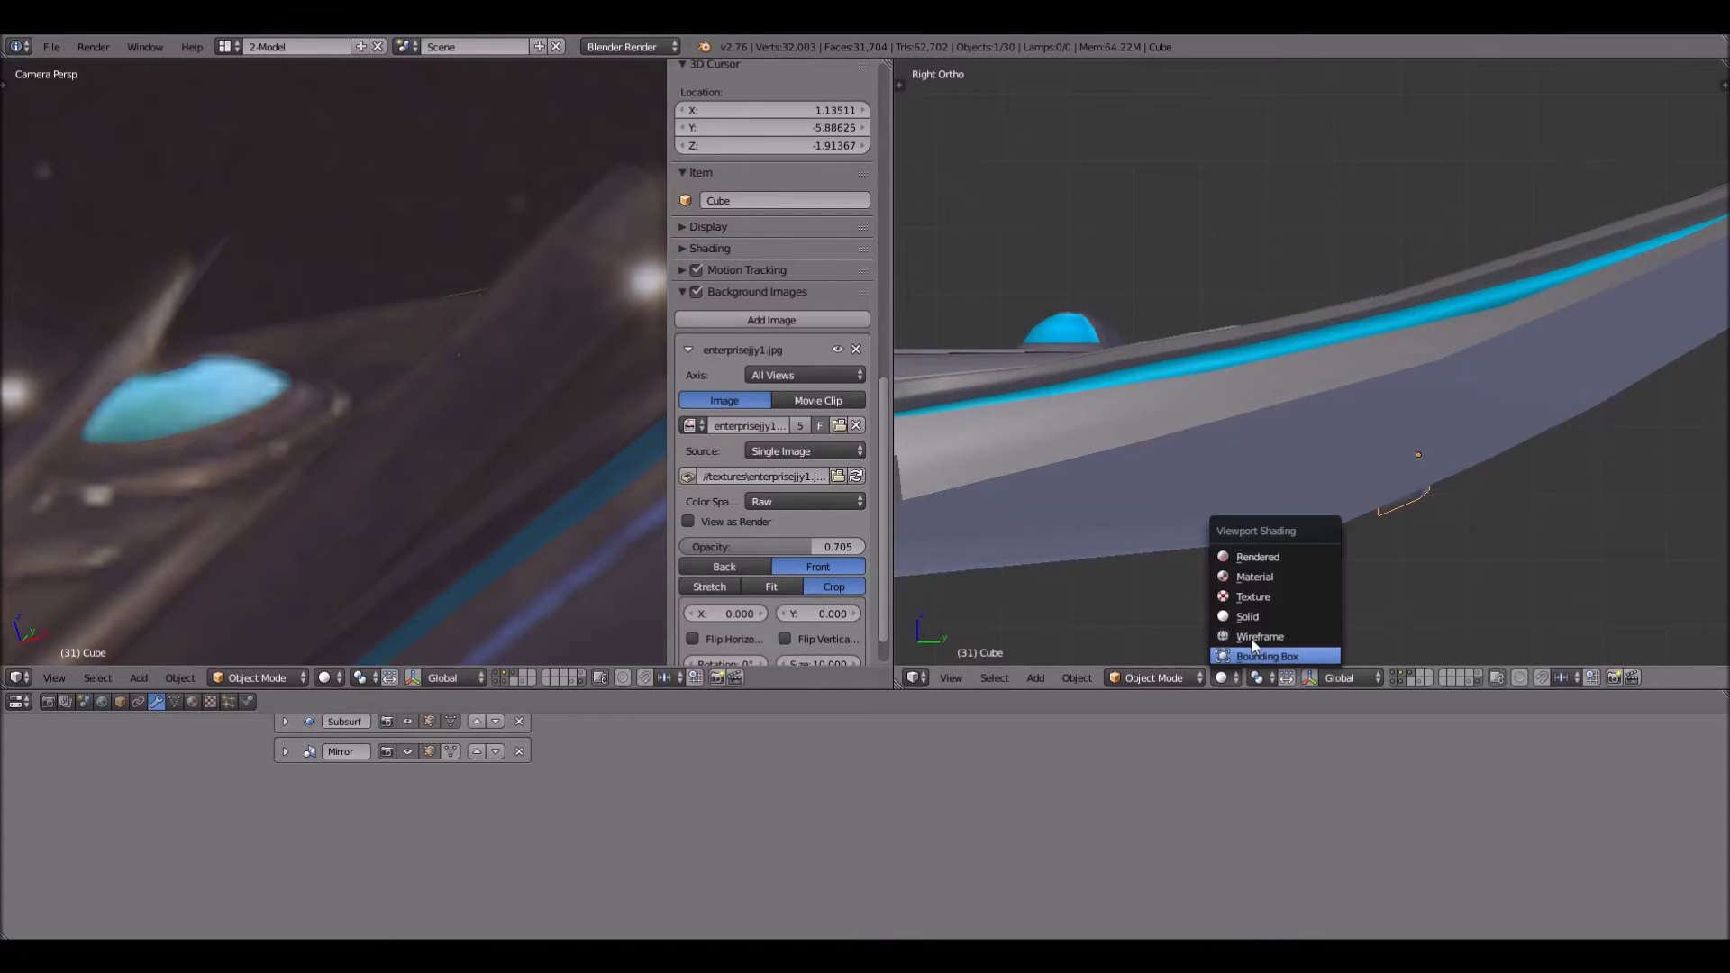
pyautogui.click(1261, 636)
pyautogui.press('g')
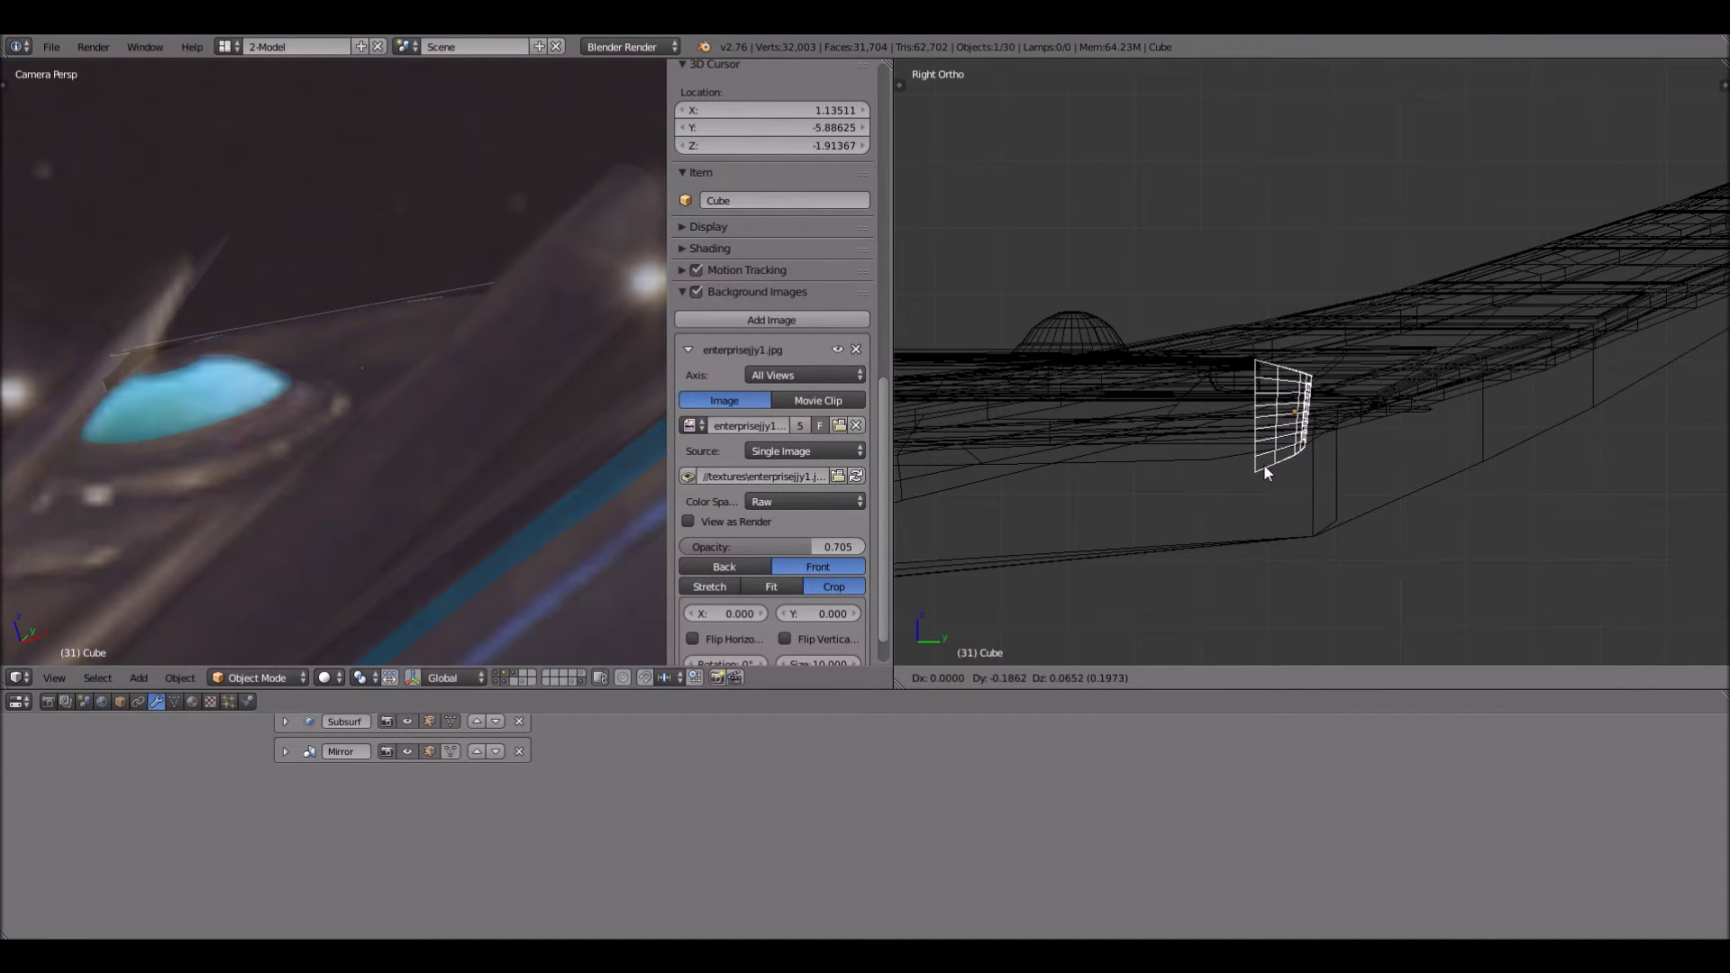
pyautogui.click(1264, 464)
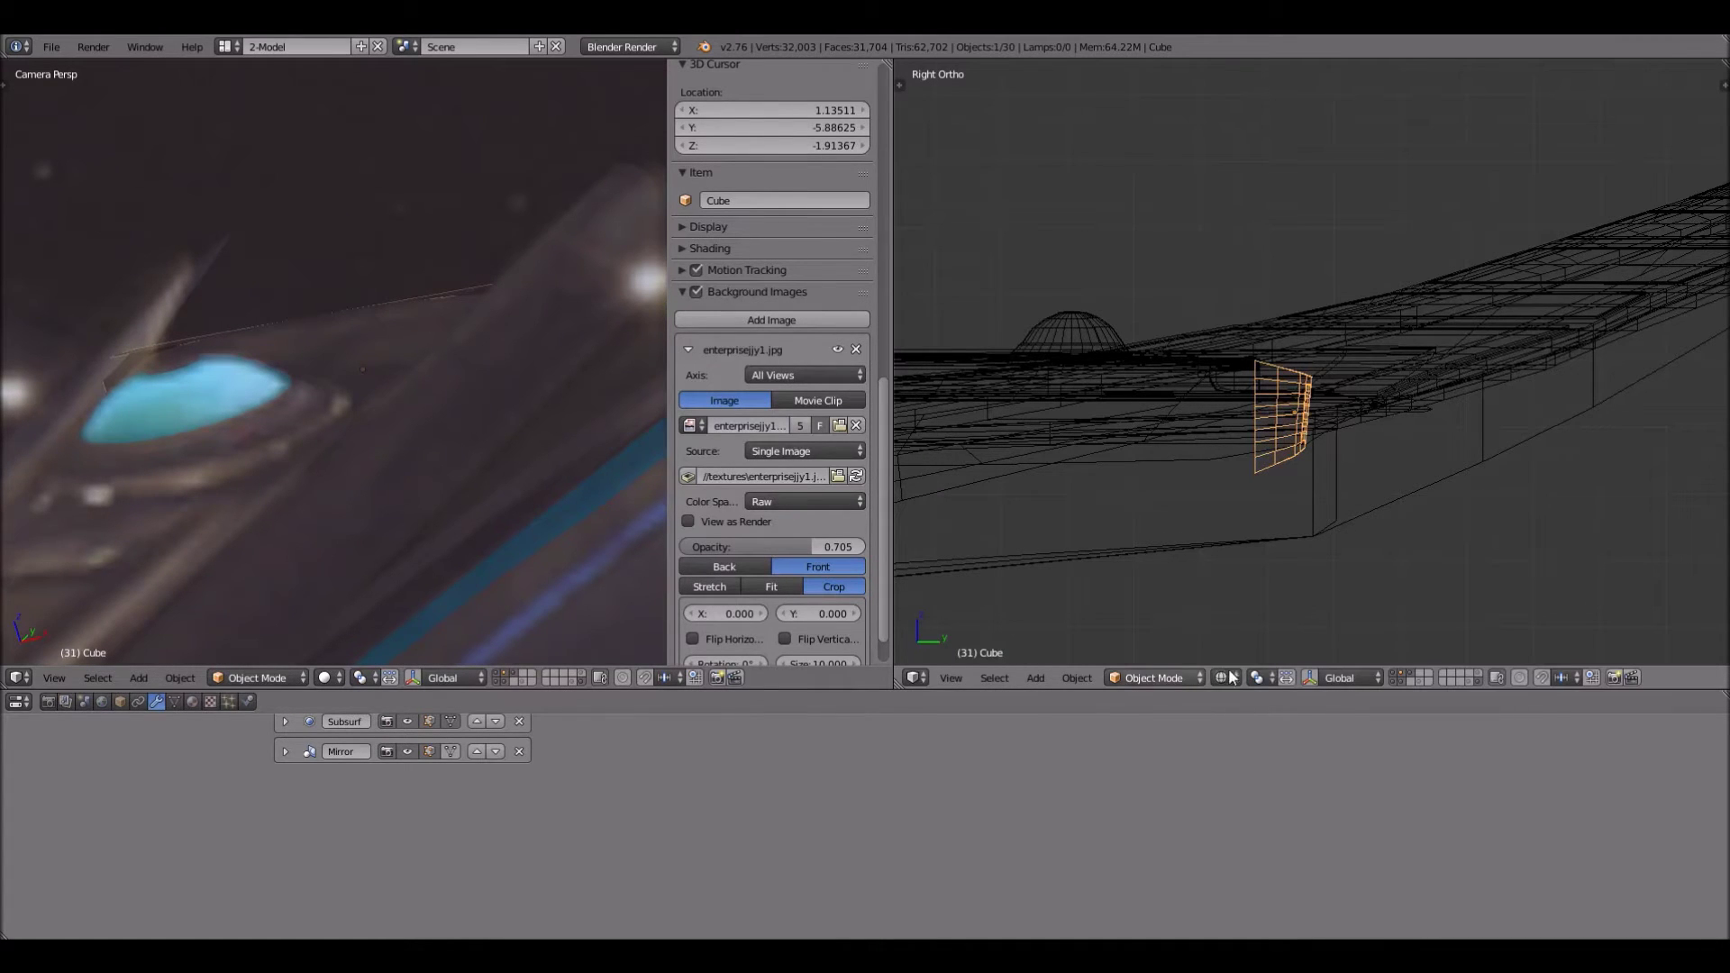
# Examine the repositioned engine block against the hull in solid shading, and return the model viewport to the right wireframe view
pyautogui.click(1231, 678)
pyautogui.click(1246, 609)
pyautogui.moveTo(1301, 446)
pyautogui.mouseDown(button='middle')
pyautogui.moveTo(1262, 529)
pyautogui.moveTo(1305, 559)
pyautogui.moveTo(1492, 542)
pyautogui.moveTo(1220, 487)
pyautogui.moveTo(1151, 425)
pyautogui.moveTo(1163, 505)
pyautogui.mouseUp(button='middle')
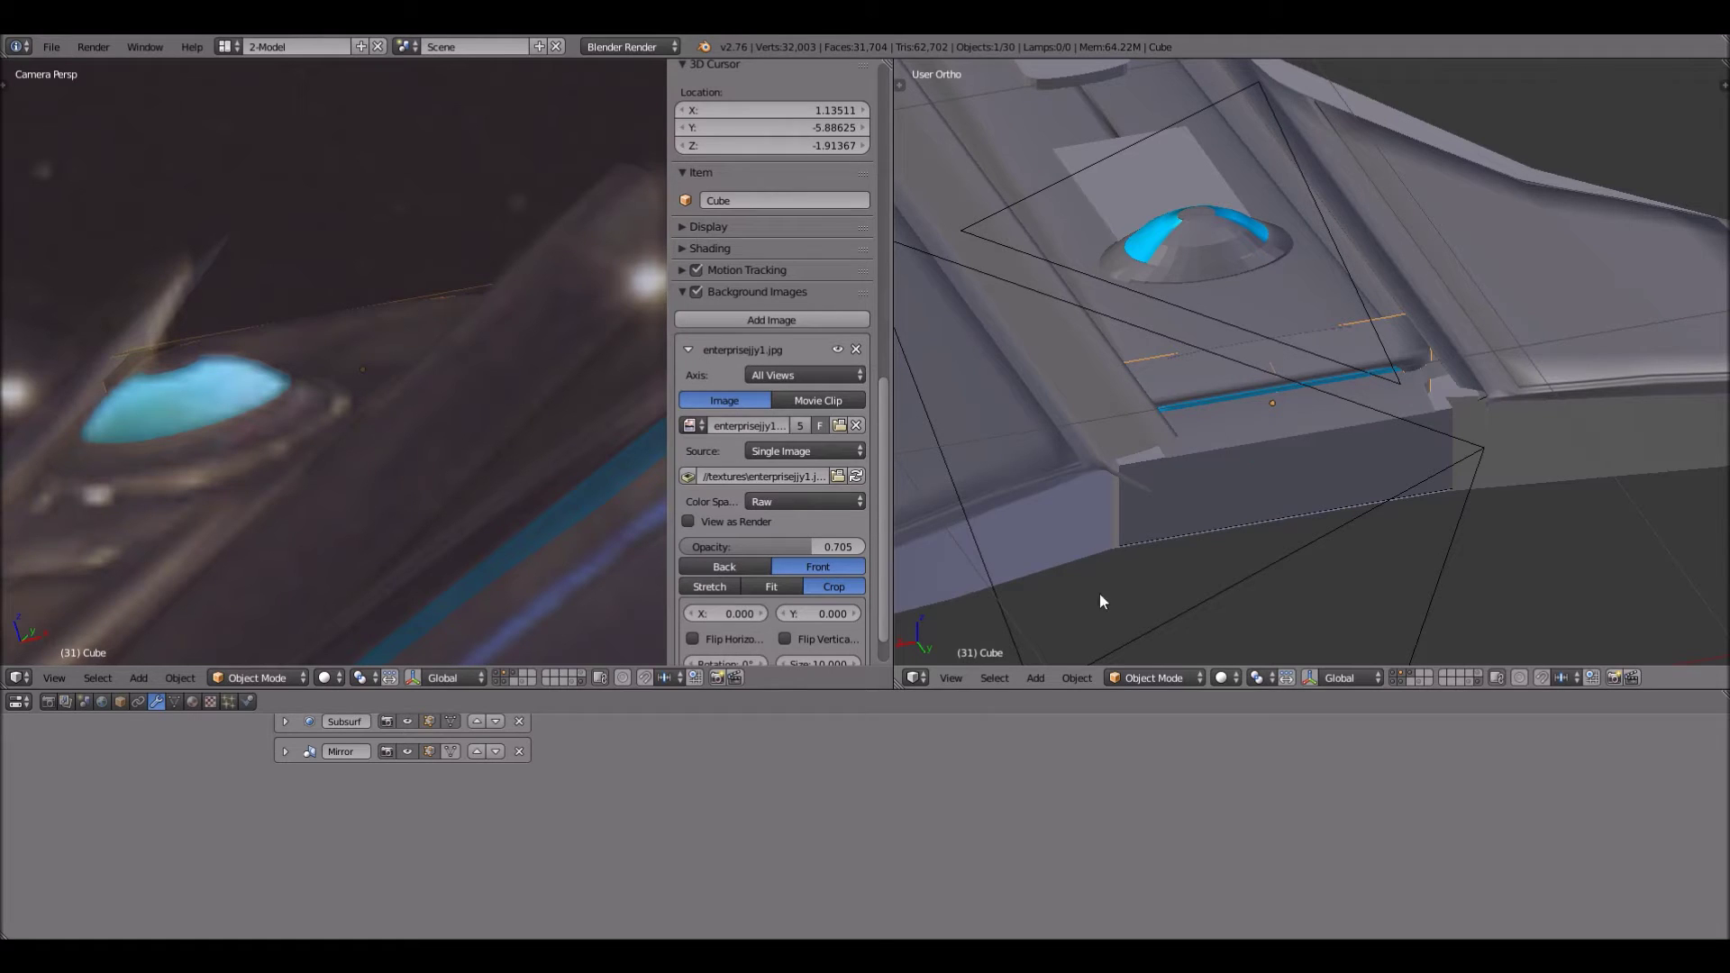
pyautogui.click(952, 678)
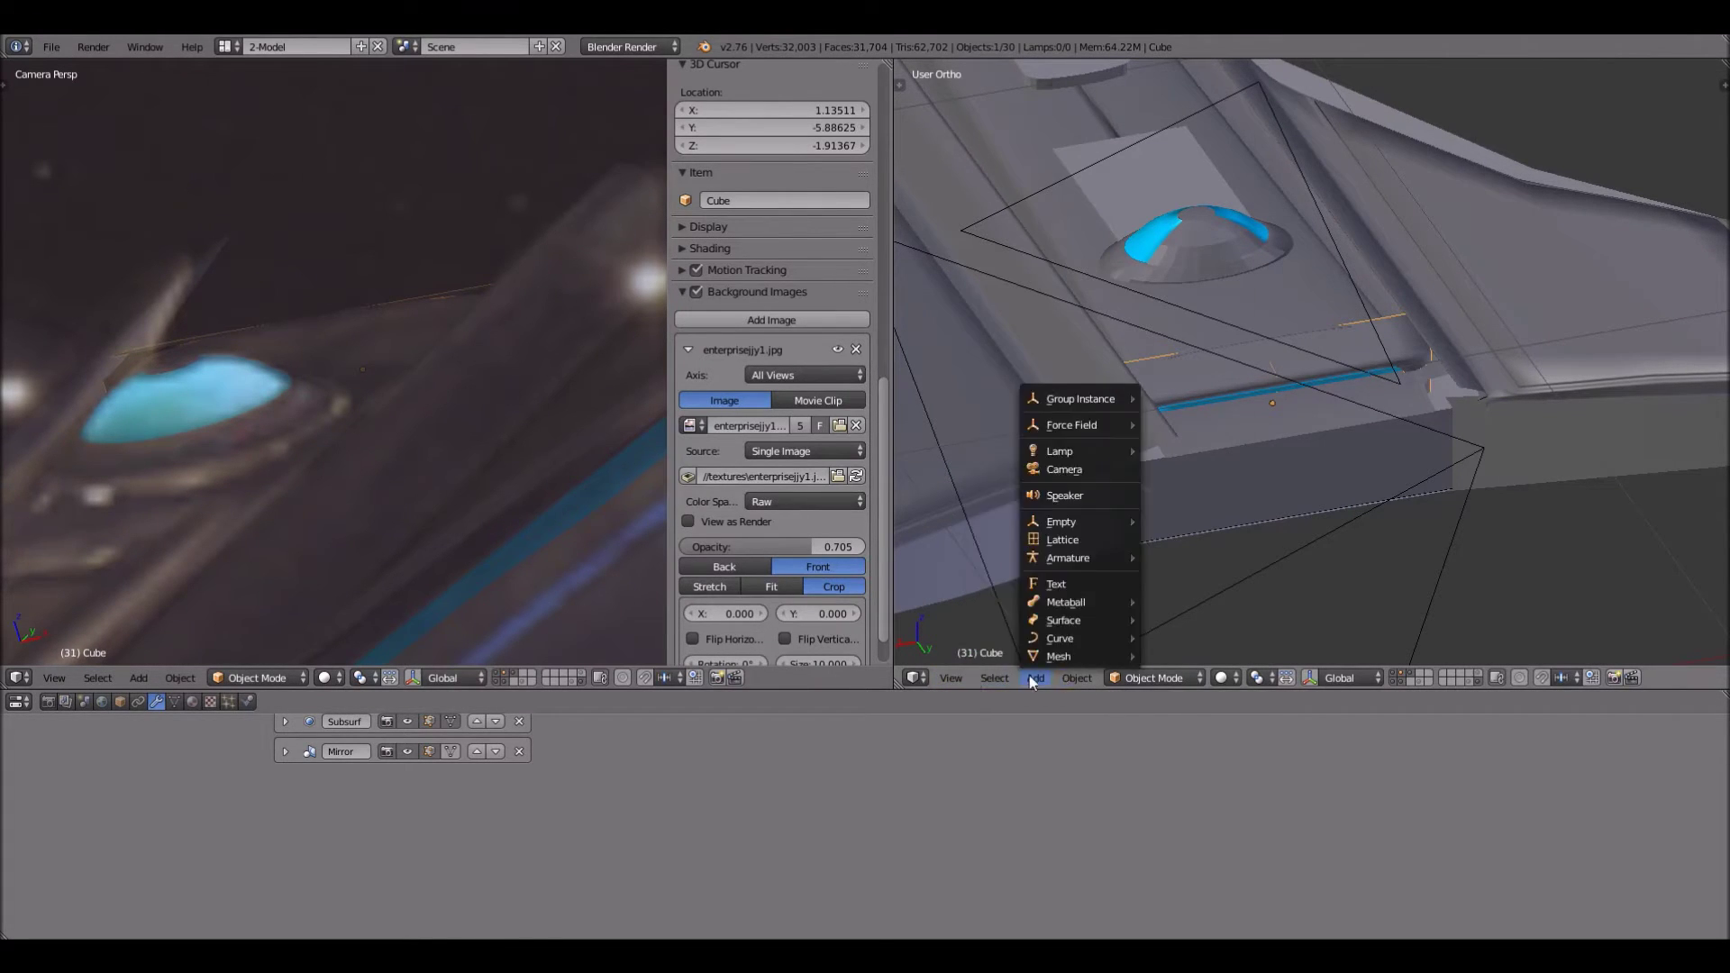
pyautogui.click(1014, 521)
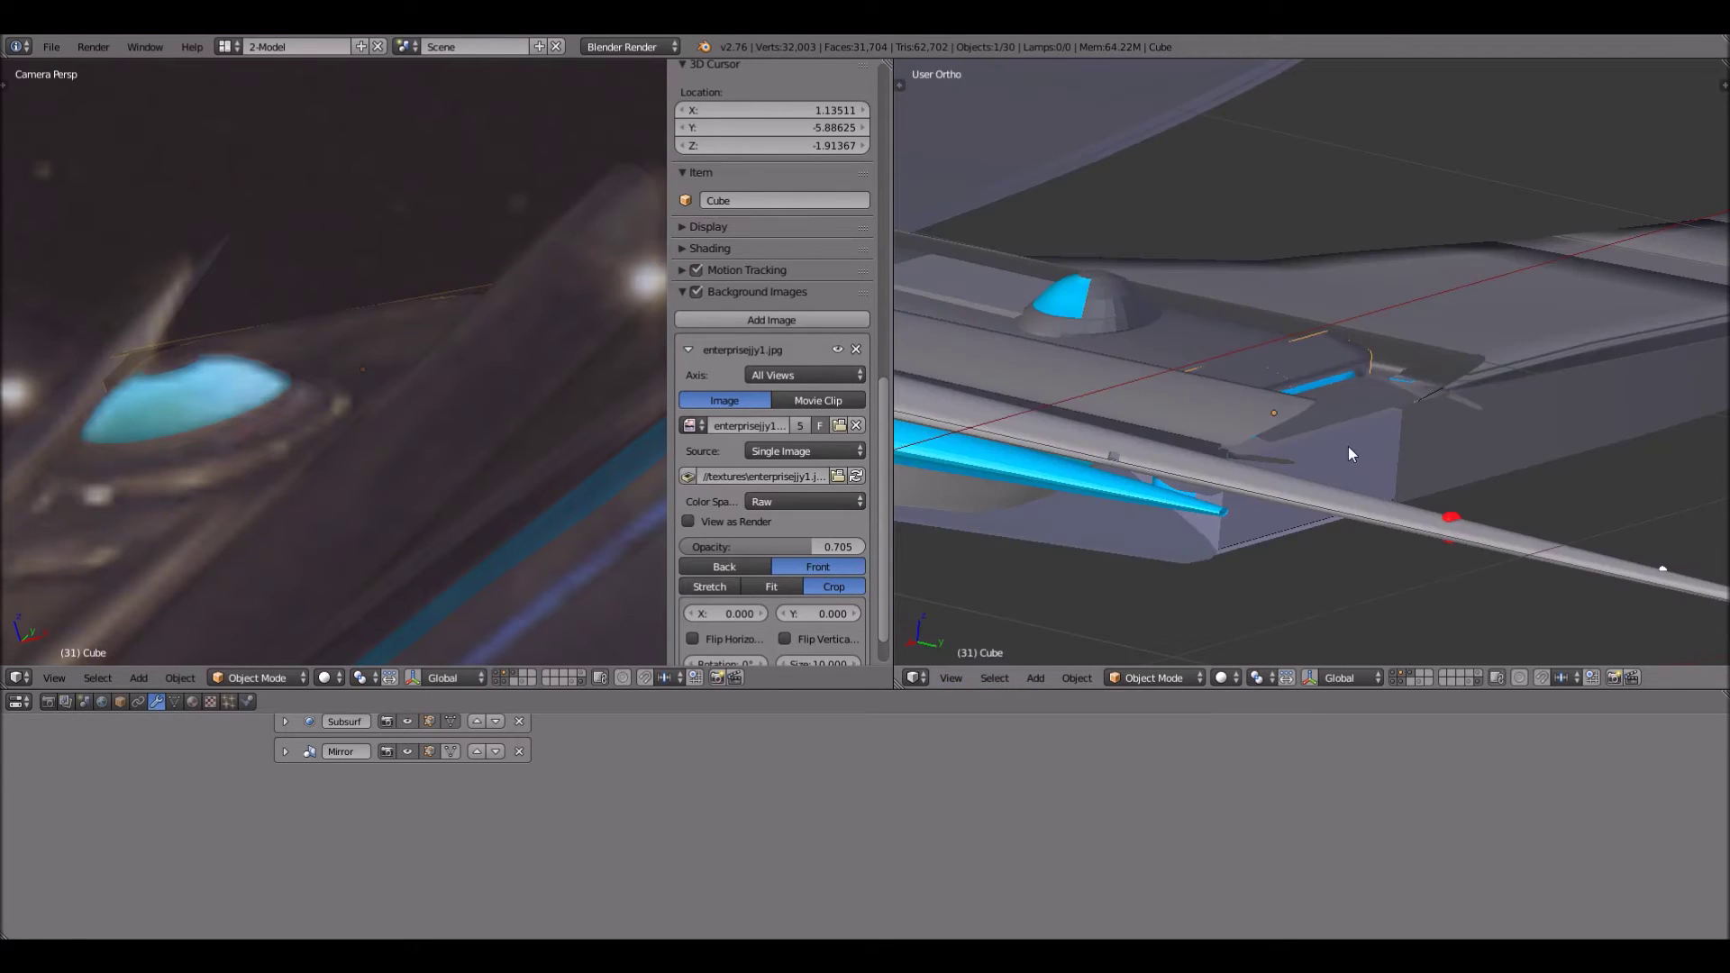
pyautogui.press('KP_3')
pyautogui.click(1225, 678)
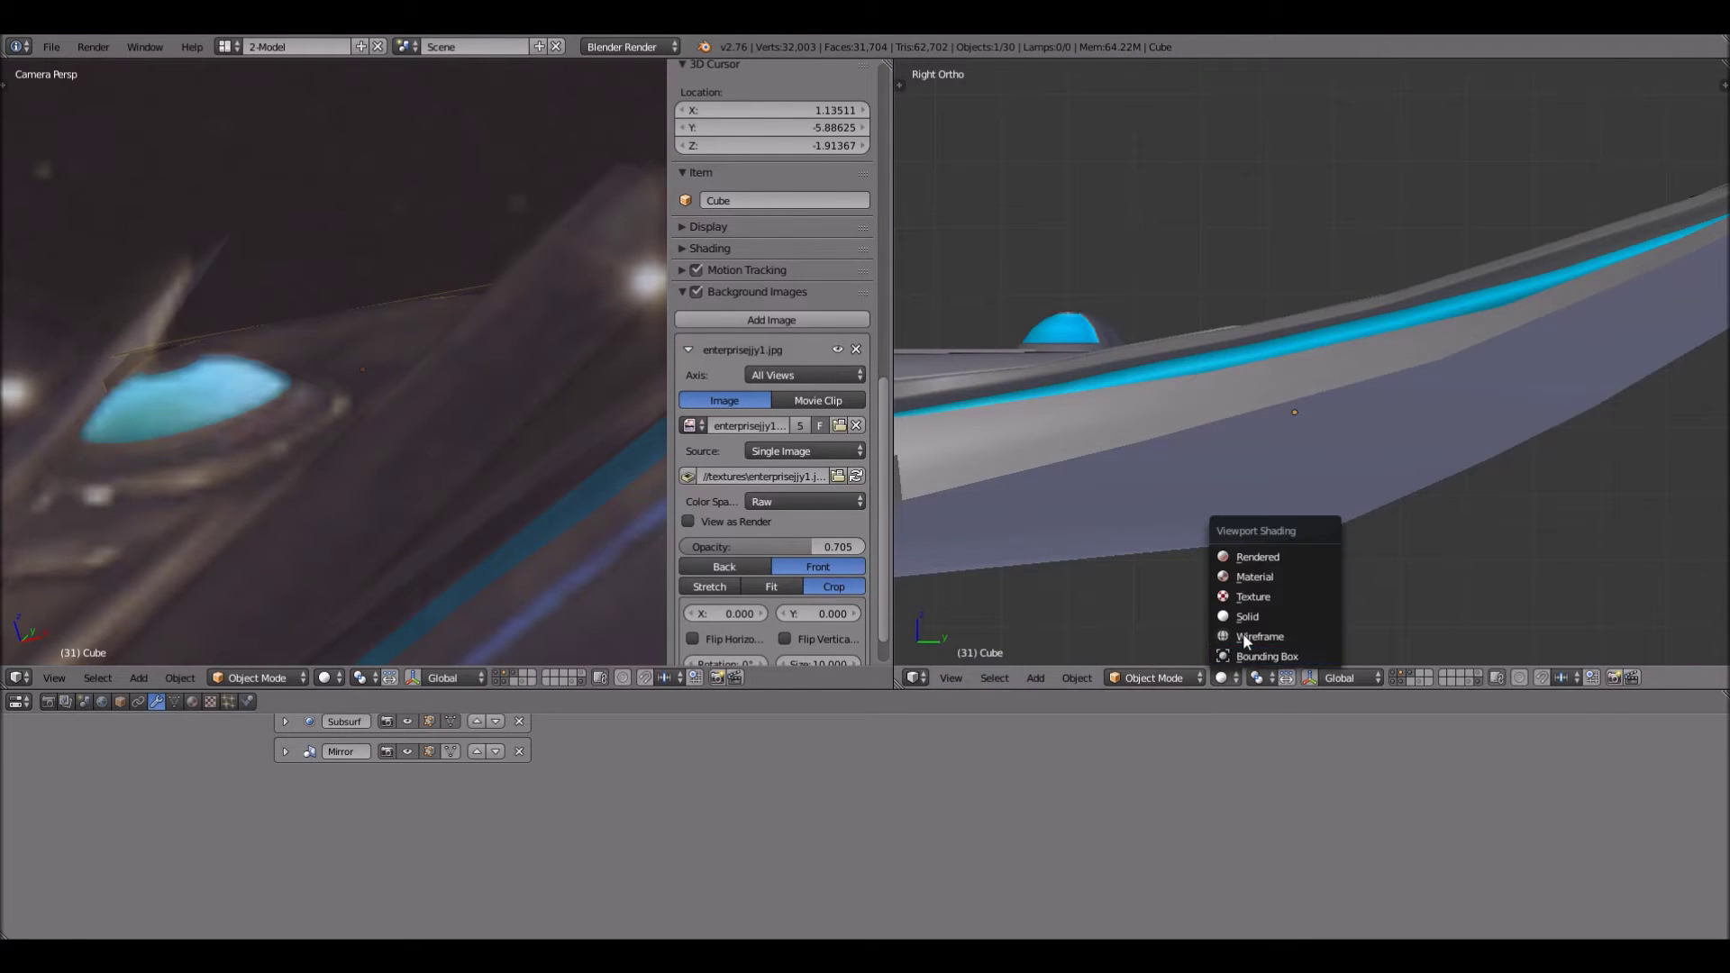
pyautogui.press('Return')
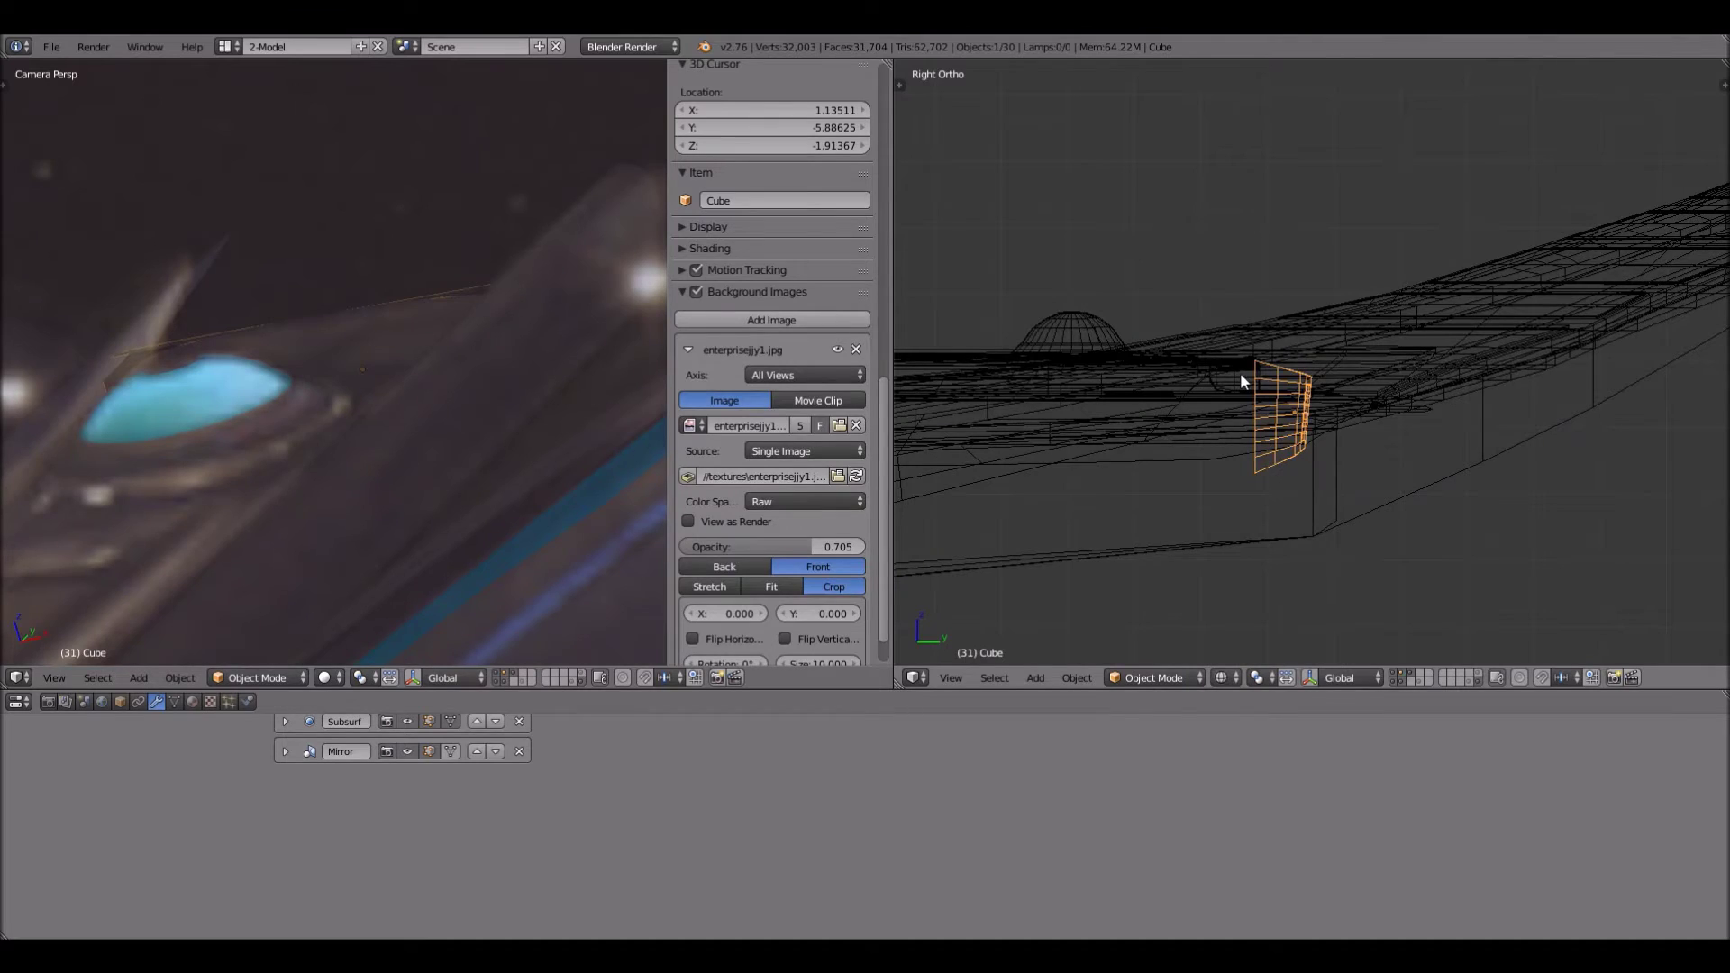
# Select the Hull1 mesh and enter Edit Mode, with the model viewport in solid shading
pyautogui.rightClick(1231, 413)
pyautogui.moveTo(1231, 412); pyautogui.dragTo(1234, 631, button='middle')
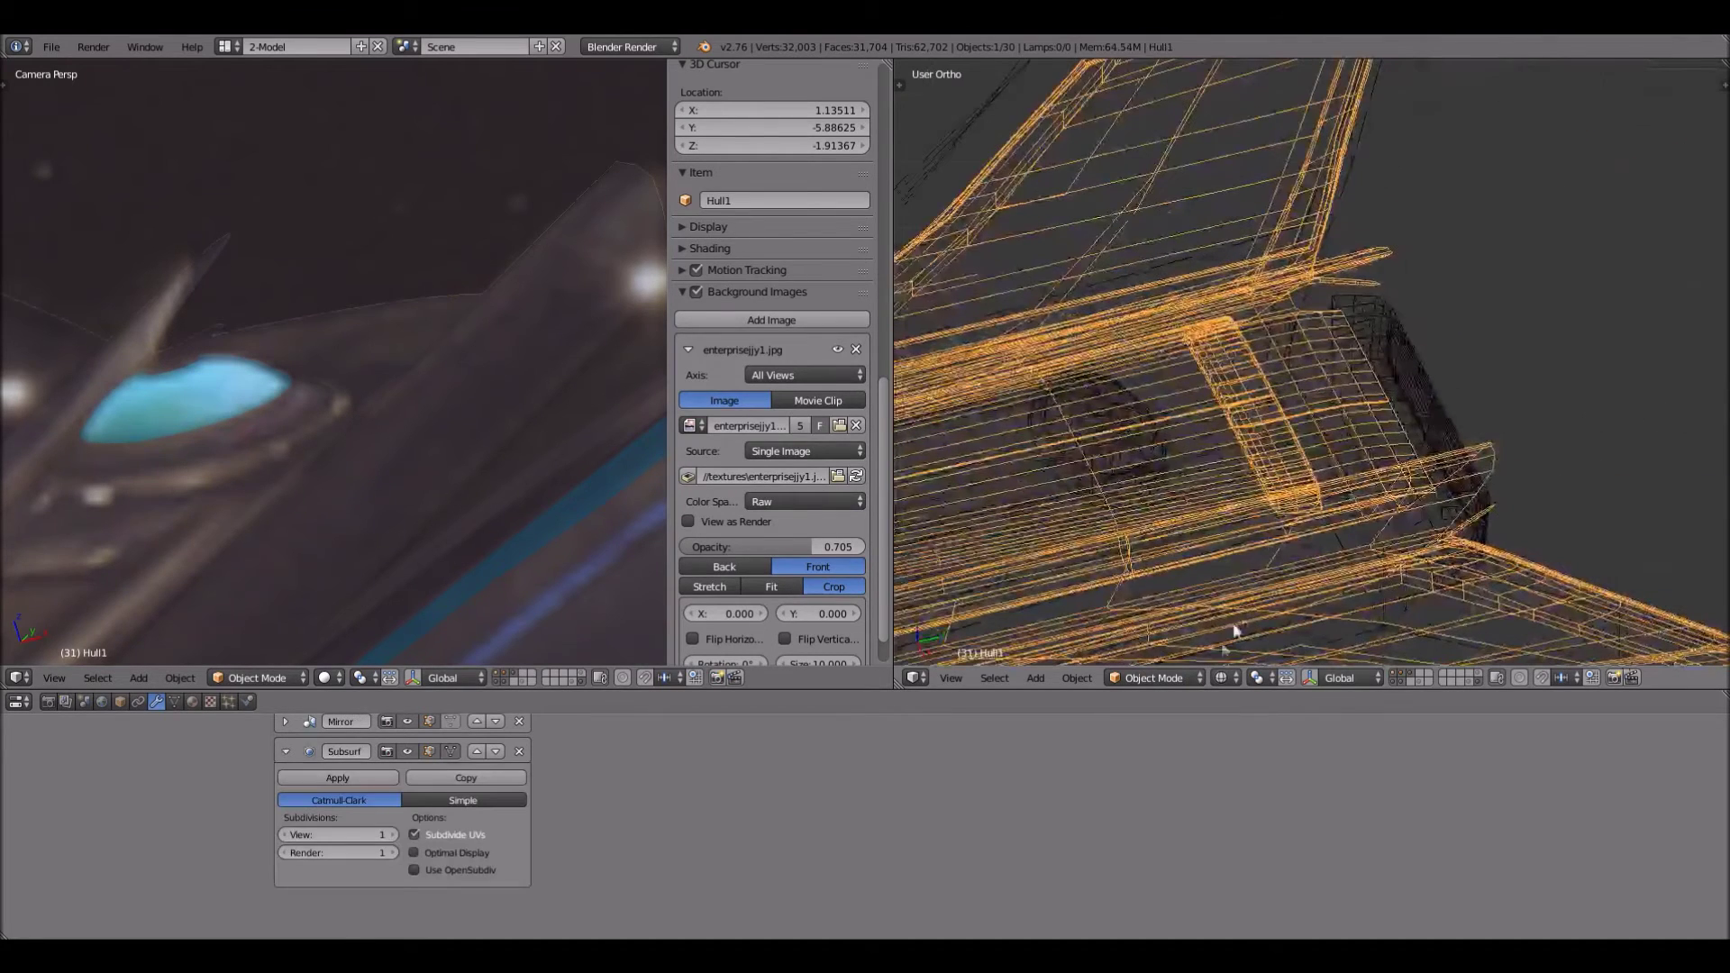
pyautogui.click(1158, 678)
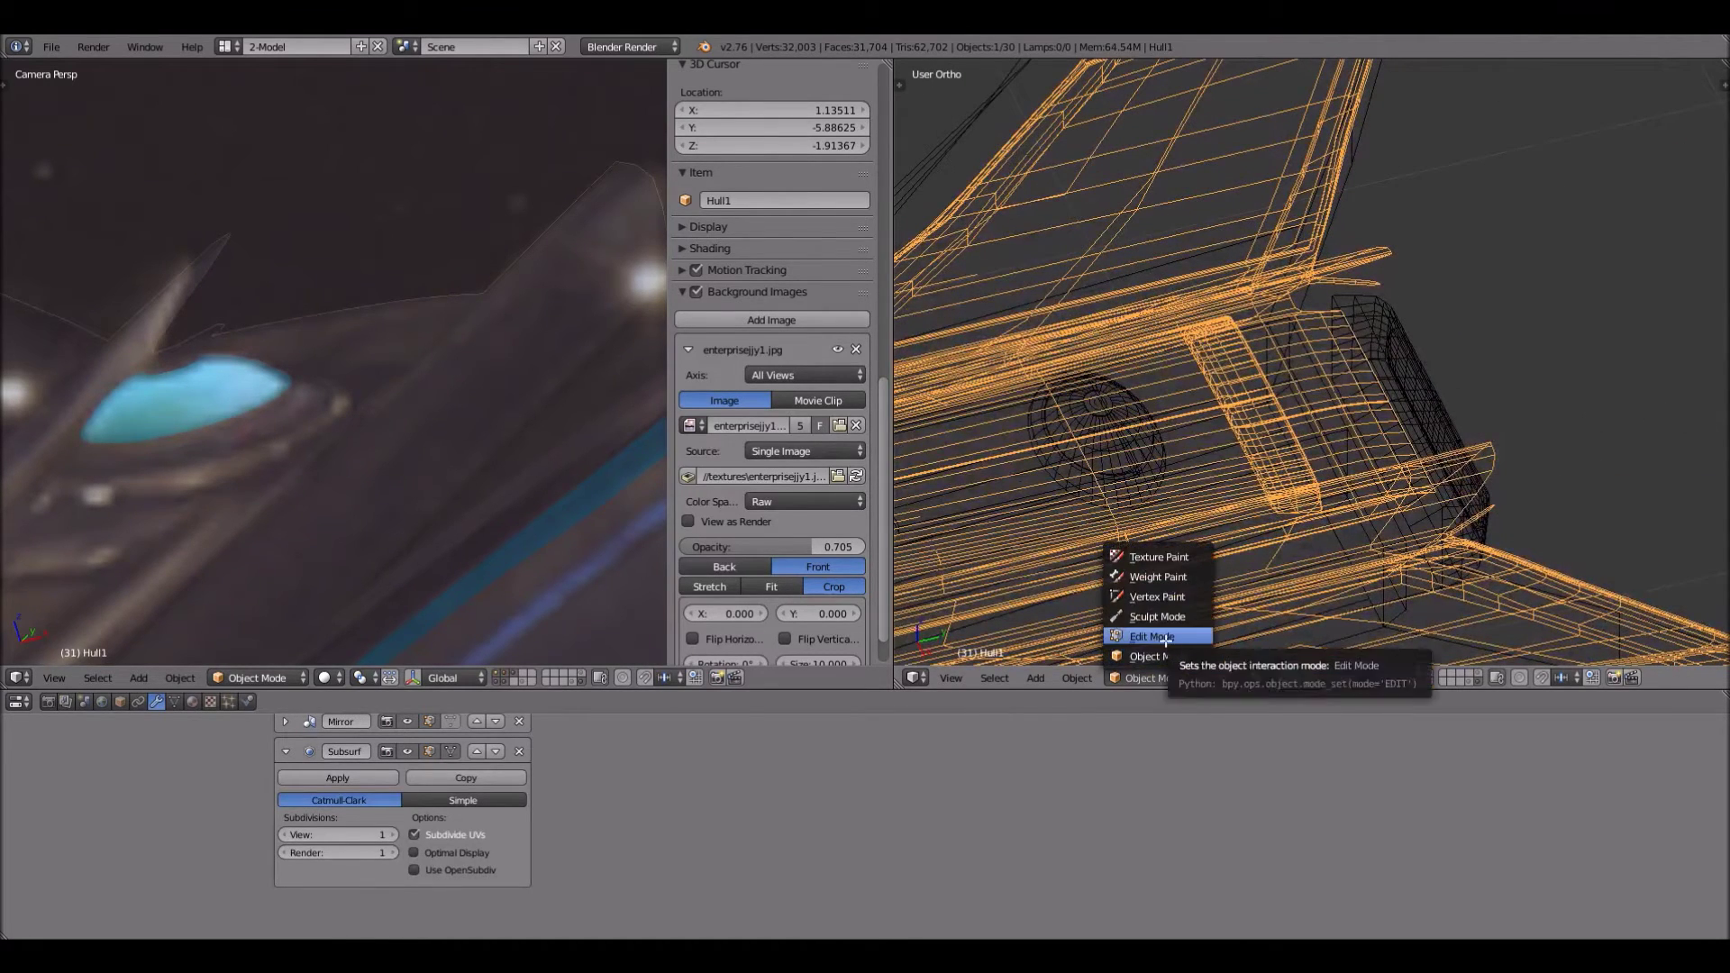
pyautogui.click(1166, 638)
pyautogui.click(1174, 681)
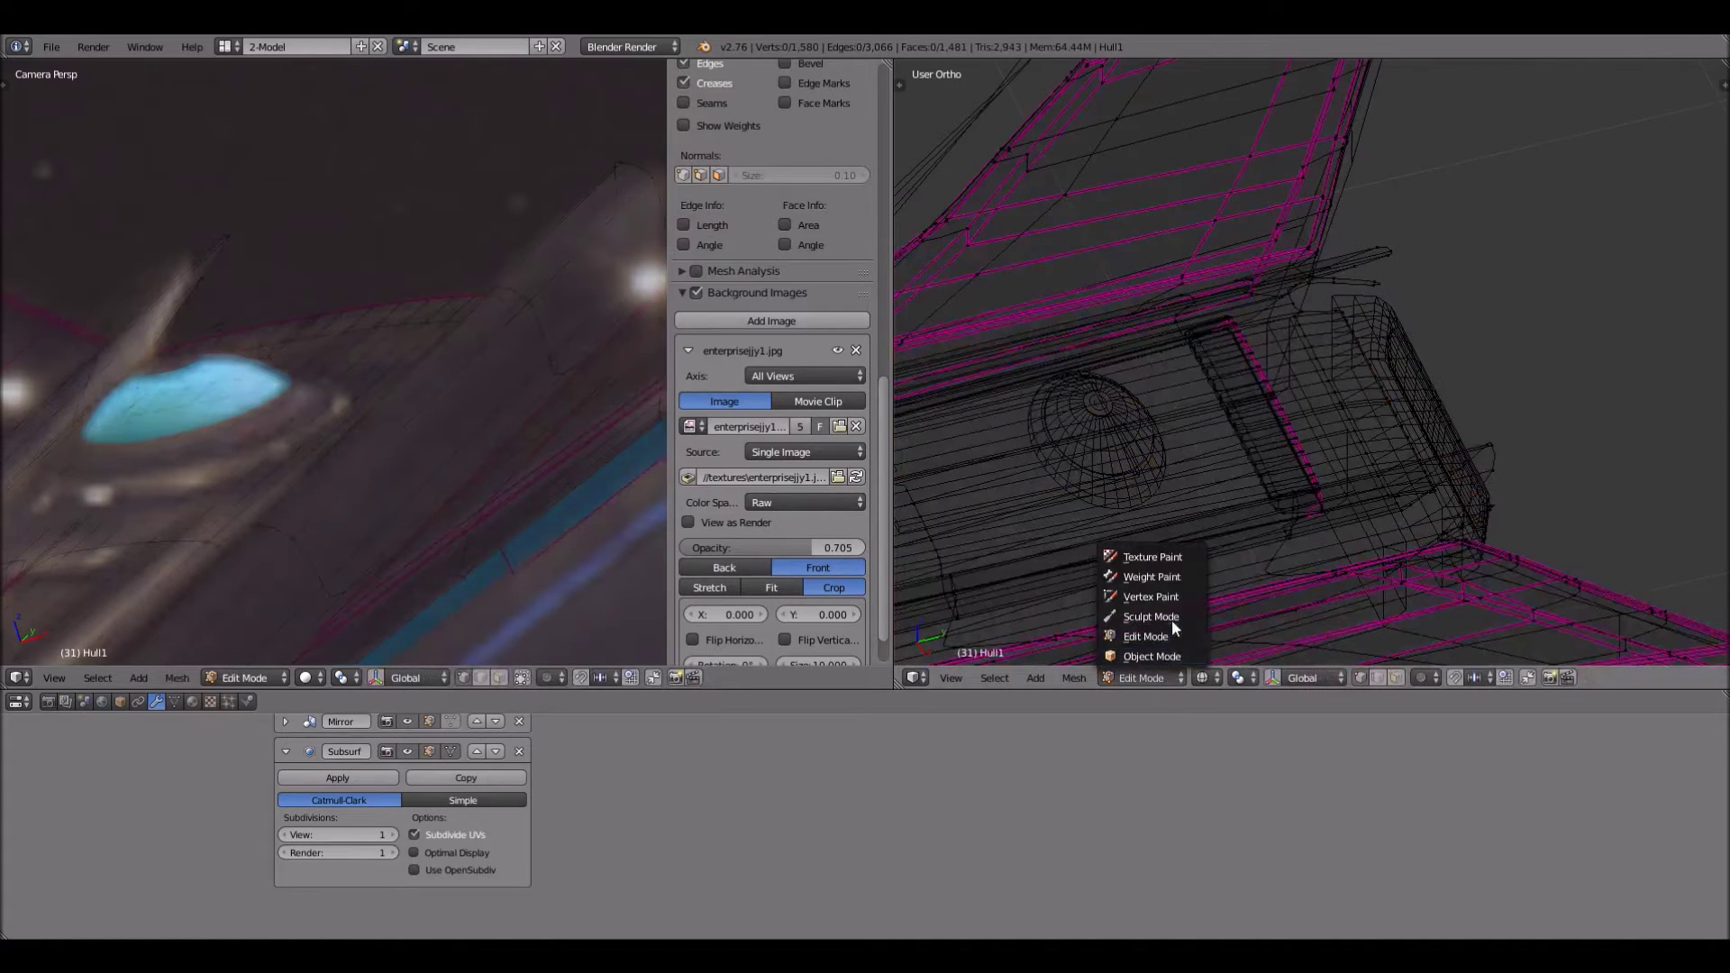
pyautogui.click(1215, 680)
pyautogui.click(1207, 678)
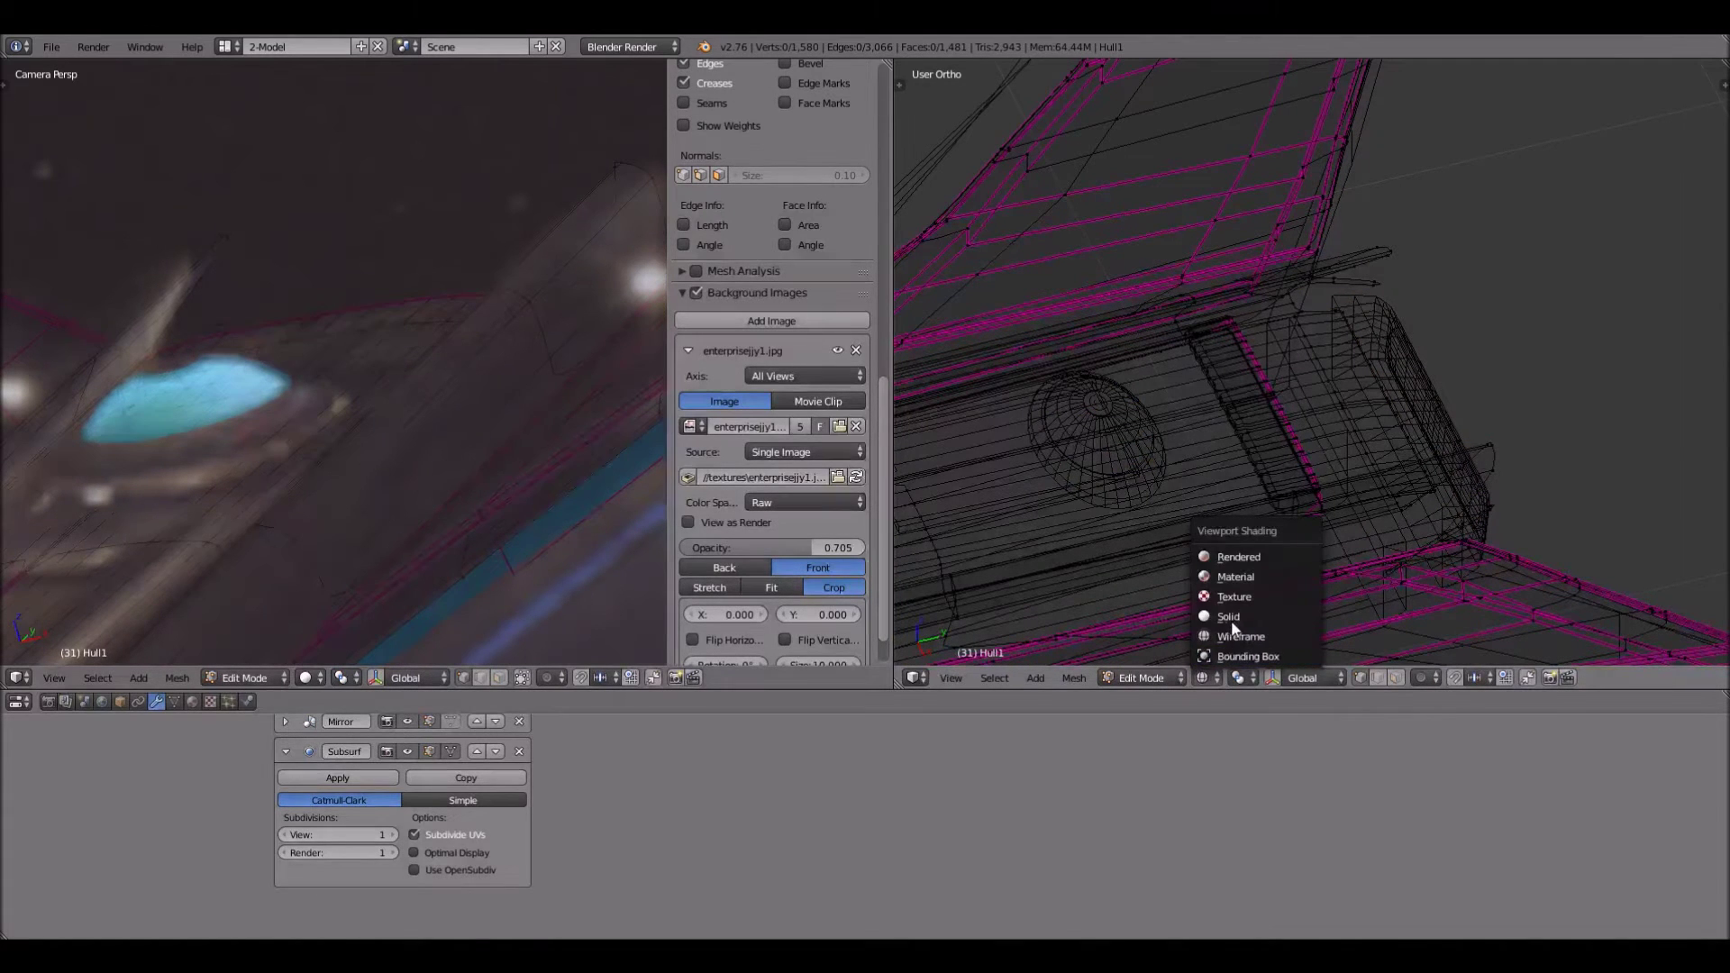
pyautogui.click(1233, 616)
# Delete the row of vertices forming the rearmost edge of the hull deck behind the dome
pyautogui.moveTo(1399, 341); pyautogui.dragTo(1367, 364, button='middle')
pyautogui.scroll(1, 1388, 311)
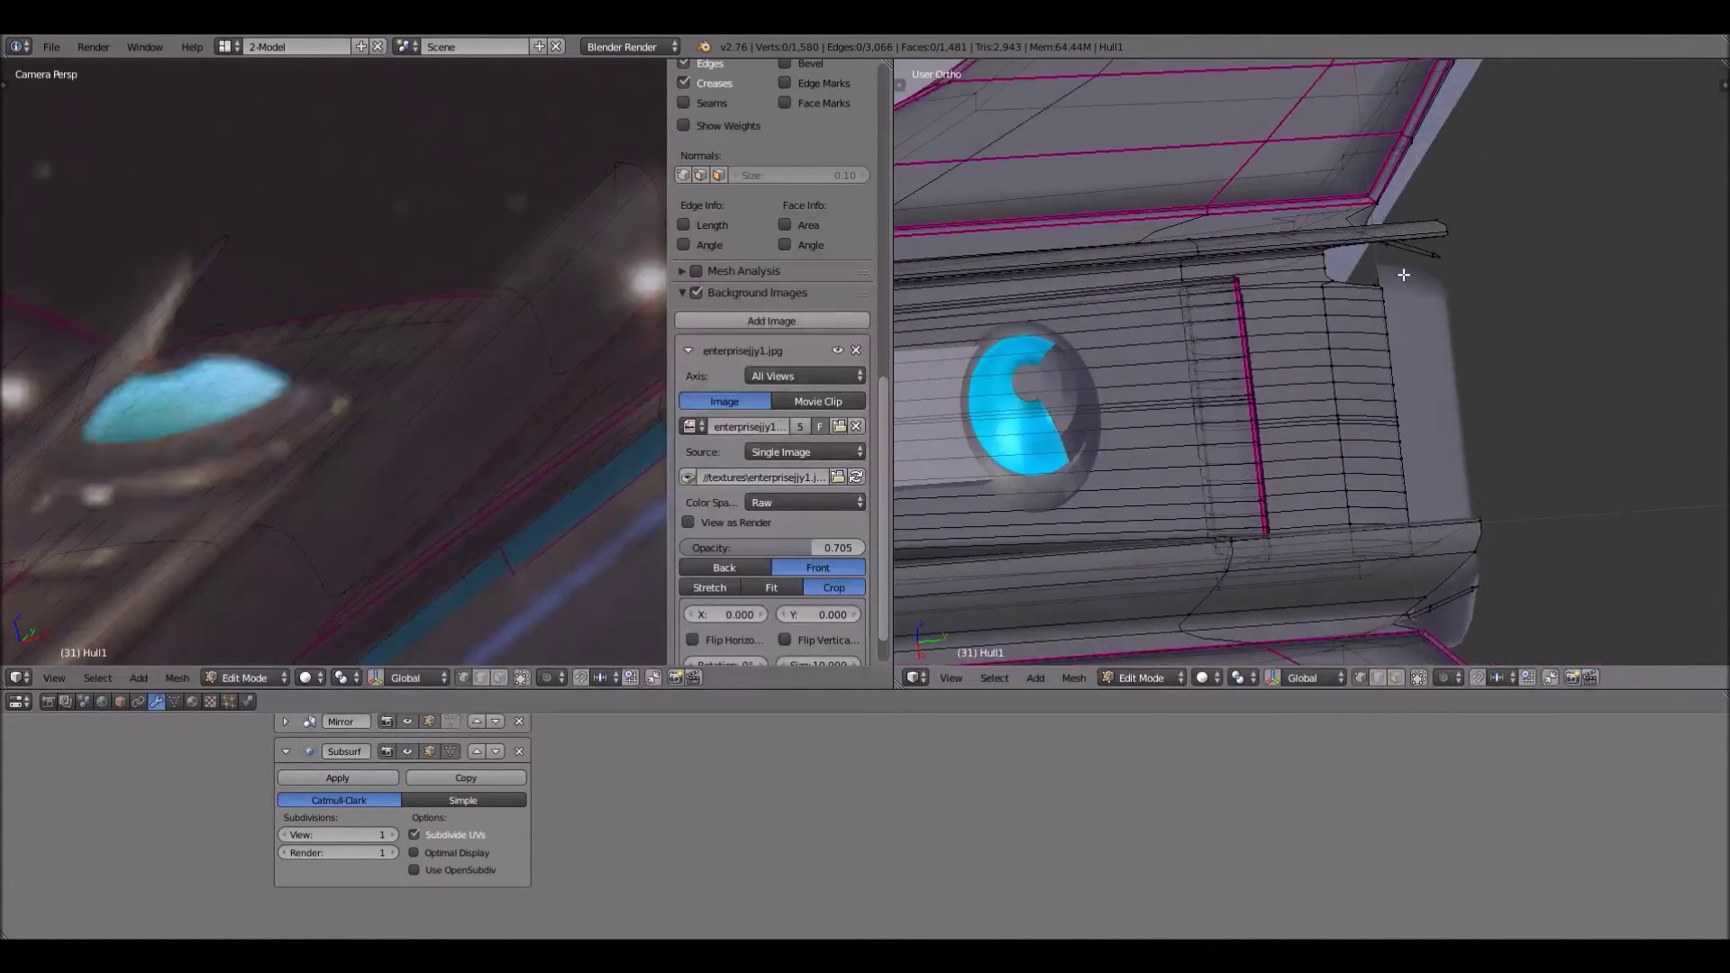
pyautogui.scroll(1, 1408, 262)
pyautogui.rightClick(1406, 287)
pyautogui.keyDown('shift'); pyautogui.rightClick(1408, 294); pyautogui.keyUp('shift')
pyautogui.keyDown('shift'); pyautogui.rightClick(1412, 319); pyautogui.keyUp('shift')
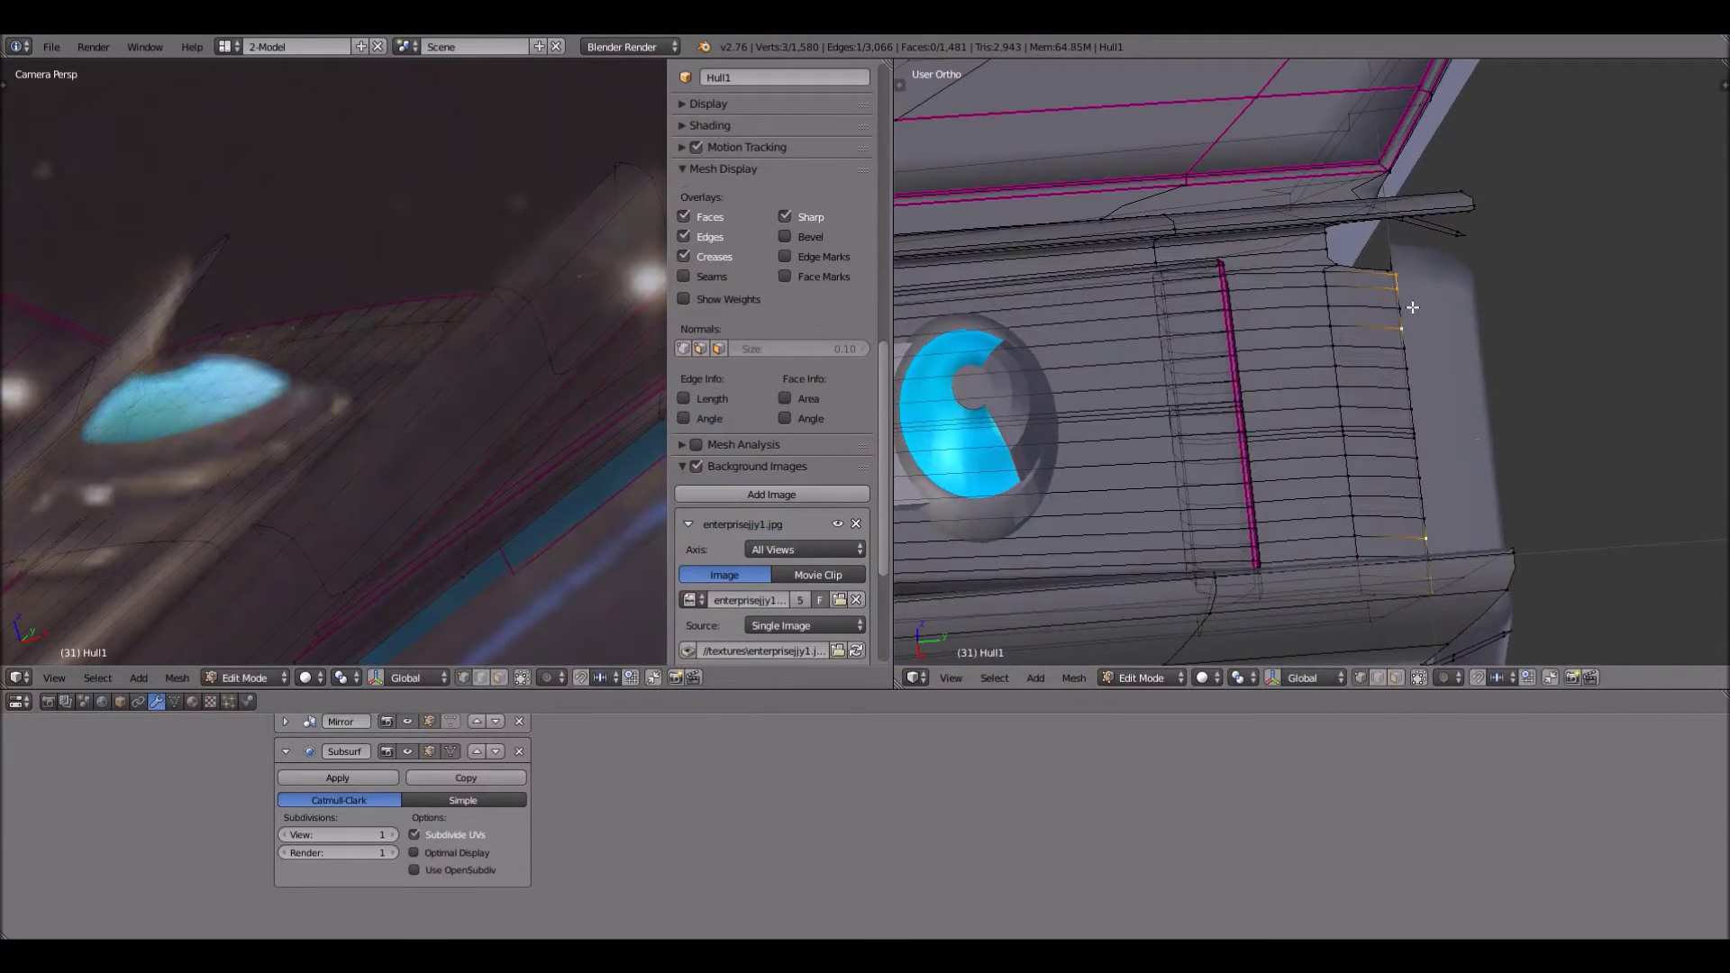
pyautogui.keyDown('shift'); pyautogui.rightClick(1411, 355); pyautogui.keyUp('shift')
pyautogui.keyDown('shift'); pyautogui.rightClick(1412, 377); pyautogui.keyUp('shift')
pyautogui.keyDown('shift'); pyautogui.rightClick(1419, 369); pyautogui.keyUp('shift')
pyautogui.keyDown('shift'); pyautogui.rightClick(1406, 408); pyautogui.keyUp('shift')
pyautogui.keyDown('shift'); pyautogui.rightClick(1409, 410); pyautogui.keyUp('shift')
pyautogui.keyDown('shift'); pyautogui.rightClick(1413, 432); pyautogui.keyUp('shift')
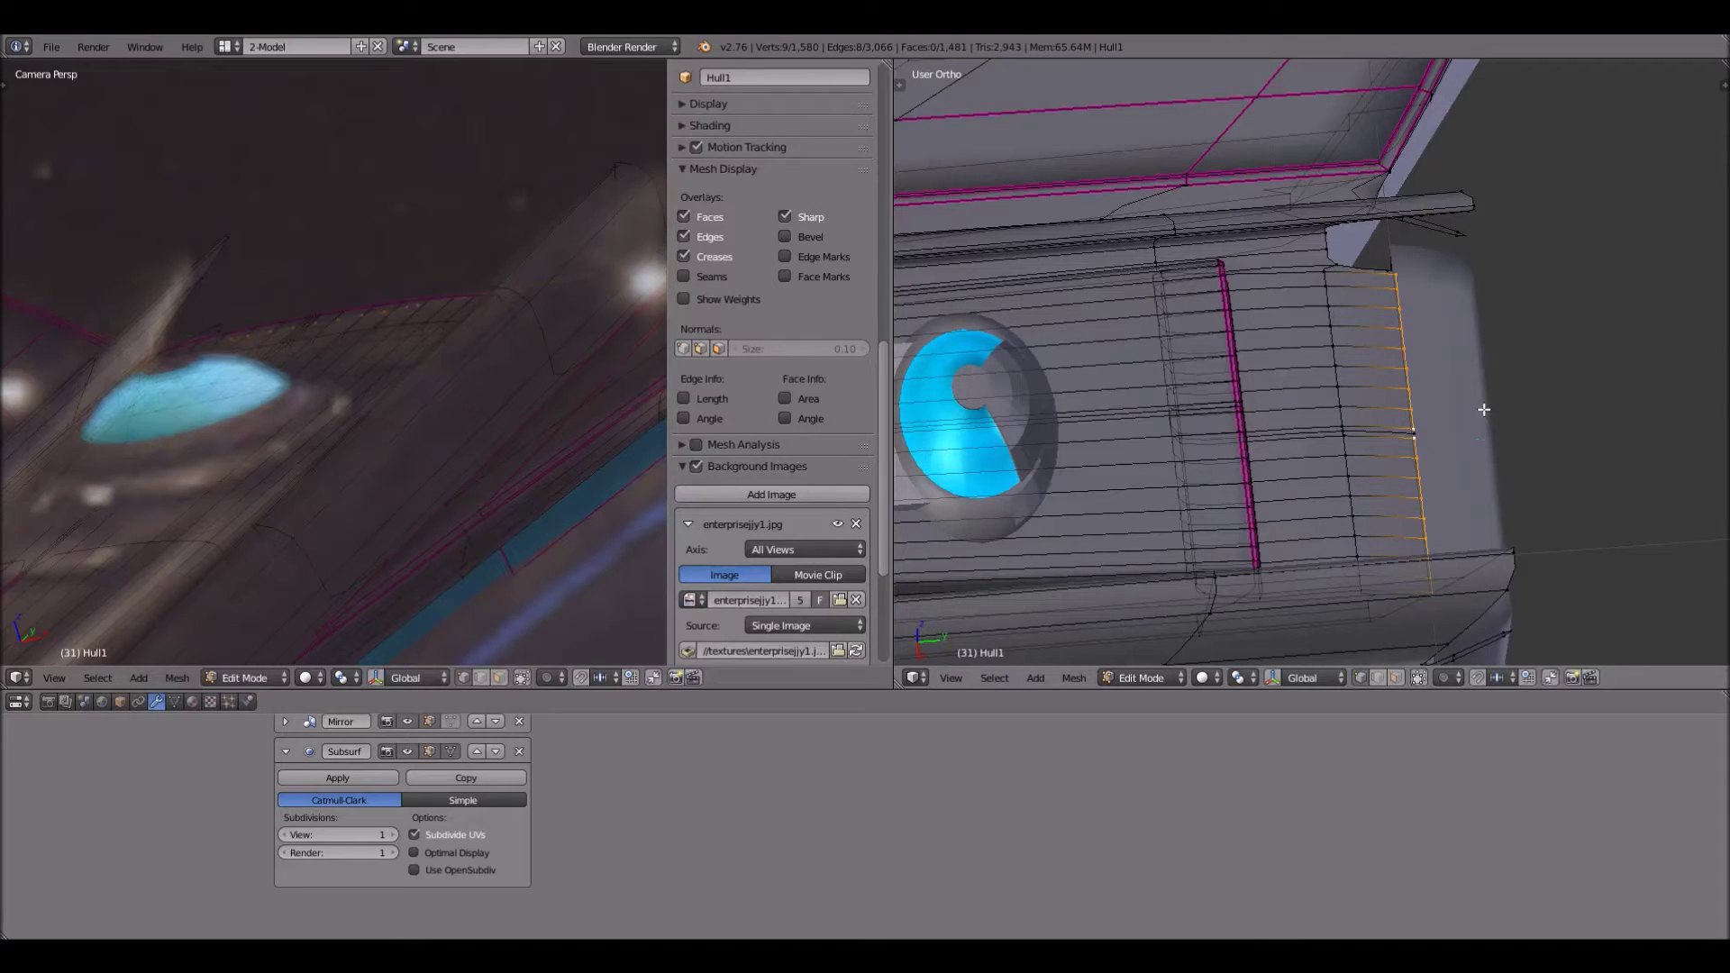
pyautogui.keyDown('shift'); pyautogui.rightClick(1484, 410); pyautogui.keyUp('shift')
pyautogui.press('x')
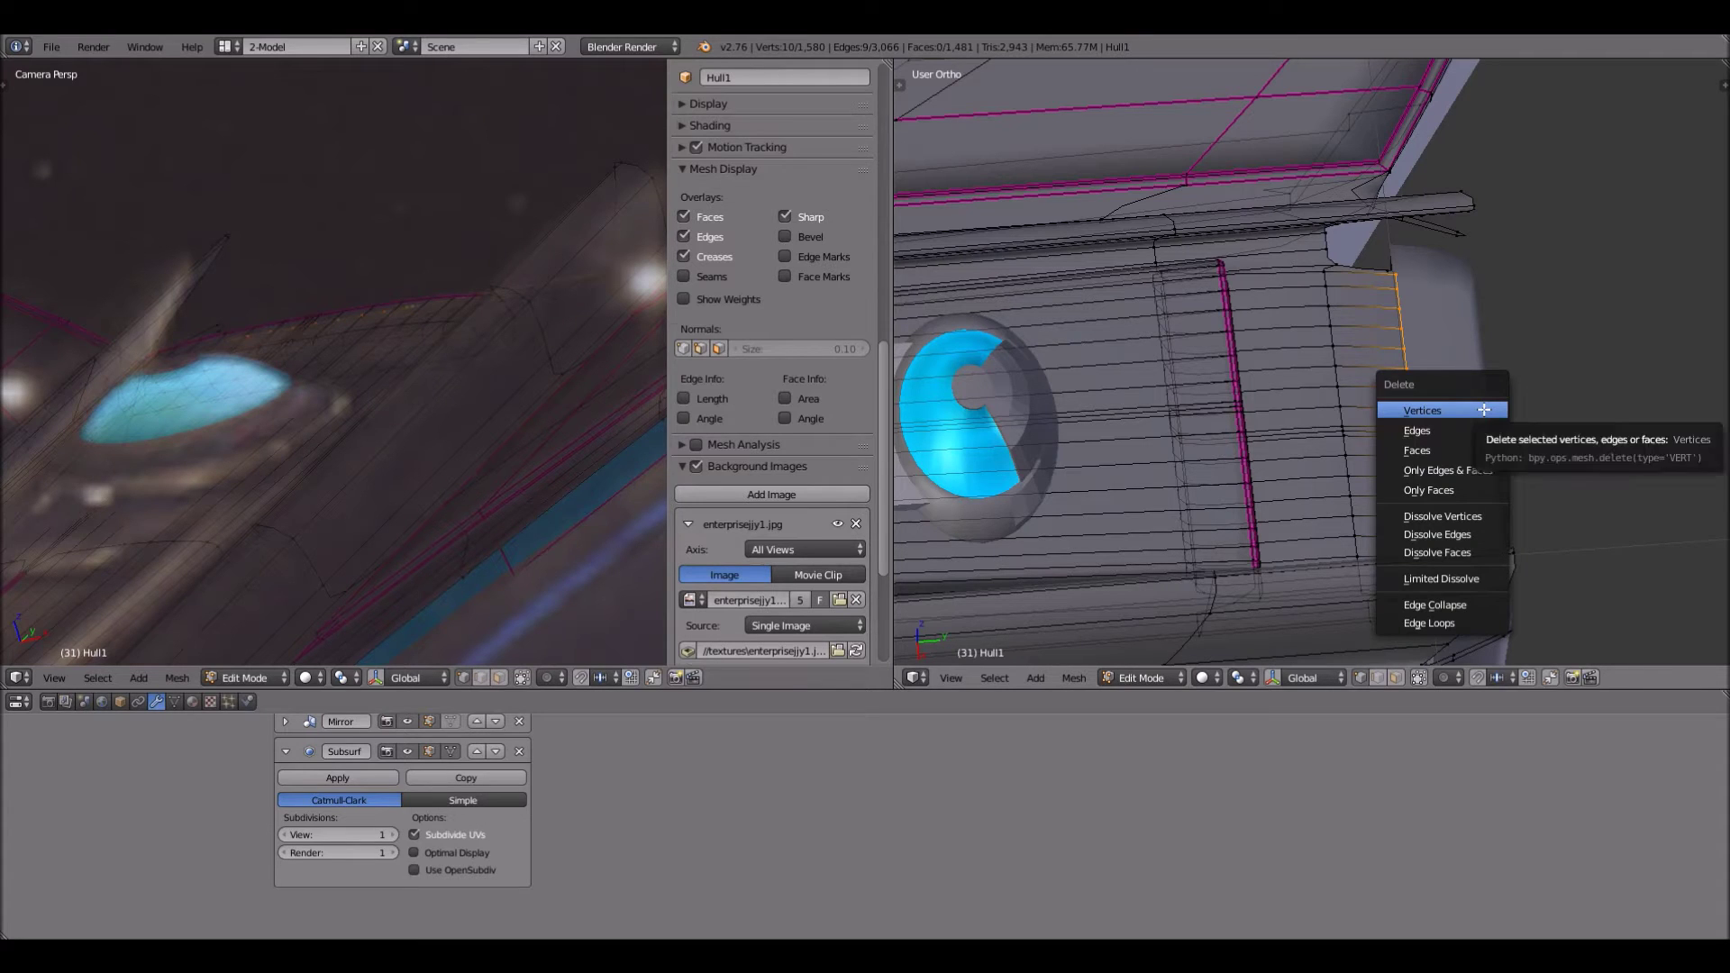
pyautogui.click(1484, 410)
# Delete the upper row of vertices on the scalloped inner geometry beneath the hull deck, in front of the sharp-edged rim
pyautogui.moveTo(1335, 459); pyautogui.dragTo(1216, 428, button='middle')
pyautogui.scroll(3, 1216, 427)
pyautogui.scroll(1, 1063, 253)
pyautogui.rightClick(1069, 253)
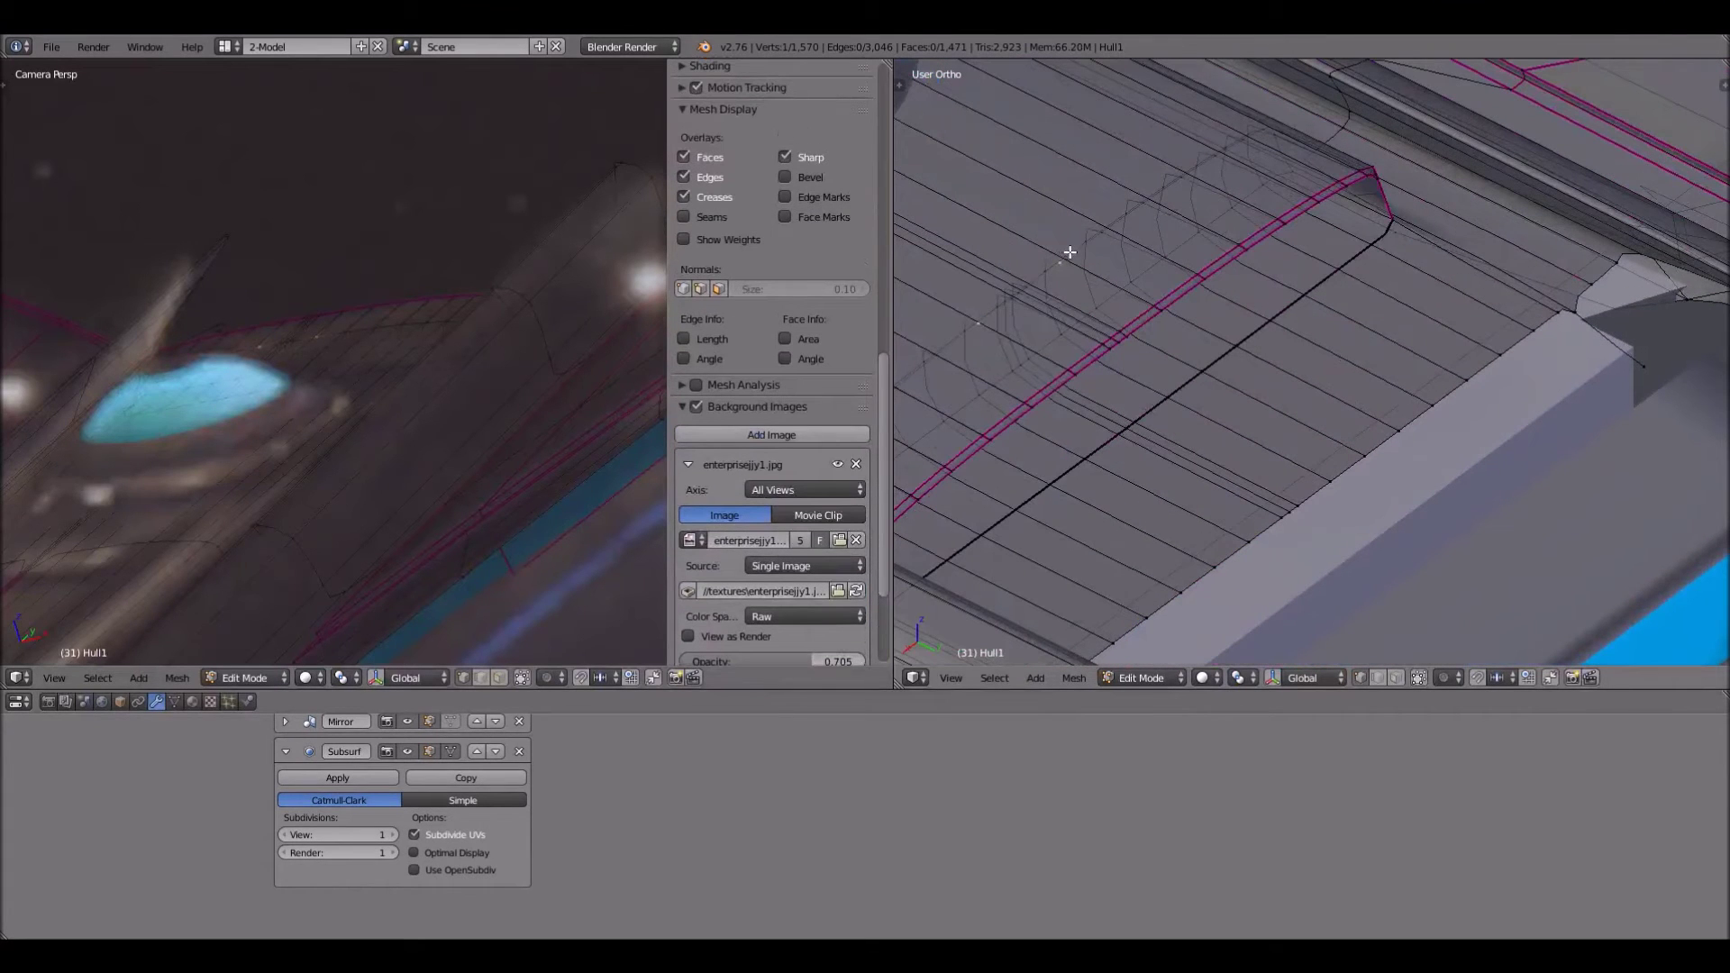
pyautogui.keyDown('shift'); pyautogui.rightClick(1101, 226); pyautogui.keyUp('shift')
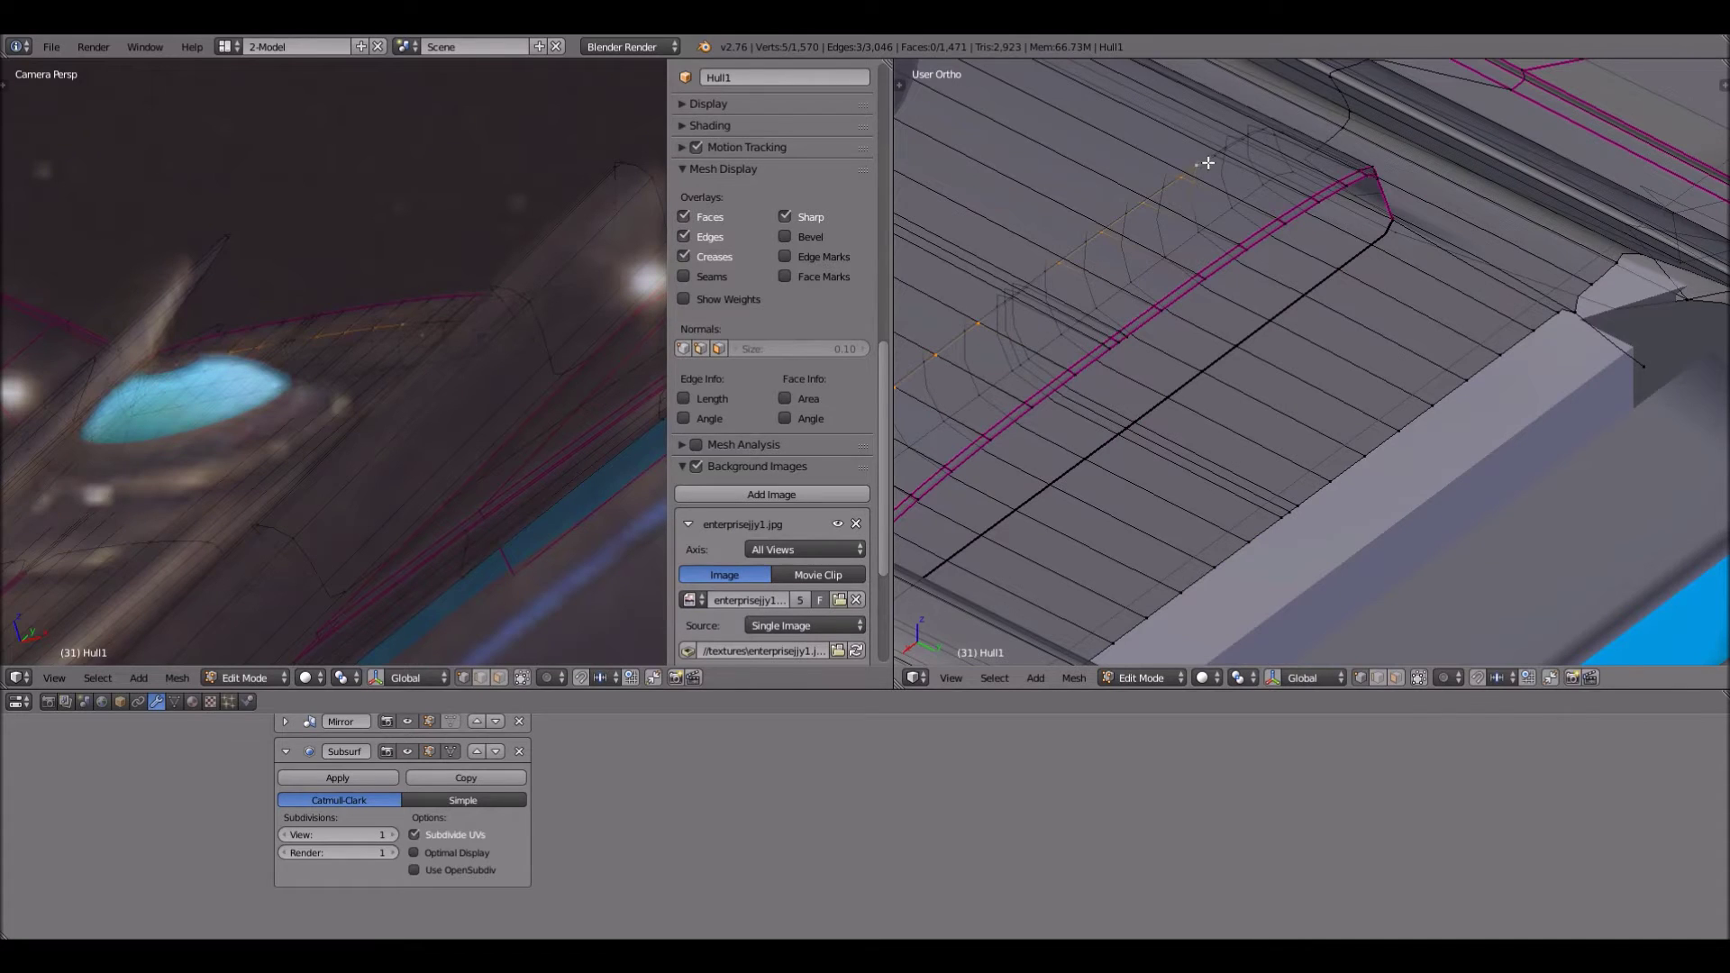
pyautogui.scroll(1, 1200, 163)
pyautogui.scroll(1, 1181, 135)
pyautogui.keyDown('shift'); pyautogui.moveTo(1182, 136); pyautogui.dragTo(1252, 385, button='middle'); pyautogui.keyUp('shift')
pyautogui.hotkey('ctrl', 'z')
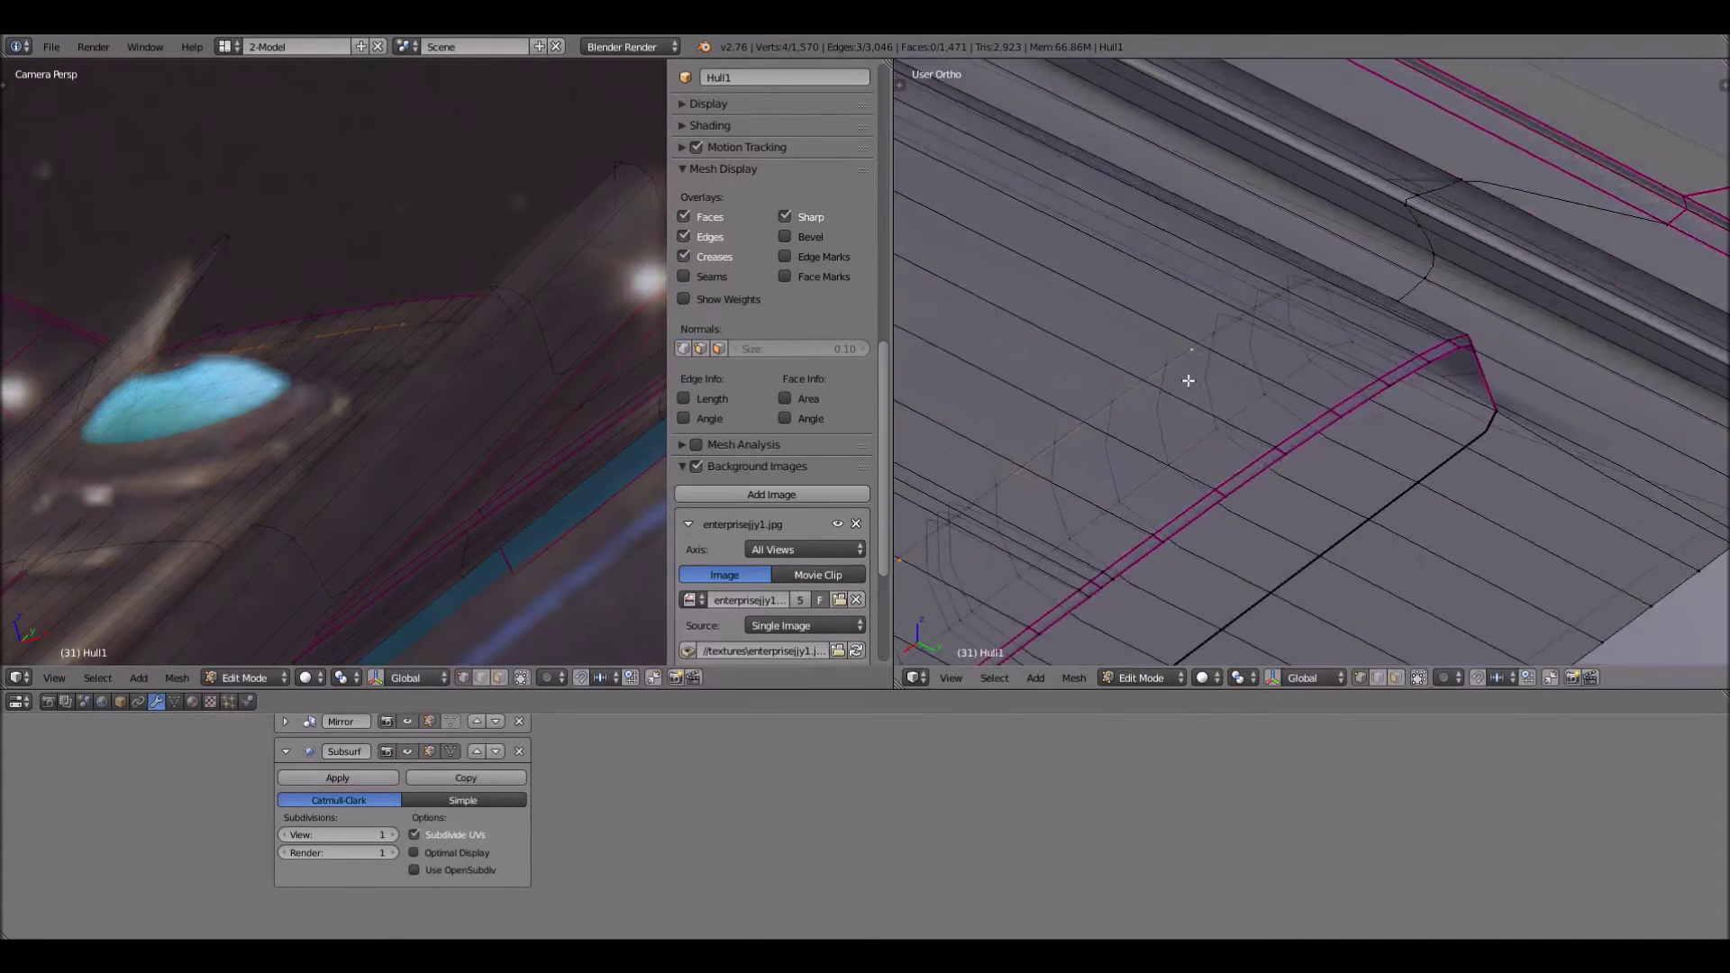
pyautogui.keyDown('shift'); pyautogui.rightClick(1293, 307); pyautogui.keyUp('shift')
pyautogui.keyDown('shift'); pyautogui.rightClick(1055, 449); pyautogui.keyUp('shift')
pyautogui.keyDown('shift'); pyautogui.rightClick(1060, 459); pyautogui.keyUp('shift')
pyautogui.scroll(-1, 1089, 482)
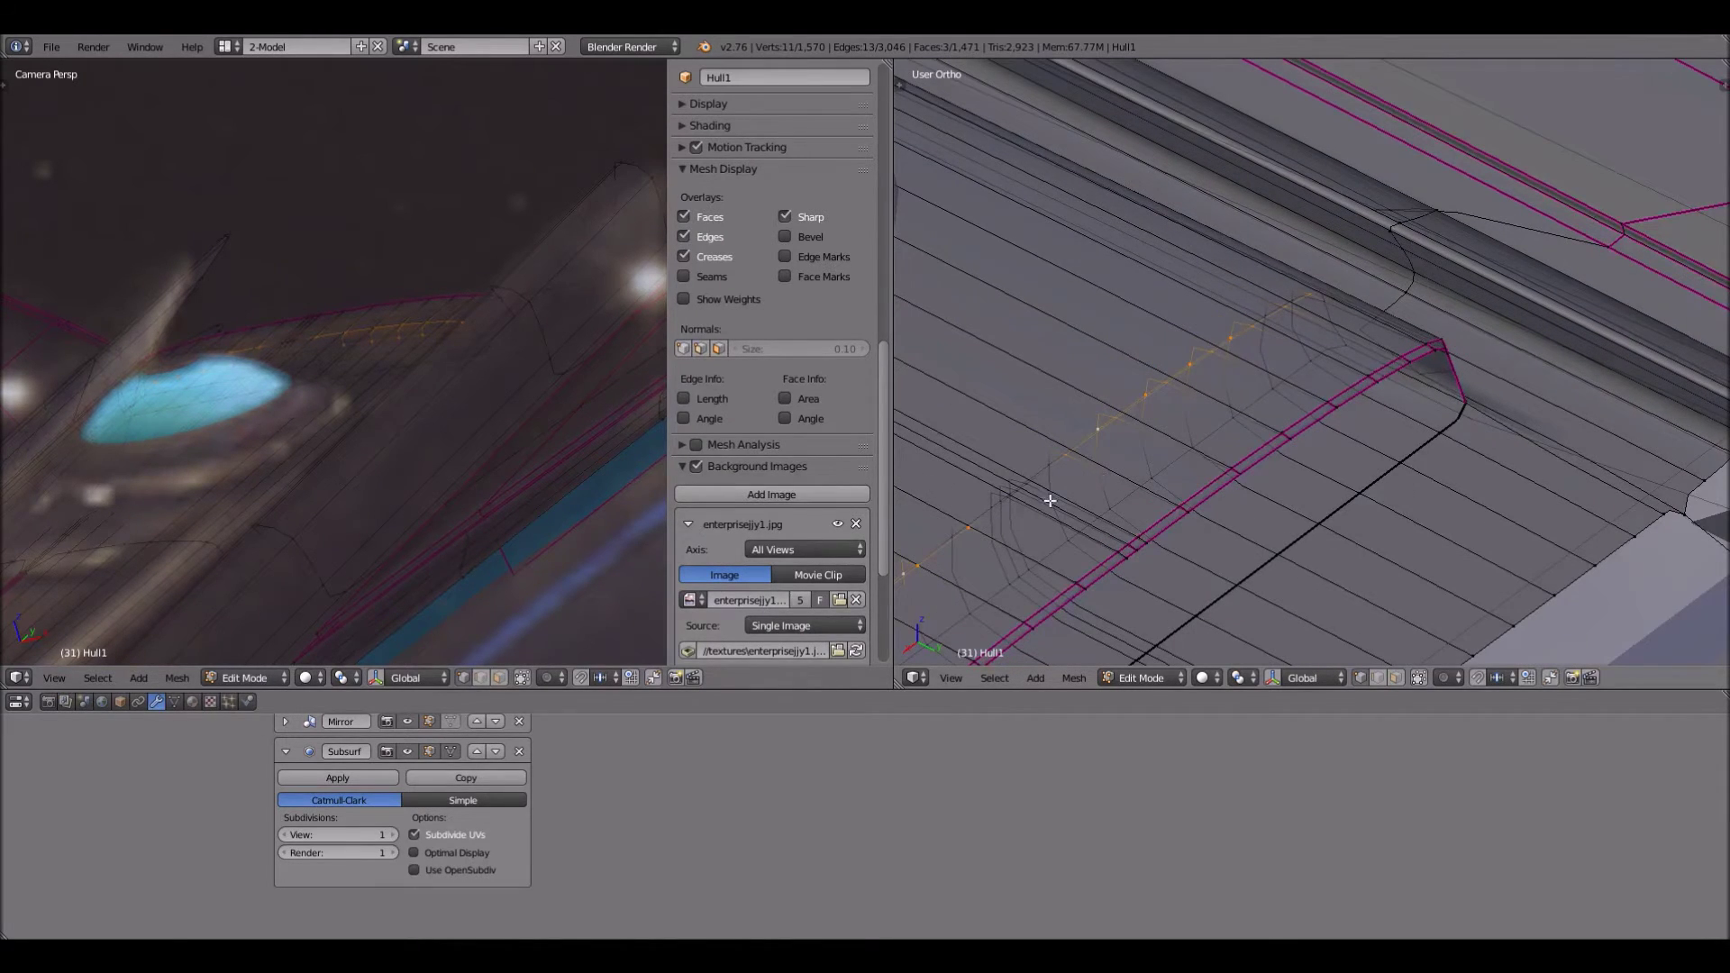
pyautogui.keyDown('shift'); pyautogui.moveTo(1050, 501); pyautogui.dragTo(1165, 410, button='middle'); pyautogui.keyUp('shift')
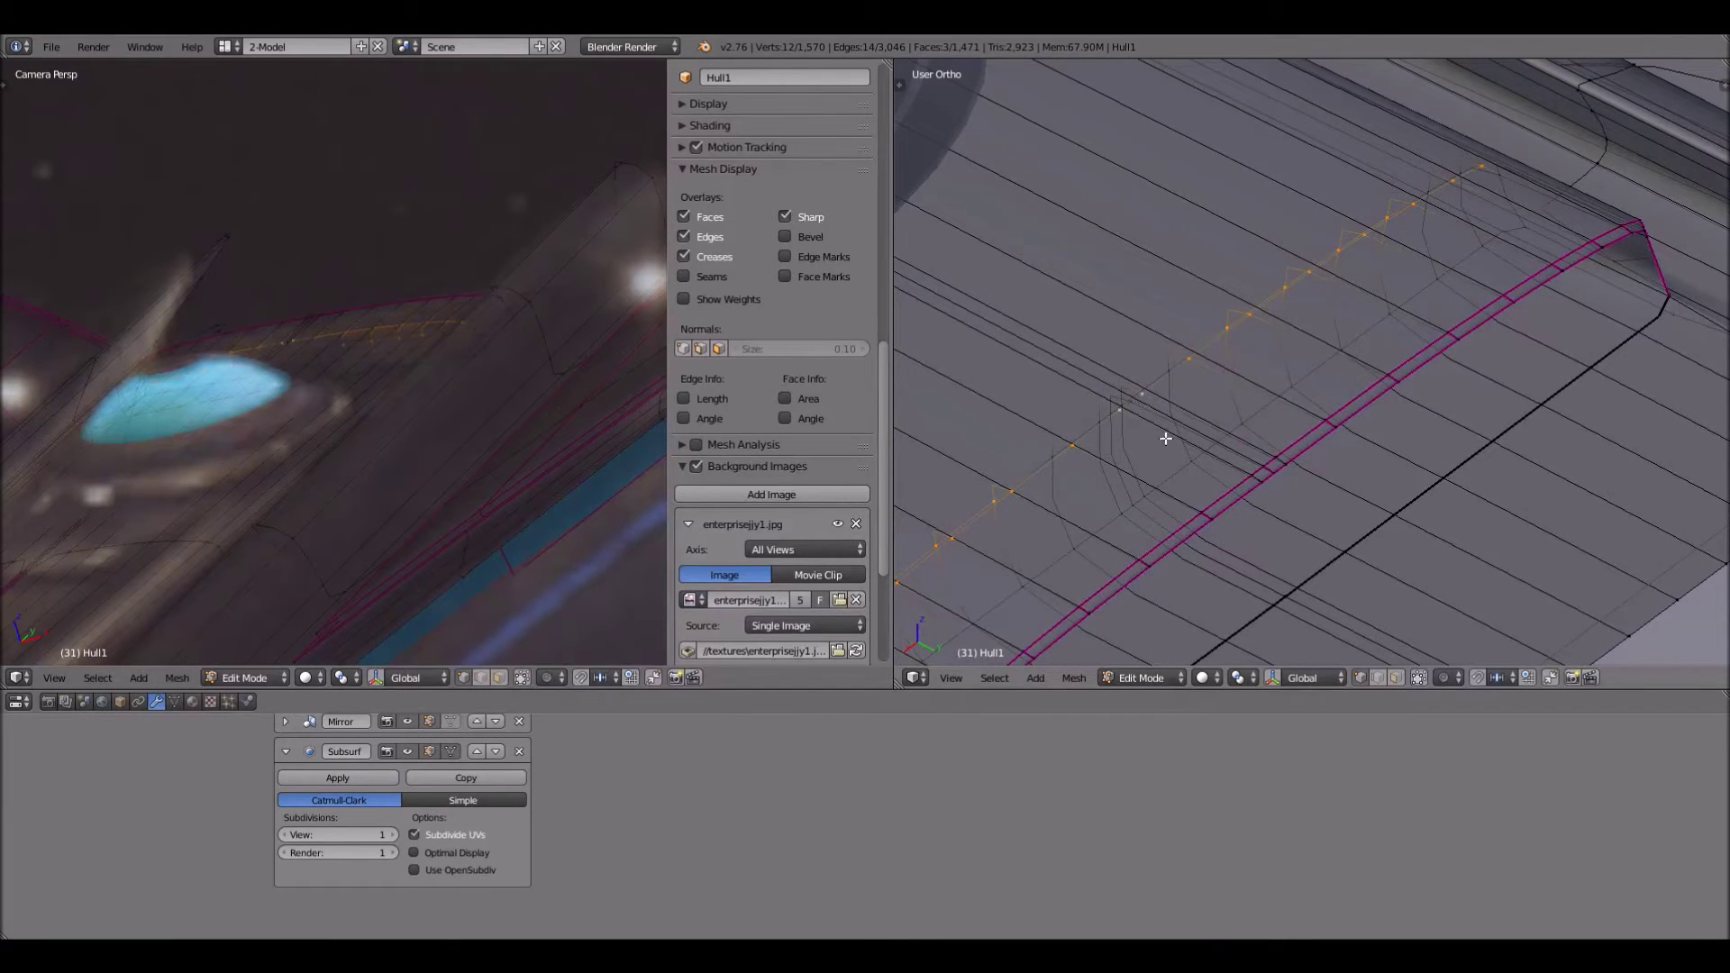
pyautogui.press('x')
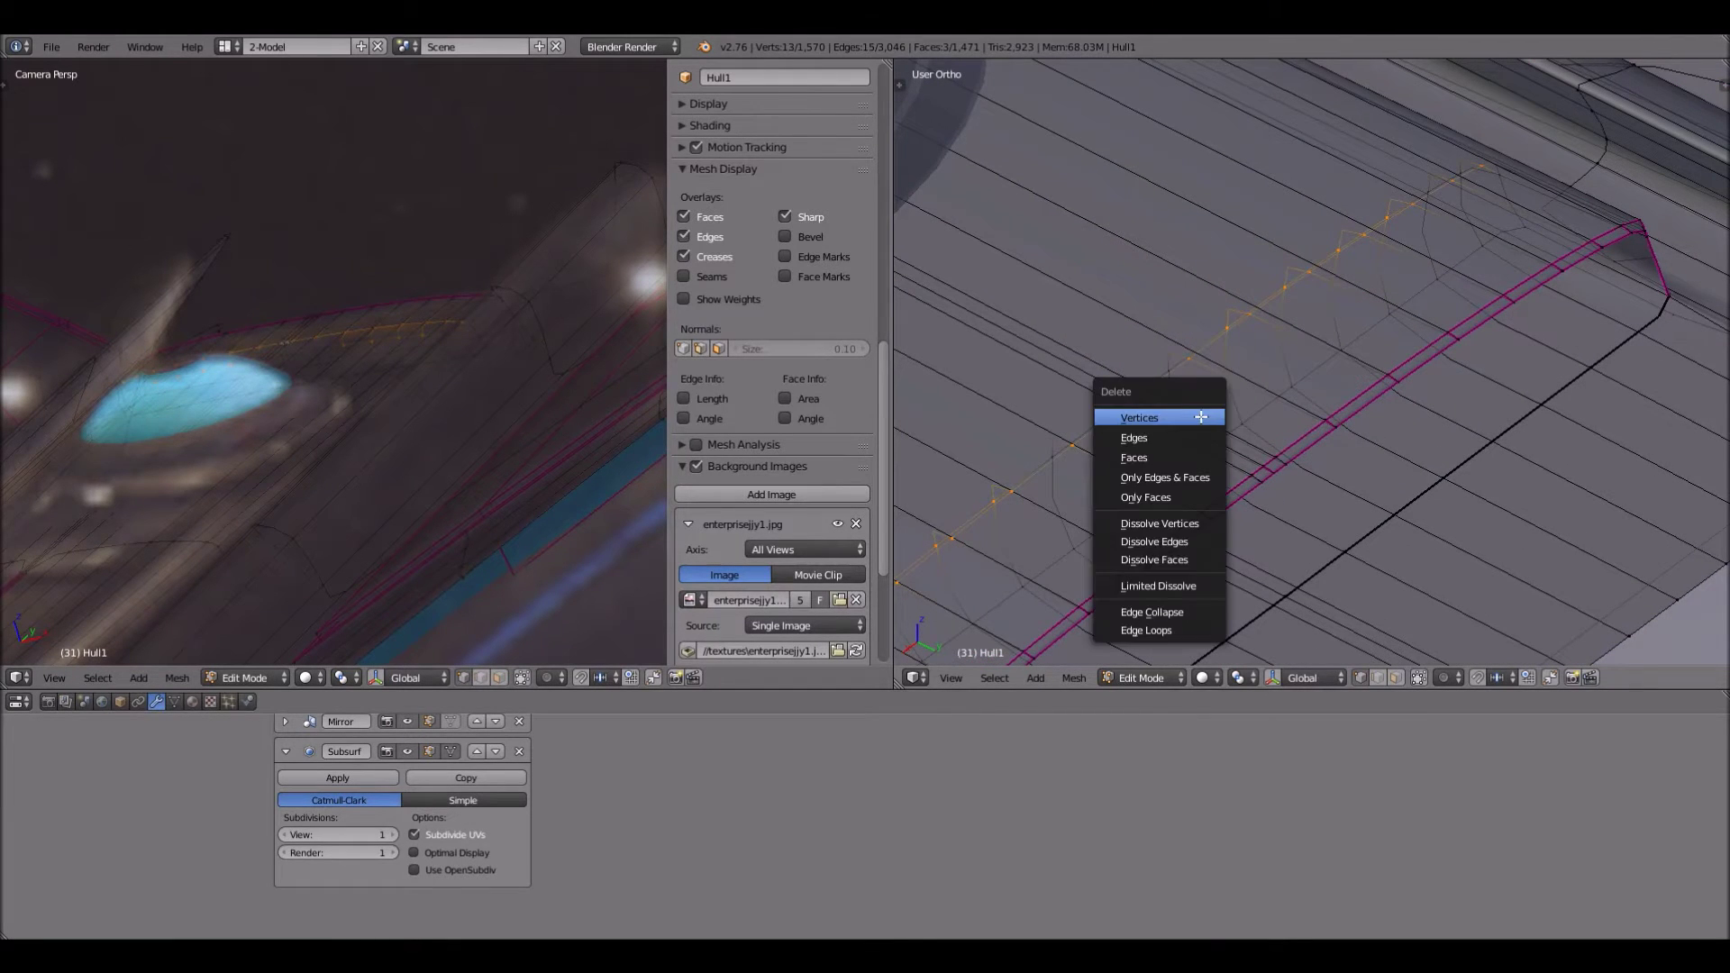
pyautogui.click(1201, 417)
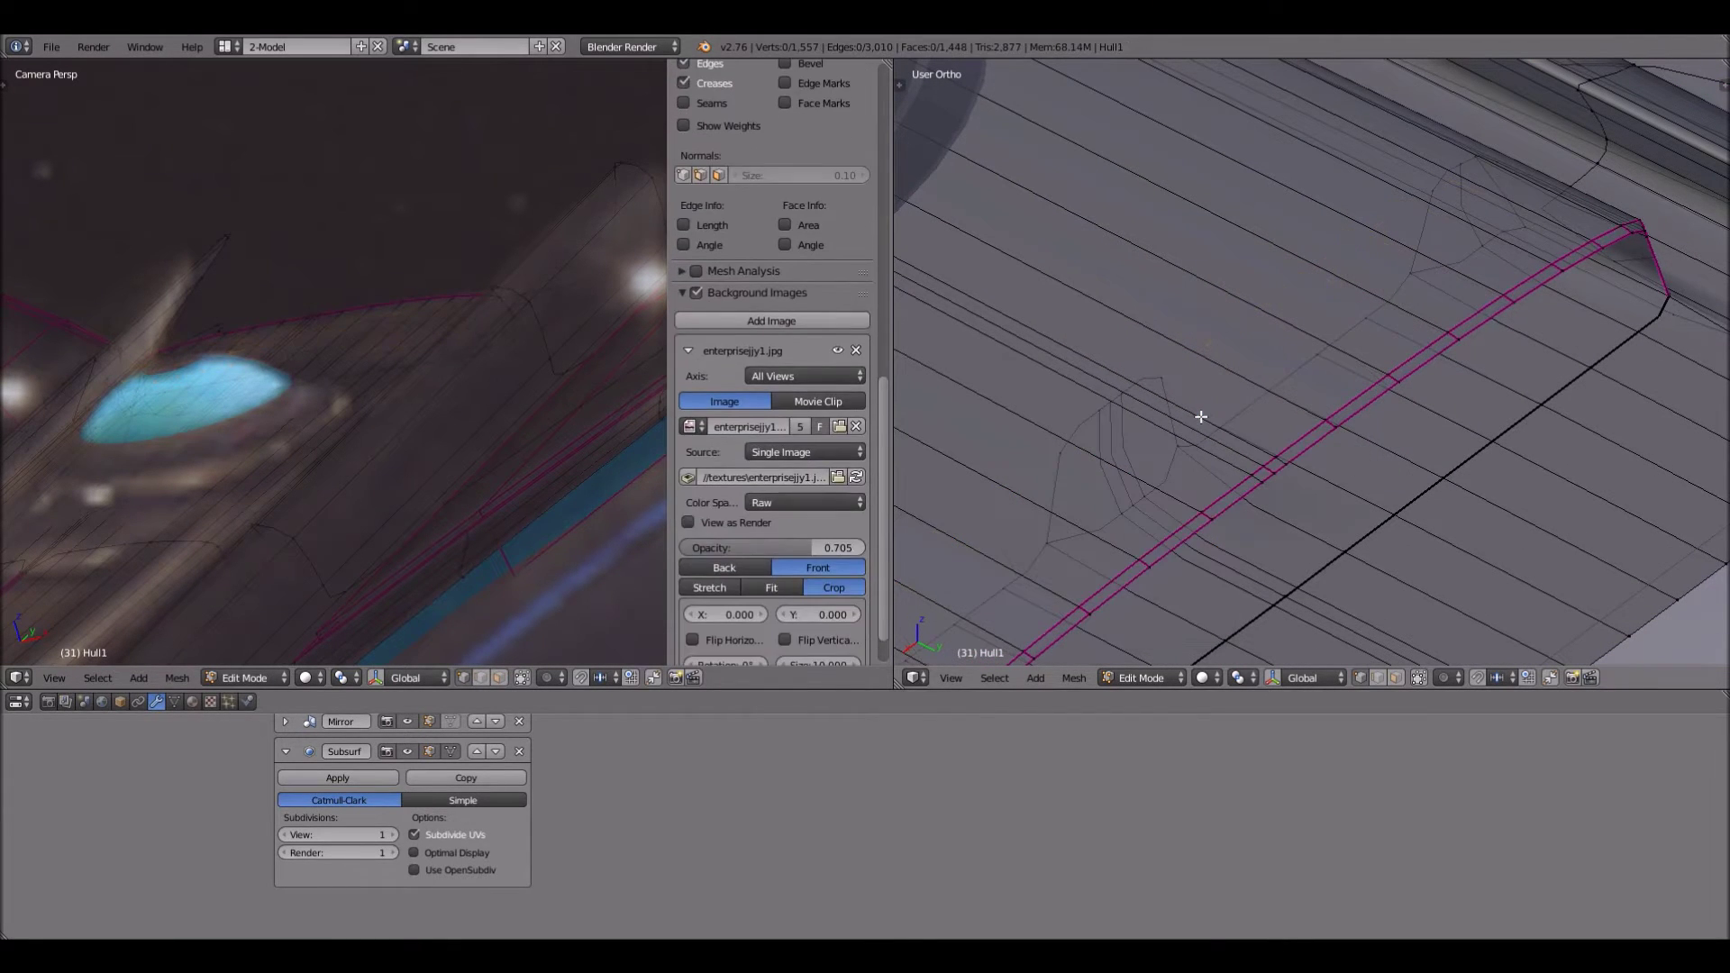
# Delete the remaining vertices of the scalloped inner geometry, from its far end along the rim's inner side
pyautogui.keyDown('shift'); pyautogui.rightClick(1445, 190); pyautogui.keyUp('shift')
pyautogui.press('x')
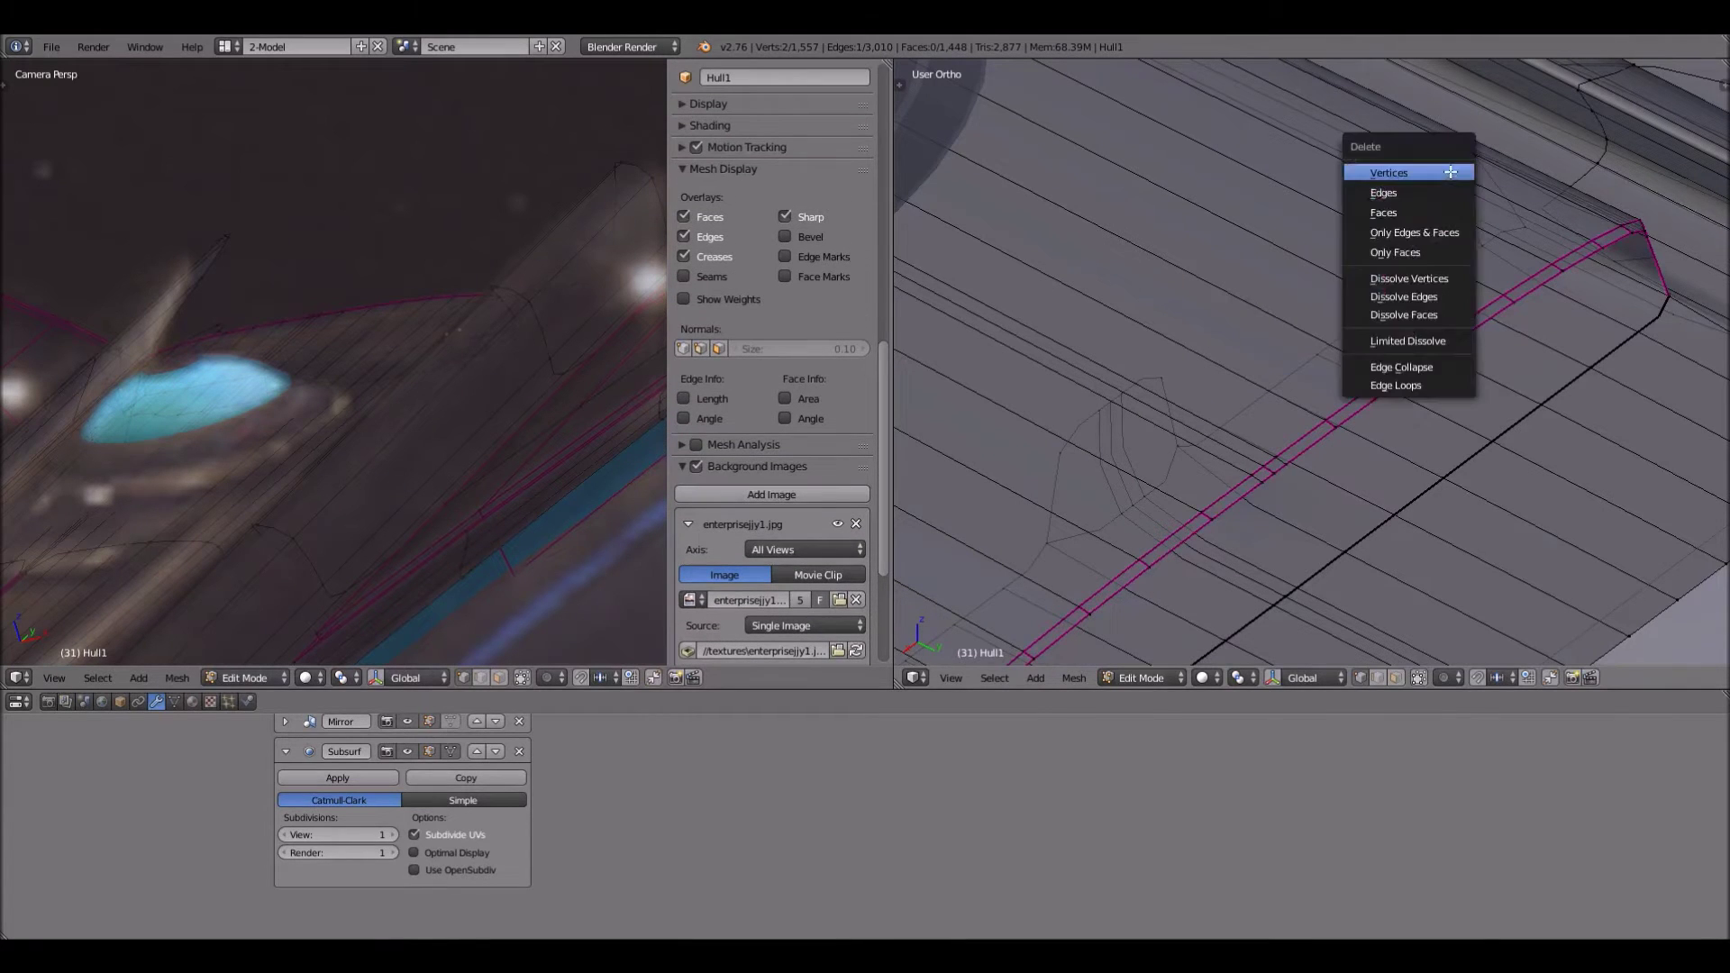
pyautogui.click(1455, 172)
pyautogui.keyDown('shift'); pyautogui.rightClick(1479, 223); pyautogui.keyUp('shift')
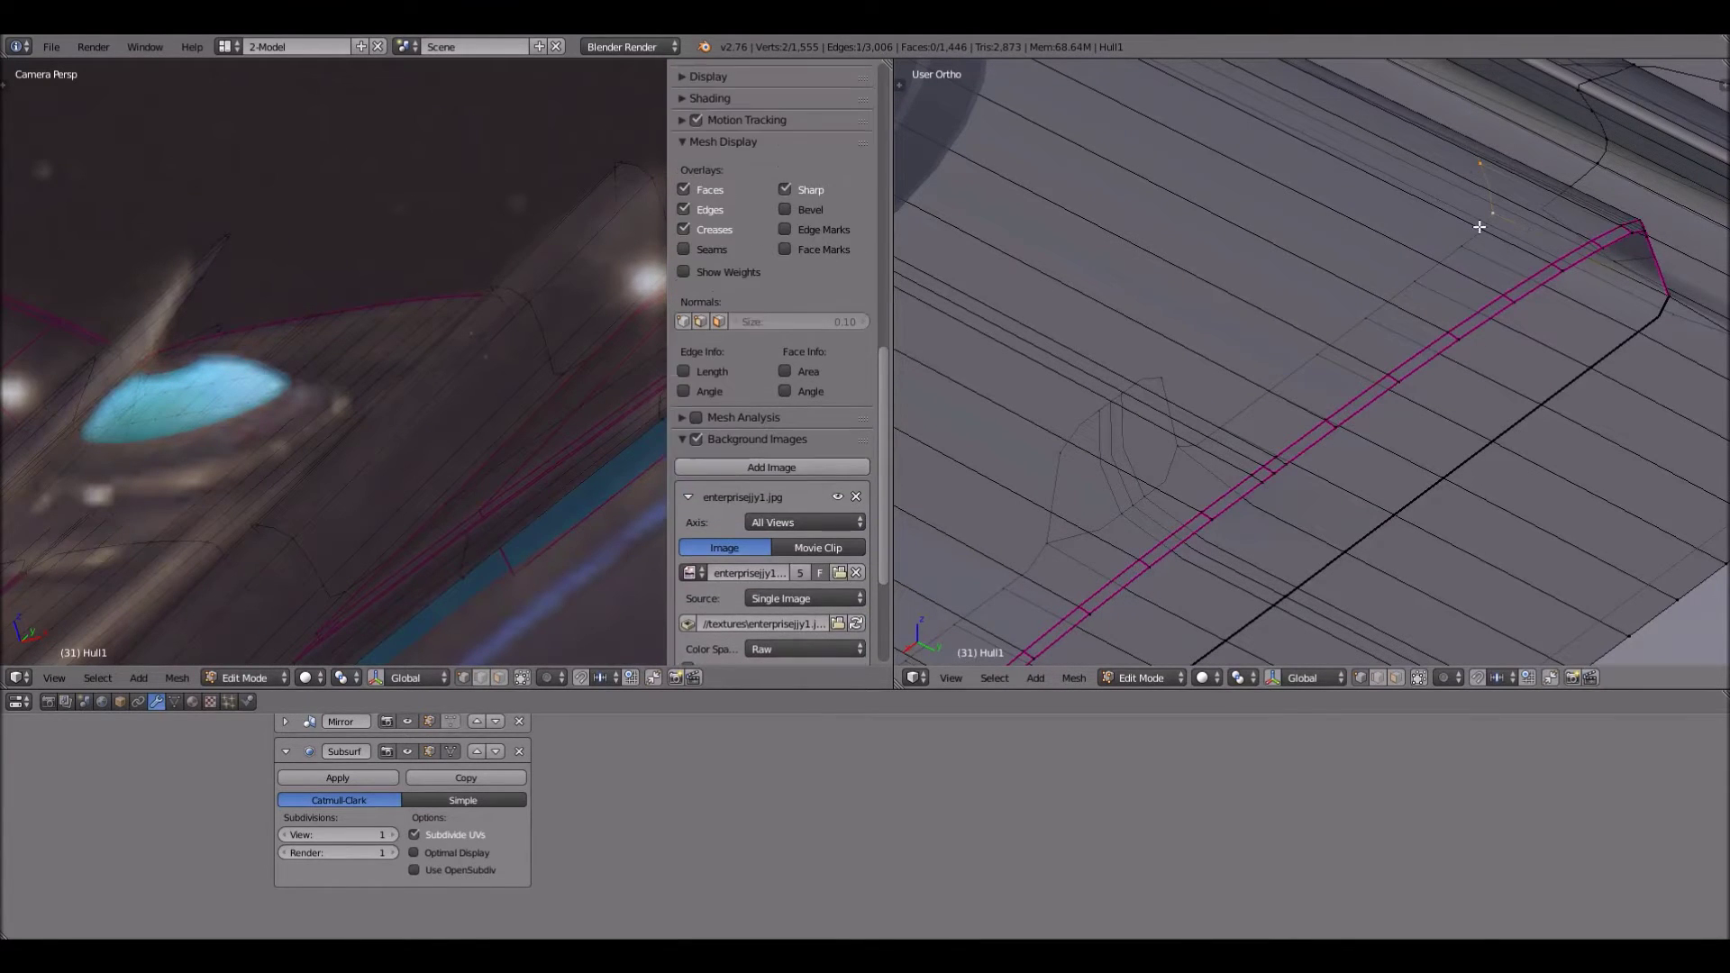
pyautogui.keyDown('shift'); pyautogui.rightClick(1391, 296); pyautogui.keyUp('shift')
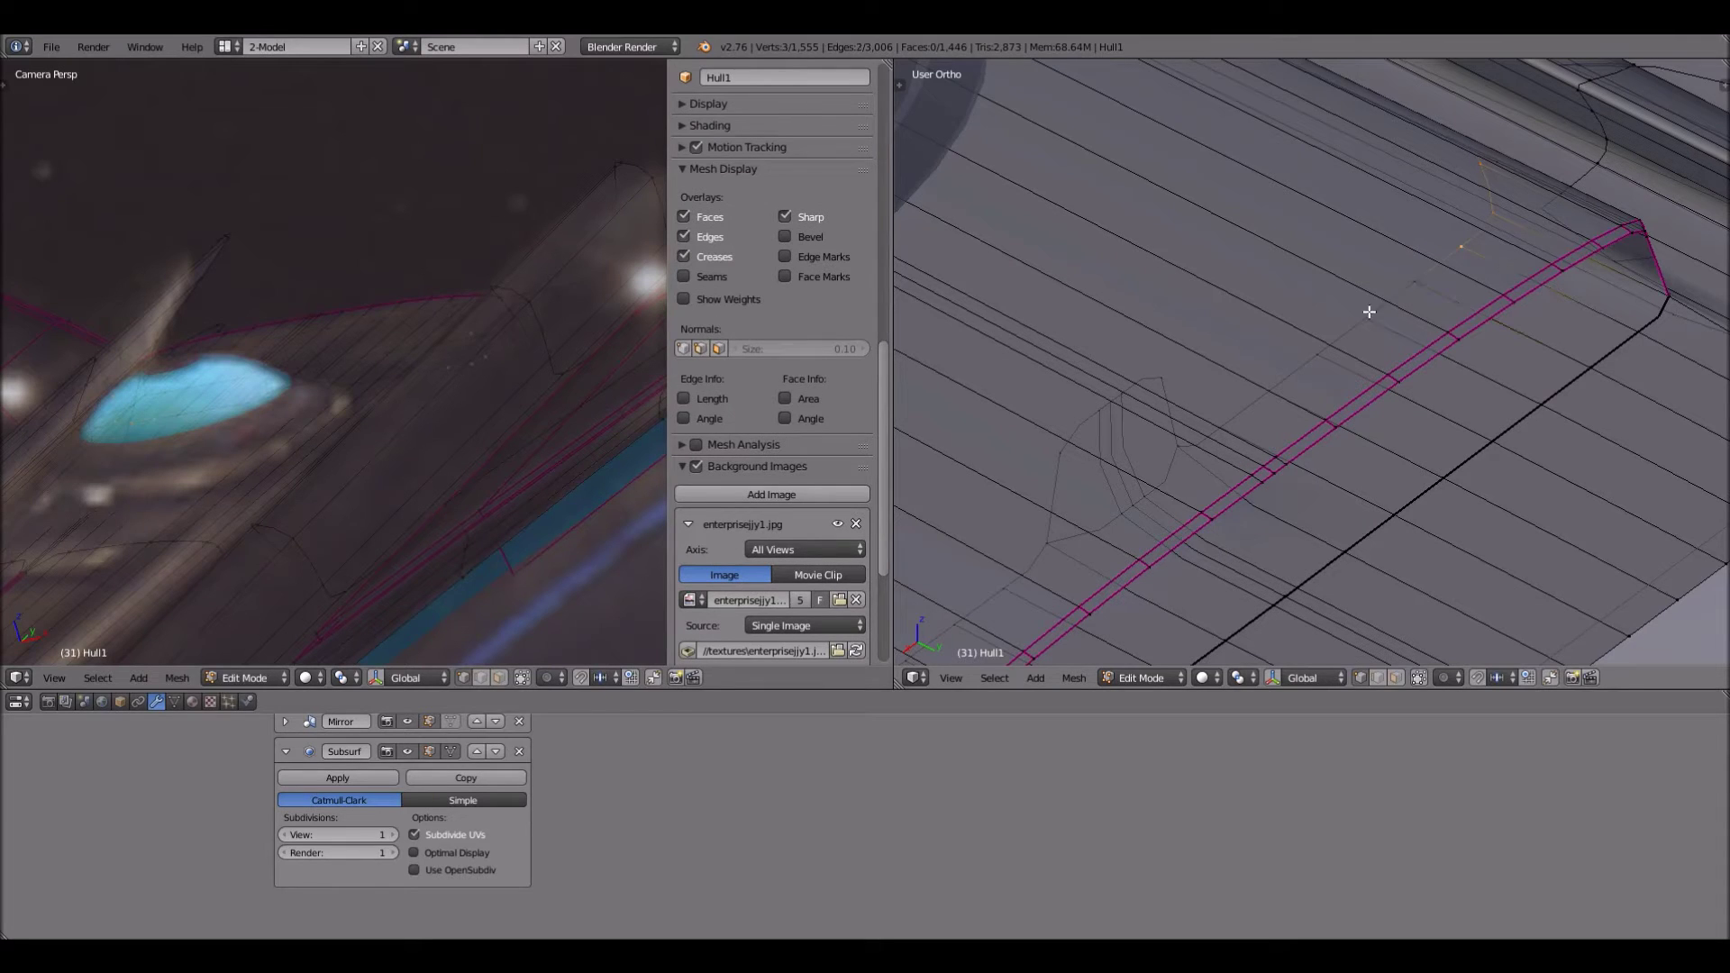
pyautogui.keyDown('shift'); pyautogui.rightClick(1340, 320); pyautogui.keyUp('shift')
pyautogui.keyDown('shift'); pyautogui.rightClick(1241, 401); pyautogui.keyUp('shift')
pyautogui.keyDown('shift'); pyautogui.rightClick(1185, 454); pyautogui.keyUp('shift')
pyautogui.keyDown('shift'); pyautogui.rightClick(1132, 396); pyautogui.keyUp('shift')
pyautogui.keyDown('shift'); pyautogui.rightClick(1110, 424); pyautogui.keyUp('shift')
pyautogui.press('x')
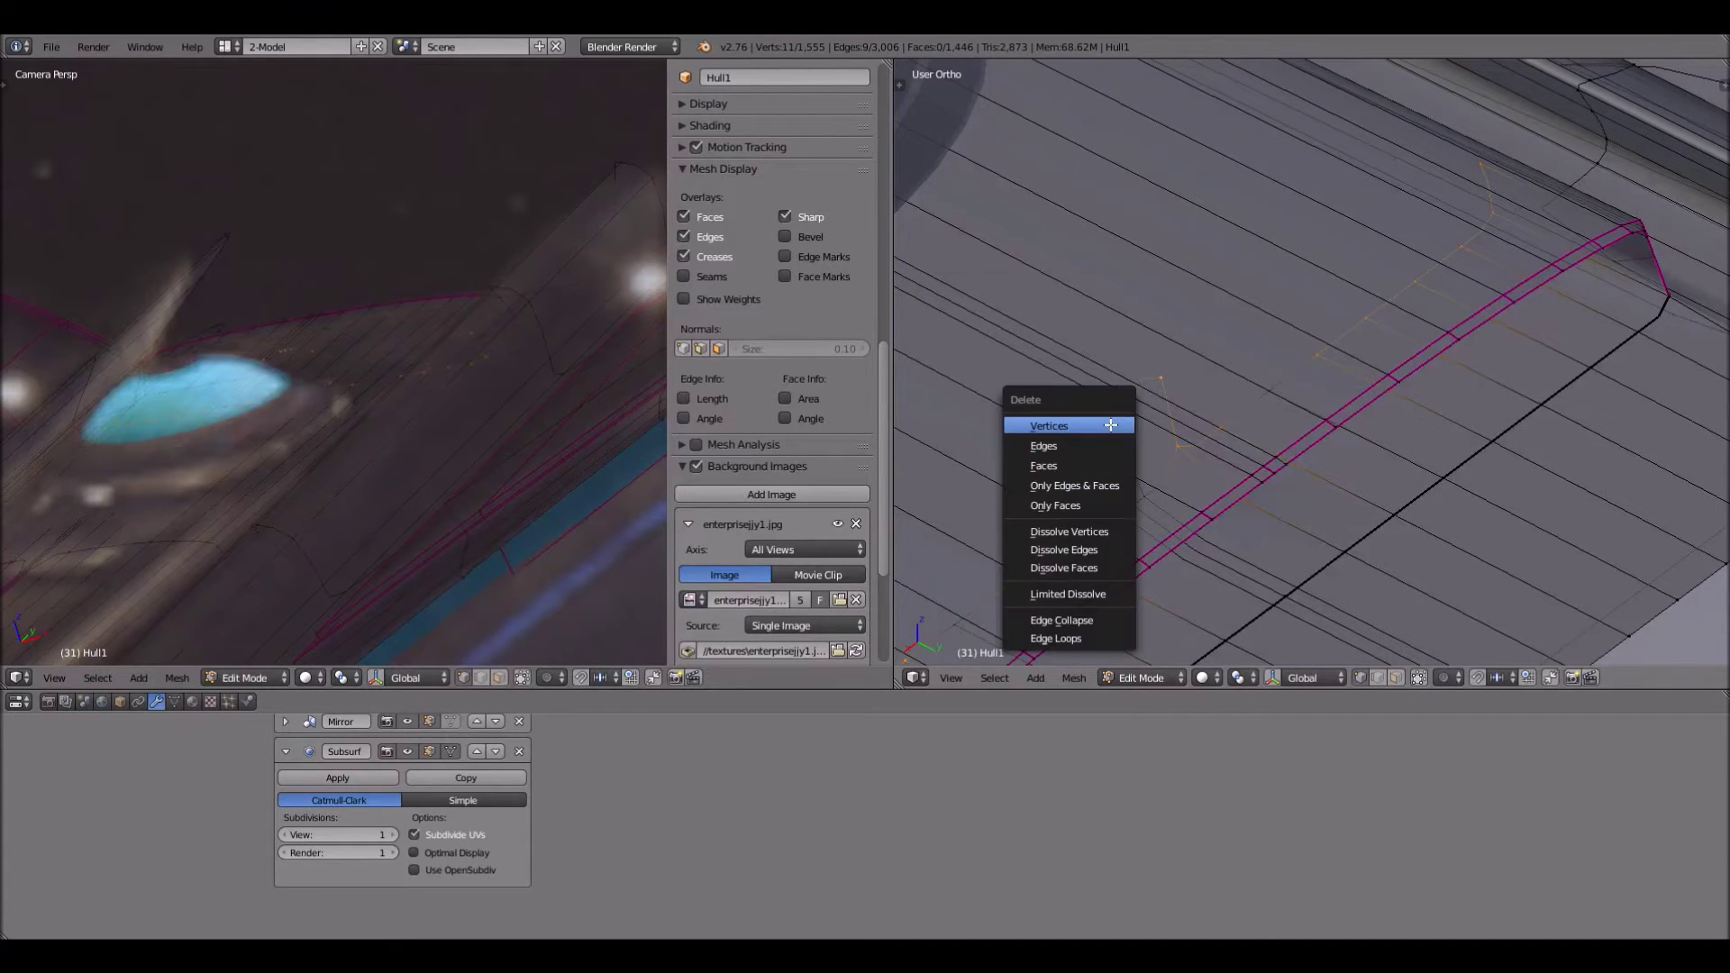
pyautogui.click(1111, 424)
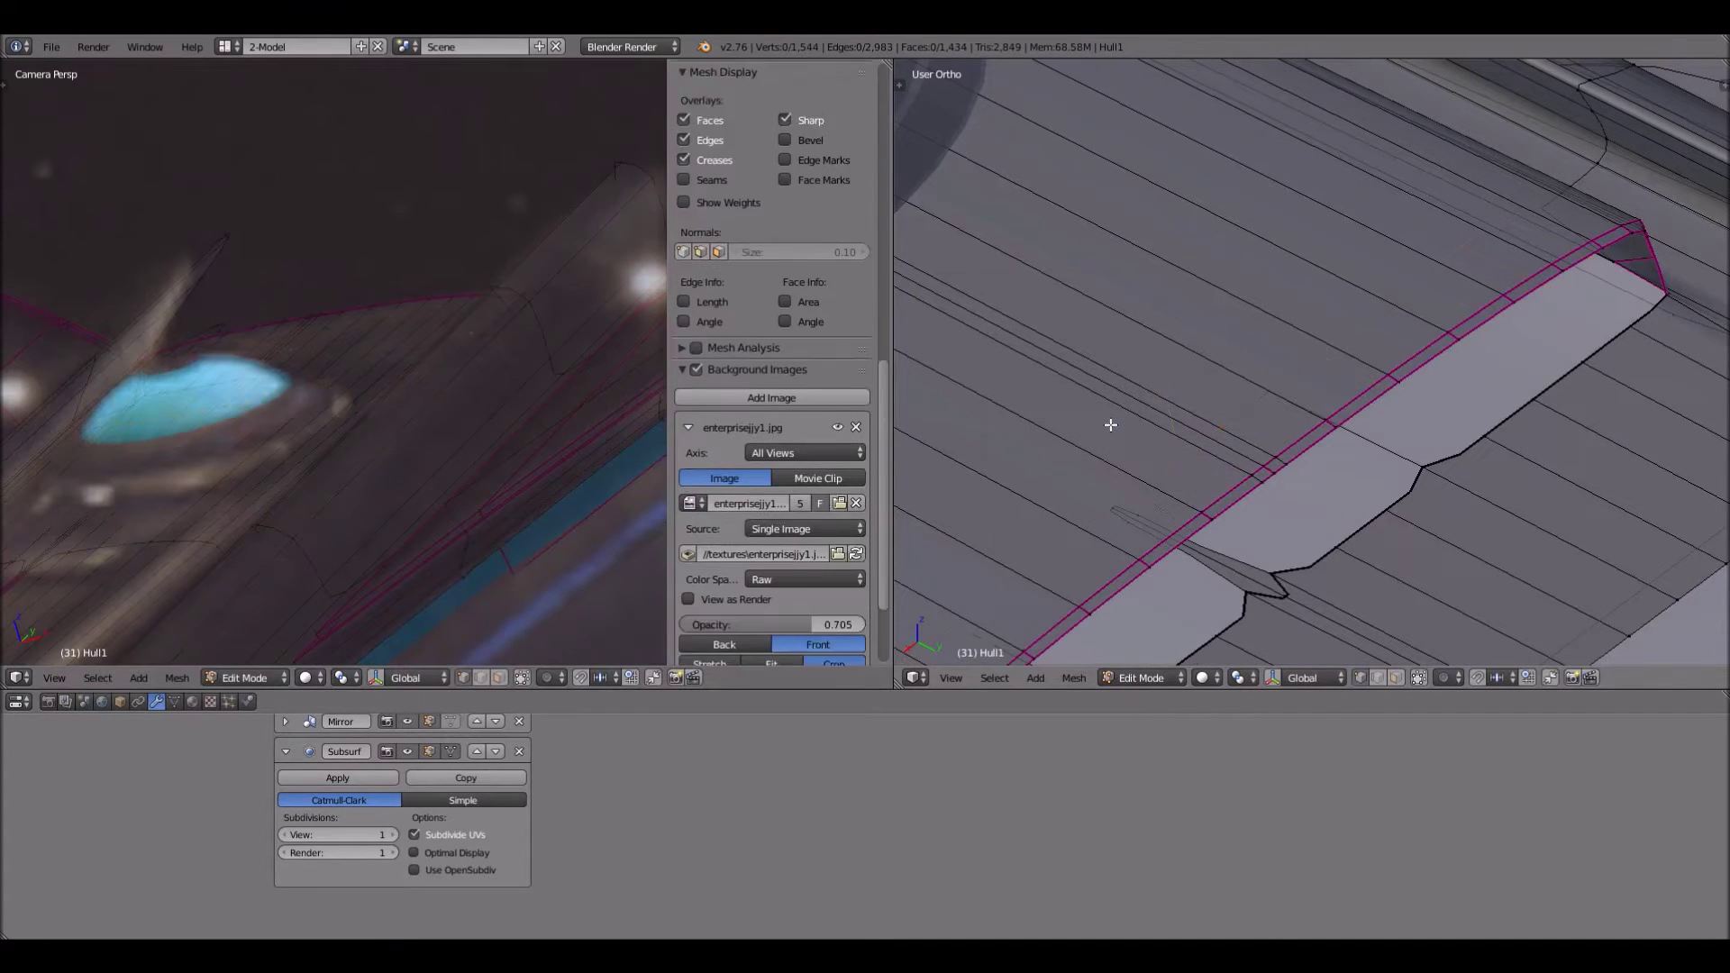
# Delete the leftover inner edge beside the rim and the stray vertex at the middle of the opening's rear edge
pyautogui.rightClick(1118, 509)
pyautogui.press('x')
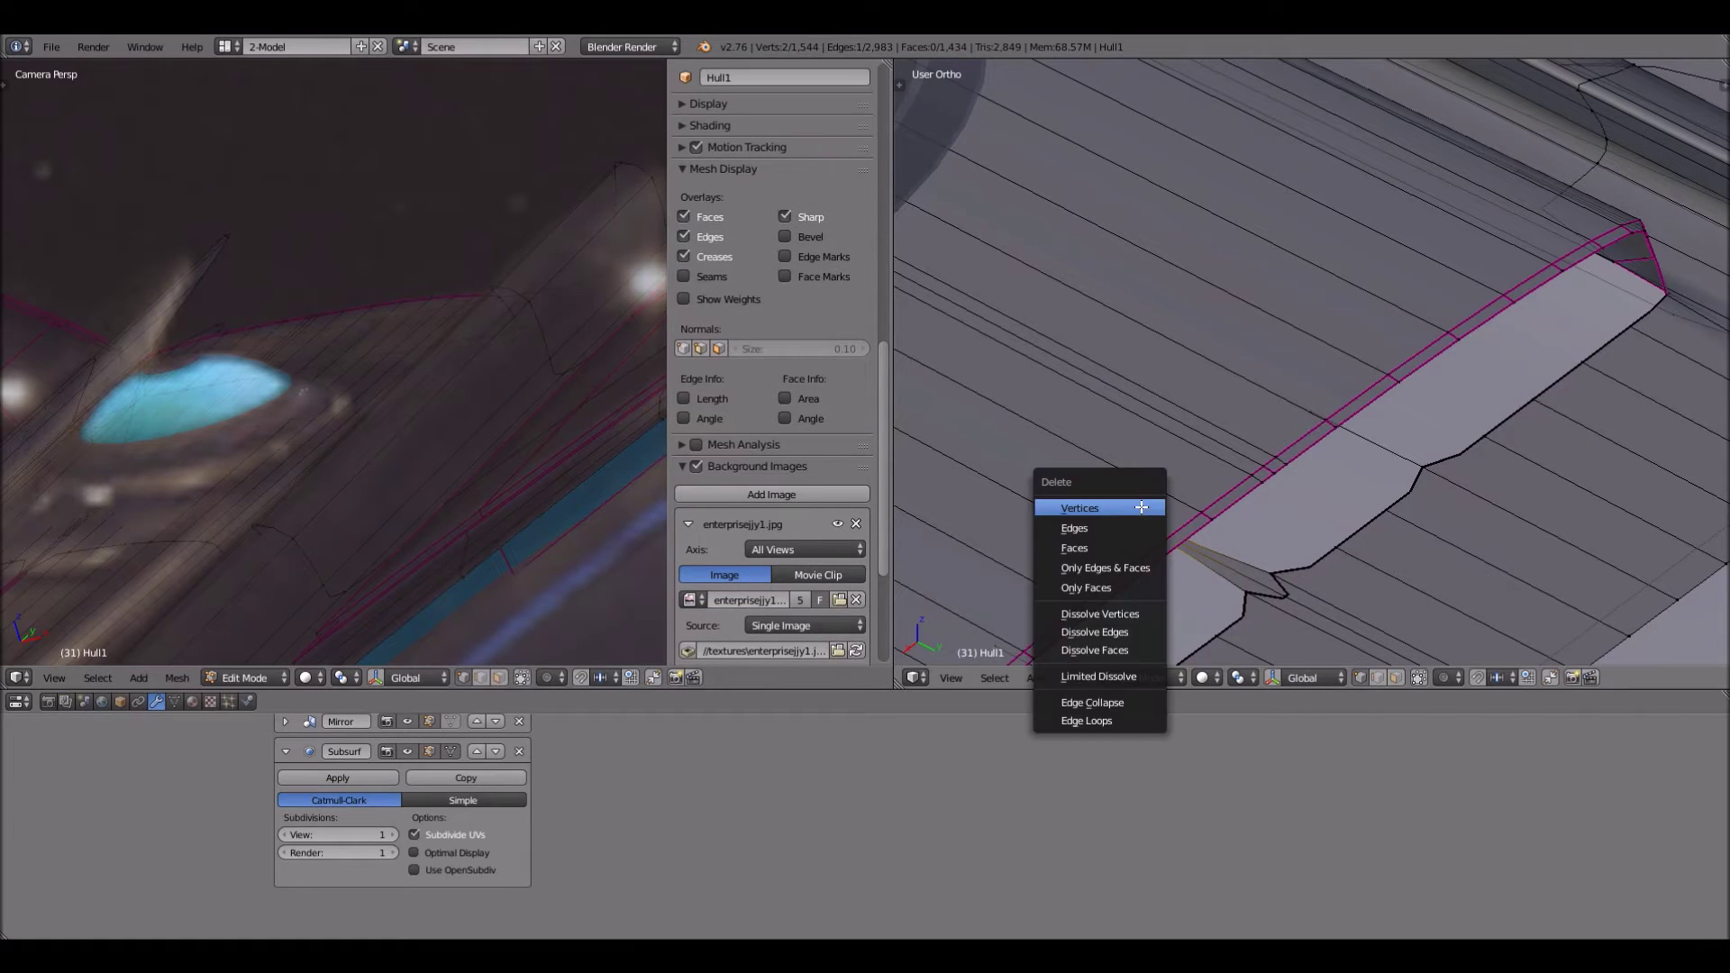
pyautogui.click(1141, 509)
pyautogui.scroll(-2, 1329, 468)
pyautogui.scroll(1, 1329, 469)
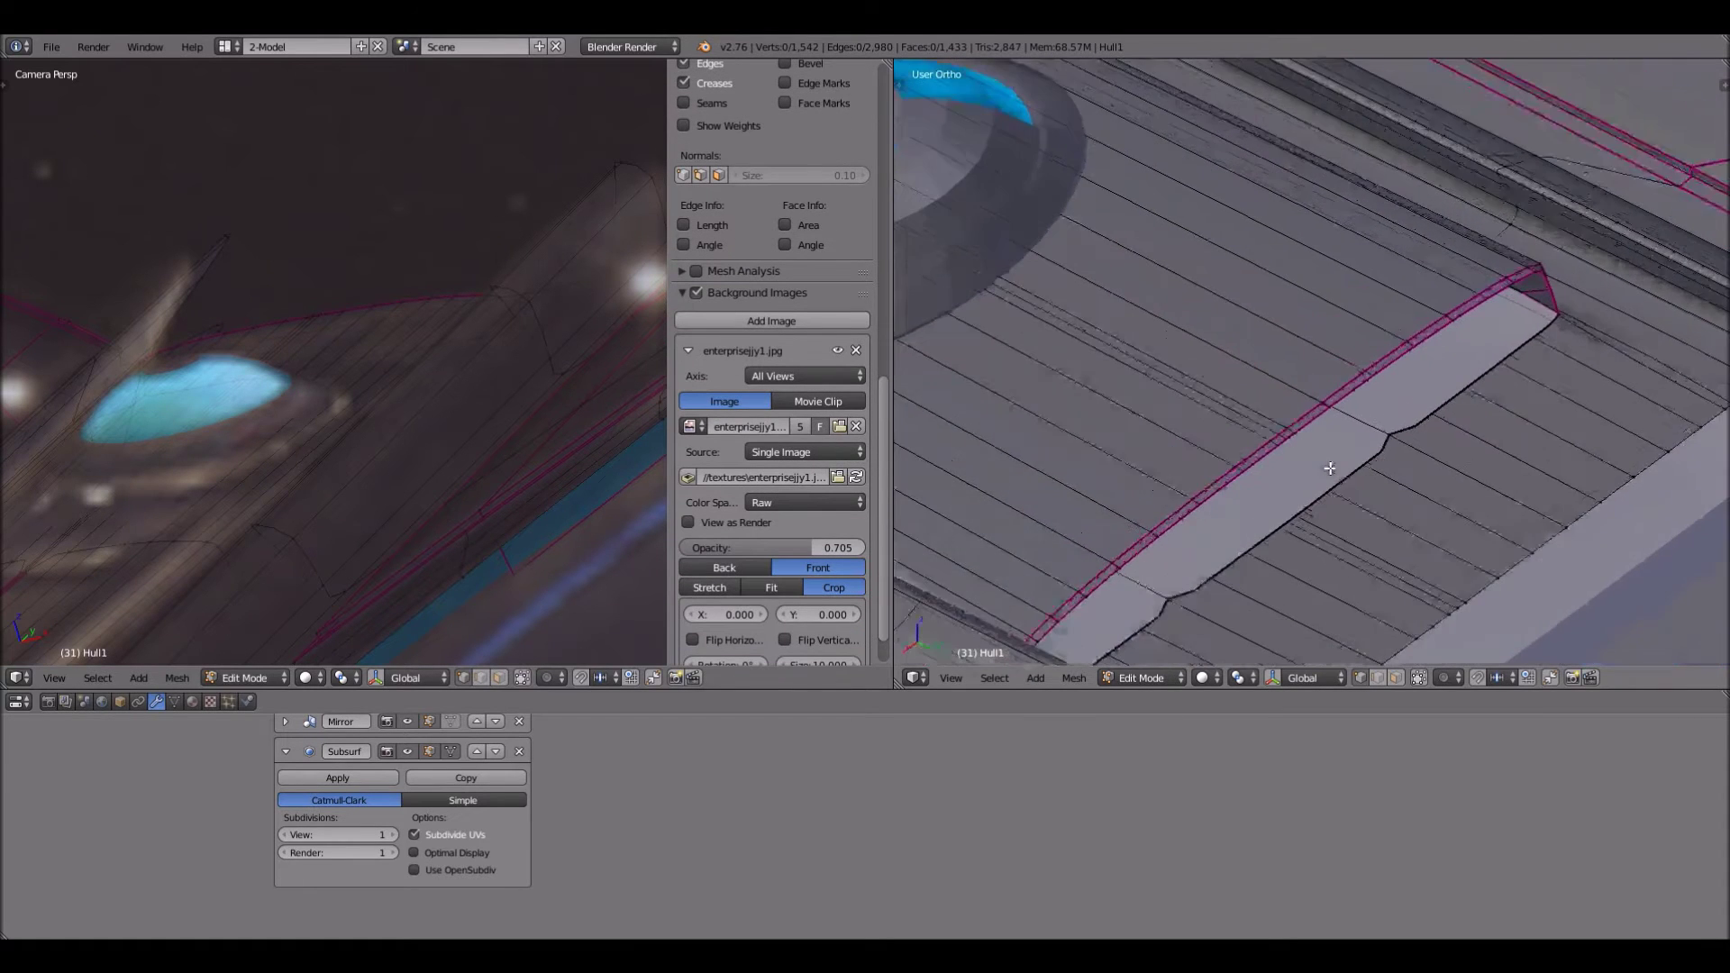
pyautogui.rightClick(1402, 442)
pyautogui.press('g')
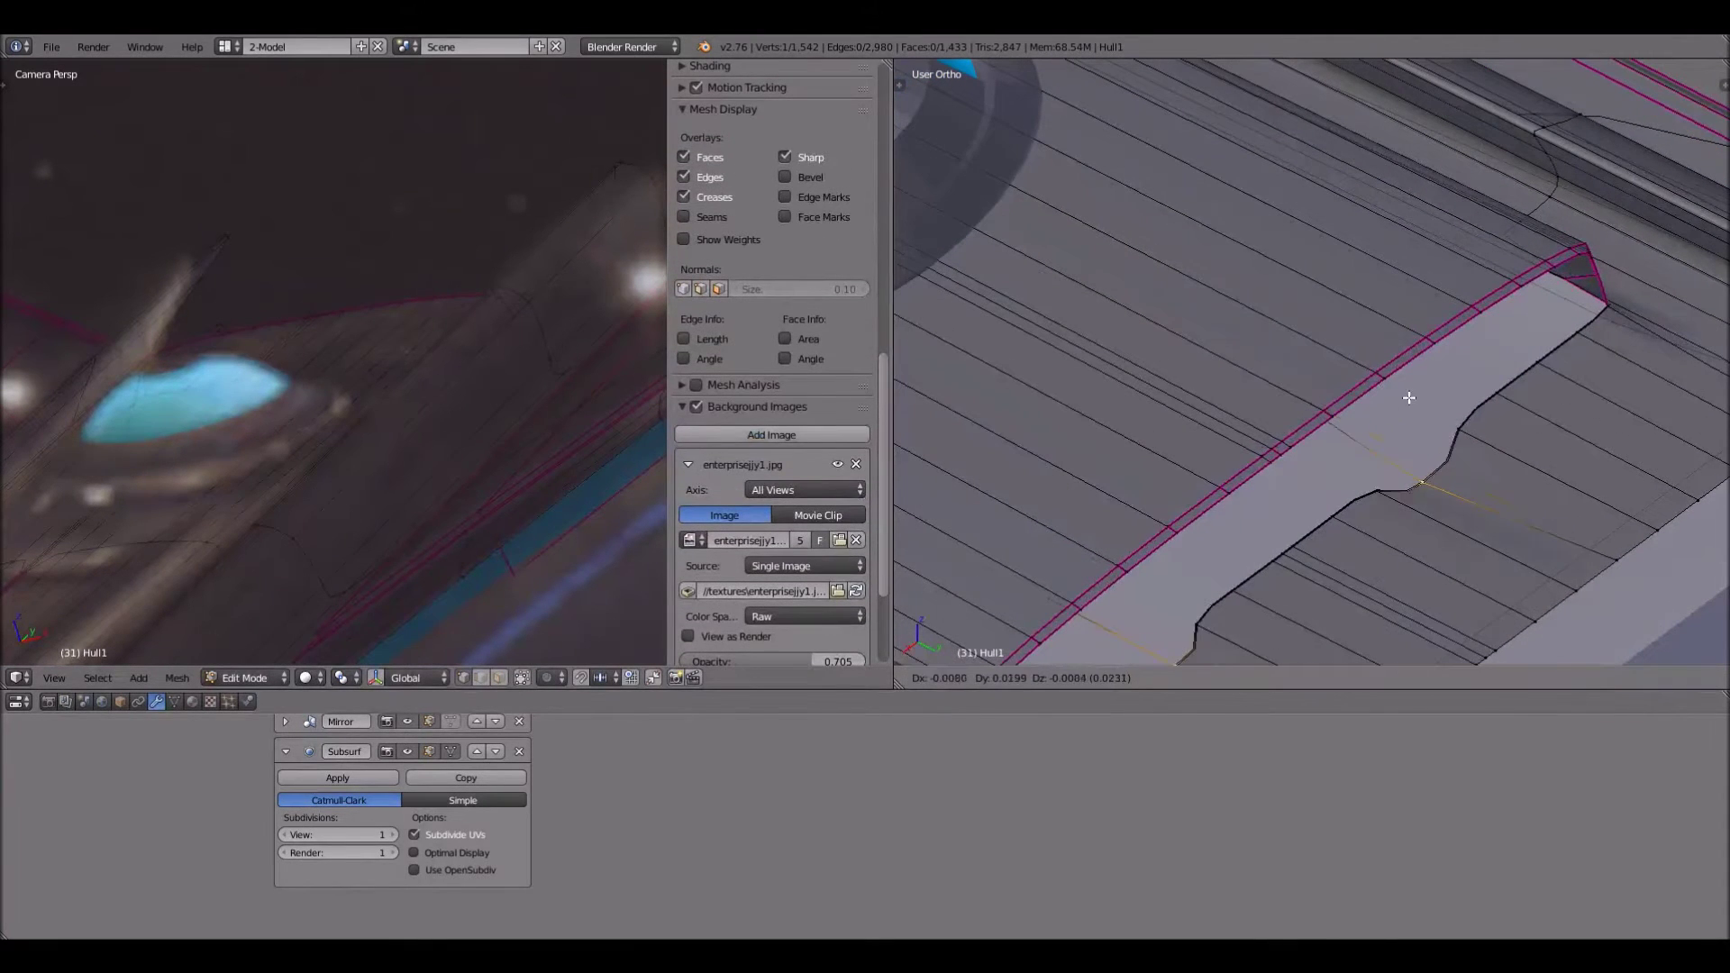
pyautogui.click(1312, 393)
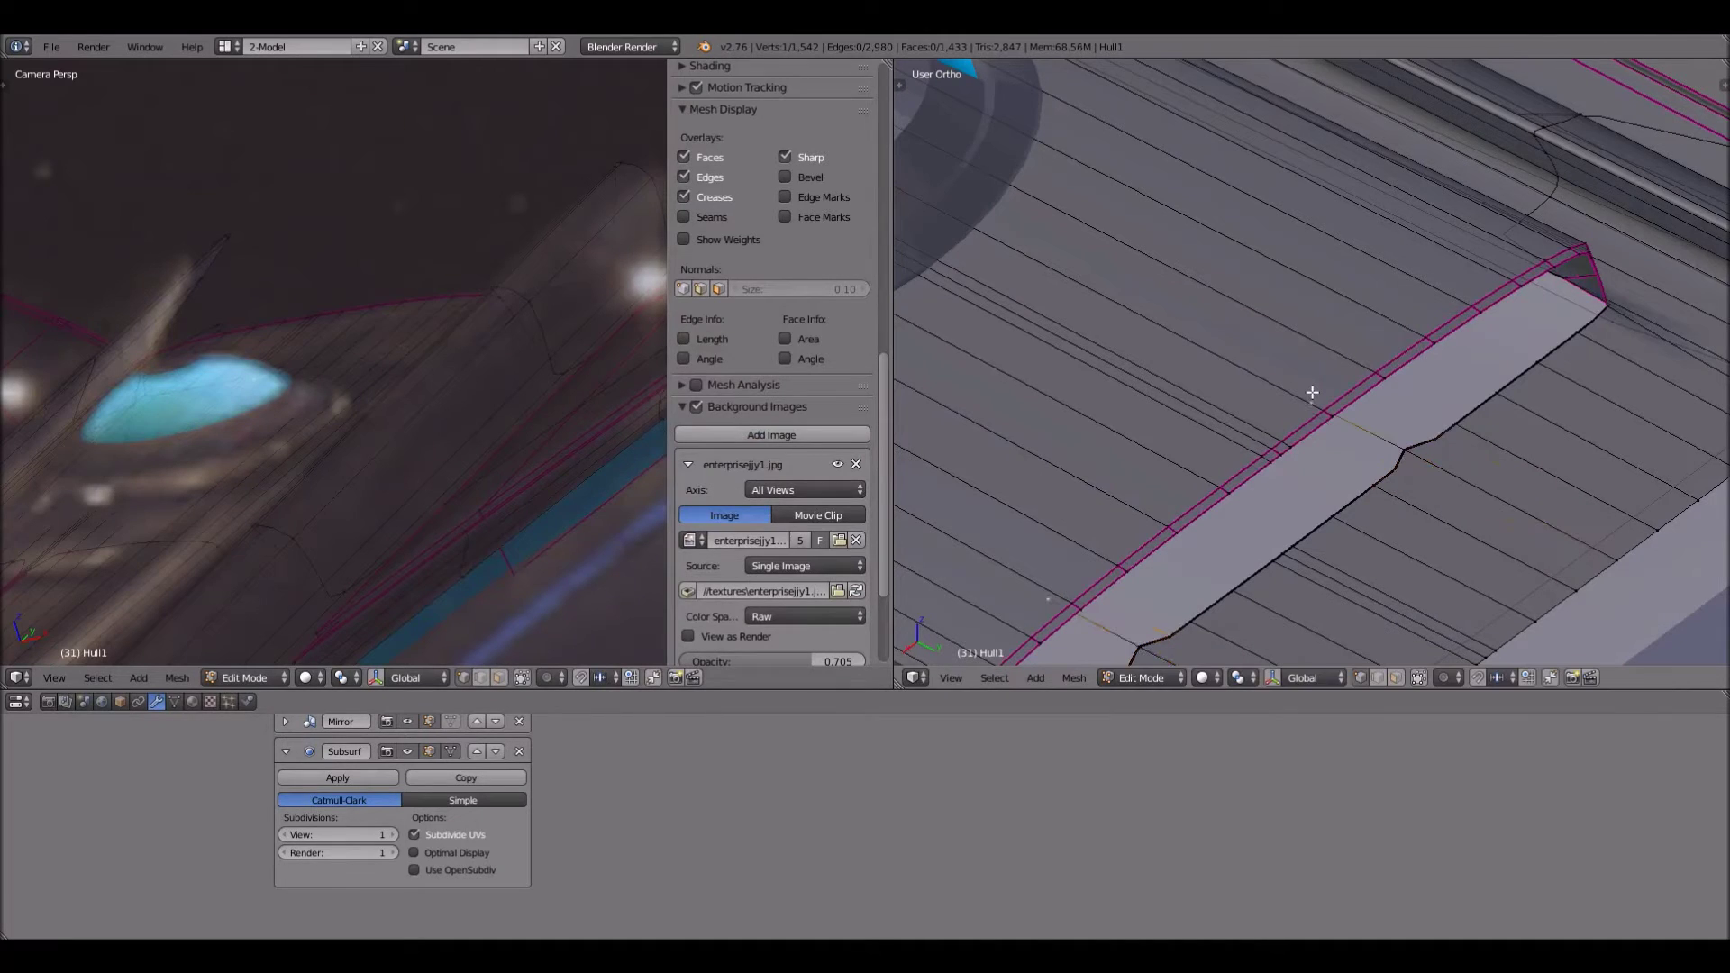
pyautogui.press('x')
pyautogui.click(1271, 393)
# Move the vertex near the outer corner of the deck opening's rear edge
pyautogui.scroll(-3, 1469, 485)
pyautogui.moveTo(1479, 490); pyautogui.dragTo(1068, 426, button='middle')
pyautogui.scroll(1, 982, 420)
pyautogui.rightClick(987, 420)
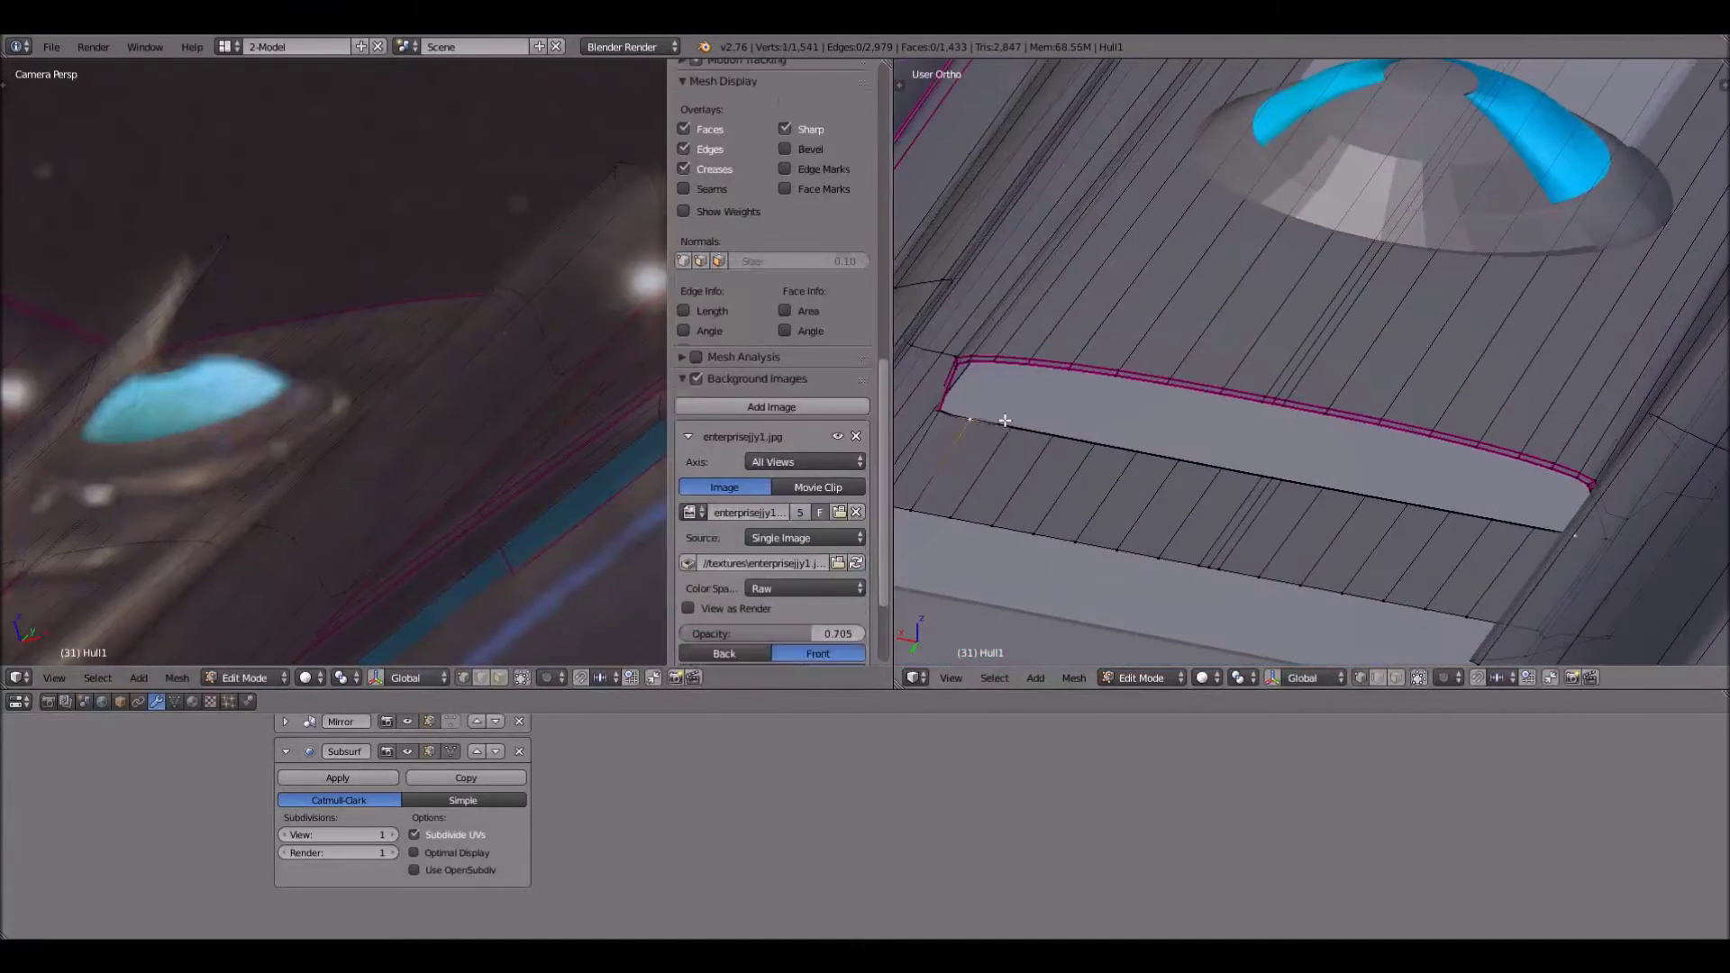
pyautogui.press('g')
pyautogui.click(995, 417)
# Examine the opening's creased front rim and straight rear edge from behind, checking individual vertices near the centreline
pyautogui.keyDown('shift'); pyautogui.moveTo(997, 418); pyautogui.dragTo(1116, 448, button='middle'); pyautogui.keyUp('shift')
pyautogui.moveTo(995, 568); pyautogui.dragTo(982, 570, button='middle')
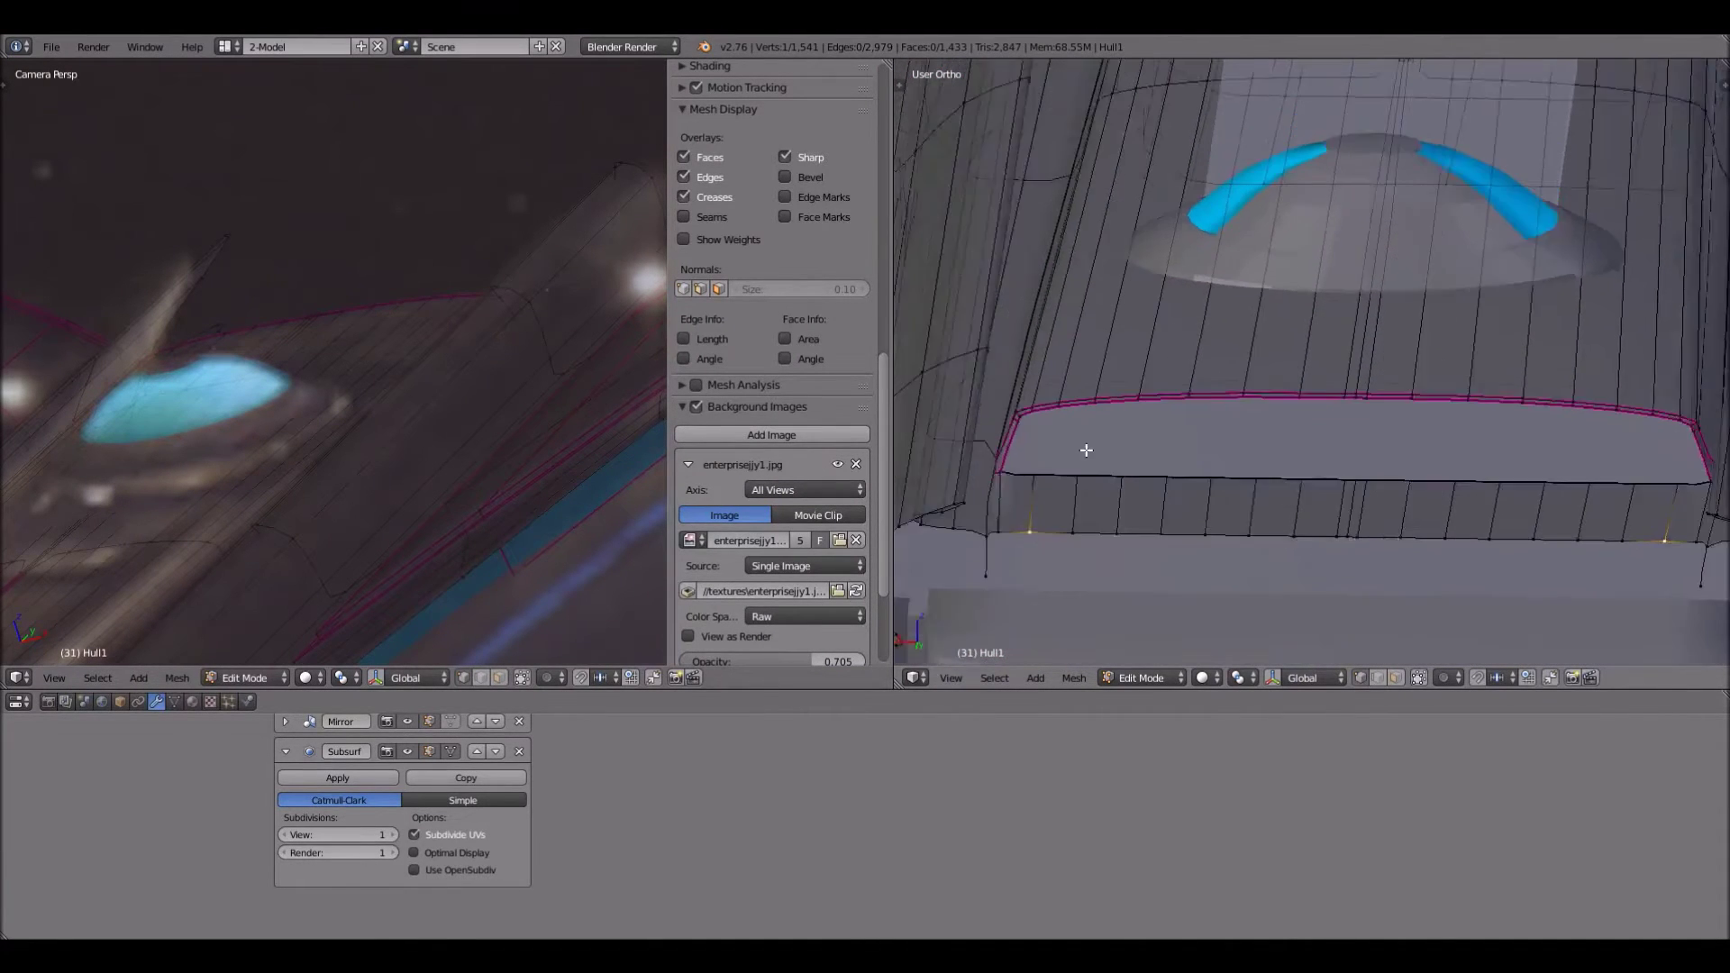
pyautogui.scroll(-1, 1087, 450)
pyautogui.scroll(2, 1157, 493)
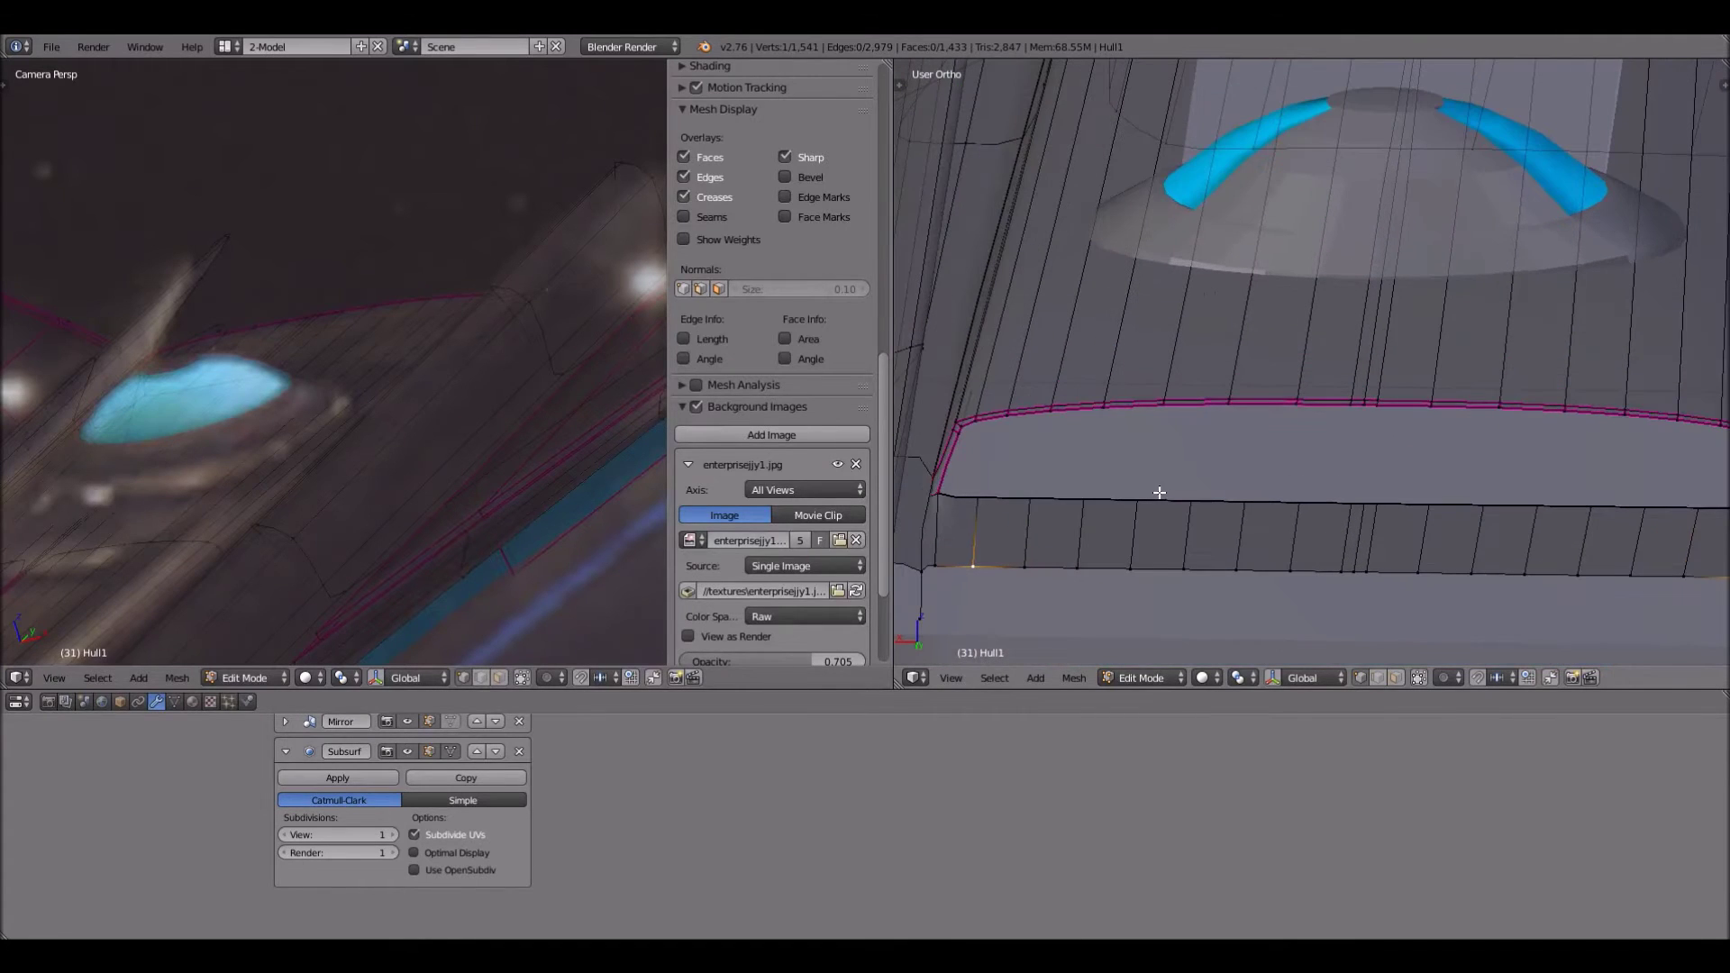
pyautogui.scroll(-1, 1172, 492)
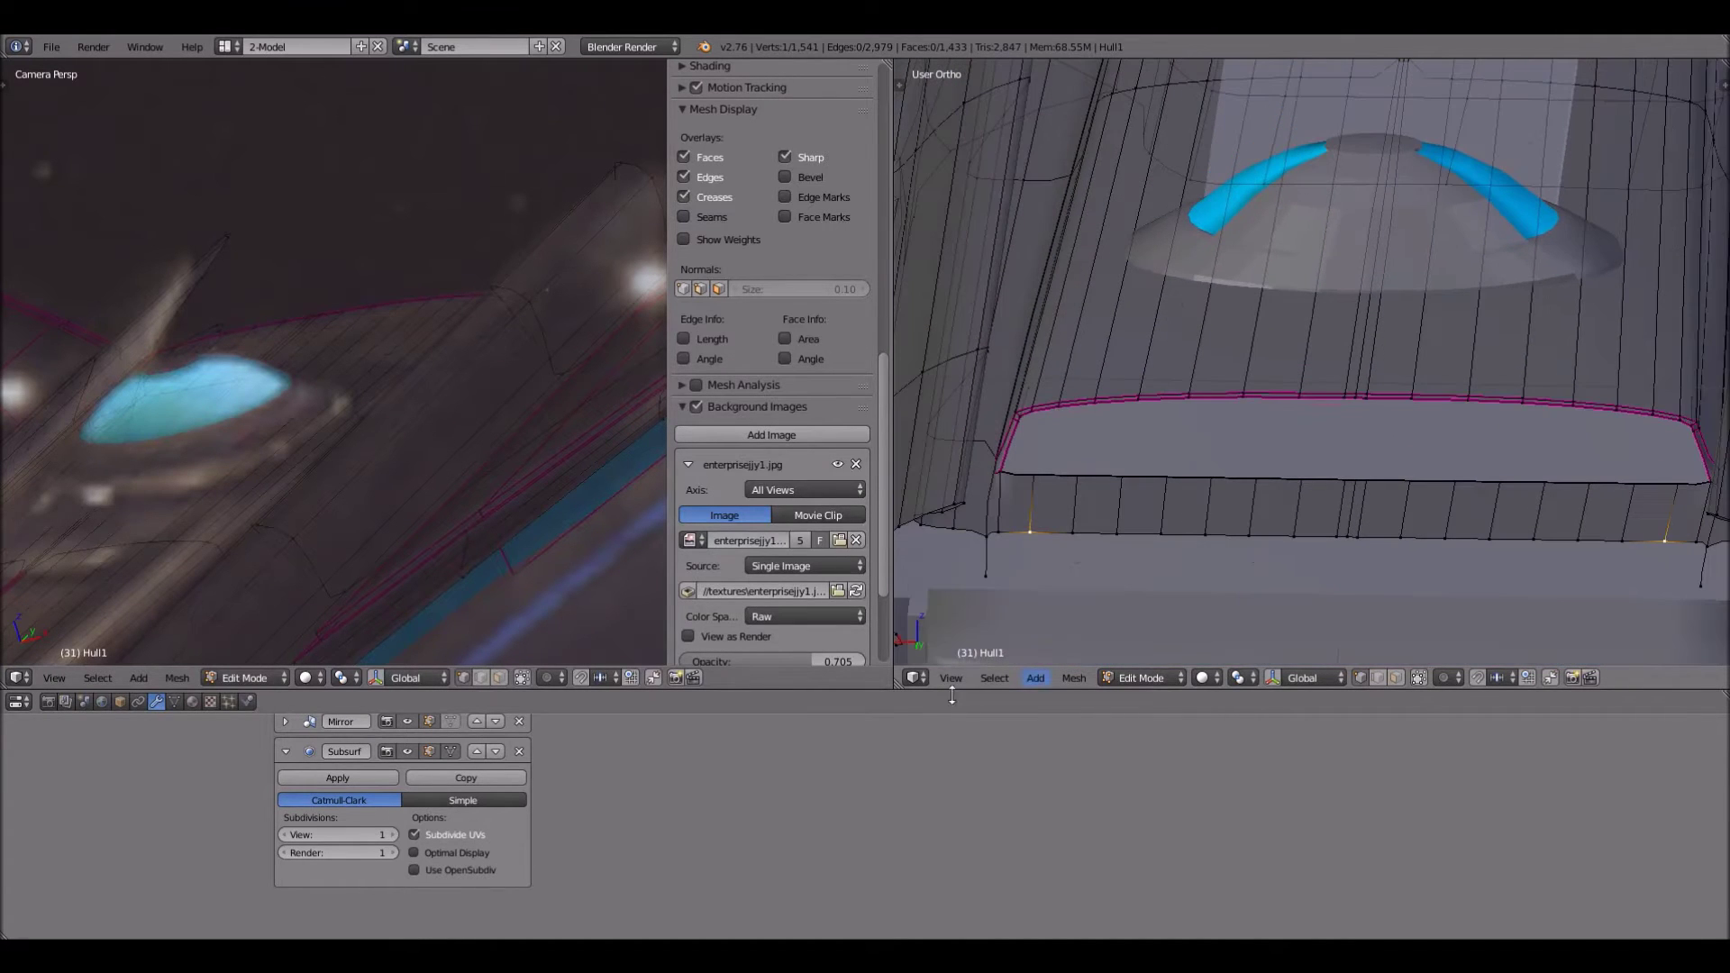
pyautogui.rightClick(1296, 482)
pyautogui.press('a')
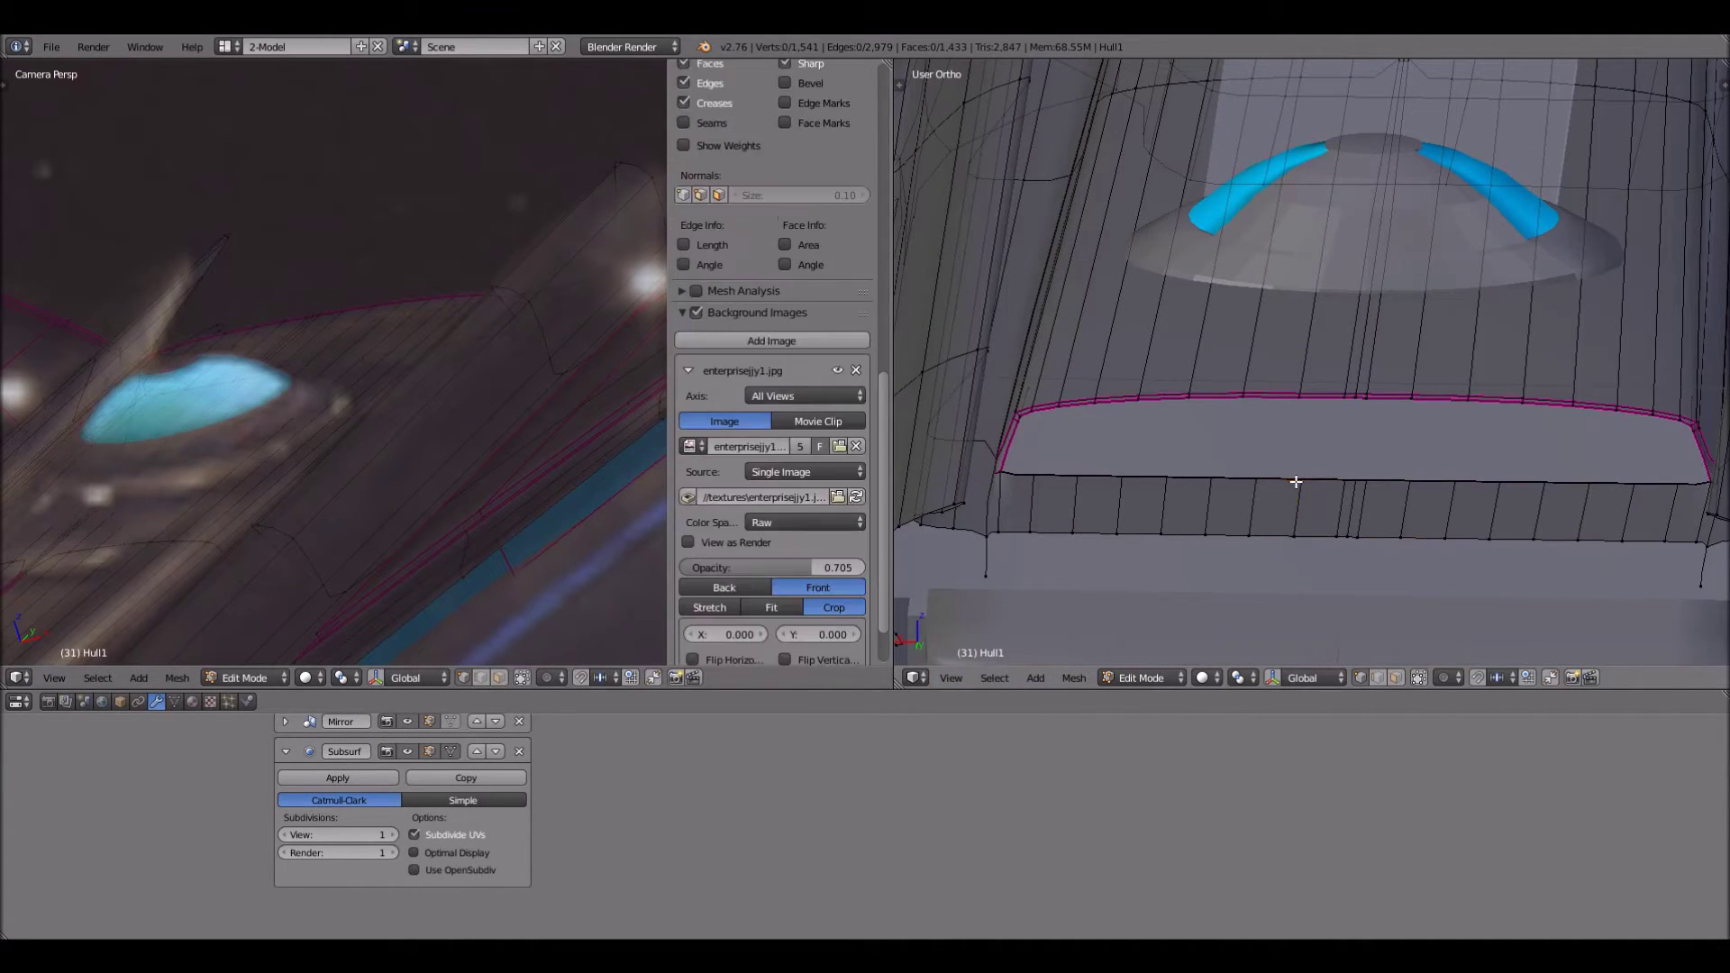
pyautogui.rightClick(1304, 481)
pyautogui.scroll(2, 1309, 481)
pyautogui.scroll(1, 1392, 557)
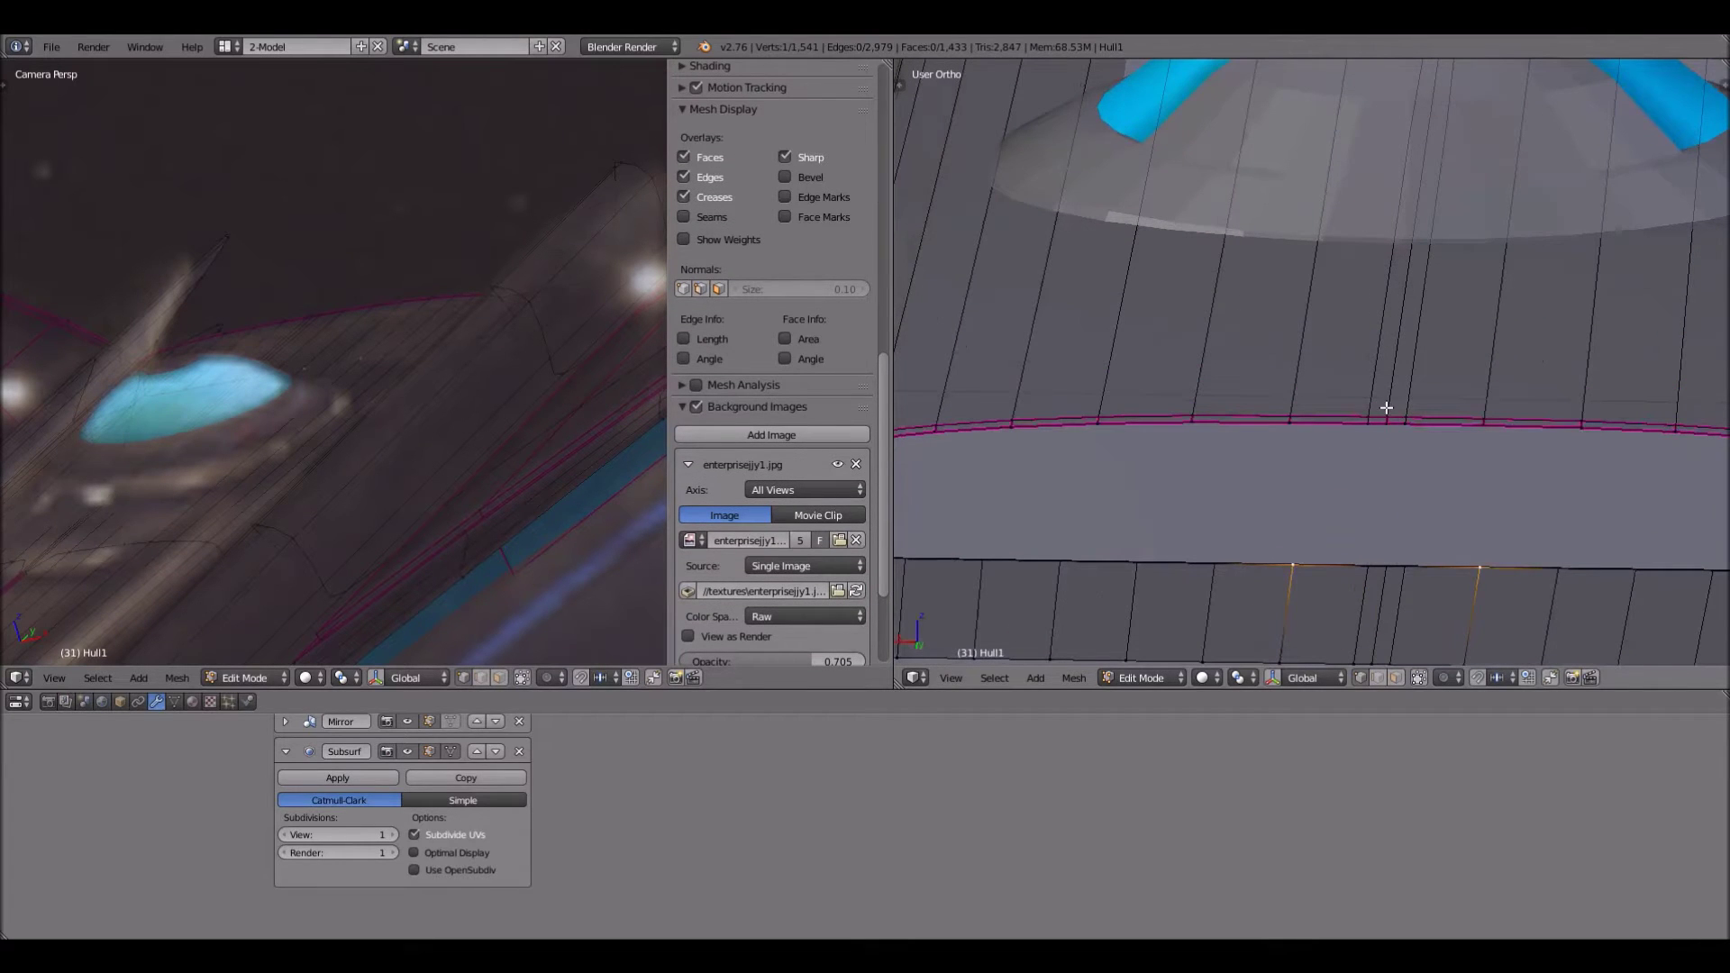
pyautogui.keyDown('shift'); pyautogui.rightClick(1389, 440); pyautogui.keyUp('shift')
pyautogui.rightClick(1388, 437)
pyautogui.keyDown('shift'); pyautogui.rightClick(1388, 559); pyautogui.keyUp('shift')
pyautogui.rightClick(1370, 399)
pyautogui.keyDown('shift'); pyautogui.rightClick(1390, 399); pyautogui.keyUp('shift')
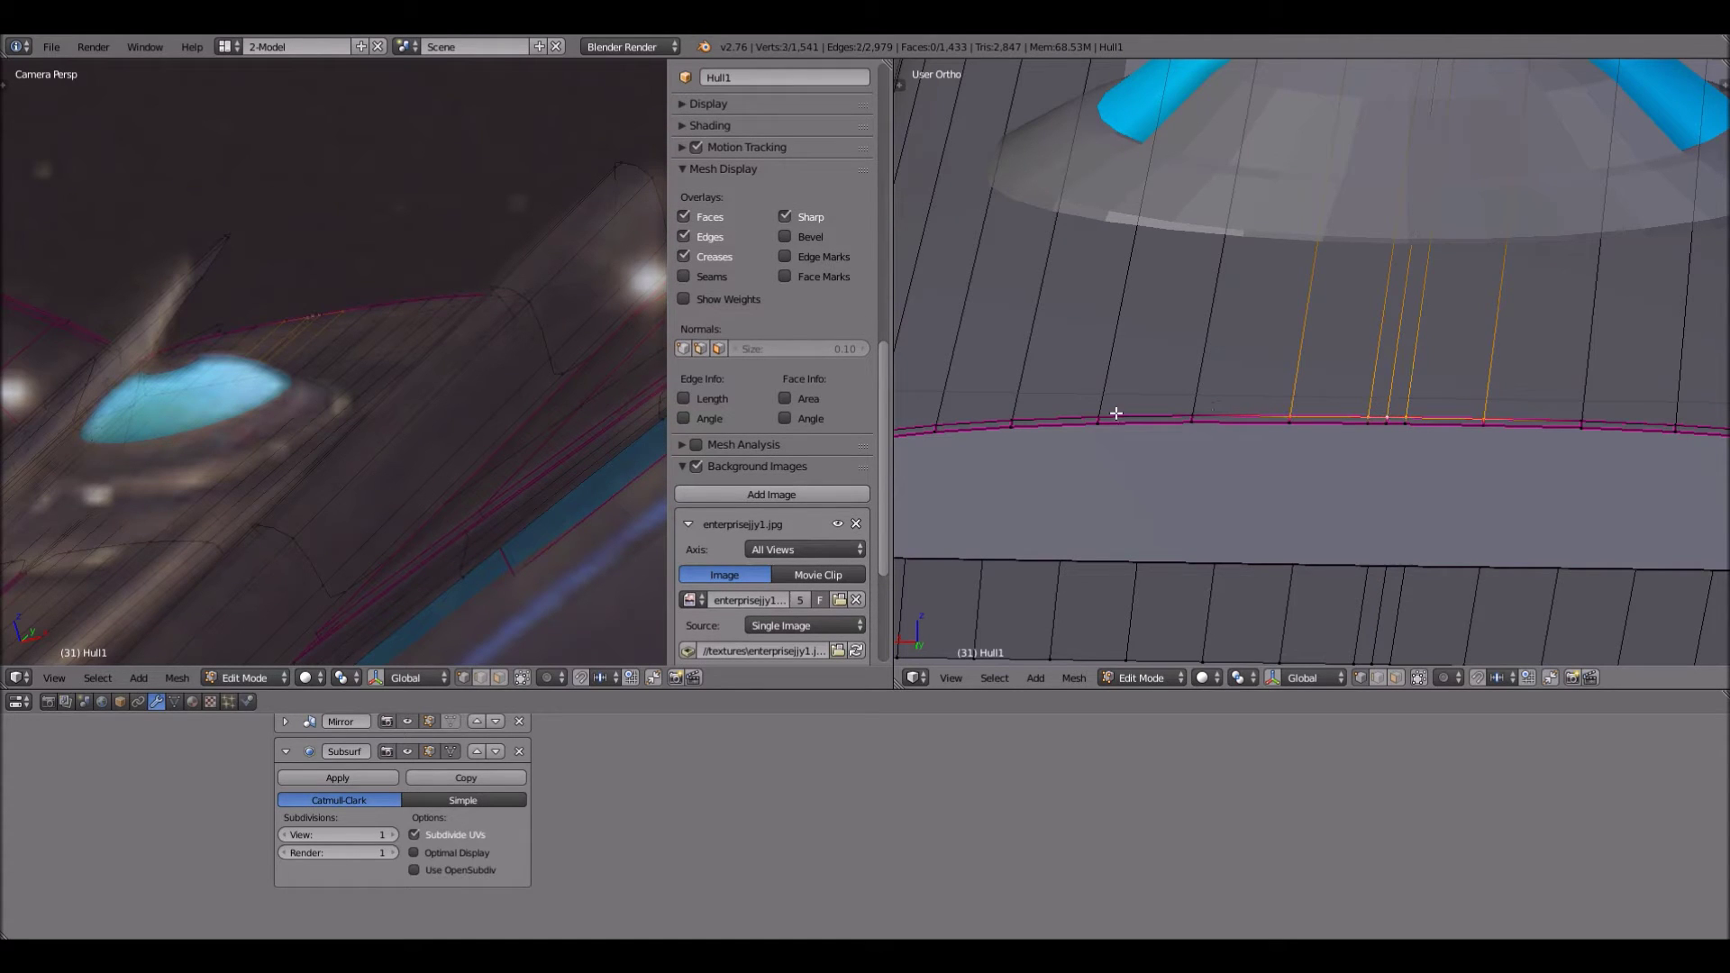
pyautogui.press('a')
# Merge the doubled rim vertices At Last, for the centreline pair and the adjacent pair
pyautogui.scroll(1, 1391, 427)
pyautogui.rightClick(1398, 427)
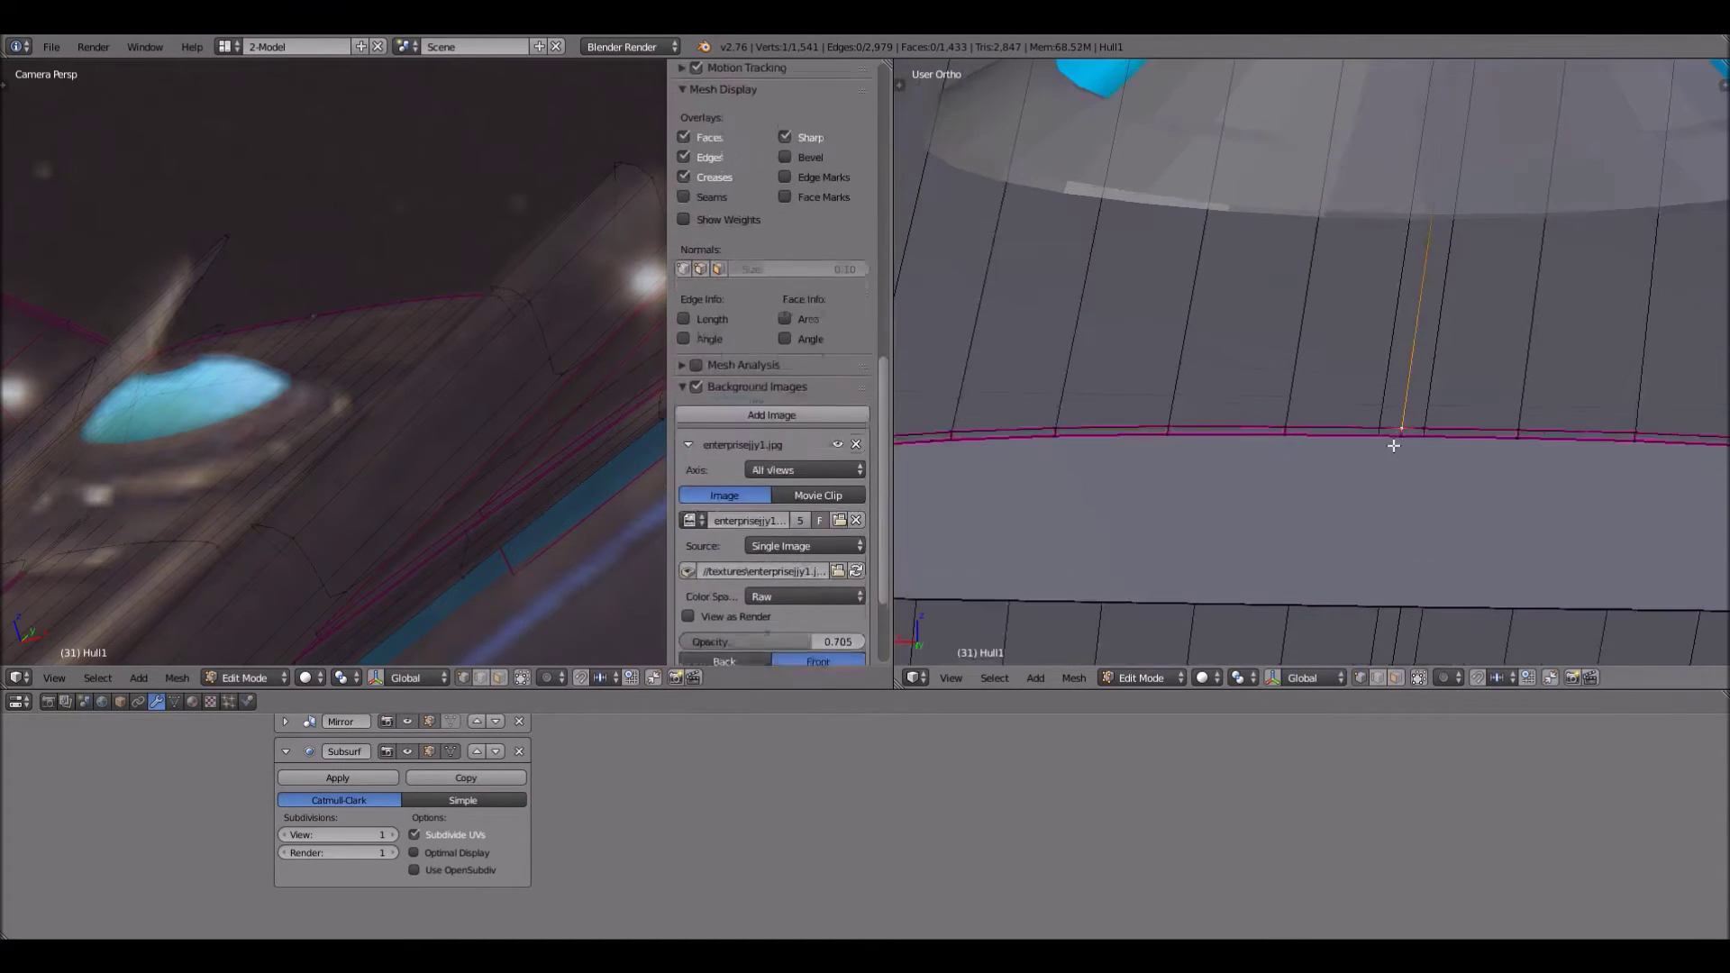
pyautogui.keyDown('shift'); pyautogui.rightClick(1396, 442); pyautogui.keyUp('shift')
pyautogui.hotkey('alt', 'm')
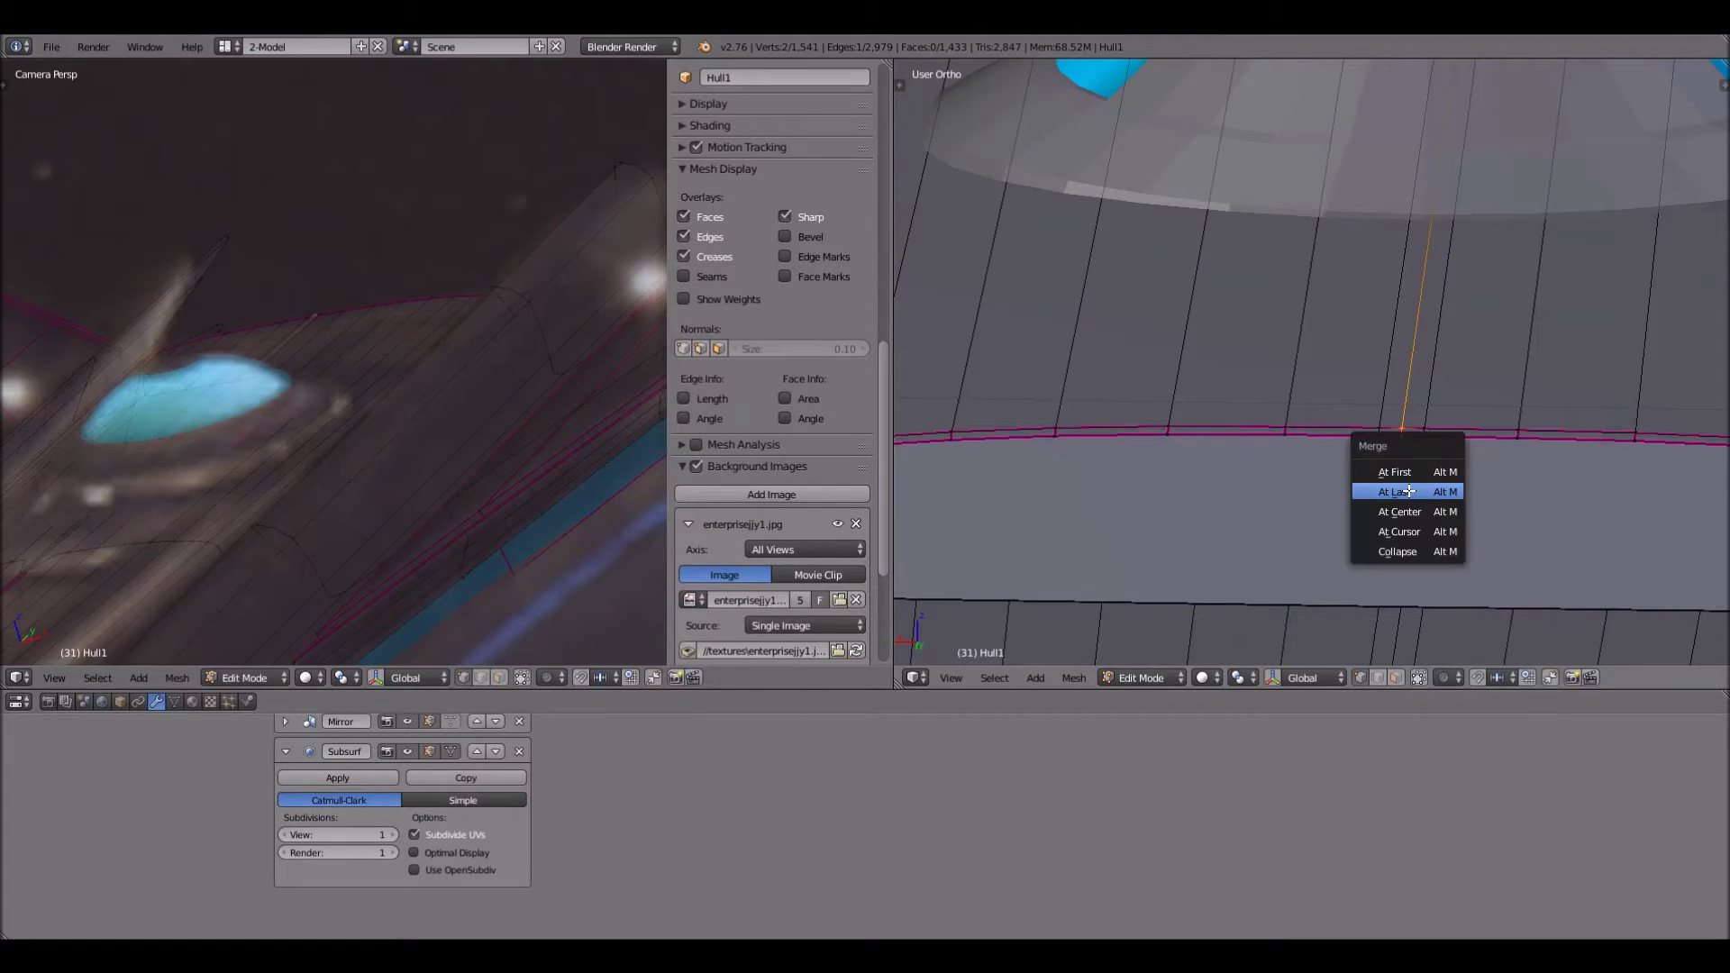
pyautogui.click(1408, 491)
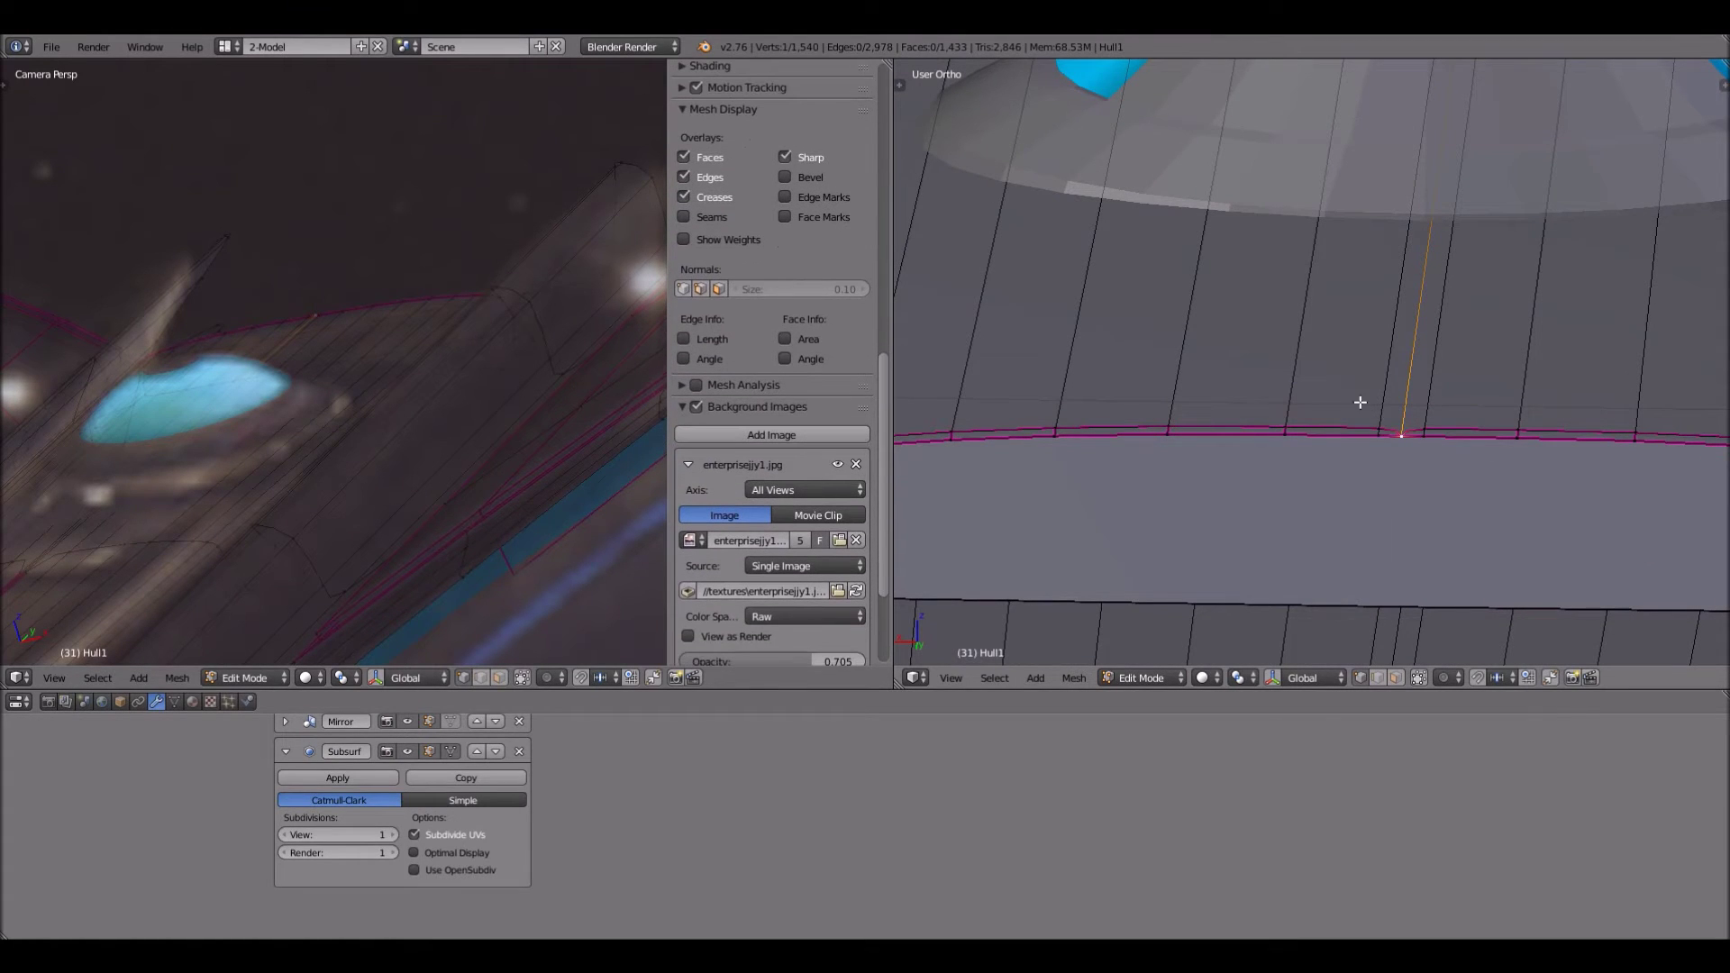
pyautogui.rightClick(1360, 444)
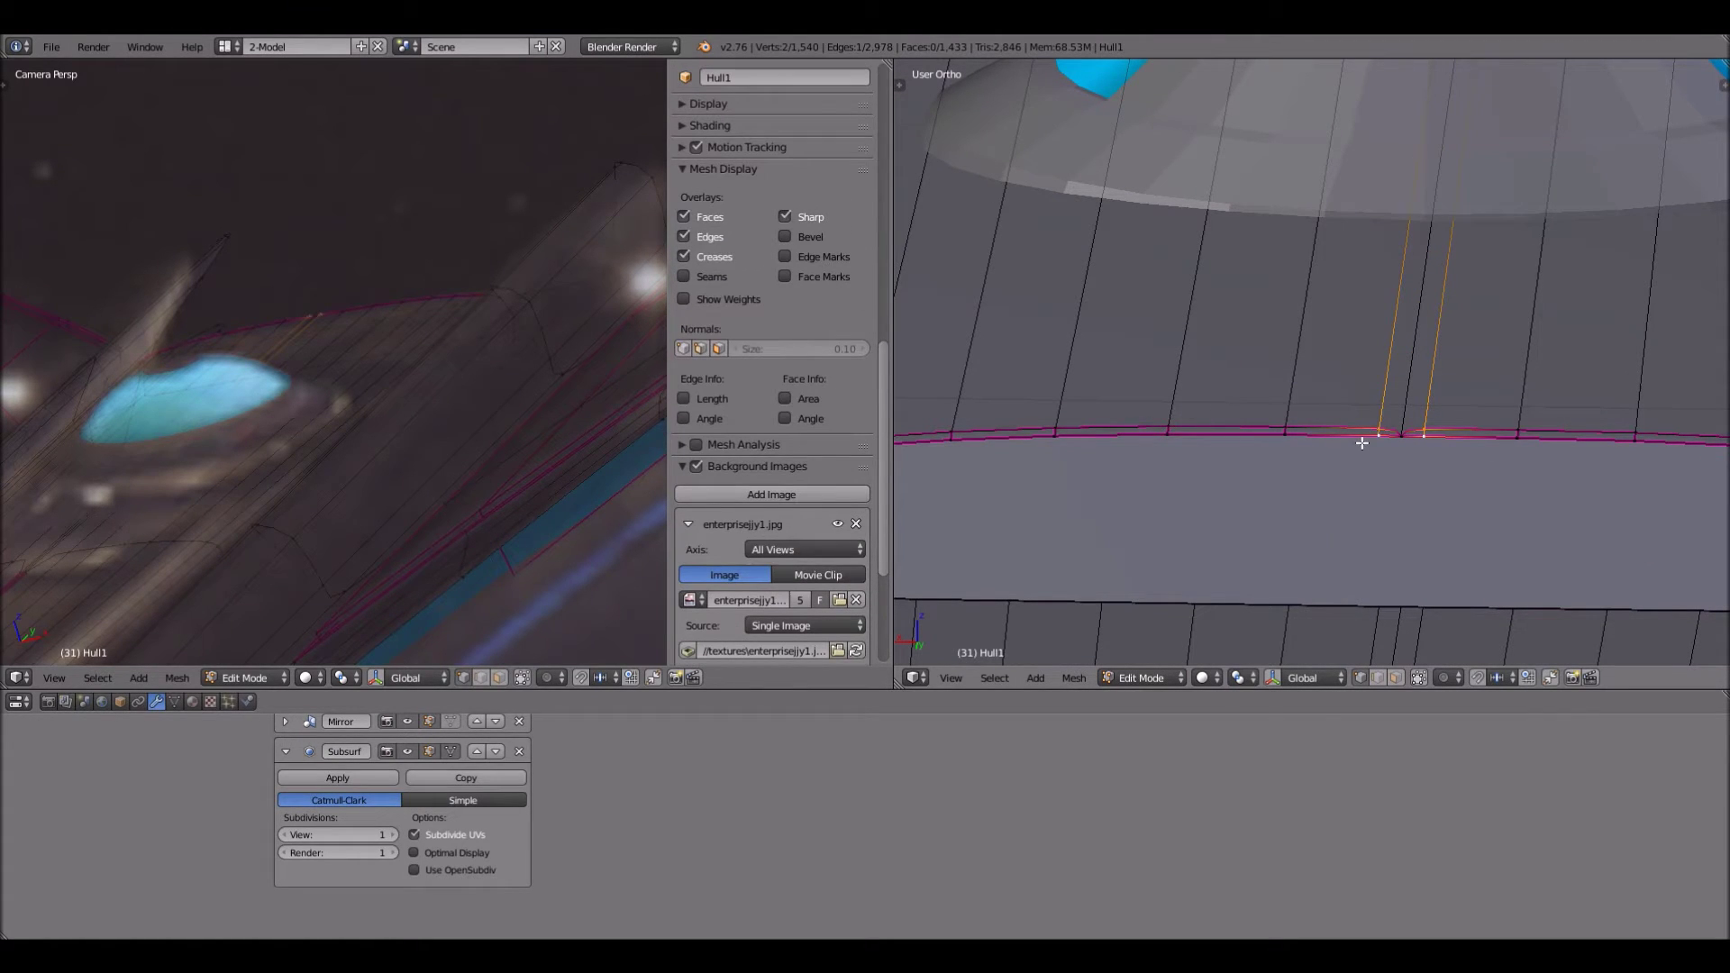
pyautogui.hotkey('alt', 'm')
pyautogui.click(1362, 442)
# Merge the next three pairs of doubled rim vertices At Last, working outward from the centre
pyautogui.rightClick(1293, 433)
pyautogui.keyDown('shift'); pyautogui.rightClick(1296, 437); pyautogui.keyUp('shift')
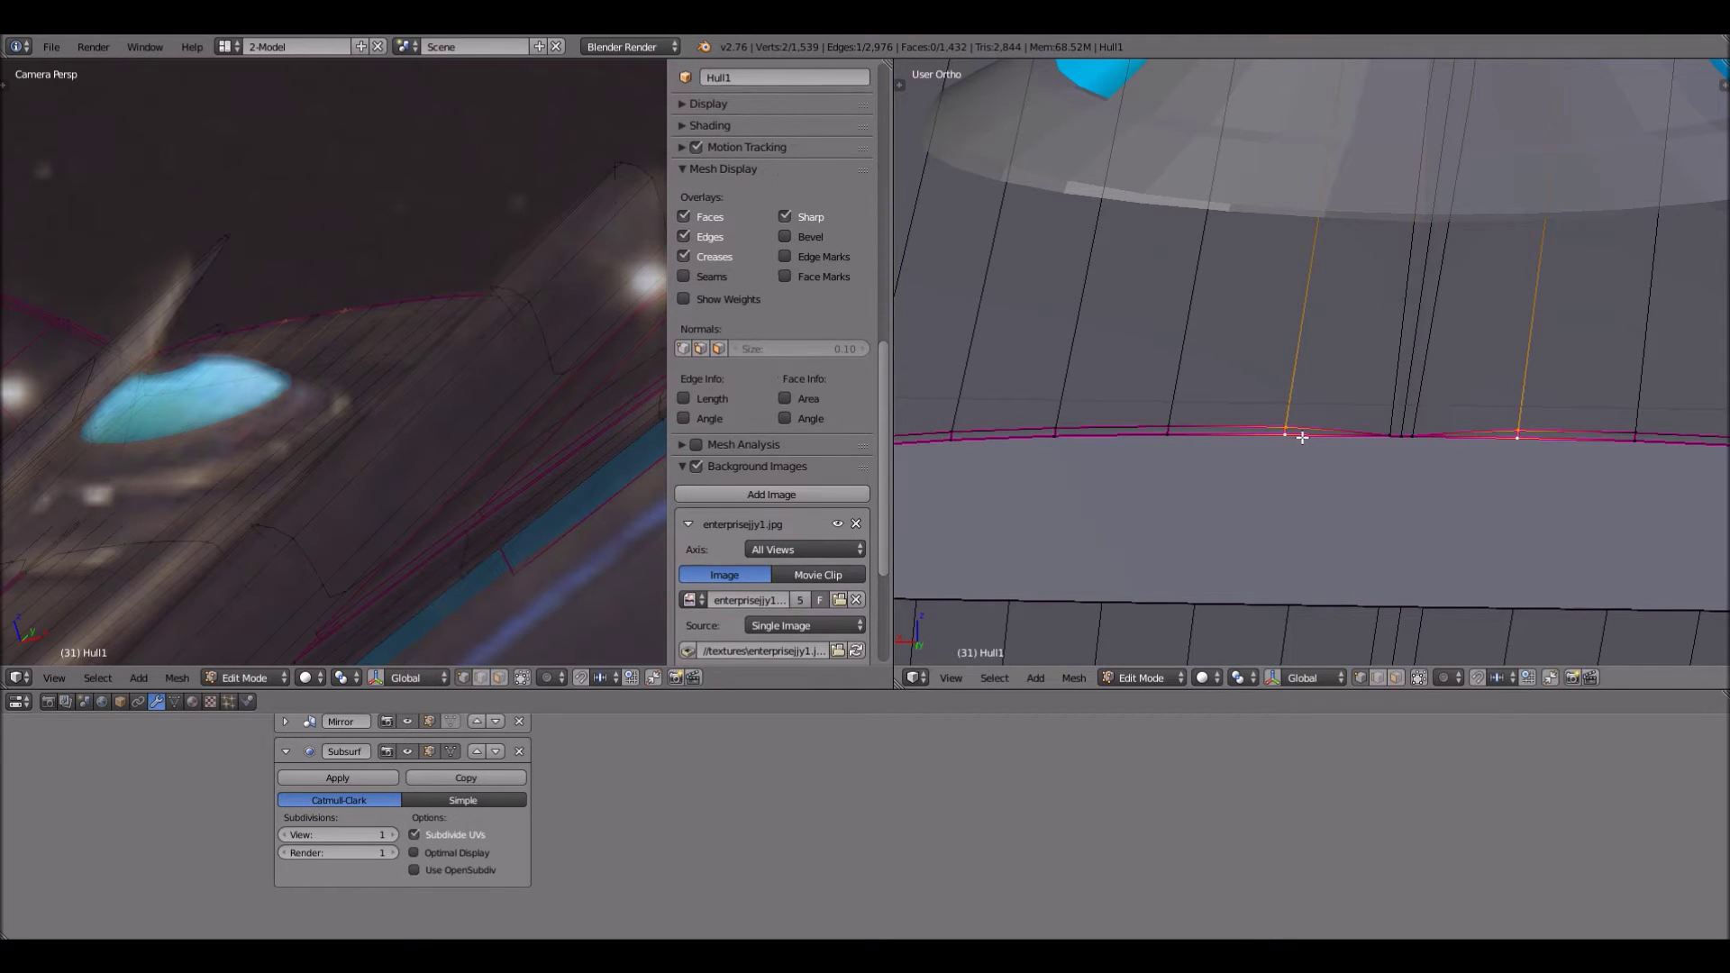
pyautogui.hotkey('alt', 'm')
pyautogui.click(1301, 437)
pyautogui.rightClick(1171, 423)
pyautogui.keyDown('shift'); pyautogui.rightClick(1171, 446); pyautogui.keyUp('shift')
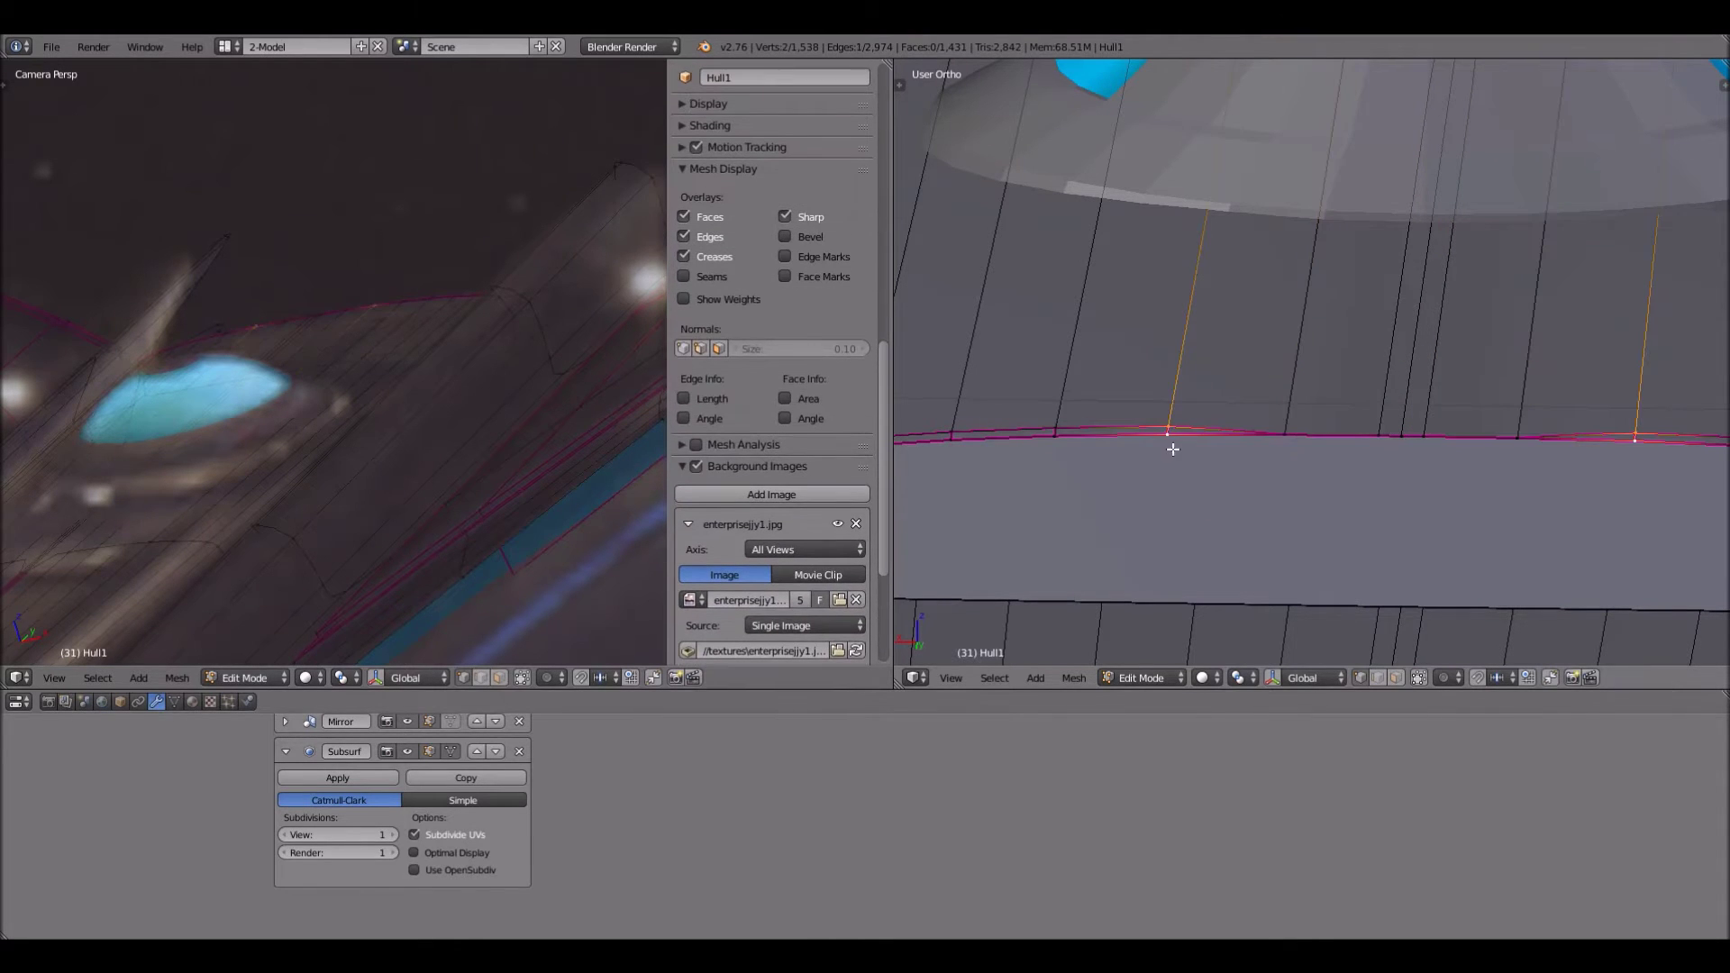
pyautogui.hotkey('alt', 'm')
pyautogui.click(1173, 448)
pyautogui.rightClick(1060, 435)
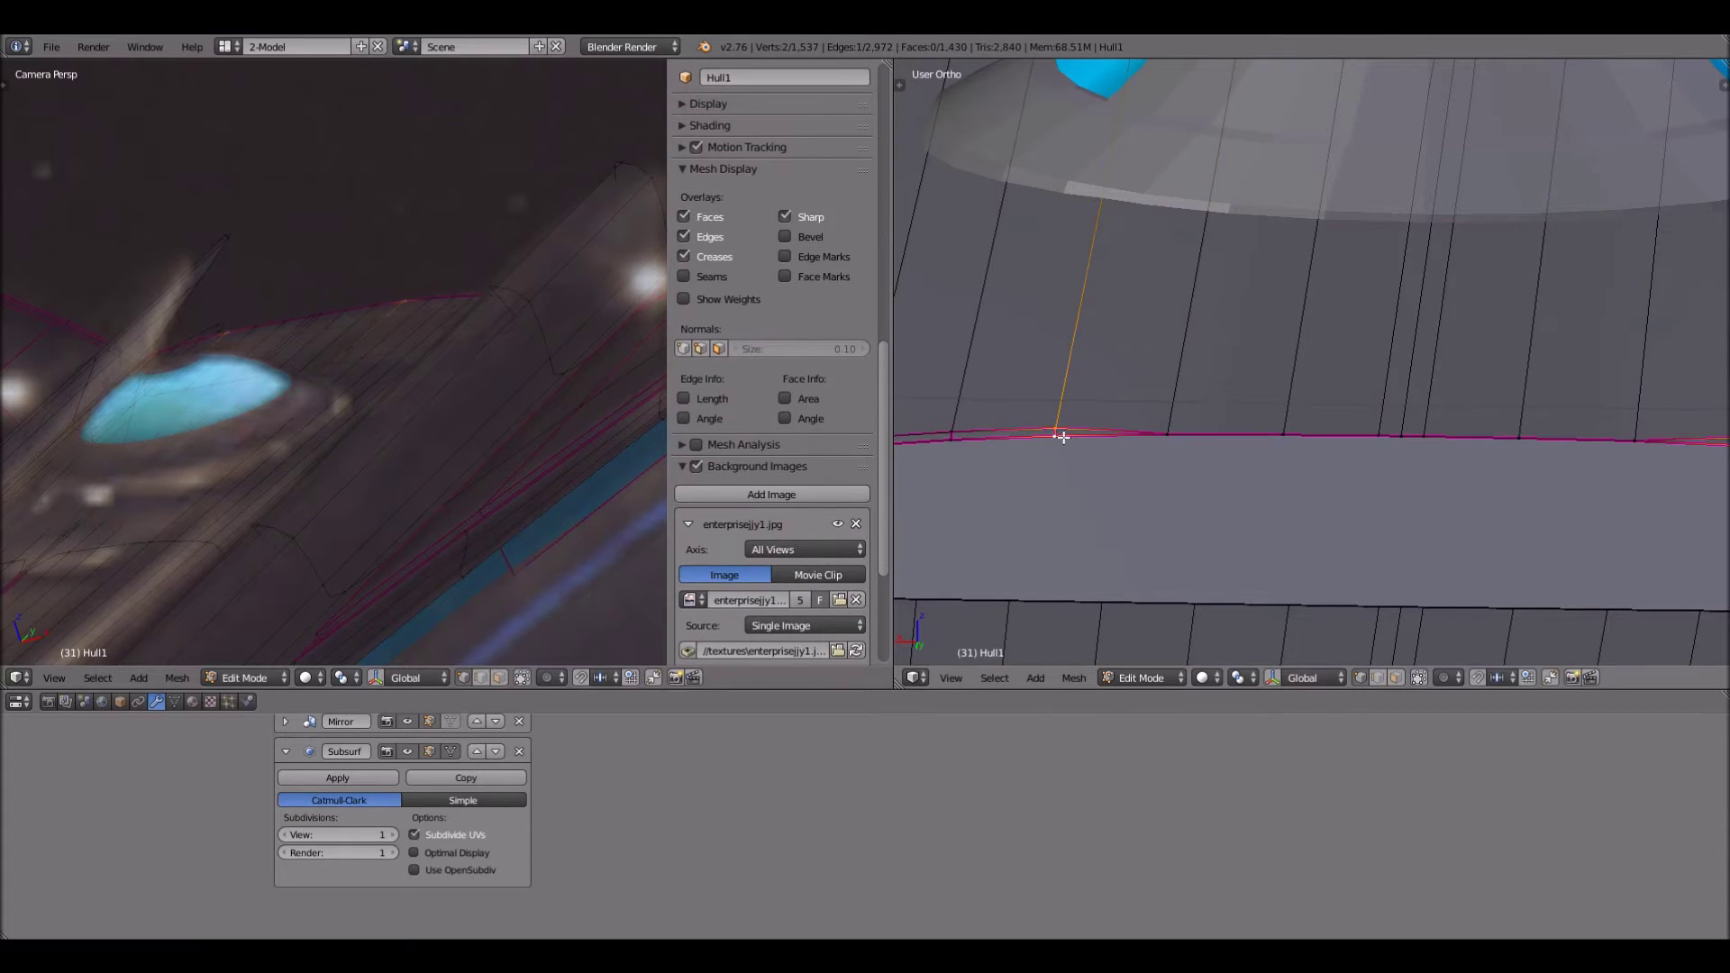
pyautogui.hotkey('alt', 'm')
pyautogui.click(1040, 441)
pyautogui.keyDown('shift'); pyautogui.moveTo(1011, 489); pyautogui.dragTo(1217, 476, button='middle'); pyautogui.keyUp('shift')
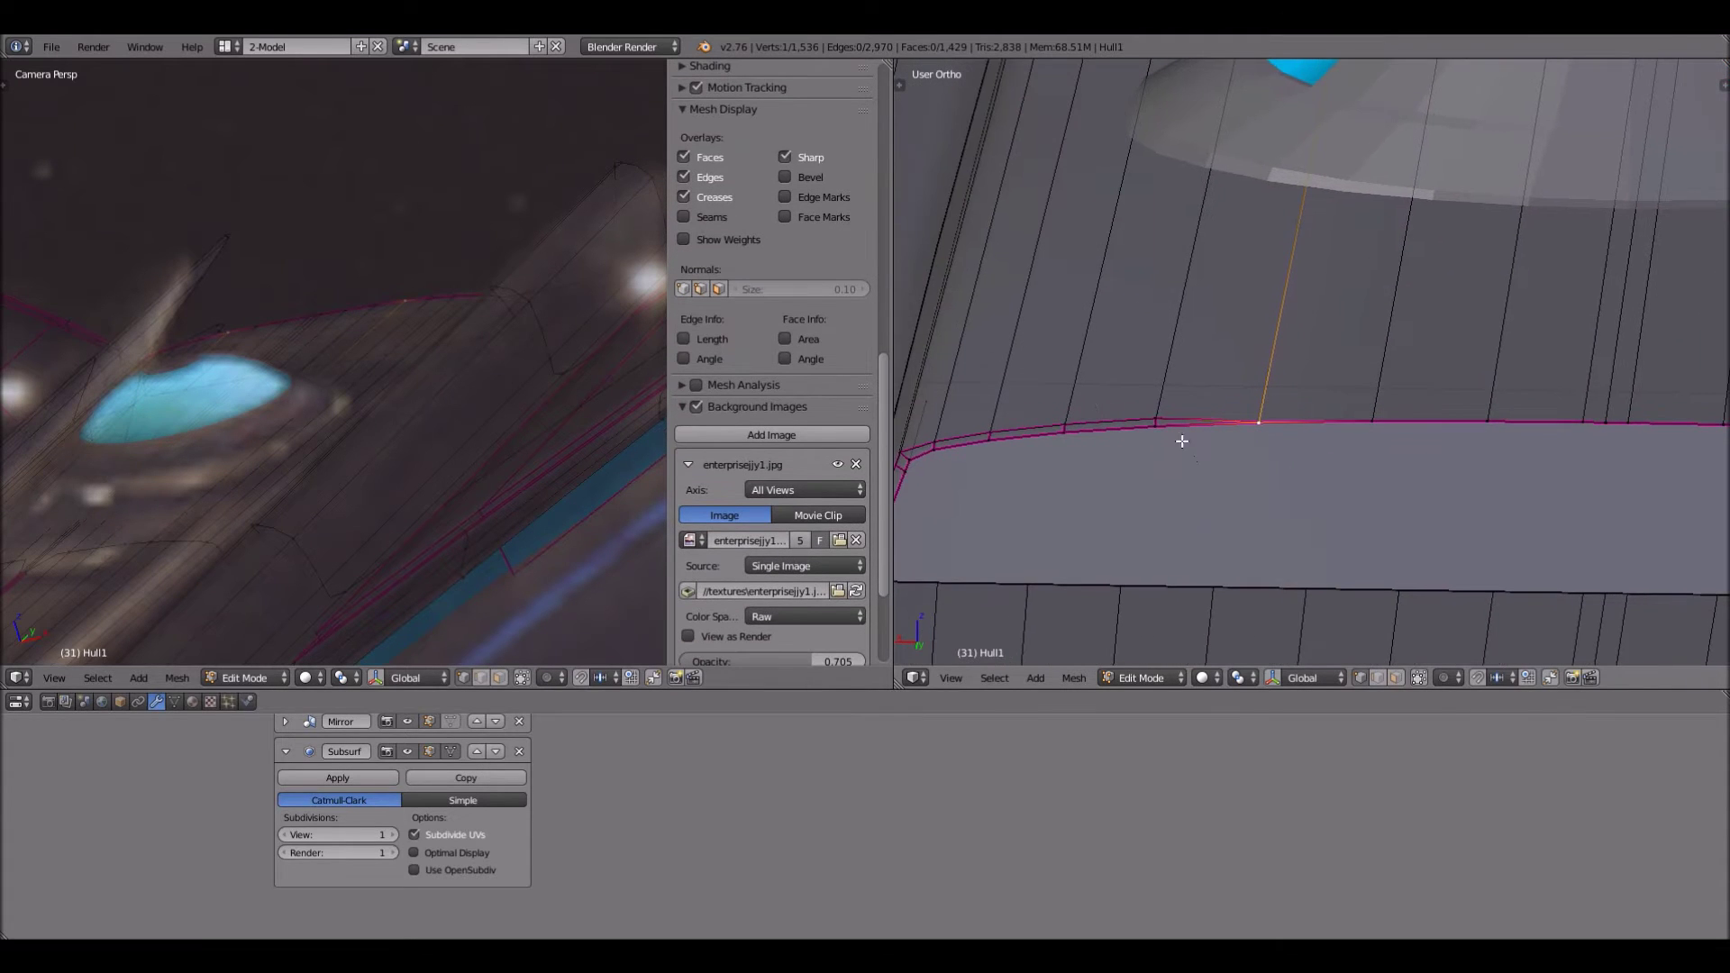
# Merge two more neighbouring pairs of doubled vertices on the opening's front rim At Last, working toward its outer corner
pyautogui.keyDown('shift'); pyautogui.rightClick(1139, 436); pyautogui.keyUp('shift')
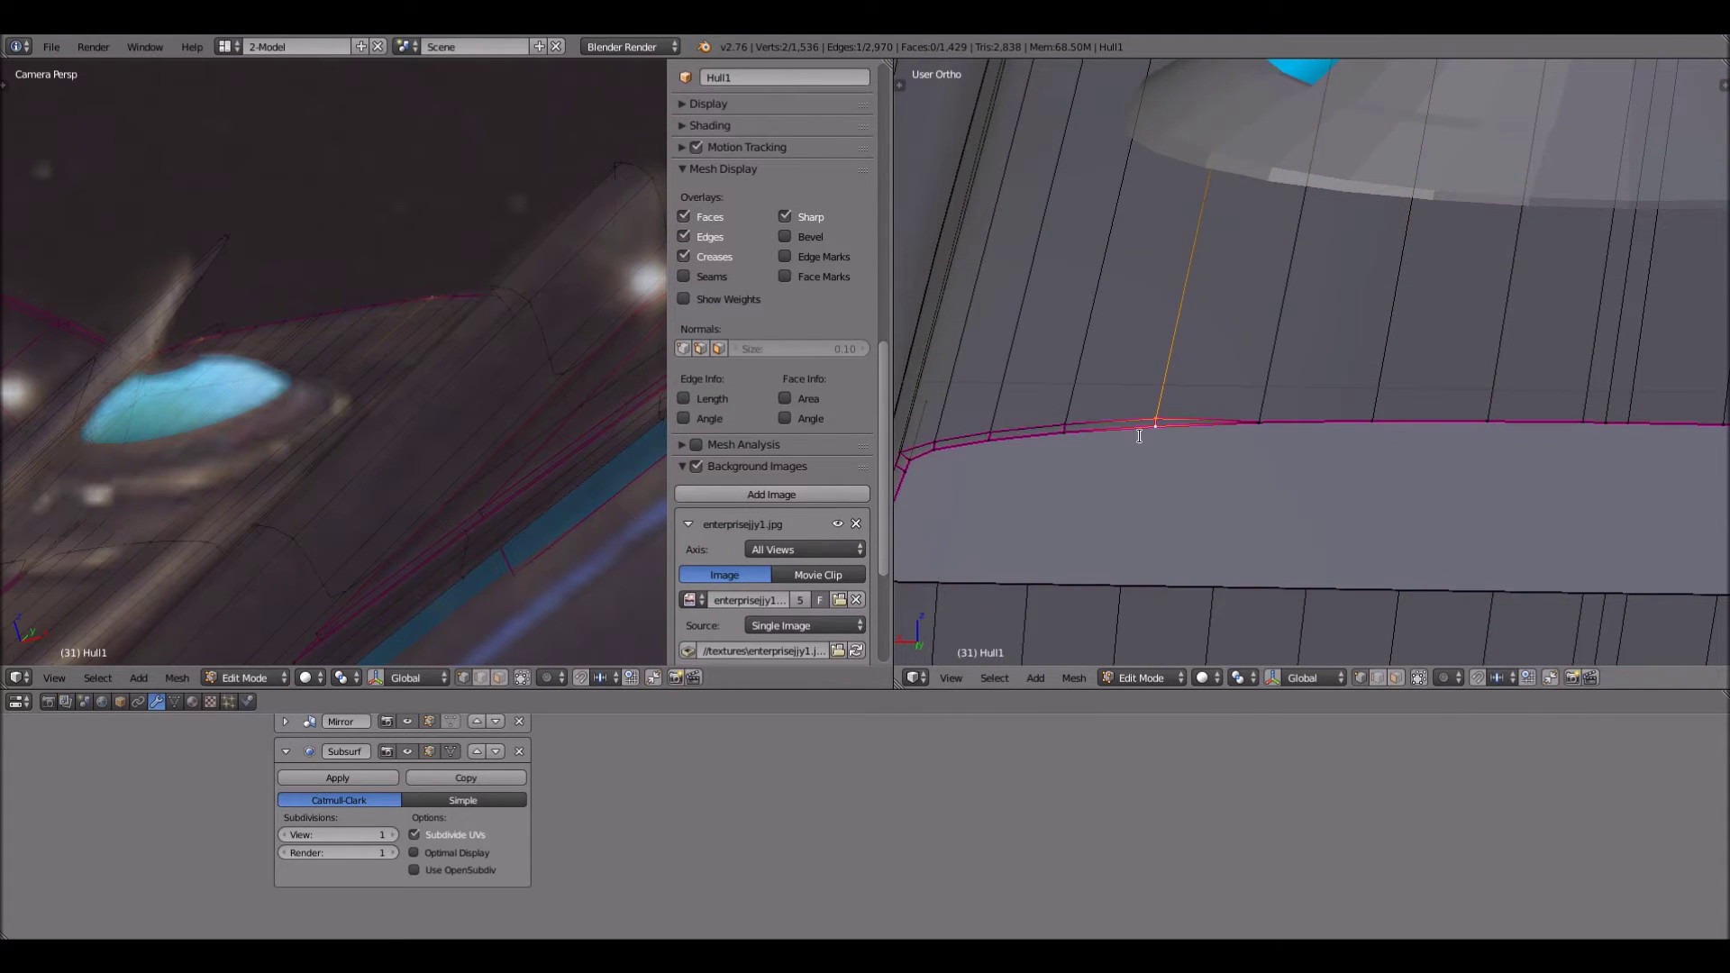
pyautogui.press('space')
pyautogui.press('Escape')
pyautogui.hotkey('alt', 'm')
pyautogui.click(1158, 443)
pyautogui.rightClick(1069, 416)
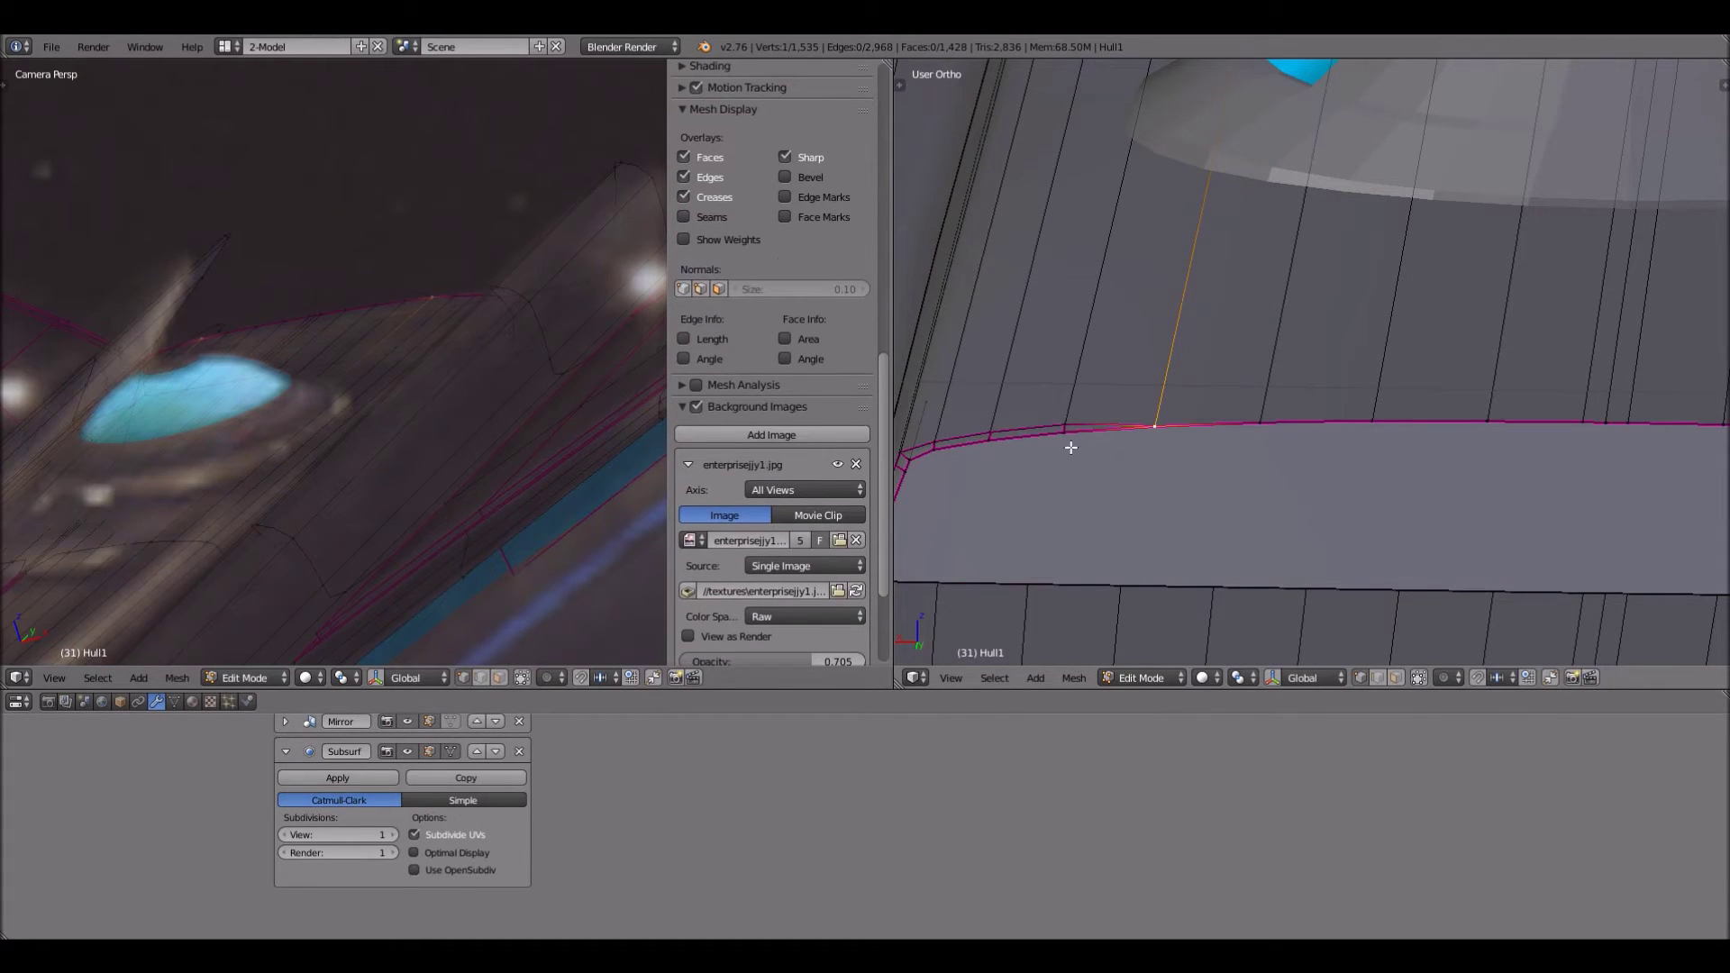
pyautogui.keyDown('shift'); pyautogui.rightClick(1070, 447); pyautogui.keyUp('shift')
pyautogui.hotkey('alt', 'm')
pyautogui.click(993, 449)
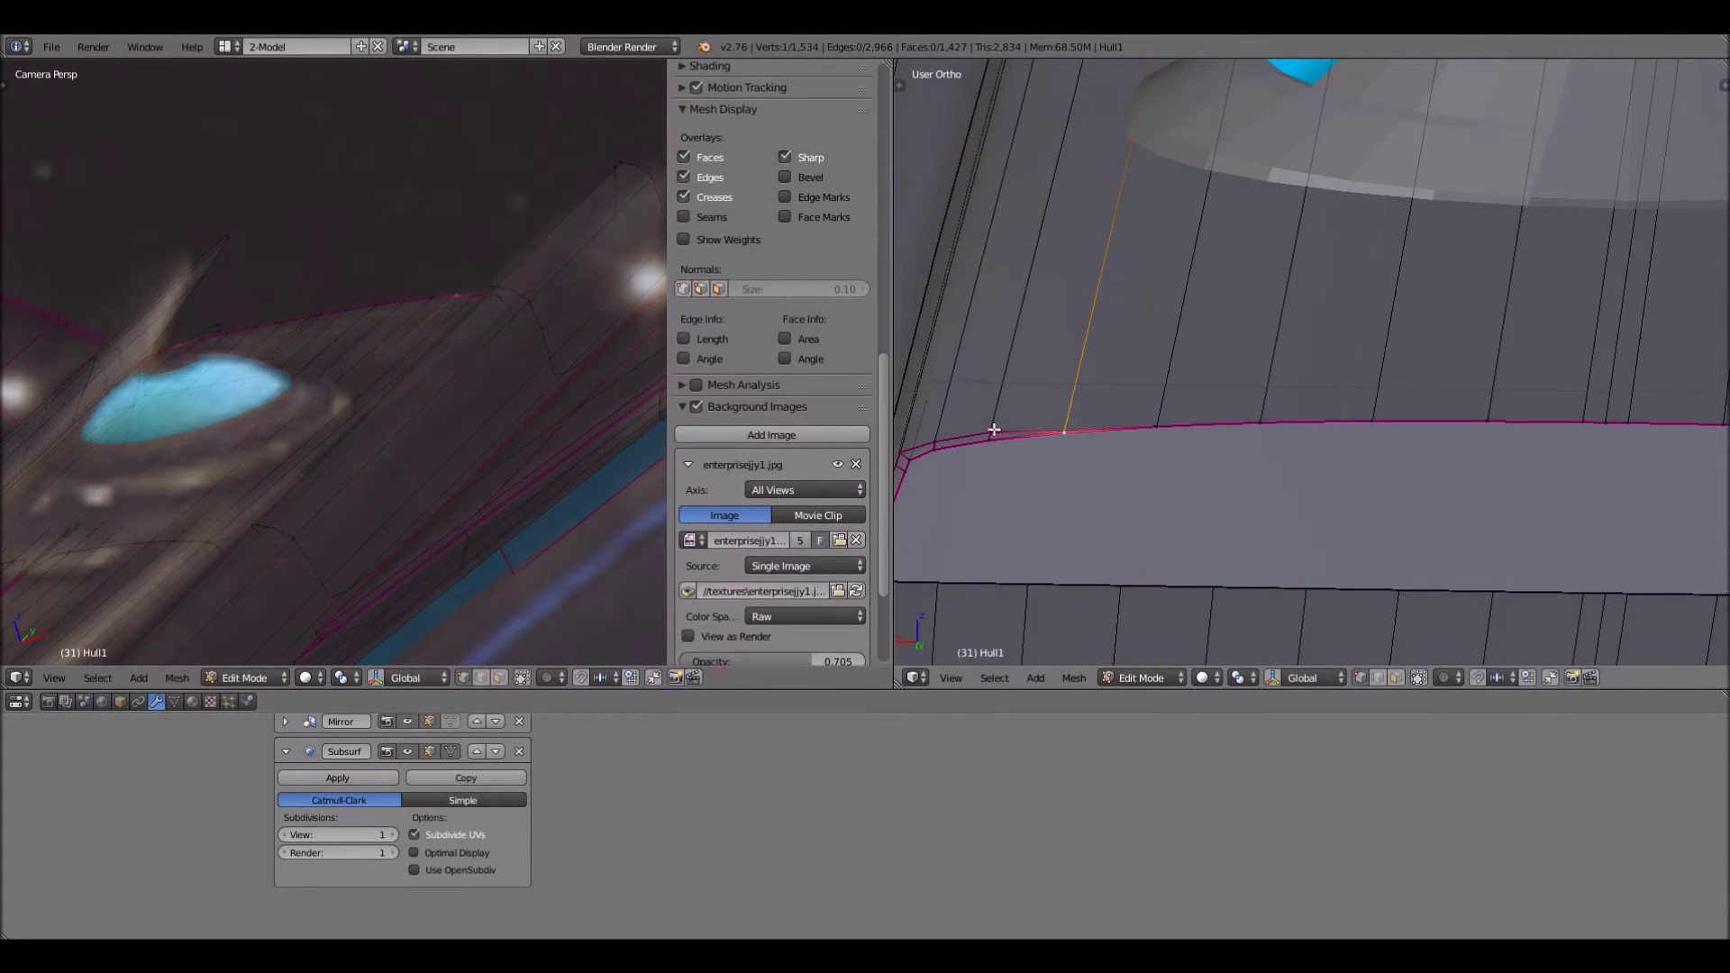
# Merge the final two doubled vertex pairs on the front rim before the outer corner At Last
pyautogui.hotkey('alt', 'm')
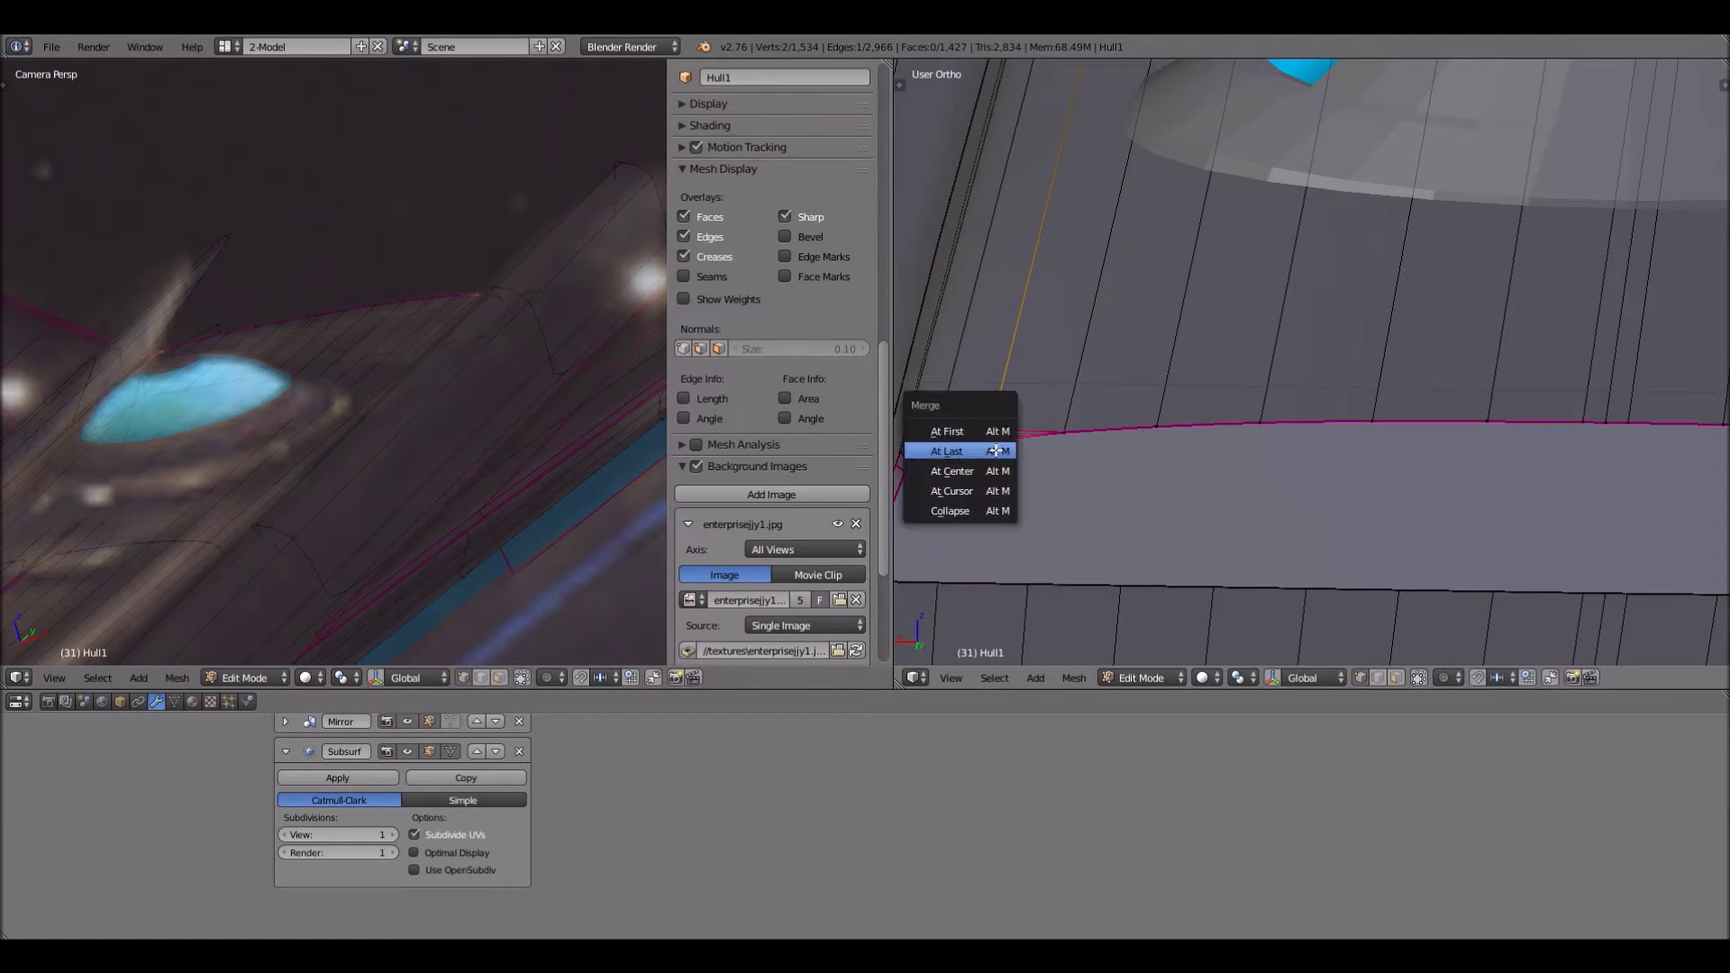
pyautogui.click(944, 435)
pyautogui.keyDown('shift'); pyautogui.click(944, 448); pyautogui.keyUp('shift')
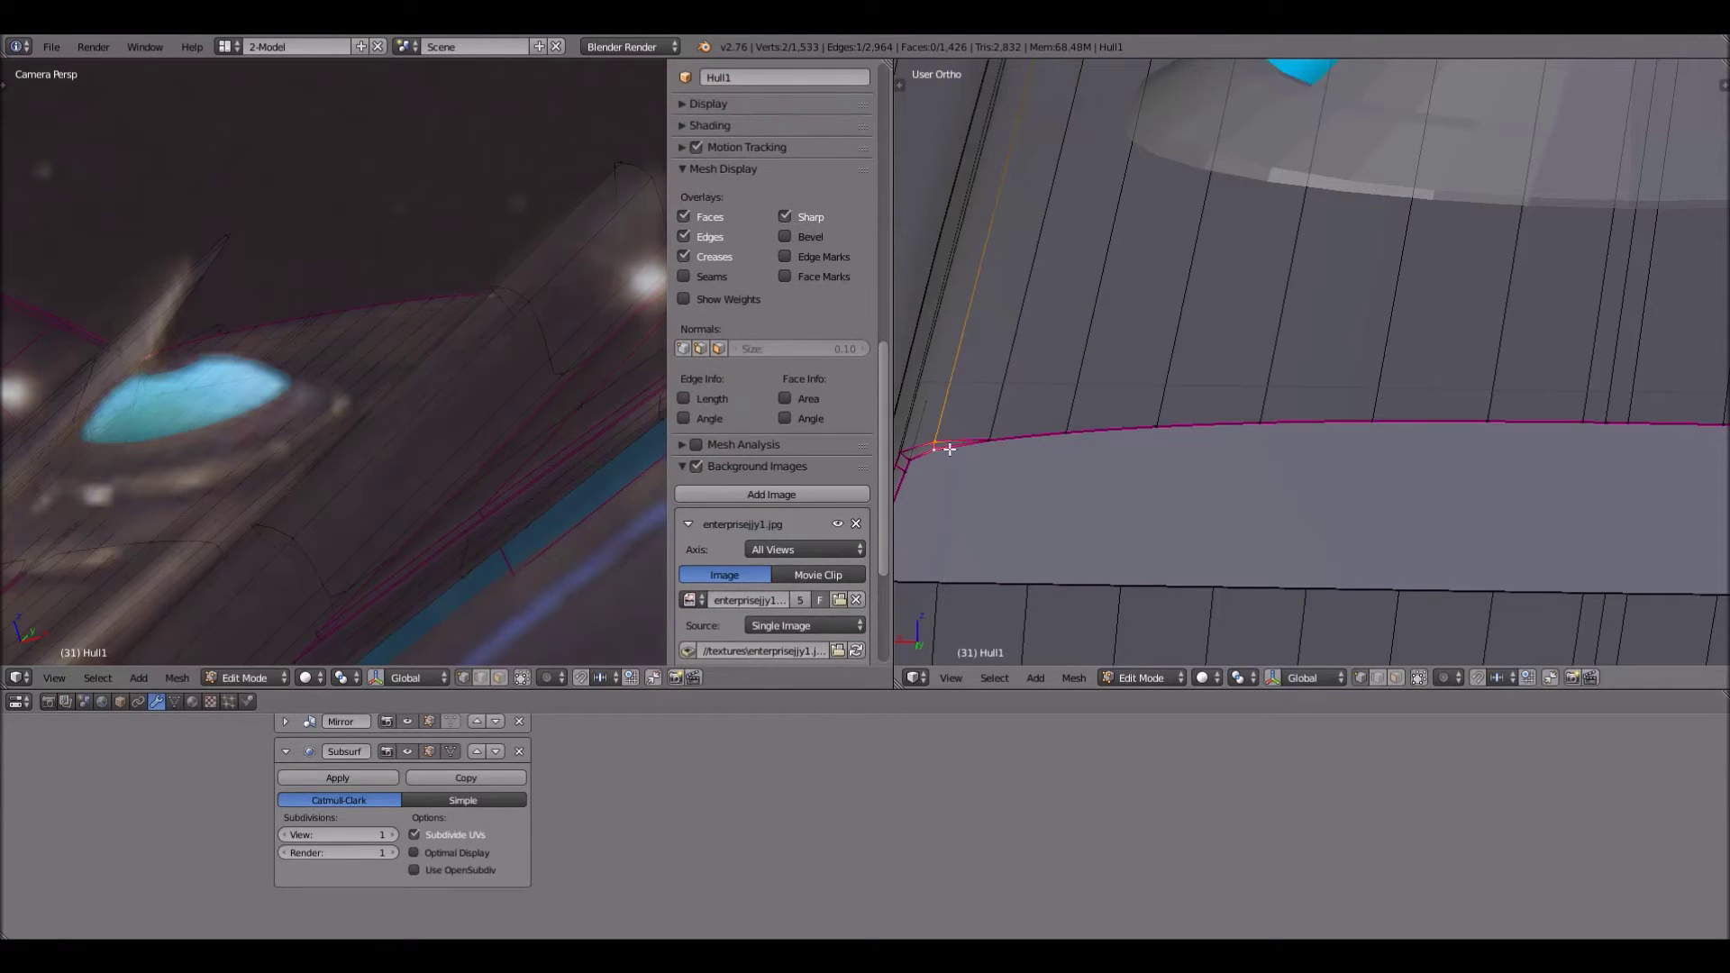
pyautogui.hotkey('alt', 'm')
pyautogui.click(950, 448)
# Delete the stray vertex just above the outer corner of the opening's front rim
pyautogui.keyDown('shift'); pyautogui.moveTo(1058, 436); pyautogui.dragTo(1117, 413, button='middle'); pyautogui.keyUp('shift')
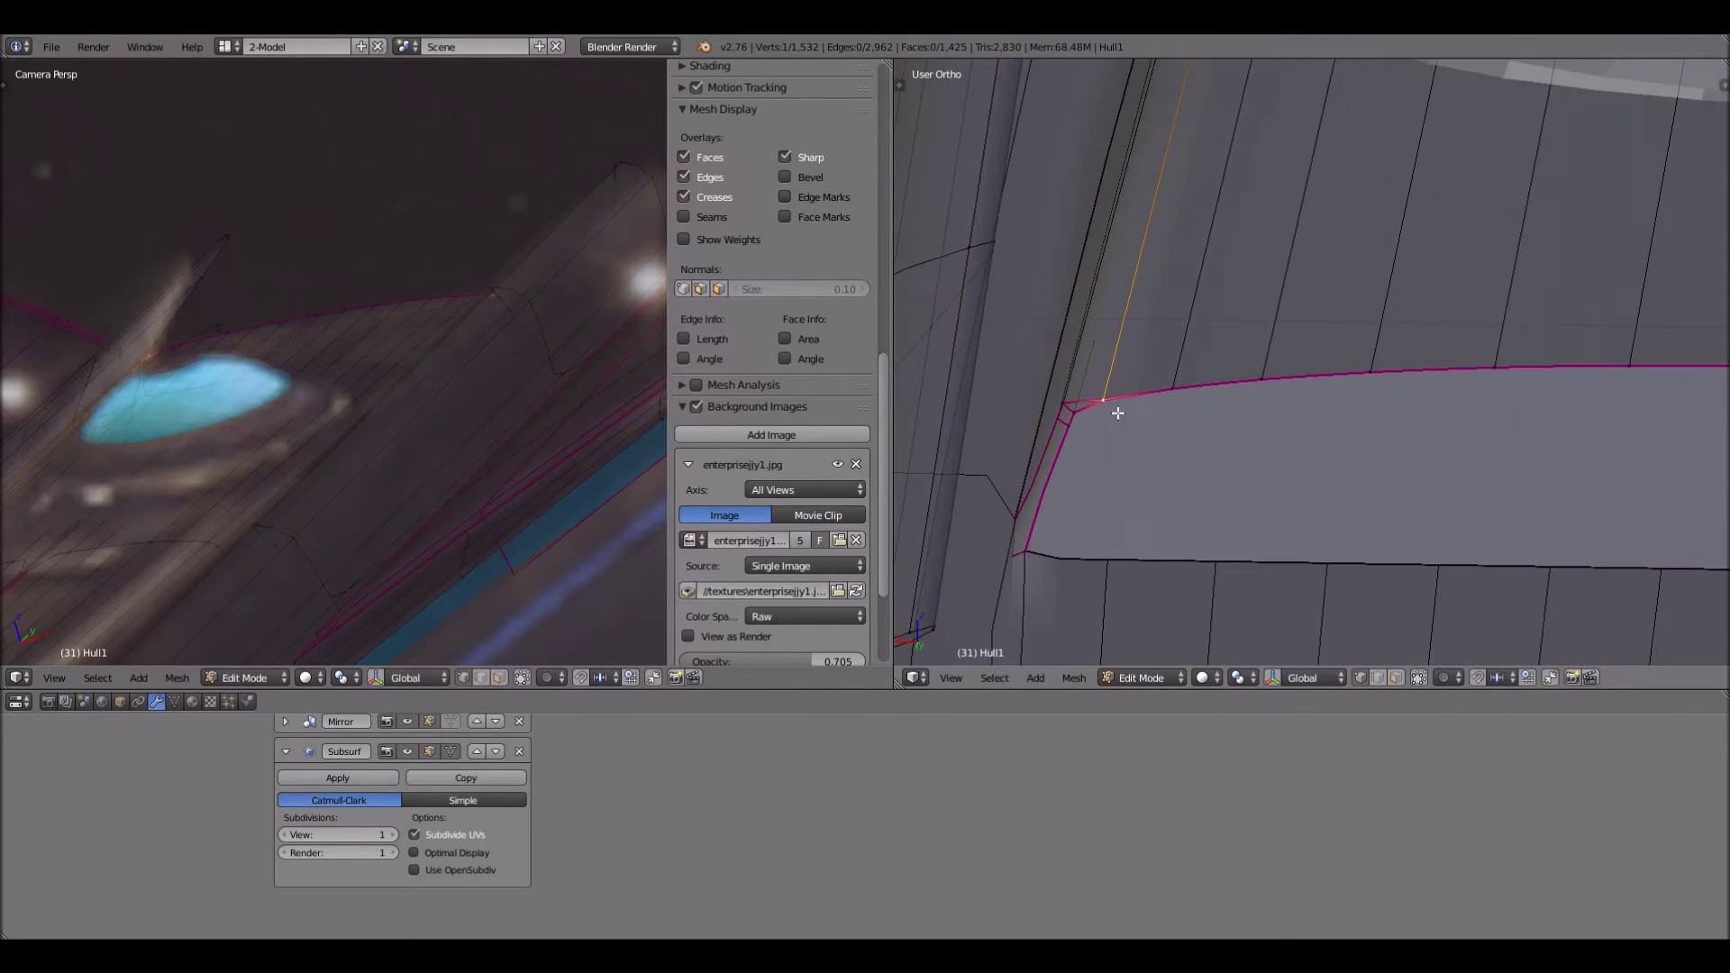
pyautogui.scroll(1, 1067, 345)
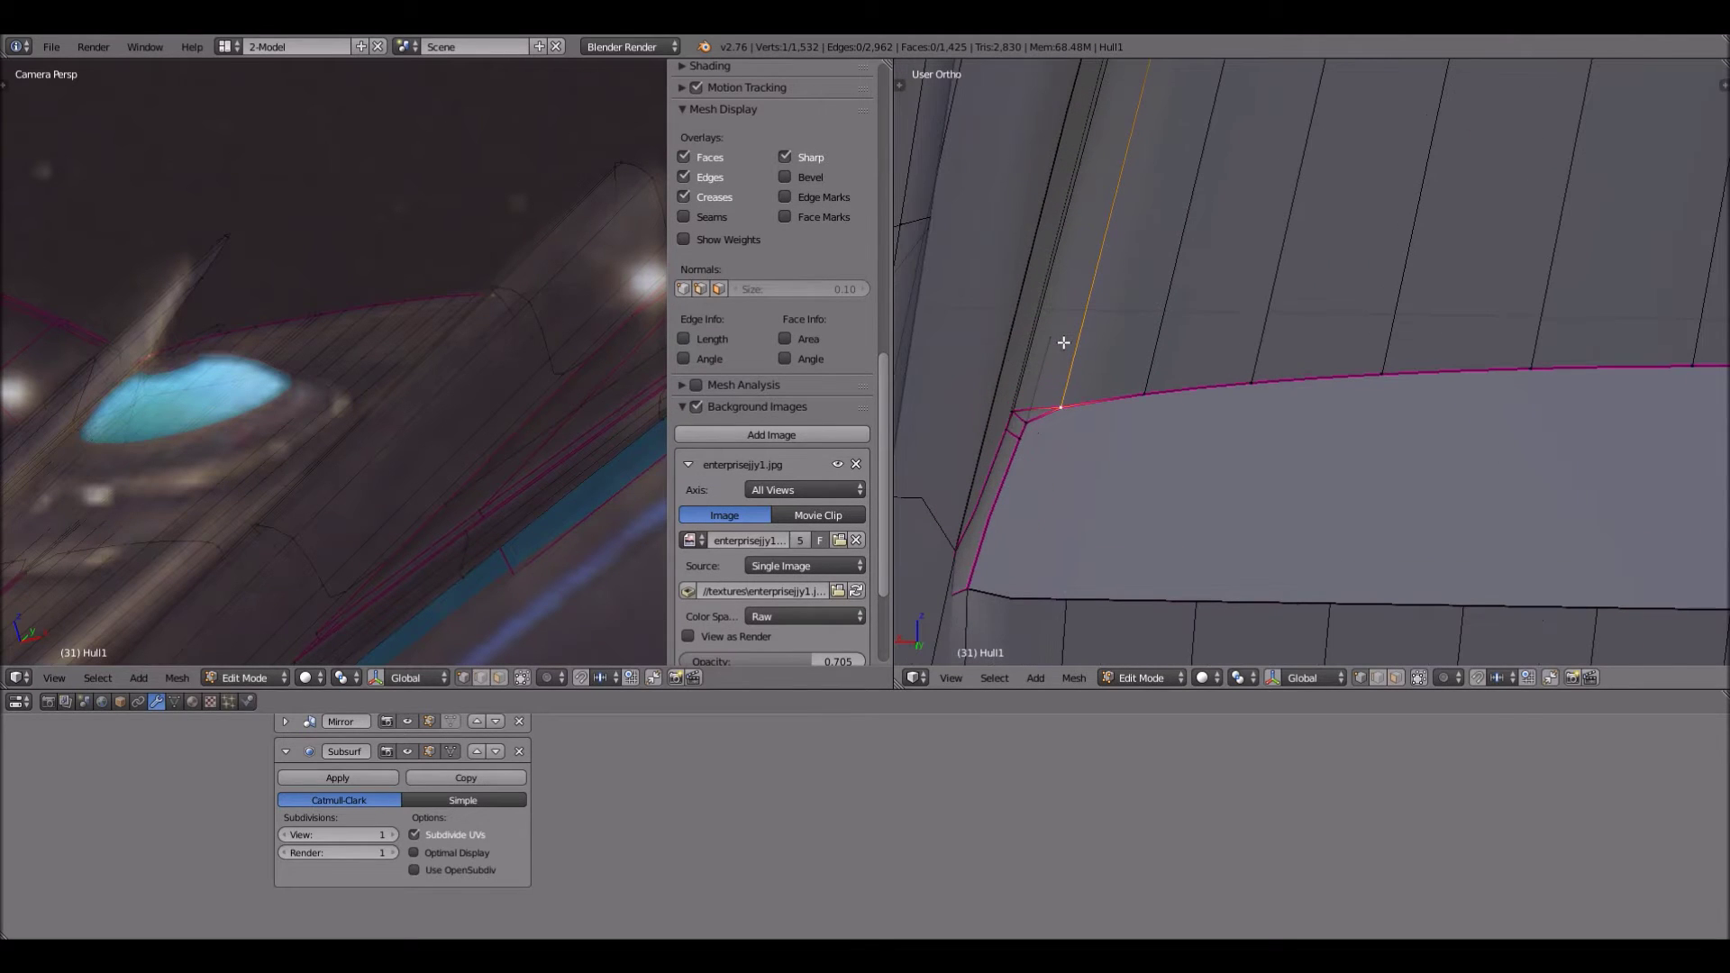
pyautogui.rightClick(1062, 342)
pyautogui.press('g')
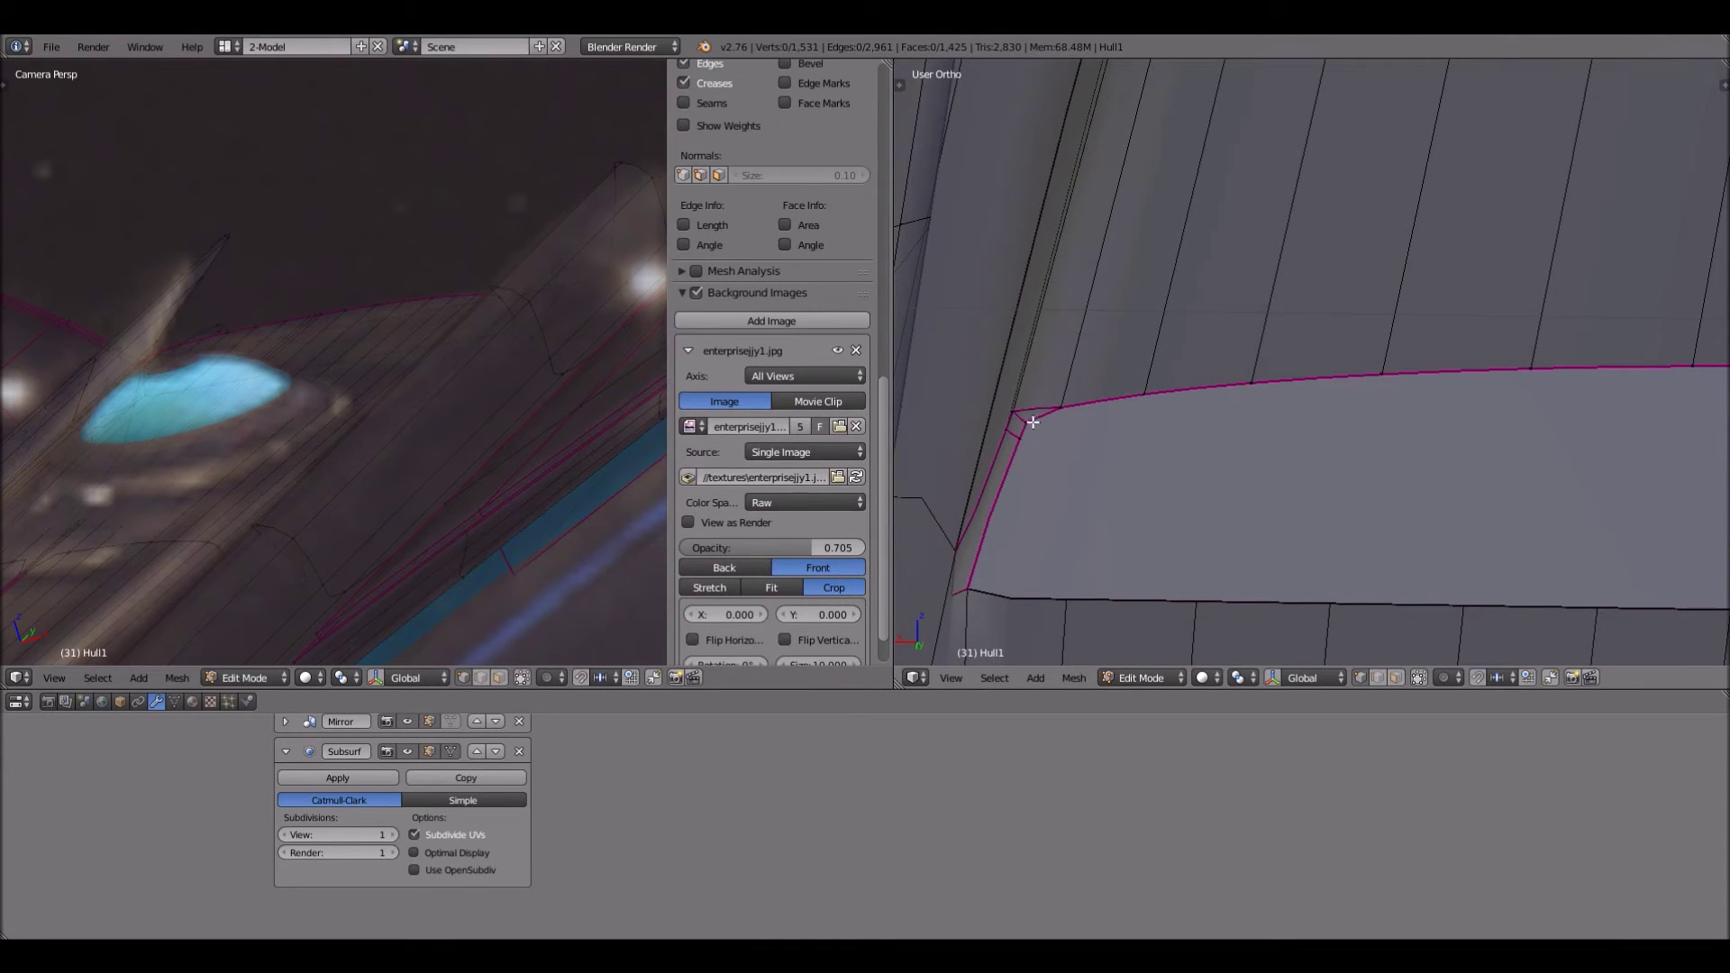
pyautogui.click(1028, 420)
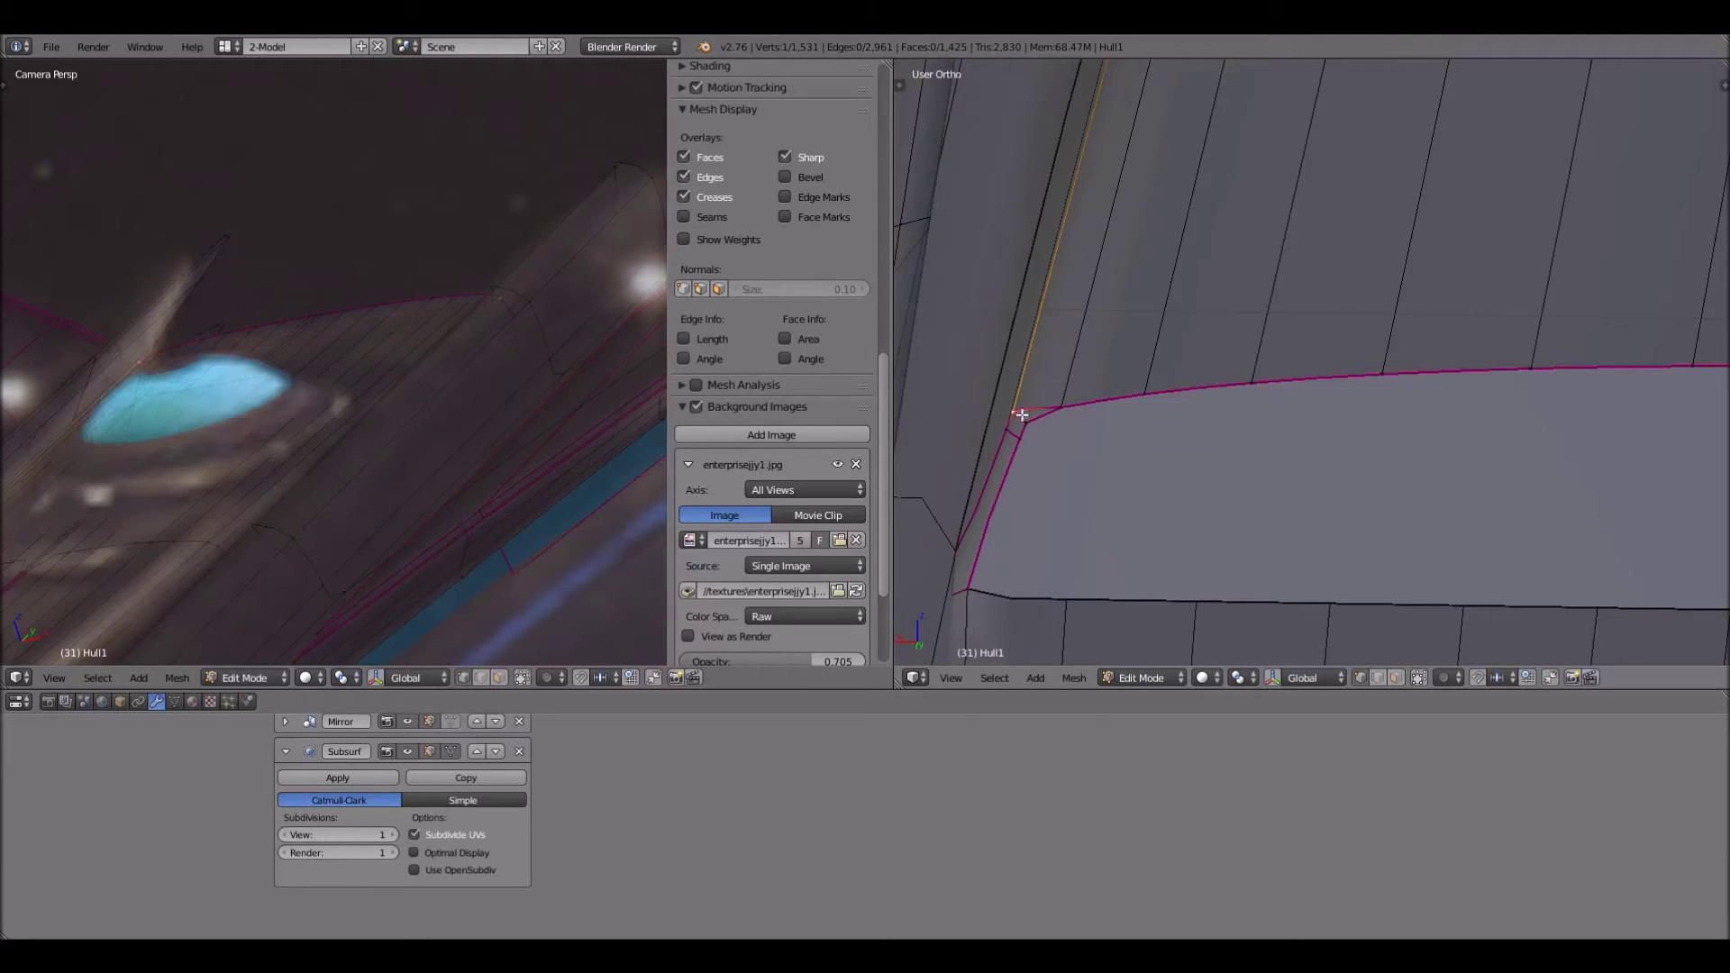
# Merge the two doubled vertex pairs at the rim's outer corner At Last
pyautogui.rightClick(1029, 429)
pyautogui.keyDown('shift'); pyautogui.rightClick(1037, 429); pyautogui.keyUp('shift')
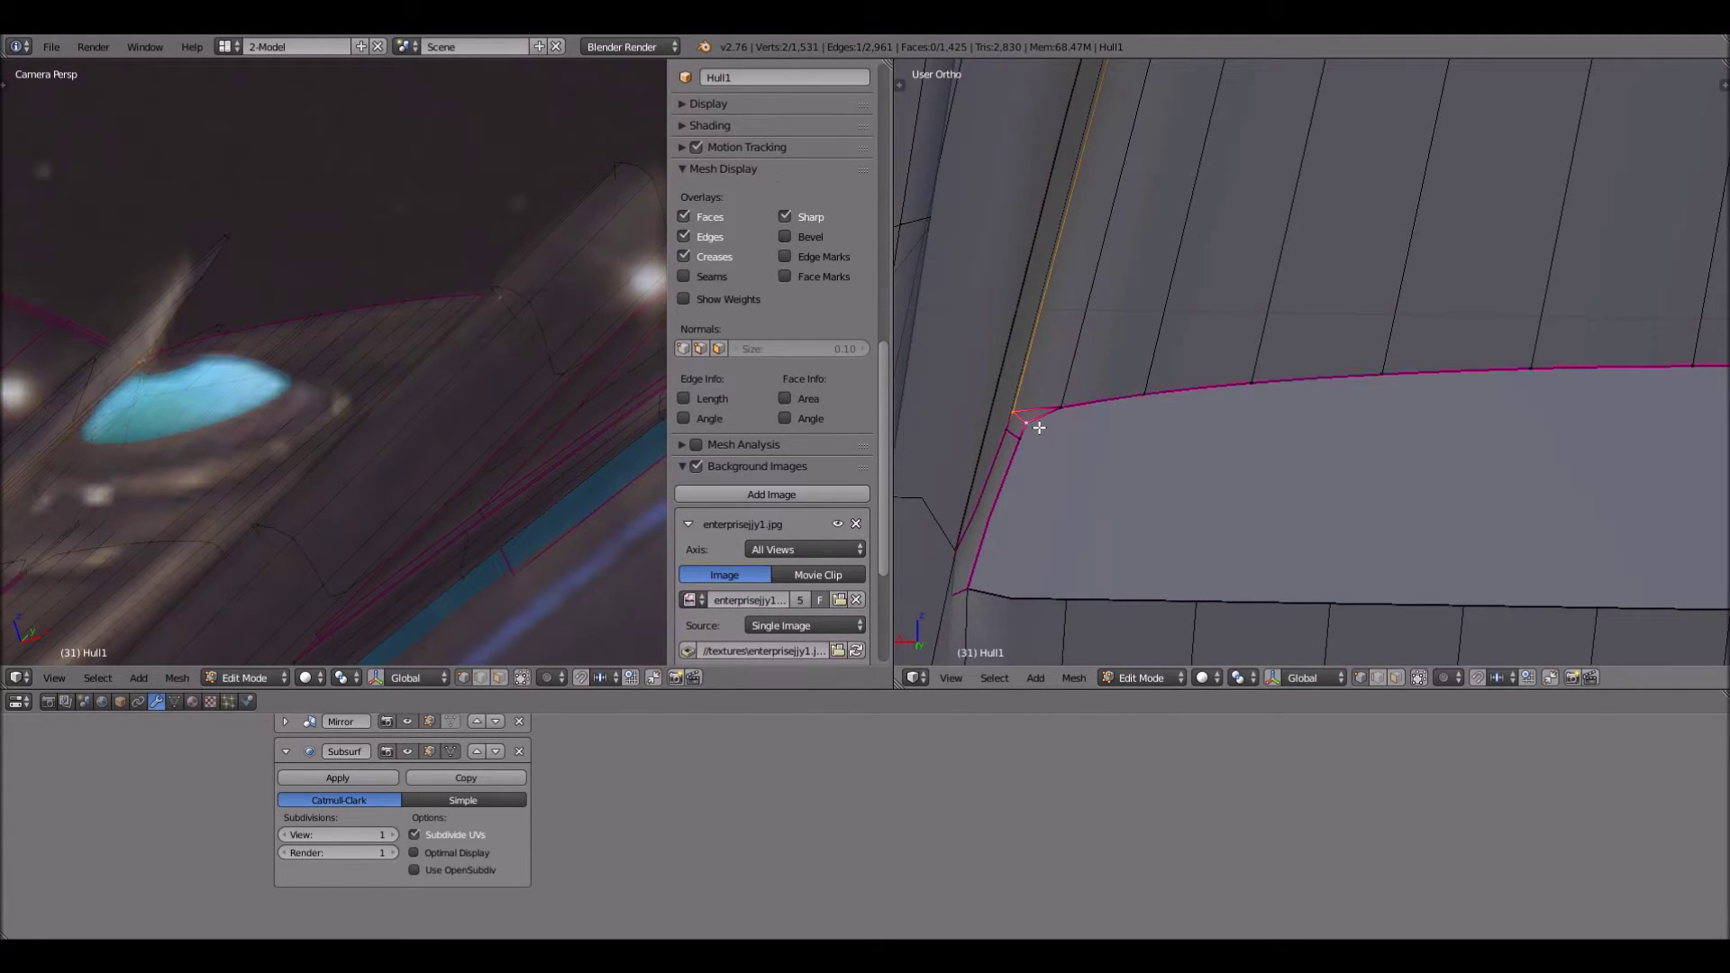
pyautogui.hotkey('alt', 'm')
pyautogui.click(1037, 427)
pyautogui.keyDown('shift'); pyautogui.rightClick(1018, 450); pyautogui.keyUp('shift')
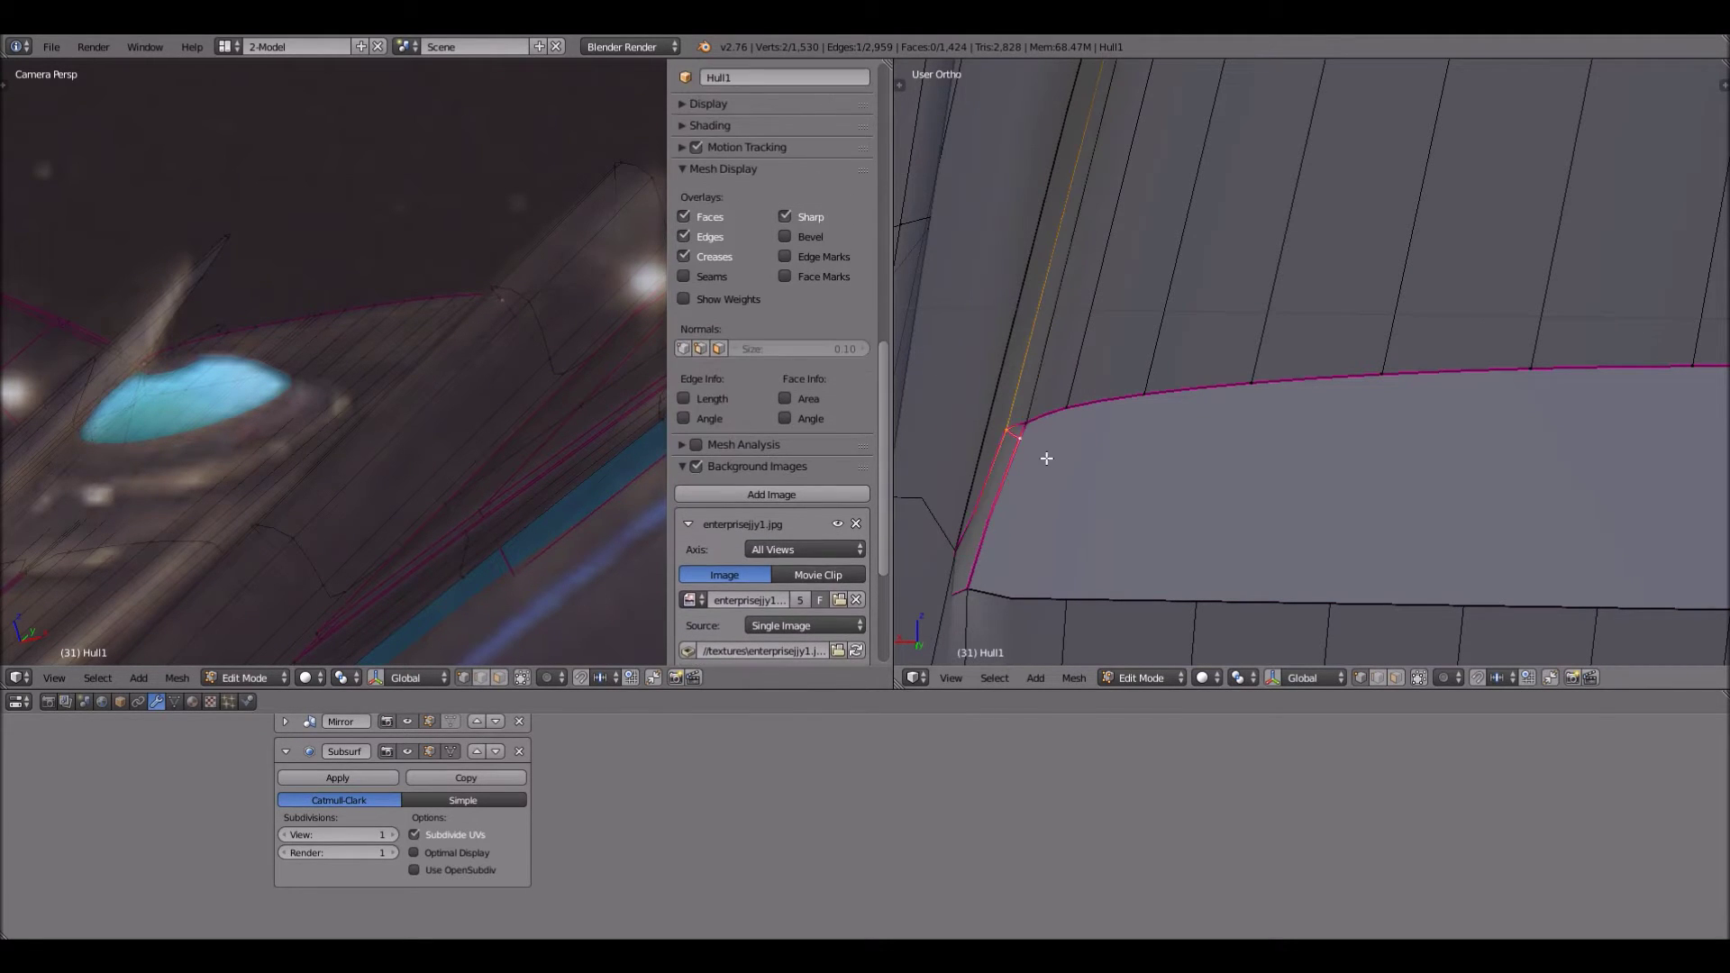
pyautogui.hotkey('alt', 'm')
pyautogui.click(1048, 458)
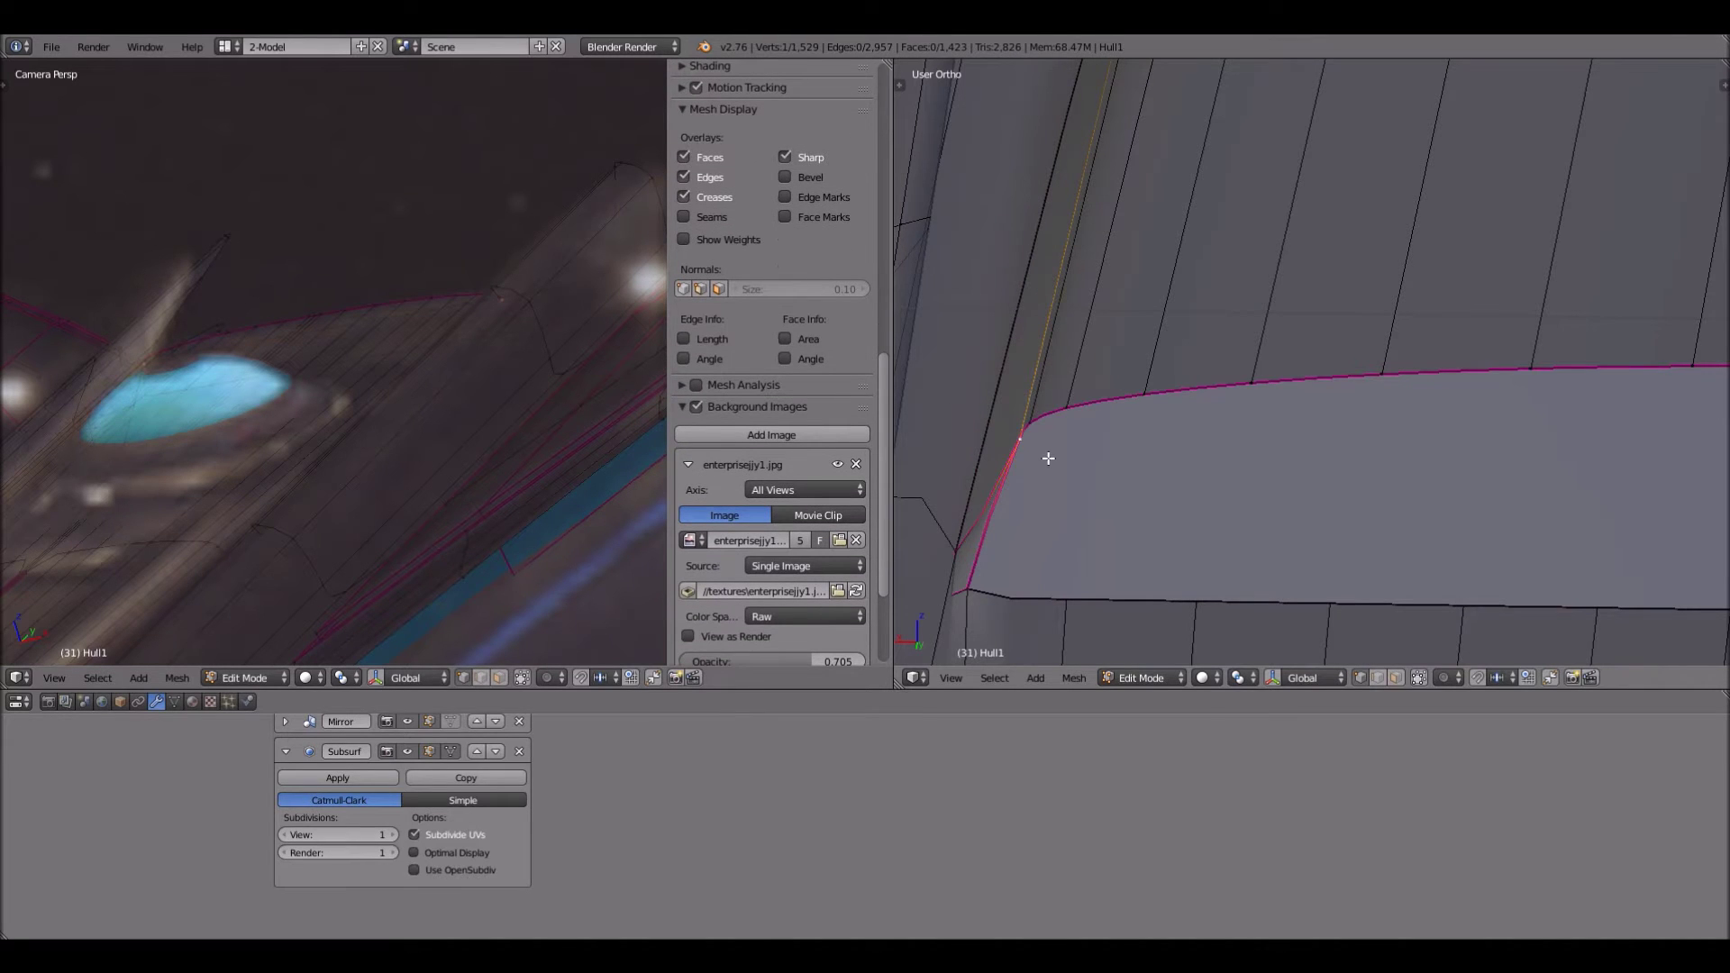
# Merge the opening's centreline rear-edge vertex and its neighbour onto the matching front-rim vertices with At Last
pyautogui.scroll(-4, 1070, 460)
pyautogui.press('a')
pyautogui.keyDown('shift'); pyautogui.moveTo(1674, 422); pyautogui.dragTo(1141, 419, button='middle'); pyautogui.keyUp('shift')
pyautogui.scroll(2, 1302, 528)
pyautogui.keyDown('shift'); pyautogui.moveTo(1514, 595); pyautogui.dragTo(1170, 487, button='middle'); pyautogui.keyUp('shift')
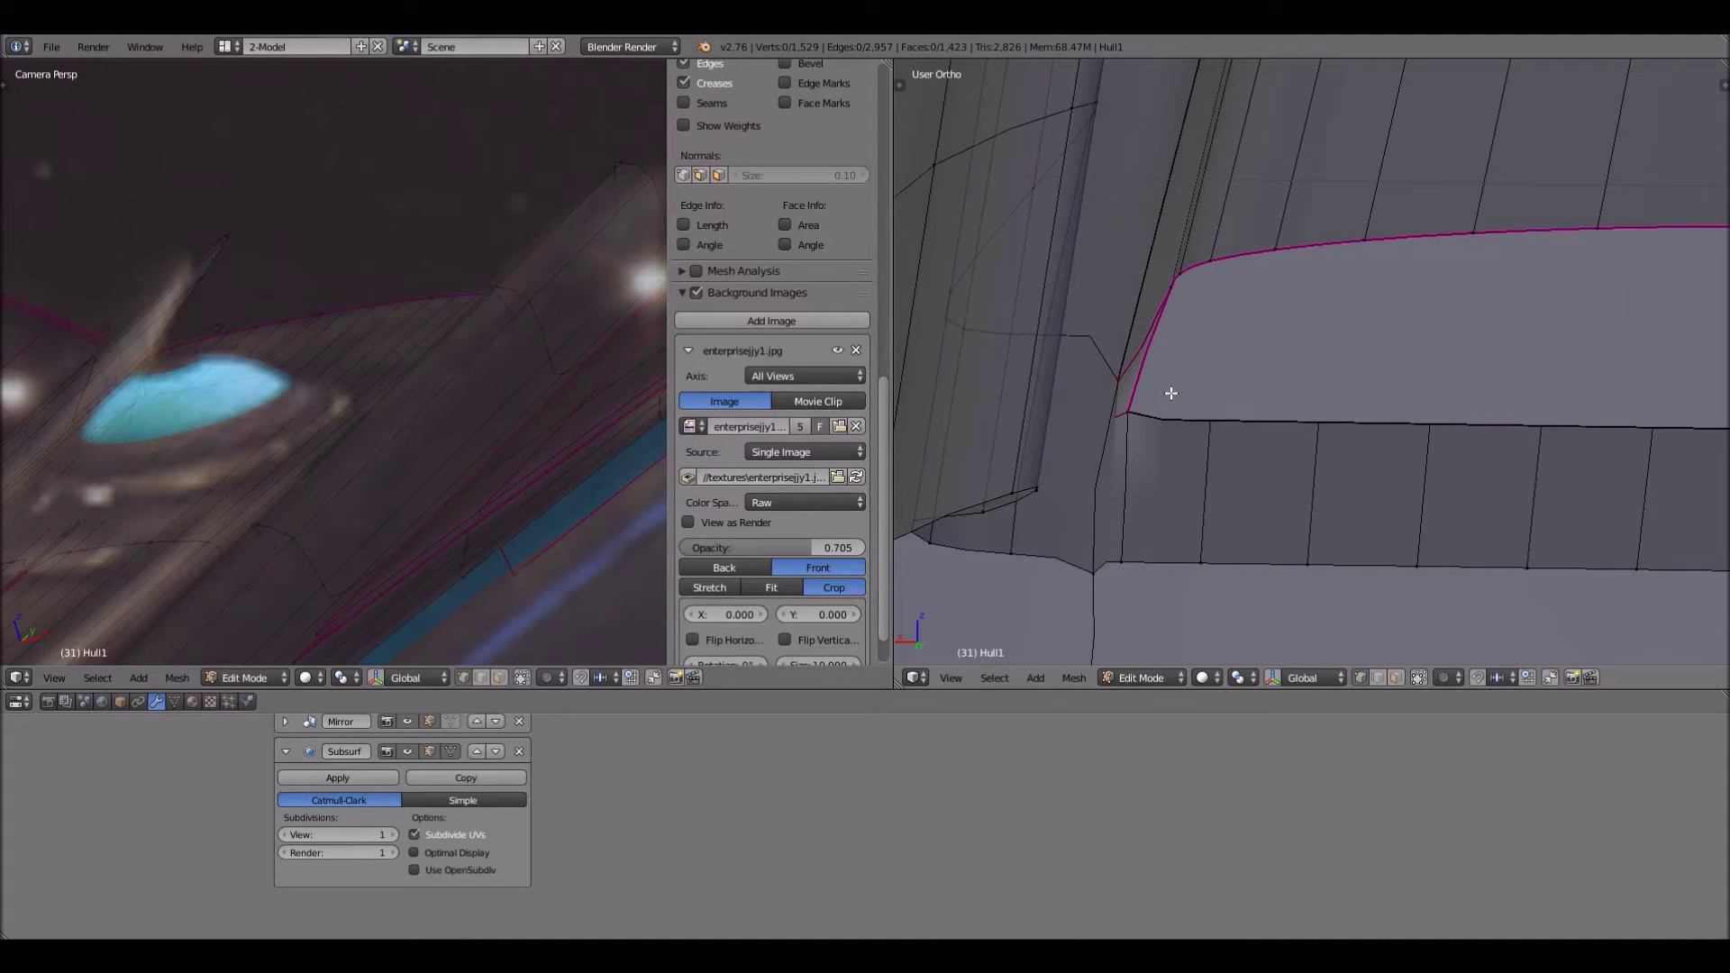
pyautogui.moveTo(1255, 458); pyautogui.dragTo(1334, 559, button='middle')
pyautogui.rightClick(1333, 558)
pyautogui.hotkey('ctrl', 'z')
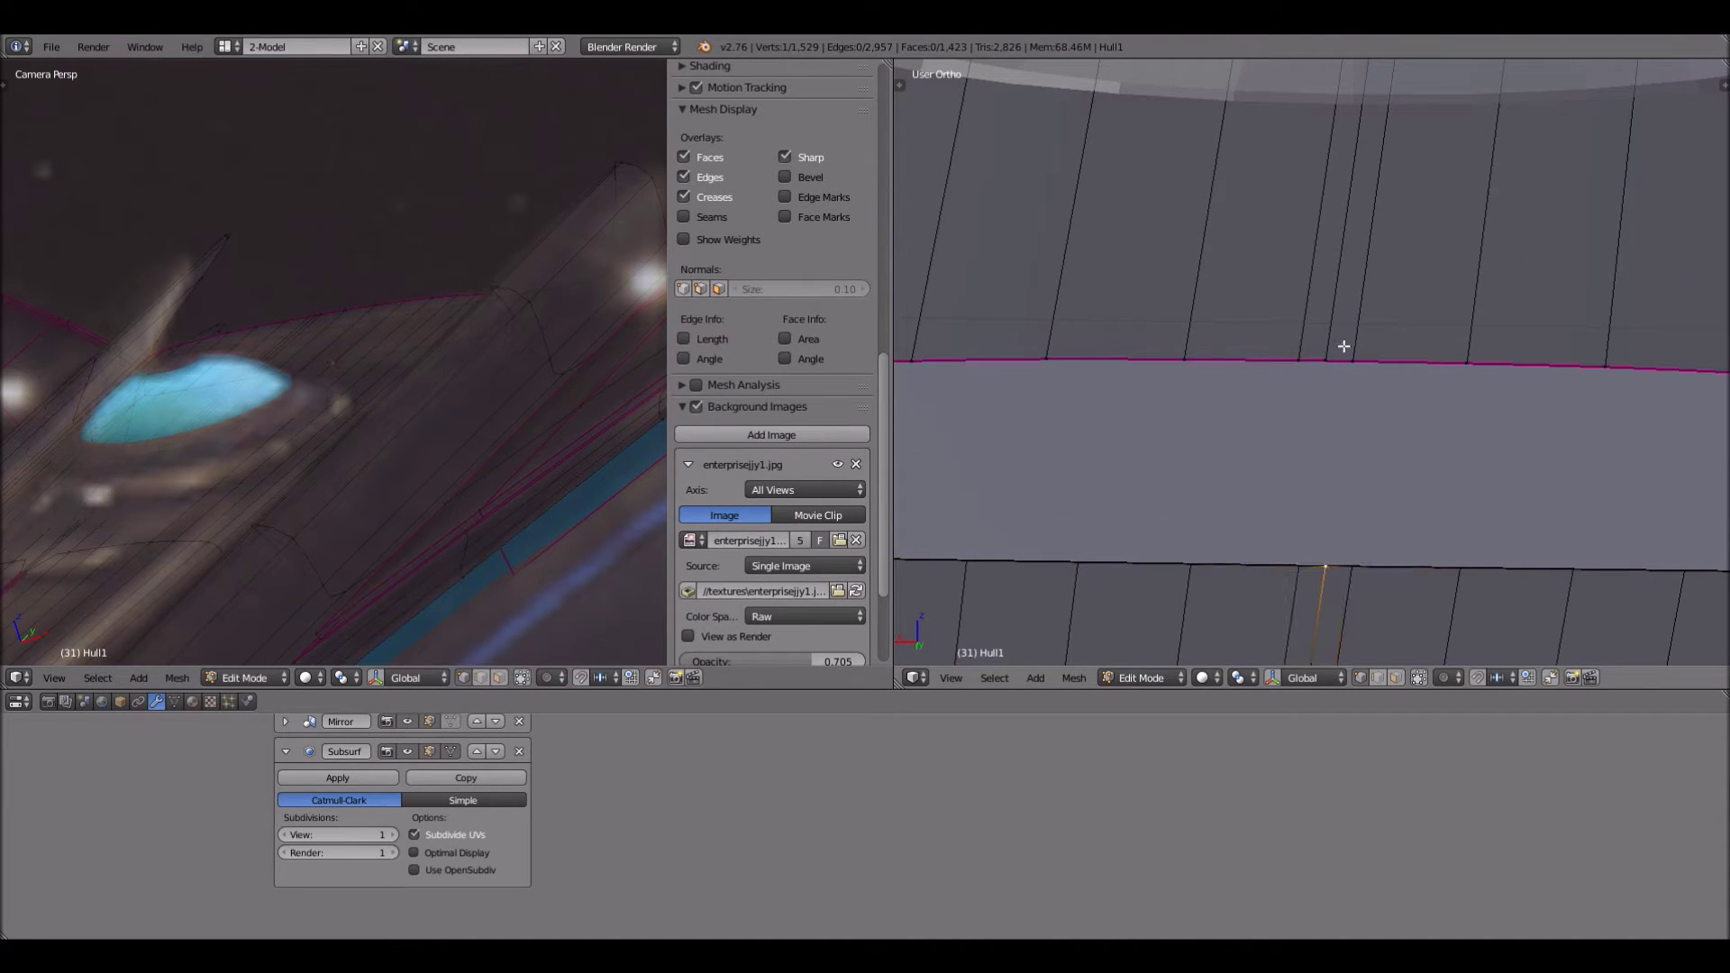
pyautogui.keyDown('shift'); pyautogui.rightClick(1344, 346); pyautogui.keyUp('shift')
pyautogui.hotkey('alt', 'm')
pyautogui.click(1344, 347)
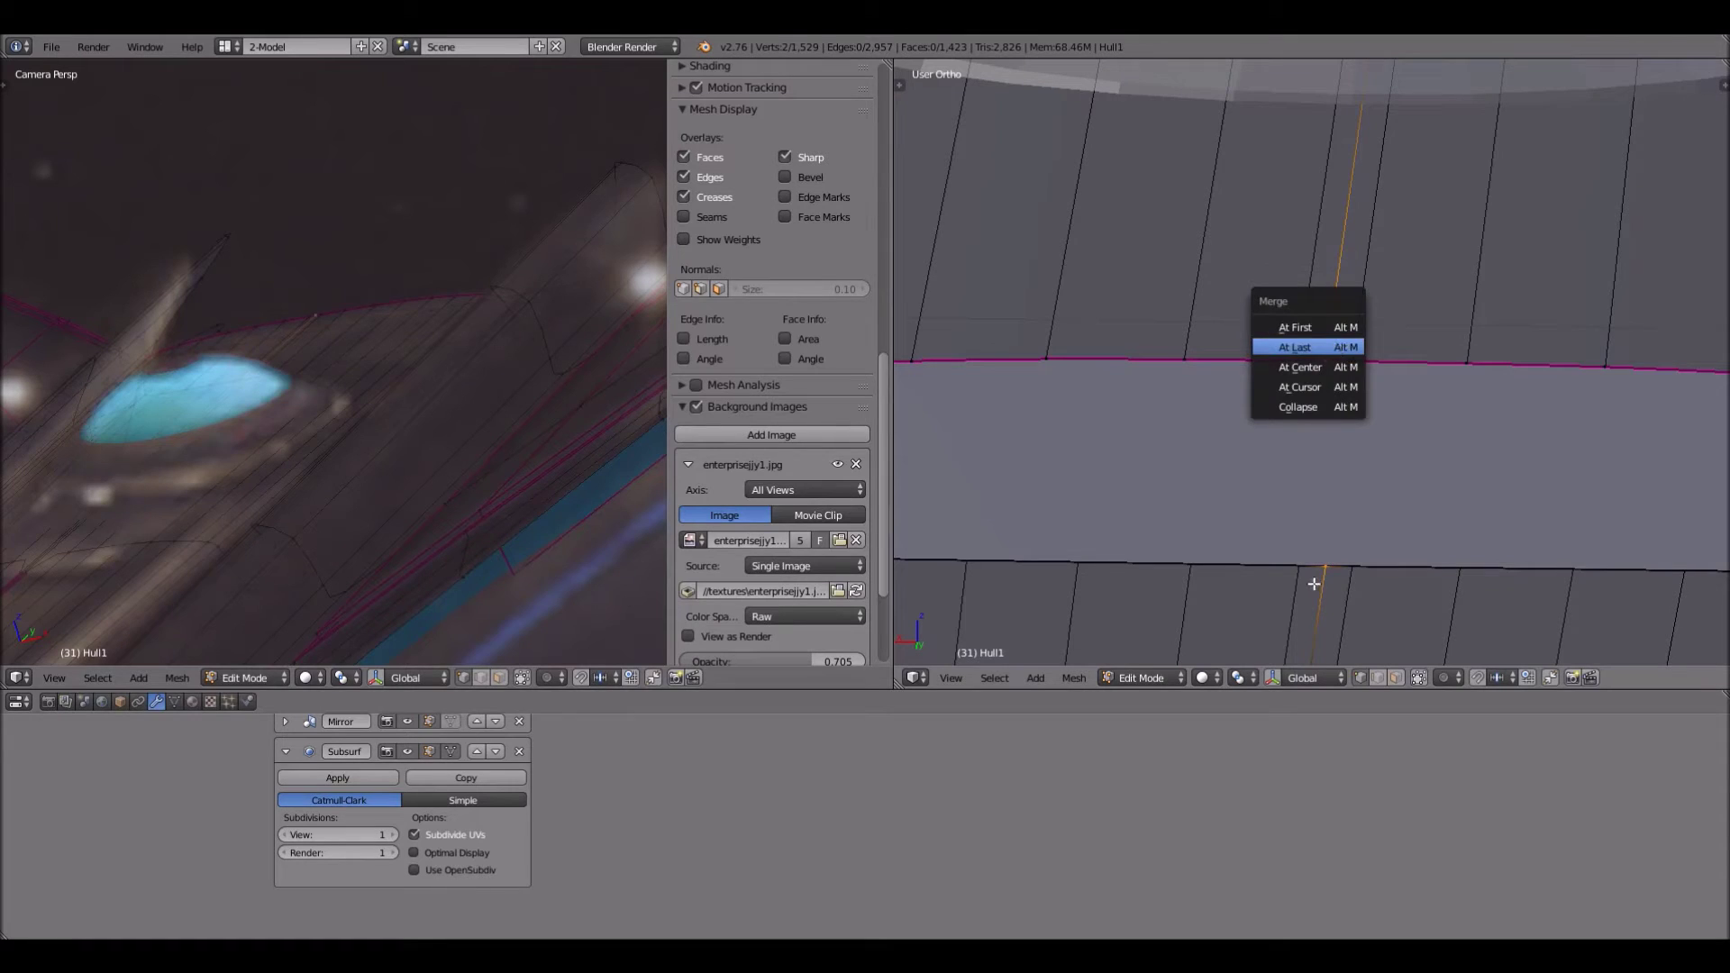
pyautogui.rightClick(1288, 489)
pyautogui.keyDown('shift'); pyautogui.rightClick(1301, 363); pyautogui.keyUp('shift')
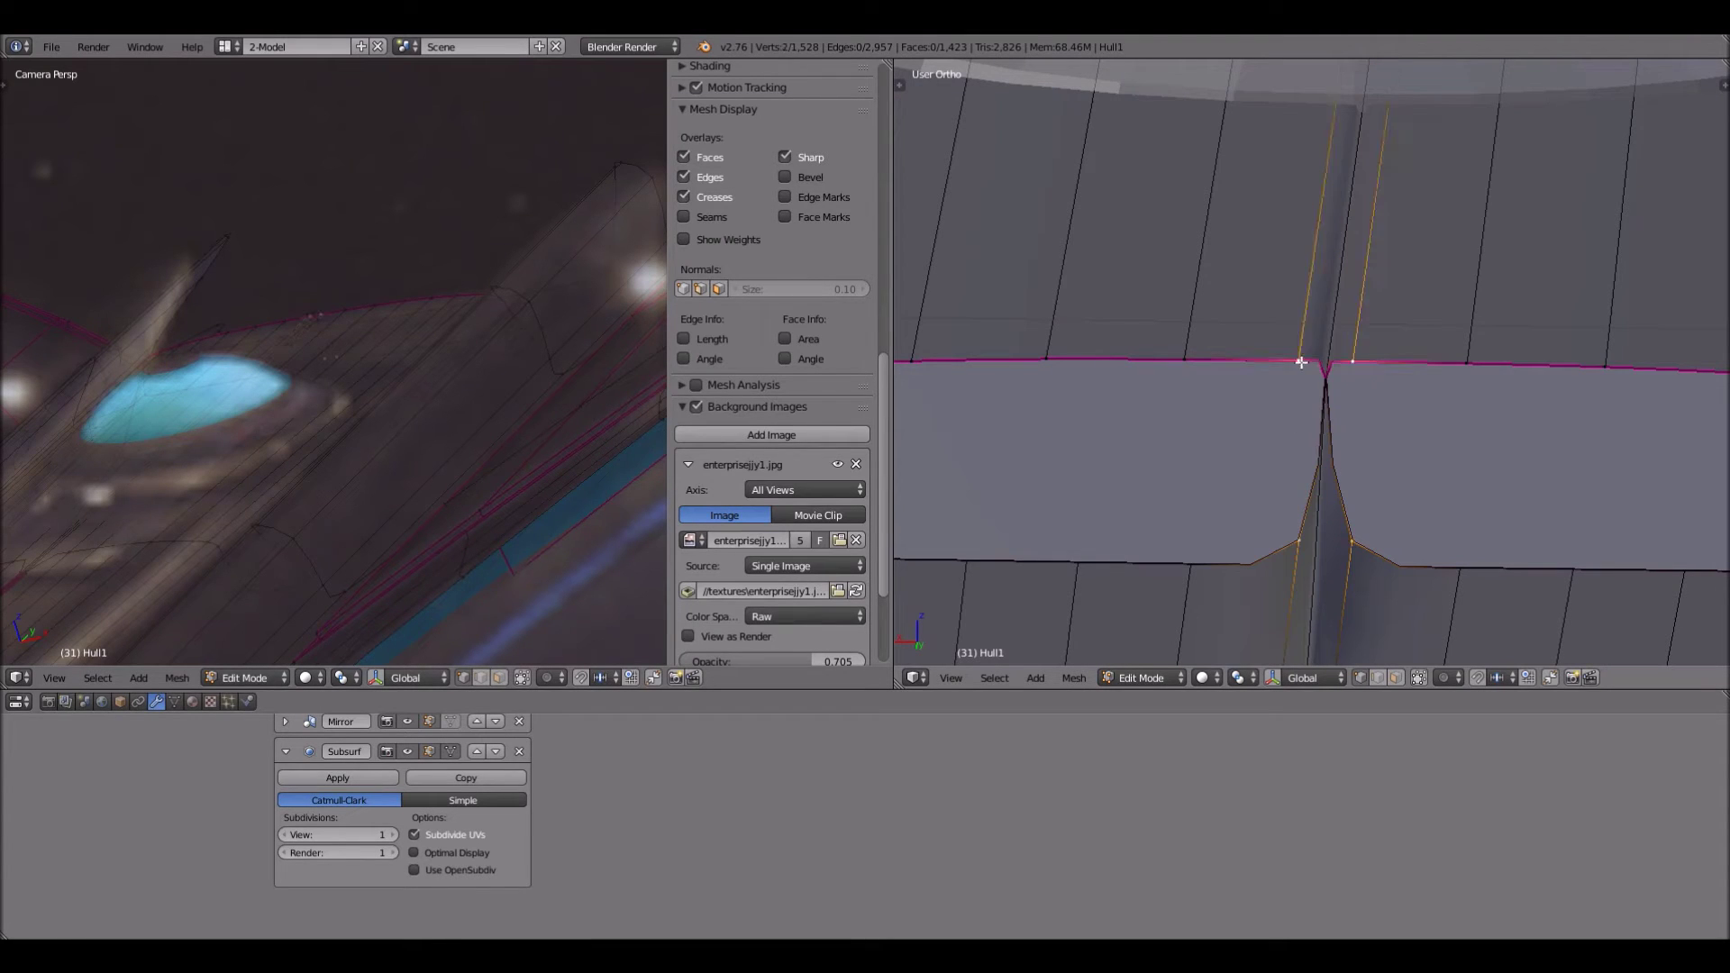
pyautogui.hotkey('alt', 'm')
pyautogui.press('Return')
# Merge the next two rear-edge vertices outward from the centreline onto their opposite front-rim vertices At Last
pyautogui.rightClick(1191, 537)
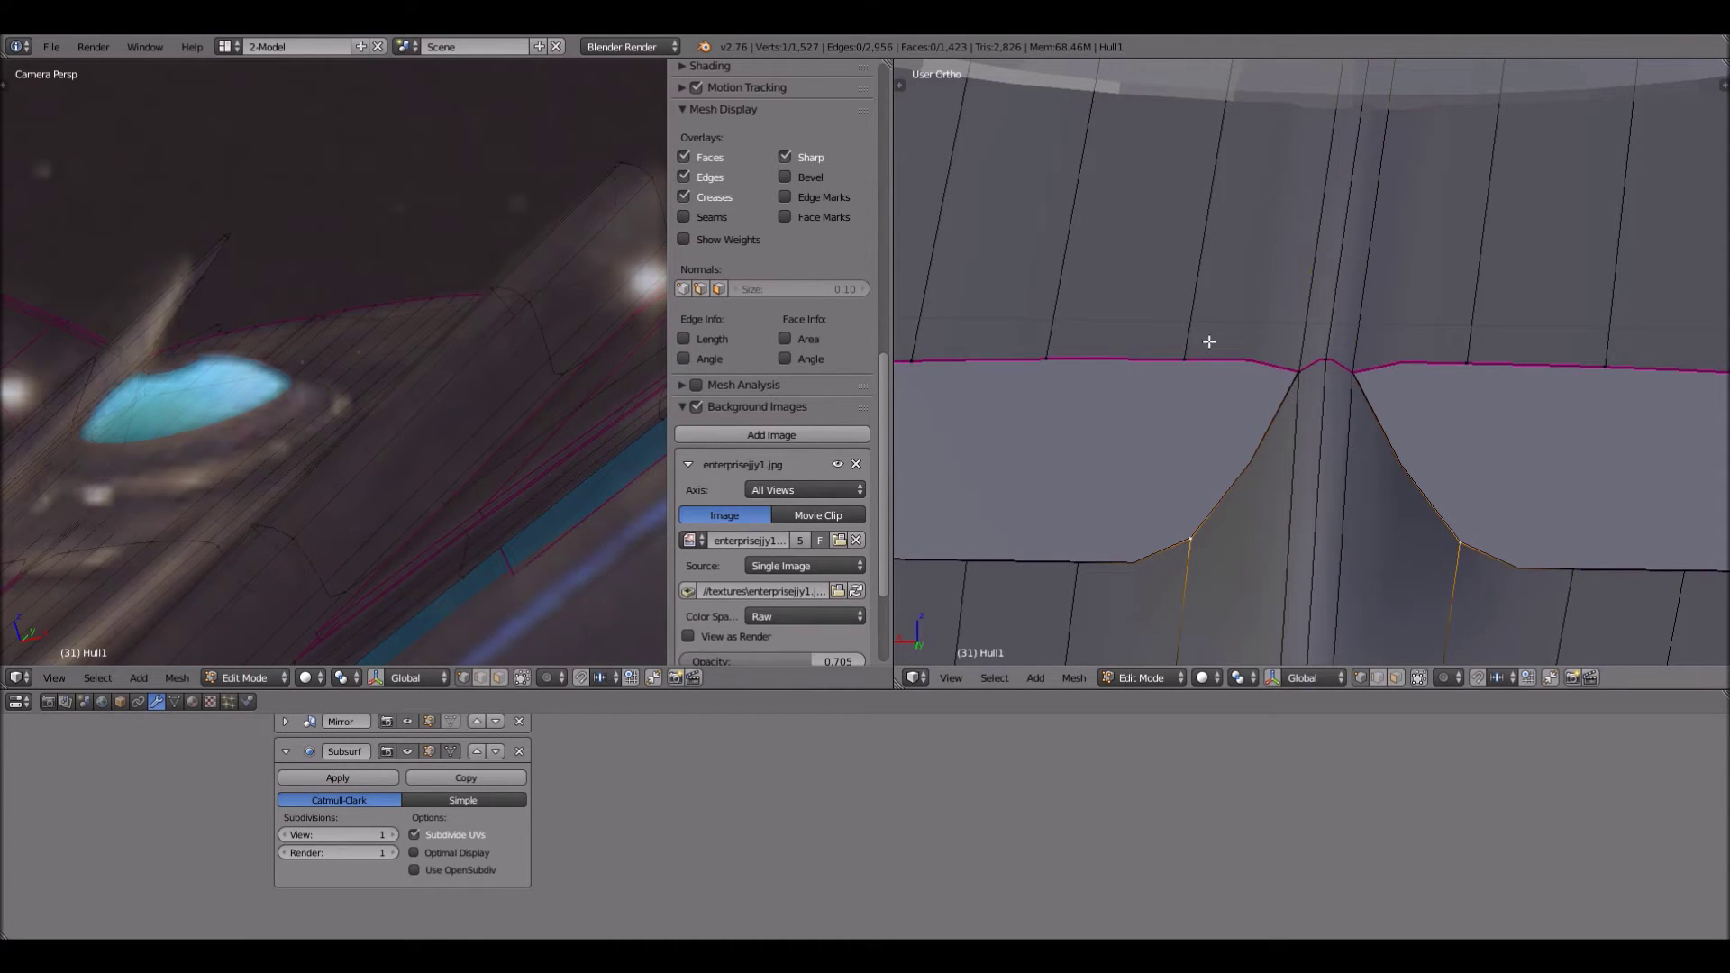
pyautogui.keyDown('shift'); pyautogui.rightClick(1209, 342); pyautogui.keyUp('shift')
pyautogui.hotkey('alt', 'm')
pyautogui.press('Return')
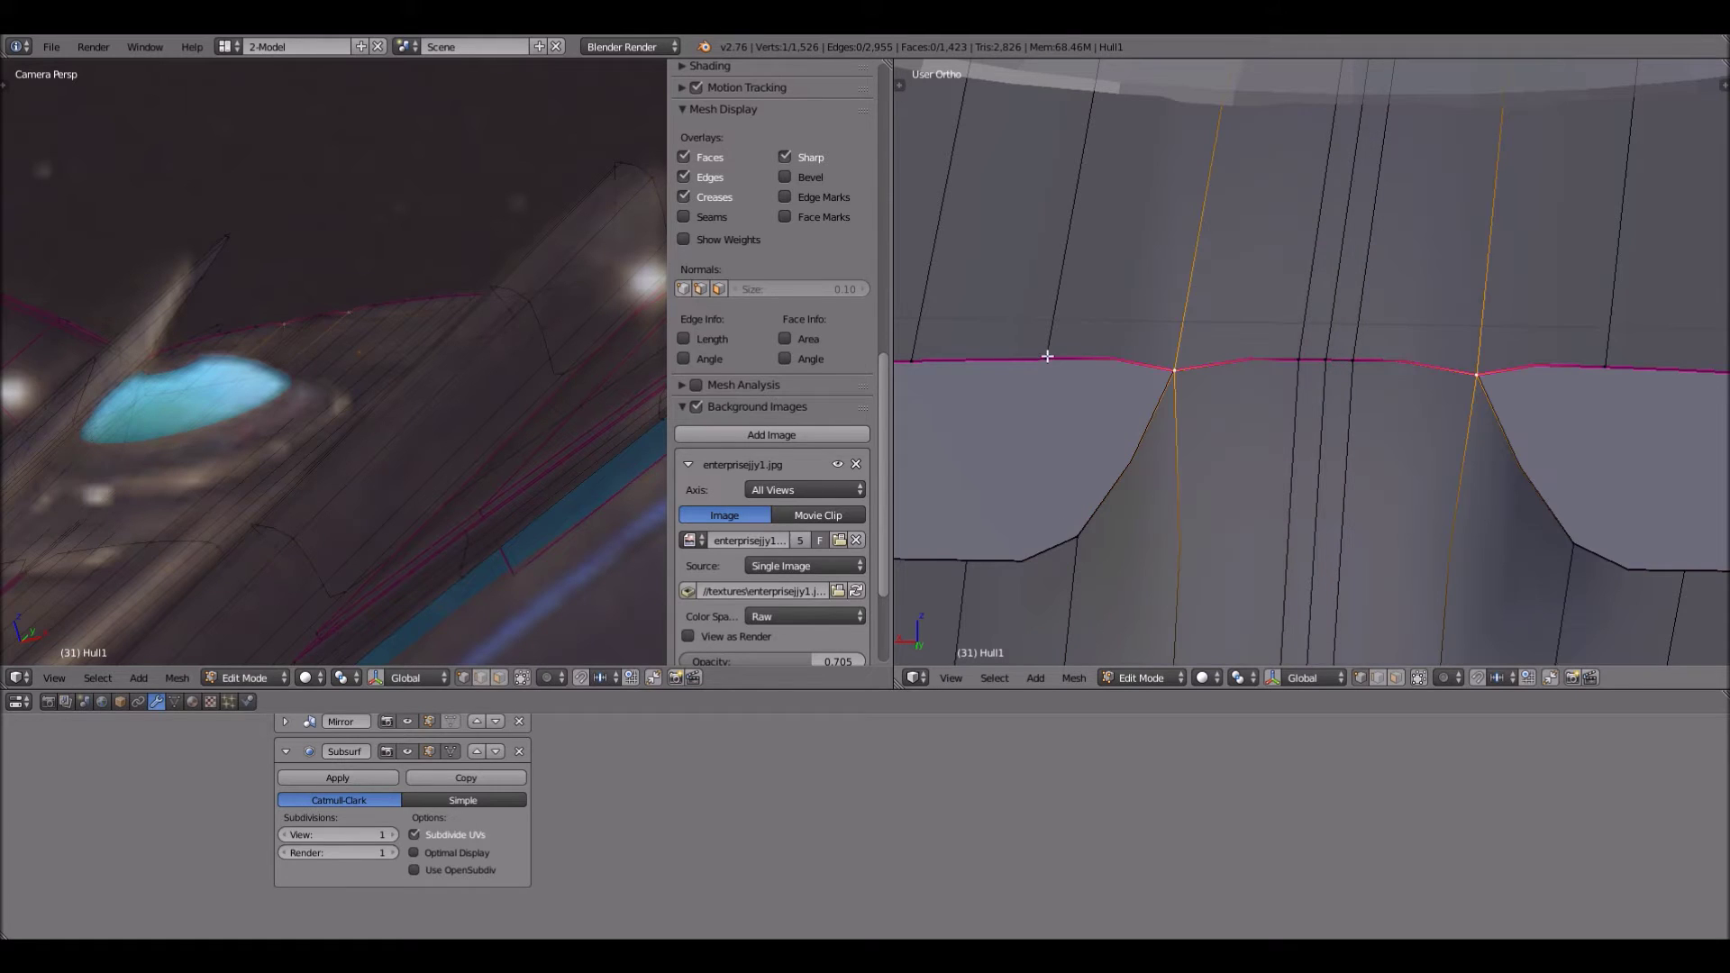
pyautogui.keyDown('shift'); pyautogui.rightClick(1074, 355); pyautogui.keyUp('shift')
pyautogui.hotkey('alt', 'm')
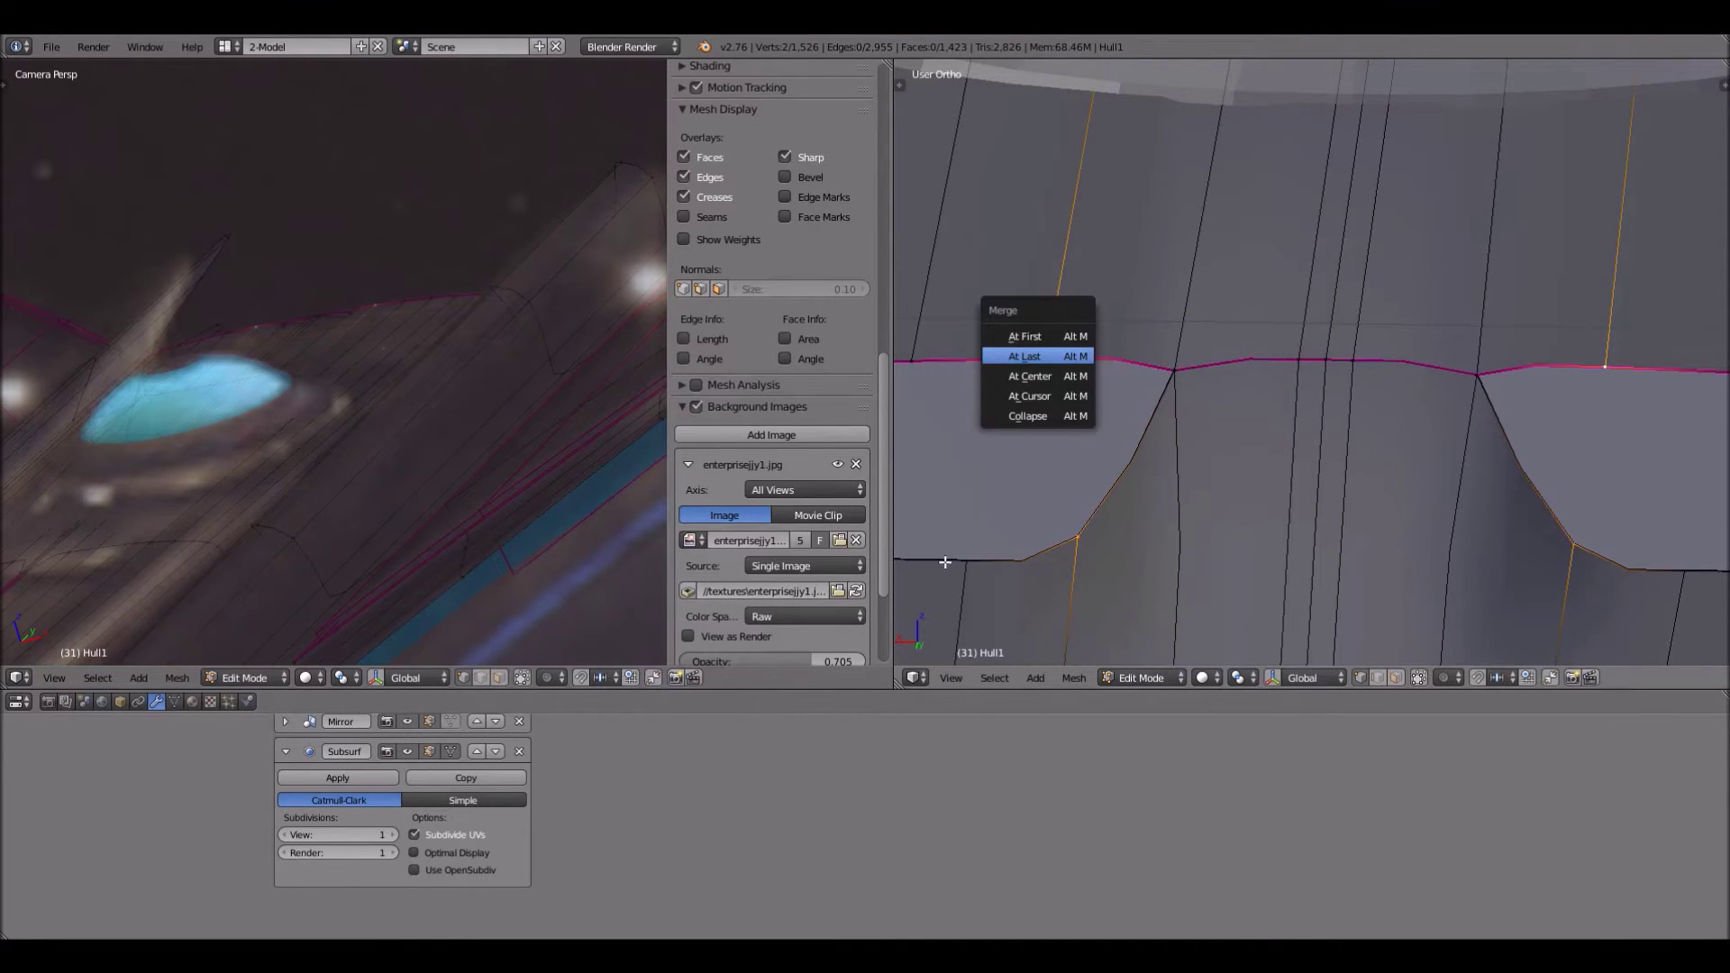
pyautogui.press('Return')
# Continue closing the opening outward by merging two more rear-edge vertices onto the front rim At Last
pyautogui.moveTo(974, 506); pyautogui.dragTo(1334, 466, button='middle')
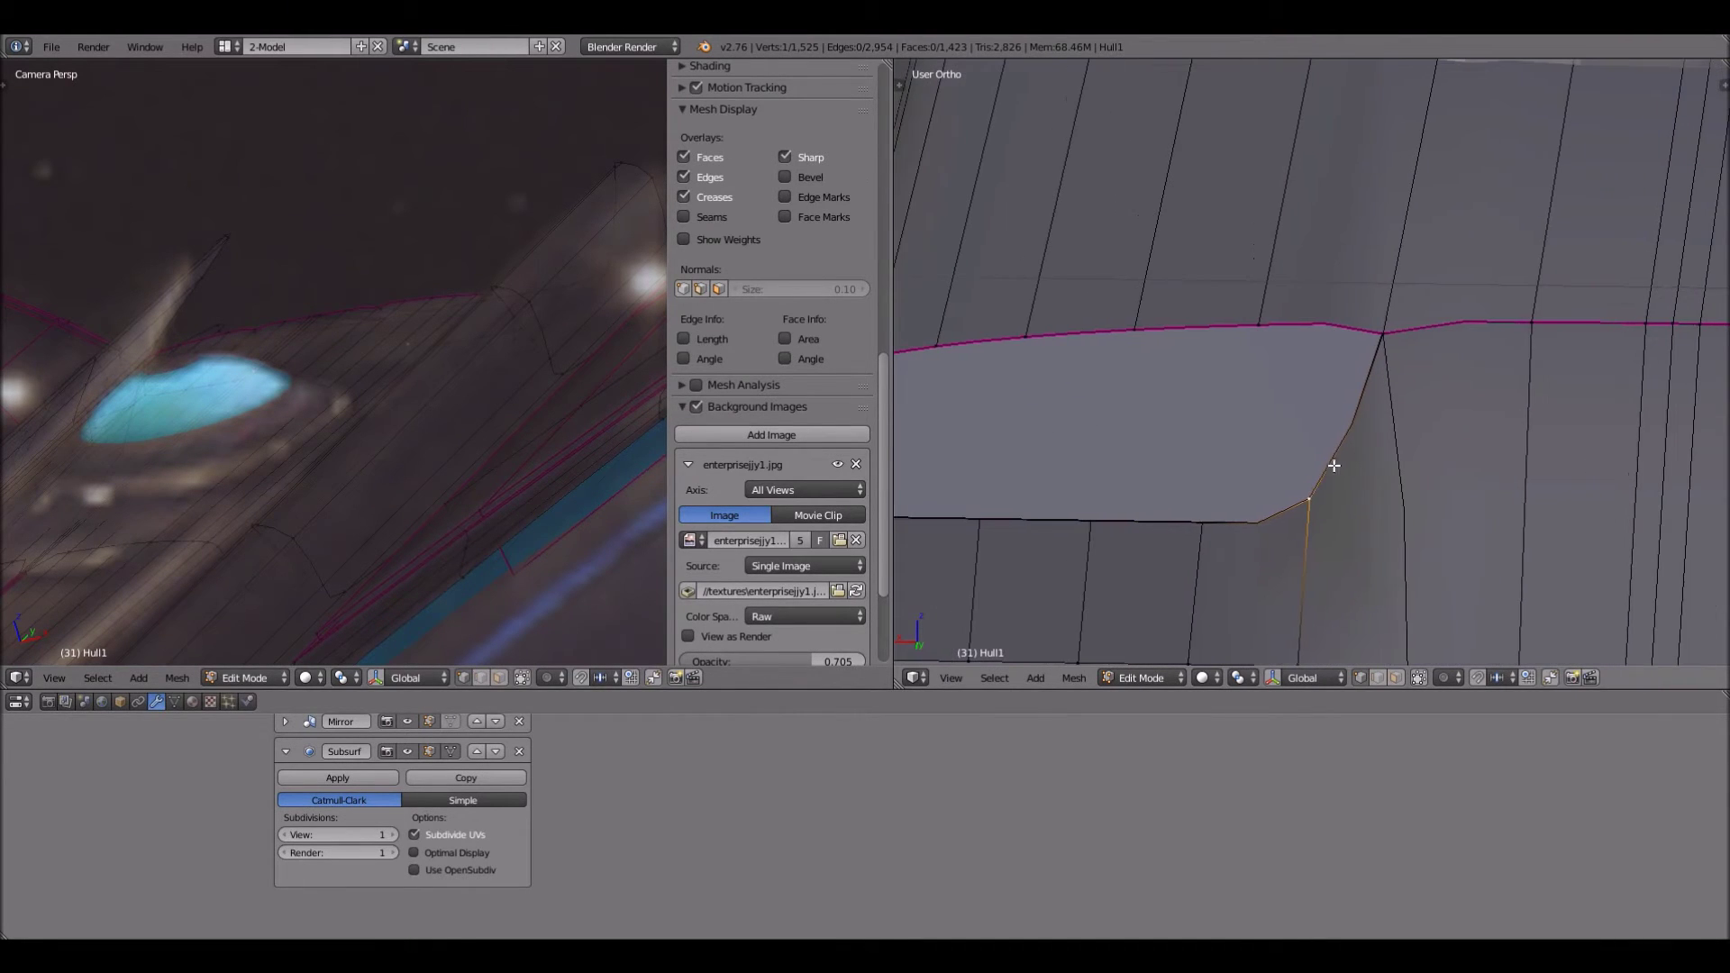
pyautogui.keyDown('shift'); pyautogui.rightClick(1270, 338); pyautogui.keyUp('shift')
pyautogui.hotkey('alt', 'm')
pyautogui.press('Return')
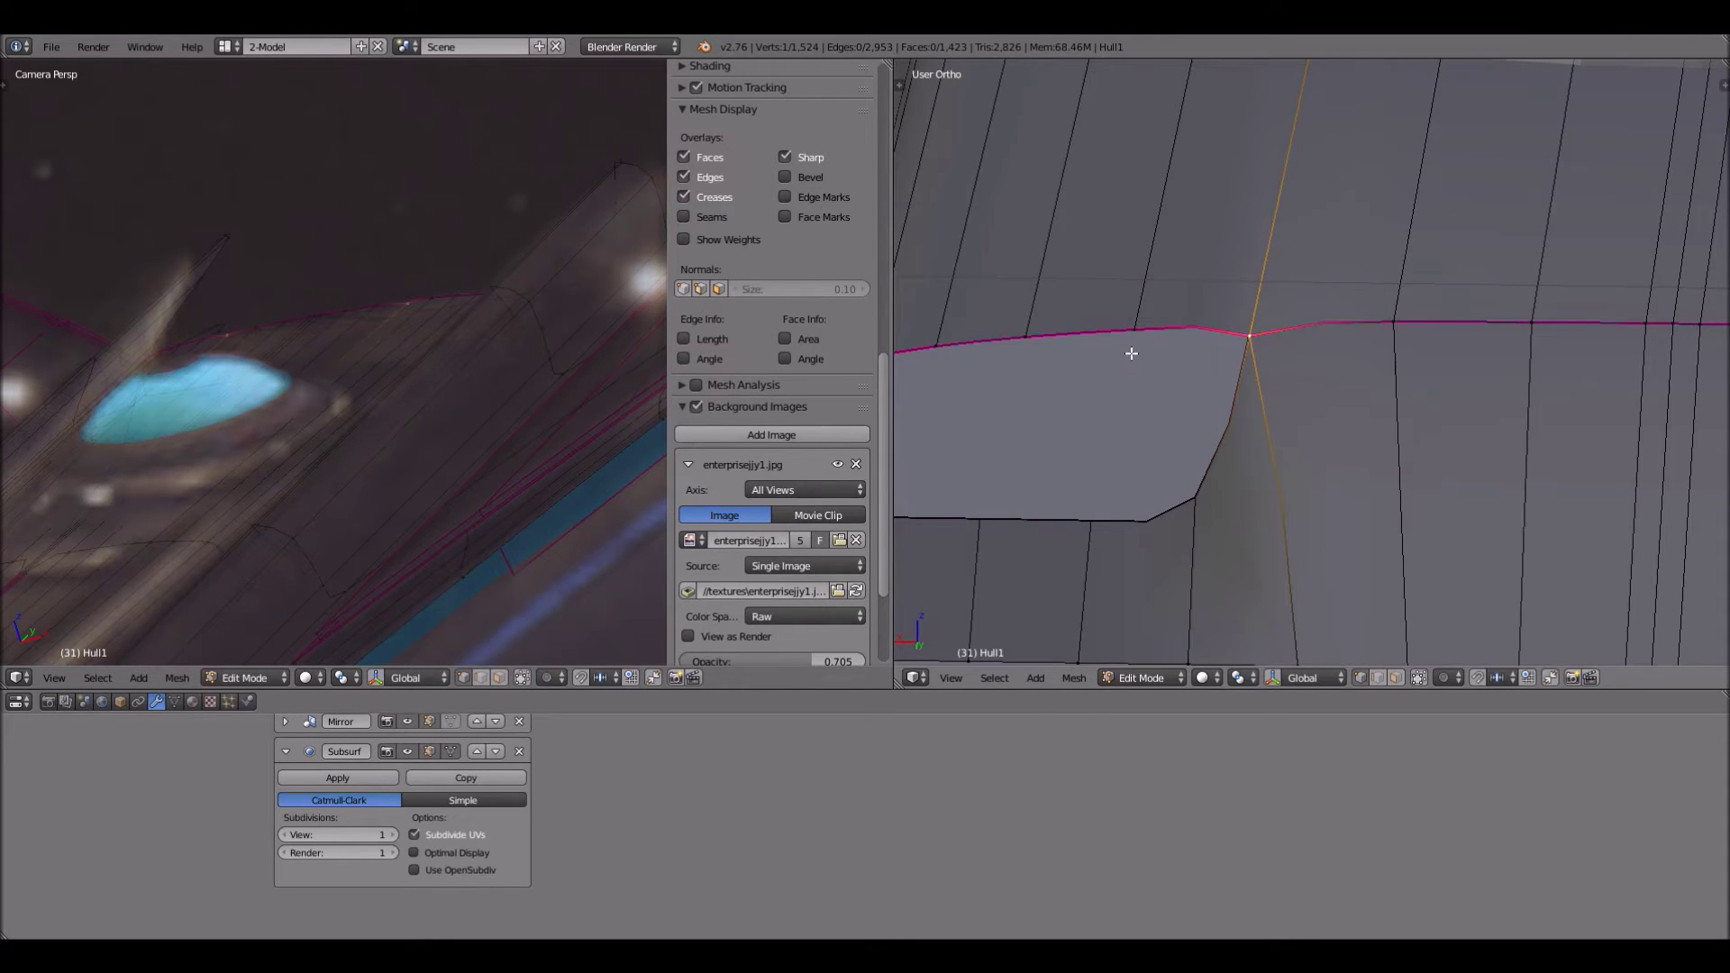
pyautogui.keyDown('shift'); pyautogui.rightClick(1150, 353); pyautogui.keyUp('shift')
pyautogui.hotkey('alt', 'm')
pyautogui.click(1150, 353)
# Merge the following three rear-edge vertices onto the front rim At Last, narrowing the opening to a gap at its outer corner
pyautogui.scroll(-7, 1206, 463)
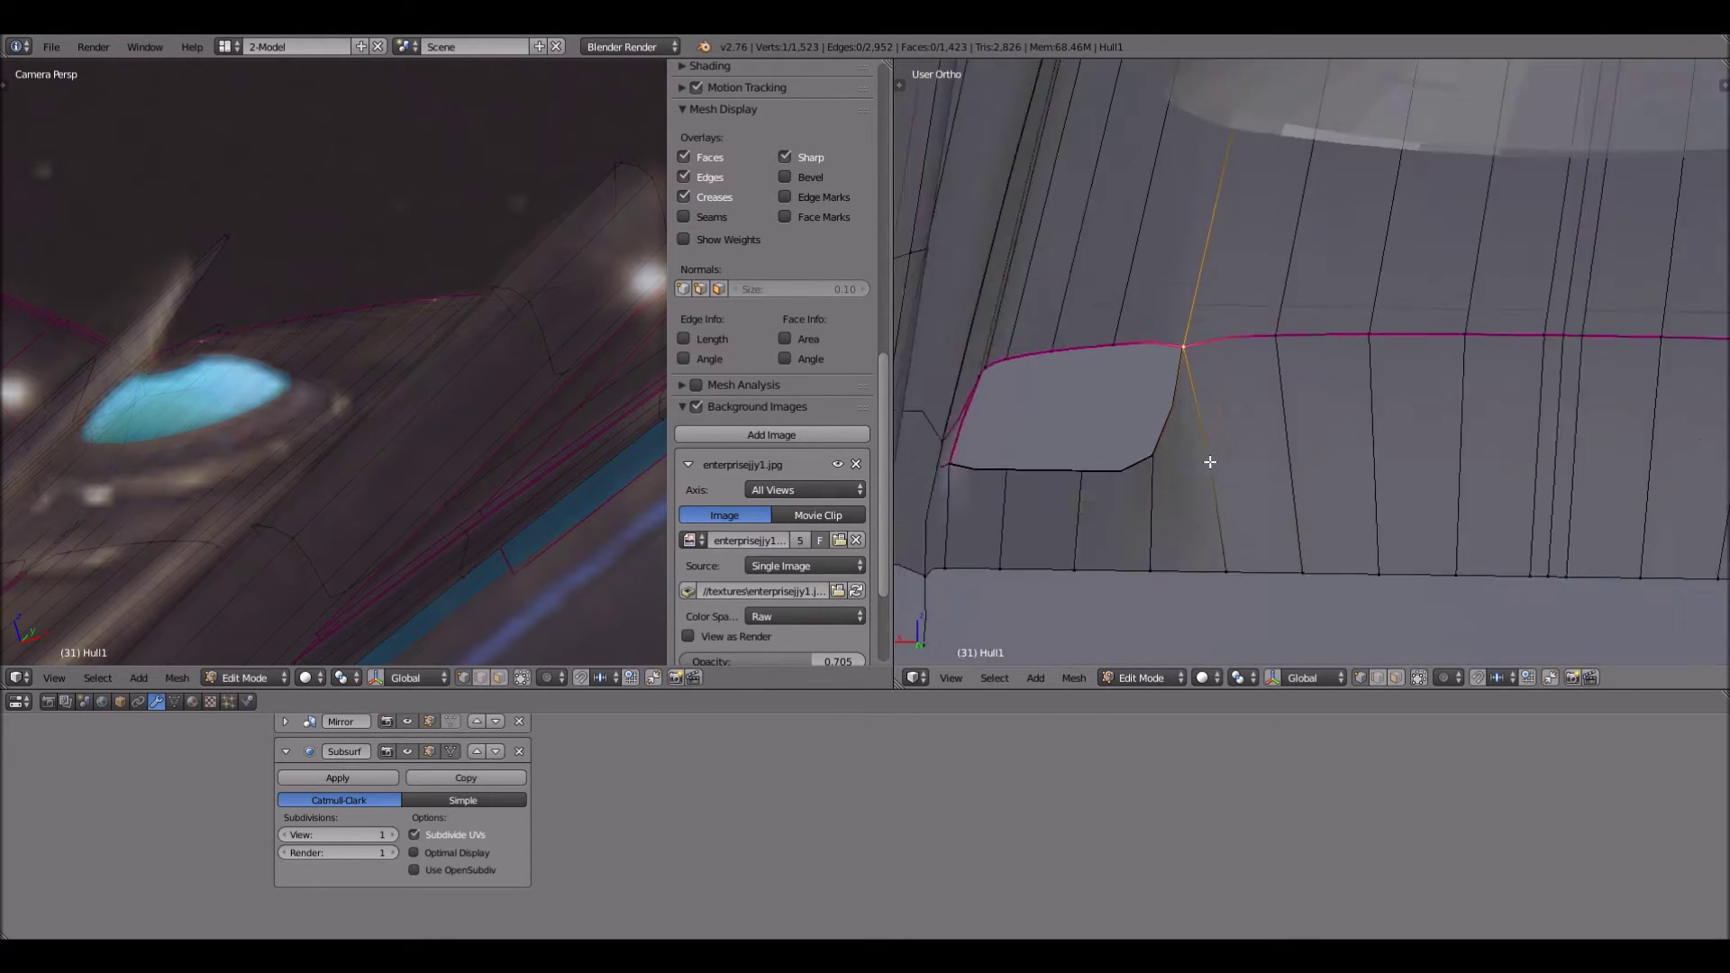
pyautogui.scroll(3, 1206, 463)
pyautogui.moveTo(1206, 462); pyautogui.dragTo(1178, 463, button='middle')
pyautogui.rightClick(1179, 460)
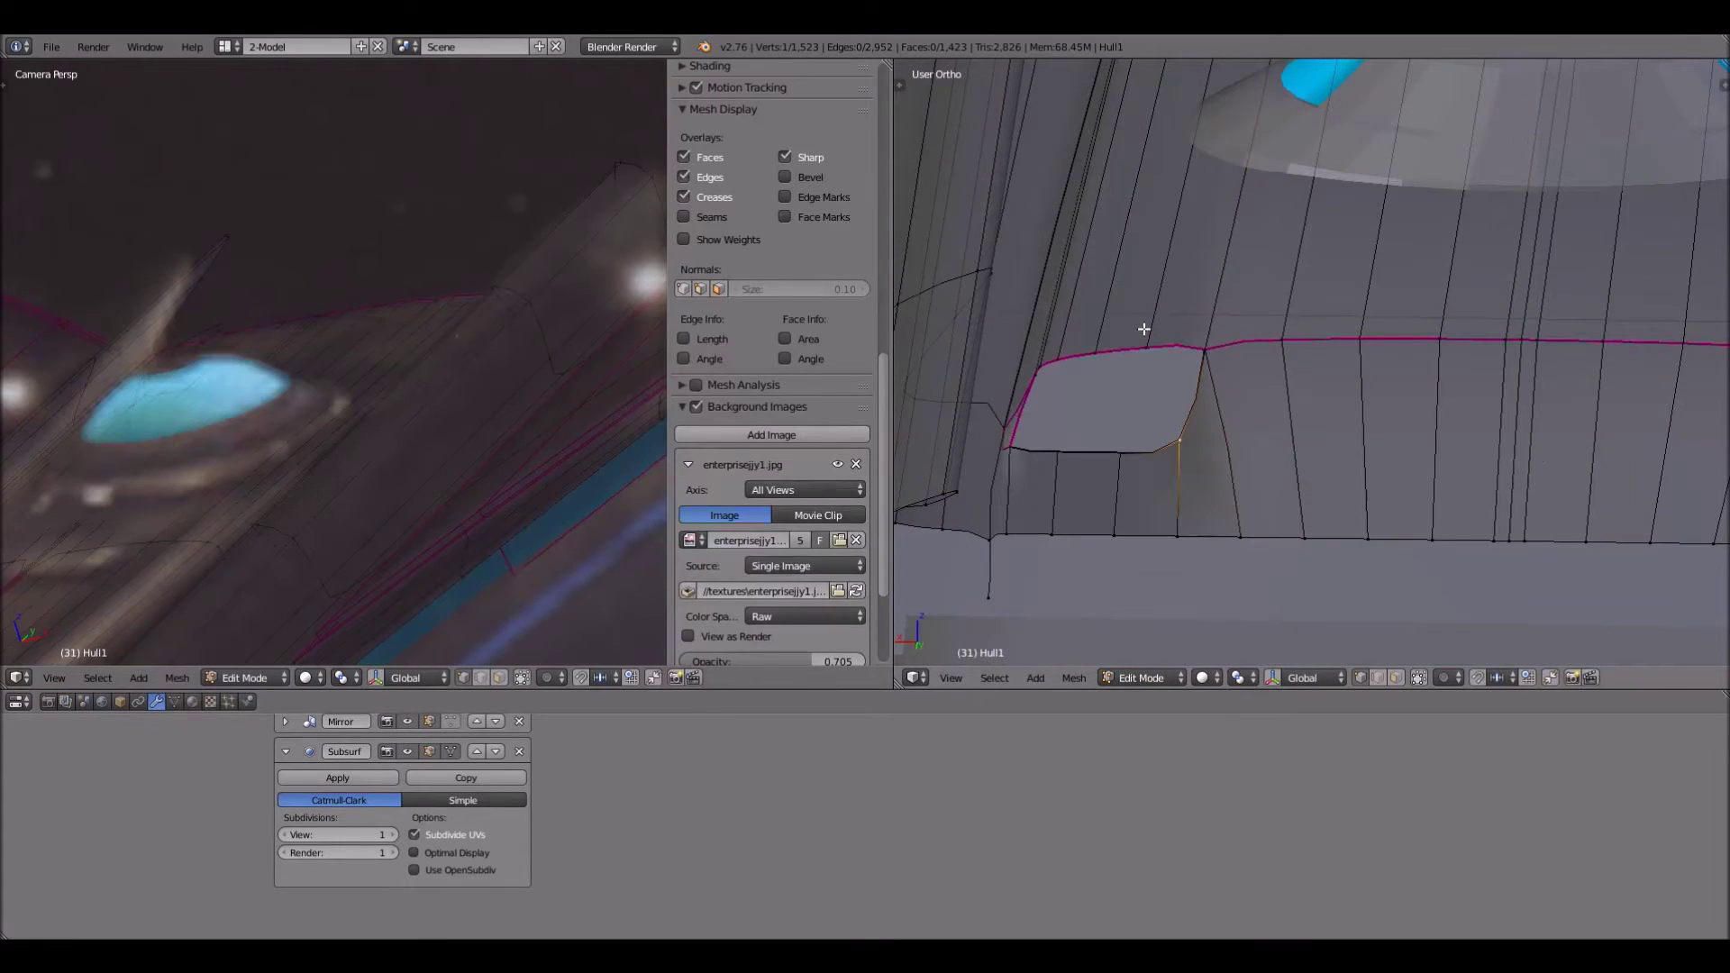
pyautogui.keyDown('shift'); pyautogui.rightClick(1144, 327); pyautogui.keyUp('shift')
pyautogui.hotkey('alt', 'm')
pyautogui.press('Return')
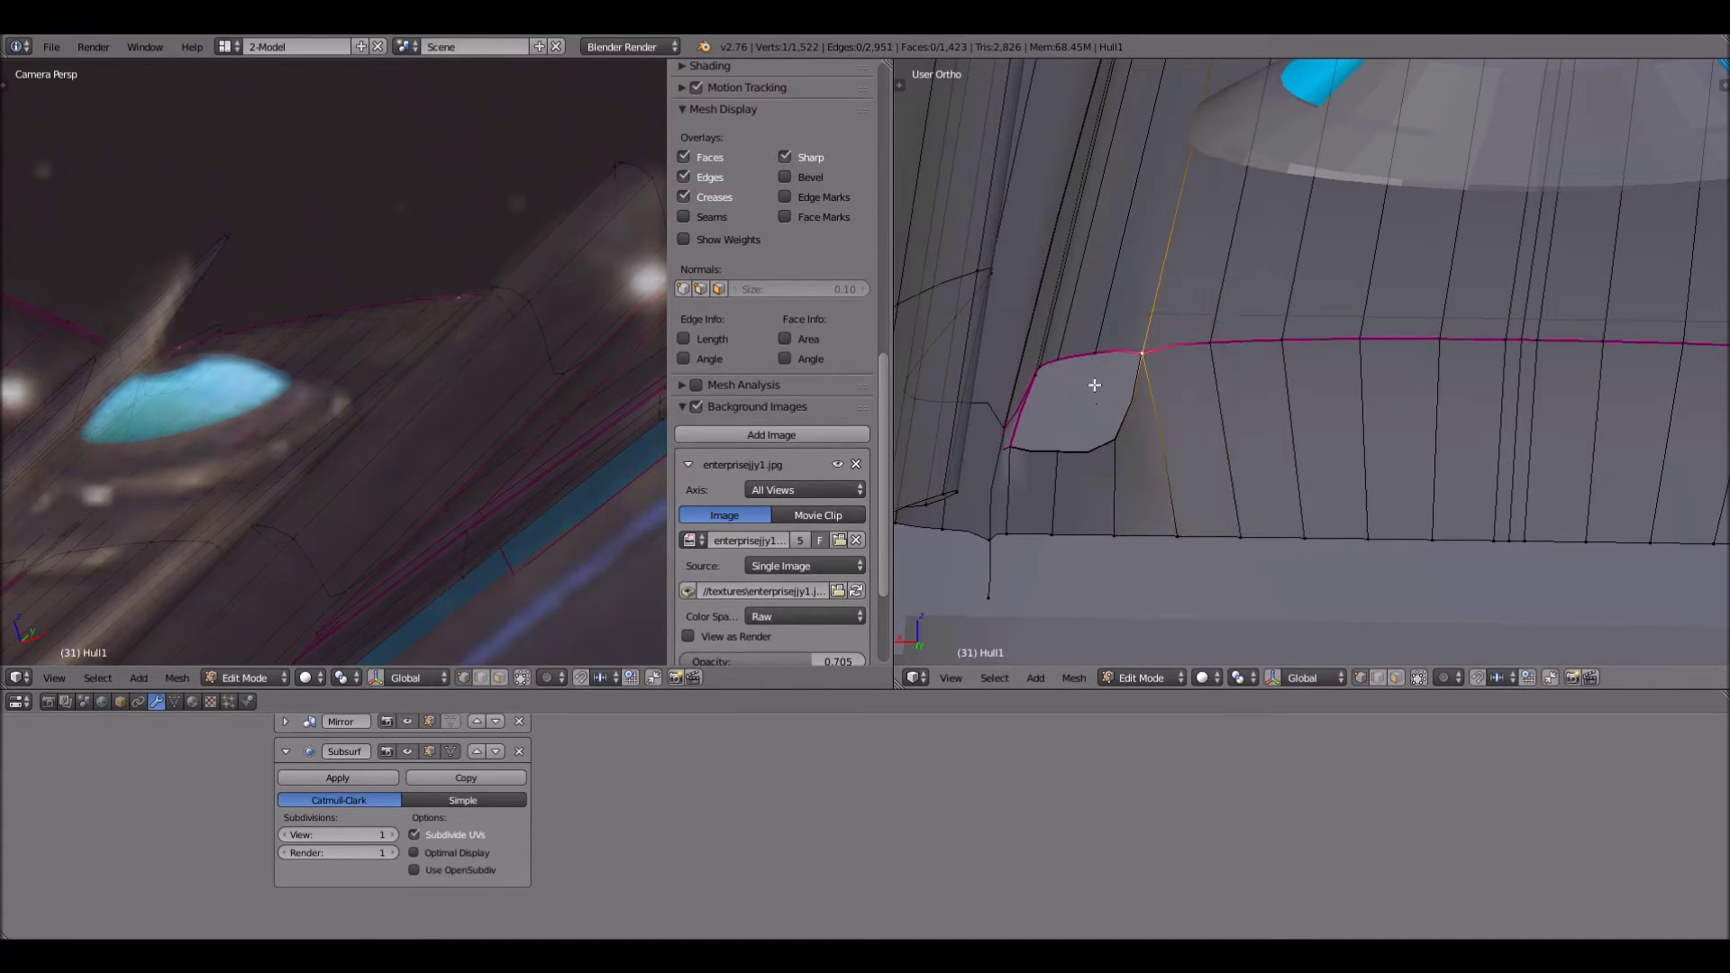
pyautogui.keyDown('shift'); pyautogui.rightClick(1096, 365); pyautogui.keyUp('shift')
pyautogui.hotkey('alt', 'm')
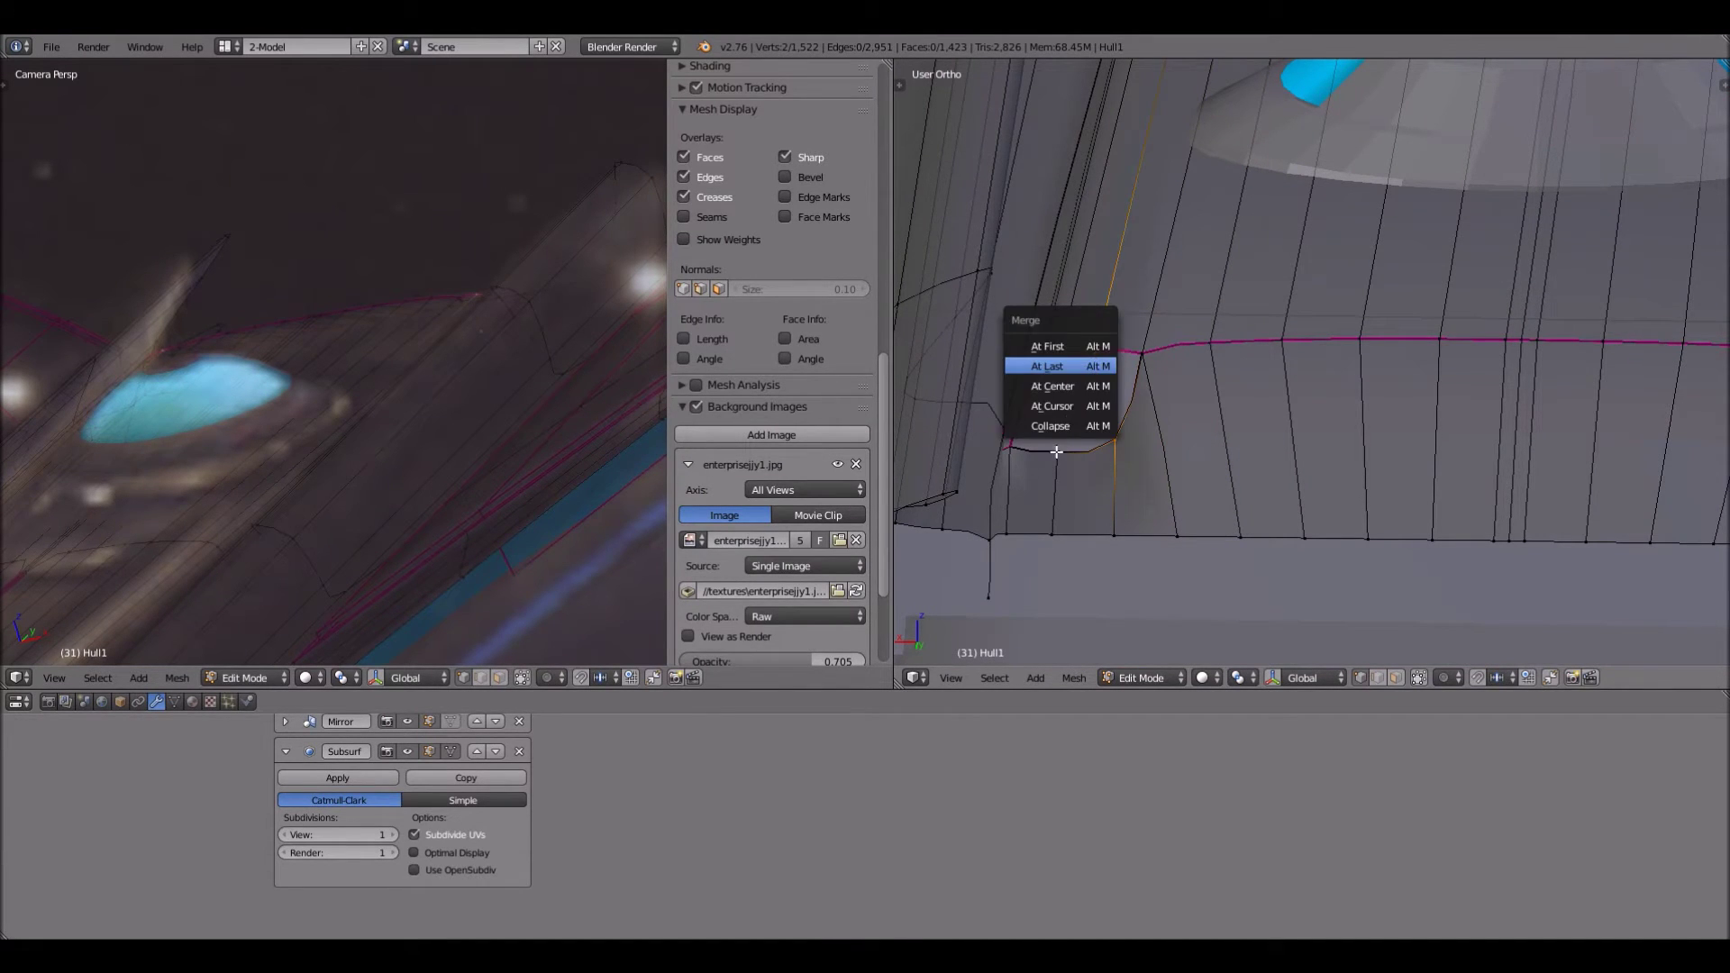
pyautogui.press('Return')
pyautogui.keyDown('shift'); pyautogui.rightClick(1073, 354); pyautogui.keyUp('shift')
pyautogui.hotkey('alt', 'm')
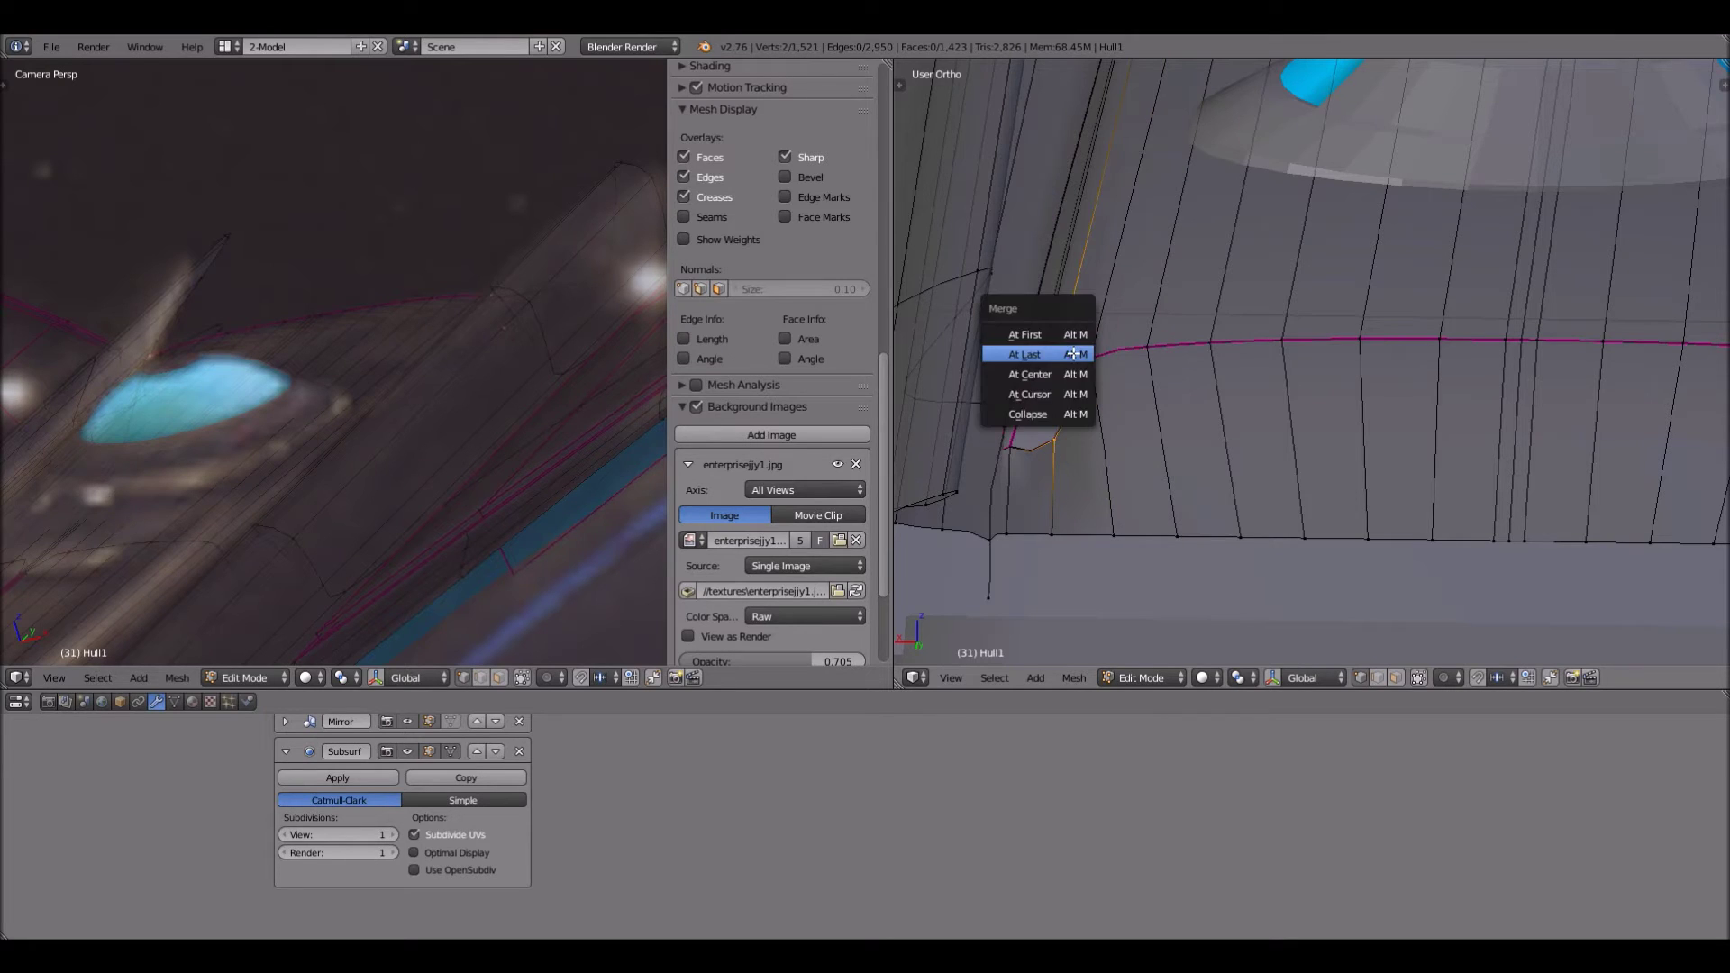
pyautogui.press('Return')
# Add a loop cut with 2 cuts through the outermost face strip beside the remaining corner gap
pyautogui.scroll(3, 1268, 413)
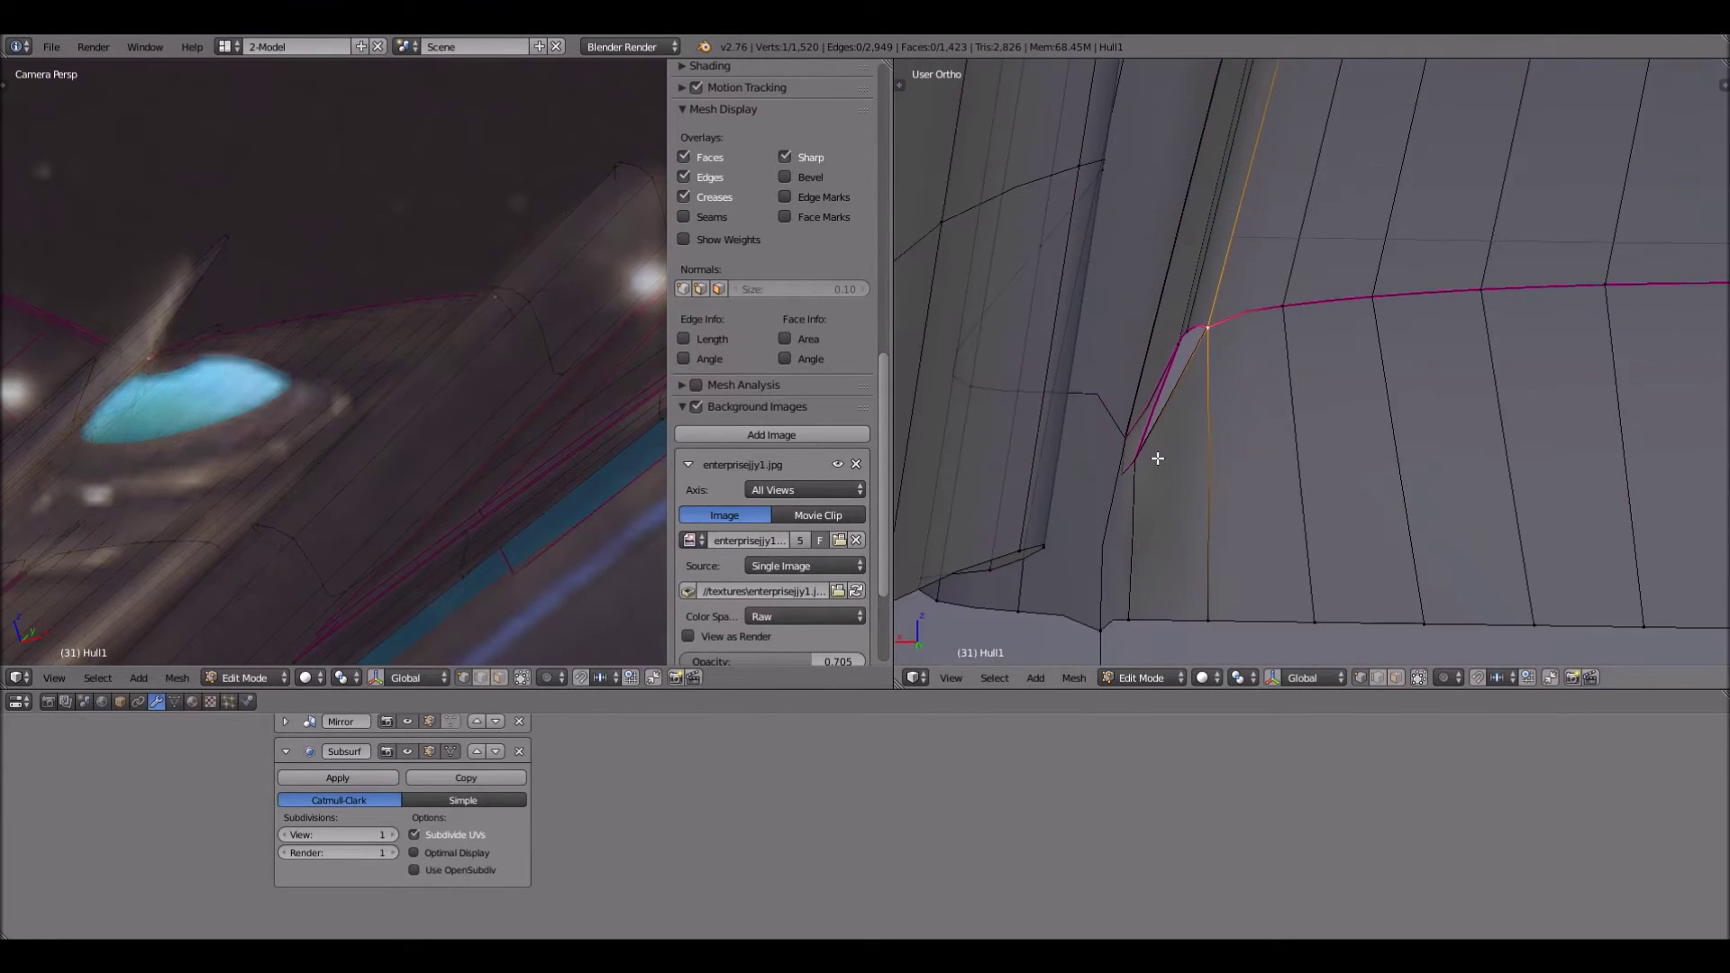
pyautogui.hotkey('ctrl', 'r')
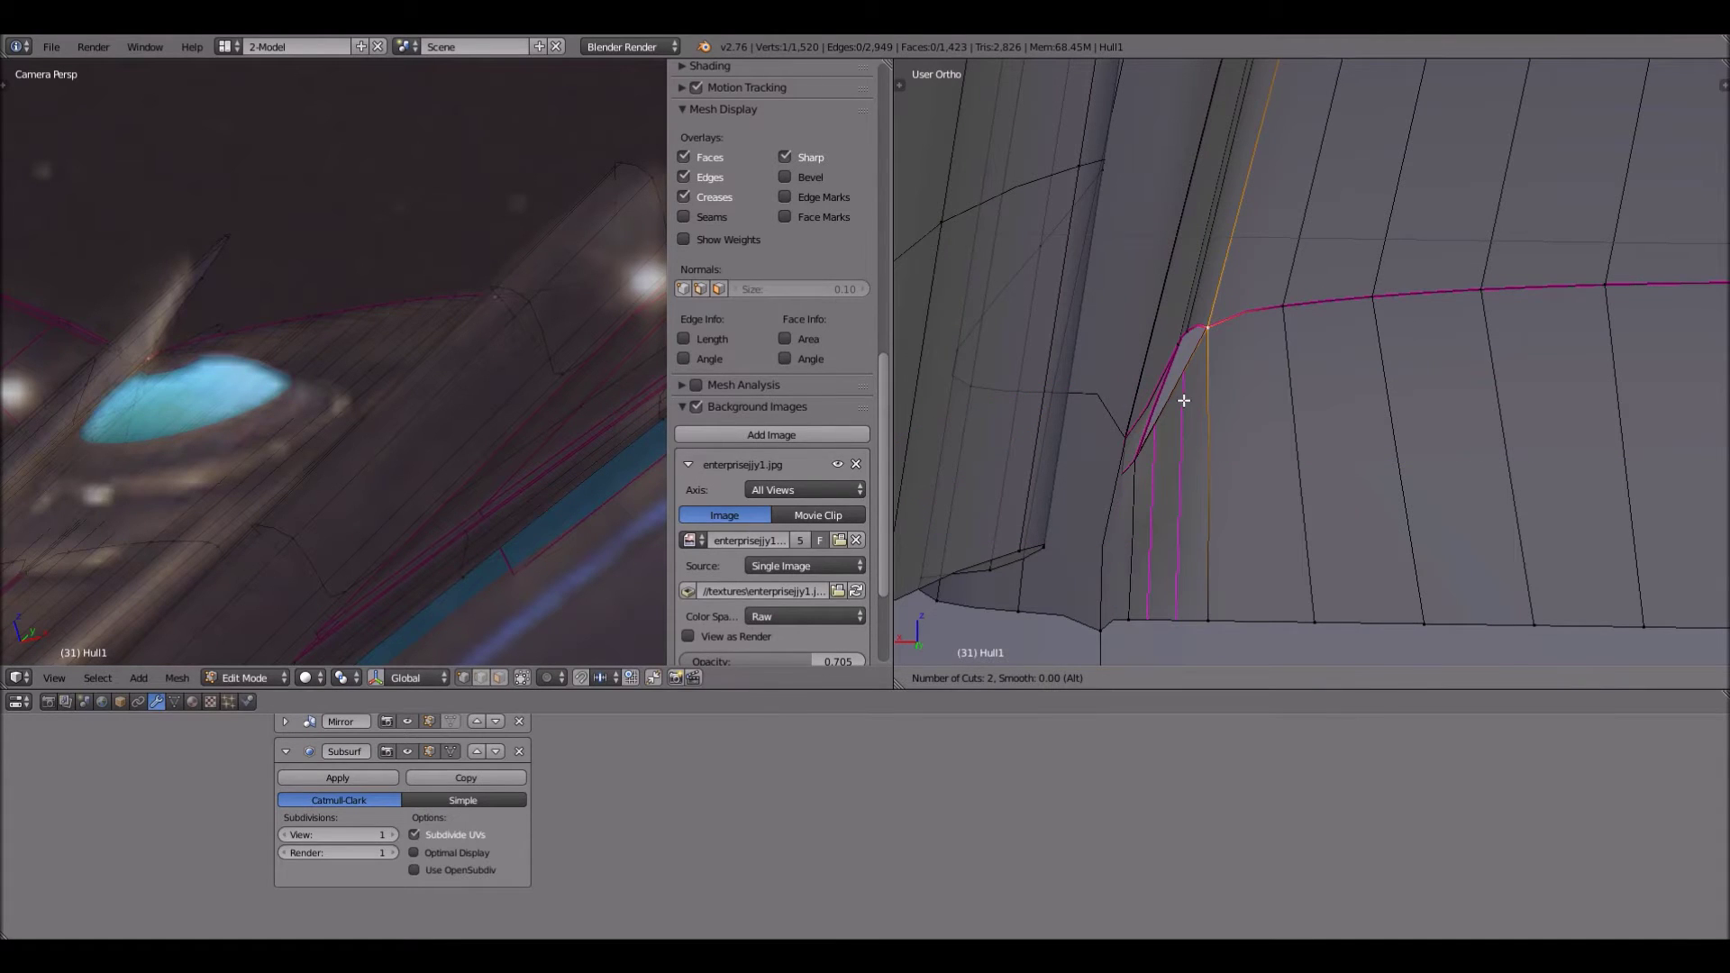
pyautogui.click(1185, 400)
pyautogui.click(1185, 399)
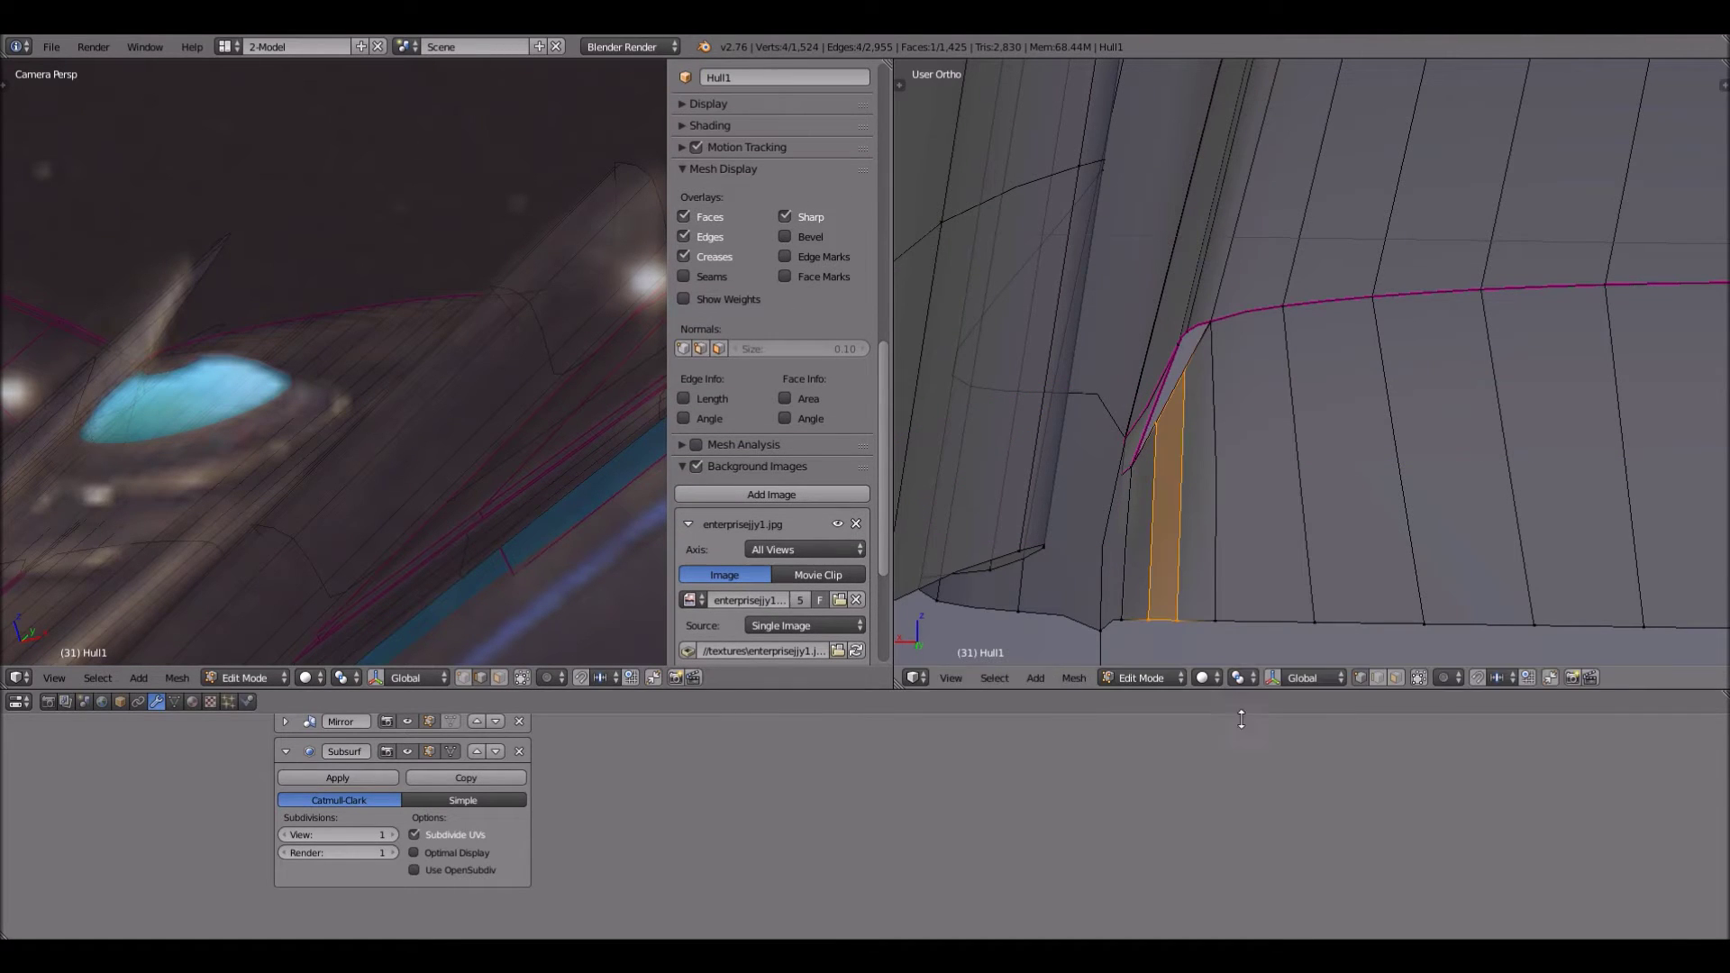
# Merge the new cut vertices and remaining corner vertices onto the rim's outer corner to close the gap
pyautogui.click(1186, 340)
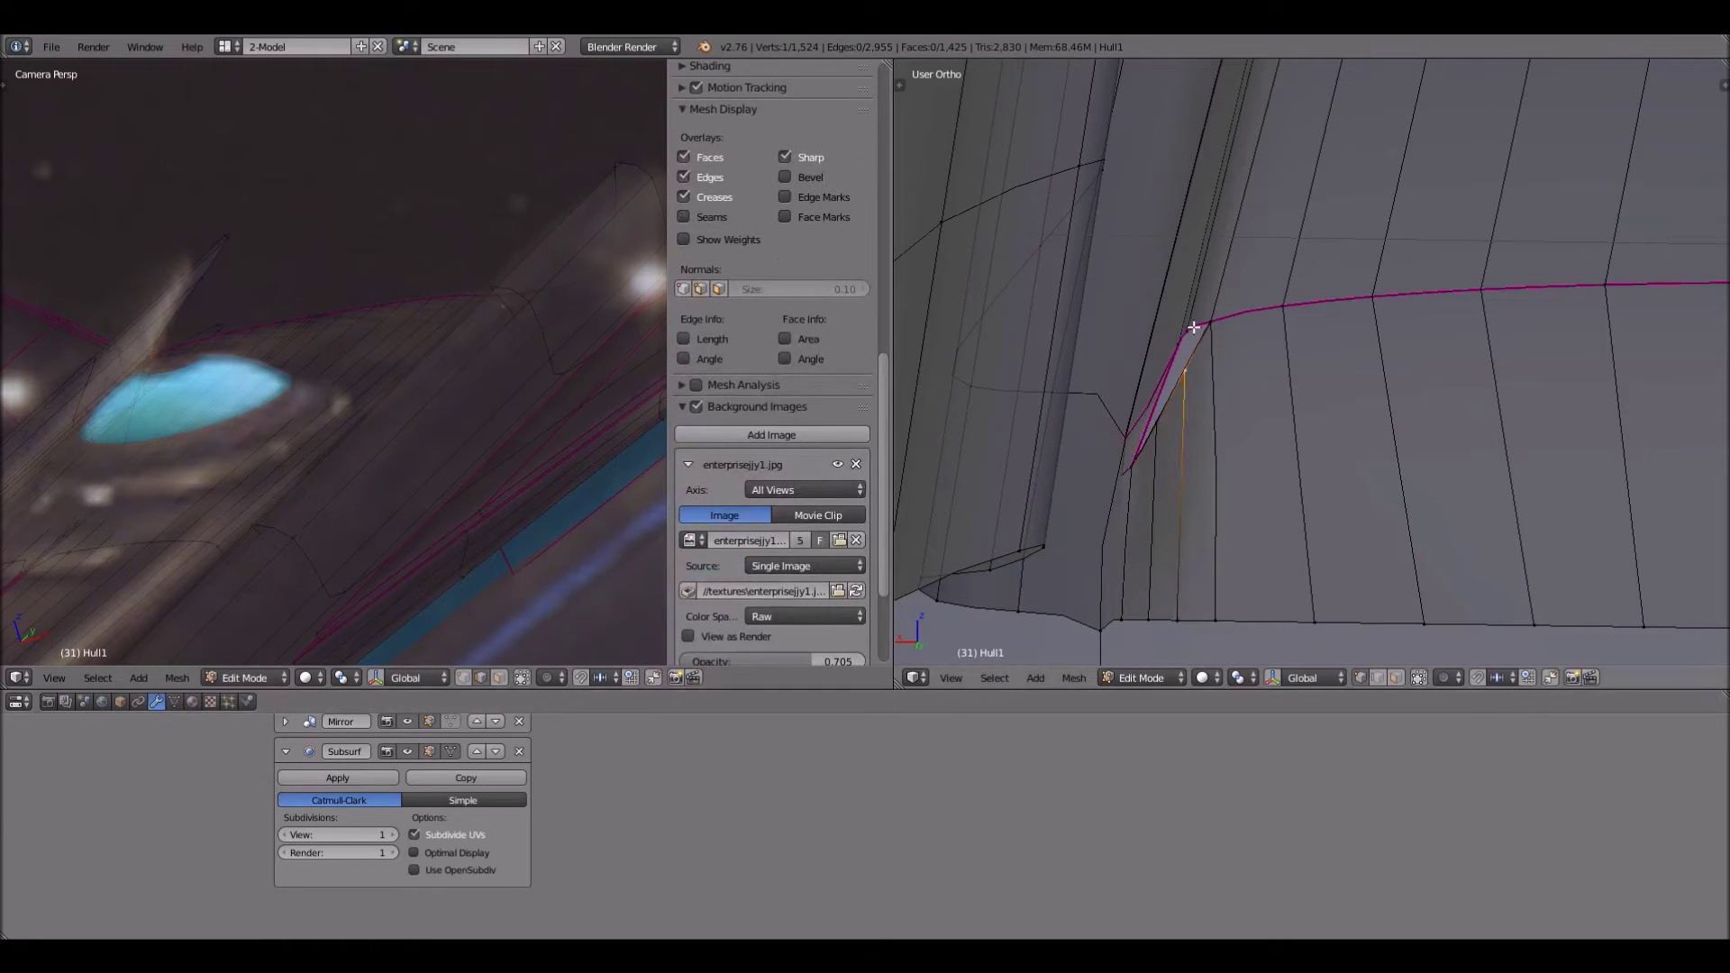
pyautogui.keyDown('shift'); pyautogui.rightClick(1196, 328); pyautogui.keyUp('shift')
pyautogui.hotkey('alt', 'm')
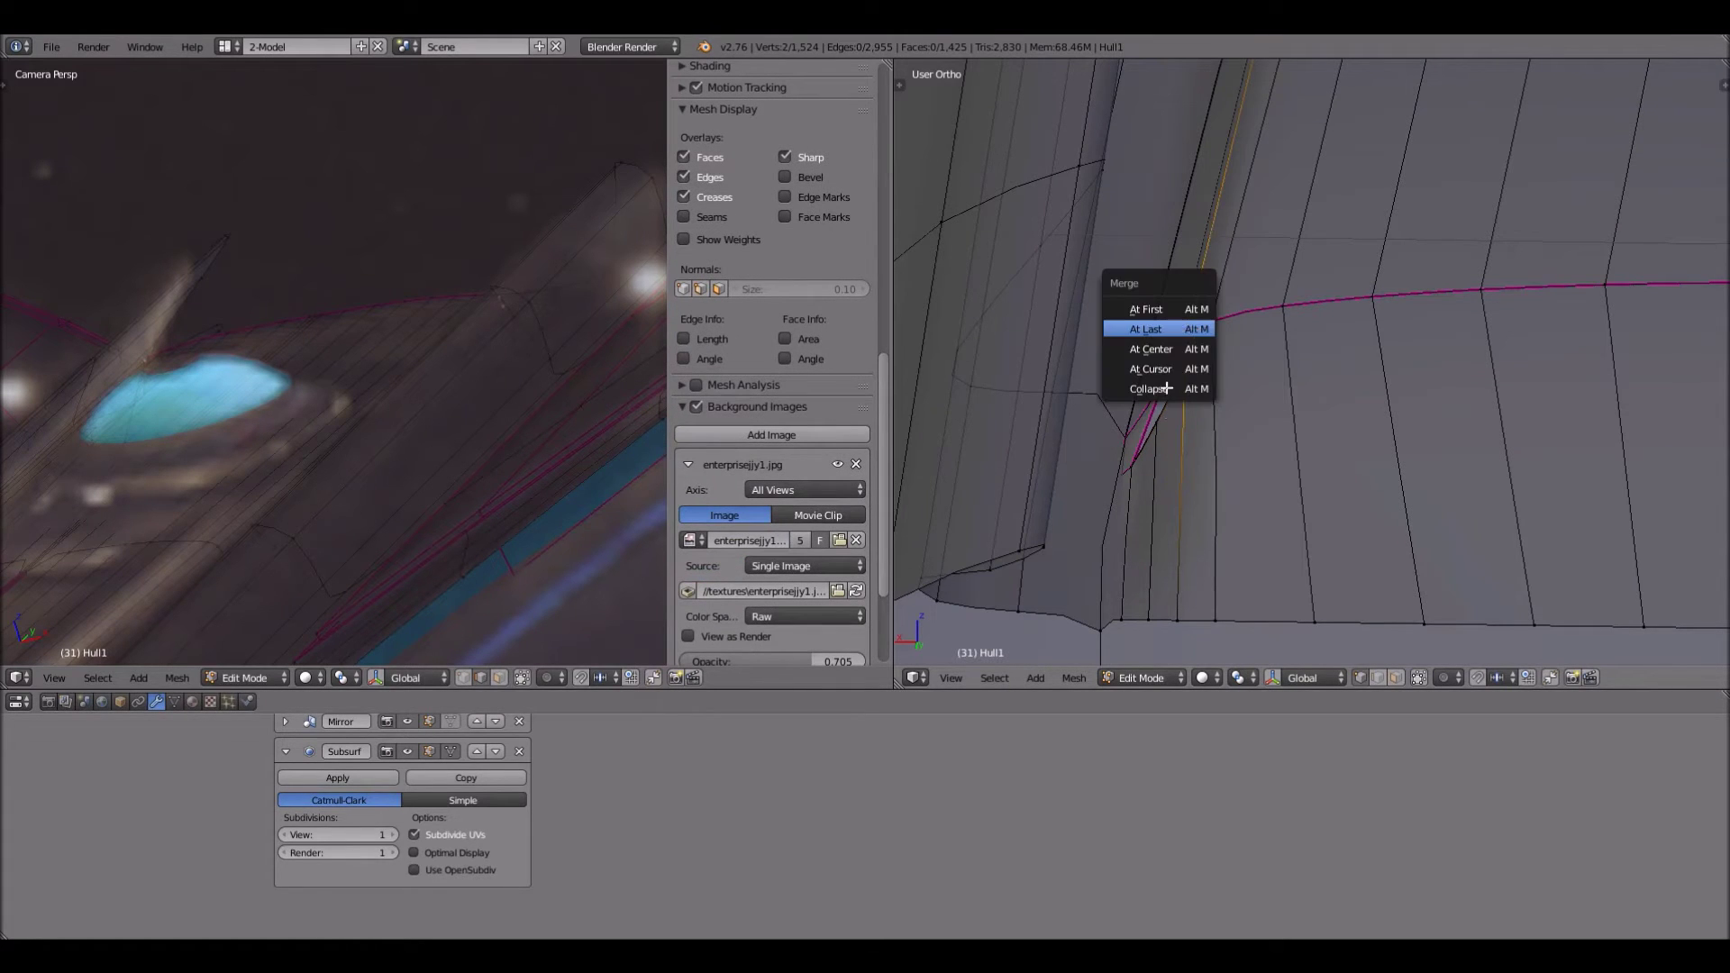
pyautogui.click(1165, 389)
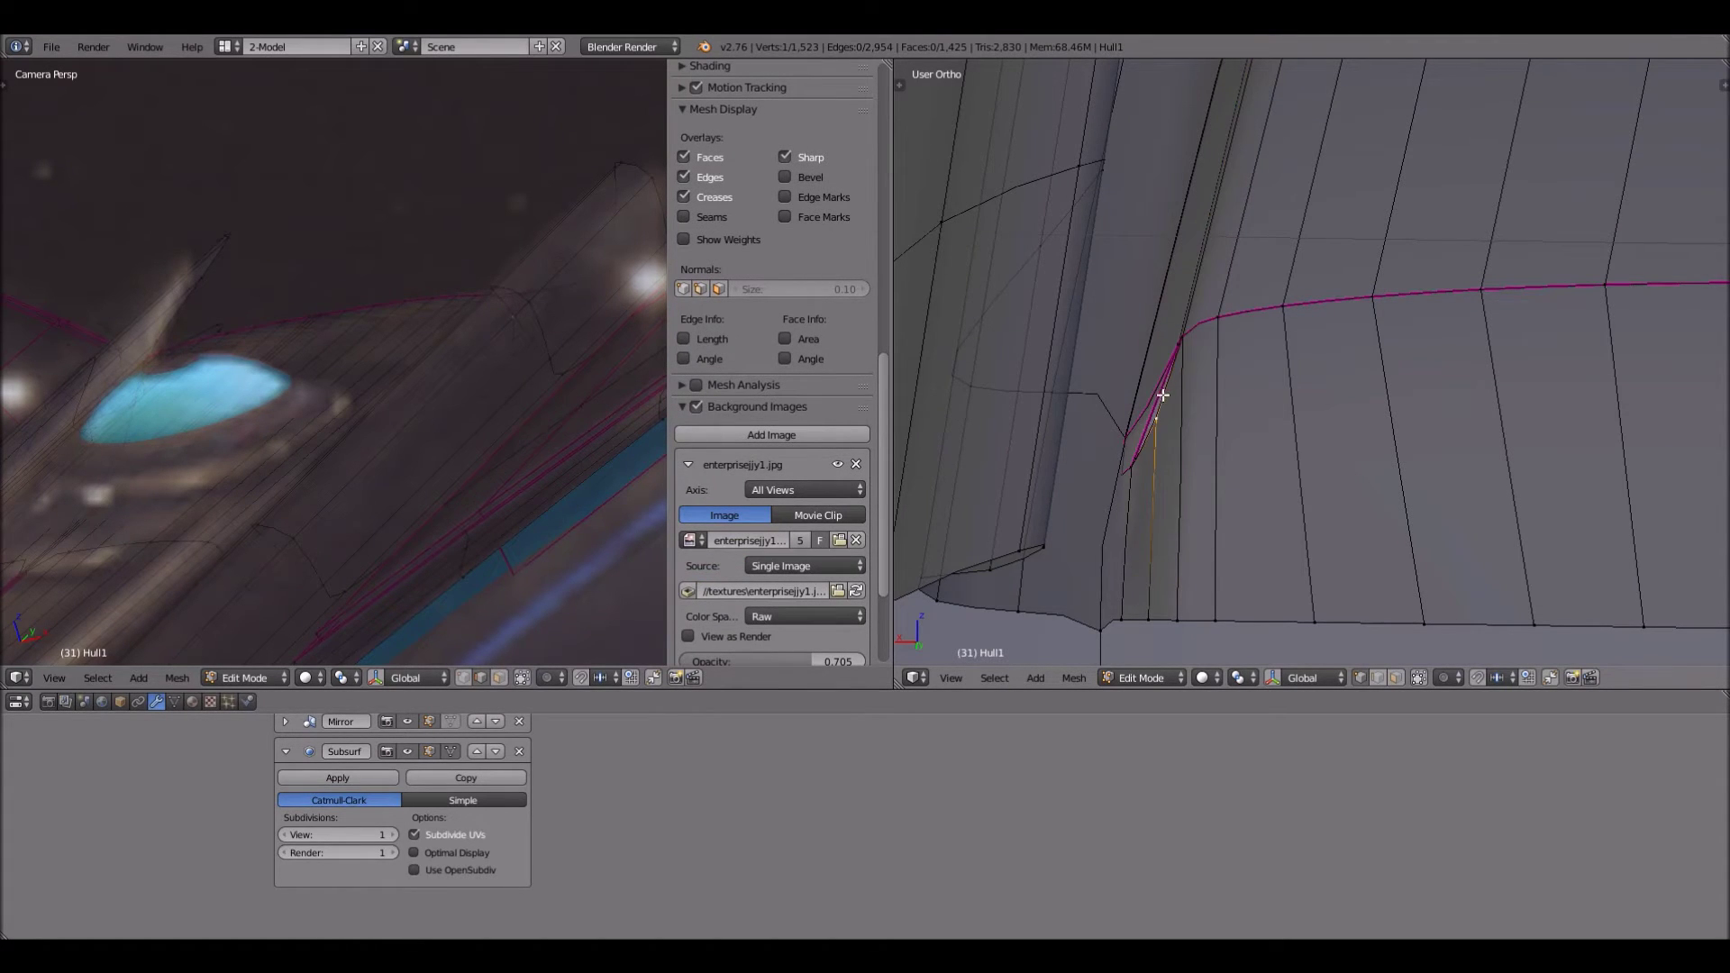
pyautogui.keyDown('shift'); pyautogui.rightClick(1162, 395); pyautogui.keyUp('shift')
pyautogui.hotkey('alt', 'm')
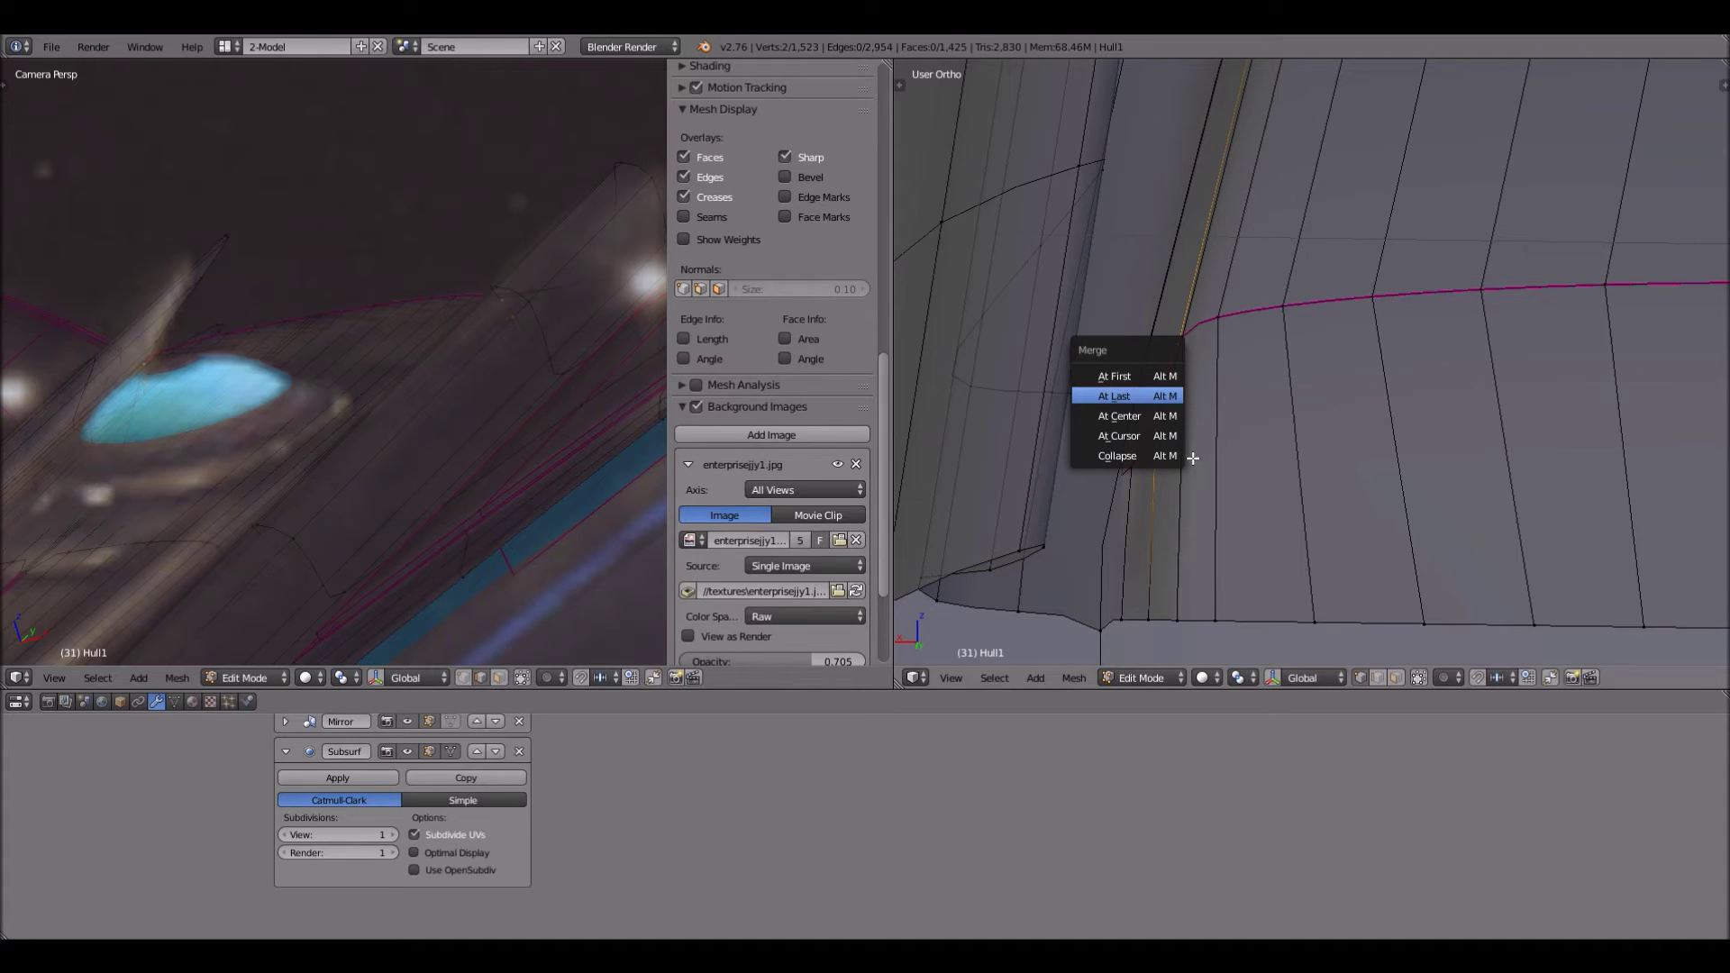
pyautogui.press('Escape')
pyautogui.keyDown('shift'); pyautogui.rightClick(1148, 620); pyautogui.keyUp('shift')
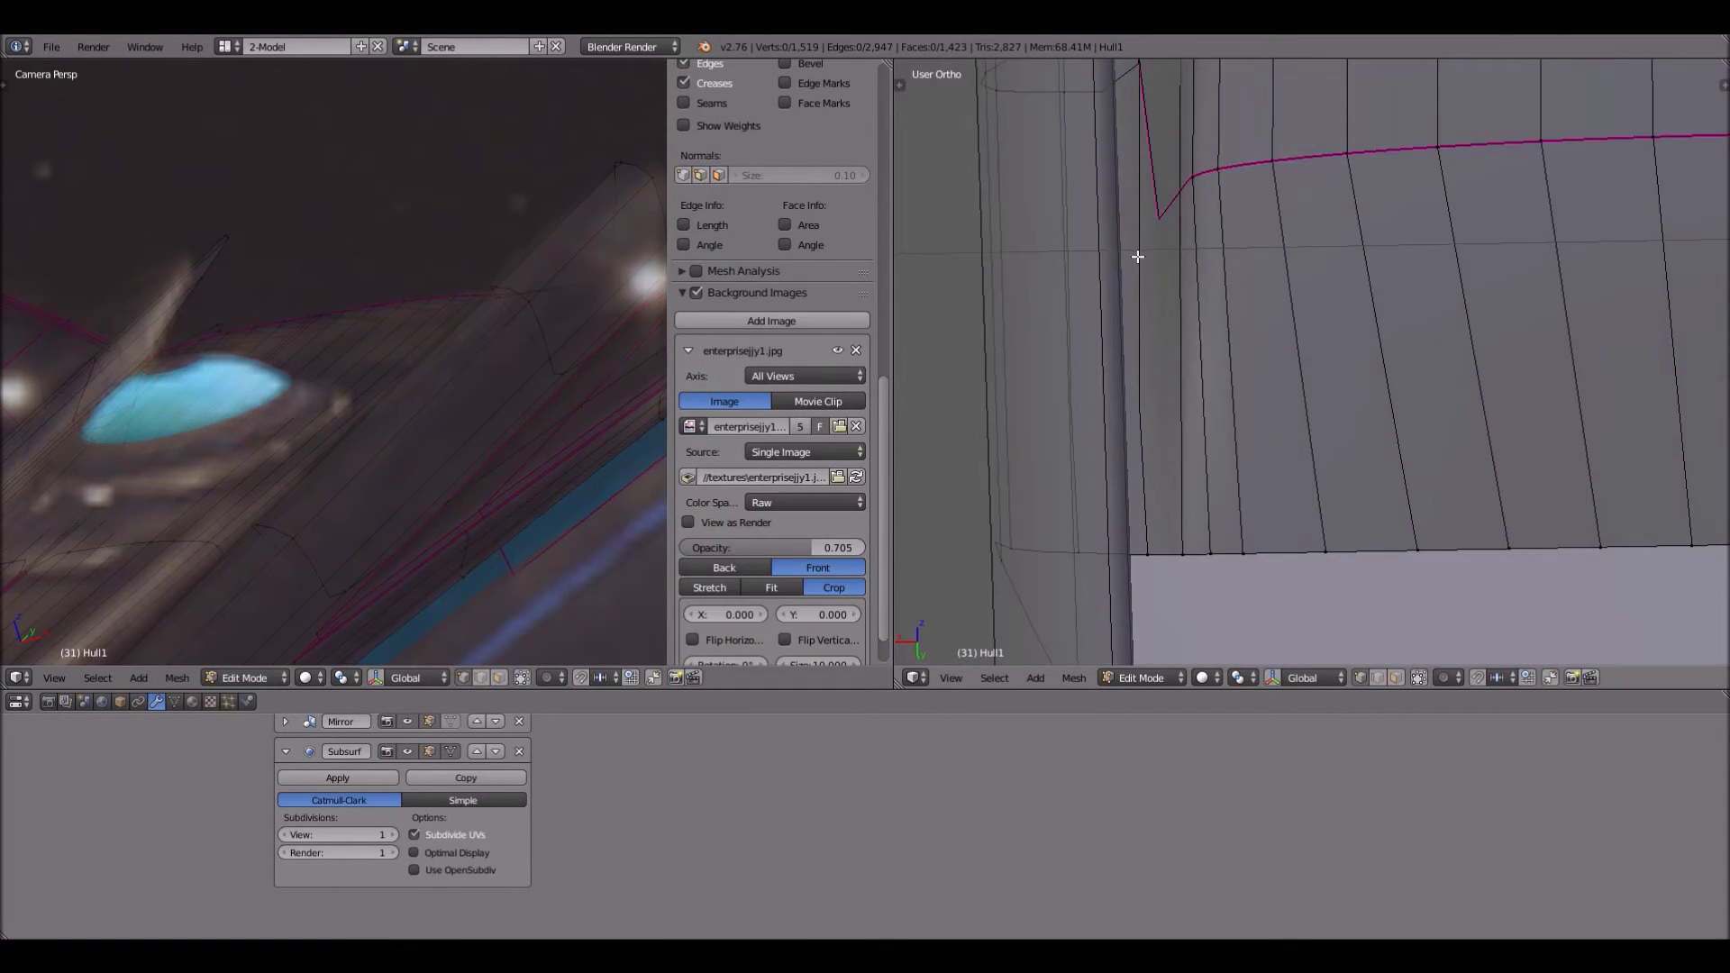
pyautogui.moveTo(1136, 258); pyautogui.dragTo(1252, 395, button='middle')
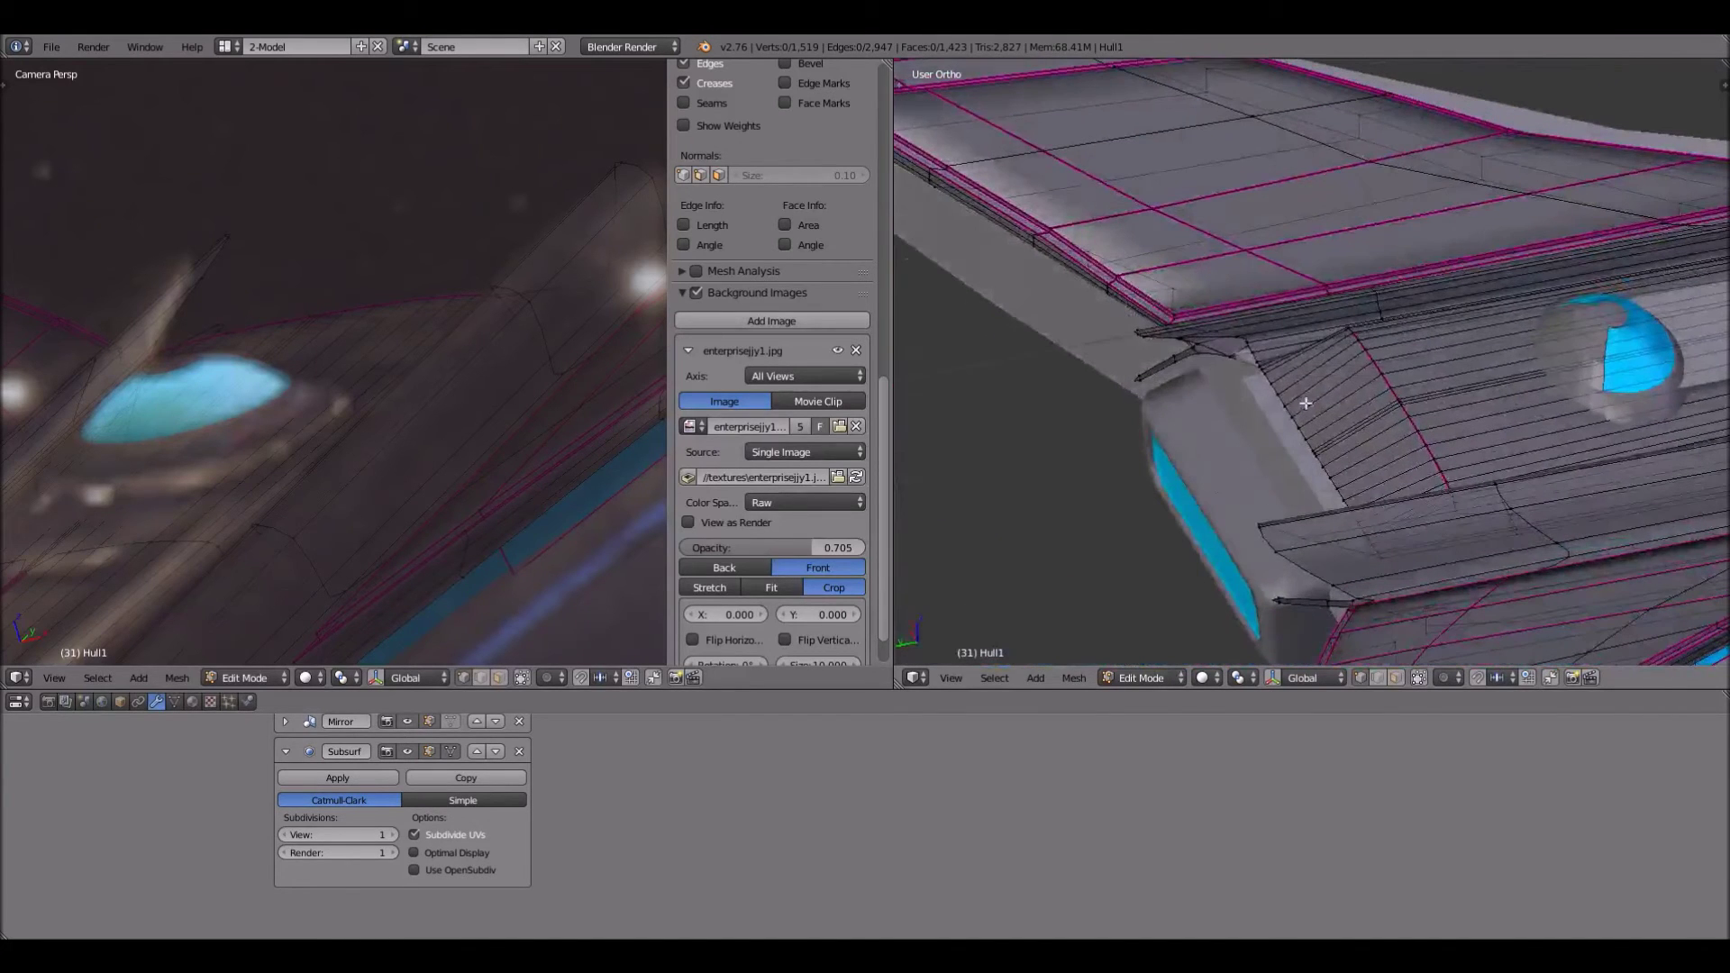
# In Object Mode, move the engine block about 0.07 along global Y toward the hull's rear edge
pyautogui.click(1172, 678)
pyautogui.click(1168, 654)
pyautogui.rightClick(1217, 532)
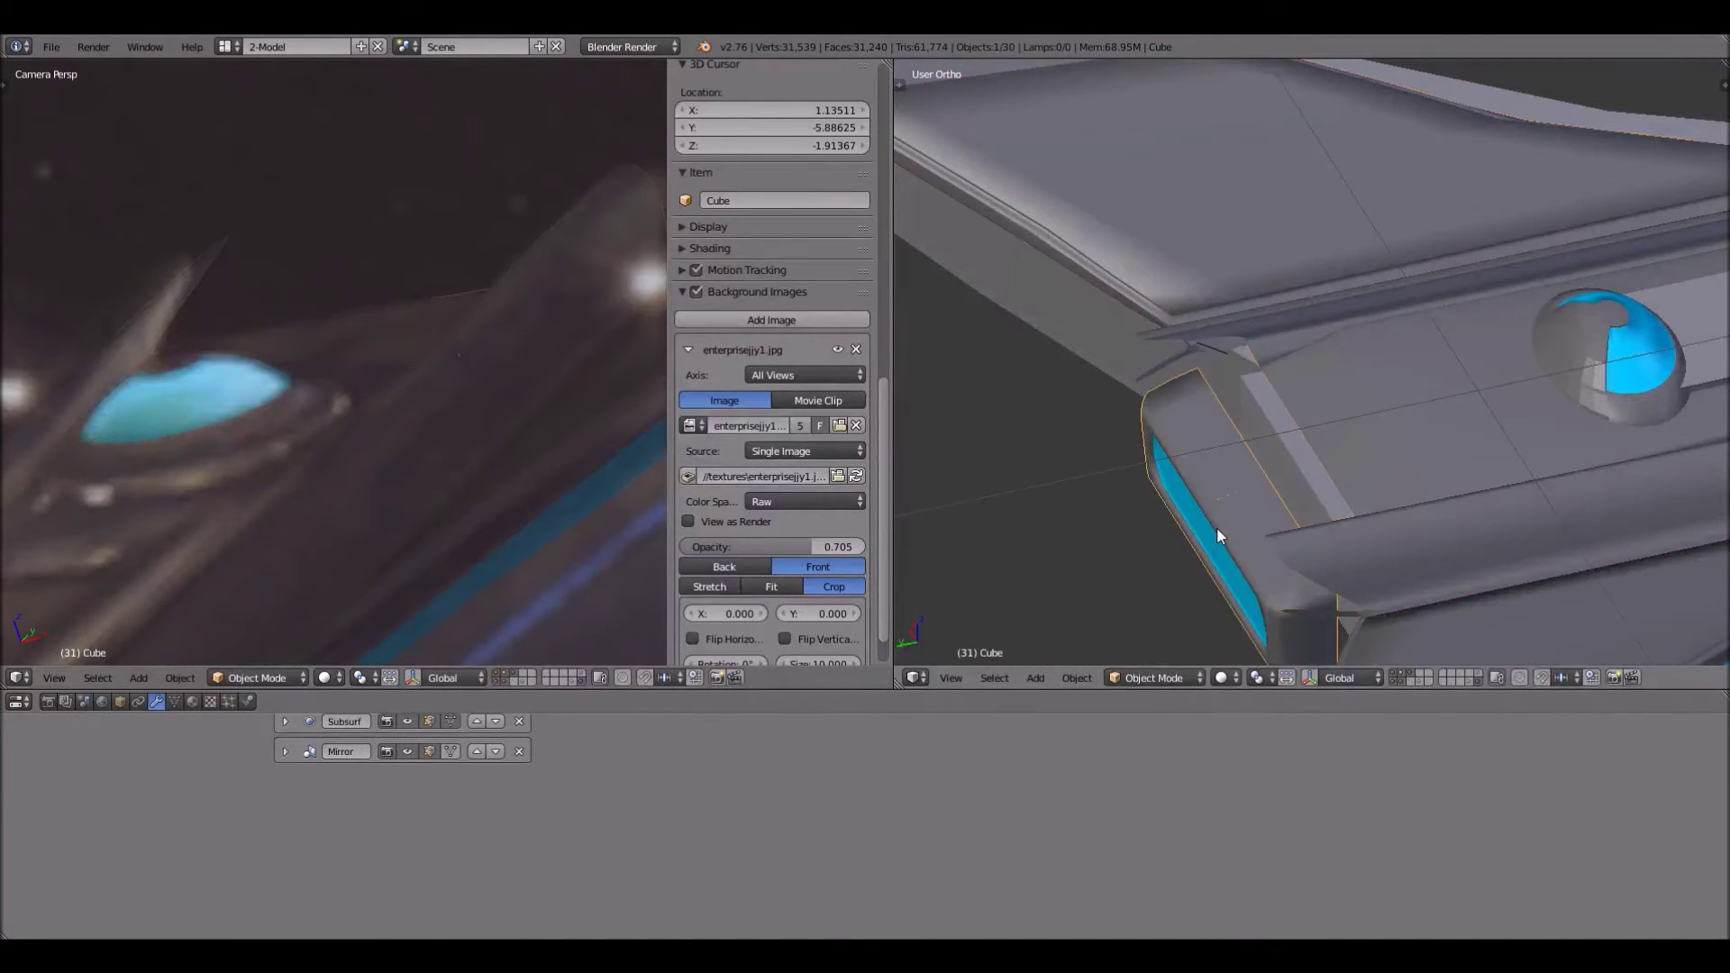
pyautogui.press('g')
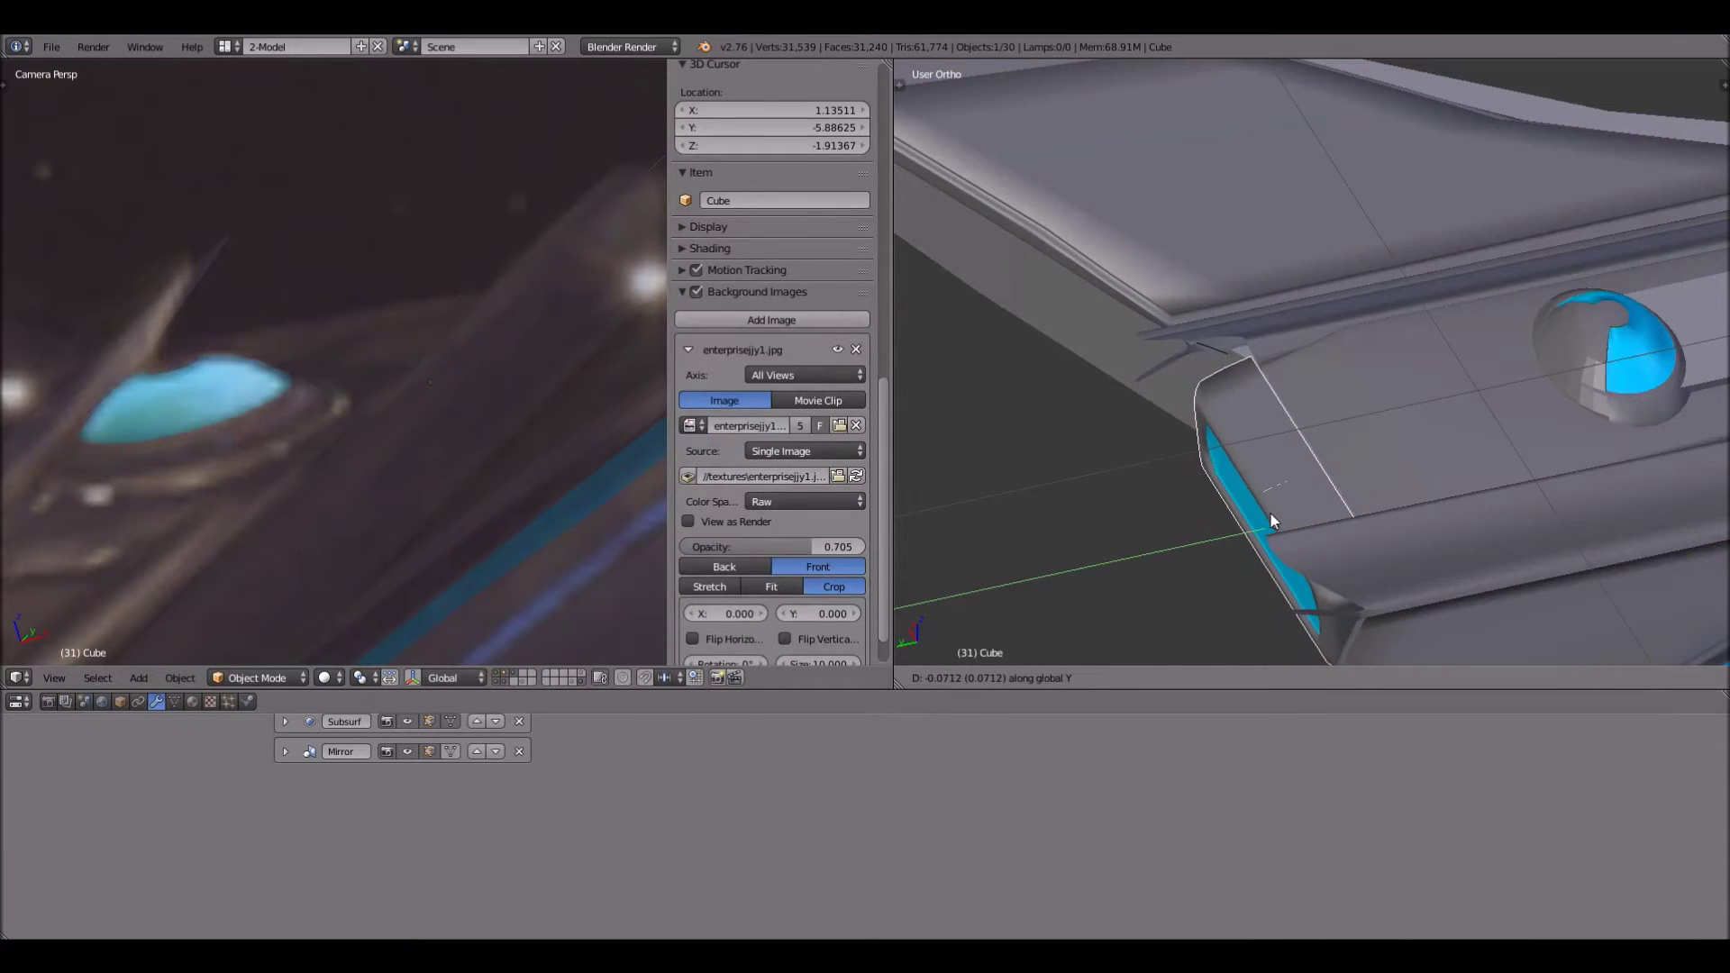
pyautogui.click(1271, 514)
pyautogui.click(951, 678)
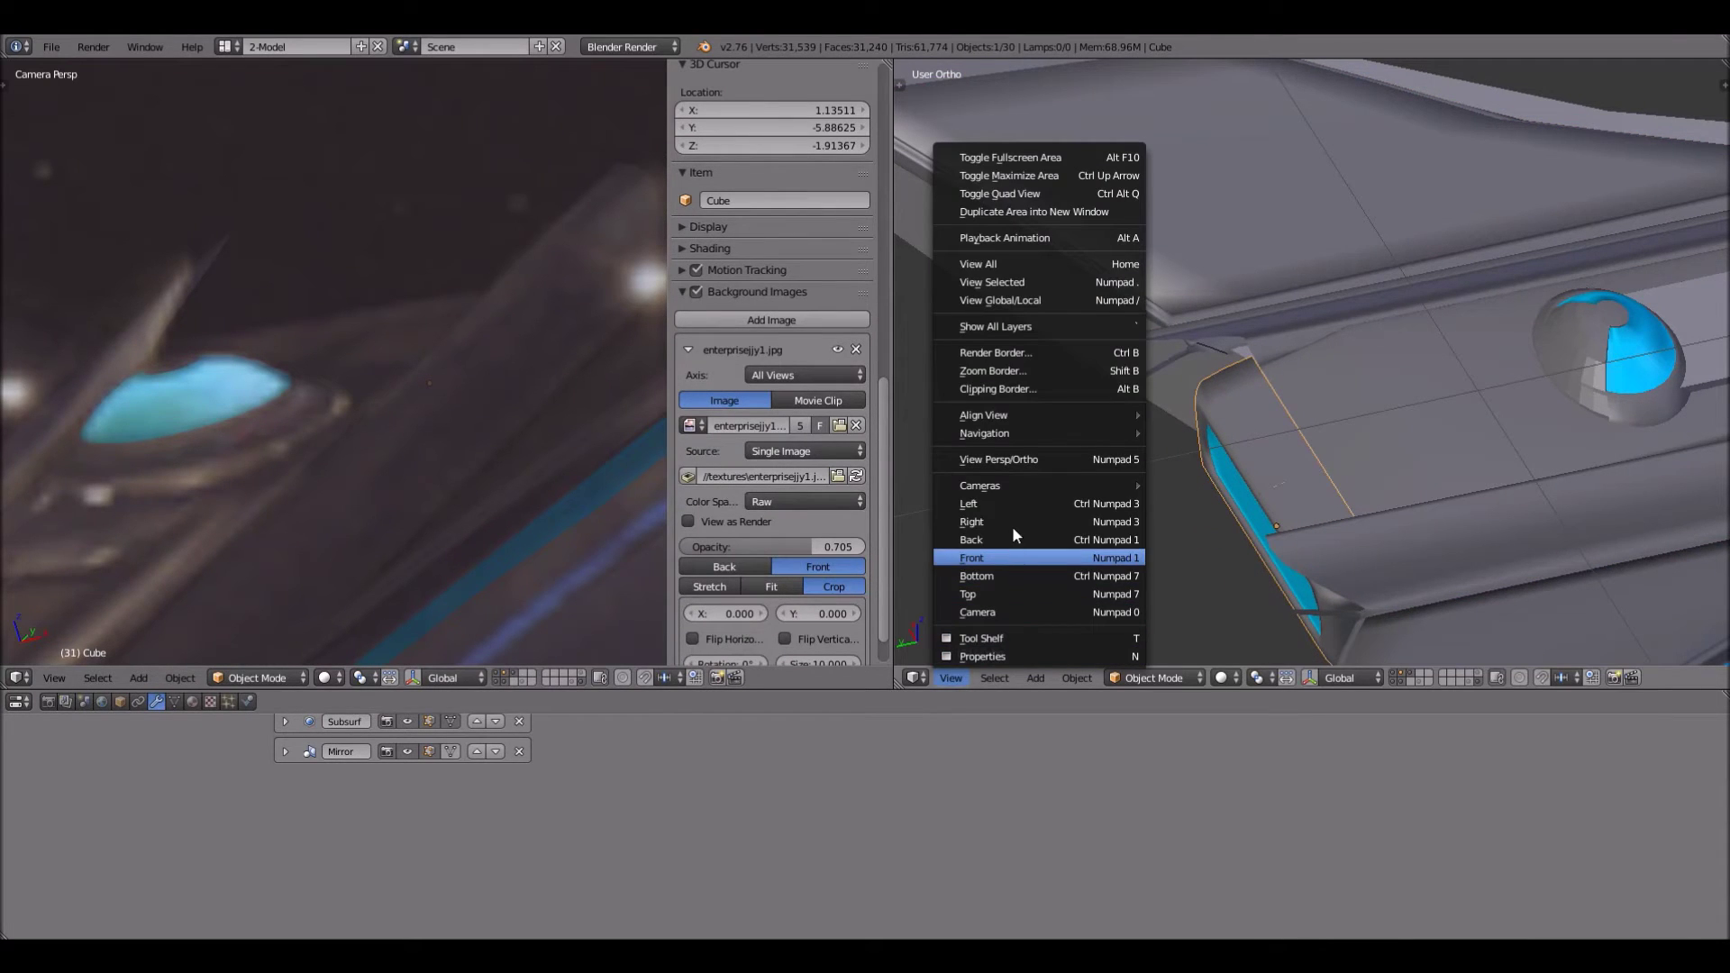
pyautogui.click(1004, 591)
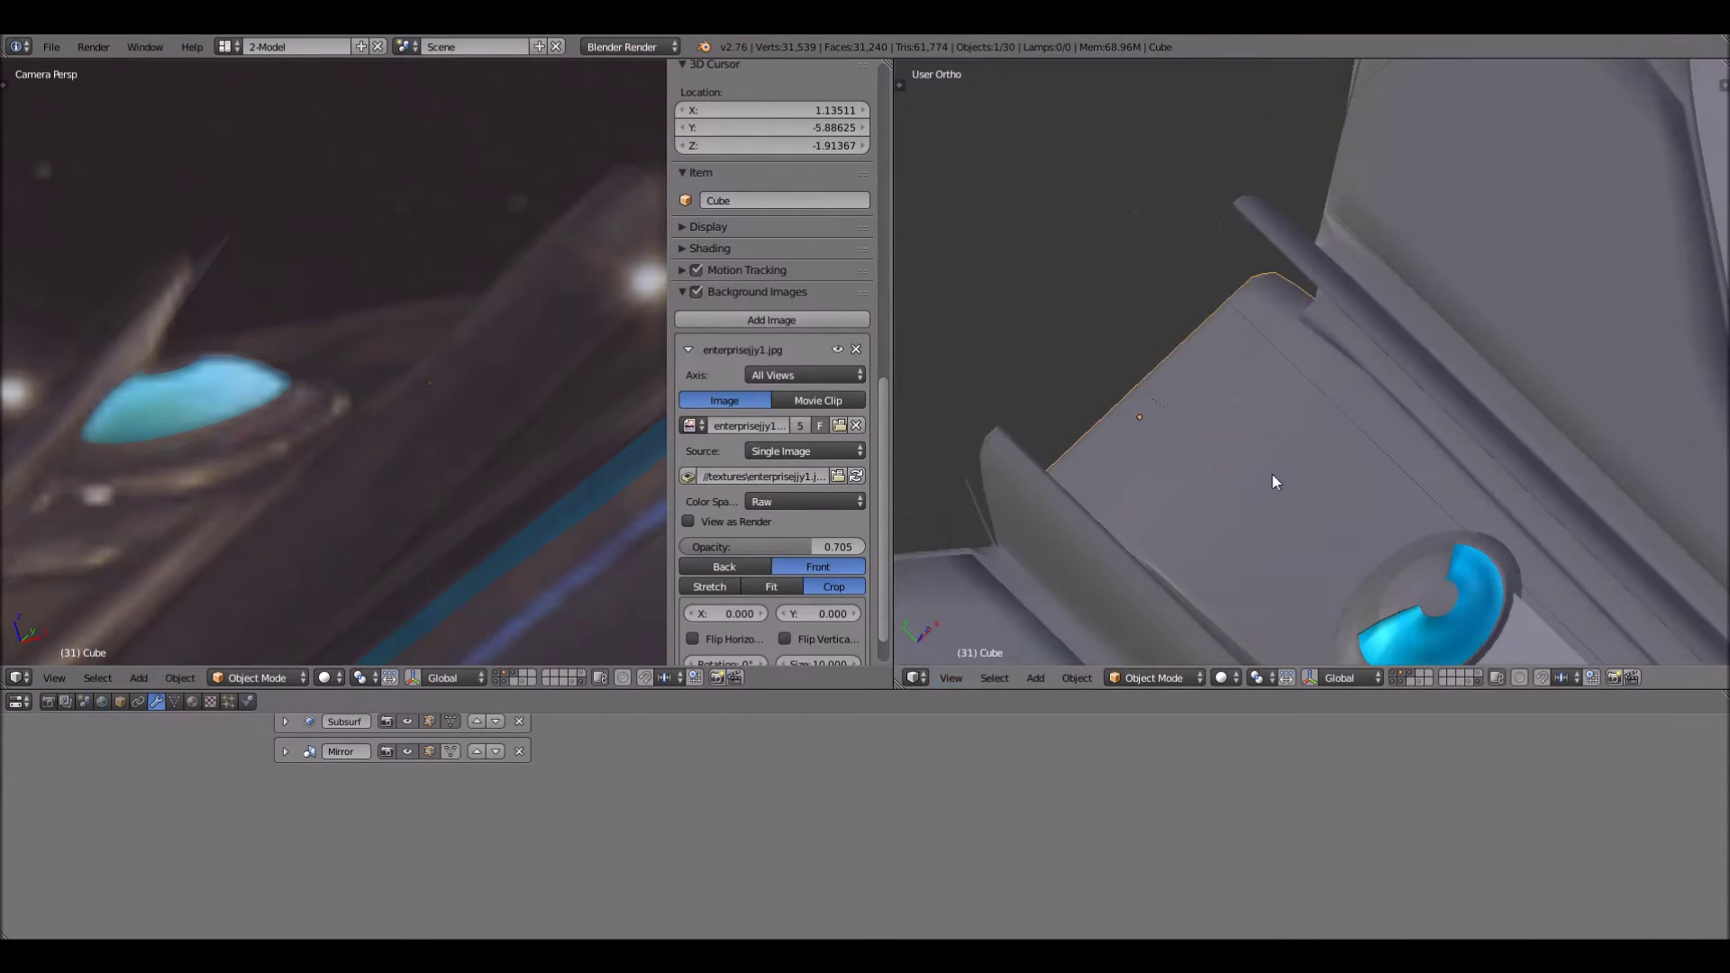
pyautogui.press('g')
pyautogui.press('y')
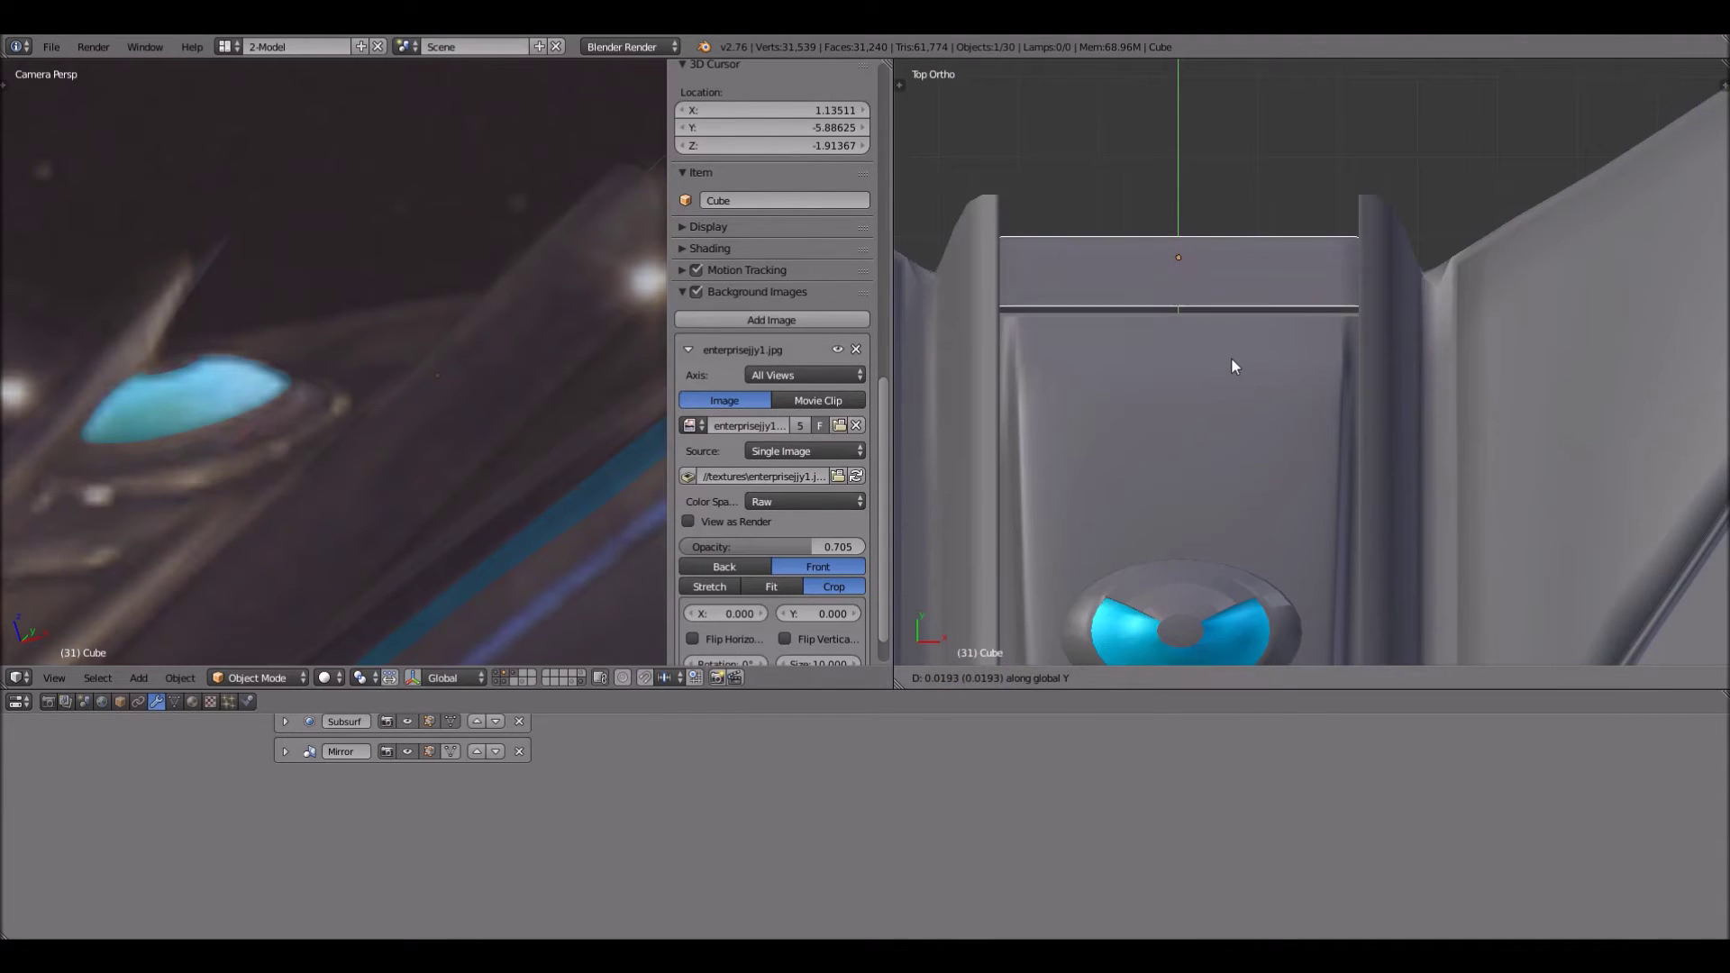
pyautogui.rightClick(1231, 364)
# Raise the engine block about 0.013 along global Z to line it up with the rear hull
pyautogui.moveTo(1414, 548); pyautogui.dragTo(1667, 499, button='middle')
pyautogui.scroll(4, 1665, 499)
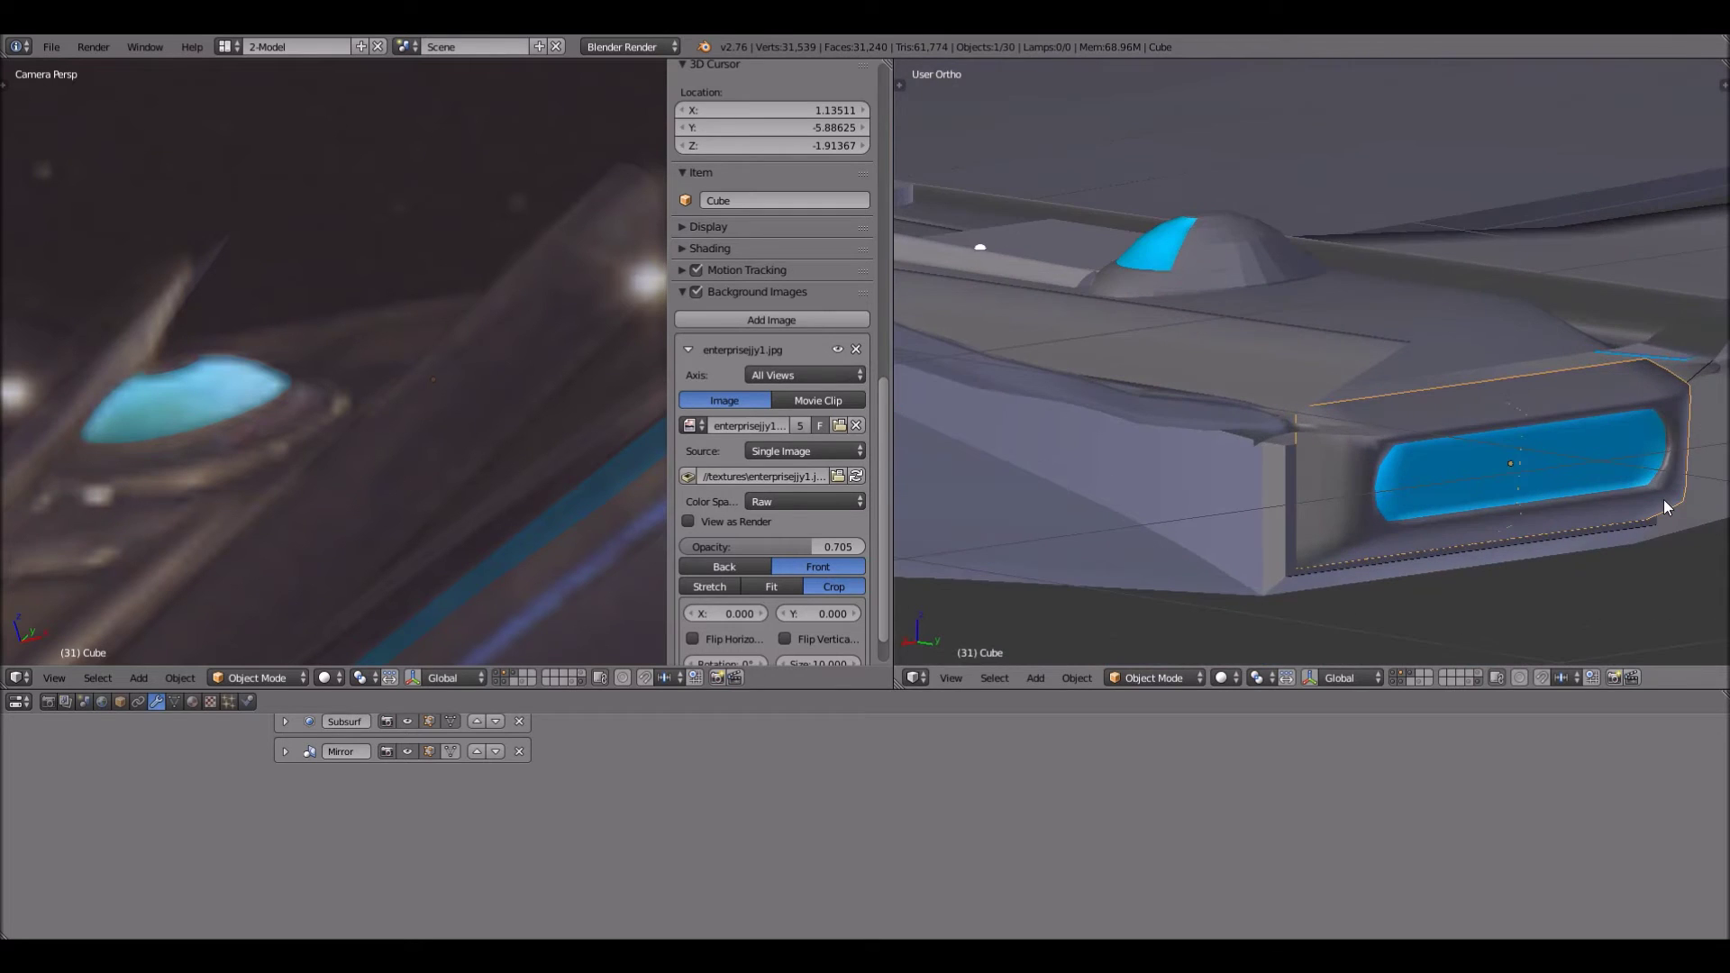
pyautogui.press('g')
pyautogui.press('z')
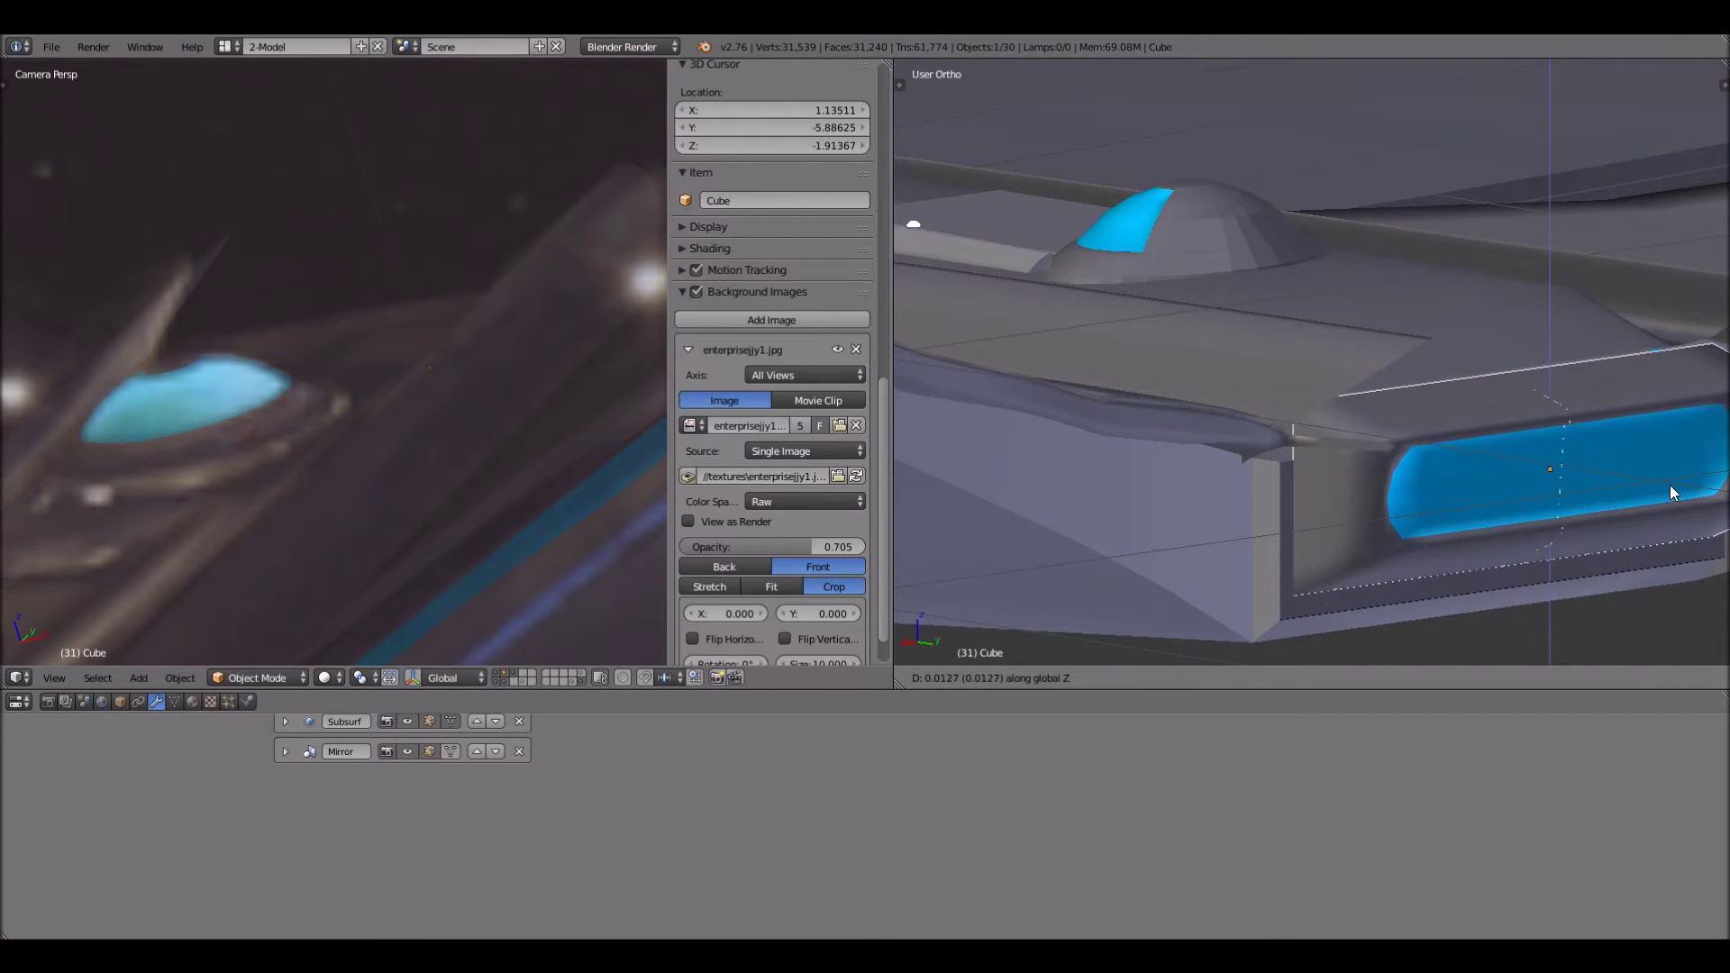
pyautogui.click(1665, 485)
pyautogui.moveTo(1635, 487); pyautogui.dragTo(1402, 569, button='middle')
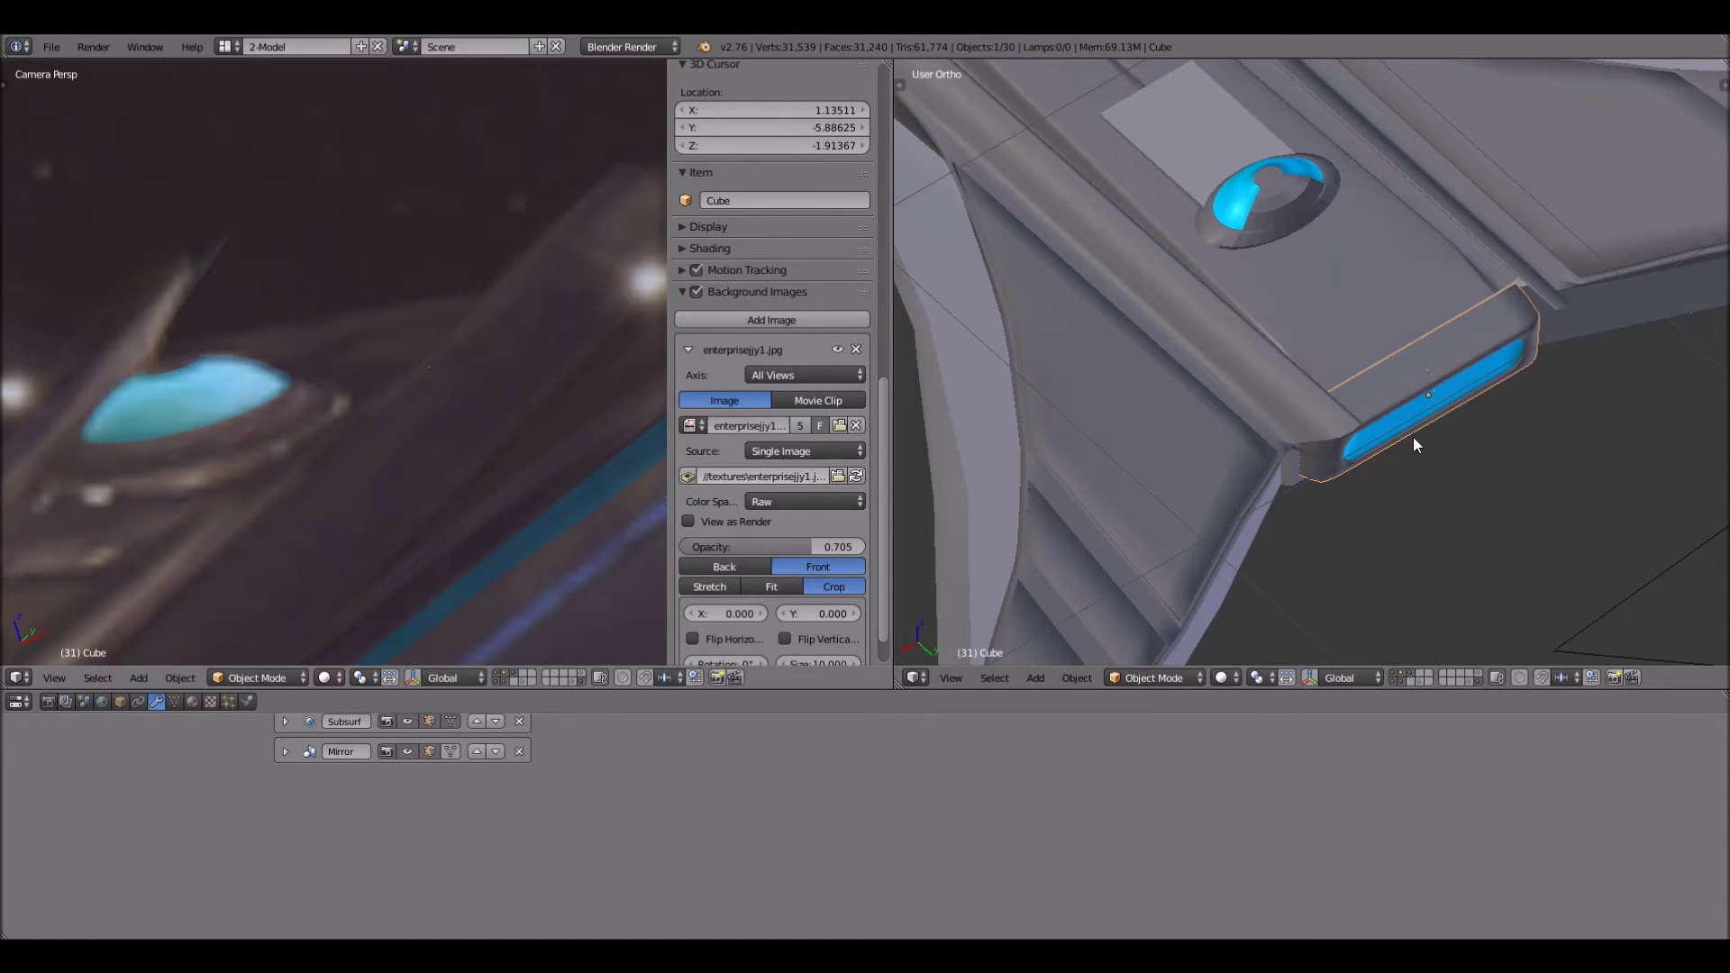
# Delete the four stray Hull1 vertices sticking out at the rear corner beside the engine block in Edit Mode
pyautogui.rightClick(1404, 394)
pyautogui.rightClick(1381, 325)
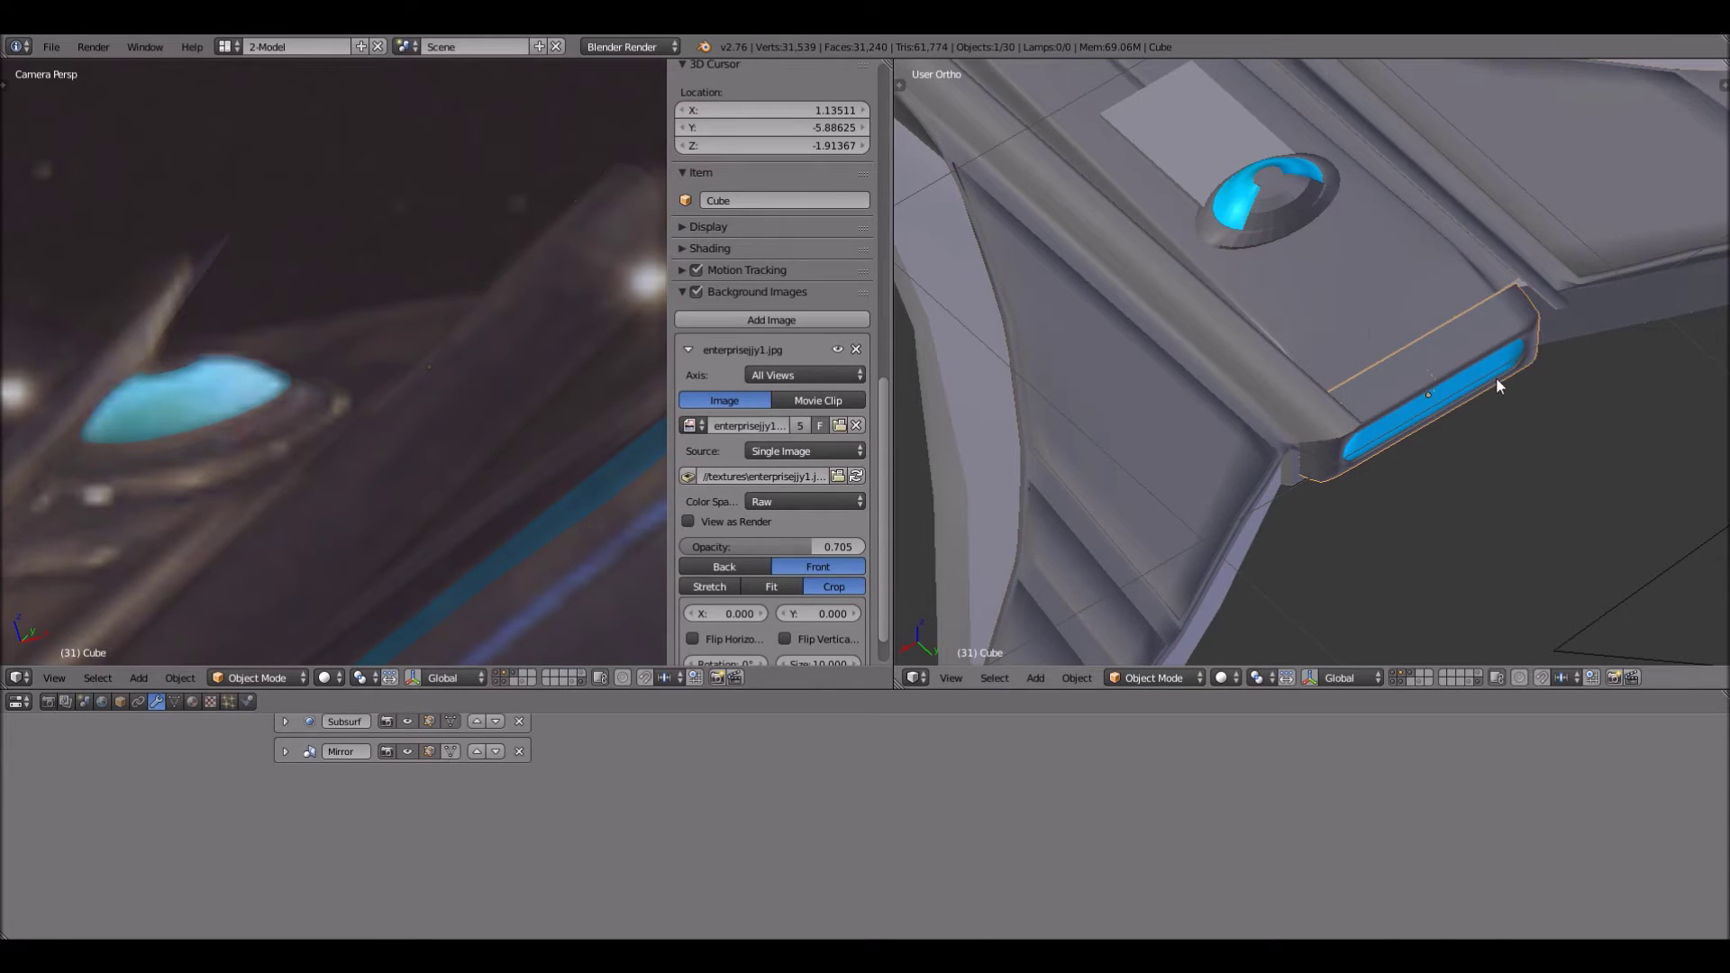
pyautogui.rightClick(1543, 359)
pyautogui.moveTo(1546, 355); pyautogui.dragTo(1327, 613, button='middle')
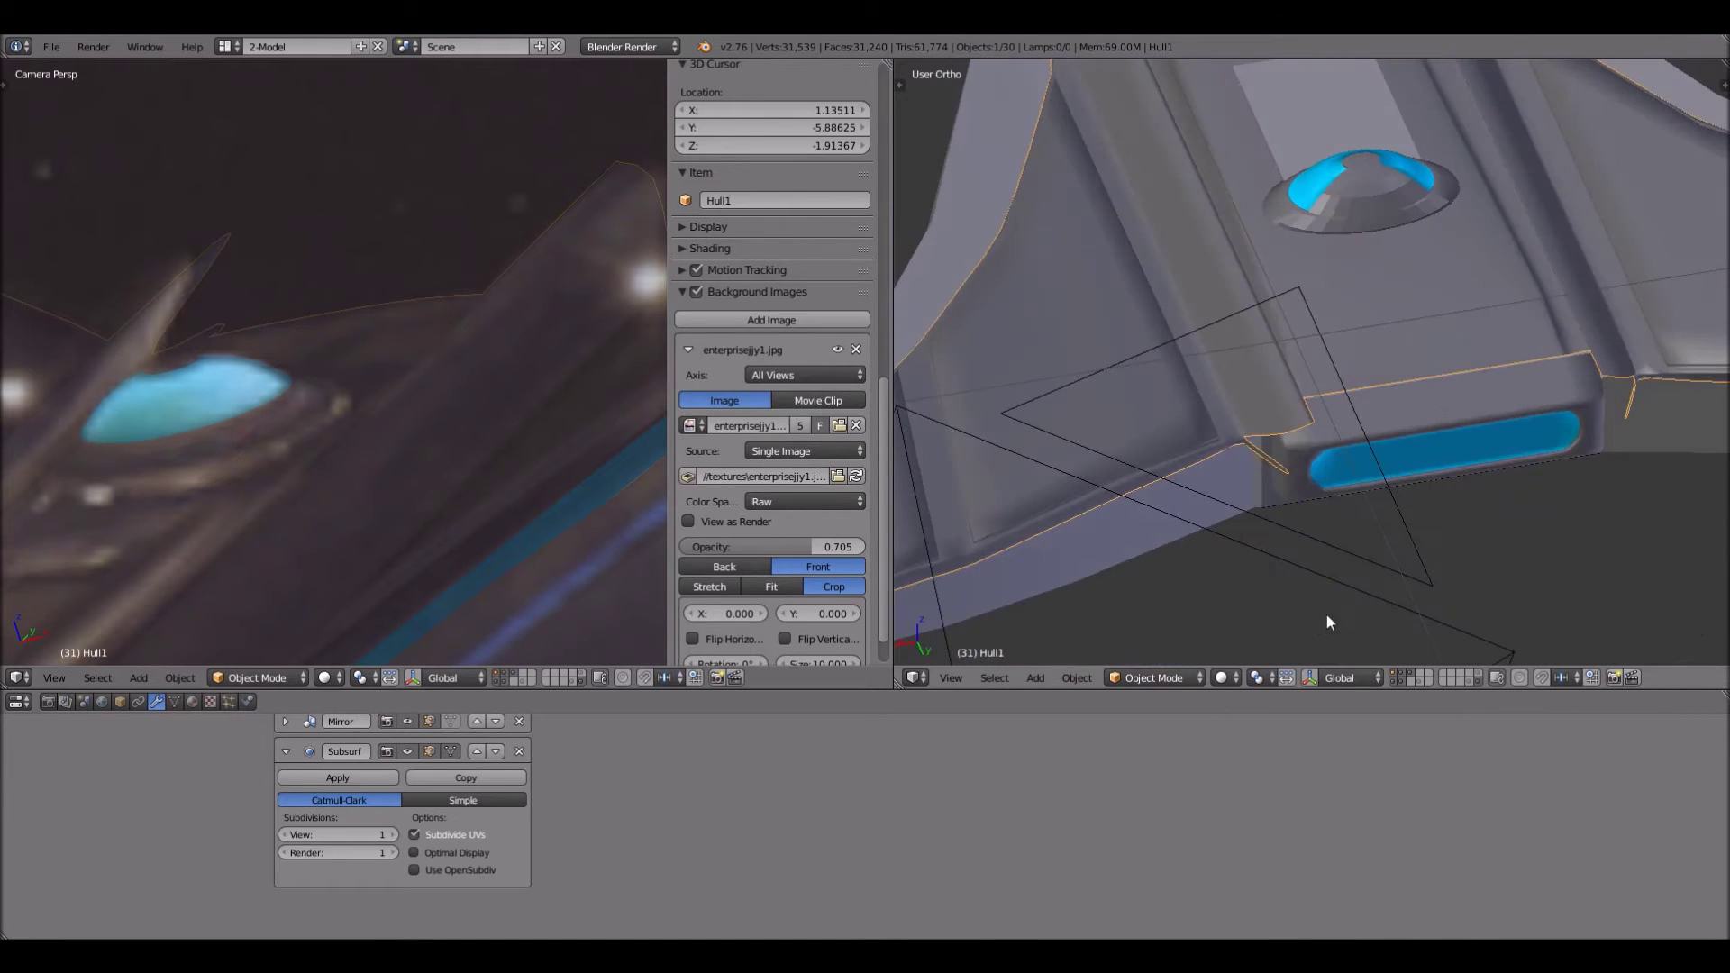
pyautogui.click(1202, 677)
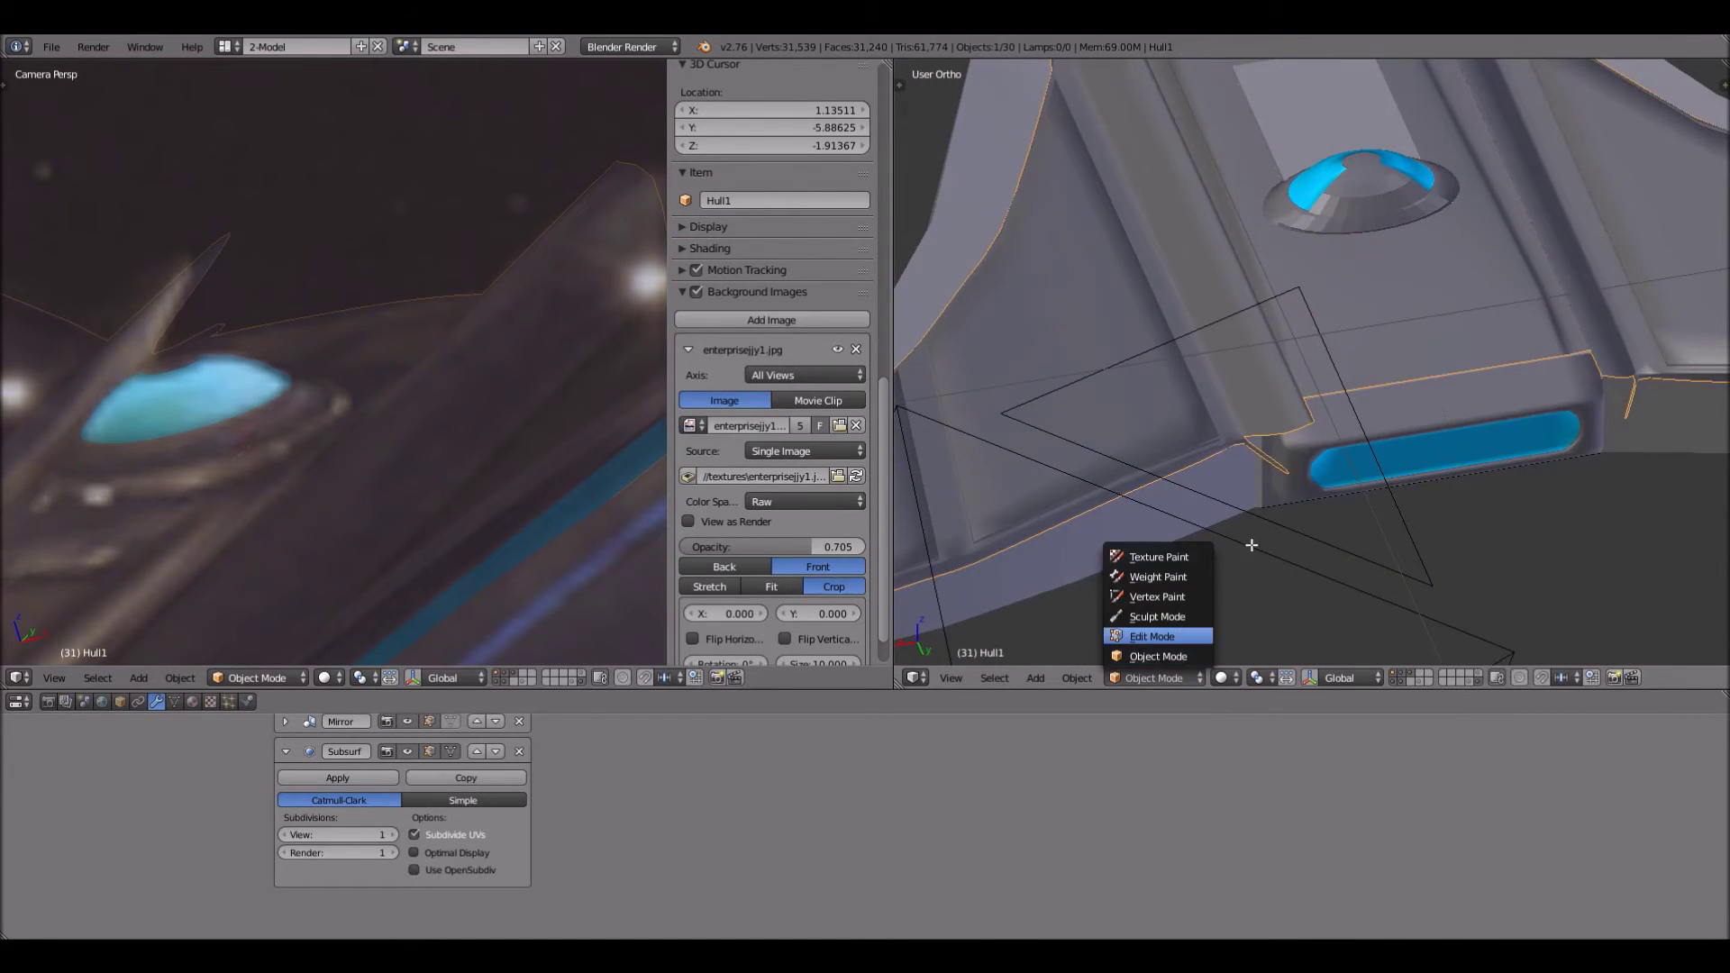
pyautogui.click(1180, 637)
pyautogui.scroll(1, 1262, 545)
pyautogui.rightClick(1262, 545)
pyautogui.keyDown('shift'); pyautogui.rightClick(1223, 514); pyautogui.keyUp('shift')
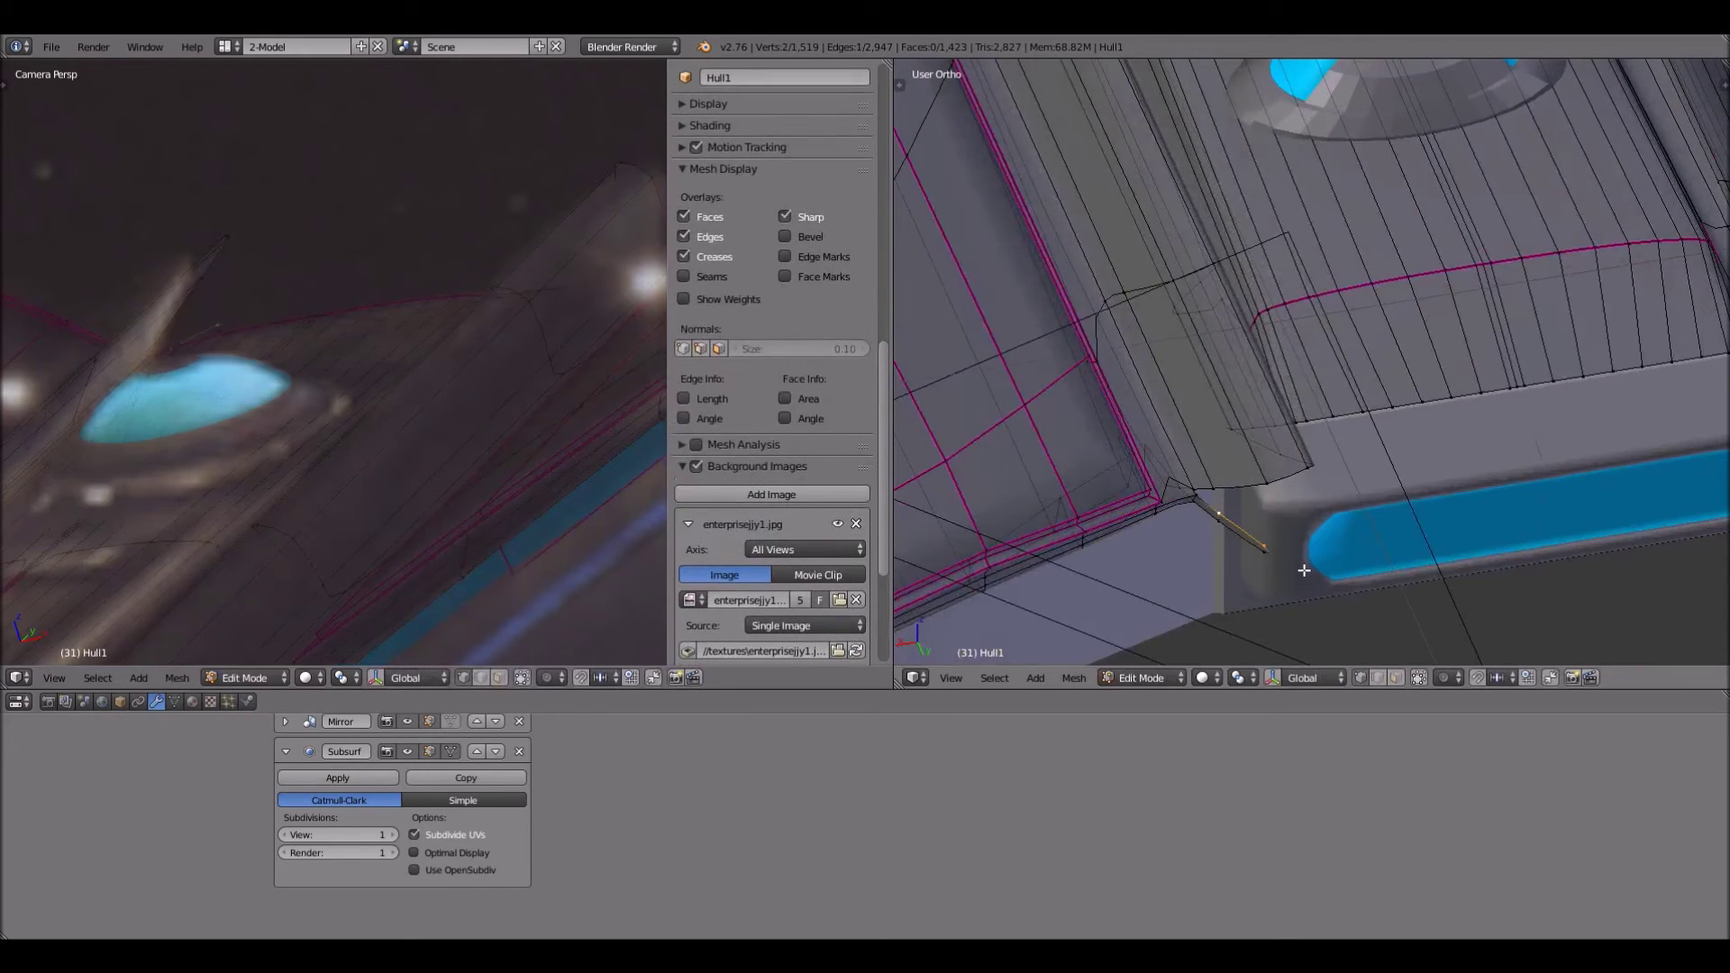
pyautogui.keyDown('shift'); pyautogui.rightClick(1219, 528); pyautogui.keyUp('shift')
pyautogui.keyDown('shift'); pyautogui.rightClick(1255, 560); pyautogui.keyUp('shift')
pyautogui.press('x')
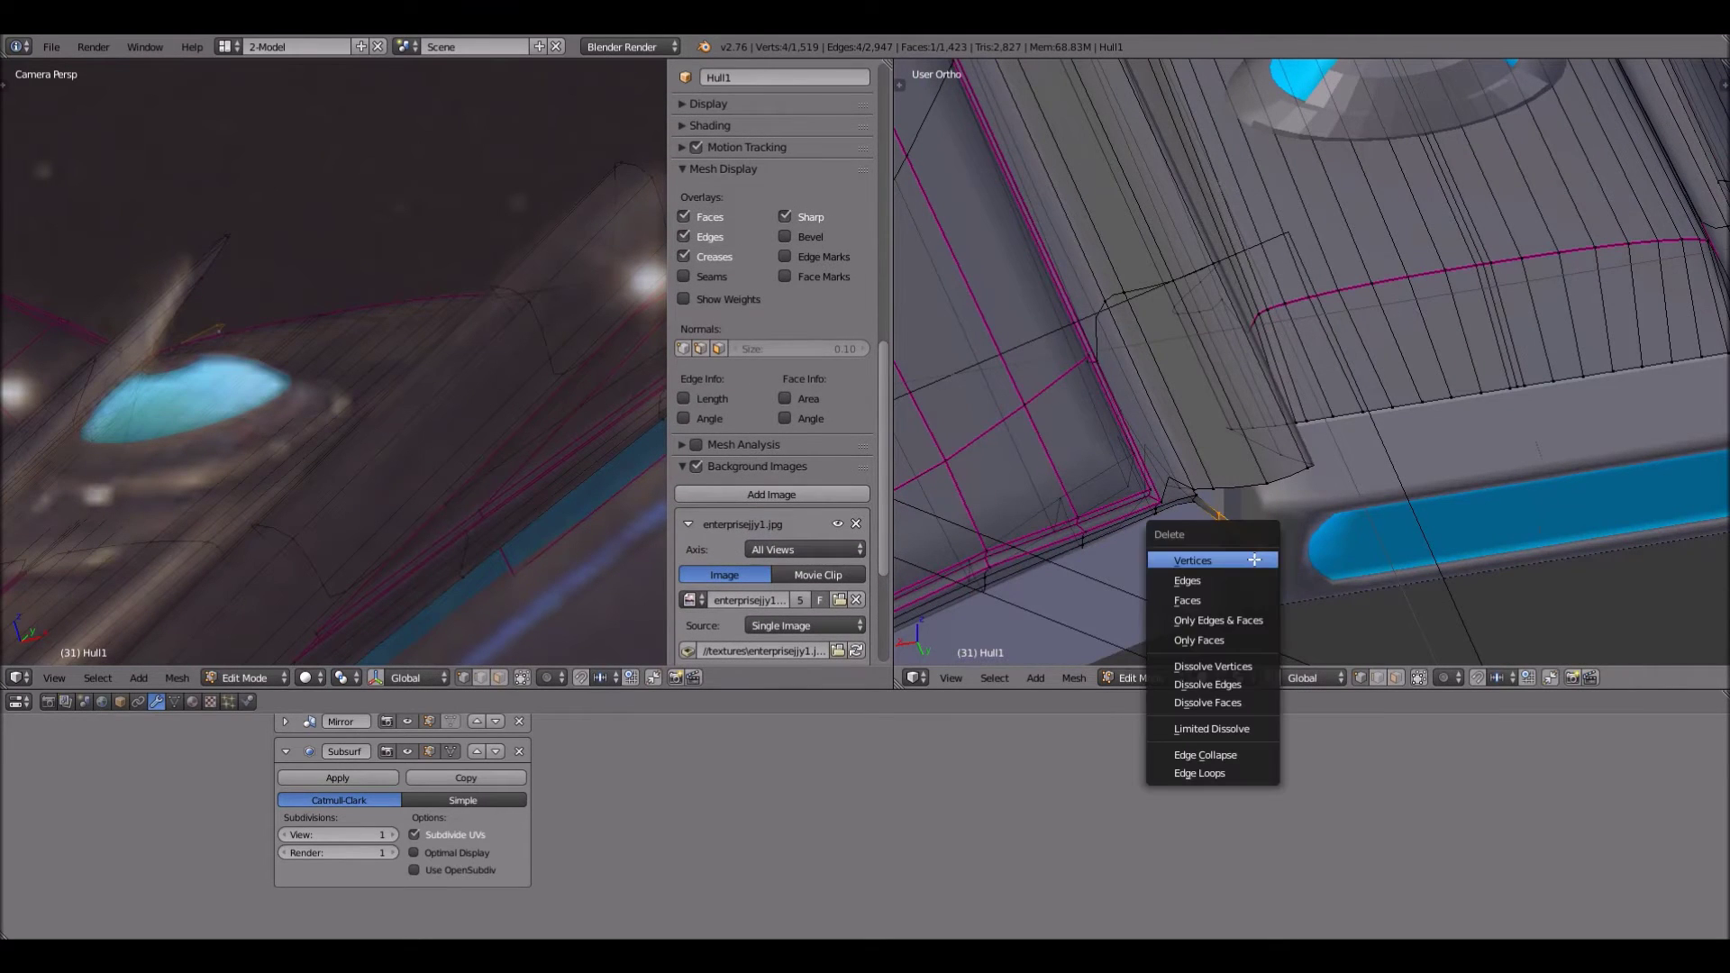
pyautogui.click(1254, 560)
# Return Hull1 to Object Mode and examine the seam between the rear hull and the engine block
pyautogui.moveTo(1254, 560); pyautogui.dragTo(1227, 364, button='middle')
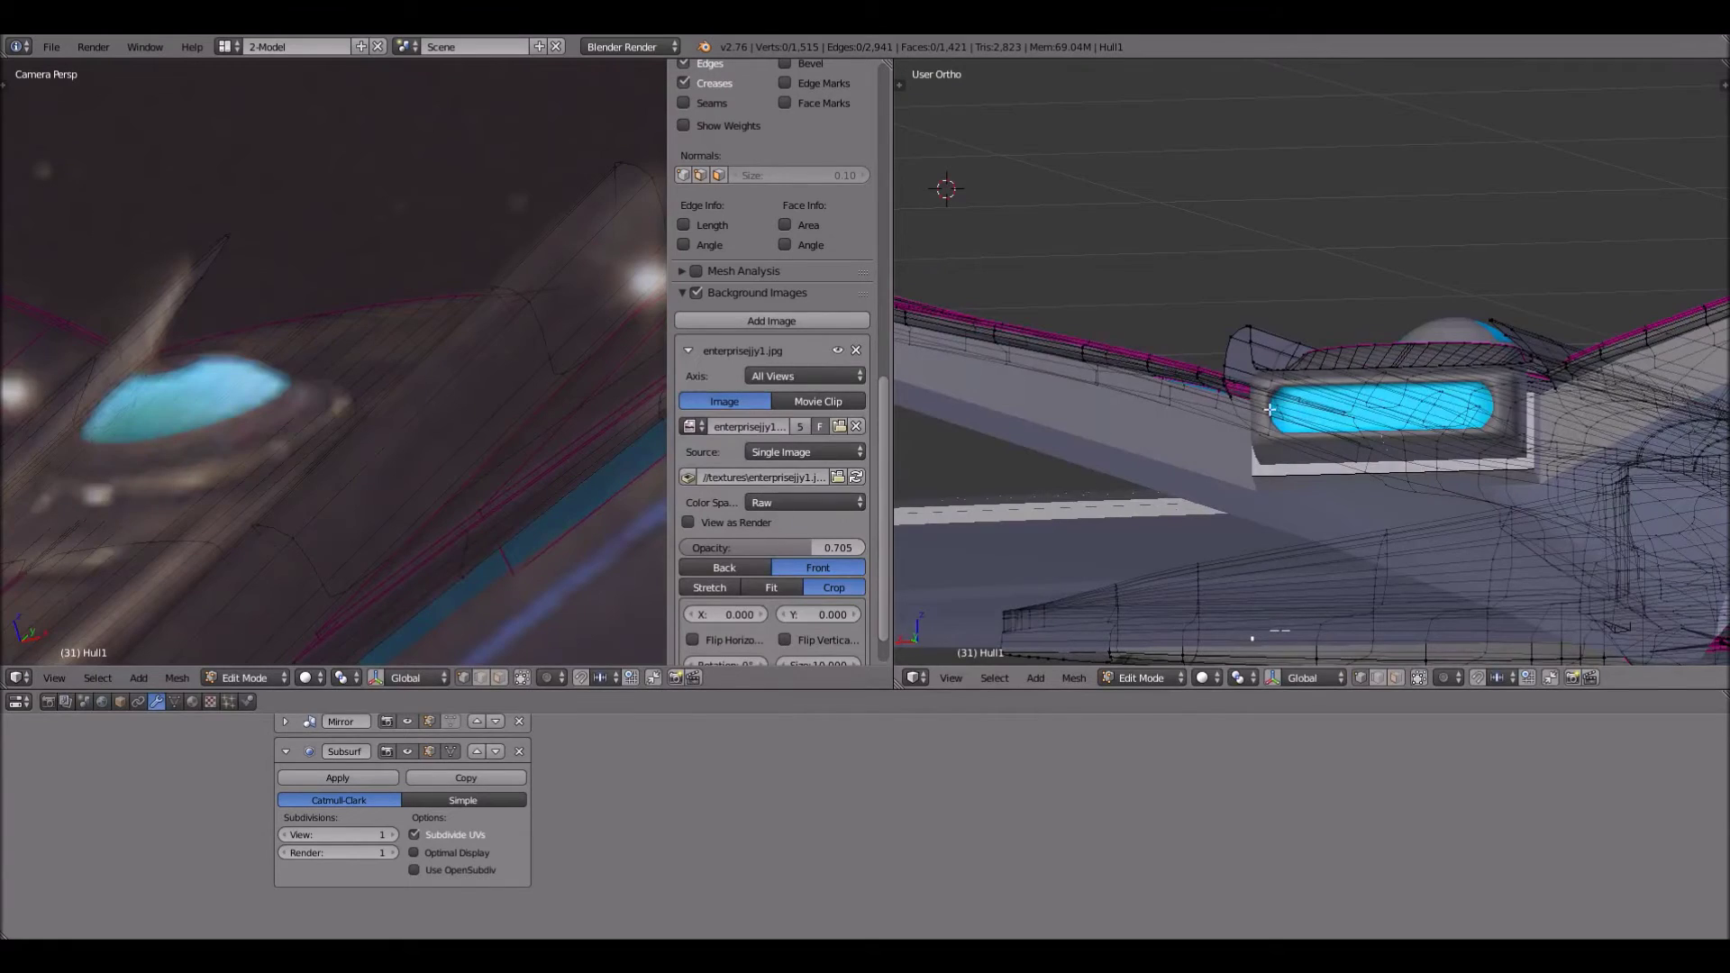
pyautogui.moveTo(1297, 404); pyautogui.dragTo(1191, 484, button='middle')
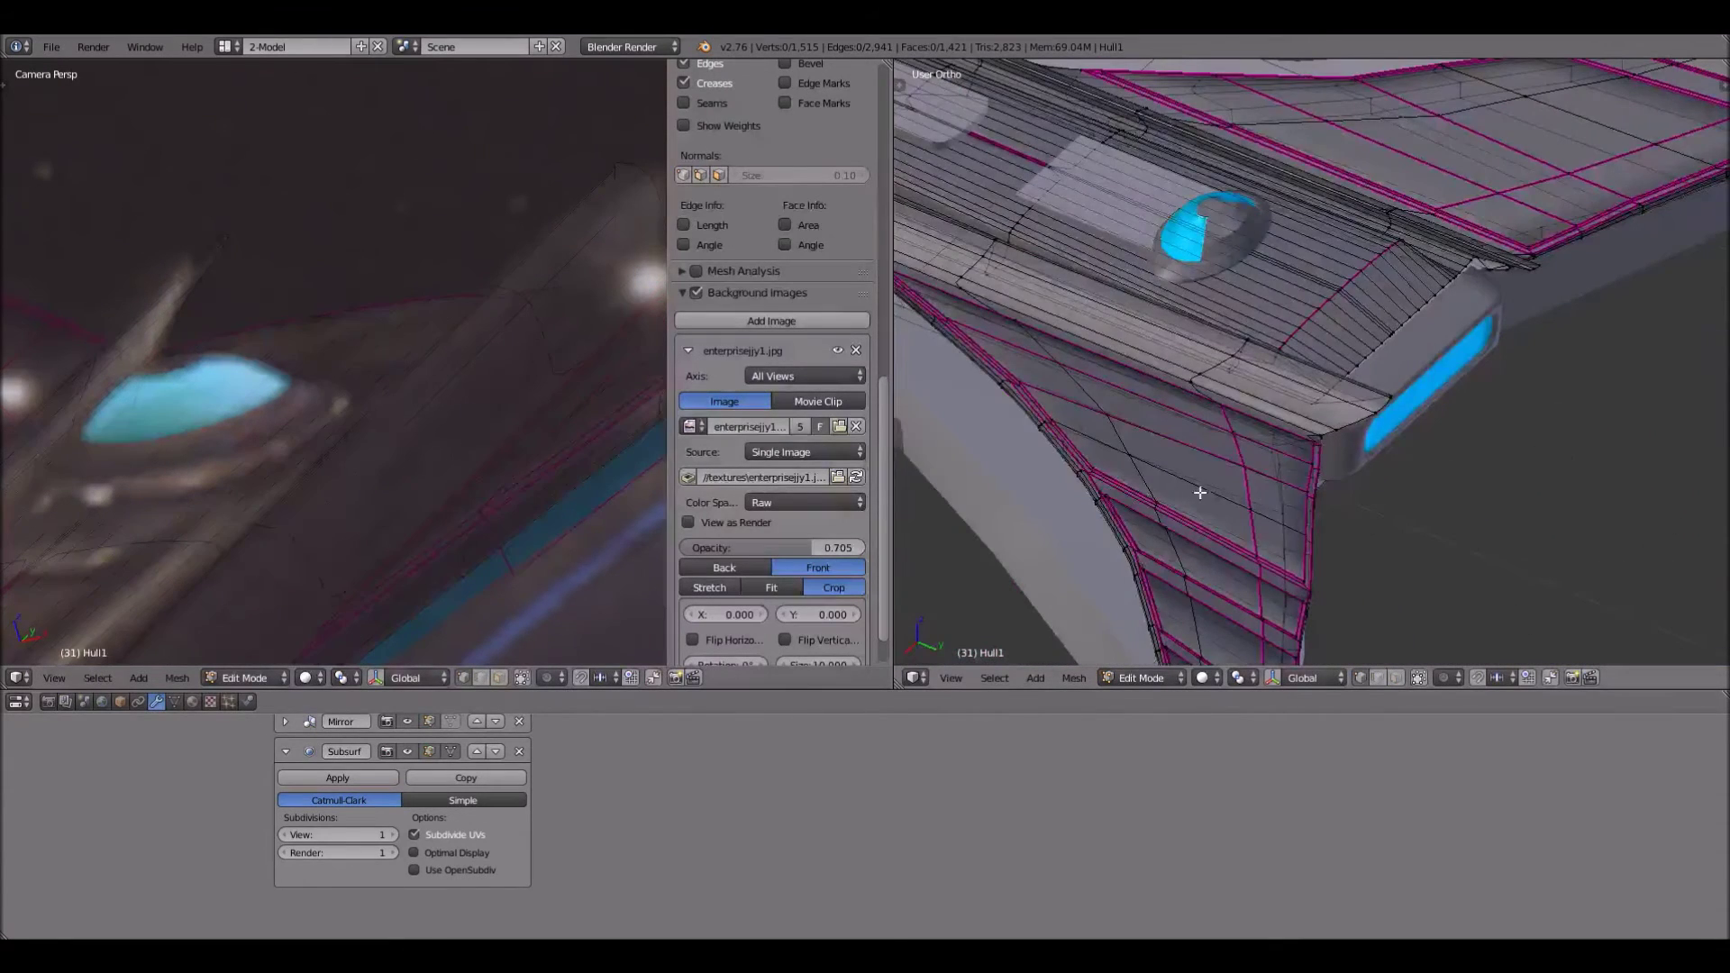
pyautogui.moveTo(1294, 520); pyautogui.dragTo(1218, 613, button='middle')
pyautogui.click(1176, 678)
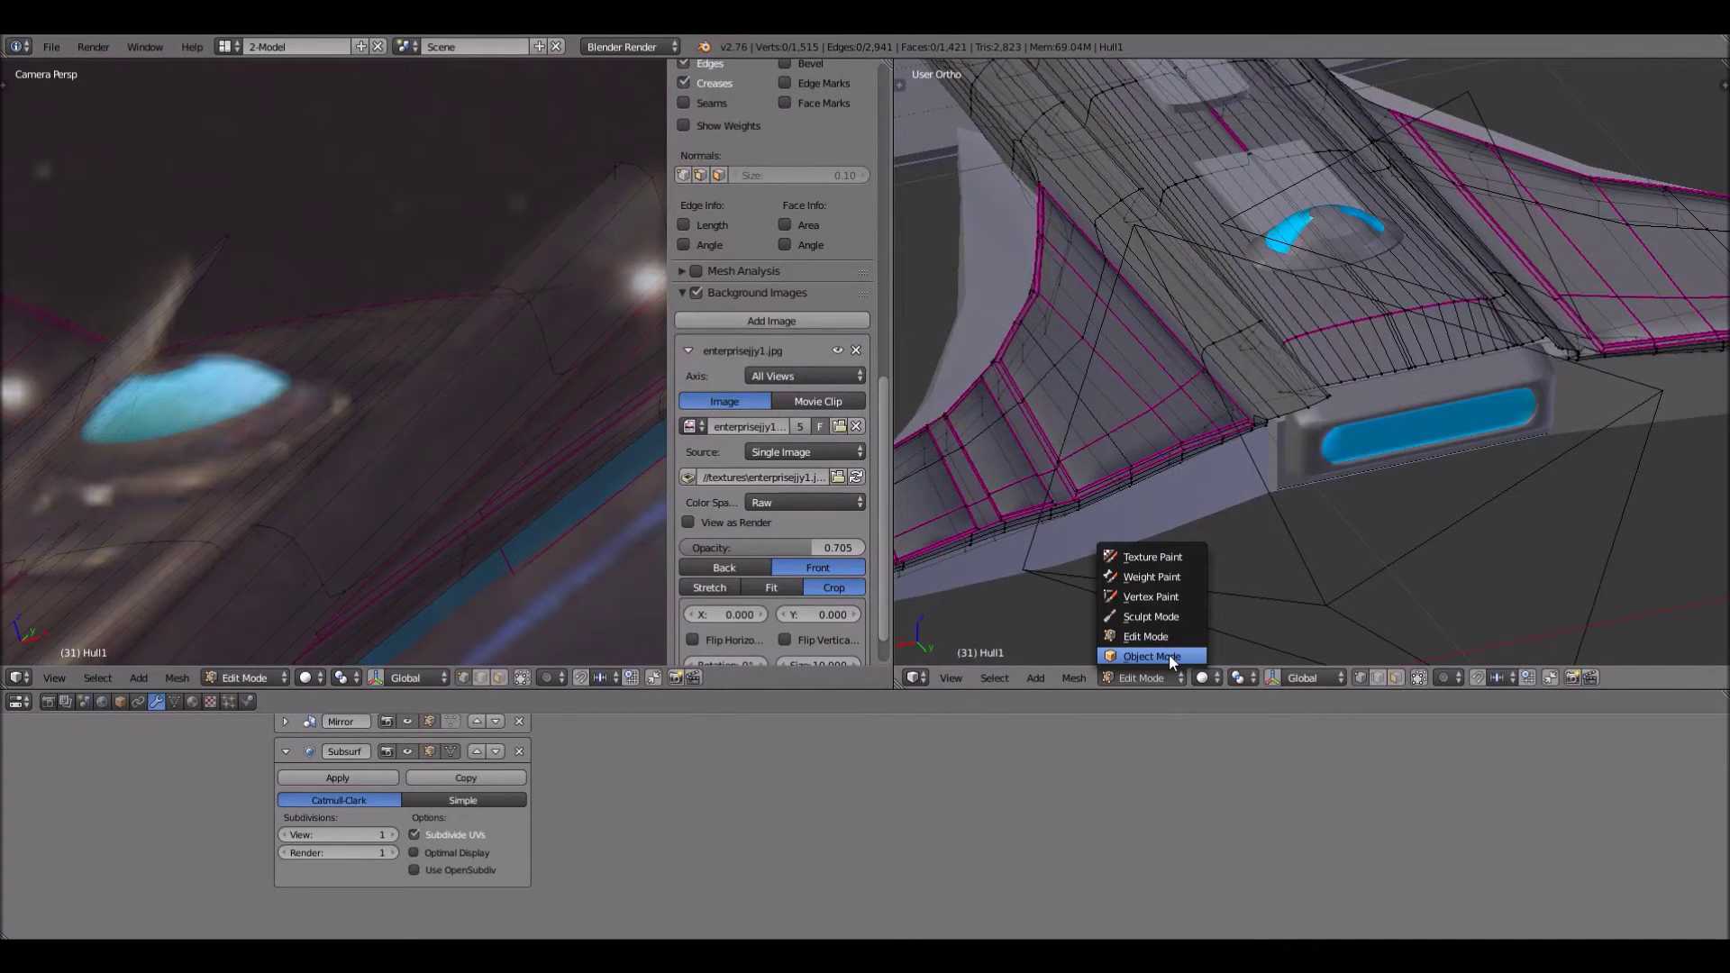
pyautogui.scroll(1, 1538, 489)
pyautogui.moveTo(1538, 489); pyautogui.dragTo(1377, 309, button='middle')
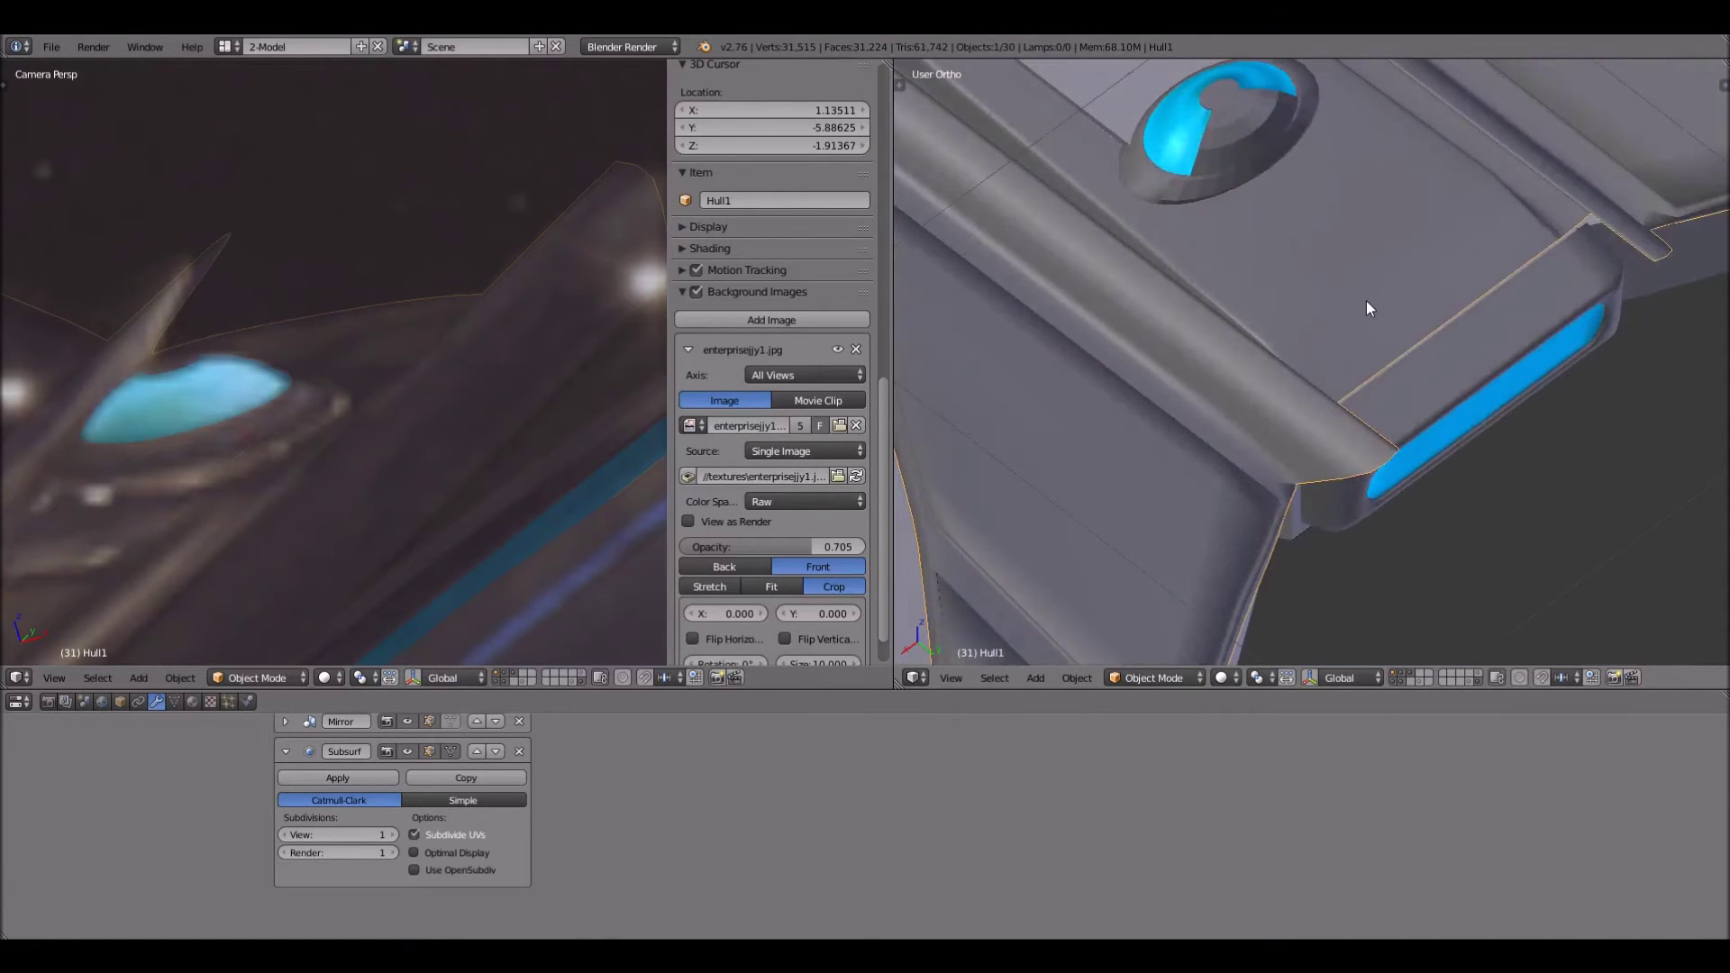
pyautogui.scroll(-1, 1366, 307)
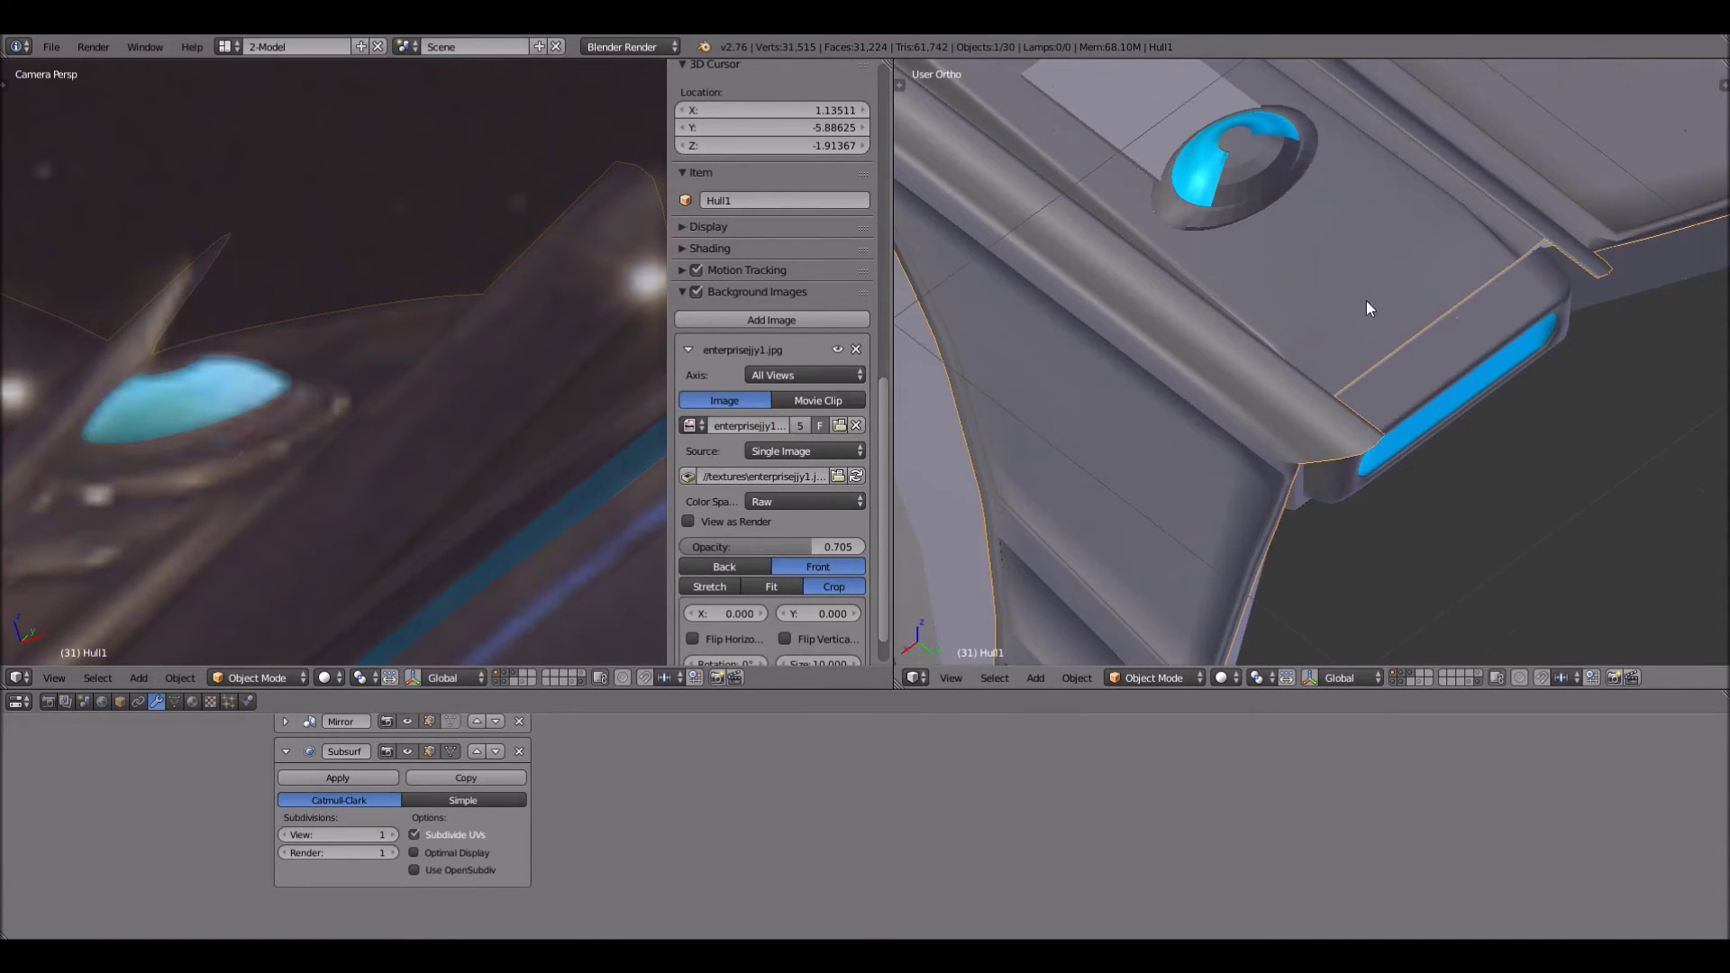
pyautogui.scroll(-2, 1300, 363)
# Switch the model viewport to Wireframe shading and join the engine block into Hull1
pyautogui.rightClick(1296, 370)
pyautogui.moveTo(1296, 370); pyautogui.dragTo(1312, 349, button='middle')
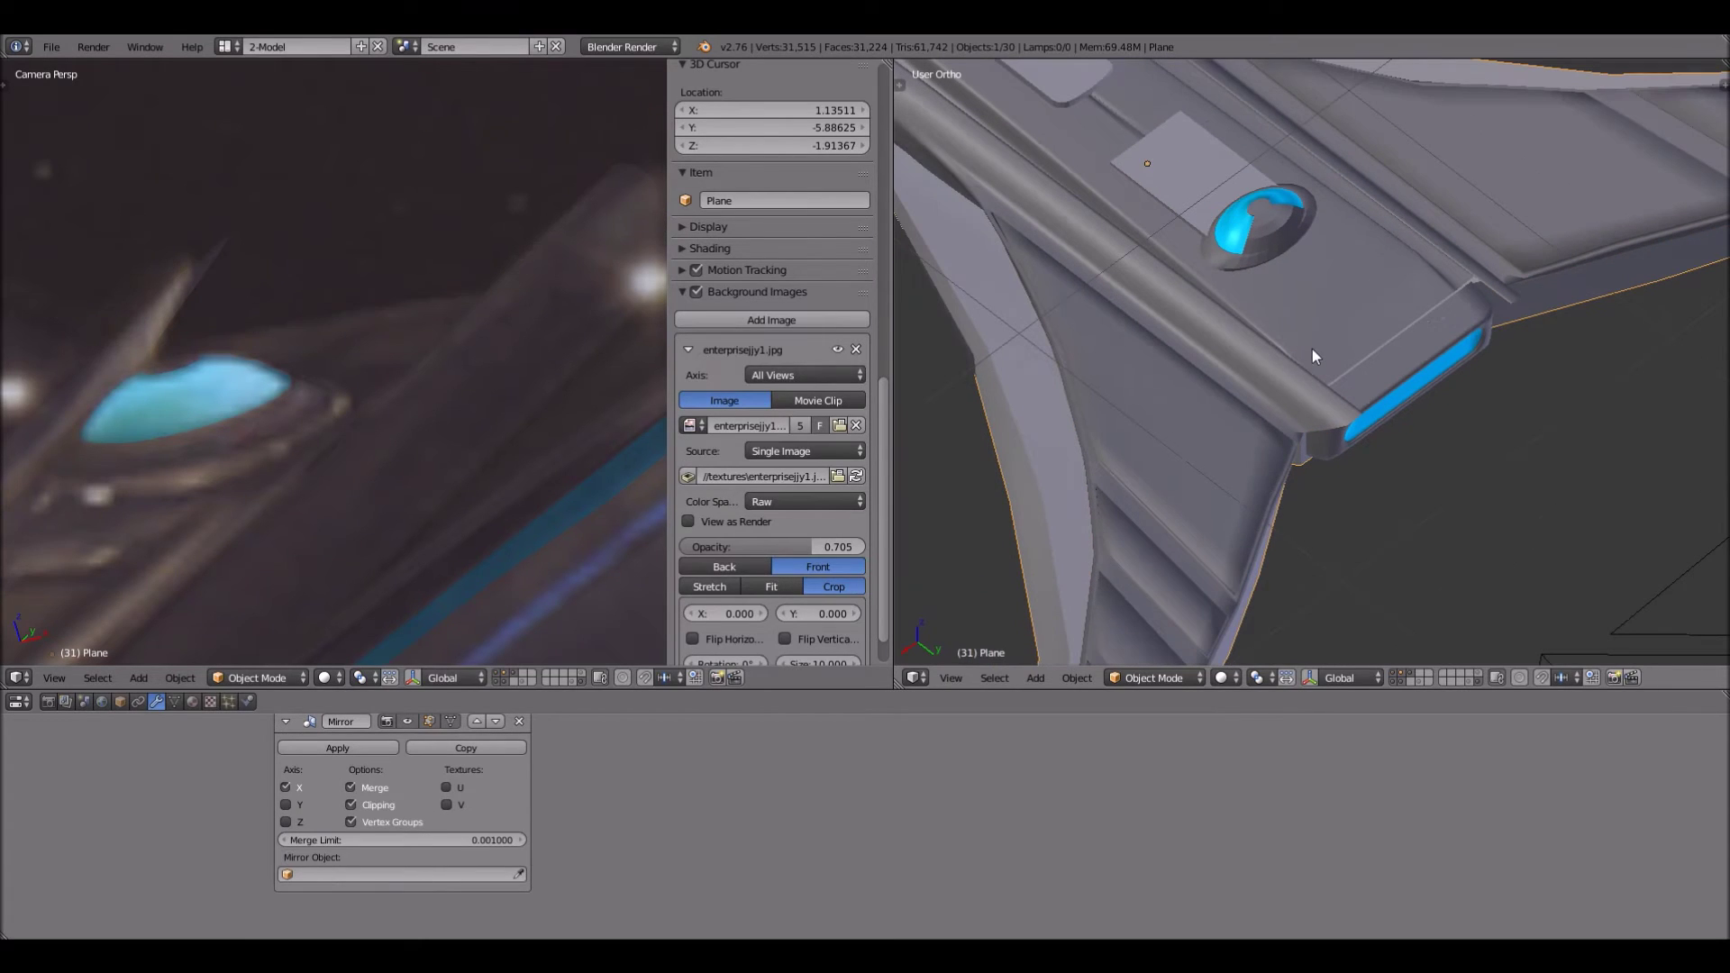
pyautogui.rightClick(1410, 364)
pyautogui.rightClick(1365, 344)
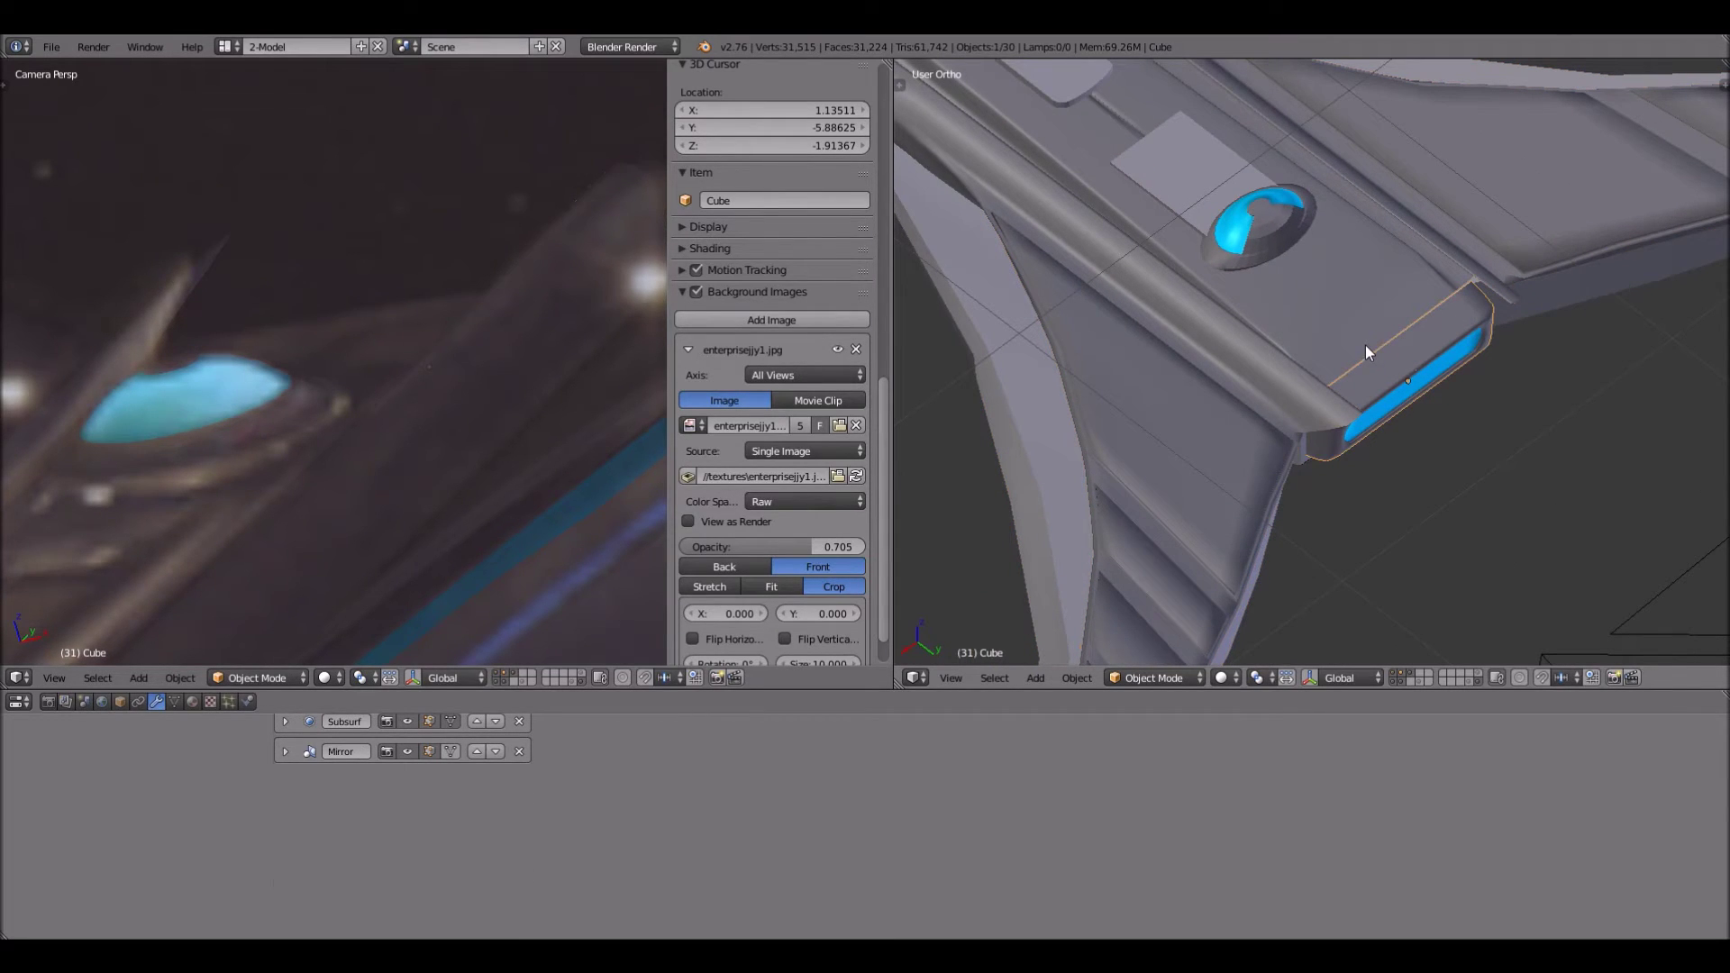
pyautogui.keyDown('shift'); pyautogui.rightClick(1333, 338); pyautogui.keyUp('shift')
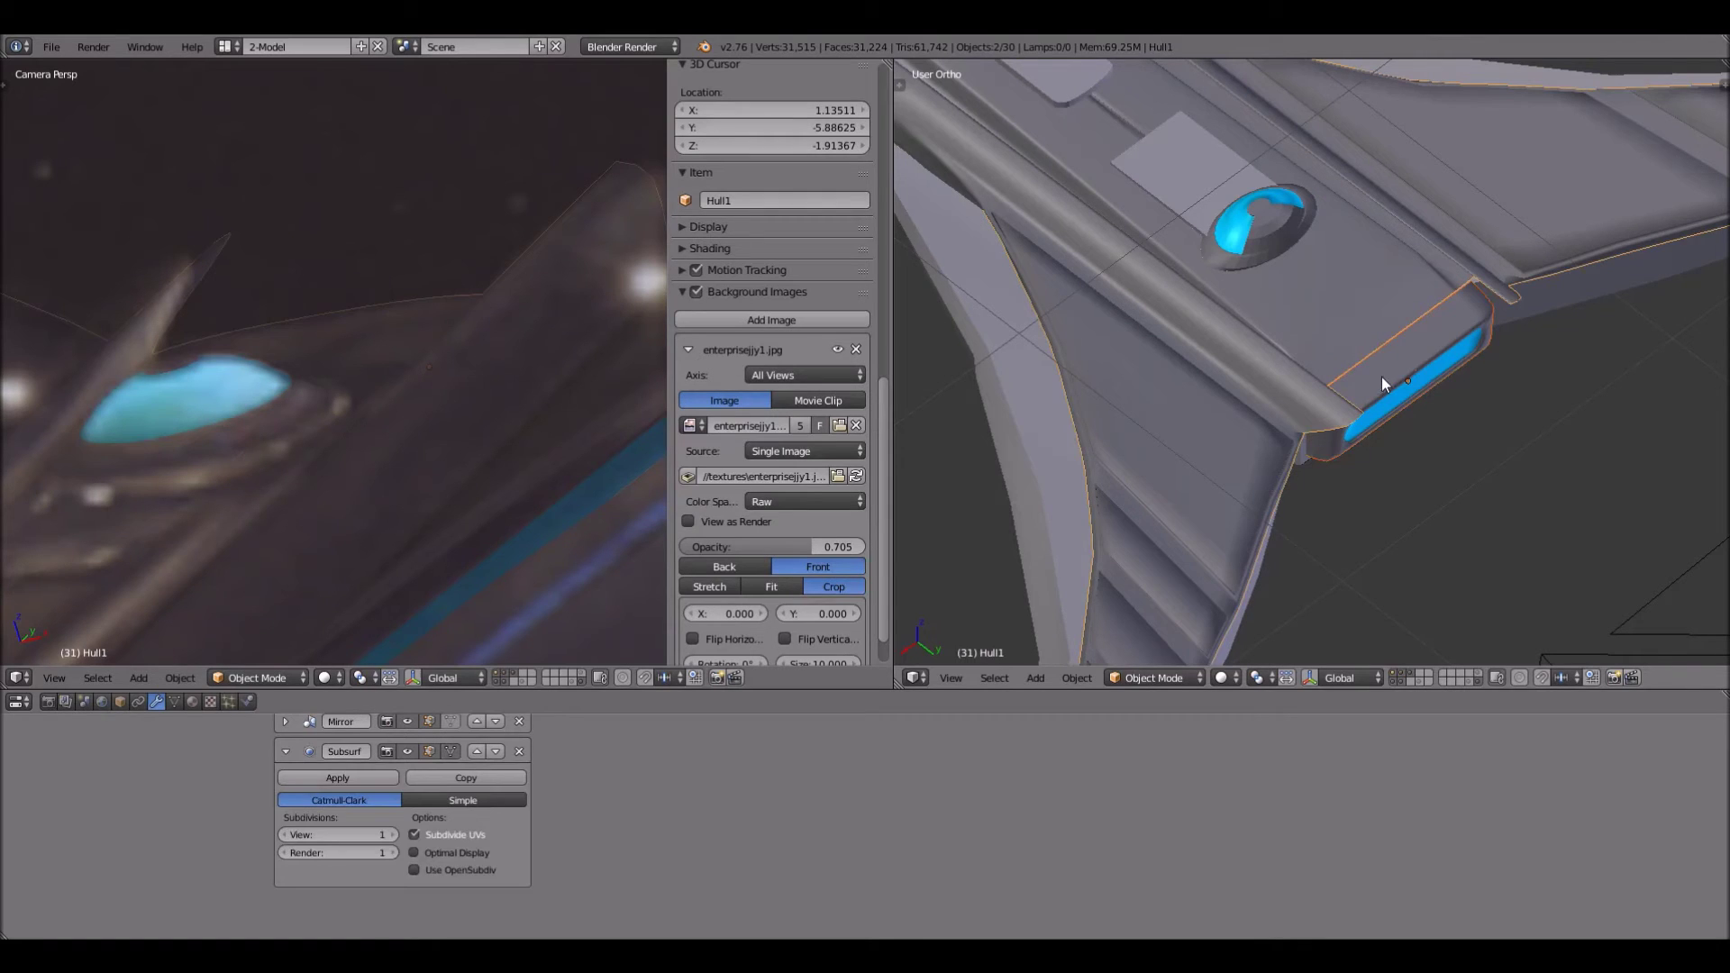
pyautogui.rightClick(1384, 377)
pyautogui.rightClick(1319, 355)
pyautogui.scroll(-4, 1321, 355)
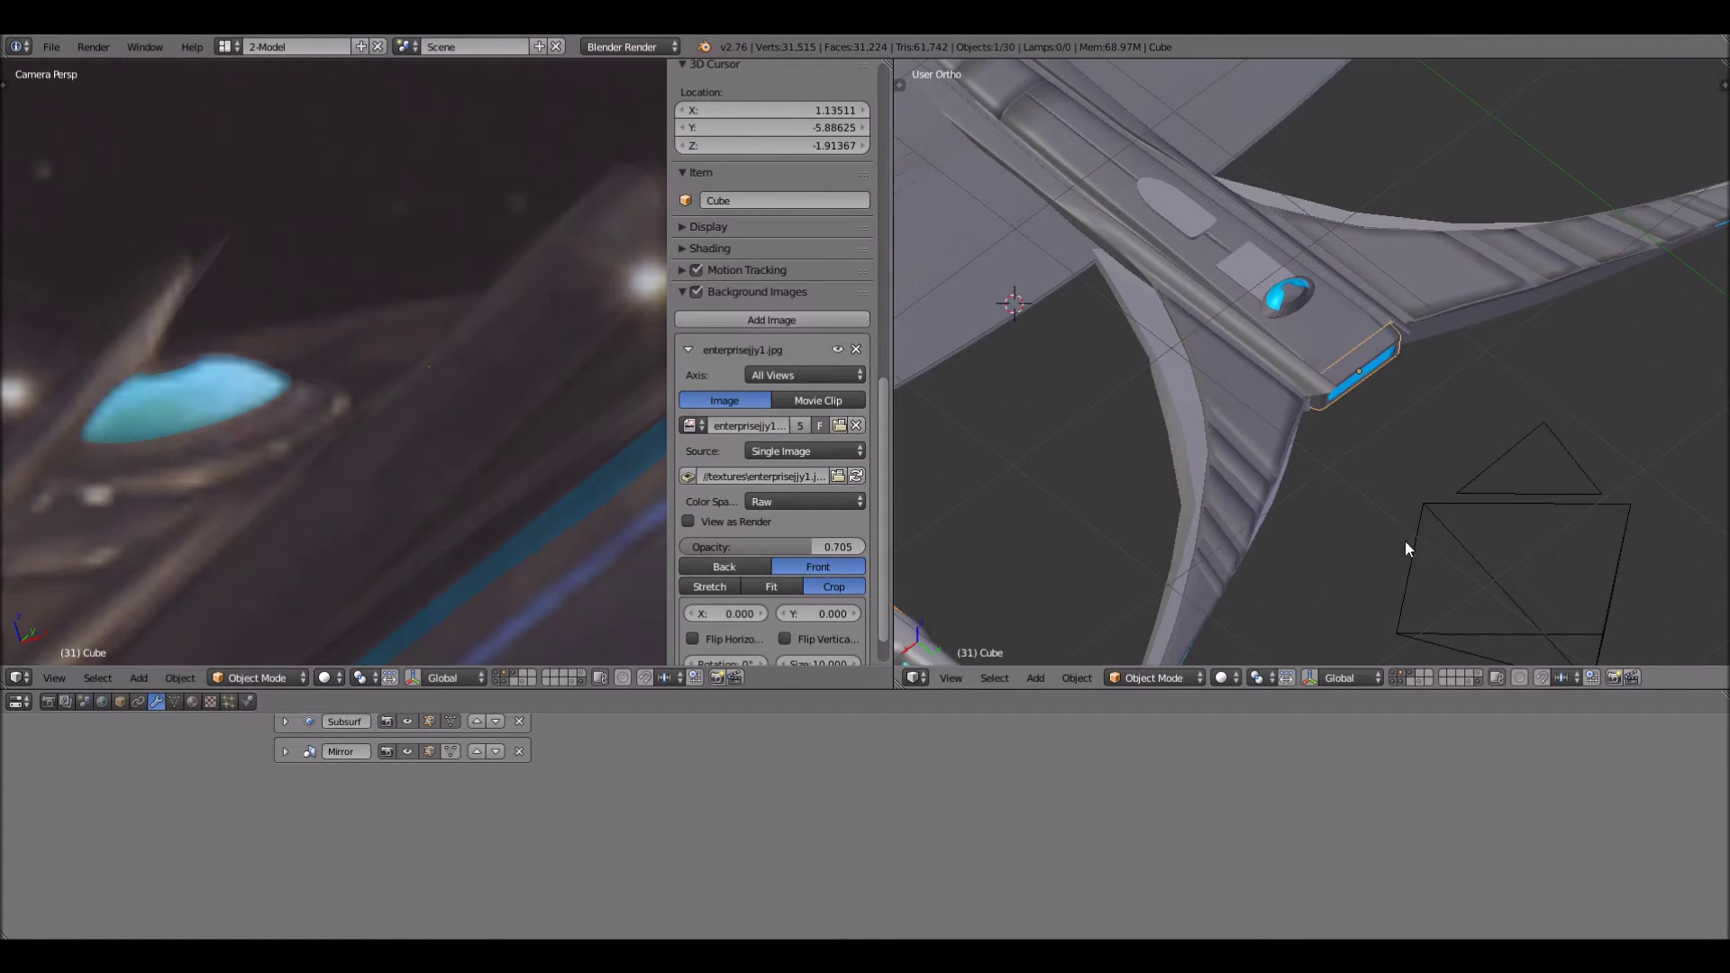
pyautogui.keyDown('shift'); pyautogui.rightClick(1261, 645); pyautogui.keyUp('shift')
pyautogui.click(1225, 678)
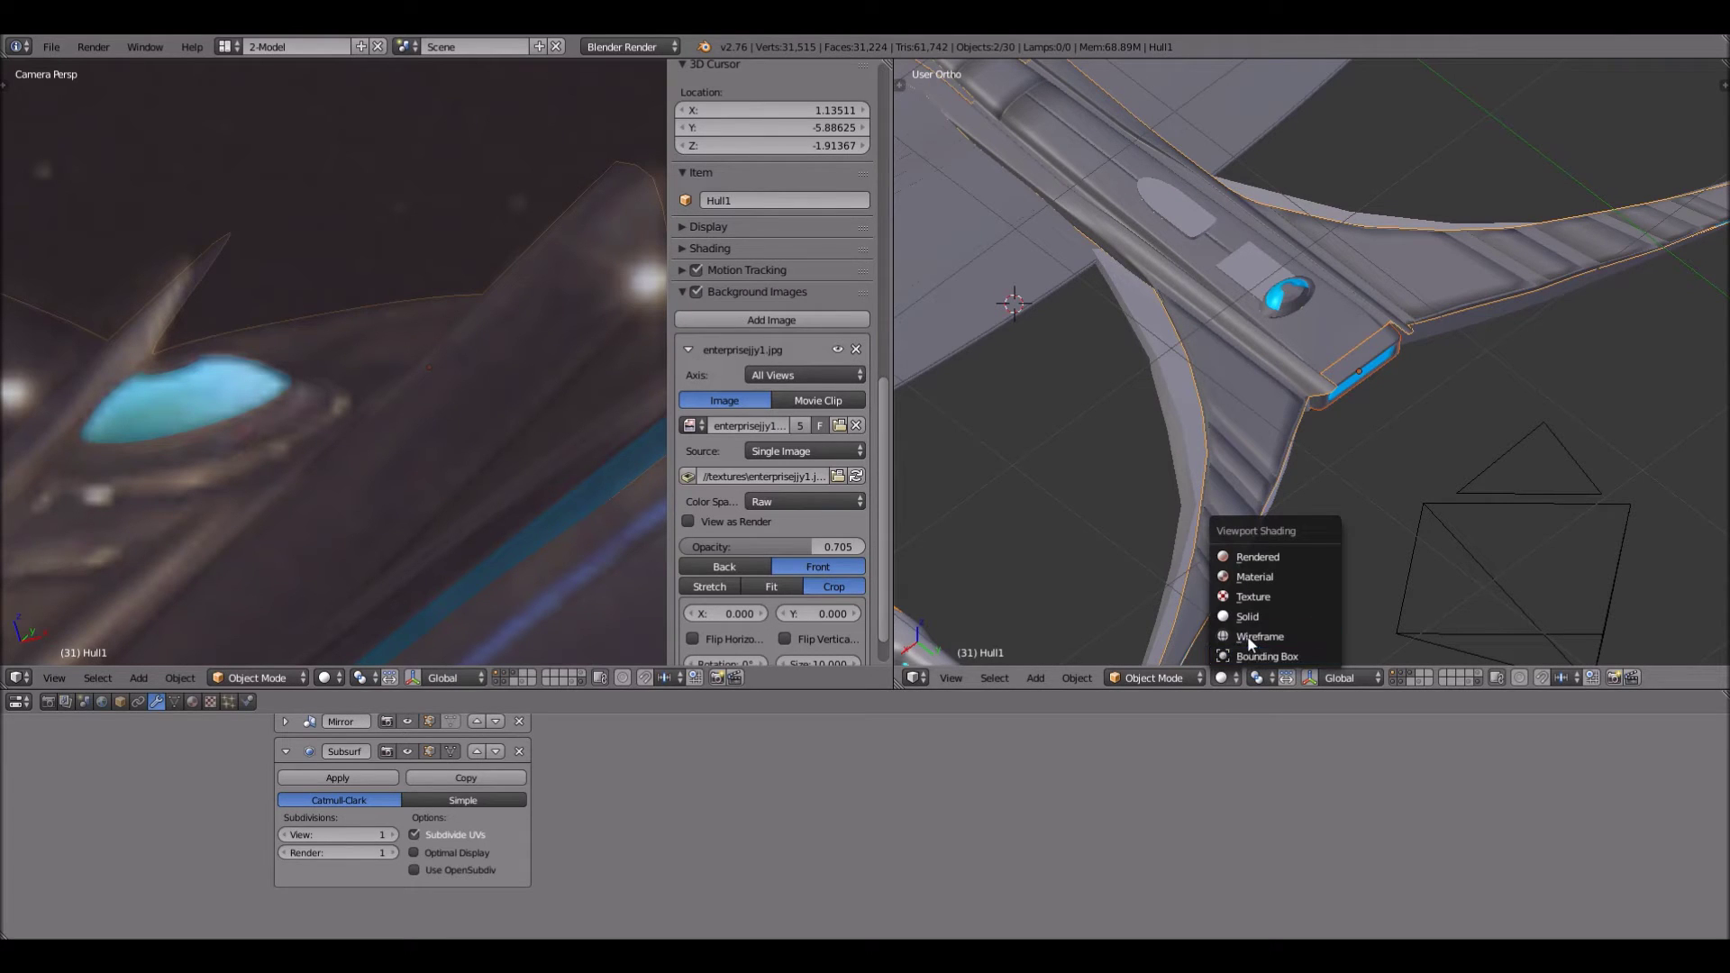
pyautogui.press('Return')
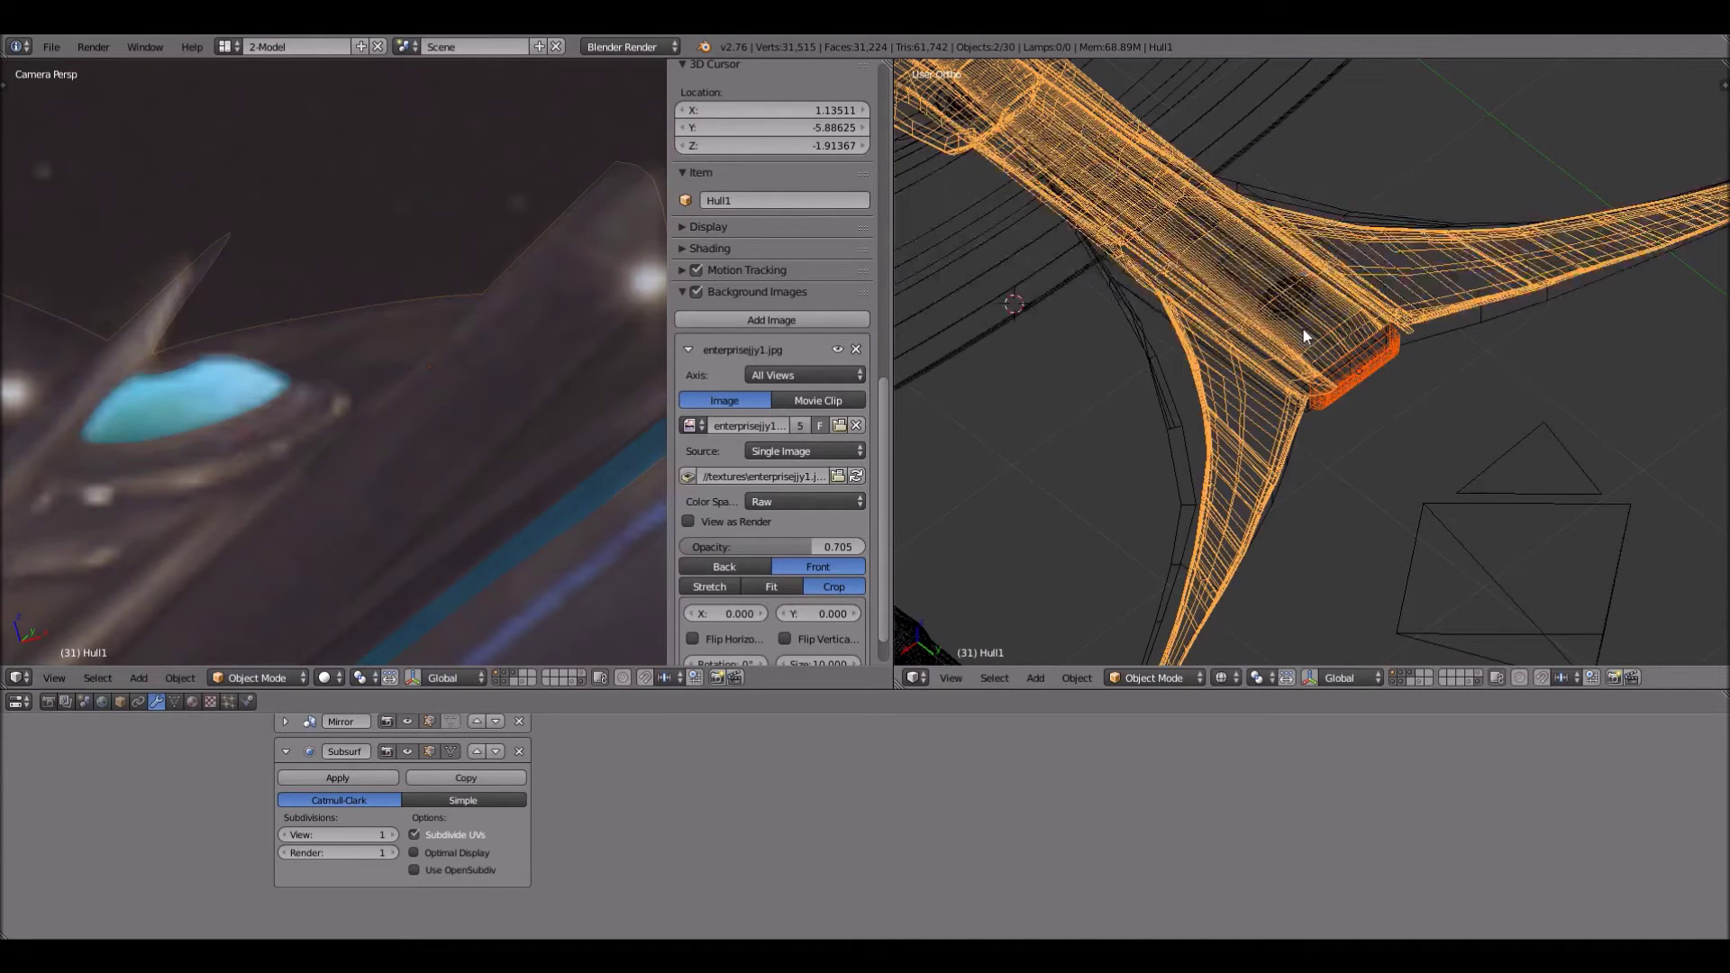
pyautogui.hotkey('ctrl', 'j')
pyautogui.press('g')
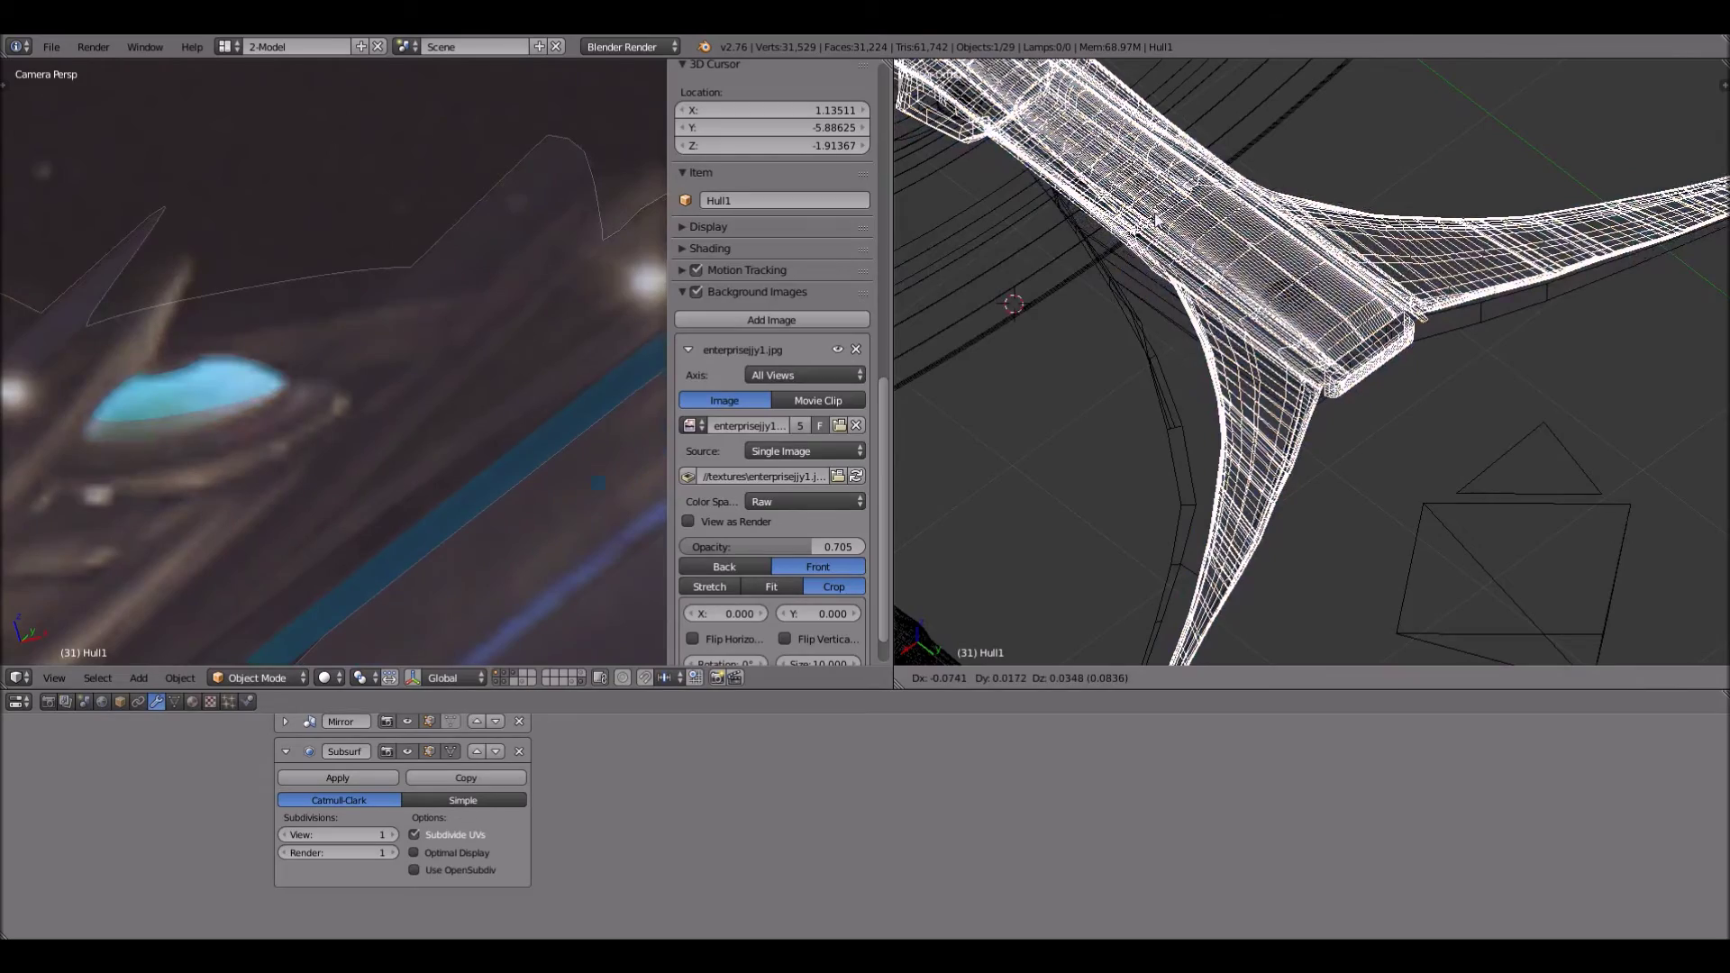
pyautogui.rightClick(1303, 321)
pyautogui.keyDown('shift'); pyautogui.moveTo(1244, 428); pyautogui.dragTo(1318, 592, button='middle'); pyautogui.keyUp('shift')
pyautogui.press('r')
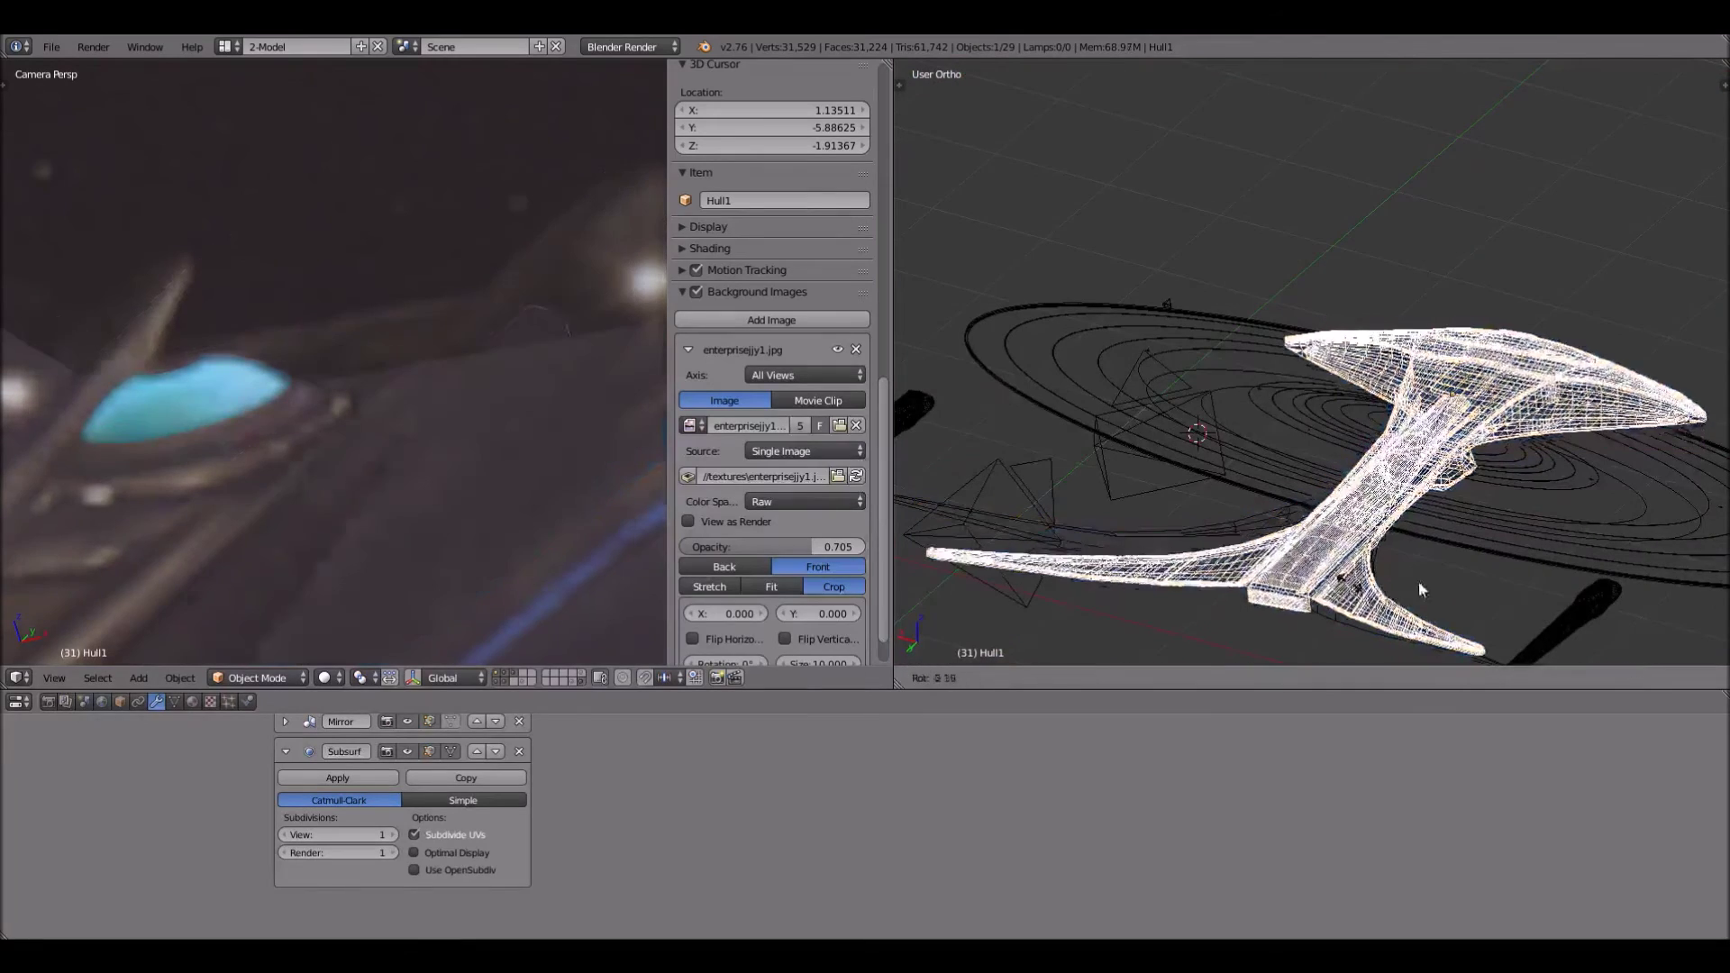
pyautogui.rightClick(1471, 556)
pyautogui.moveTo(1471, 556)
pyautogui.mouseDown(button='middle')
pyautogui.moveTo(1356, 543)
pyautogui.moveTo(1352, 489)
pyautogui.moveTo(1403, 501)
pyautogui.moveTo(1361, 573)
pyautogui.moveTo(1502, 564)
pyautogui.mouseUp(button='middle')
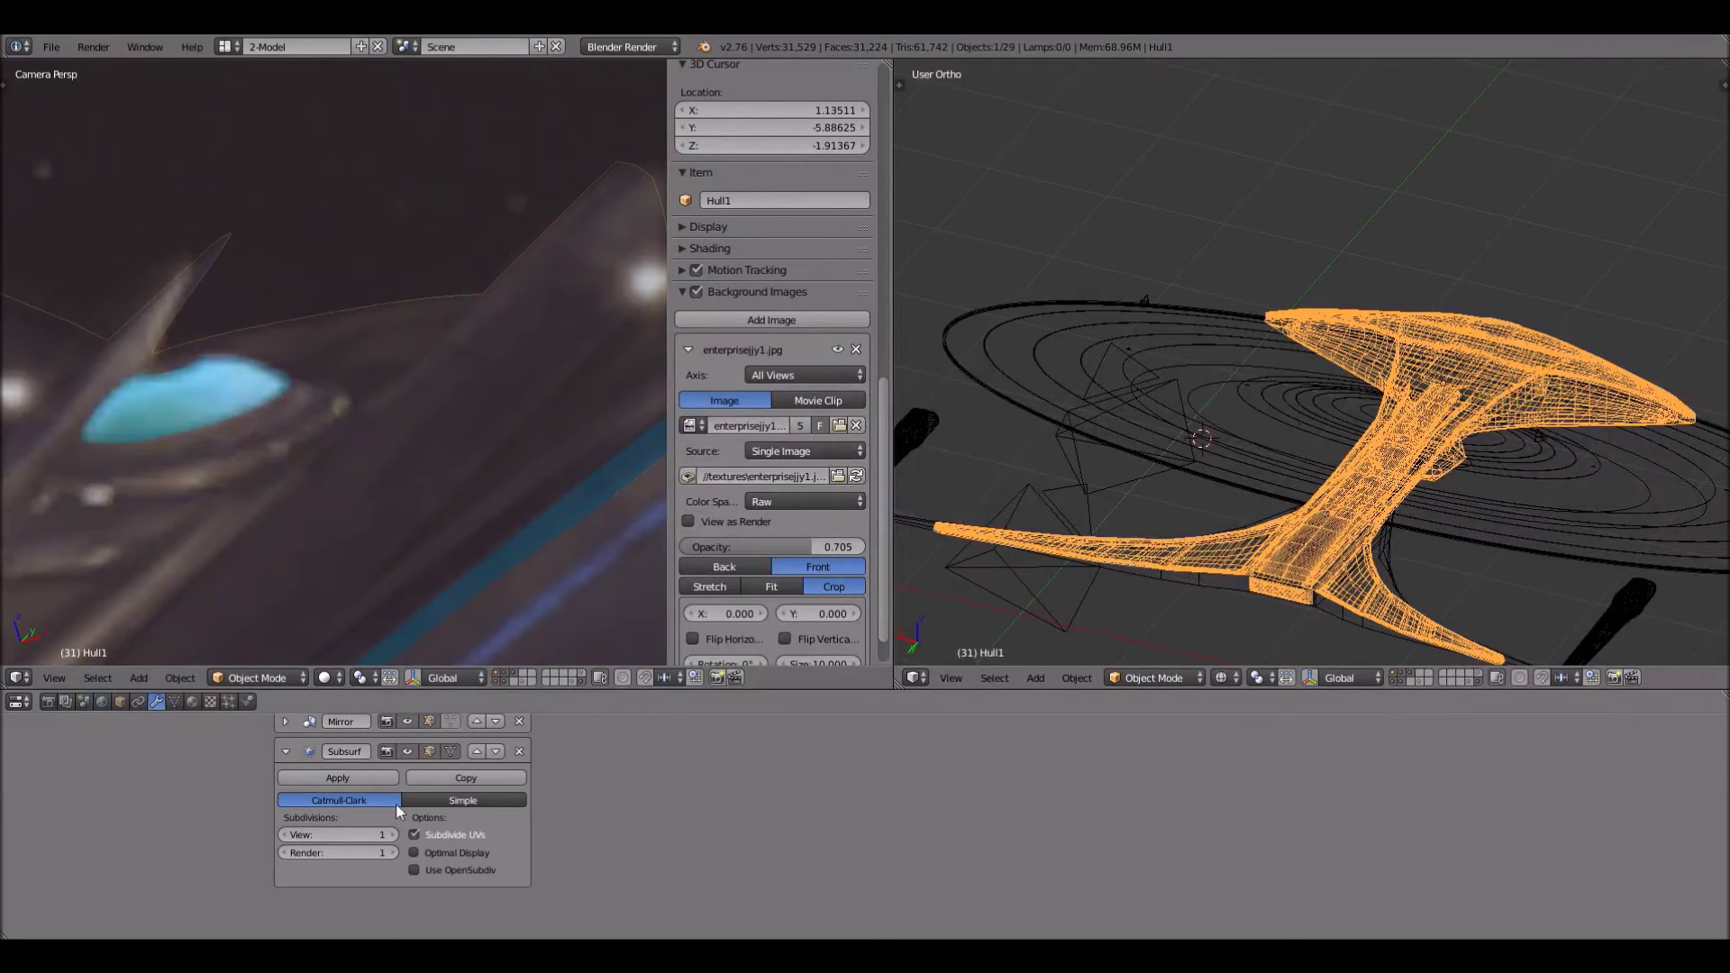
# Examine Hull1's modifier stack and the wireframe of its rear end with the joined engine block
pyautogui.moveTo(539, 762); pyautogui.dragTo(272, 758, button='middle')
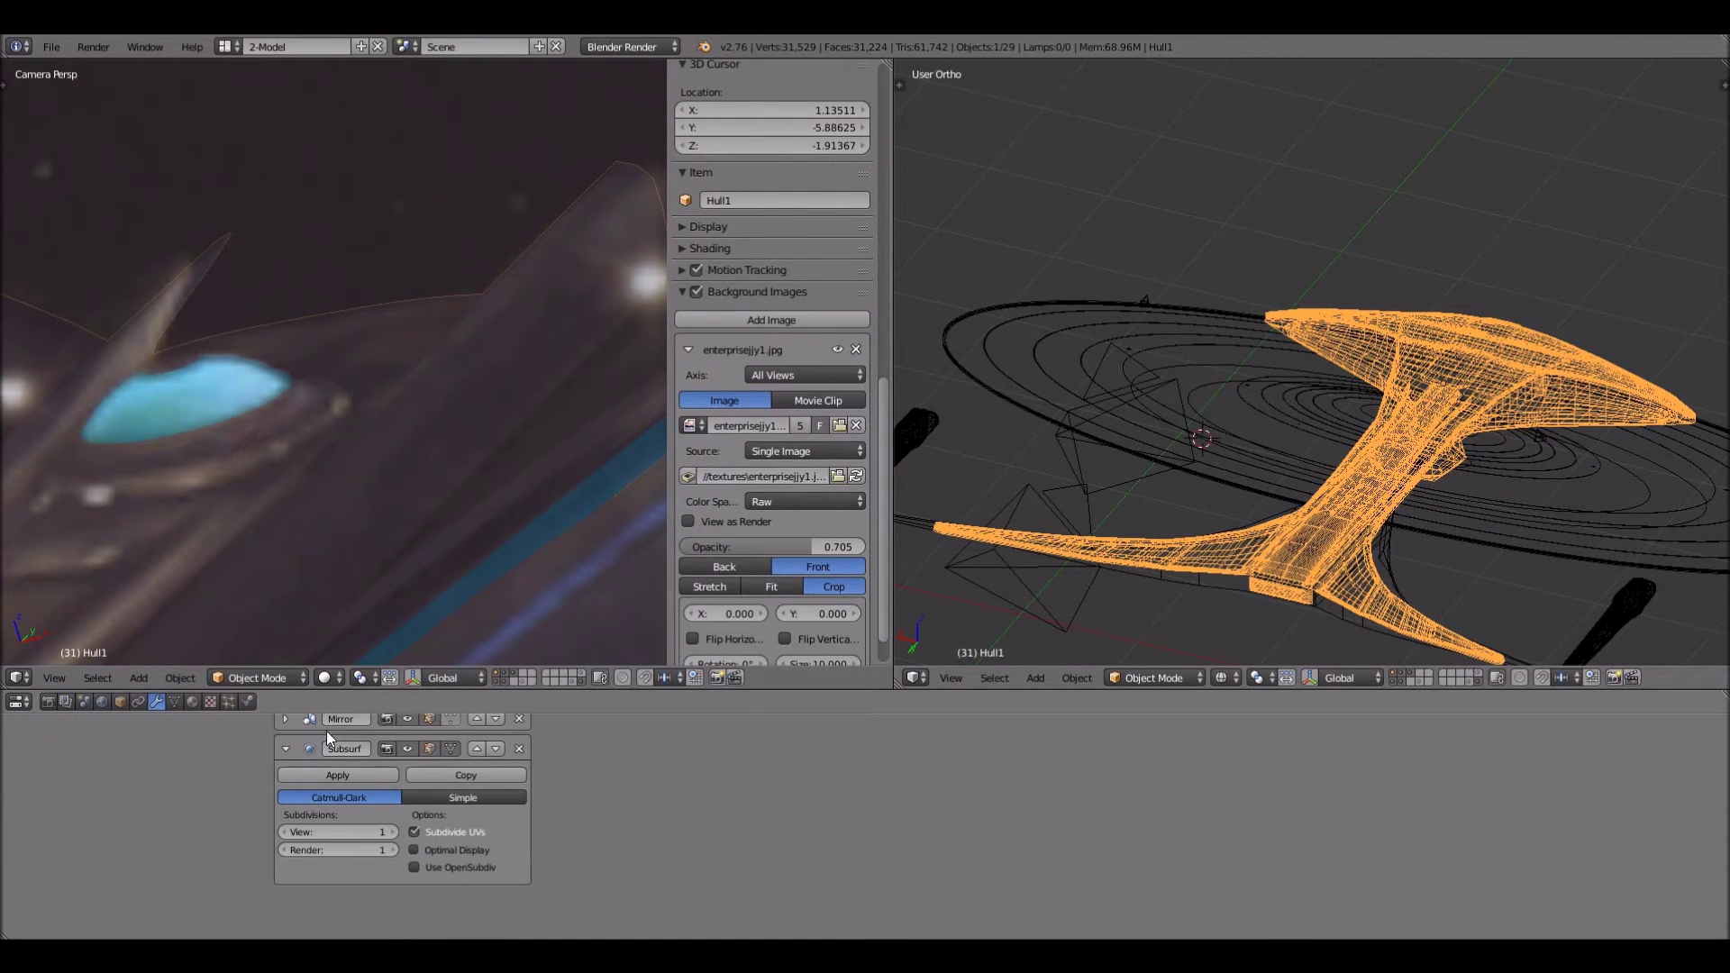
pyautogui.scroll(2, 335, 719)
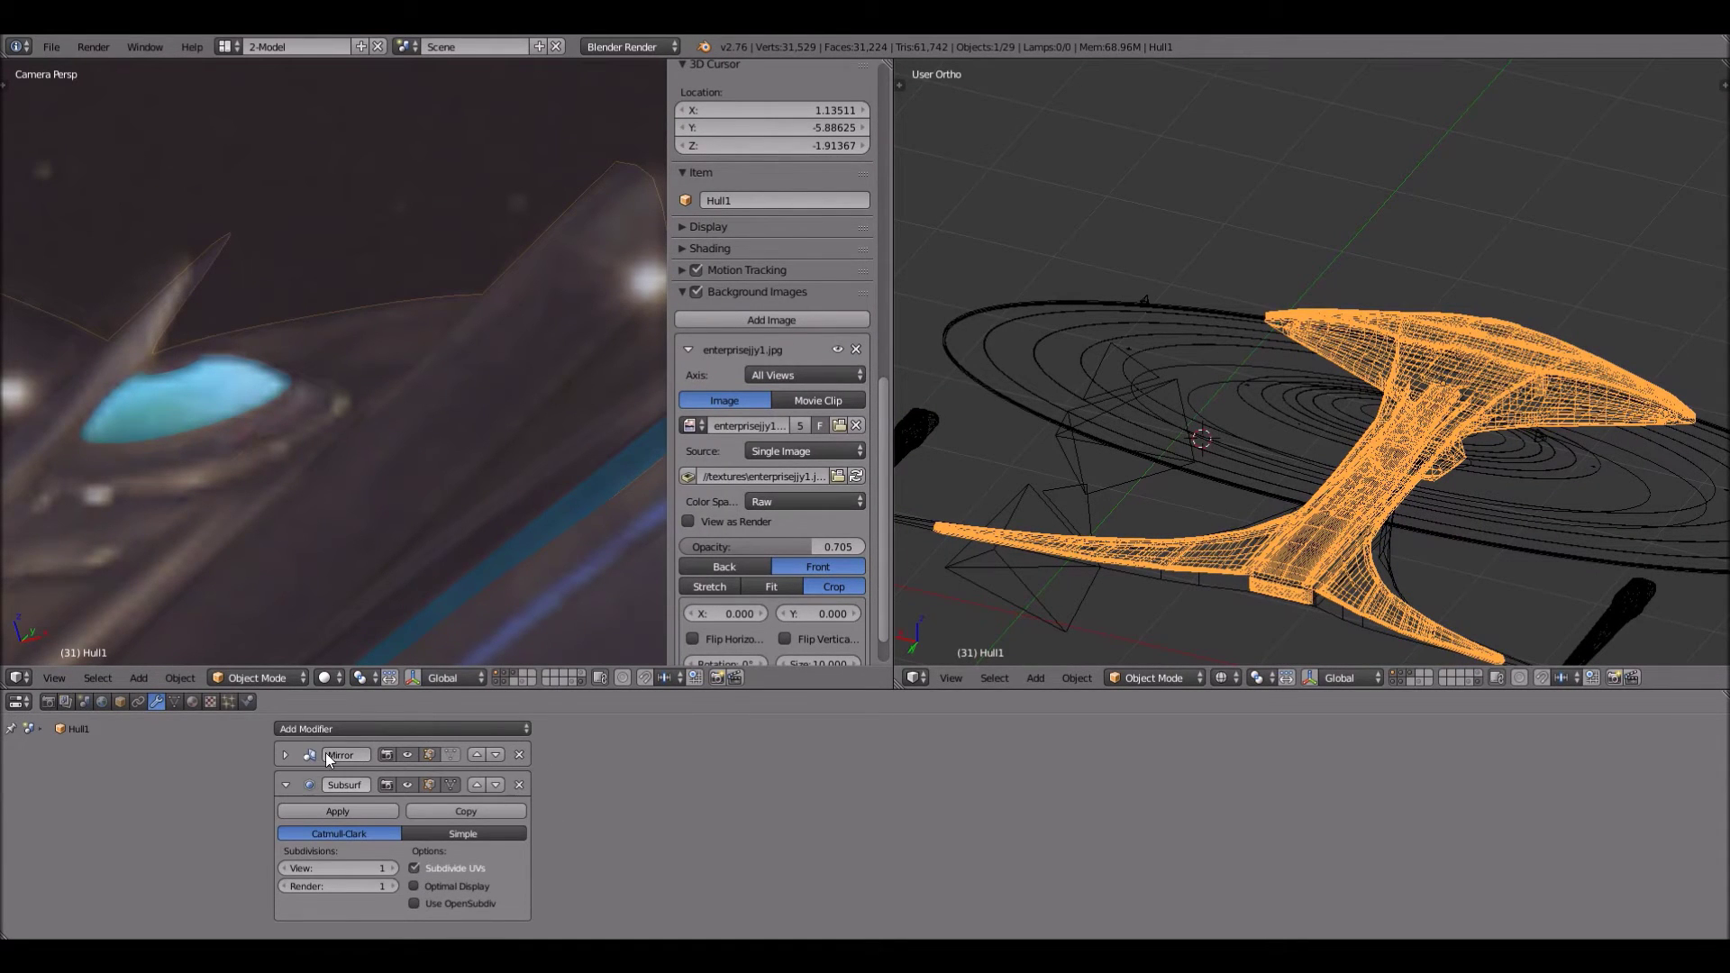
pyautogui.moveTo(1539, 452); pyautogui.dragTo(1344, 376, button='middle')
pyautogui.scroll(5, 1266, 237)
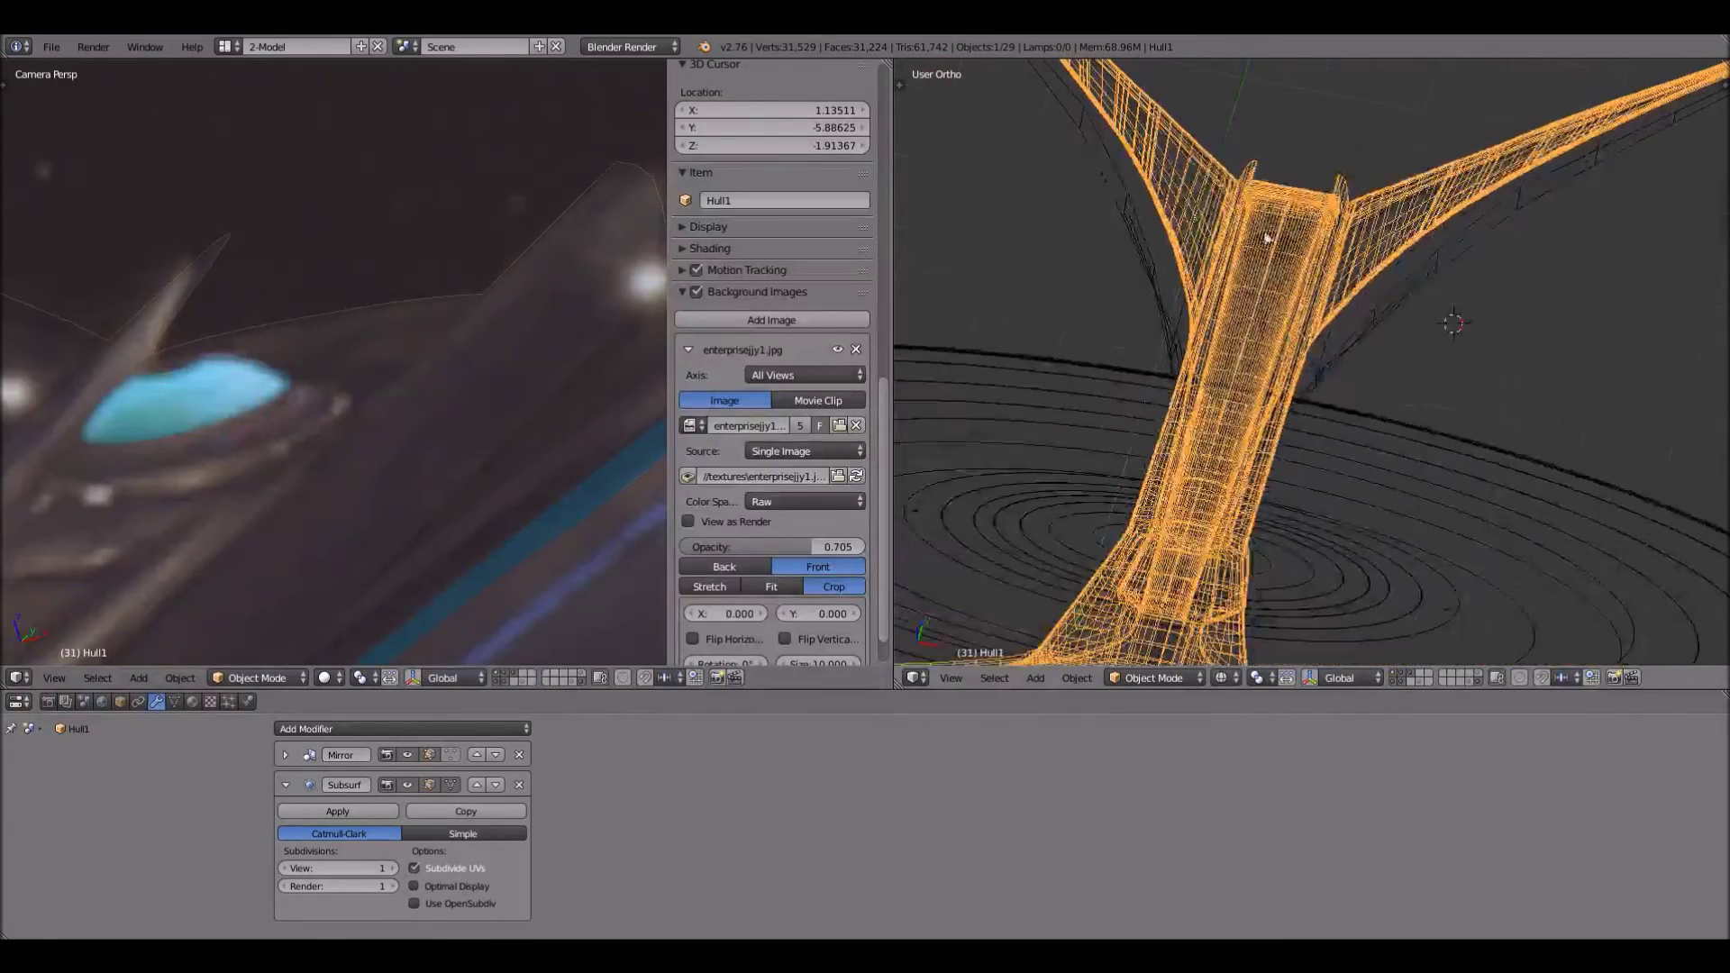
pyautogui.keyDown('shift'); pyautogui.moveTo(1260, 231); pyautogui.dragTo(1266, 369, button='middle'); pyautogui.keyUp('shift')
pyautogui.scroll(5, 1267, 369)
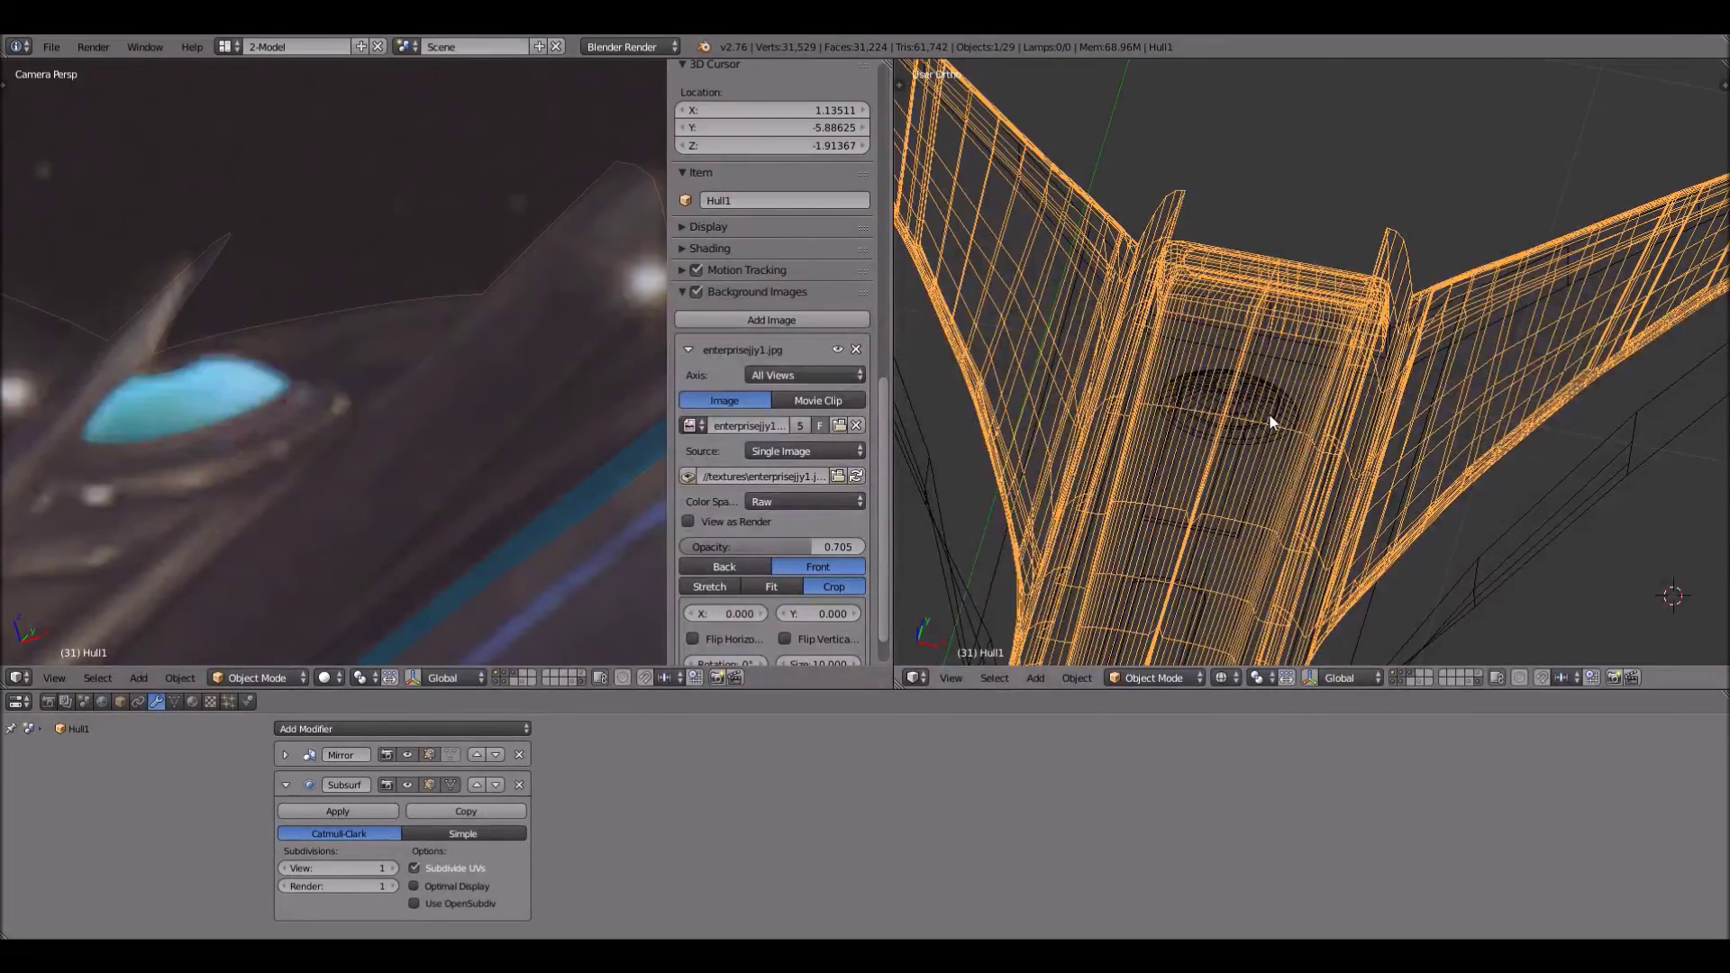
pyautogui.scroll(2, 1269, 415)
pyautogui.scroll(-3, 1271, 415)
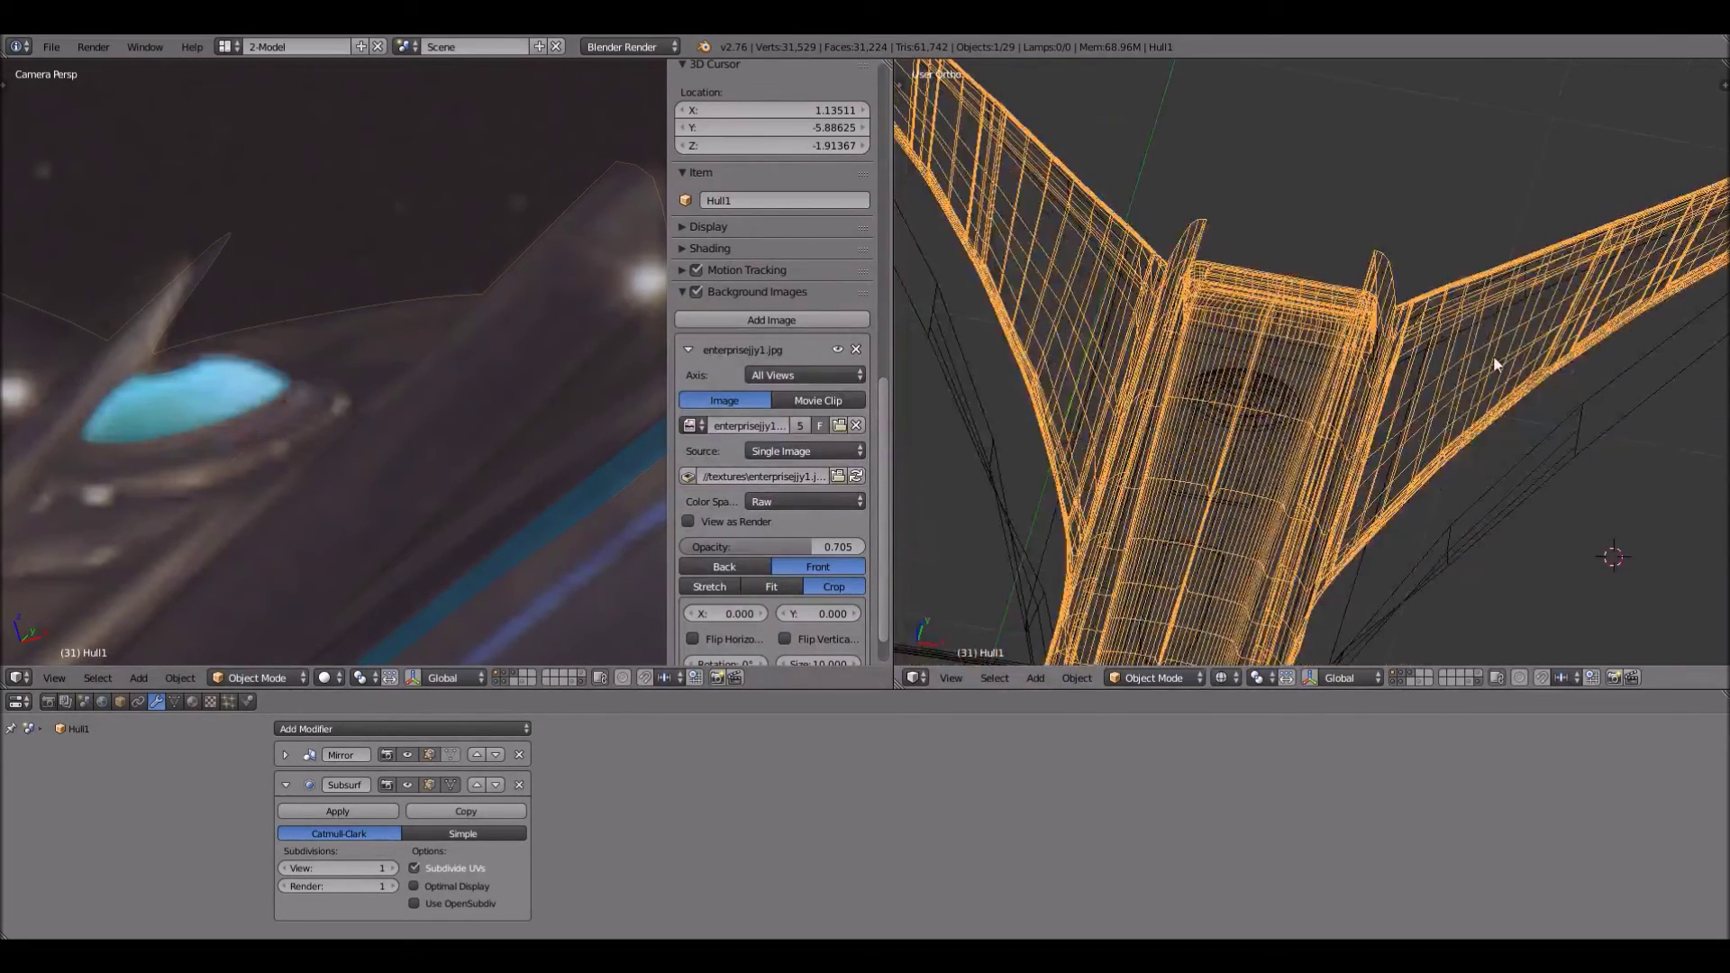
pyautogui.scroll(-2, 1495, 358)
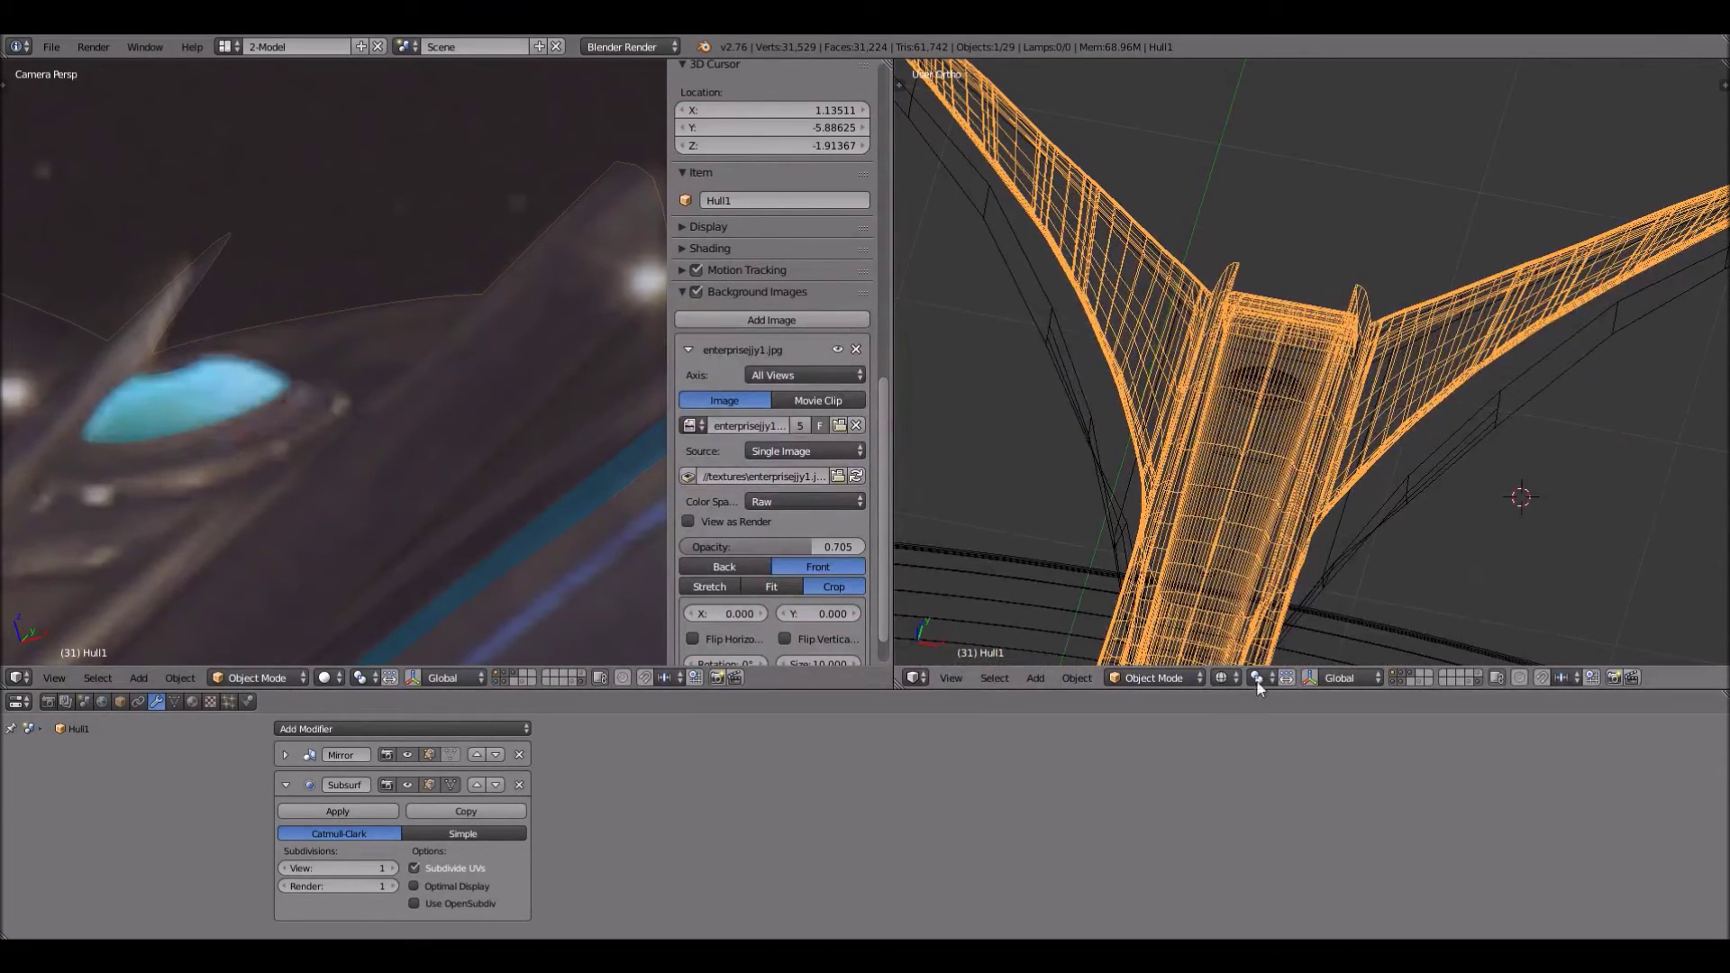
# Compare the wireframe of Hull1's rear end in Edit Mode and Object Mode, examining the centre line where the engine block joins
pyautogui.click(1191, 679)
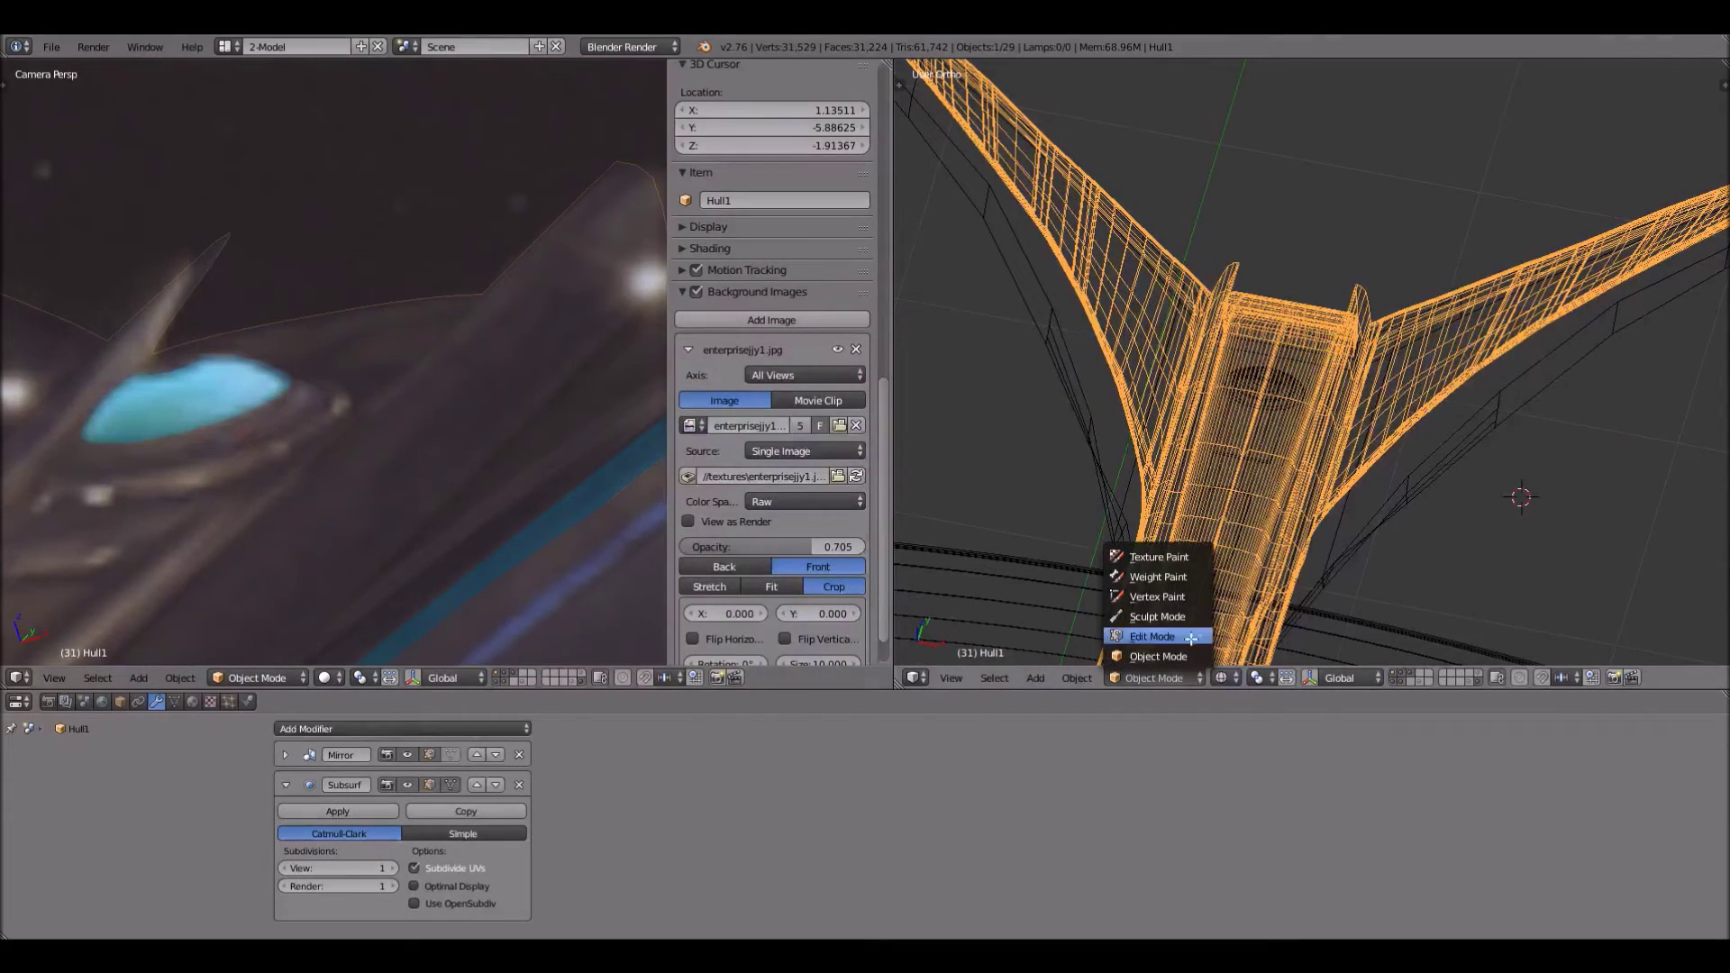
pyautogui.click(1171, 636)
pyautogui.scroll(2, 1328, 426)
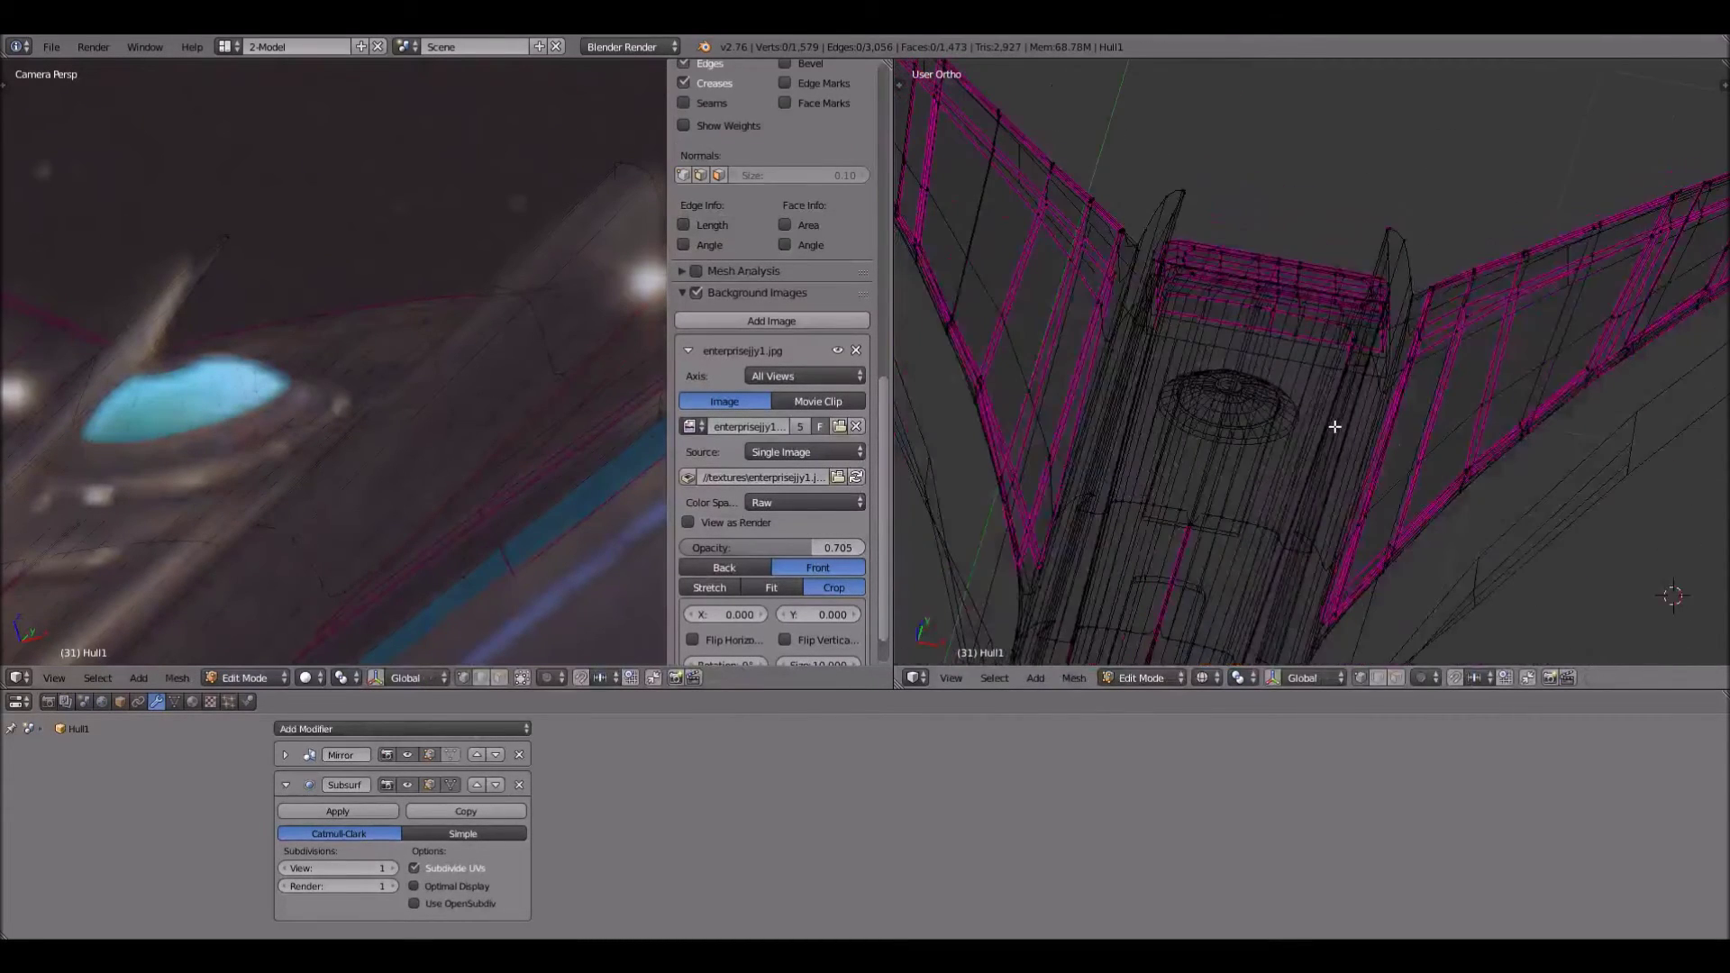
pyautogui.scroll(3, 1335, 426)
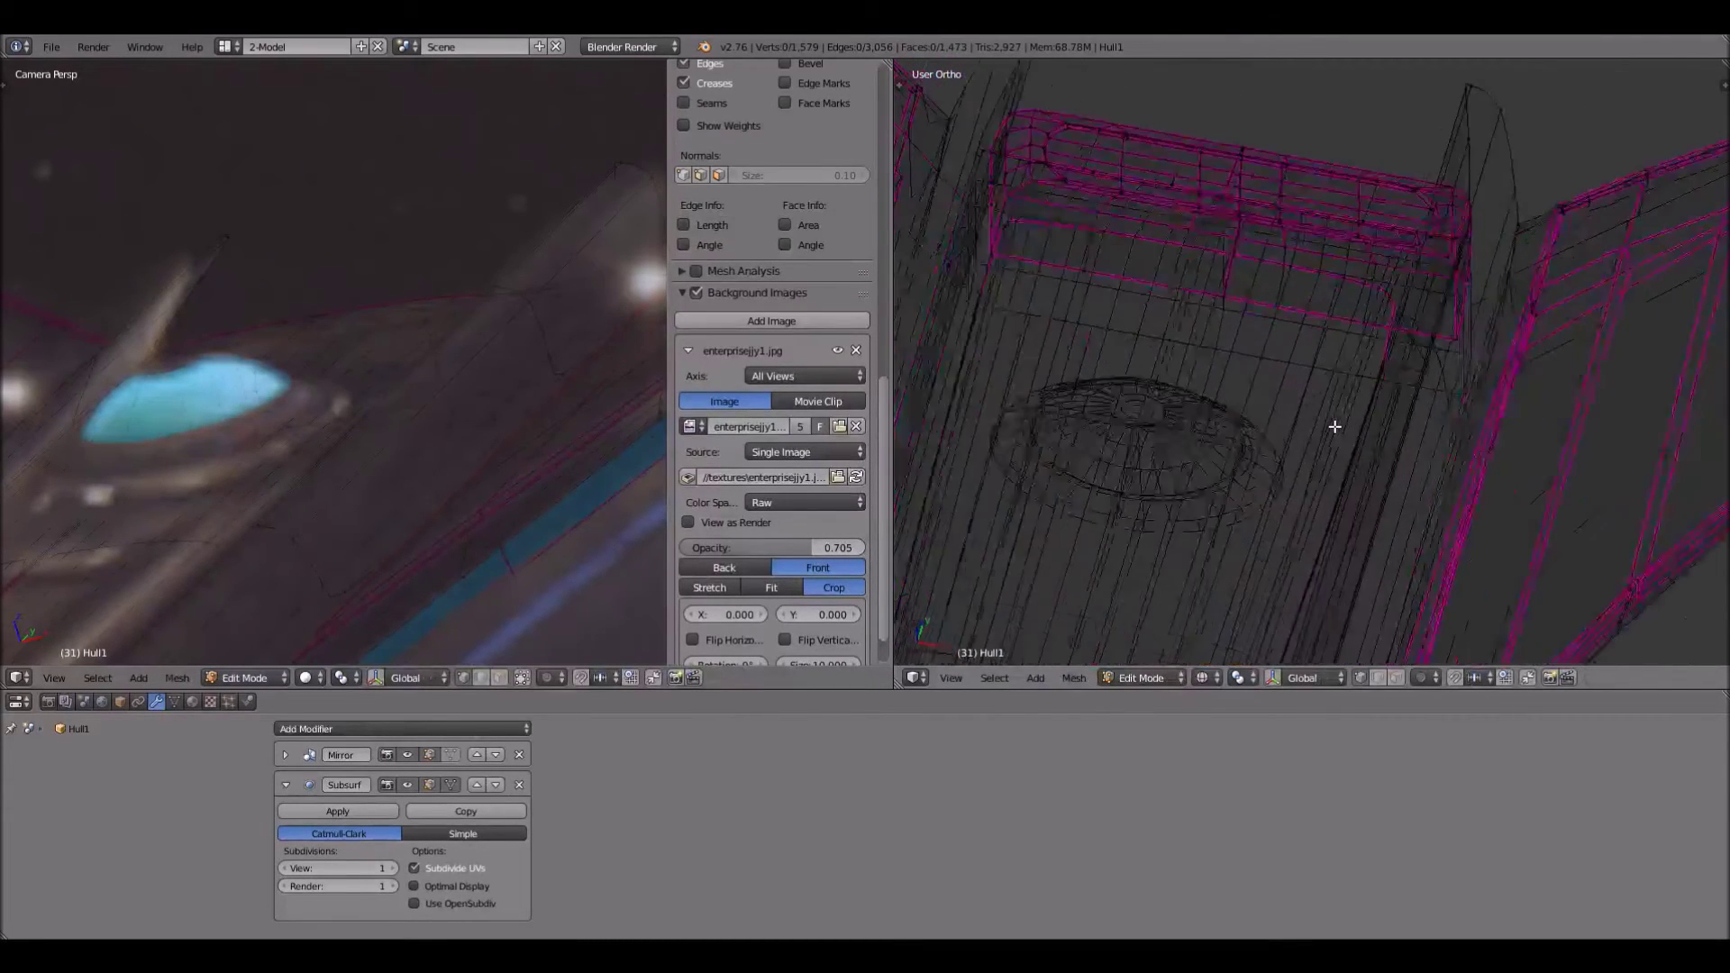
pyautogui.click(1176, 680)
pyautogui.click(1198, 657)
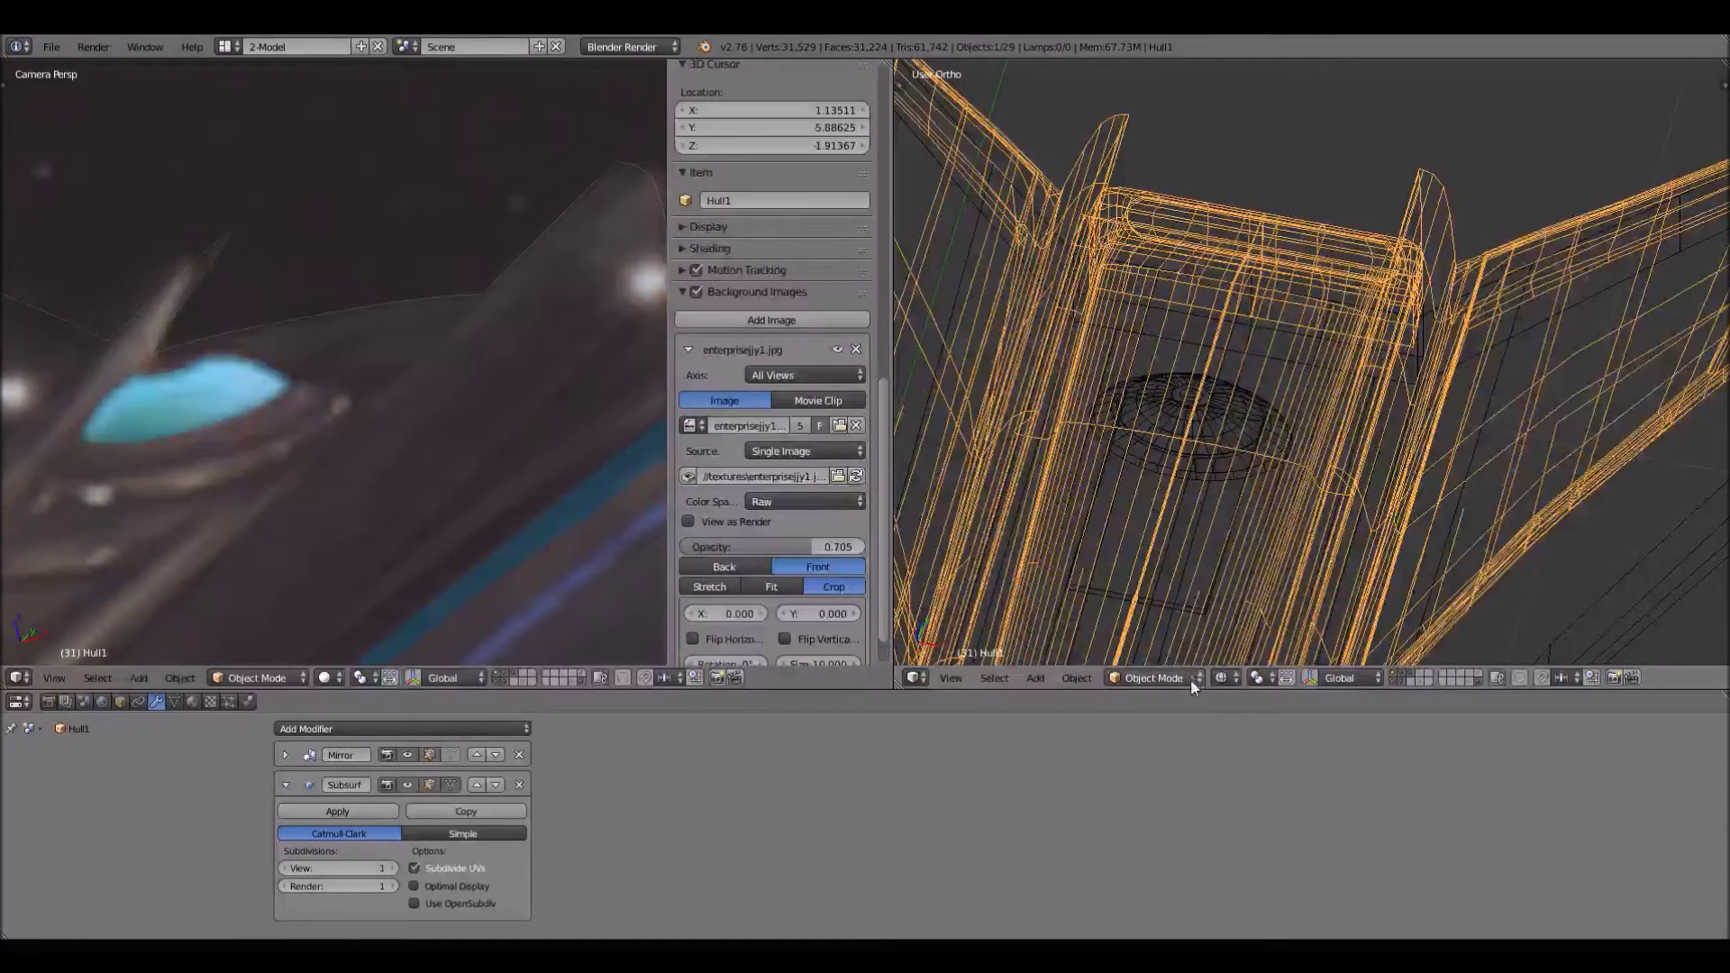
pyautogui.click(1192, 679)
pyautogui.click(1186, 638)
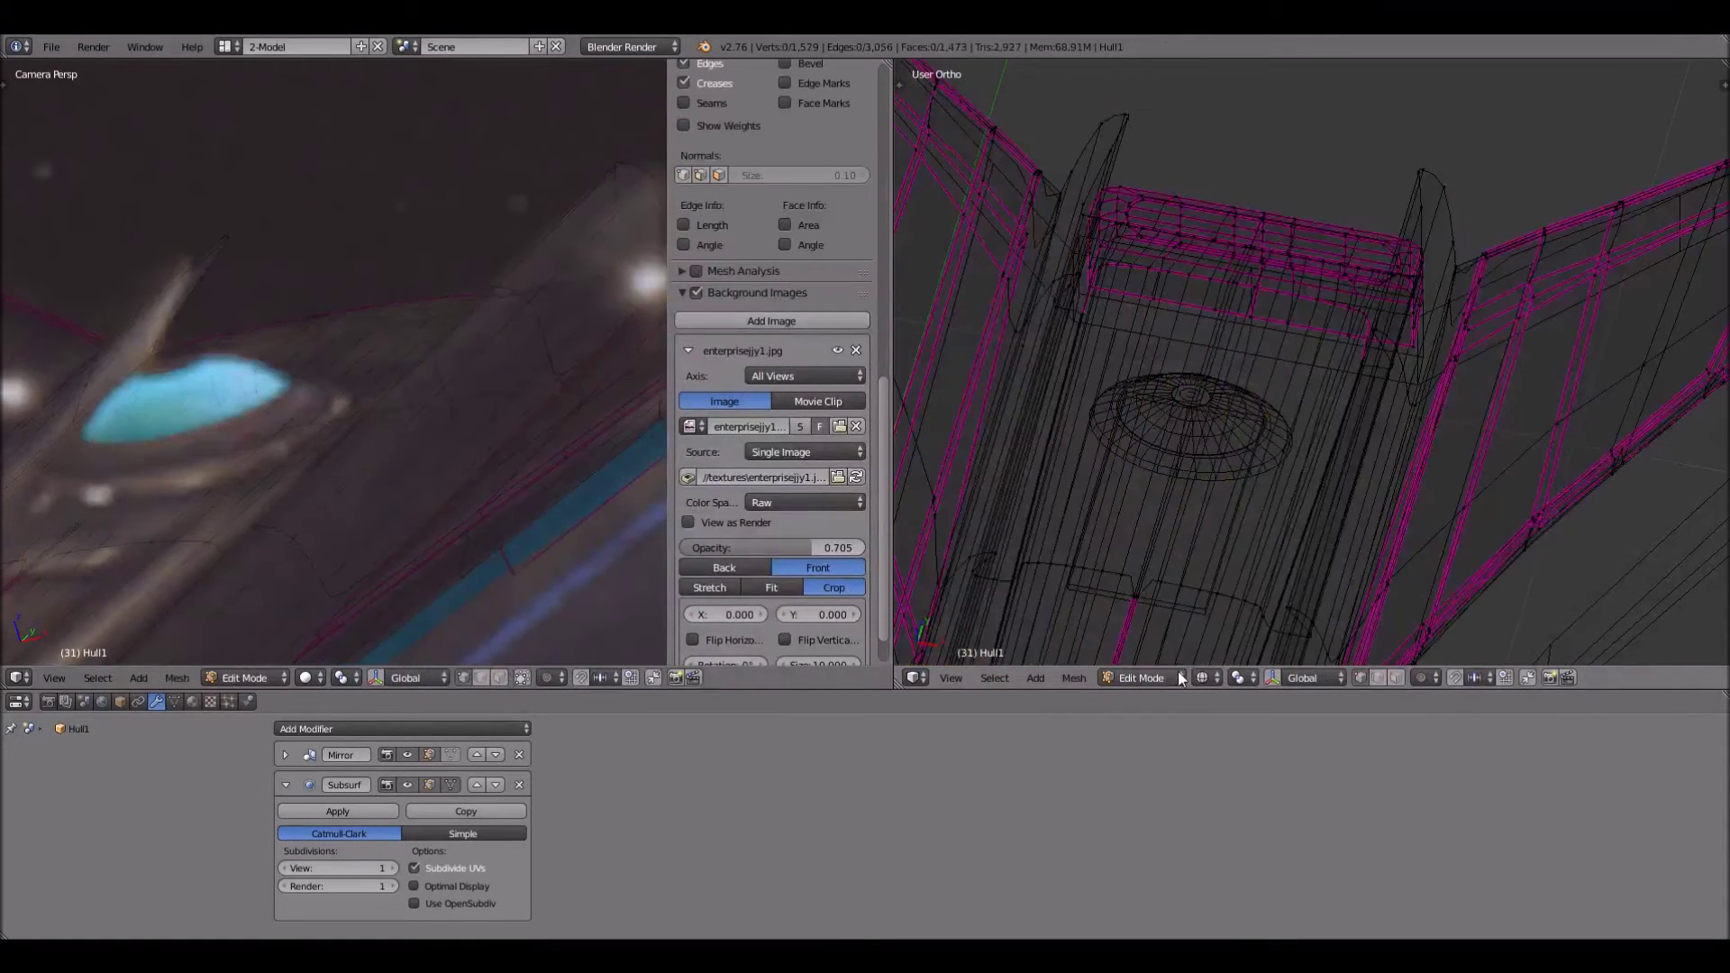
pyautogui.click(1177, 674)
pyautogui.click(1178, 661)
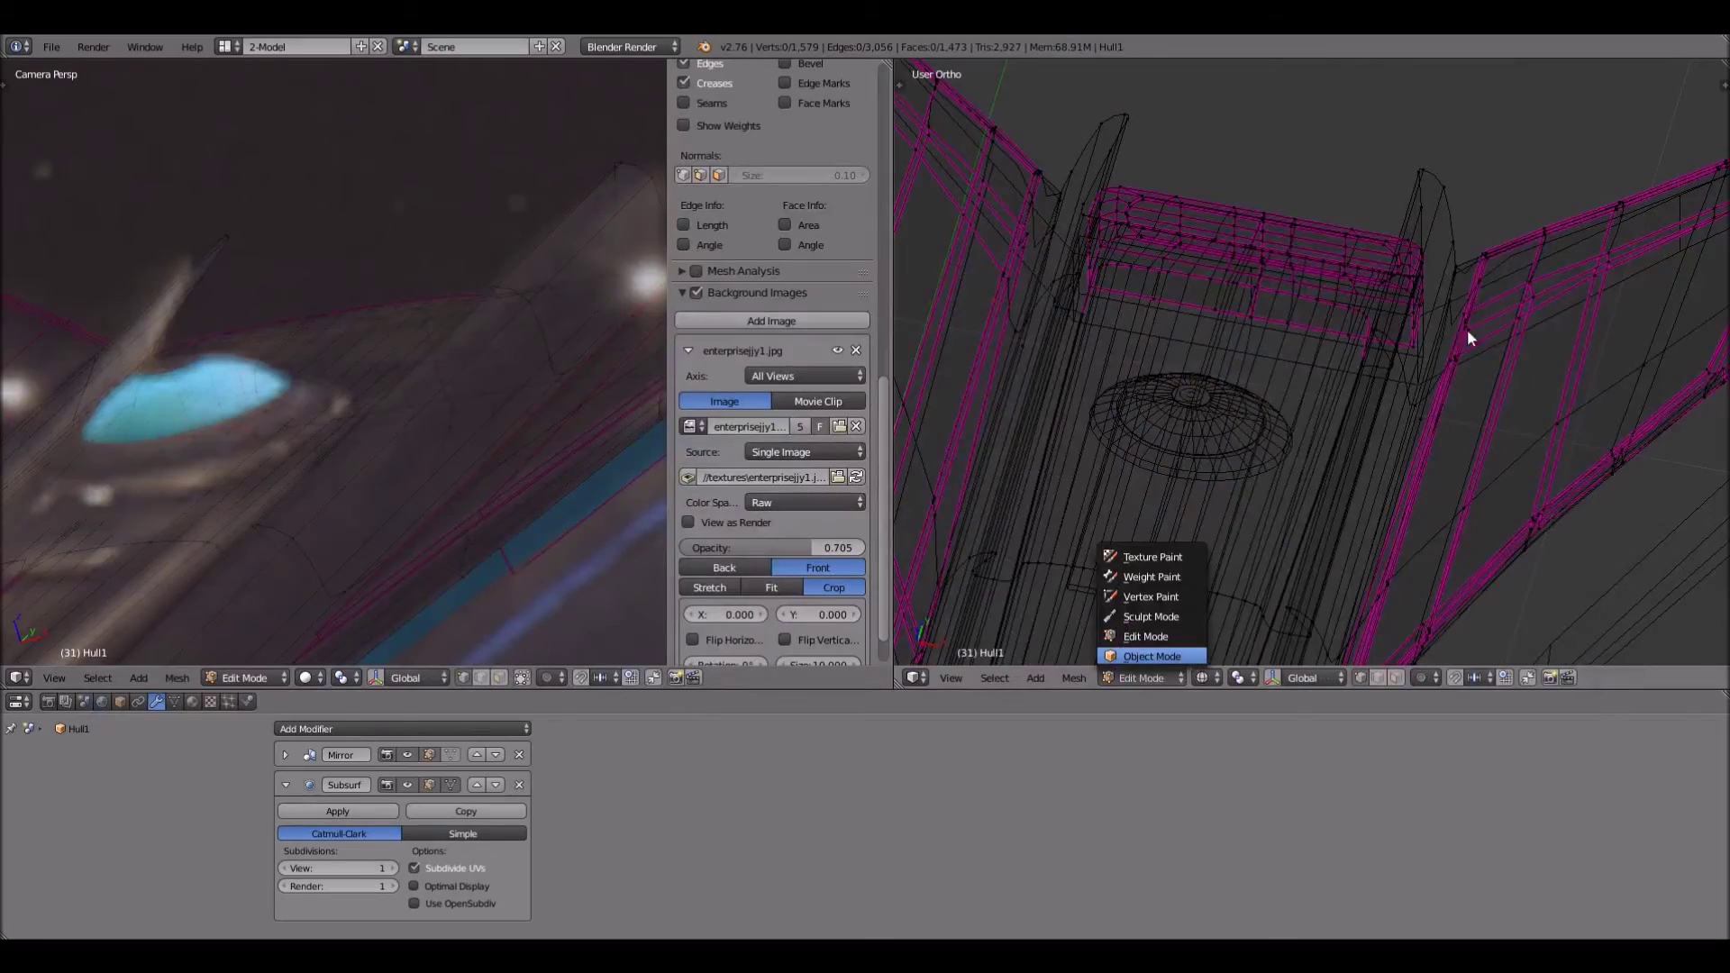
pyautogui.moveTo(1467, 328); pyautogui.dragTo(1269, 337, button='middle')
pyautogui.scroll(-10, 1273, 344)
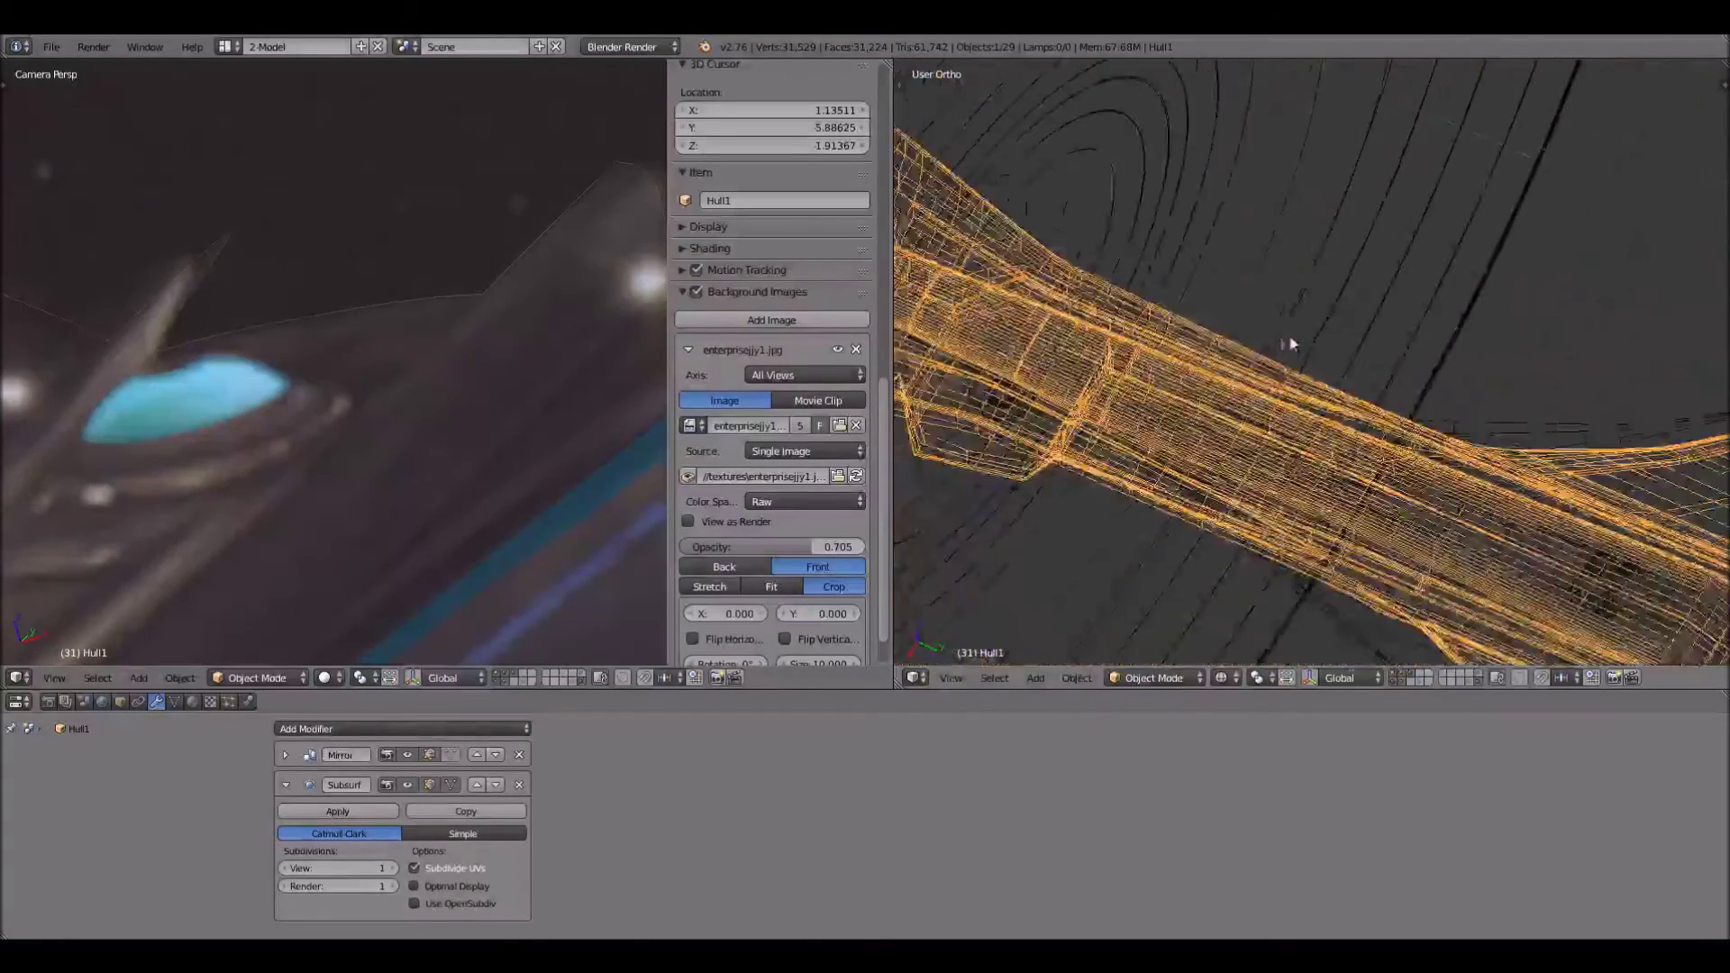
pyautogui.scroll(8, 1288, 510)
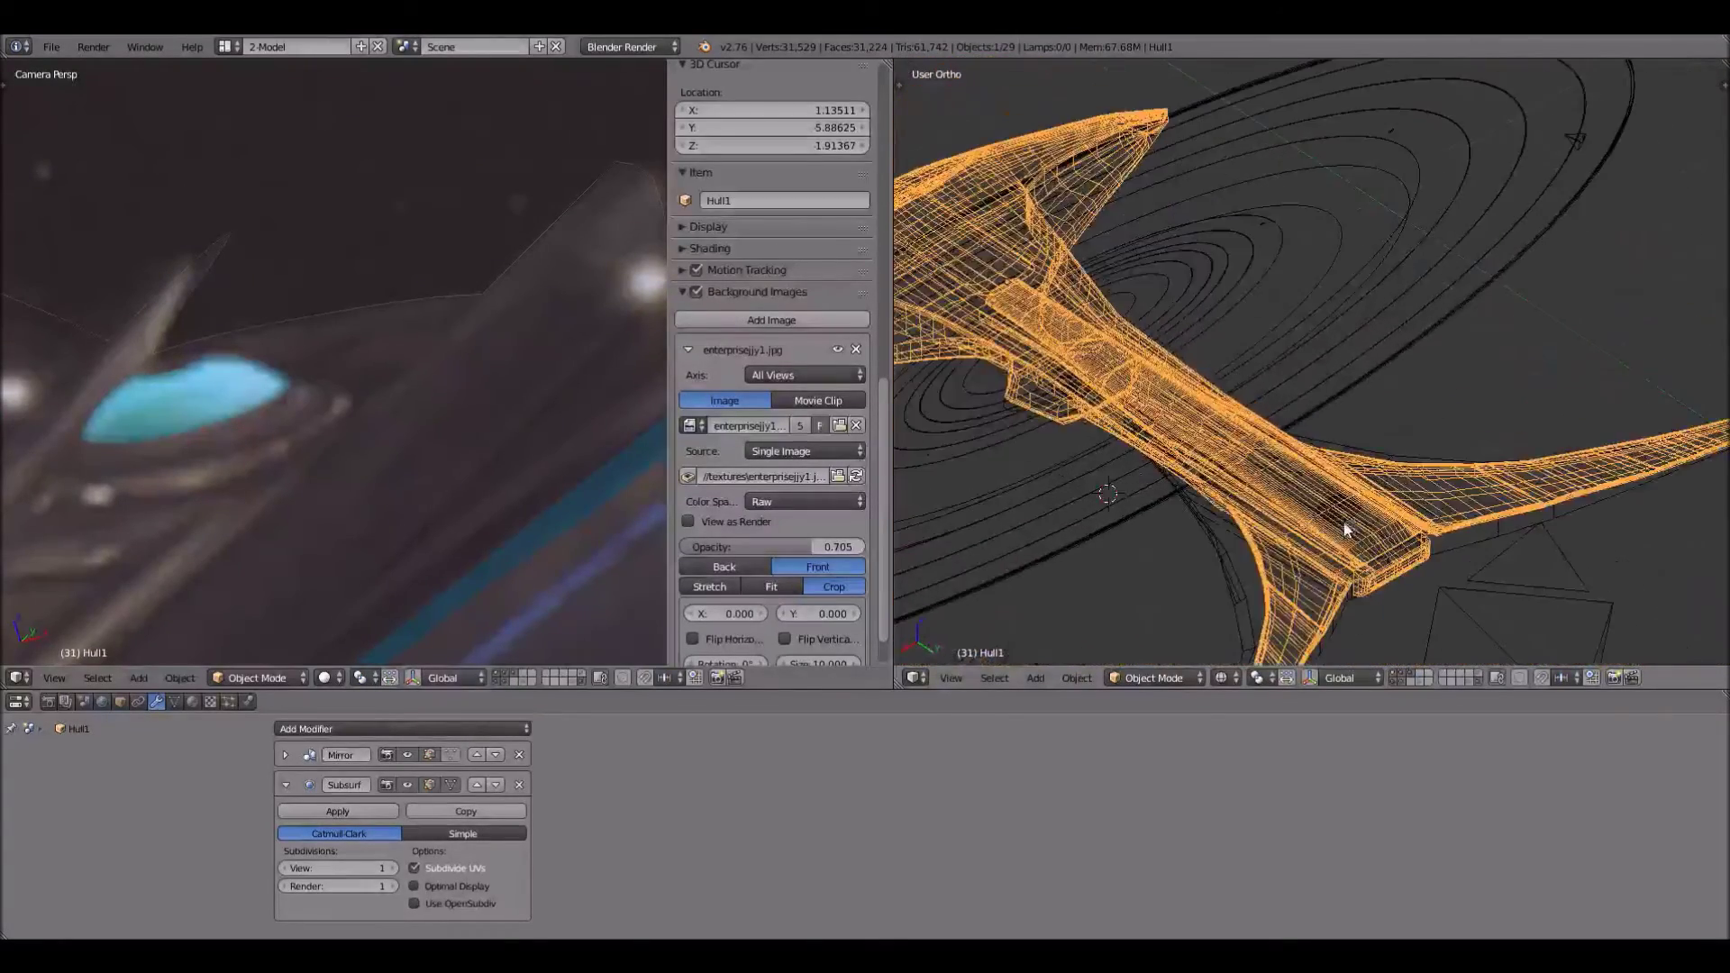
pyautogui.scroll(1, 1236, 120)
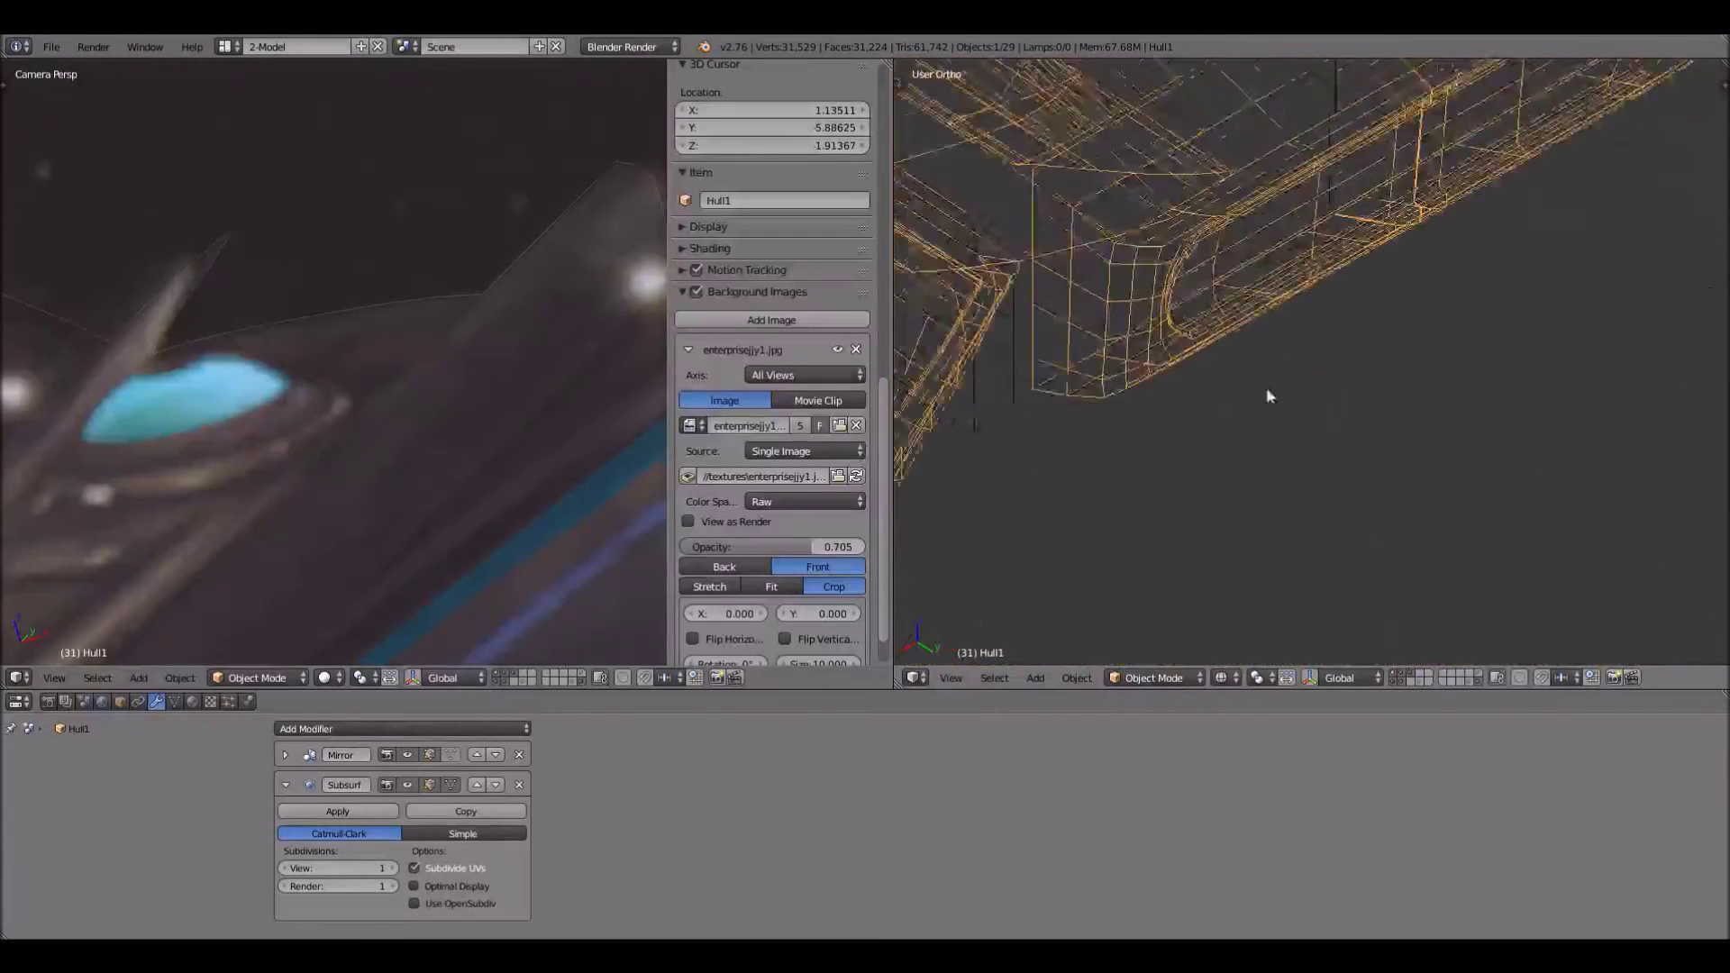
# Put Hull1 into Edit Mode and set the model viewport to Solid shading
pyautogui.keyDown('shift'); pyautogui.moveTo(1267, 394); pyautogui.dragTo(1276, 694, button='middle'); pyautogui.keyUp('shift')
pyautogui.click(1183, 678)
pyautogui.click(1162, 637)
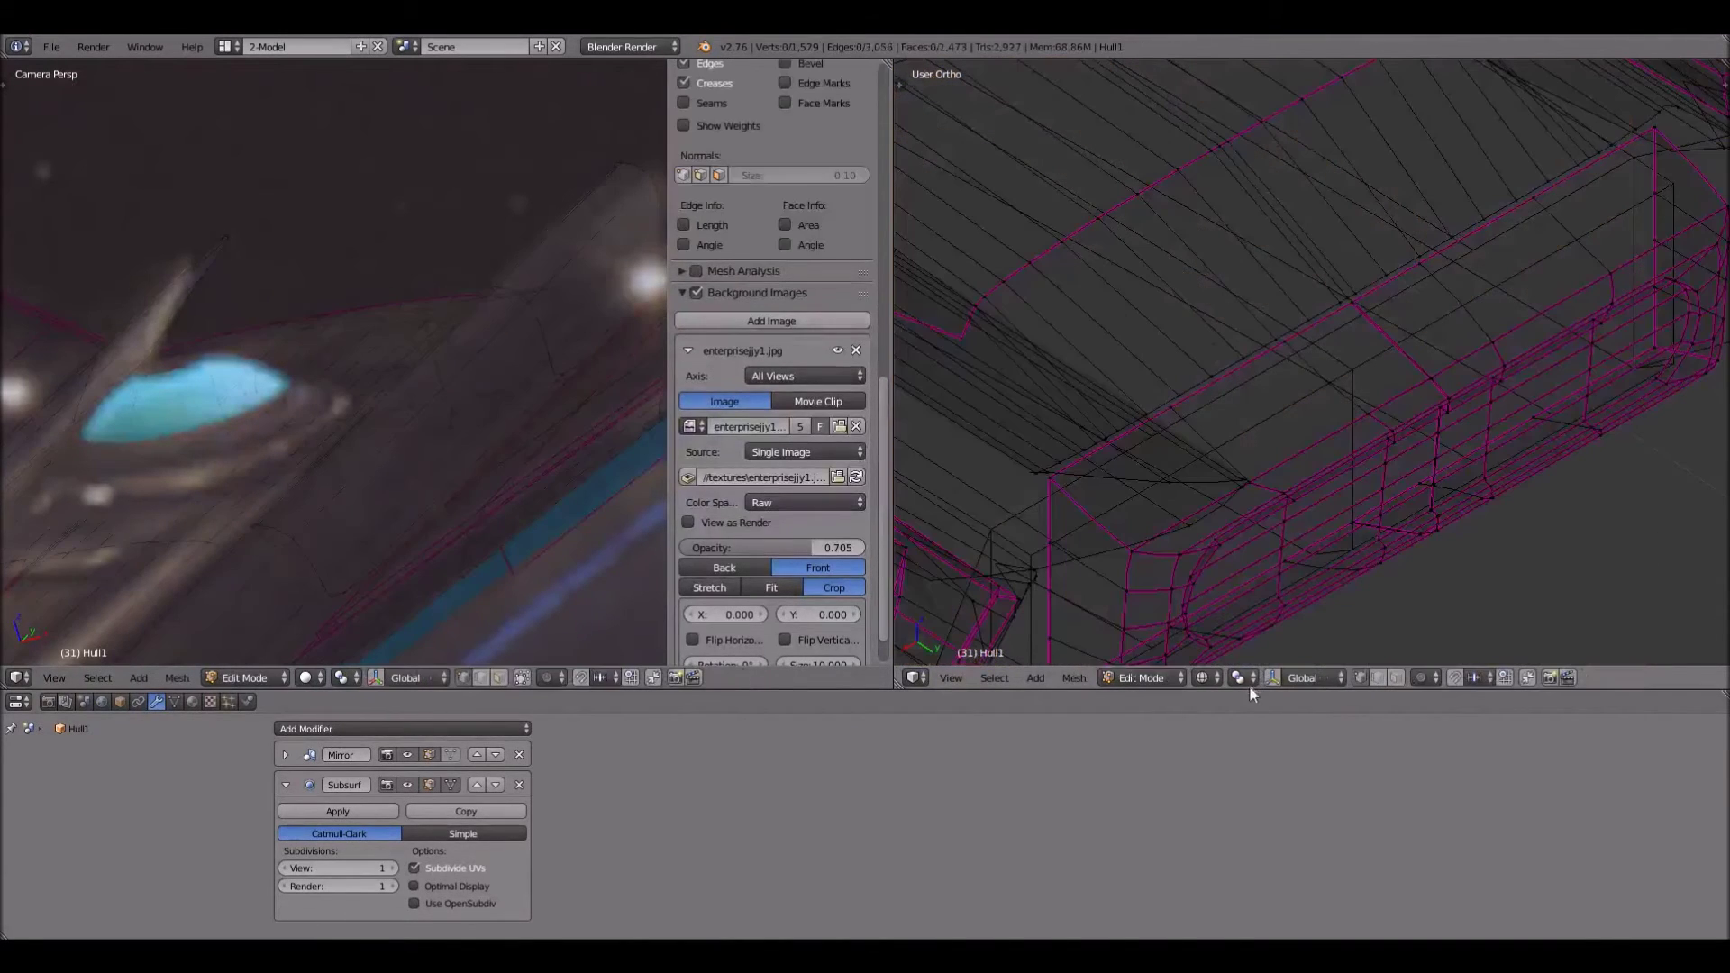
pyautogui.click(1213, 680)
pyautogui.click(1210, 680)
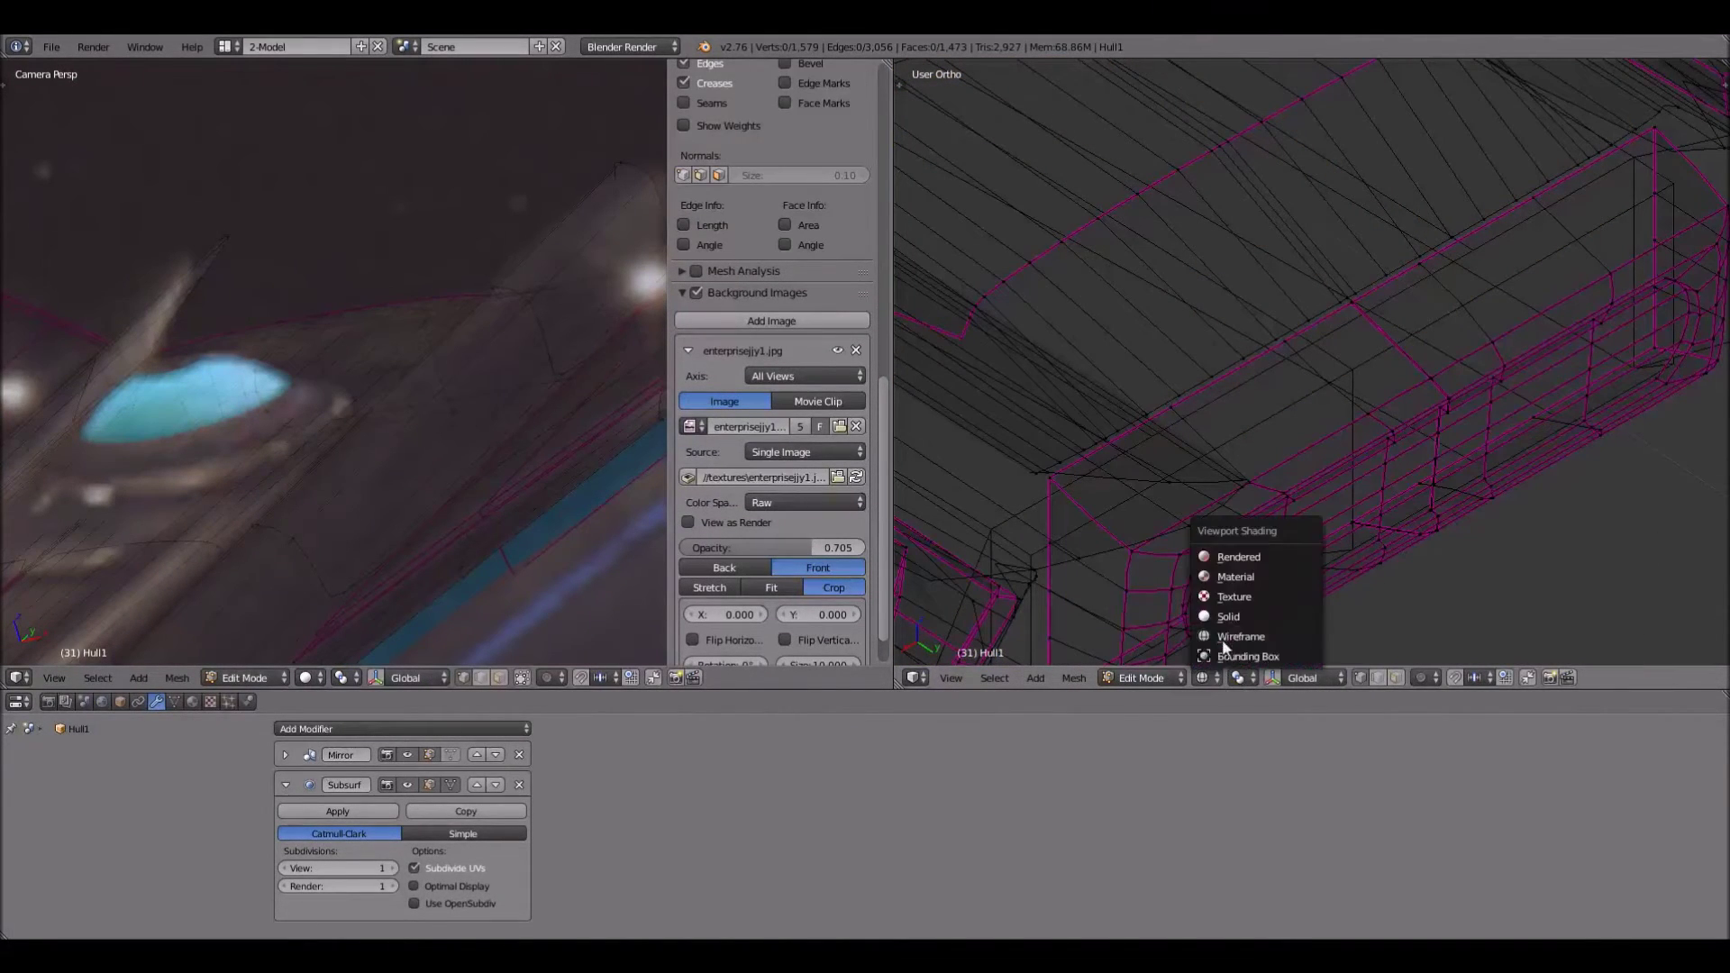
pyautogui.click(1244, 617)
# Move the topmost vertex of the engine block's open centre seam along global X onto the mirror line
pyautogui.moveTo(1410, 371); pyautogui.dragTo(1328, 290, button='middle')
pyautogui.scroll(5, 1213, 453)
pyautogui.scroll(1, 1217, 548)
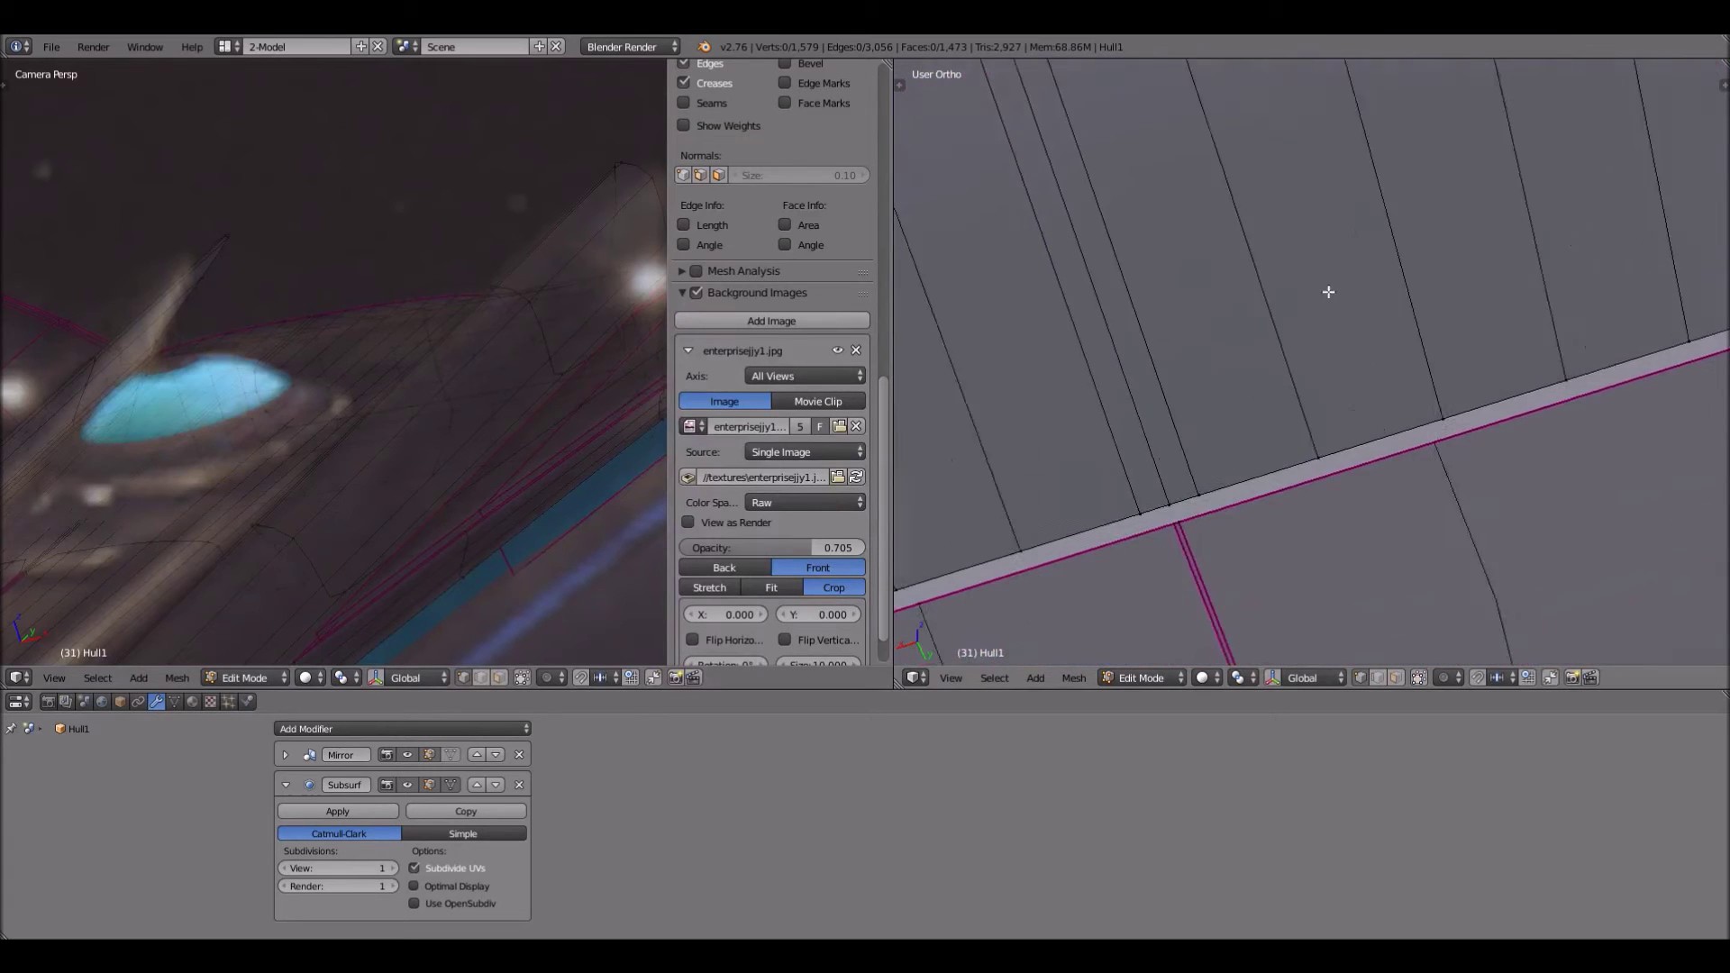
pyautogui.scroll(1, 1321, 361)
pyautogui.scroll(-1, 1332, 406)
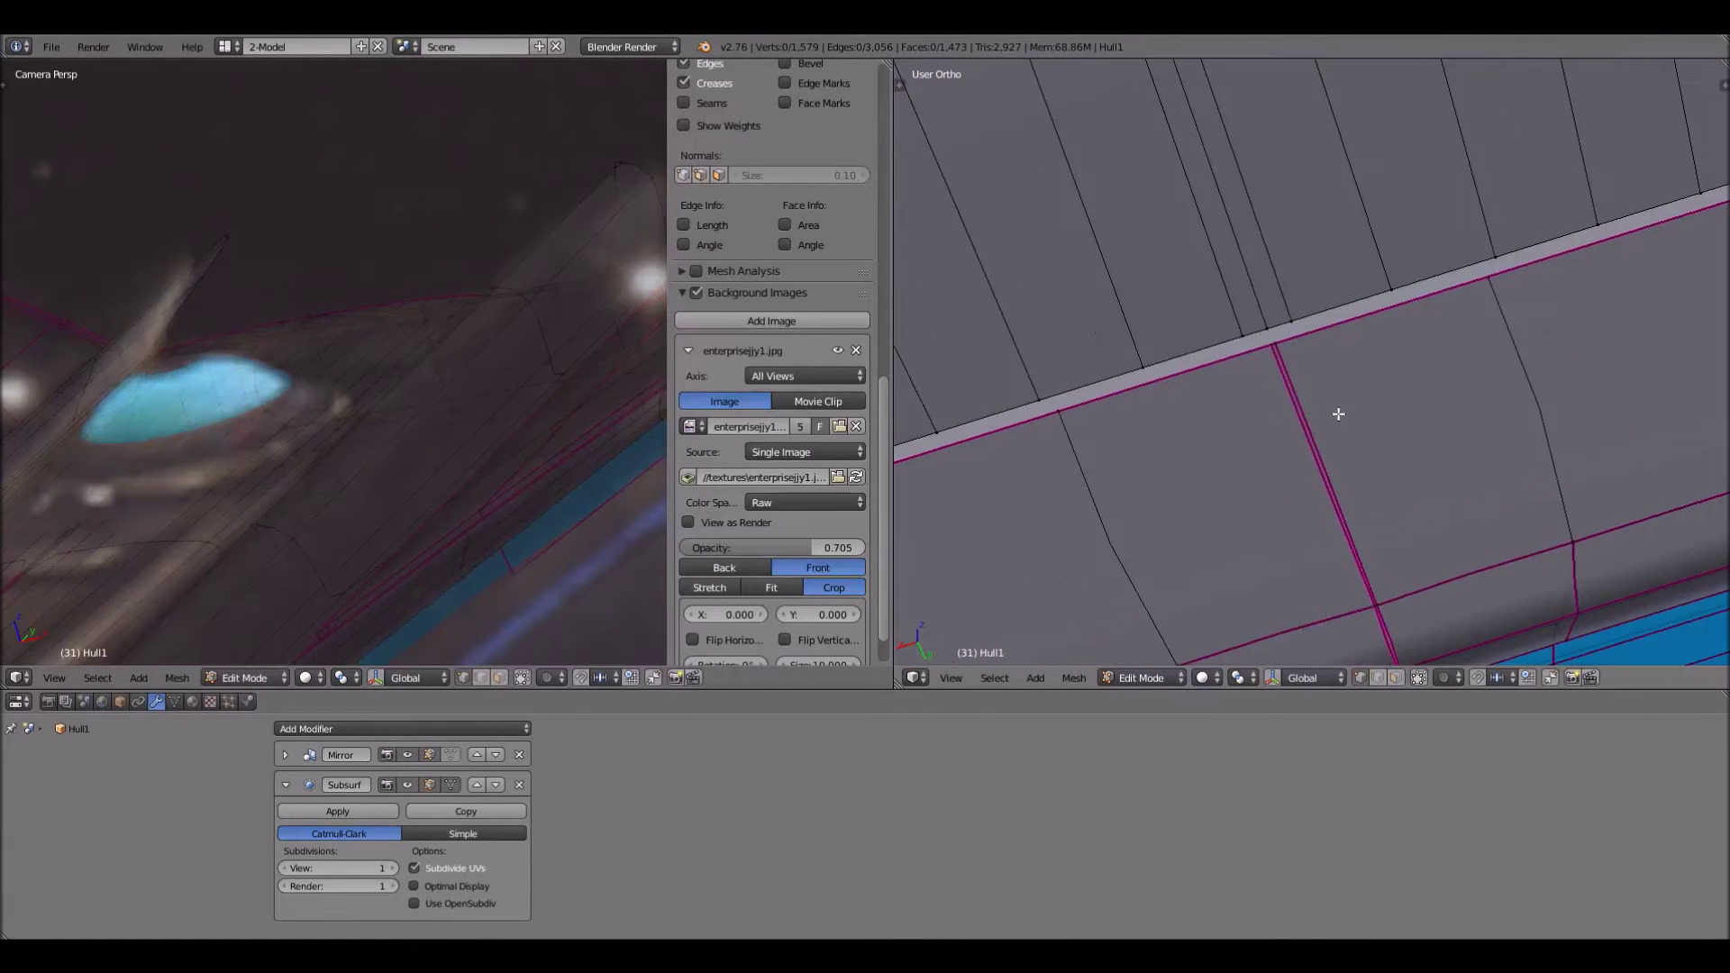
pyautogui.scroll(3, 1325, 419)
pyautogui.scroll(-1, 1246, 345)
pyautogui.rightClick(1244, 347)
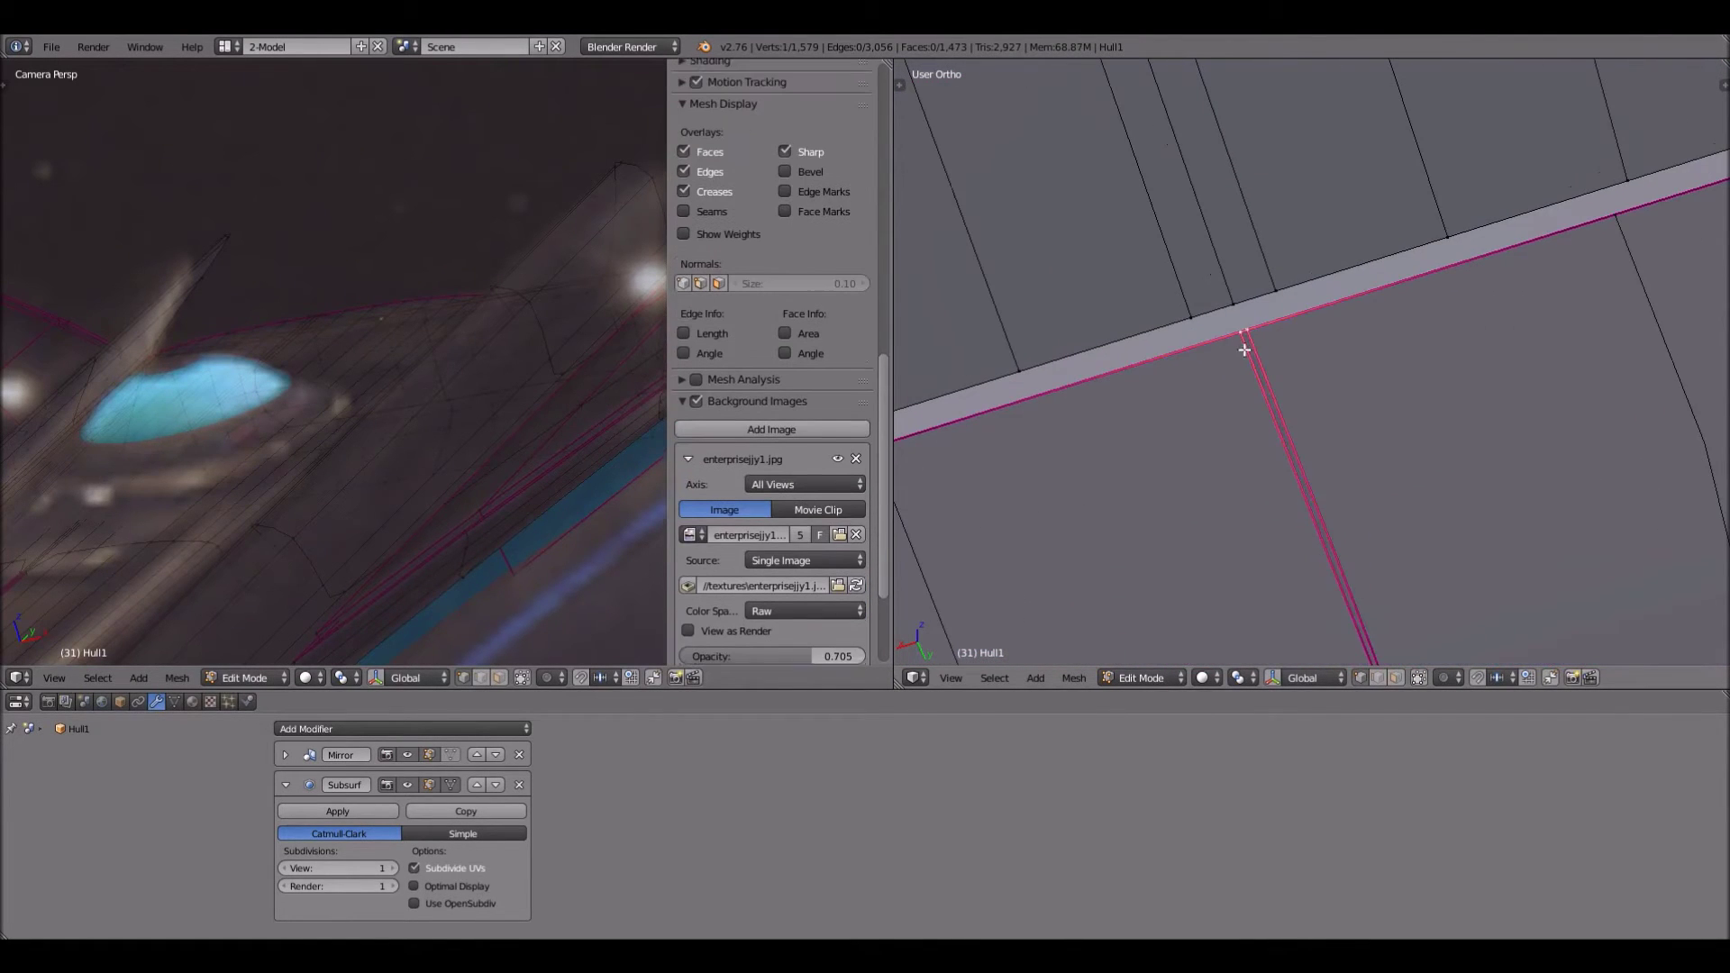
pyautogui.press('g')
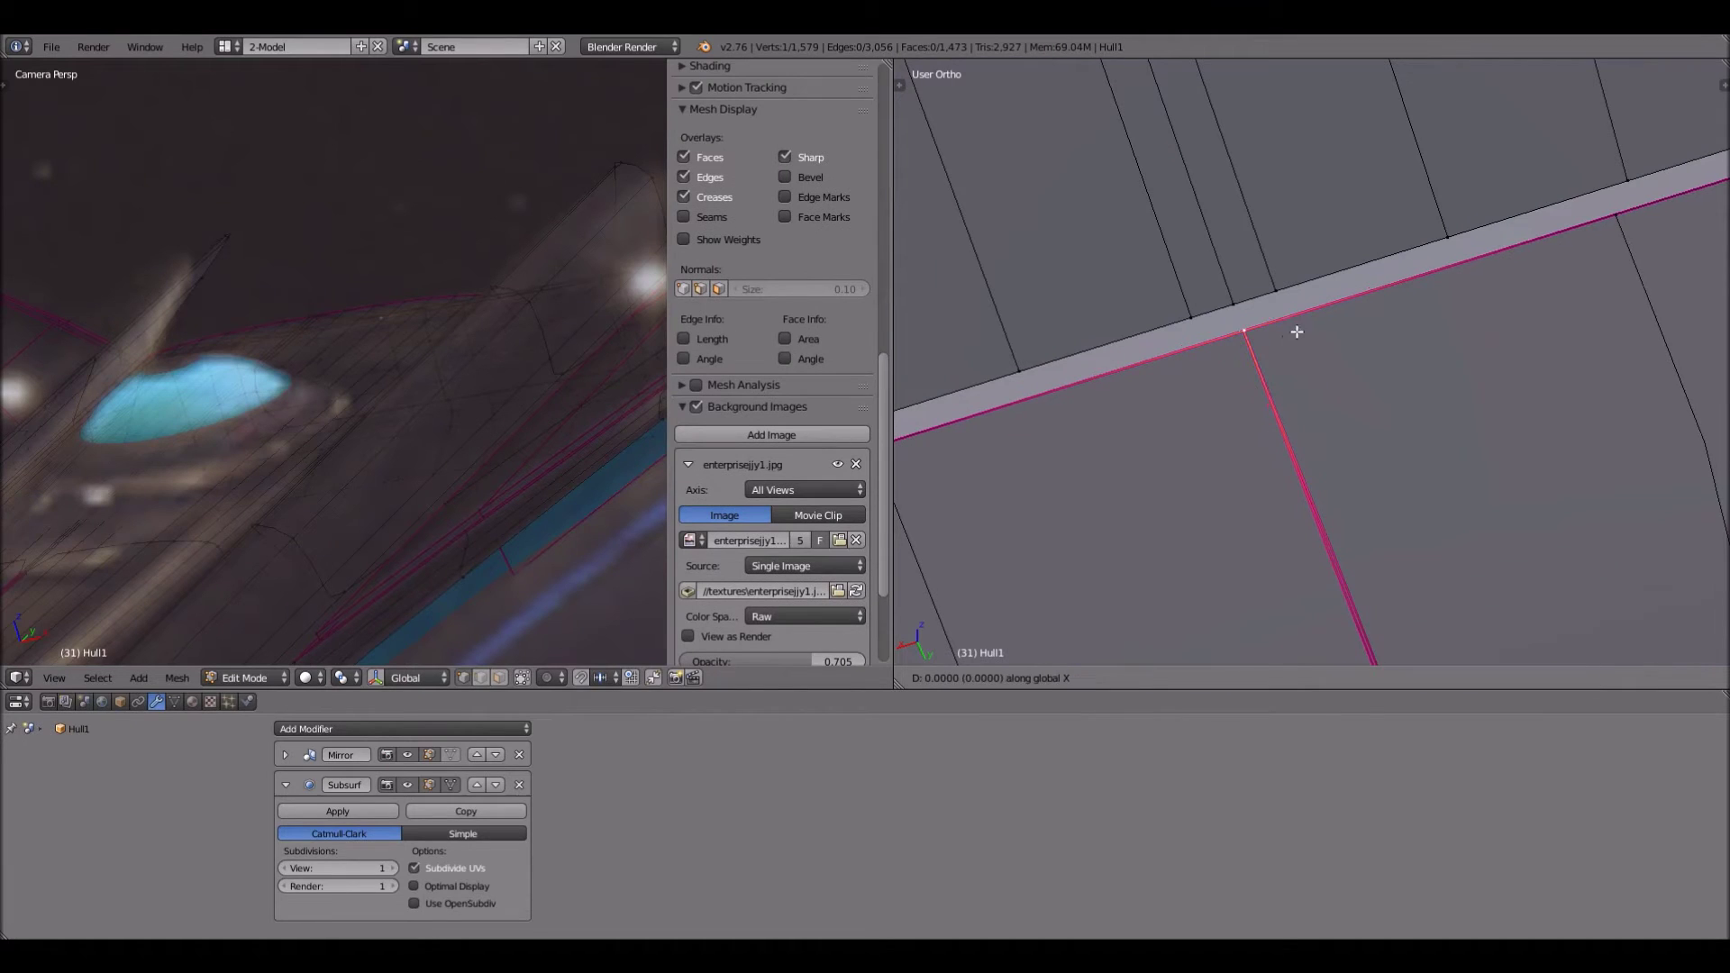
pyautogui.click(1341, 321)
# Move the centre seam vertex on the block's crossing edge above the rounded lip along global X to the mirror line
pyautogui.keyDown('shift'); pyautogui.moveTo(1409, 511); pyautogui.dragTo(1330, 125, button='middle'); pyautogui.keyUp('shift')
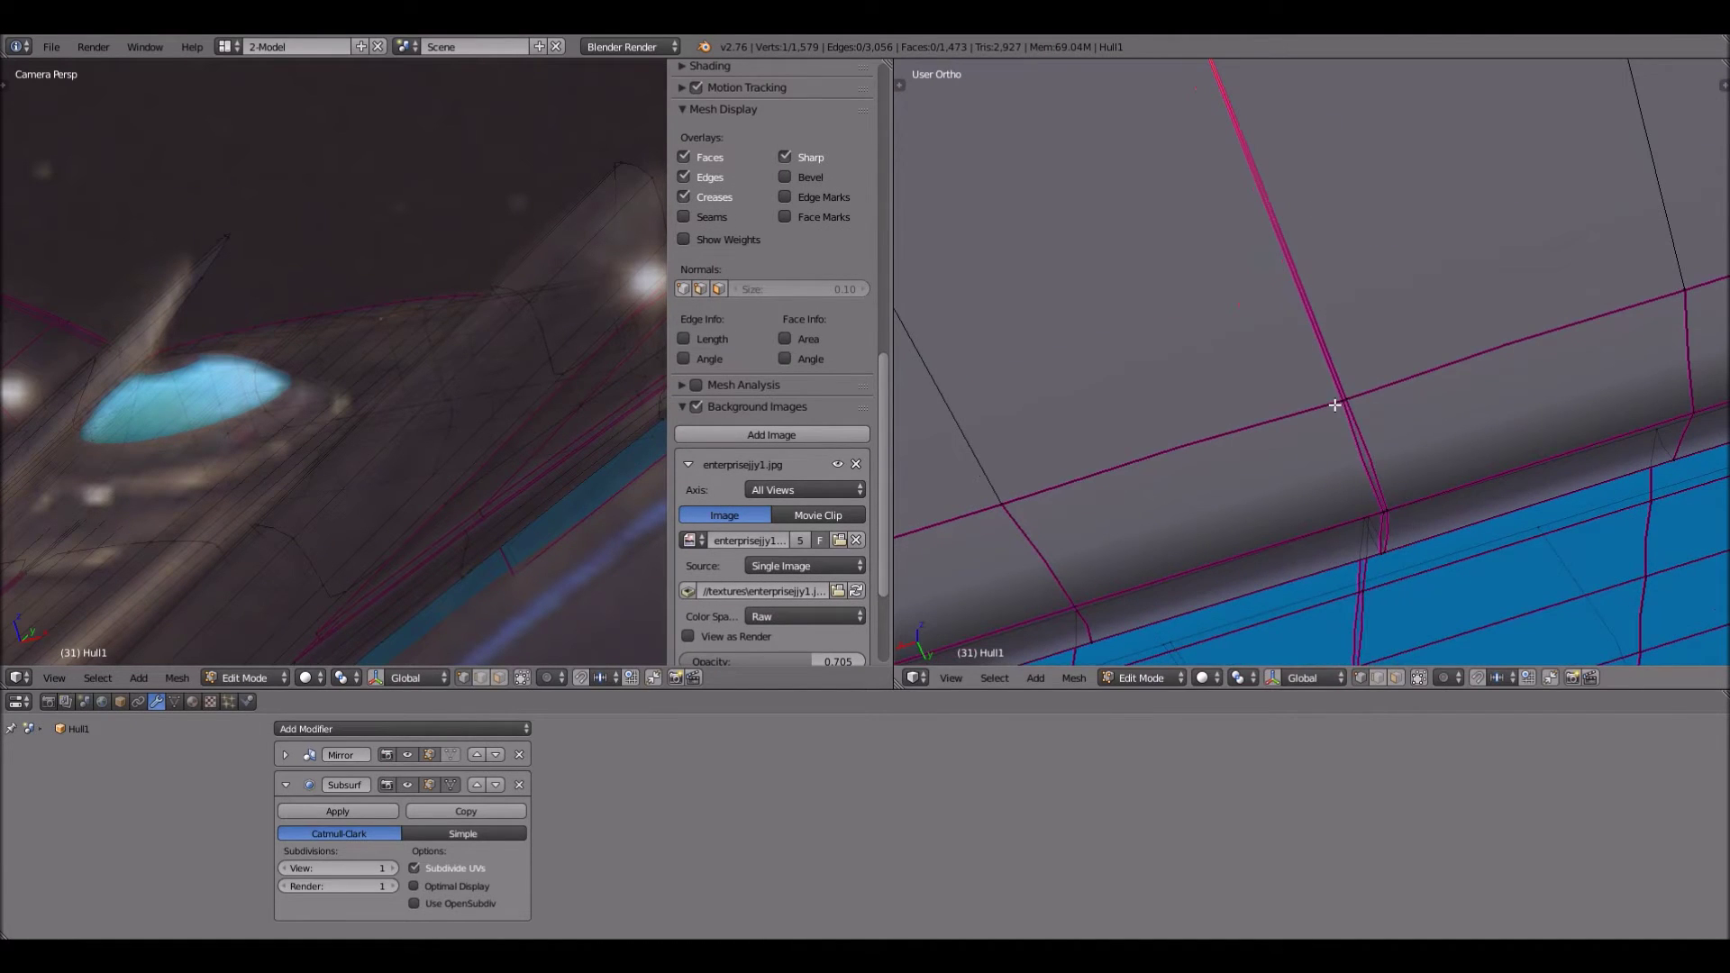
pyautogui.press('g')
pyautogui.press('x')
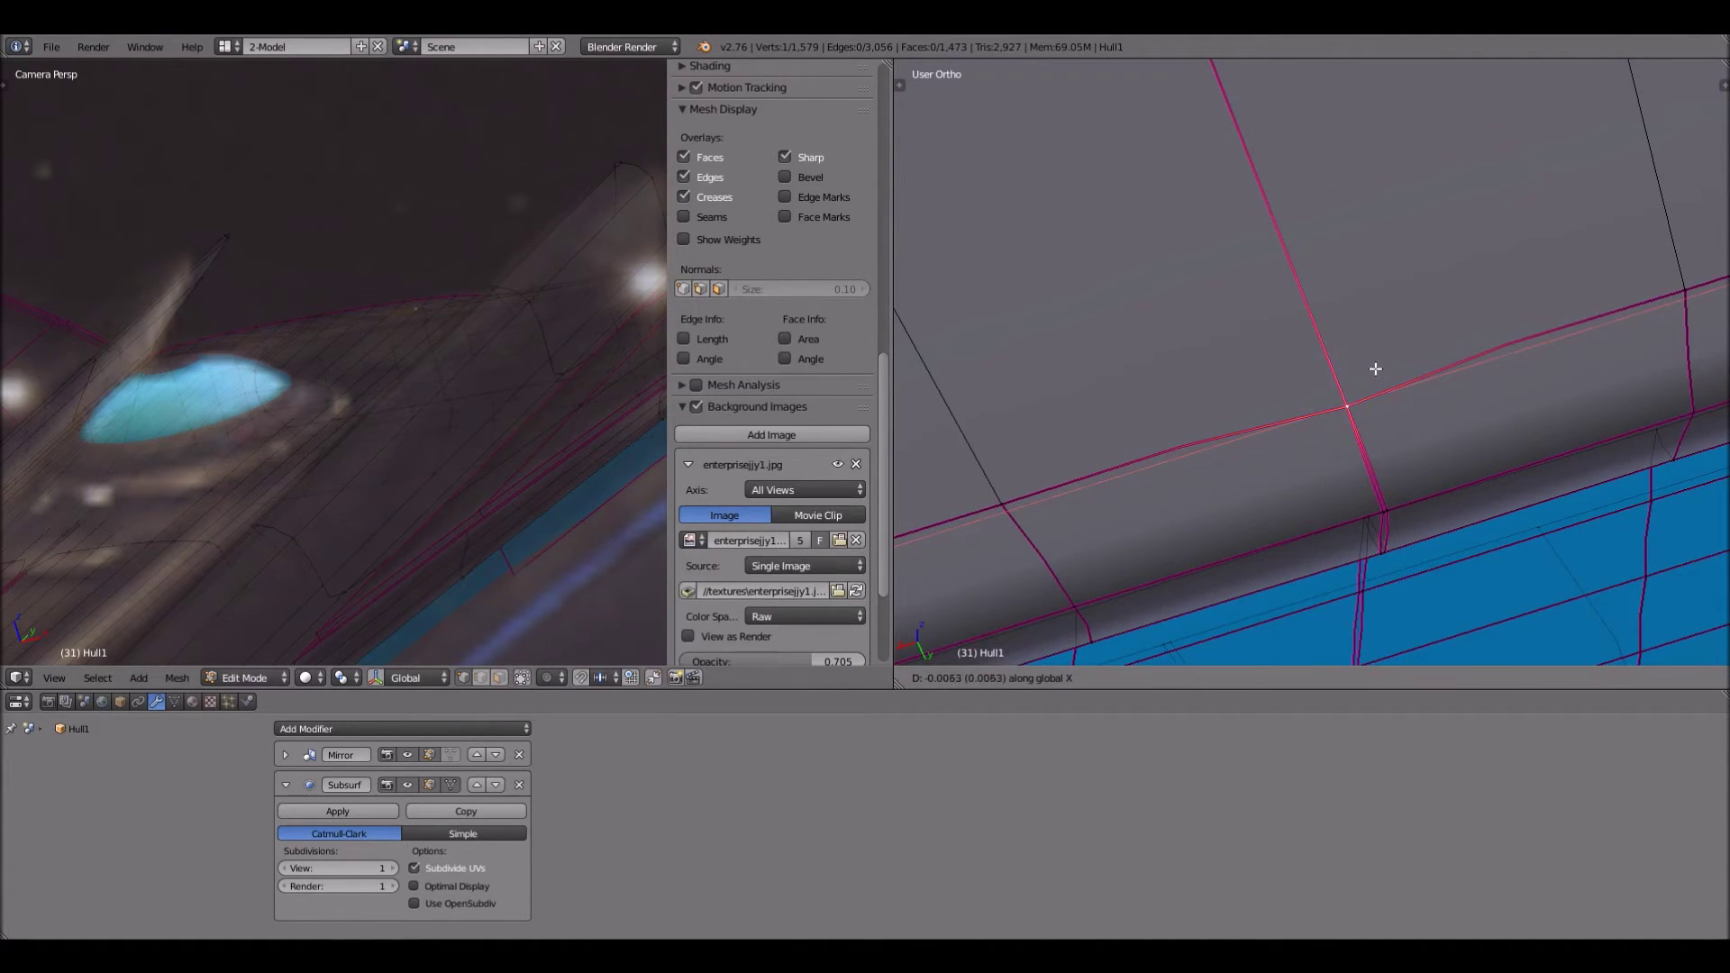
pyautogui.click(1375, 368)
pyautogui.scroll(2, 1375, 369)
pyautogui.press('g')
pyautogui.press('x')
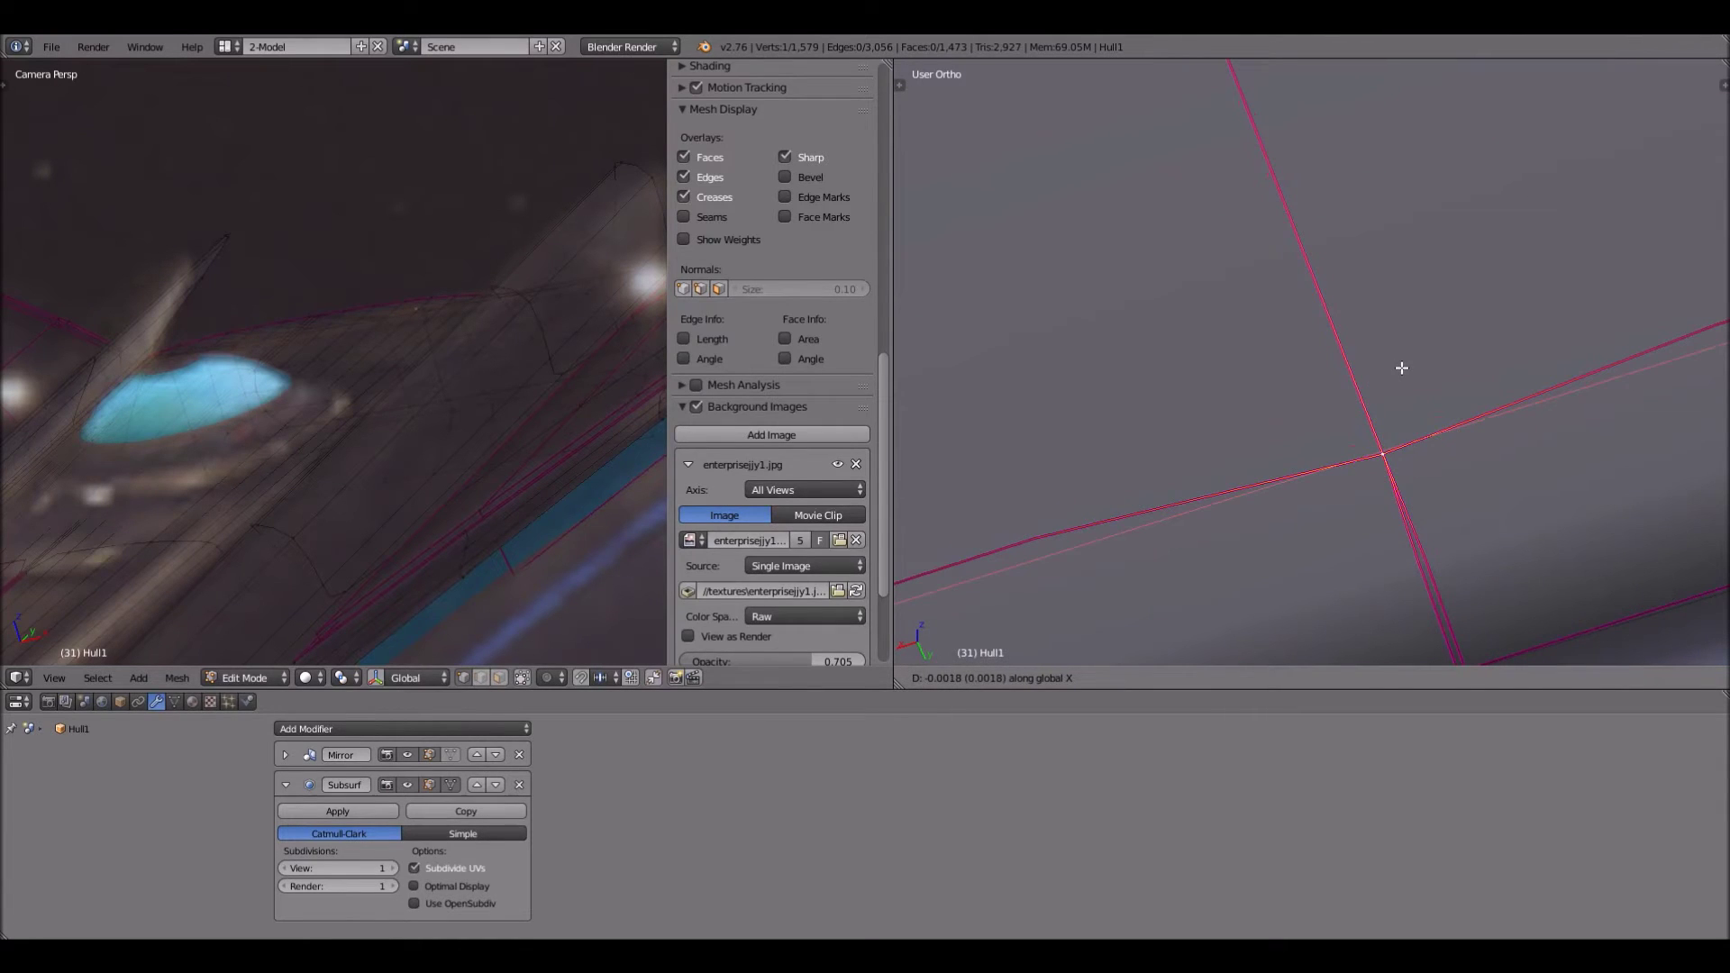
pyautogui.click(1402, 368)
pyautogui.press('a')
# Close the centre seam at the rounded lip by moving its two vertices above the blue panel onto the mirror line
pyautogui.scroll(-2, 1387, 370)
pyautogui.scroll(-1, 1377, 534)
pyautogui.rightClick(1392, 533)
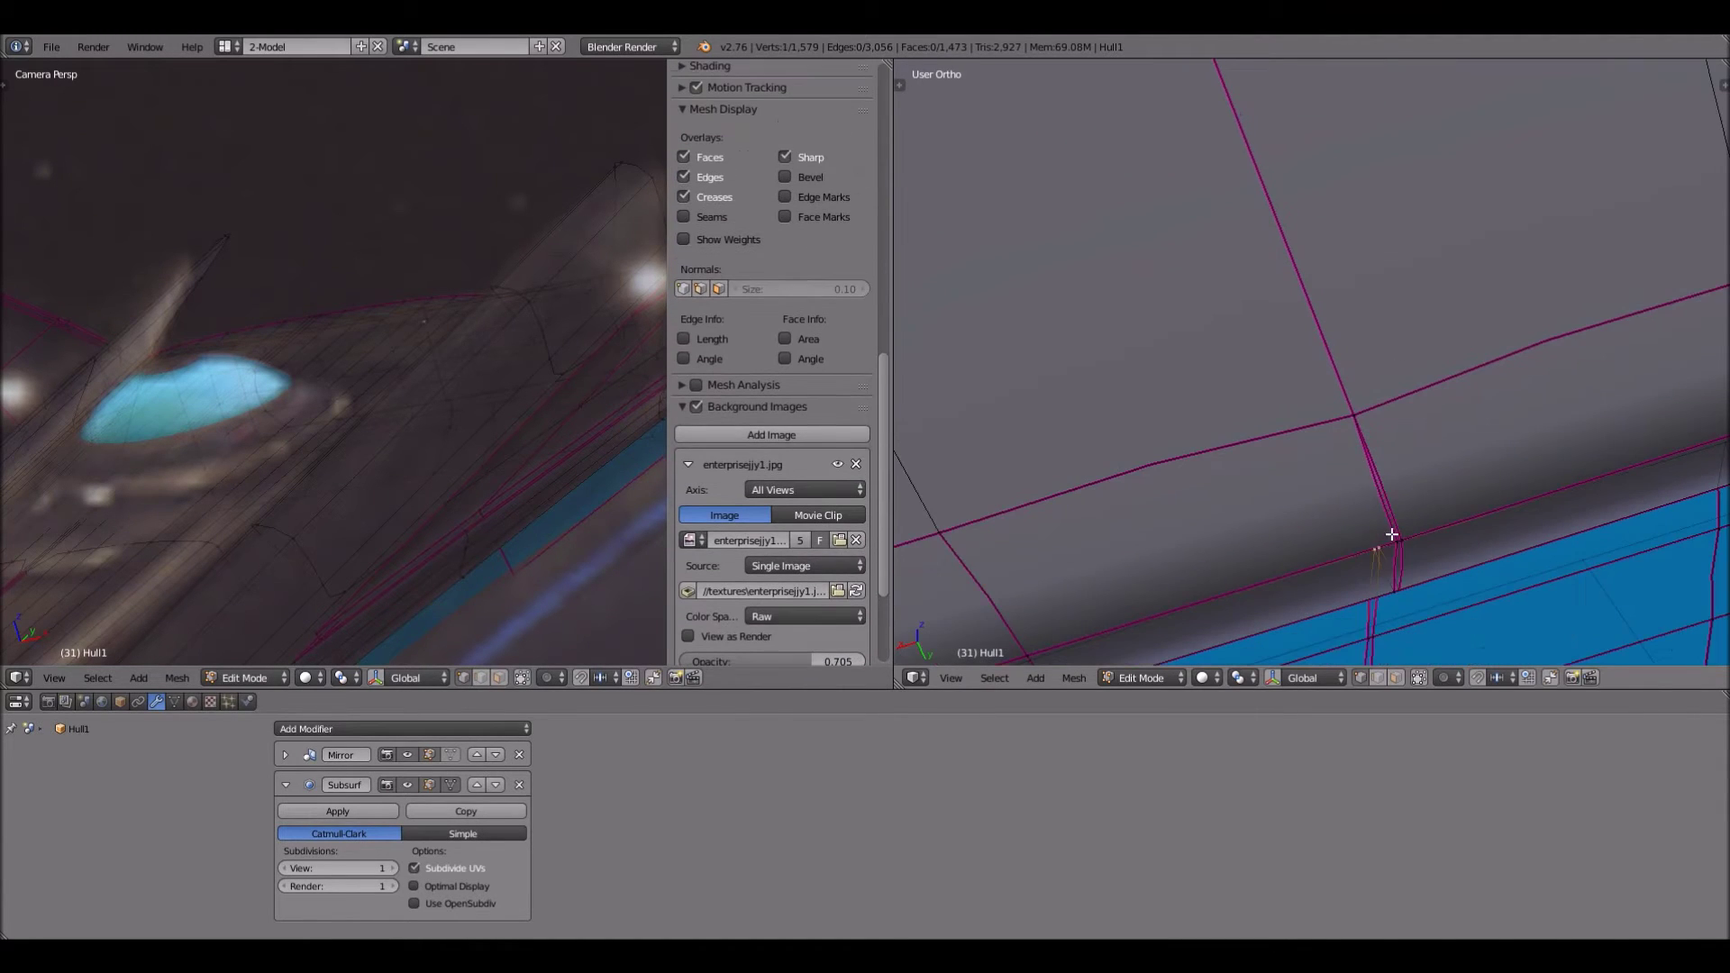
pyautogui.keyDown('shift'); pyautogui.moveTo(1392, 534); pyautogui.dragTo(1269, 360, button='middle'); pyautogui.keyUp('shift')
pyautogui.scroll(2, 1243, 436)
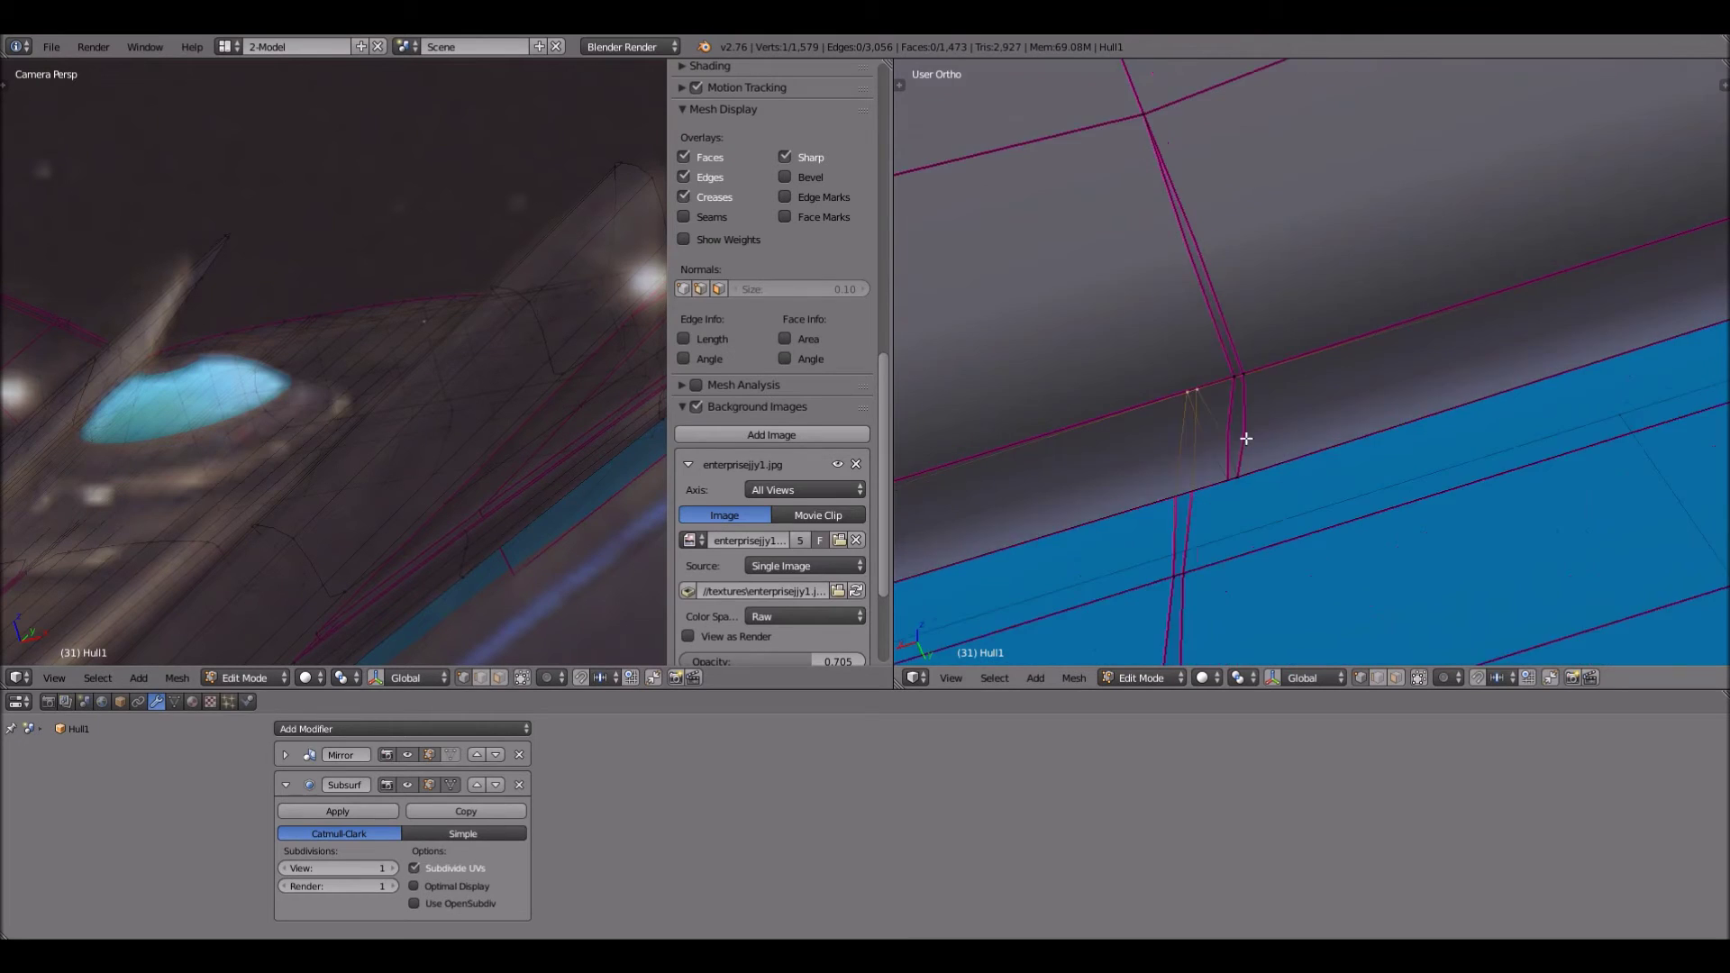
pyautogui.scroll(4, 1139, 398)
pyautogui.press('g')
pyautogui.press('x')
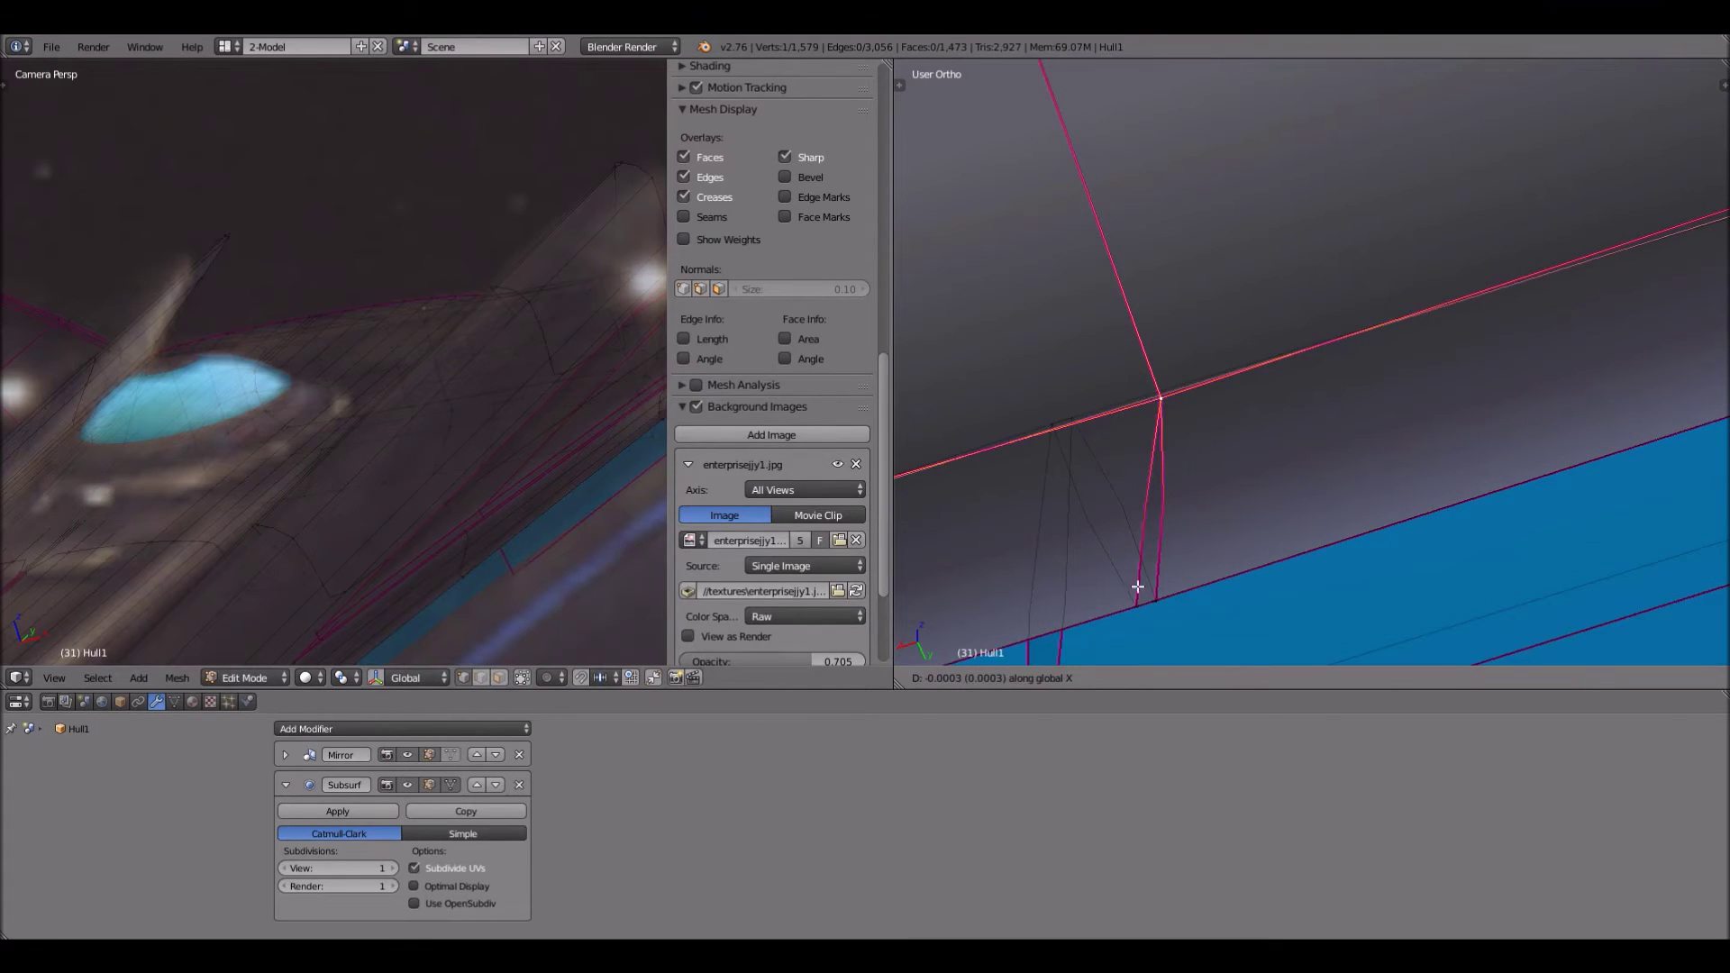
pyautogui.click(1139, 610)
pyautogui.rightClick(1138, 611)
pyautogui.press('g')
# Move the inner vertex behind the lip and the seam vertices at the blue panel's upper end onto the mirror line
pyautogui.rightClick(1053, 431)
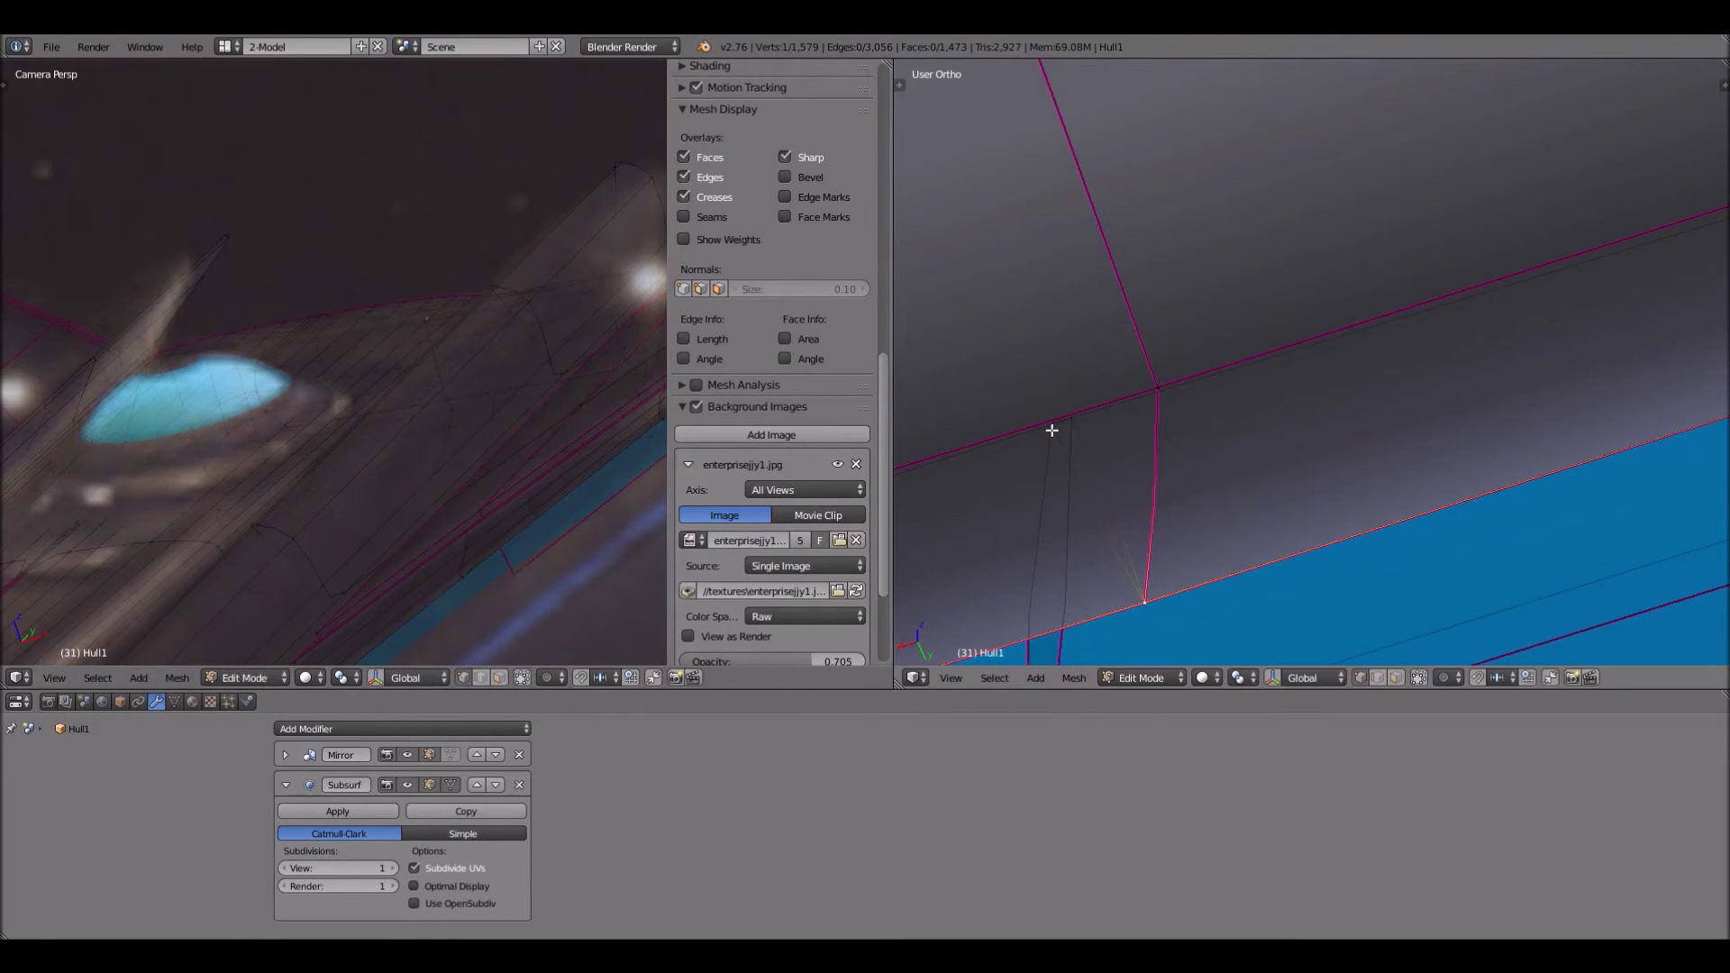
pyautogui.rightClick(1052, 431)
pyautogui.press('g')
pyautogui.press('x')
pyautogui.click(1050, 545)
pyautogui.keyDown('shift'); pyautogui.moveTo(1071, 499); pyautogui.dragTo(1143, 261, button='middle'); pyautogui.keyUp('shift')
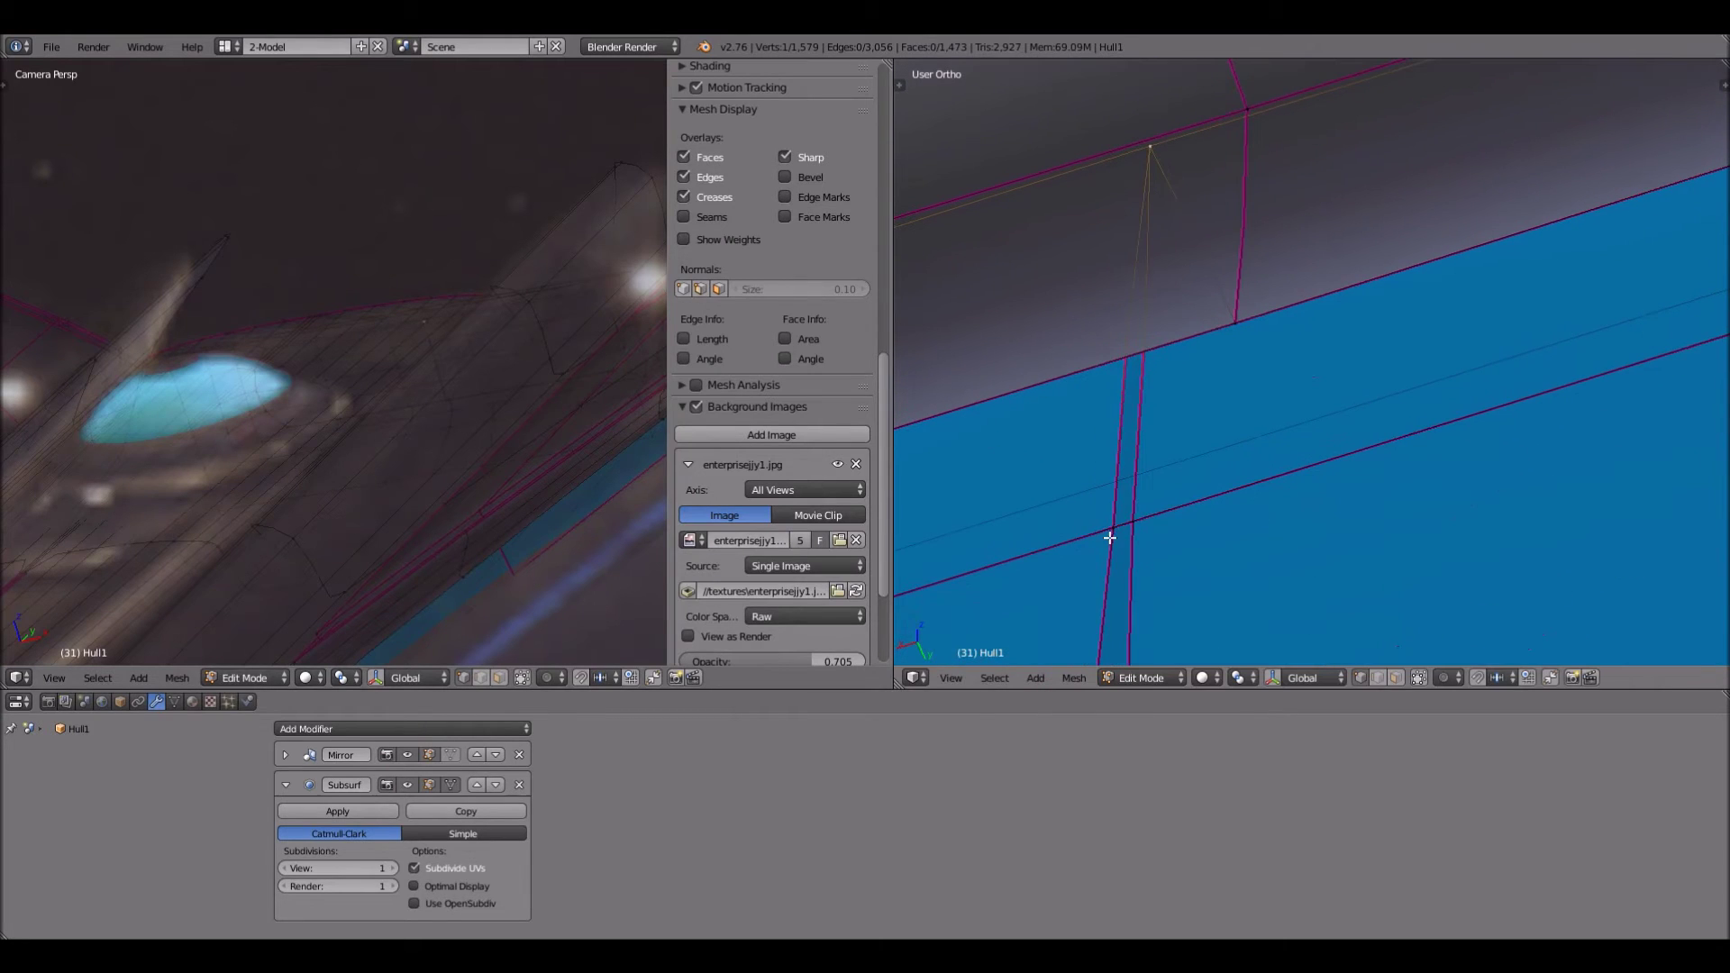
pyautogui.rightClick(1110, 538)
pyautogui.scroll(-2, 1111, 538)
pyautogui.scroll(-1, 1118, 540)
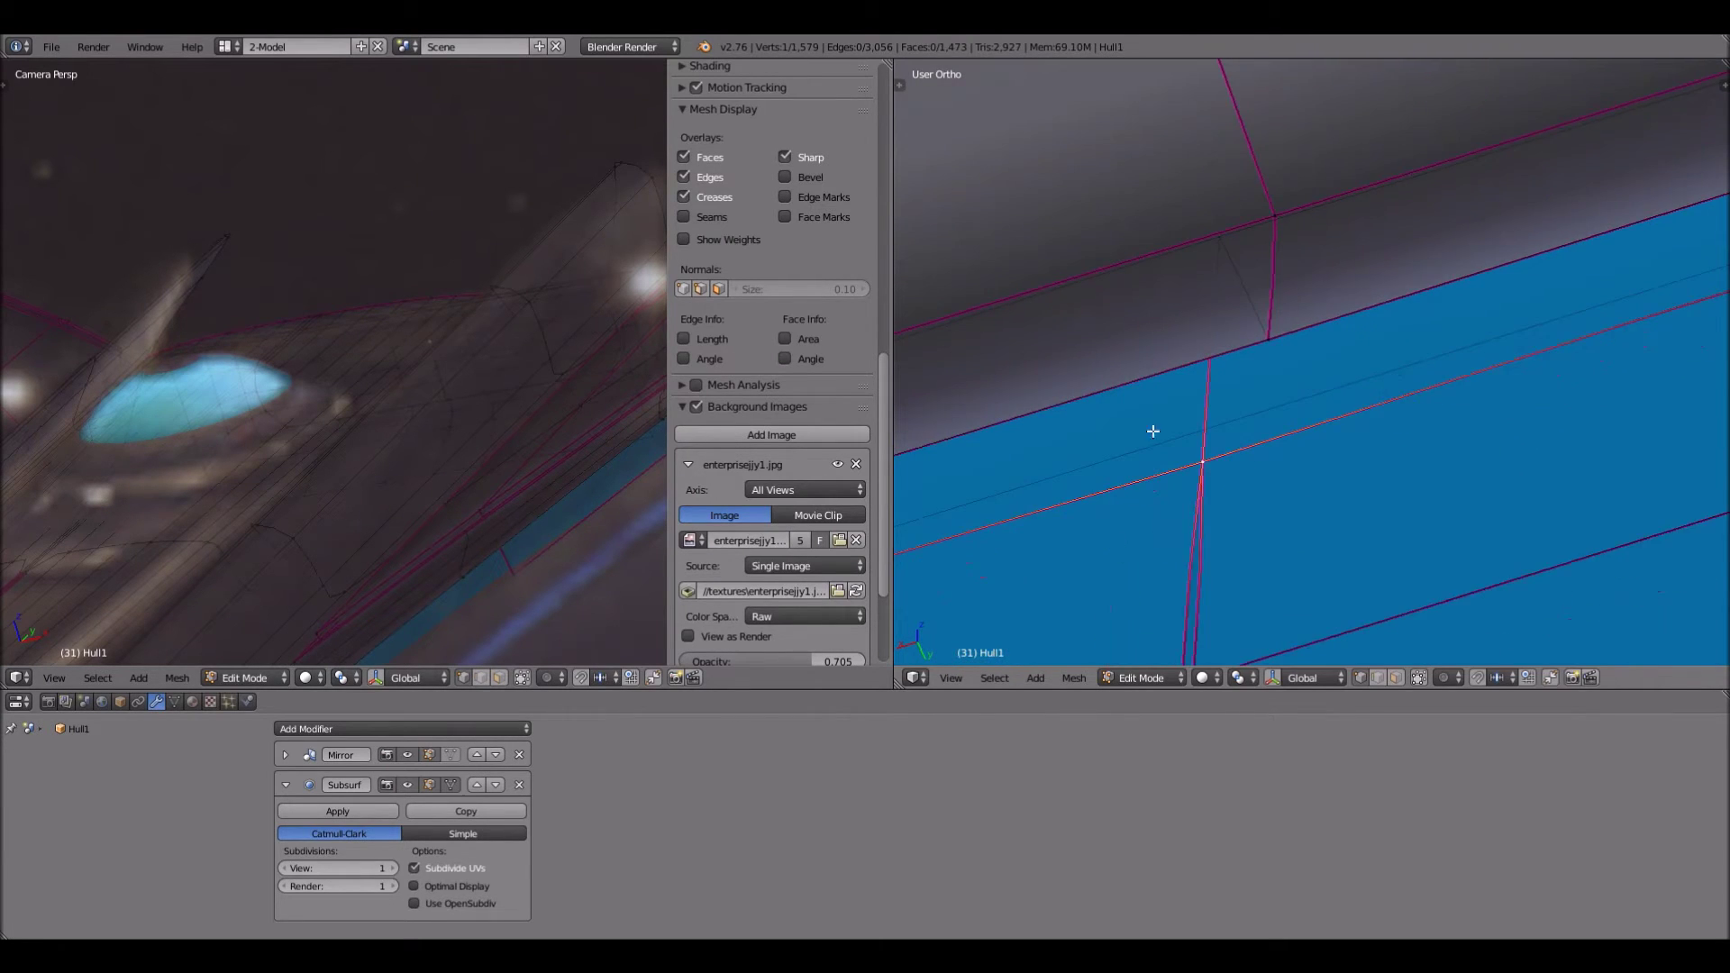
# Close the centre seam across the middle of the blue panel by moving its next two vertices onto the mirror line
pyautogui.keyDown('shift'); pyautogui.moveTo(1151, 433); pyautogui.dragTo(1136, 167, button='middle'); pyautogui.keyUp('shift')
pyautogui.rightClick(1166, 417)
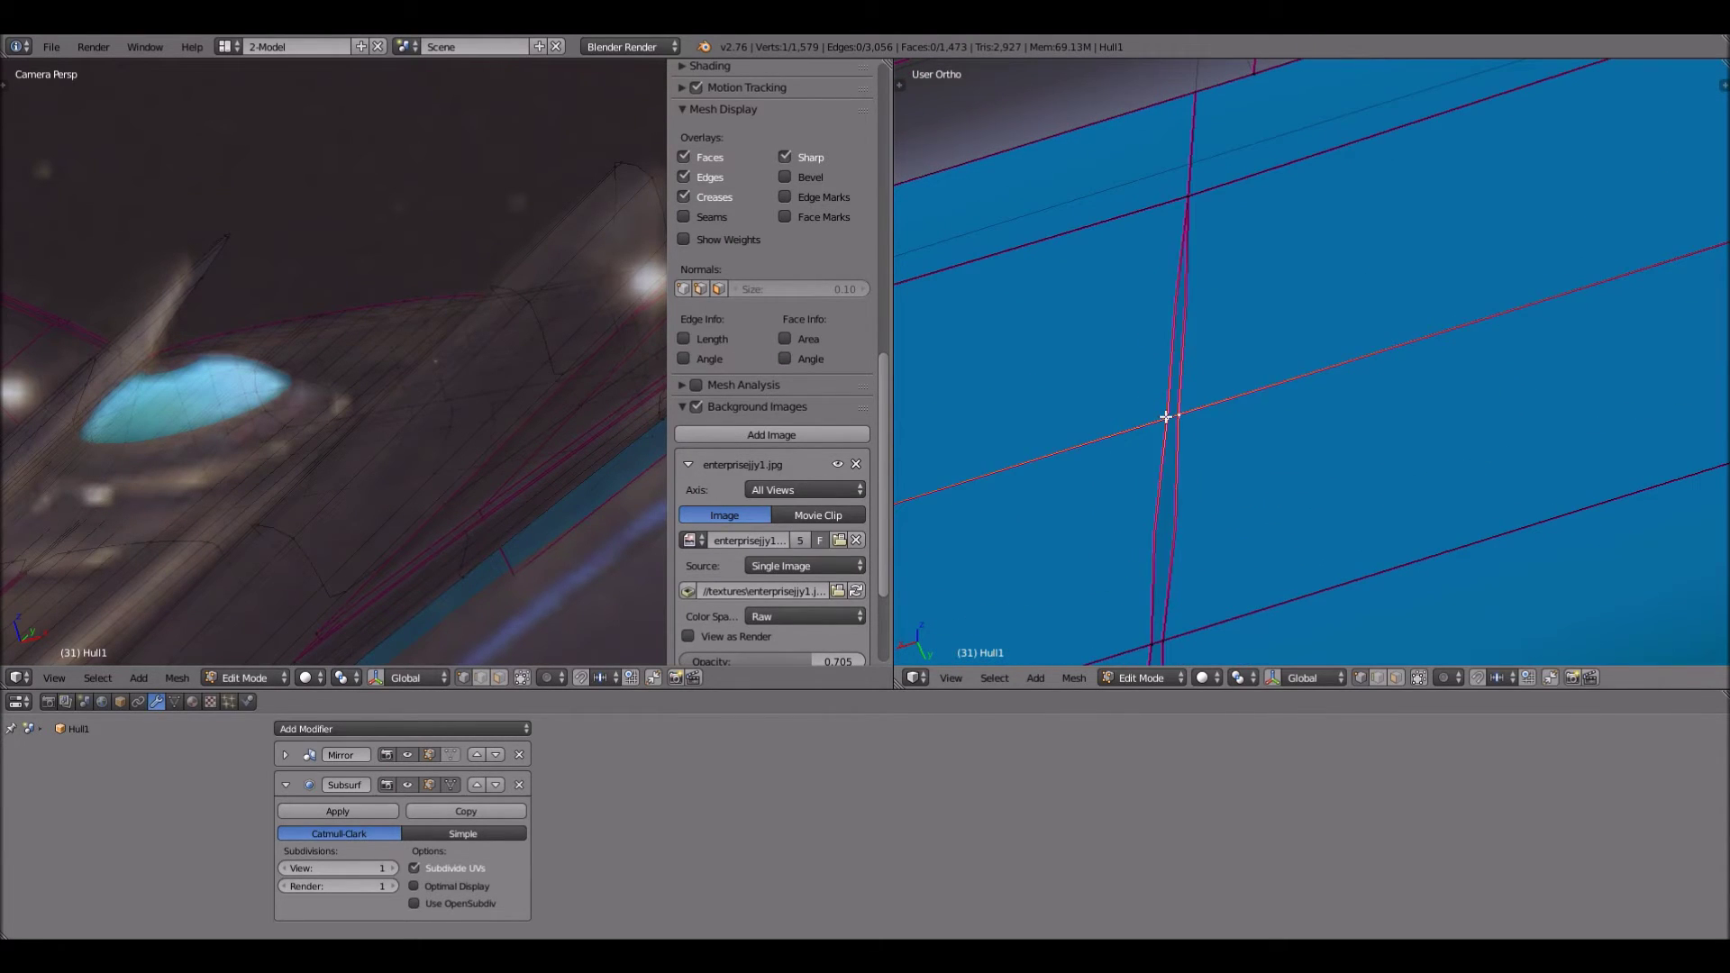
pyautogui.rightClick(1161, 629)
pyautogui.hotkey('shift', 'g')
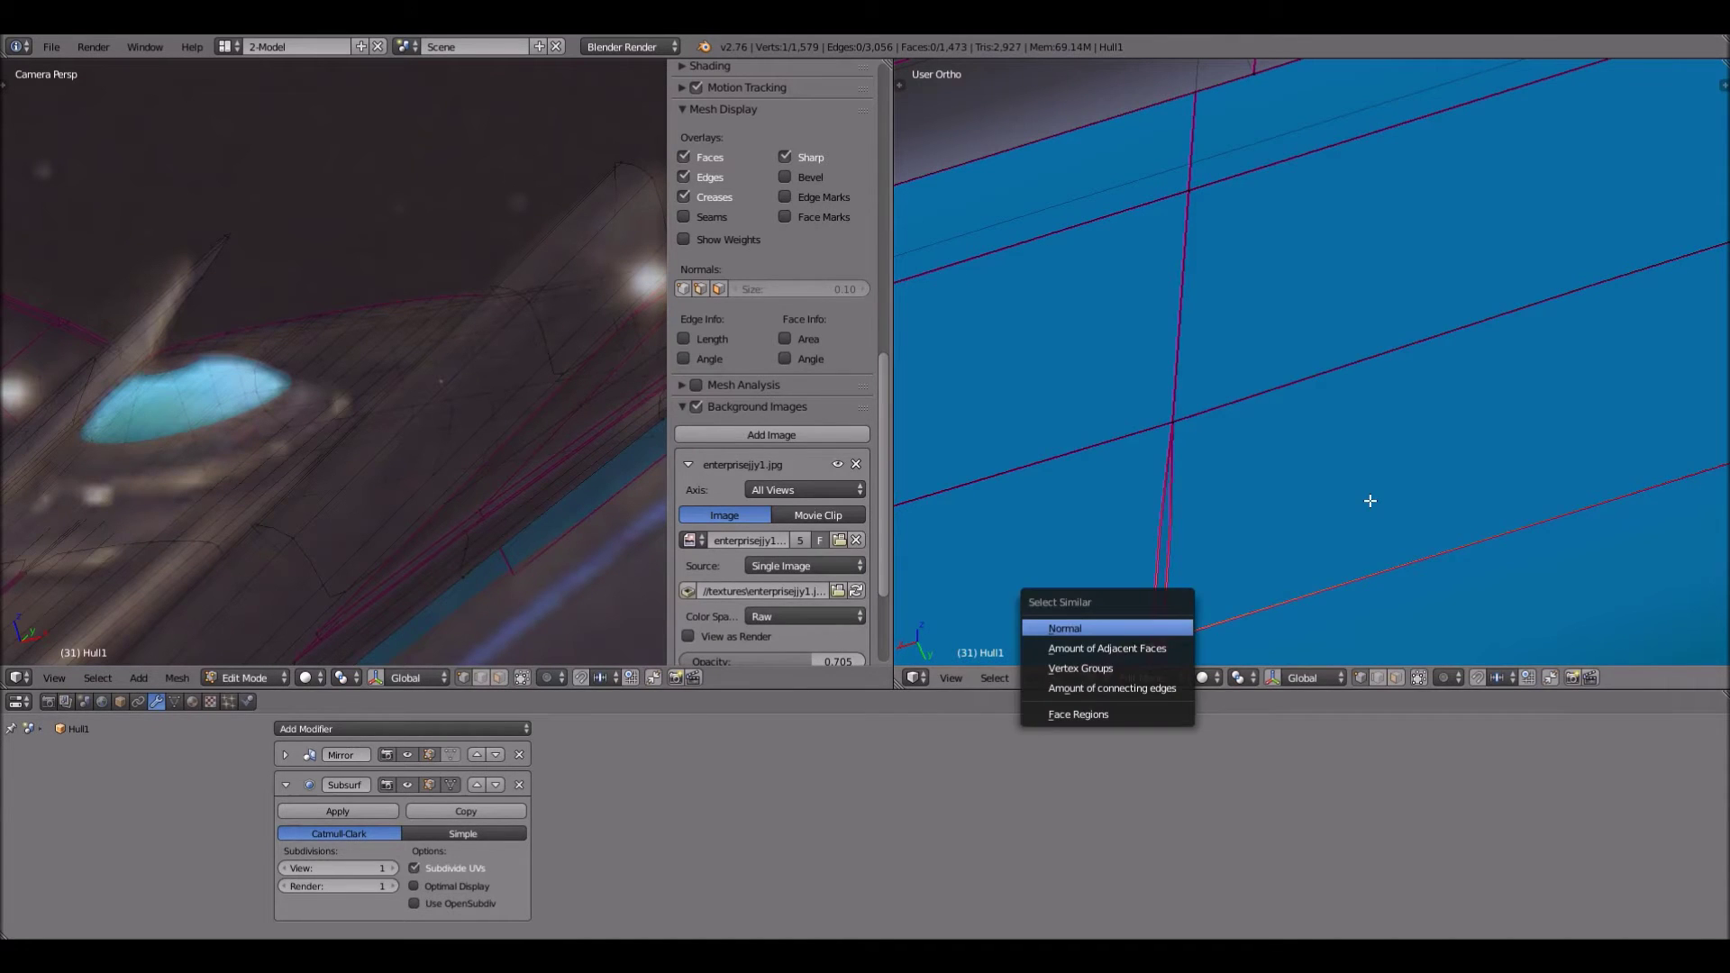
pyautogui.hotkey('shift', 'v')
pyautogui.click(1371, 500)
# Try to close the seam below the blue panel by moving a Select Similar vertex selection with the Mirror modifier's clipping enabled
pyautogui.scroll(-4, 1361, 501)
pyautogui.keyDown('shift'); pyautogui.moveTo(1332, 307); pyautogui.dragTo(1323, 72, button='middle'); pyautogui.keyUp('shift')
pyautogui.scroll(4, 1237, 344)
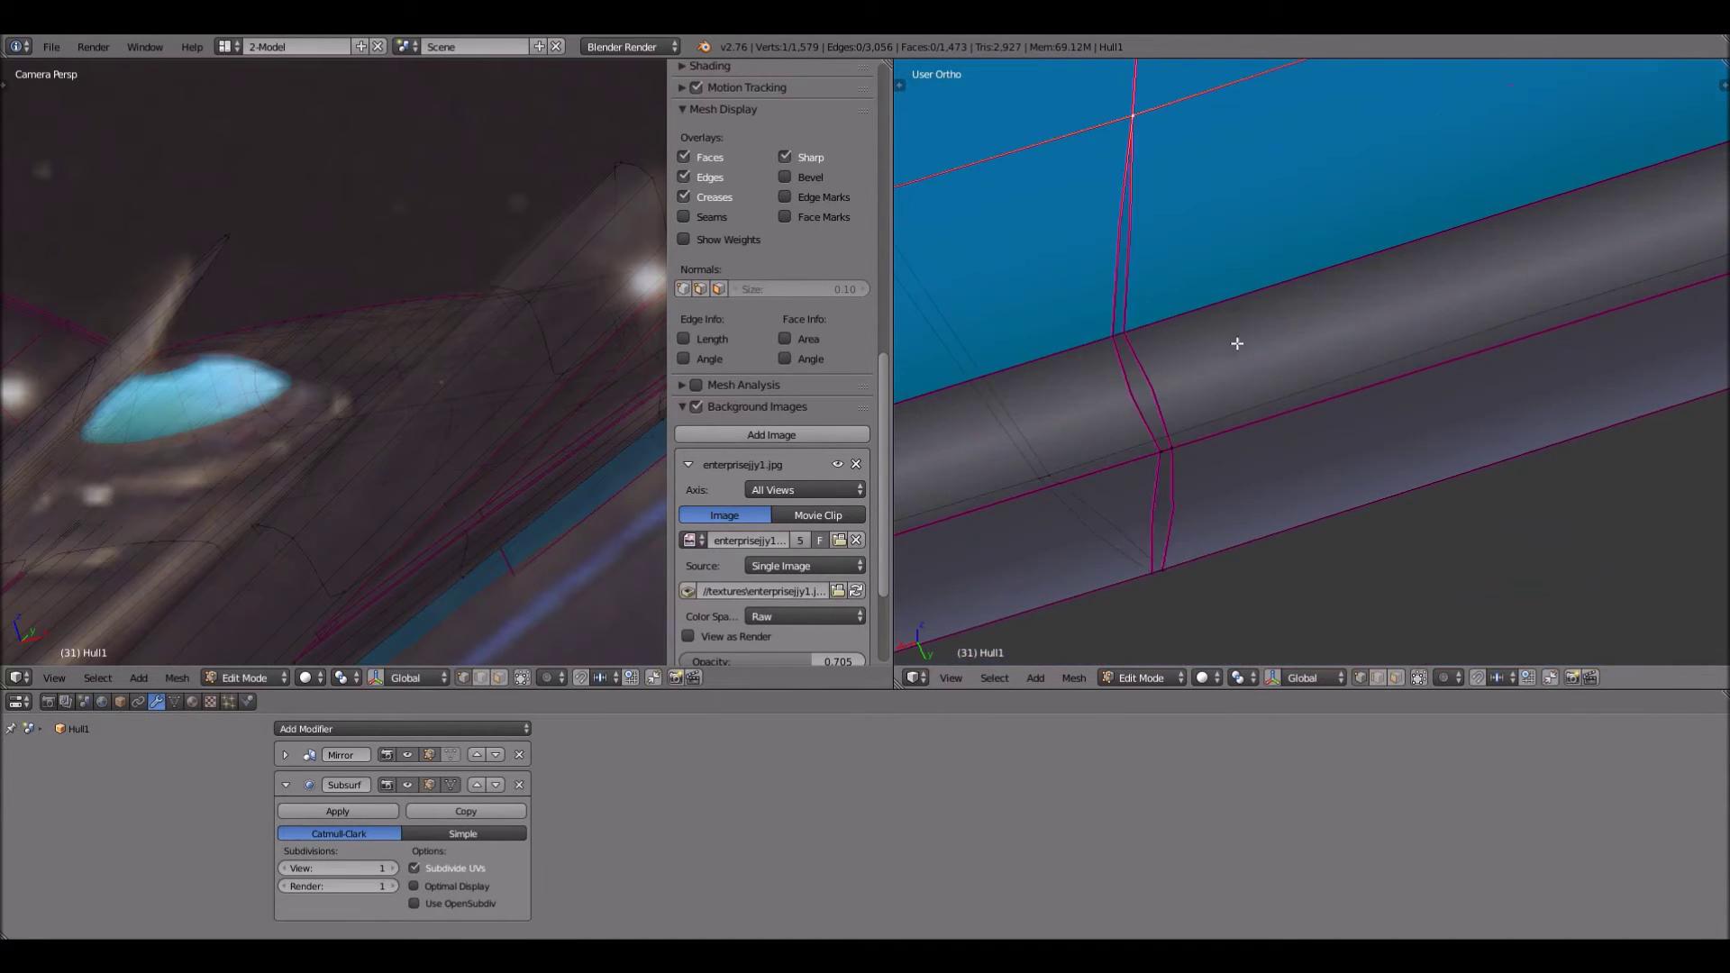
pyautogui.scroll(-1, 1131, 343)
pyautogui.rightClick(1136, 341)
pyautogui.hotkey('shift', 'g')
pyautogui.click(1138, 341)
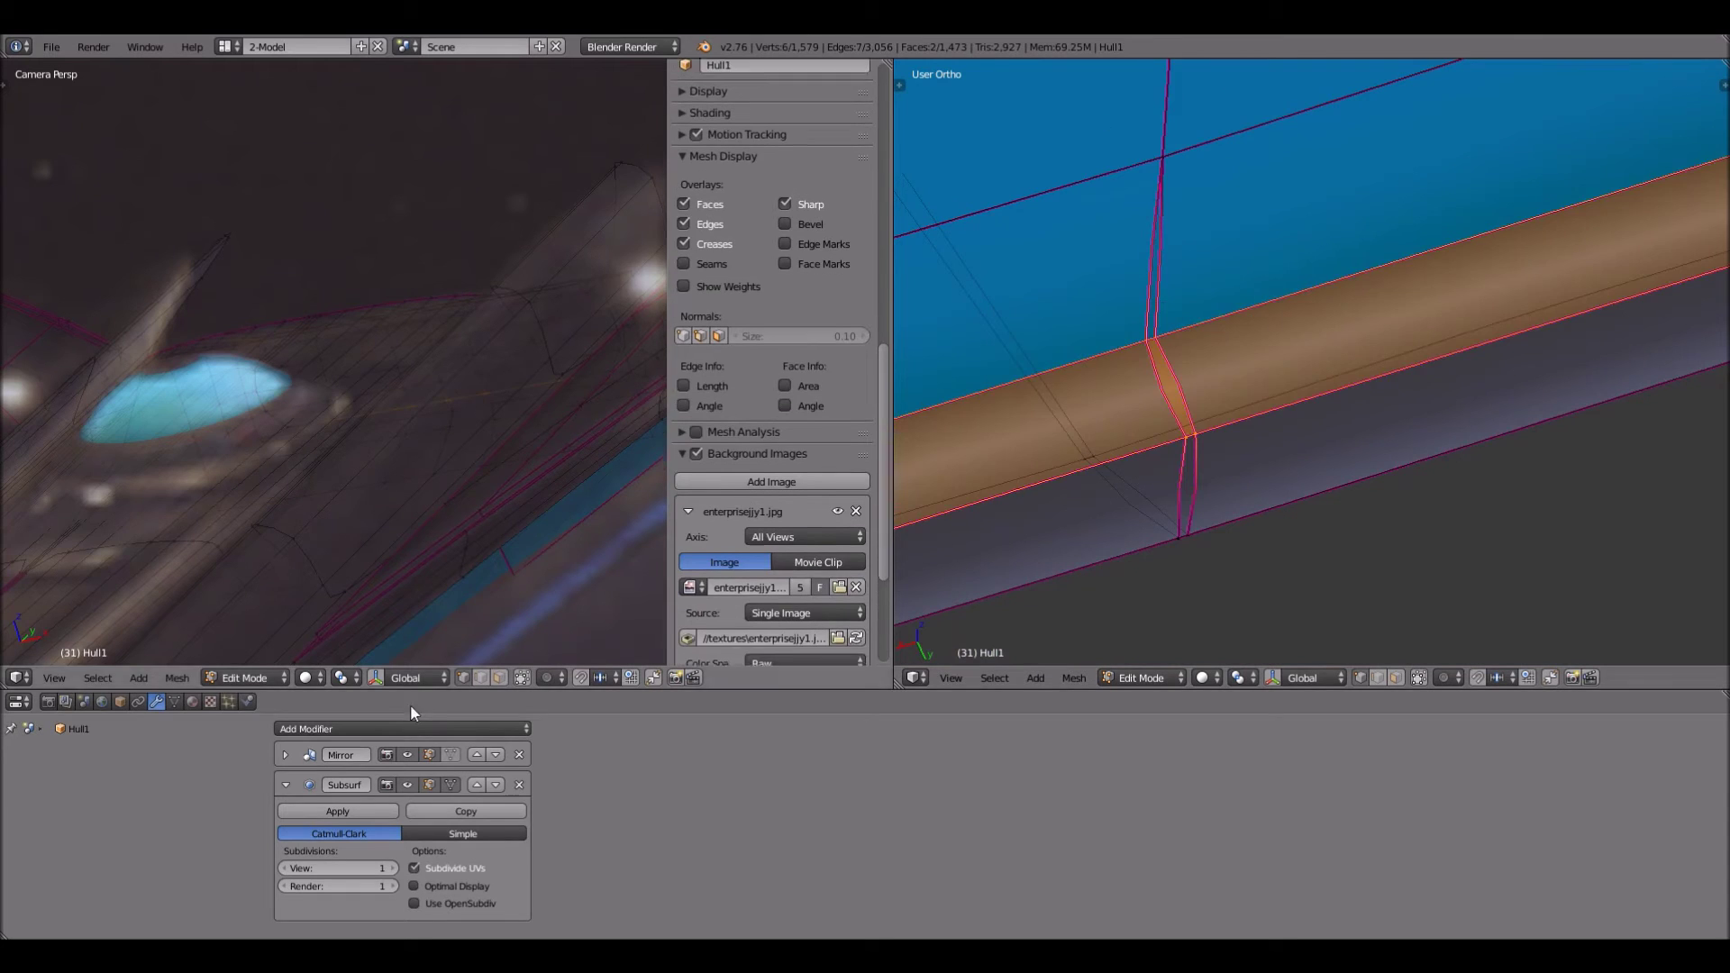
pyautogui.click(284, 755)
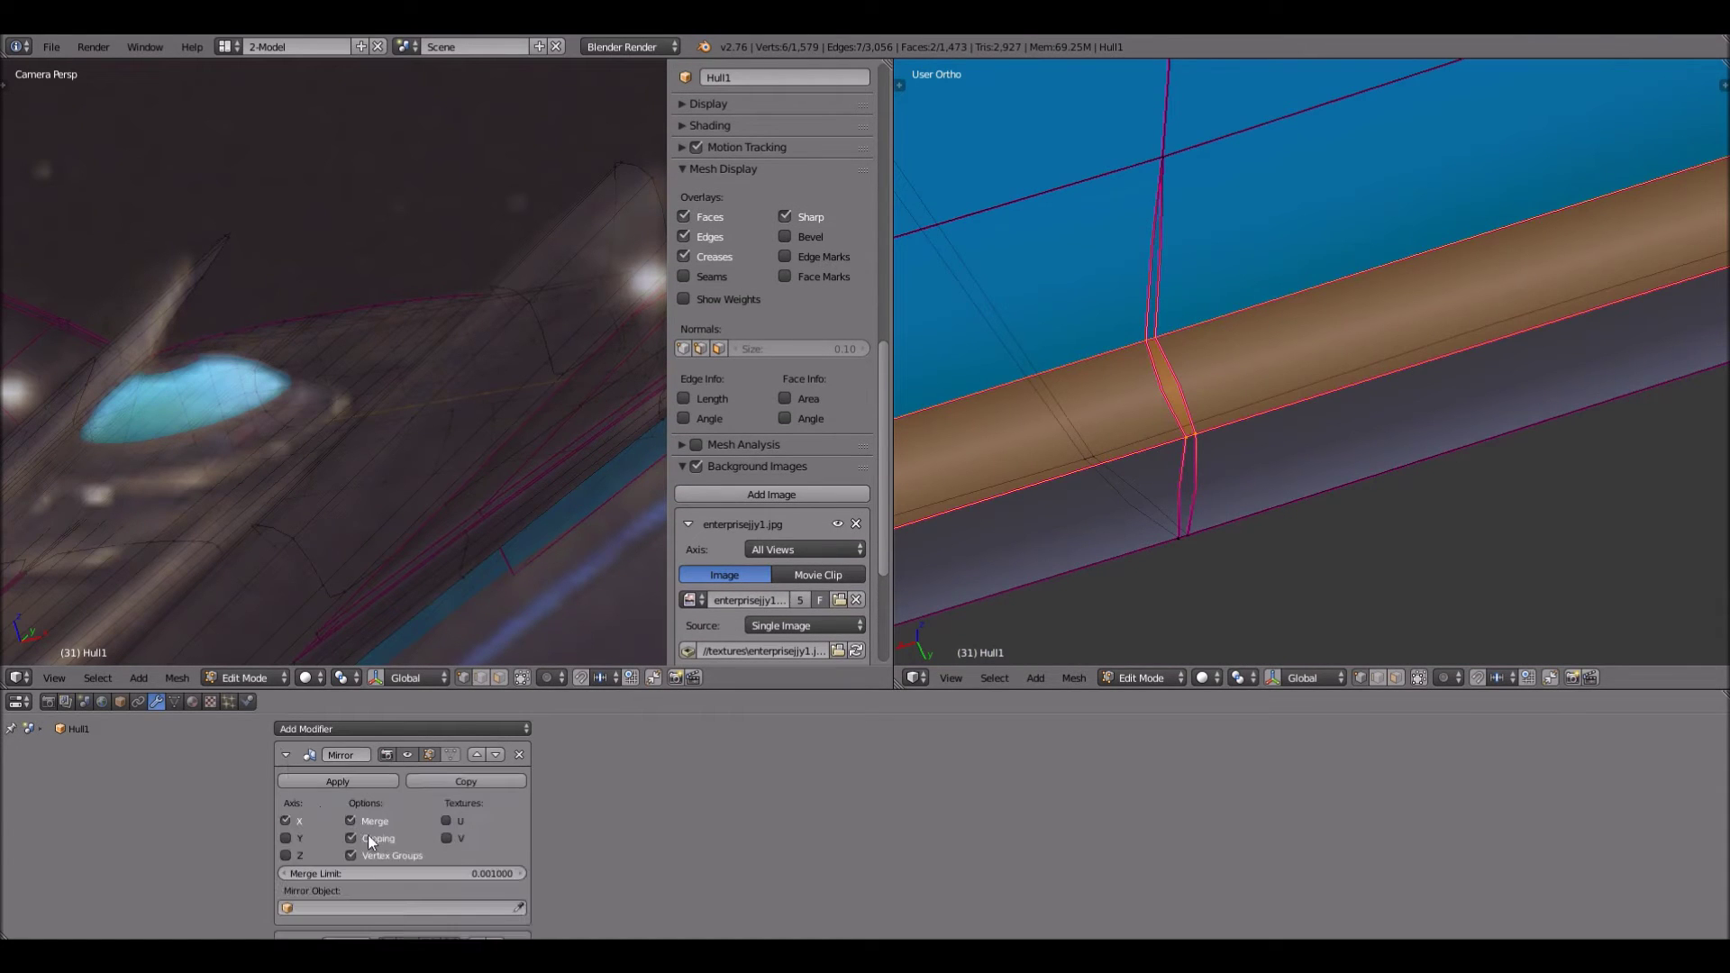
pyautogui.press('g')
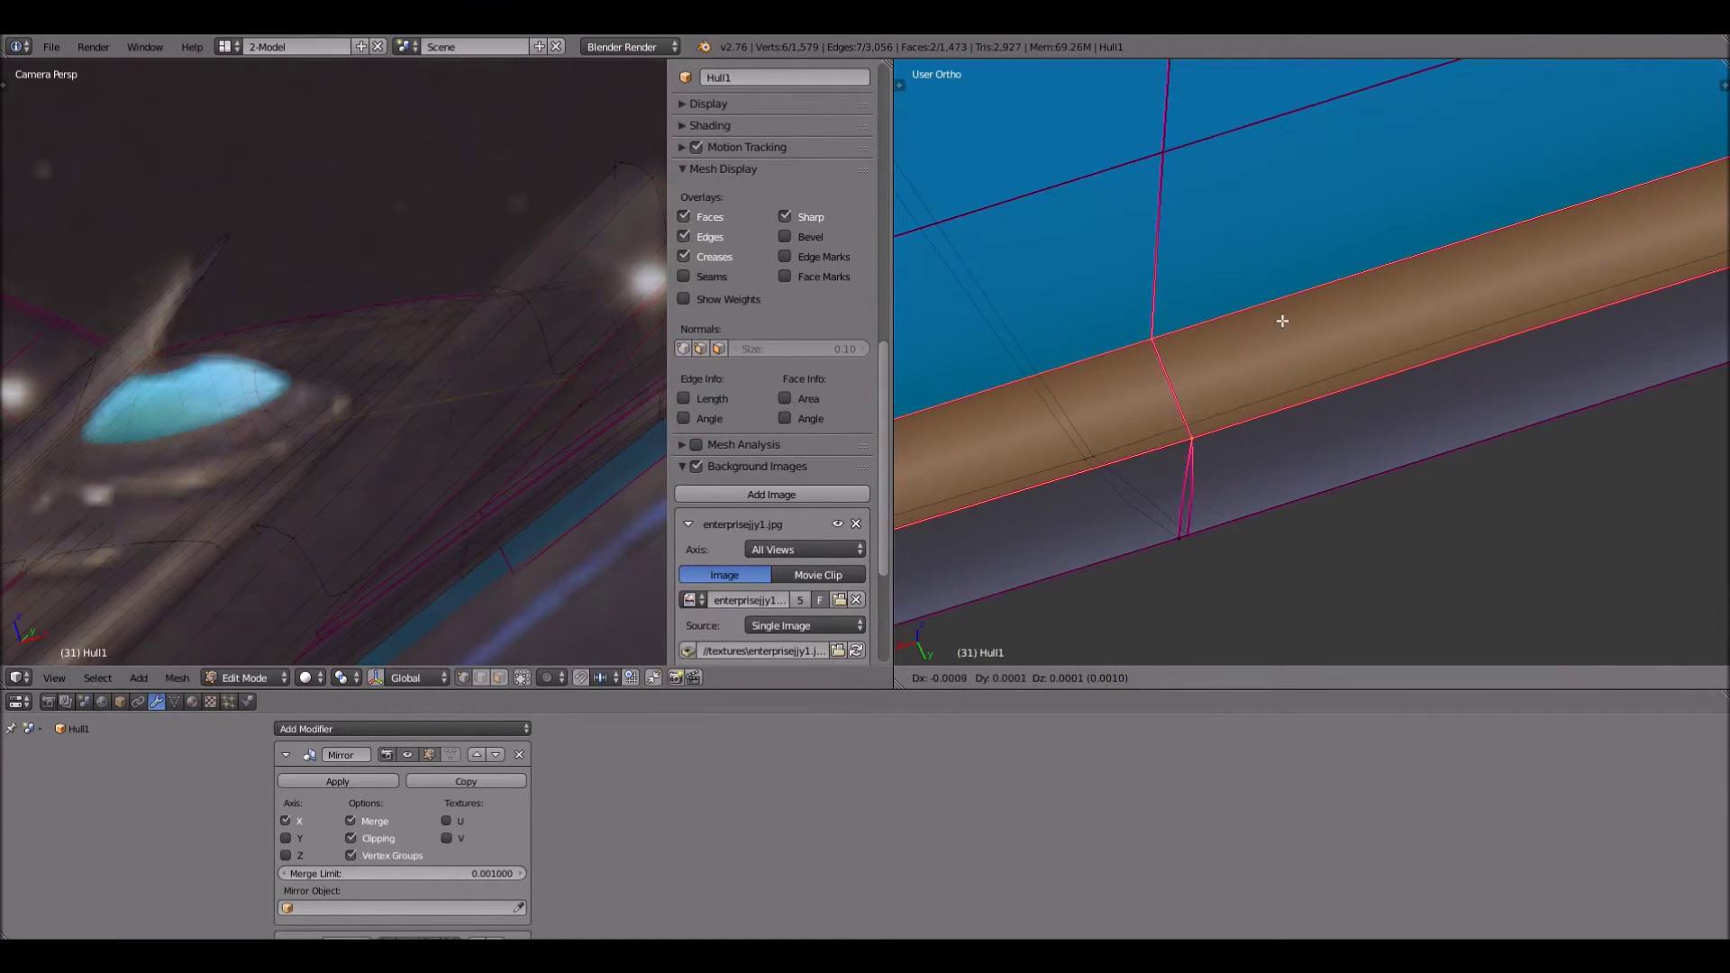
pyautogui.scroll(-6, 1360, 343)
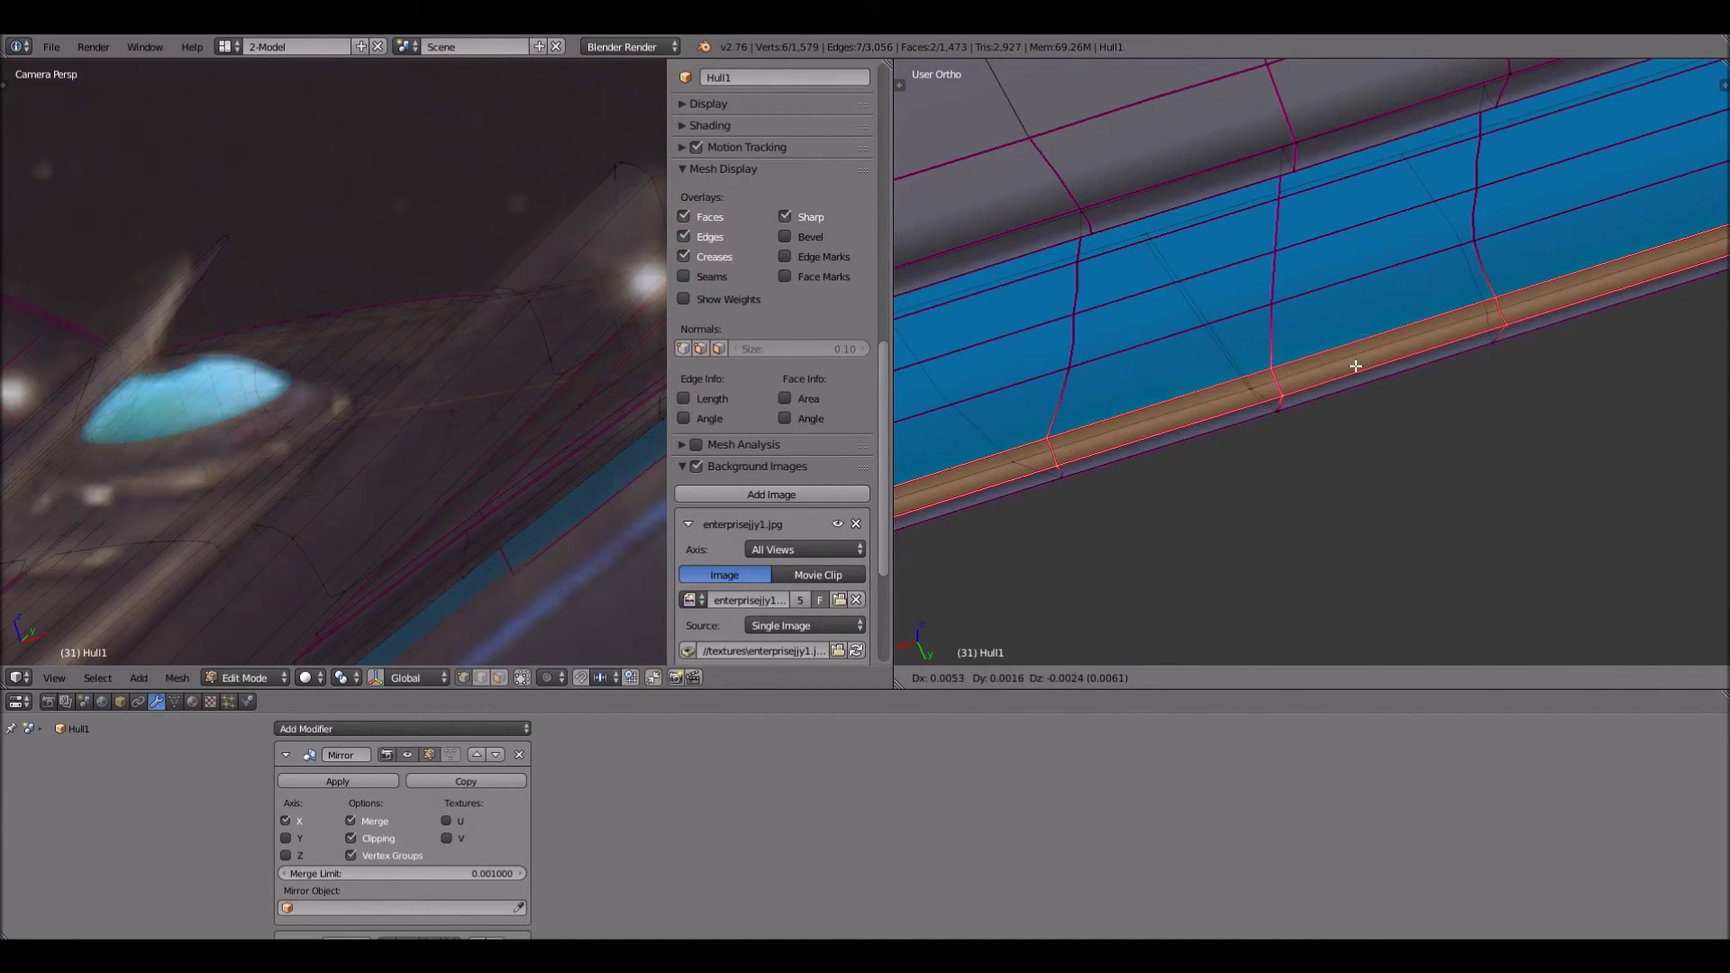
pyautogui.click(1317, 402)
# Close the centre seam along the block's lower lip by moving its three vertices one by one onto the mirror line
pyautogui.scroll(4, 1269, 385)
pyautogui.rightClick(1166, 338)
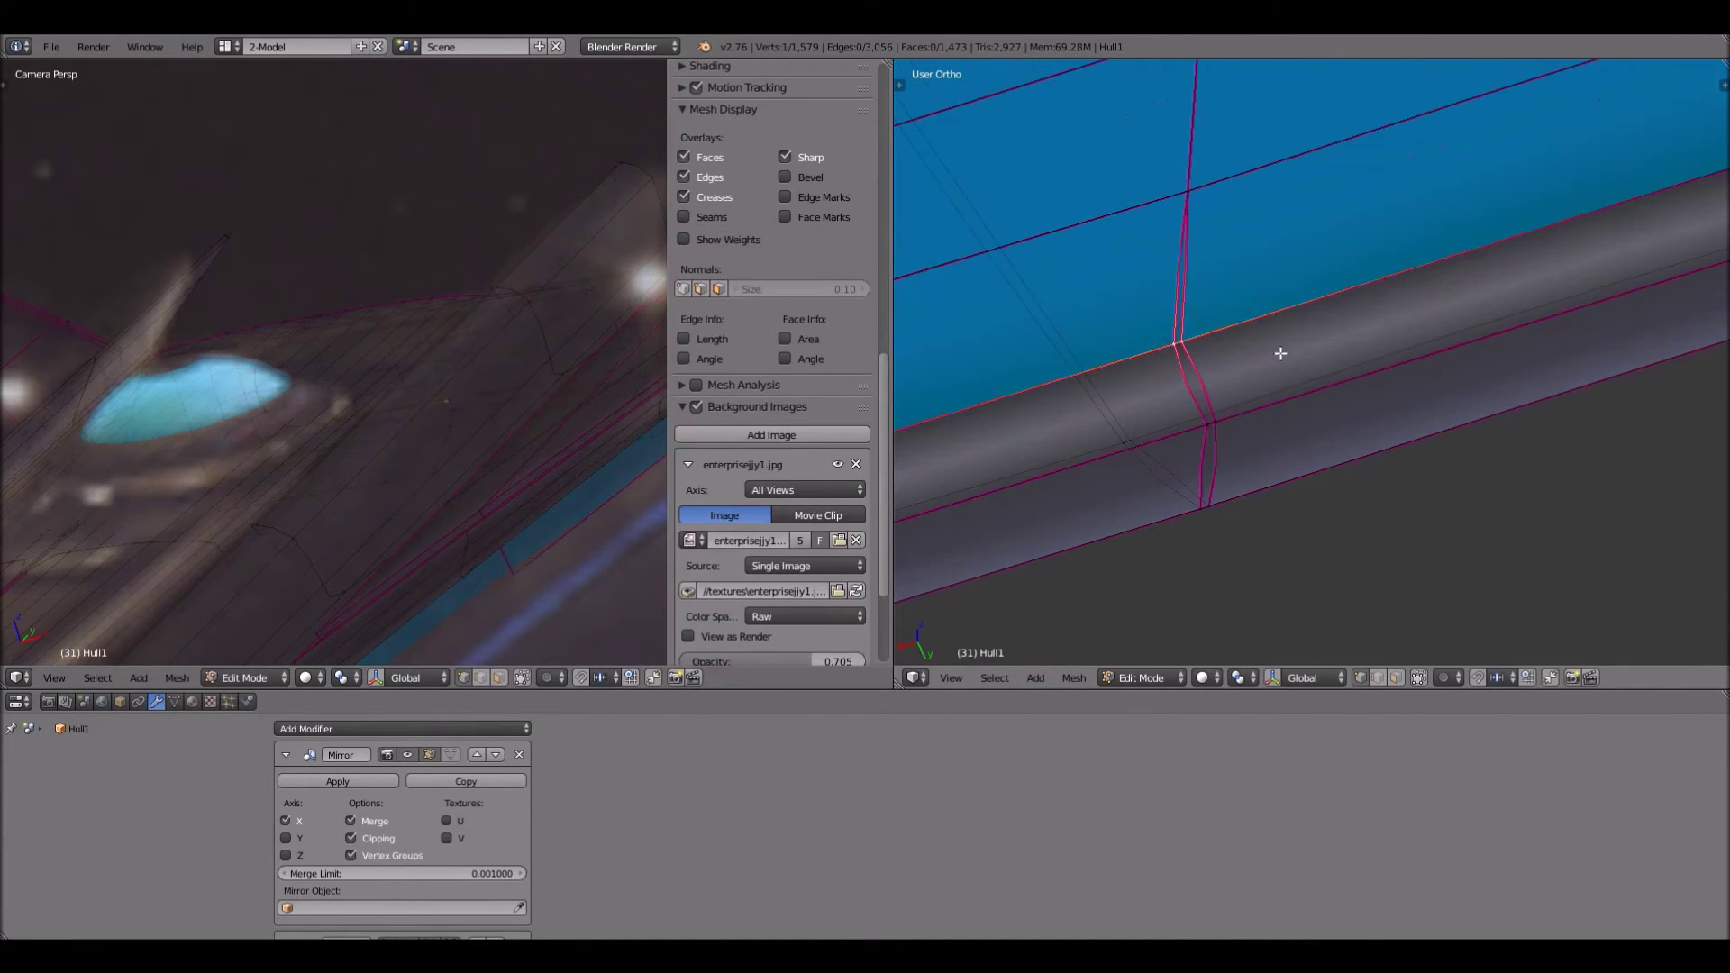
pyautogui.rightClick(1208, 422)
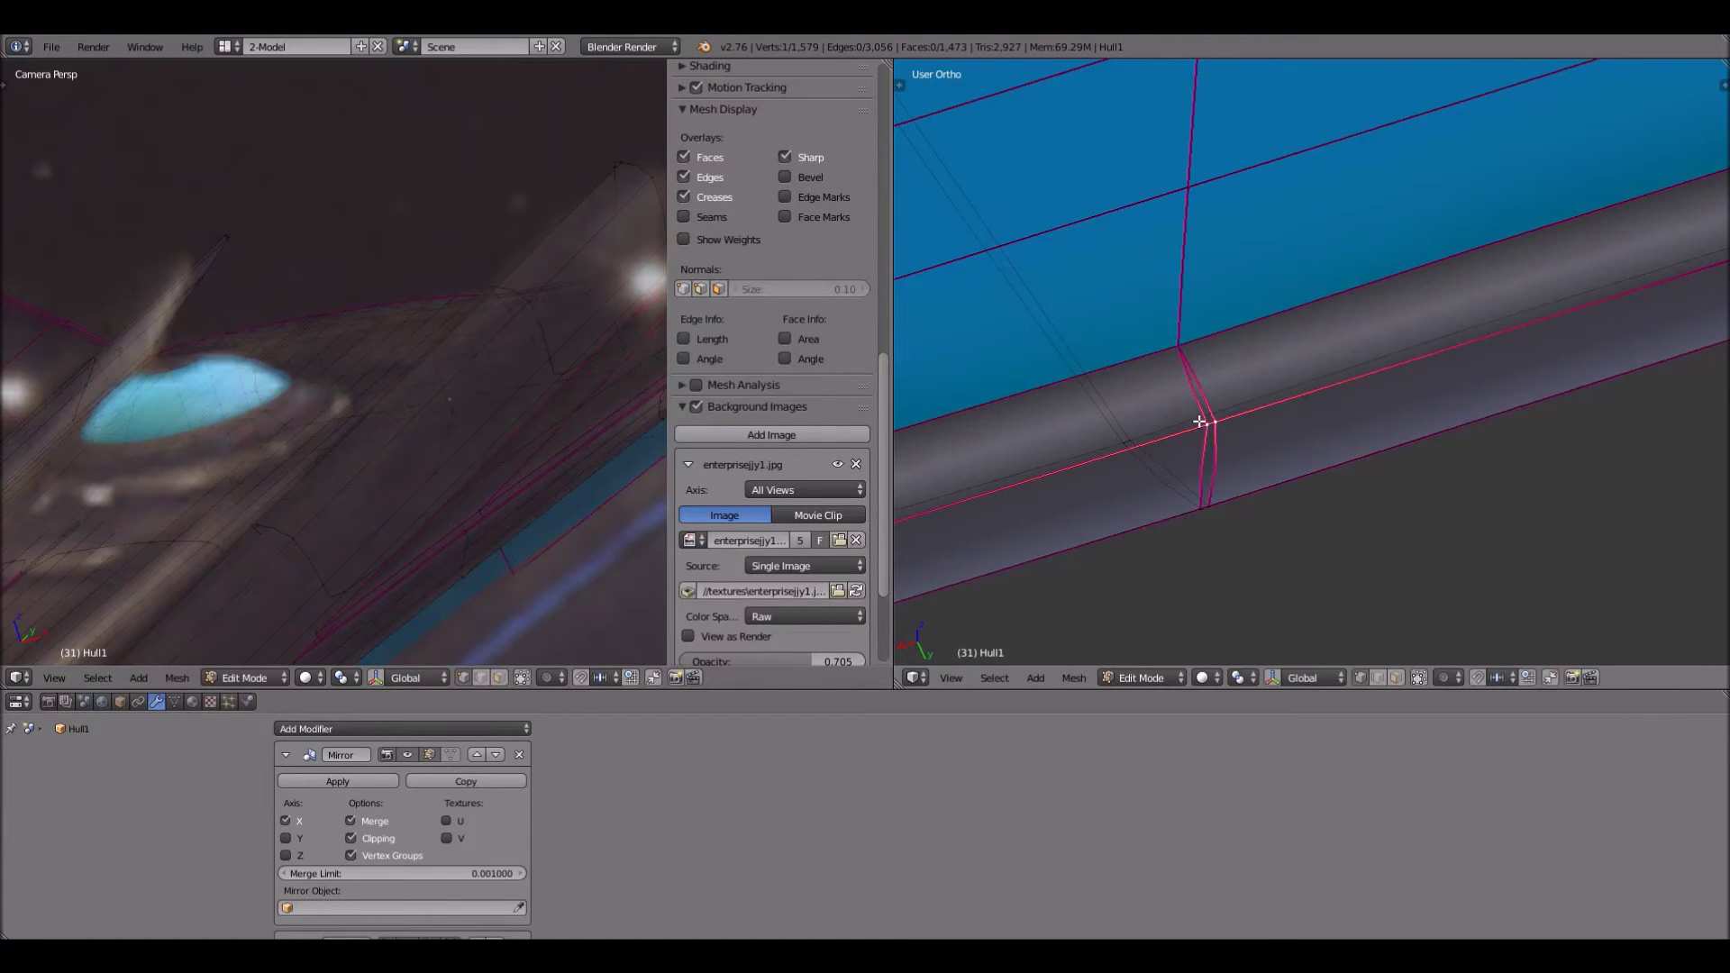
pyautogui.press('g')
pyautogui.click(1206, 521)
pyautogui.rightClick(1205, 518)
pyautogui.press('g')
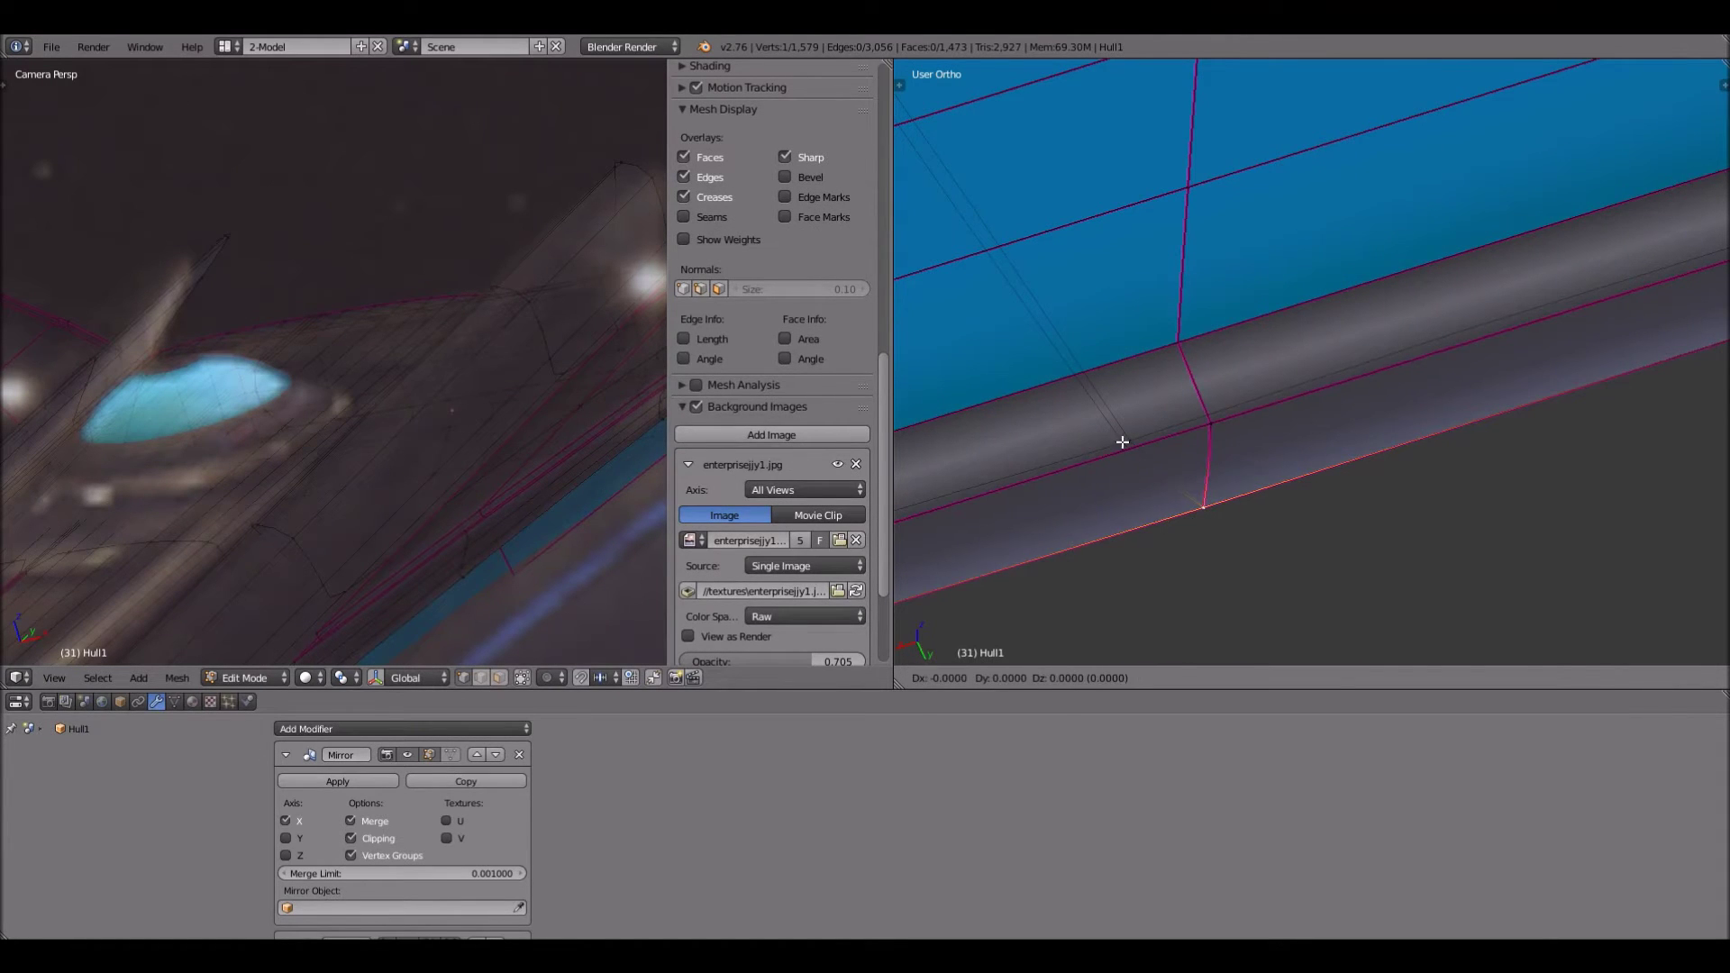
pyautogui.click(1122, 441)
# Move the two end vertices of the inner seam behind the blue panel onto the mirror line and clear the selection
pyautogui.rightClick(1120, 439)
pyautogui.press('g')
pyautogui.click(990, 260)
pyautogui.keyDown('shift'); pyautogui.moveTo(995, 275); pyautogui.dragTo(1170, 496, button='middle'); pyautogui.keyUp('shift')
pyautogui.rightClick(972, 196)
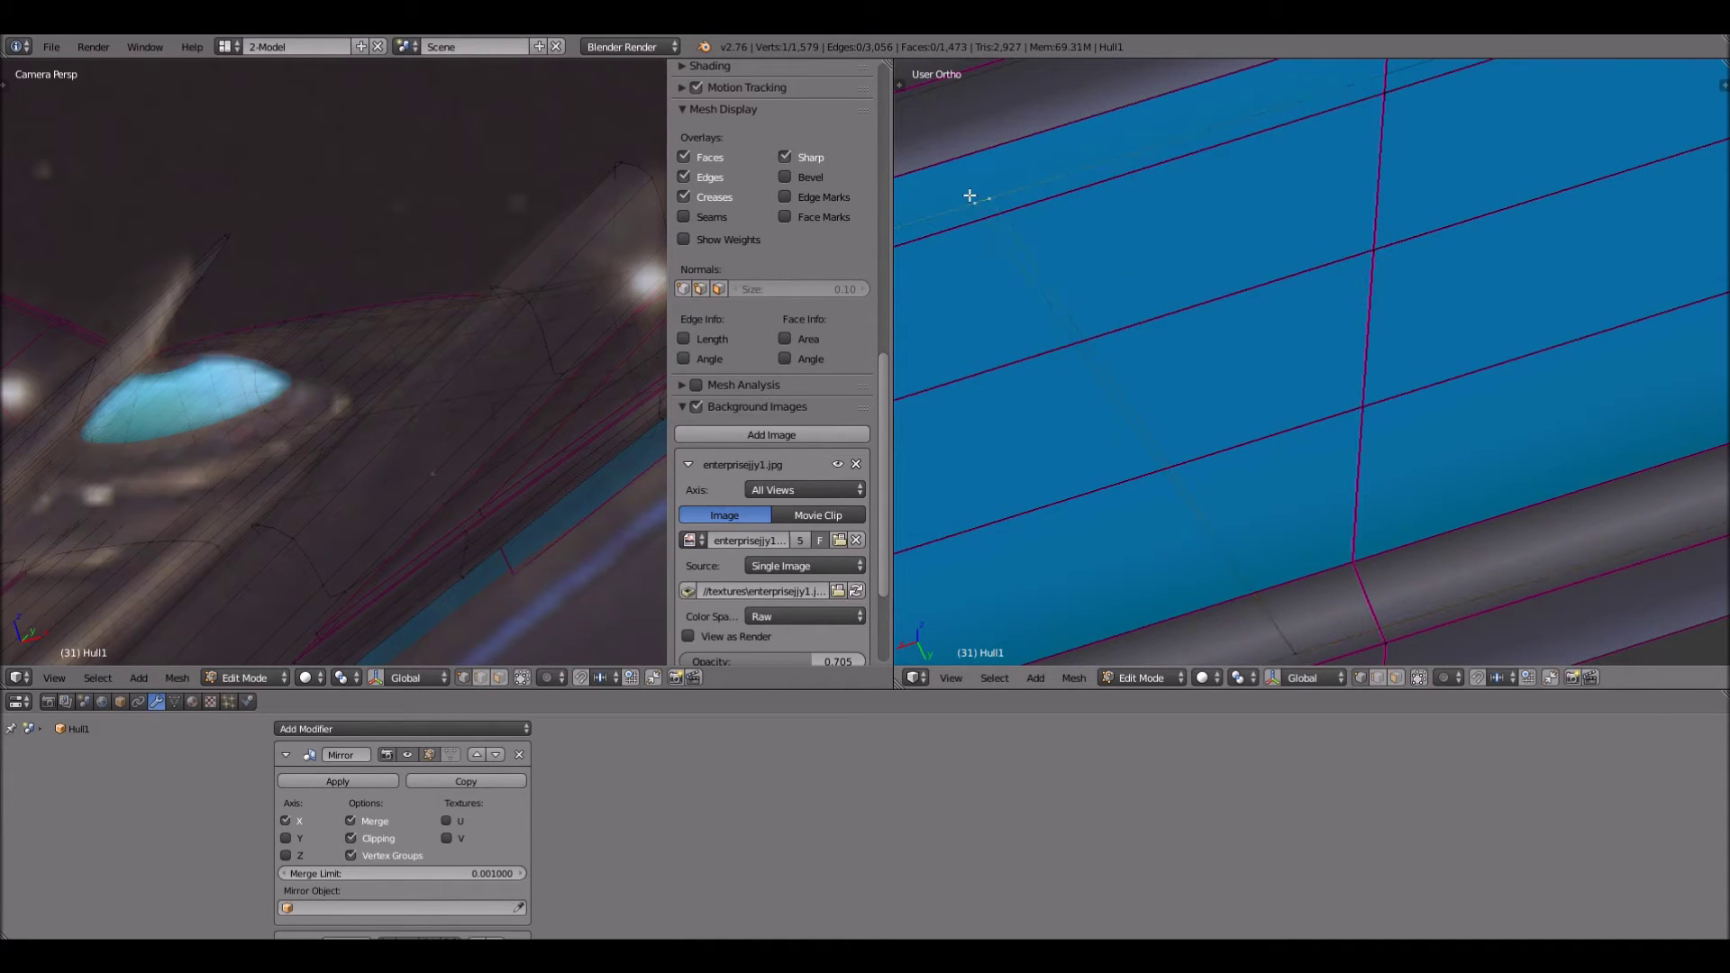
pyautogui.press('g')
pyautogui.click(970, 195)
pyautogui.press('a')
pyautogui.scroll(-4, 969, 194)
pyautogui.scroll(-3, 943, 196)
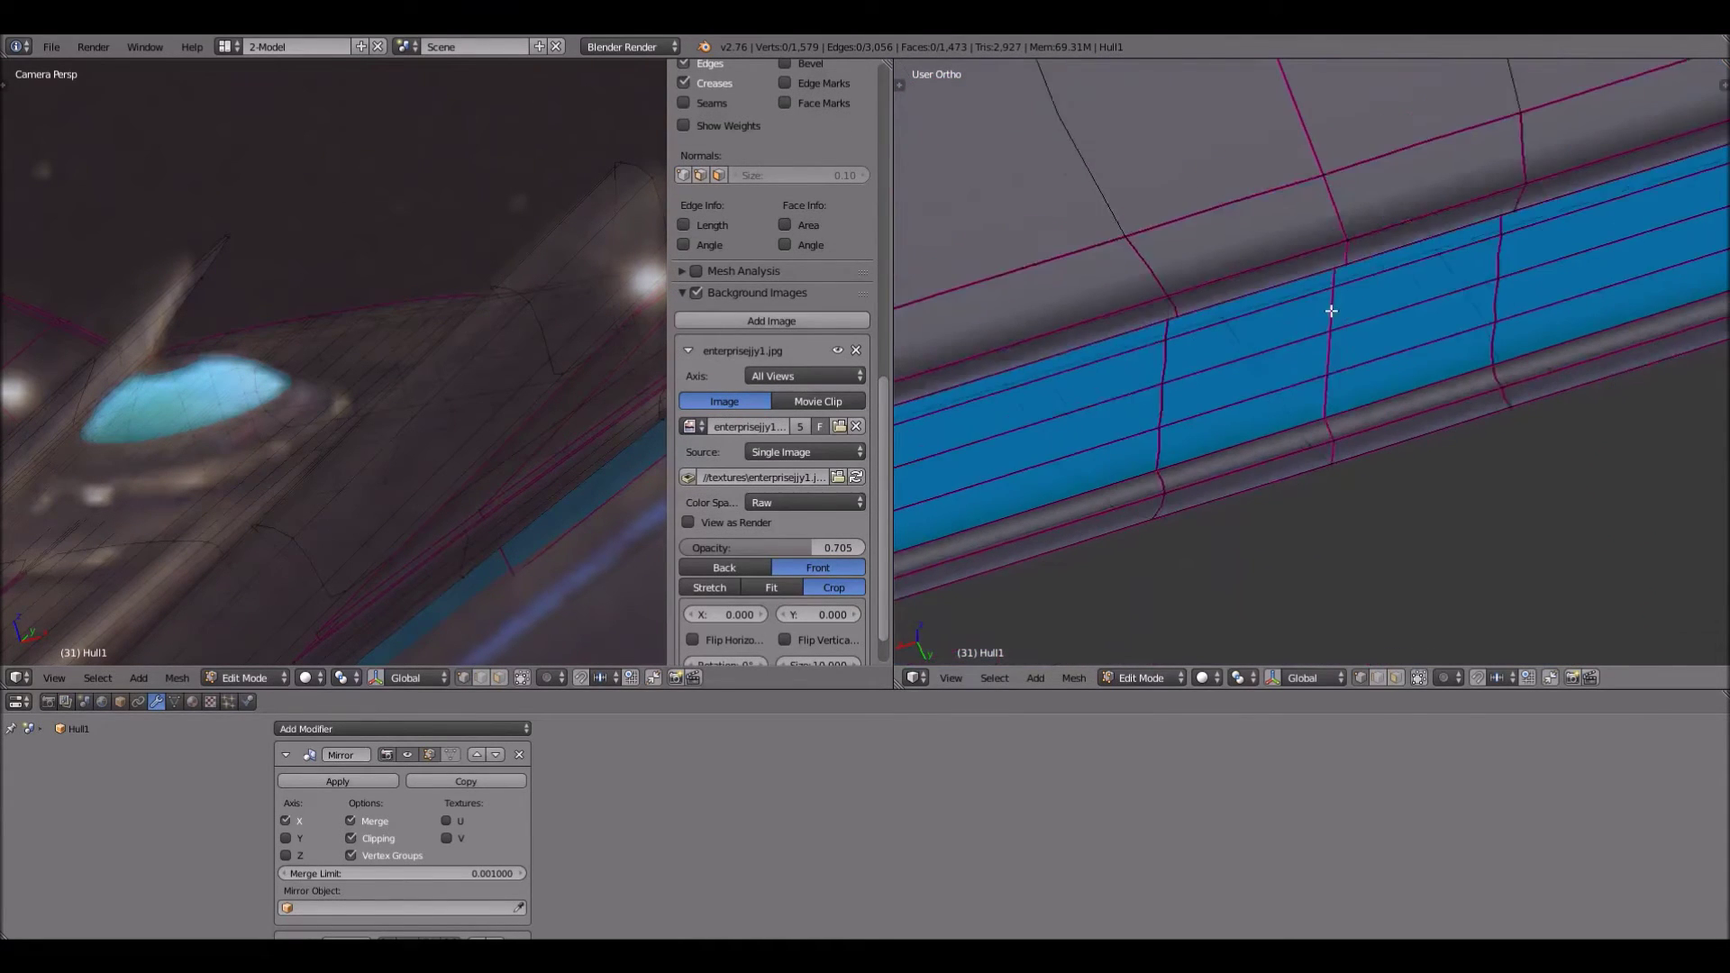
# Switch the modelling viewport to Rendered shading and inspect the closed seam and blue panel on the rear hull
pyautogui.click(1171, 675)
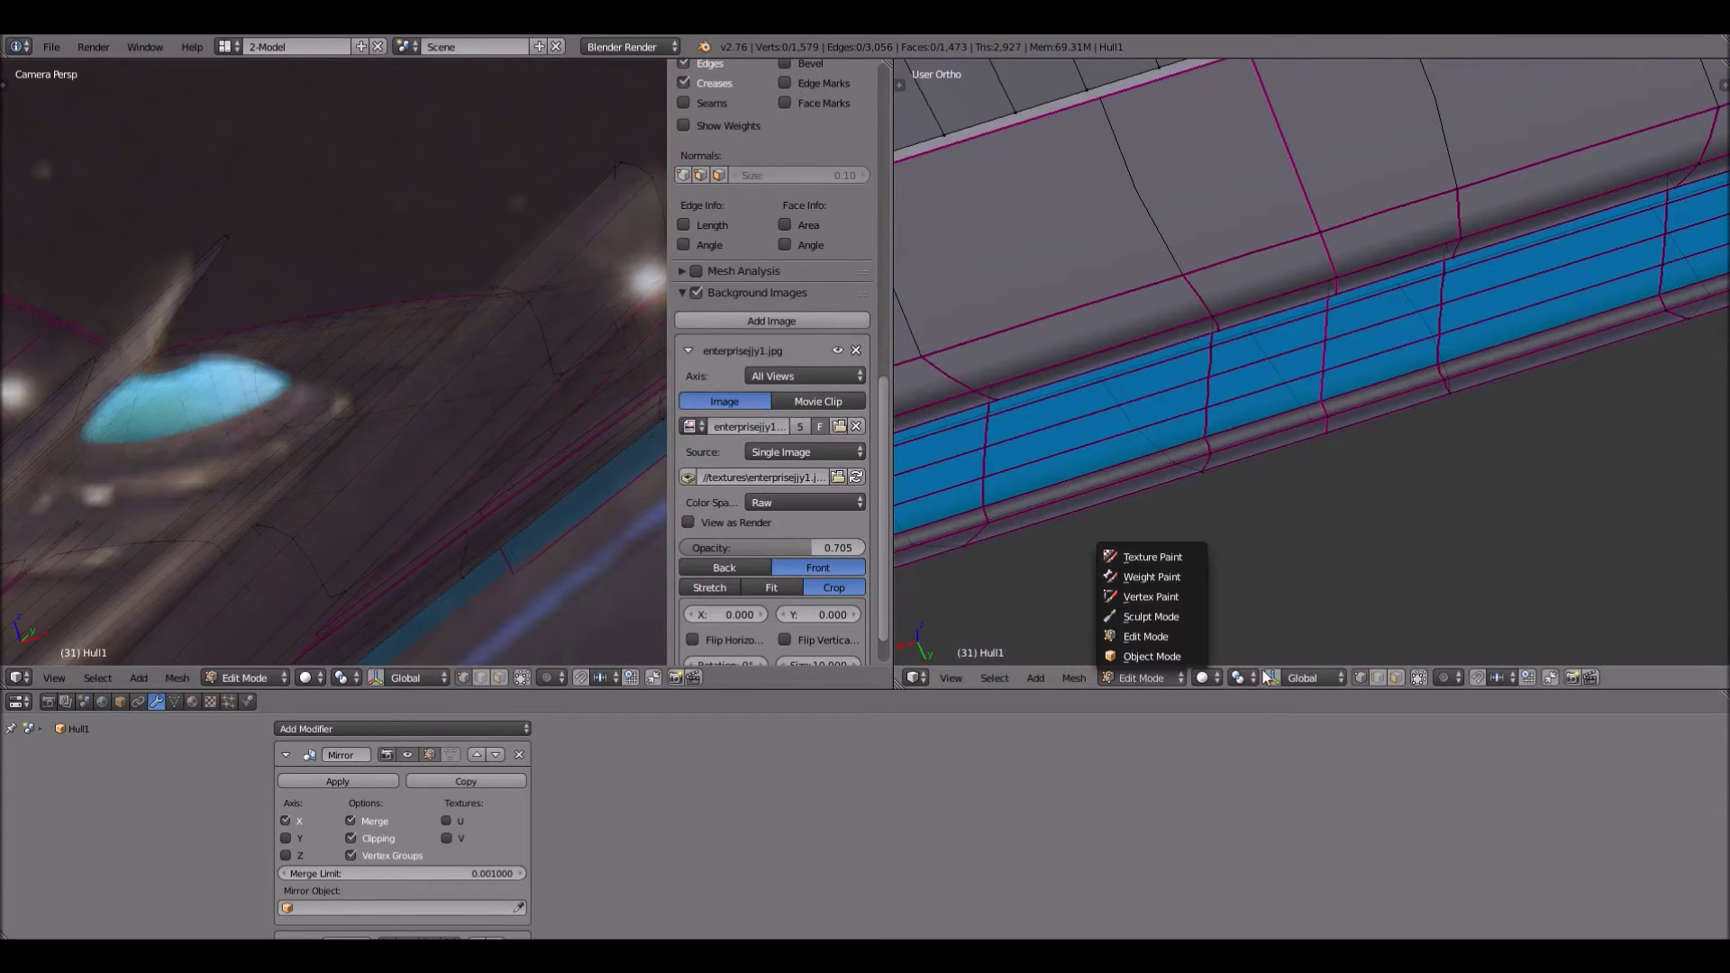
pyautogui.click(1215, 674)
pyautogui.click(1215, 675)
pyautogui.click(1231, 553)
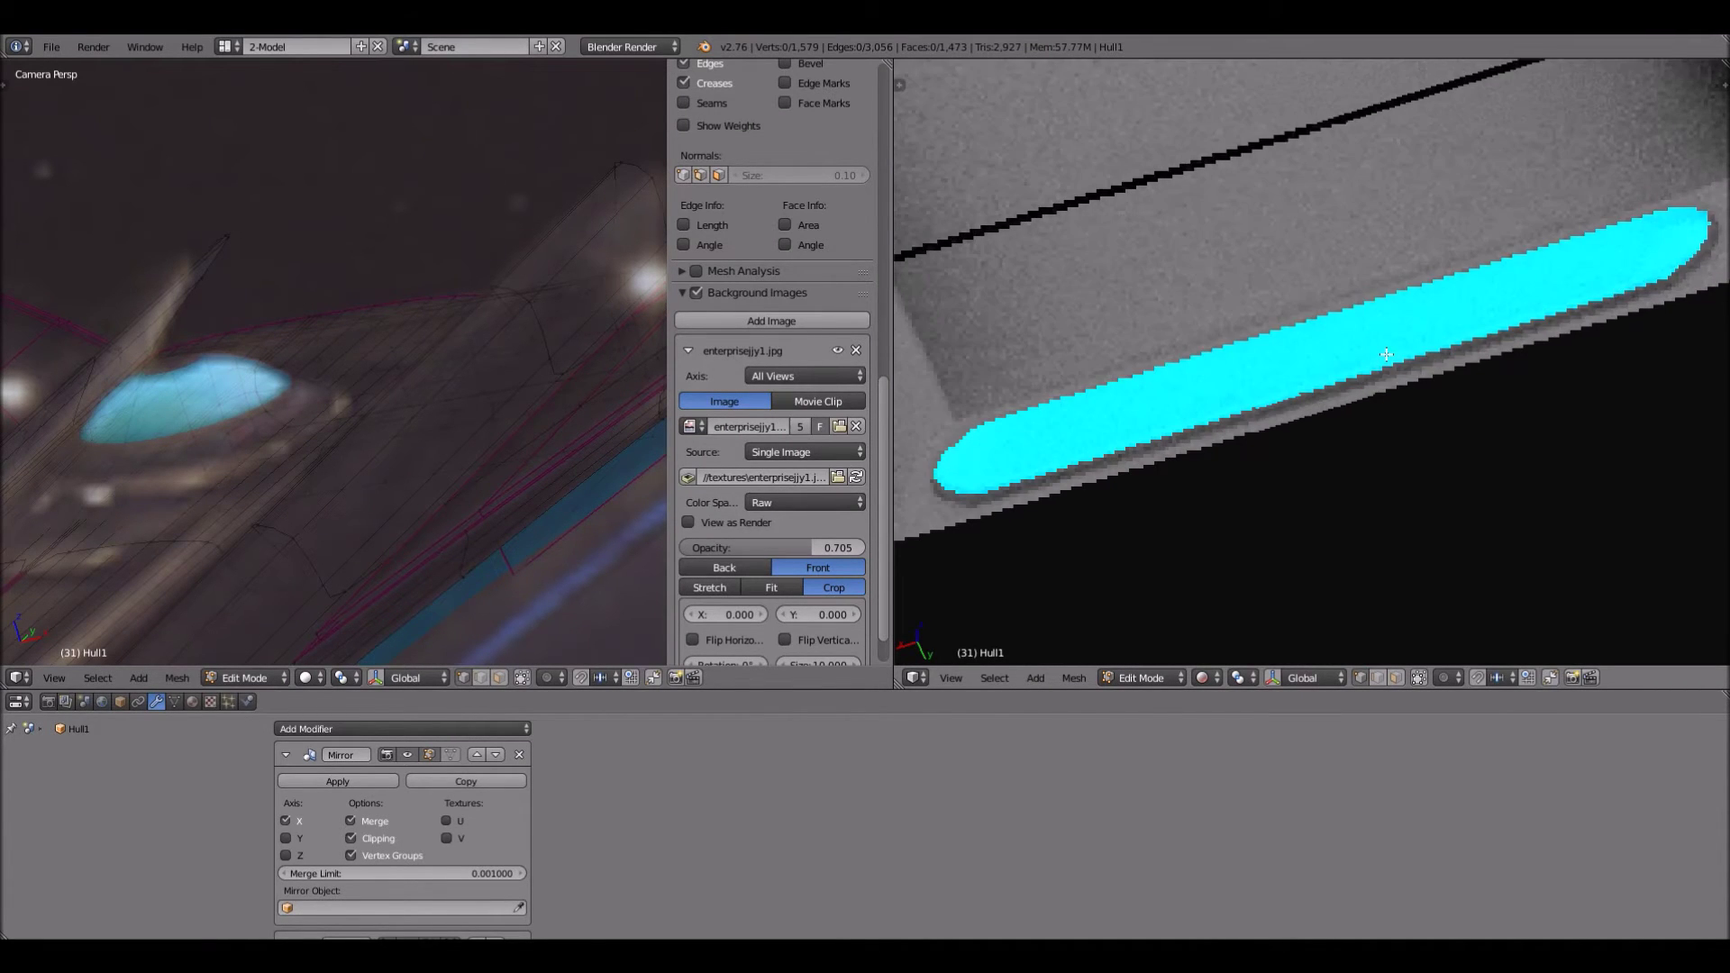
pyautogui.scroll(-2, 1386, 355)
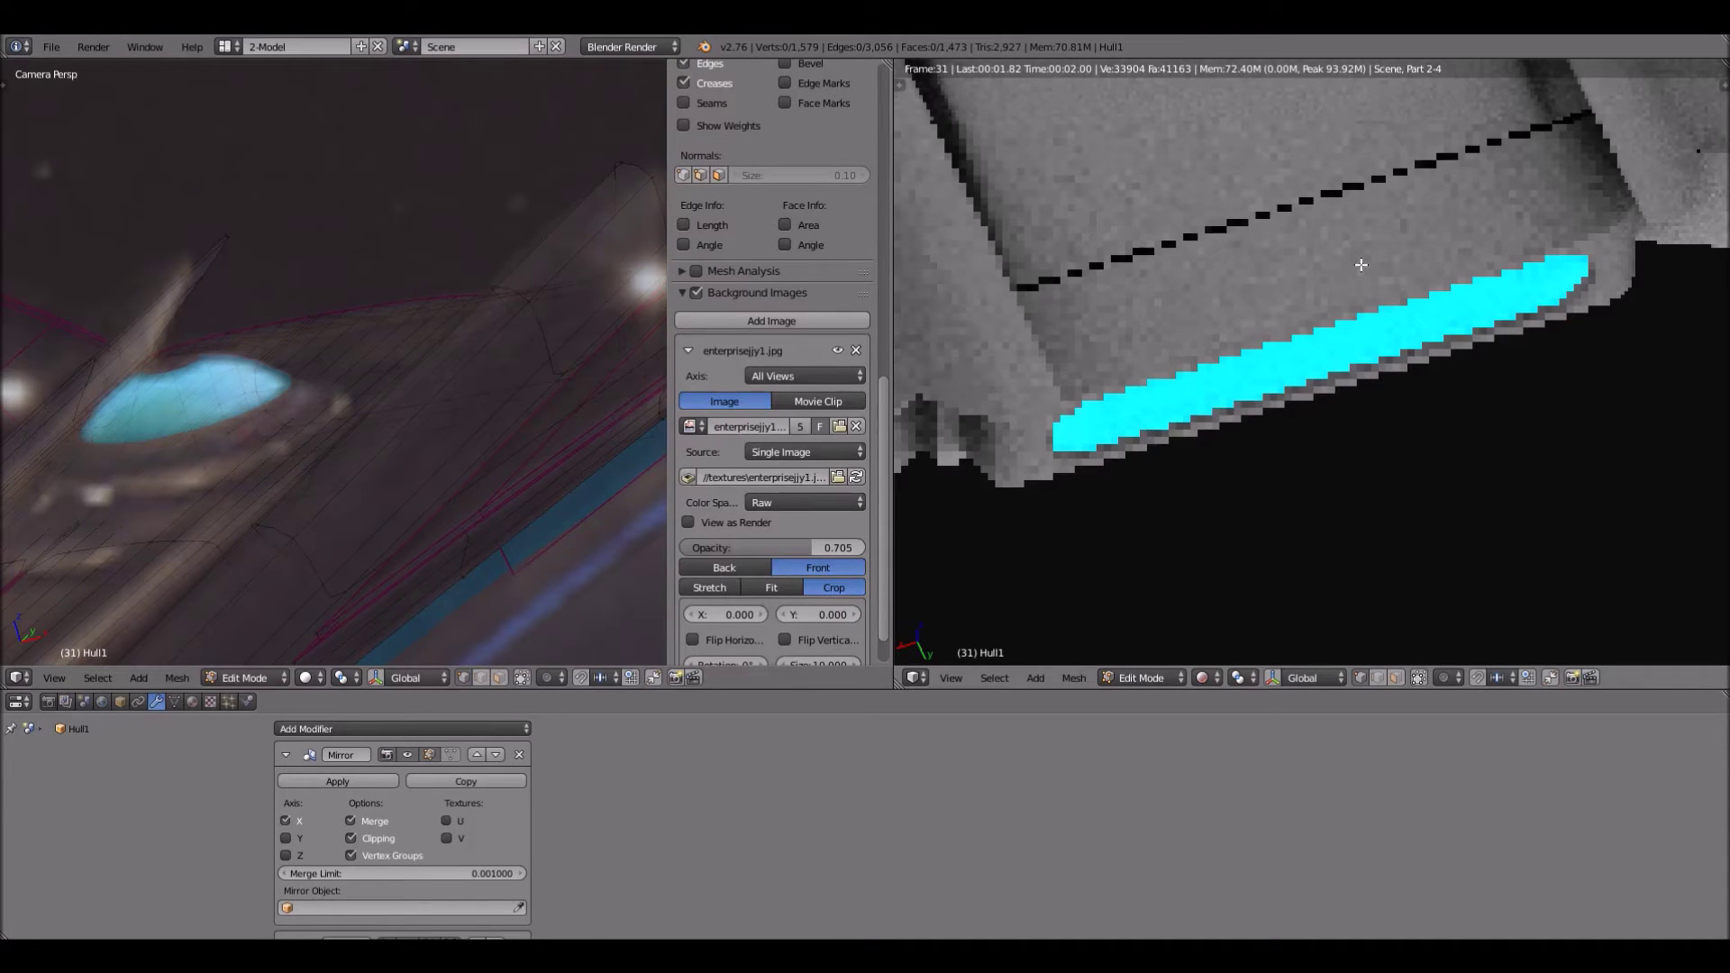
pyautogui.scroll(-5, 1361, 264)
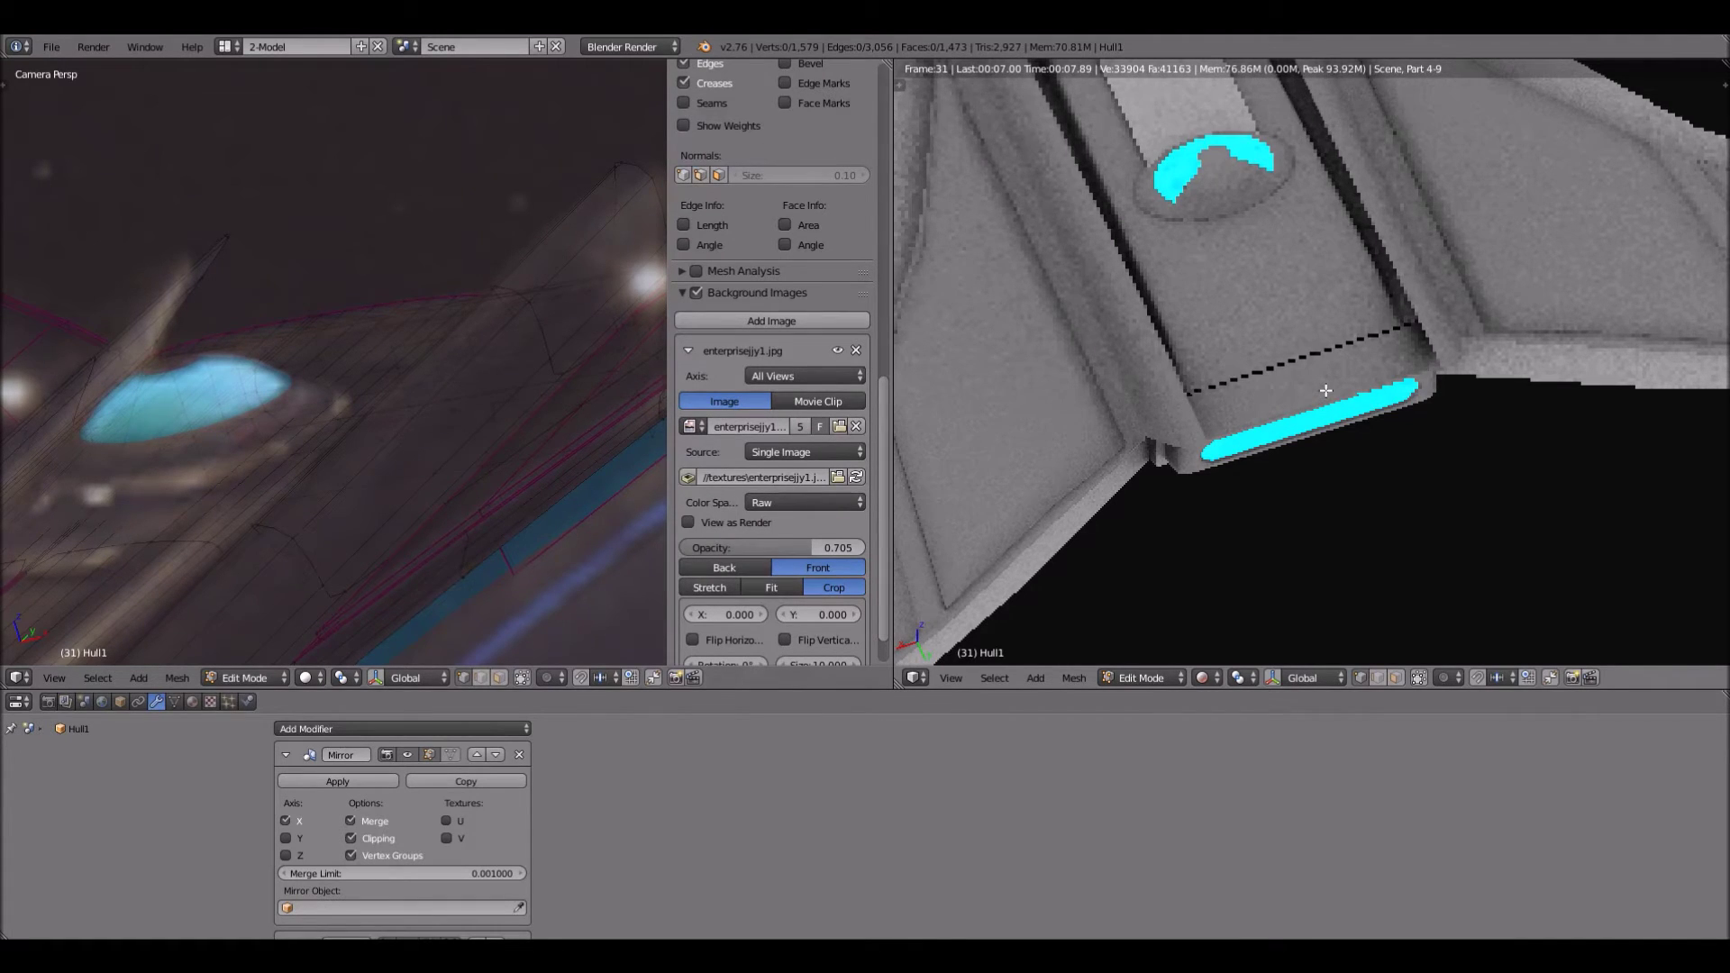
# Leave Edit Mode on Hull1 and open the rendered viewport's shading options
pyautogui.press('Tab')
pyautogui.click(1221, 677)
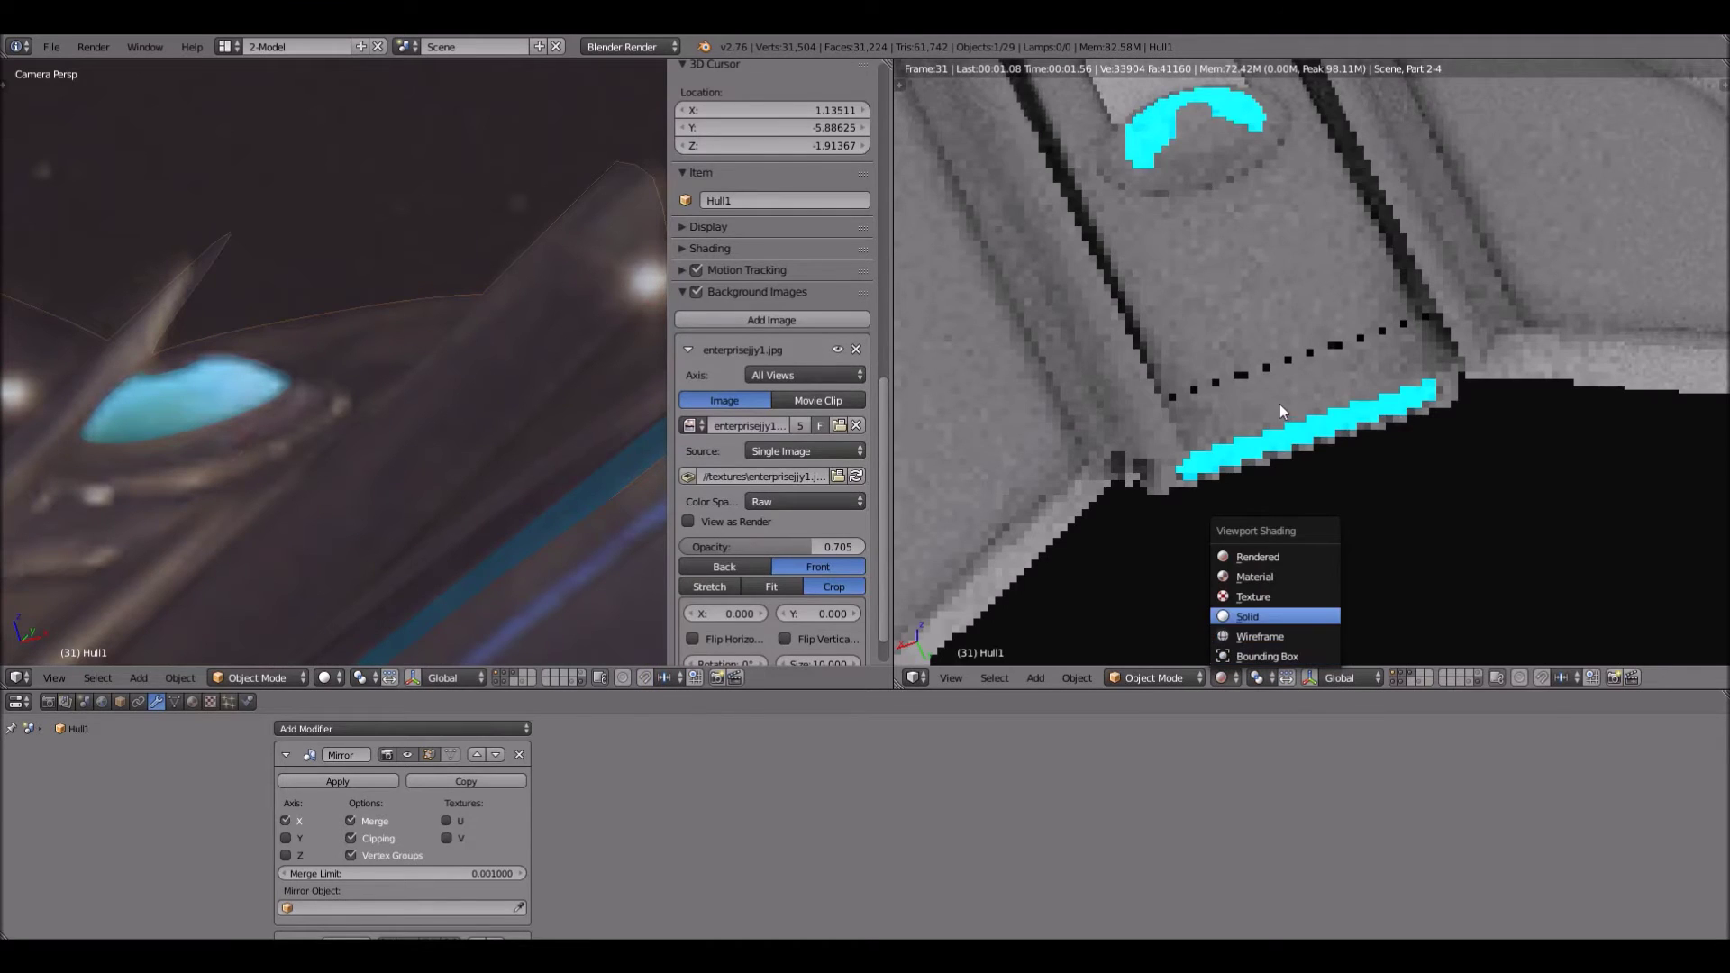
# Switch the modelling viewport to solid shading and enter Edit Mode on Hull1
pyautogui.press('Return')
pyautogui.click(1162, 677)
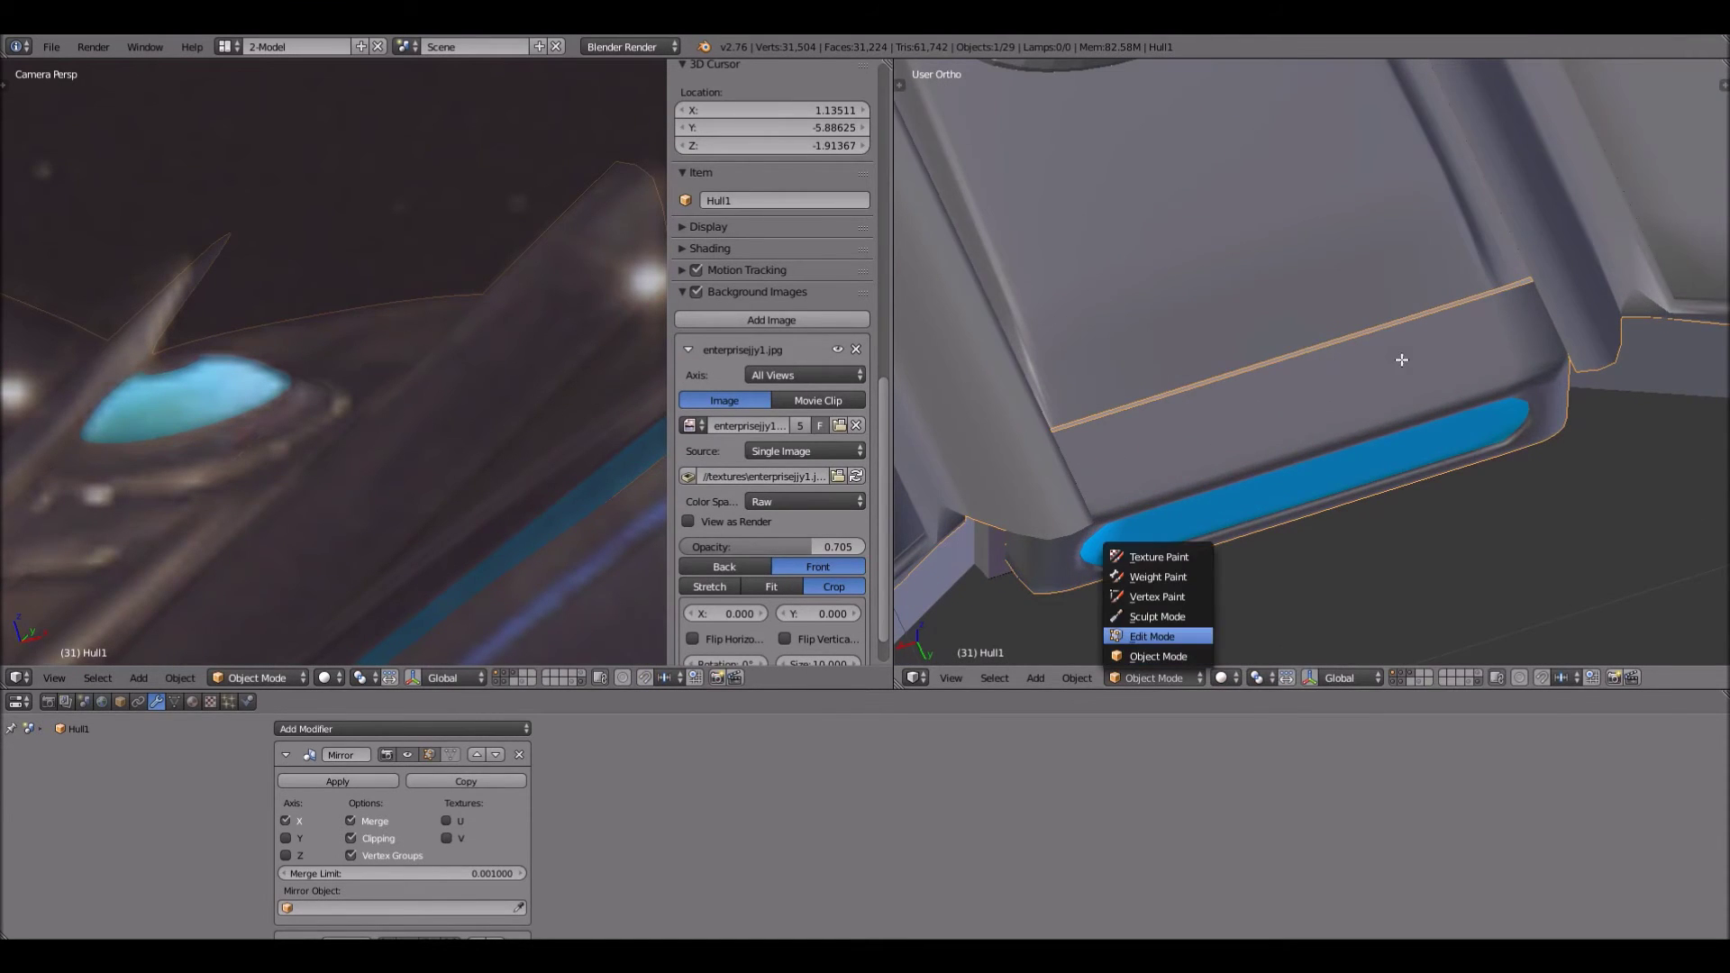
pyautogui.moveTo(1403, 360); pyautogui.dragTo(1357, 381, button='middle')
pyautogui.scroll(2, 1376, 337)
pyautogui.scroll(1, 1419, 227)
pyautogui.keyDown('shift'); pyautogui.moveTo(1419, 227); pyautogui.dragTo(1254, 390, button='middle'); pyautogui.keyUp('shift')
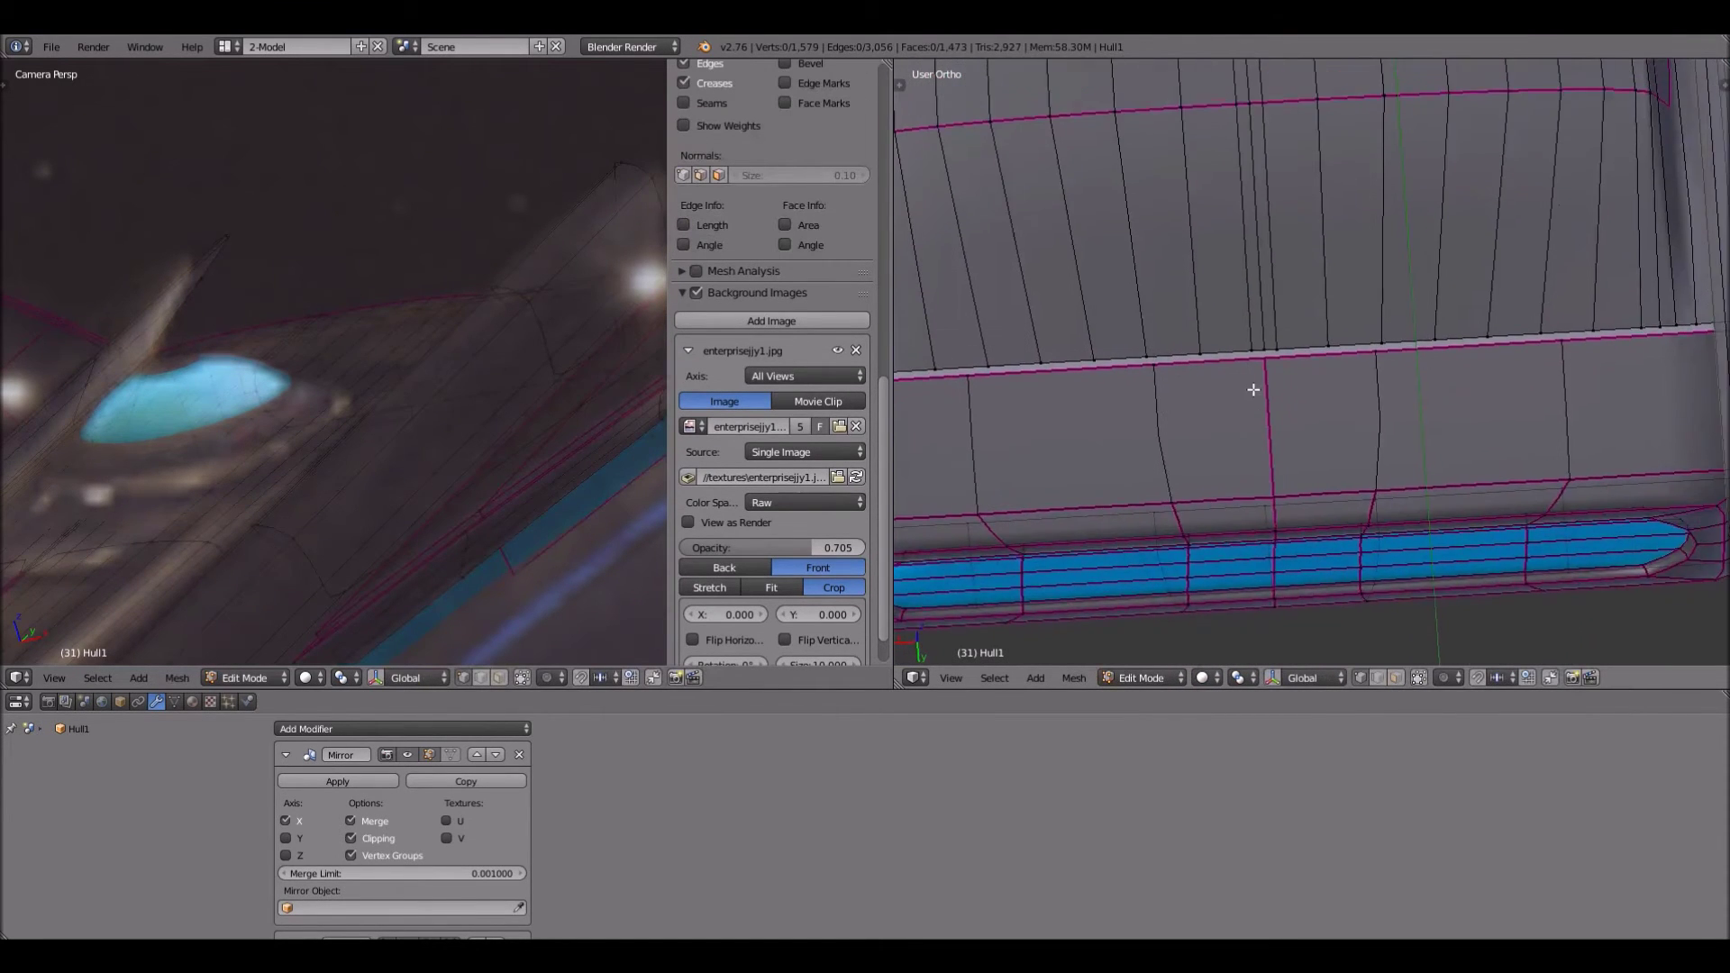
pyautogui.scroll(2, 1288, 428)
# Merge the strip vertices at and beside the centreline above the blue slot into the matching panel vertices across the gap, using At Last
pyautogui.rightClick(1403, 349)
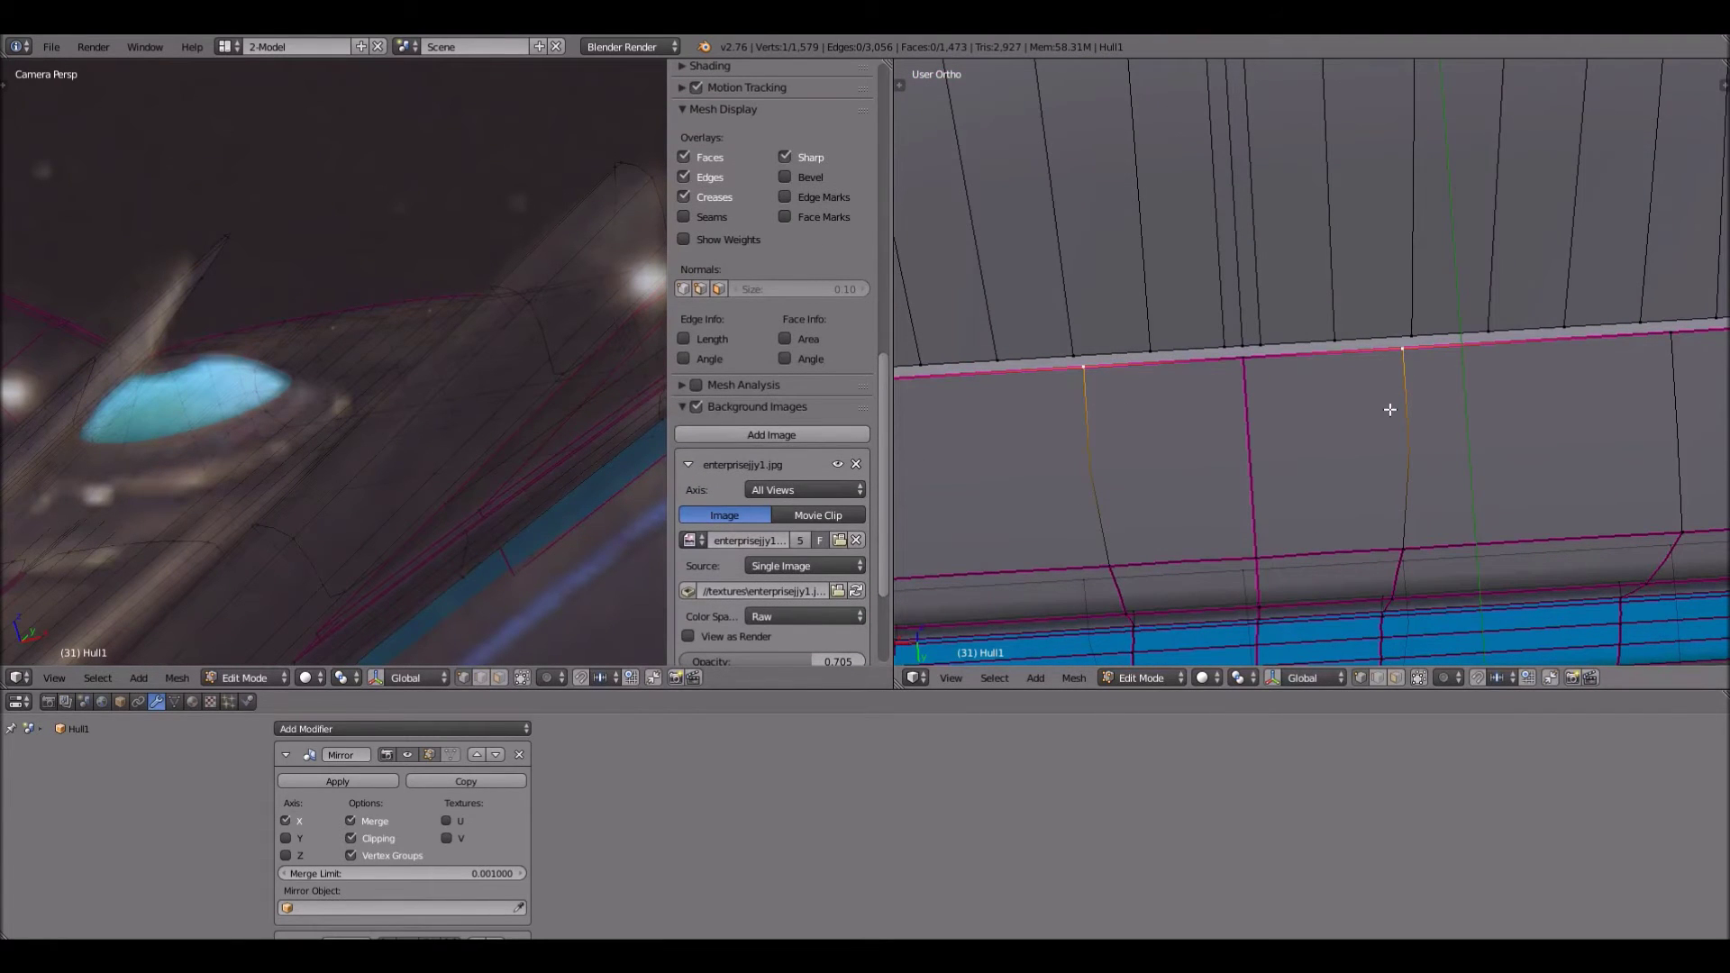
pyautogui.scroll(-3, 1379, 416)
pyautogui.moveTo(1307, 445); pyautogui.dragTo(1256, 439, button='middle')
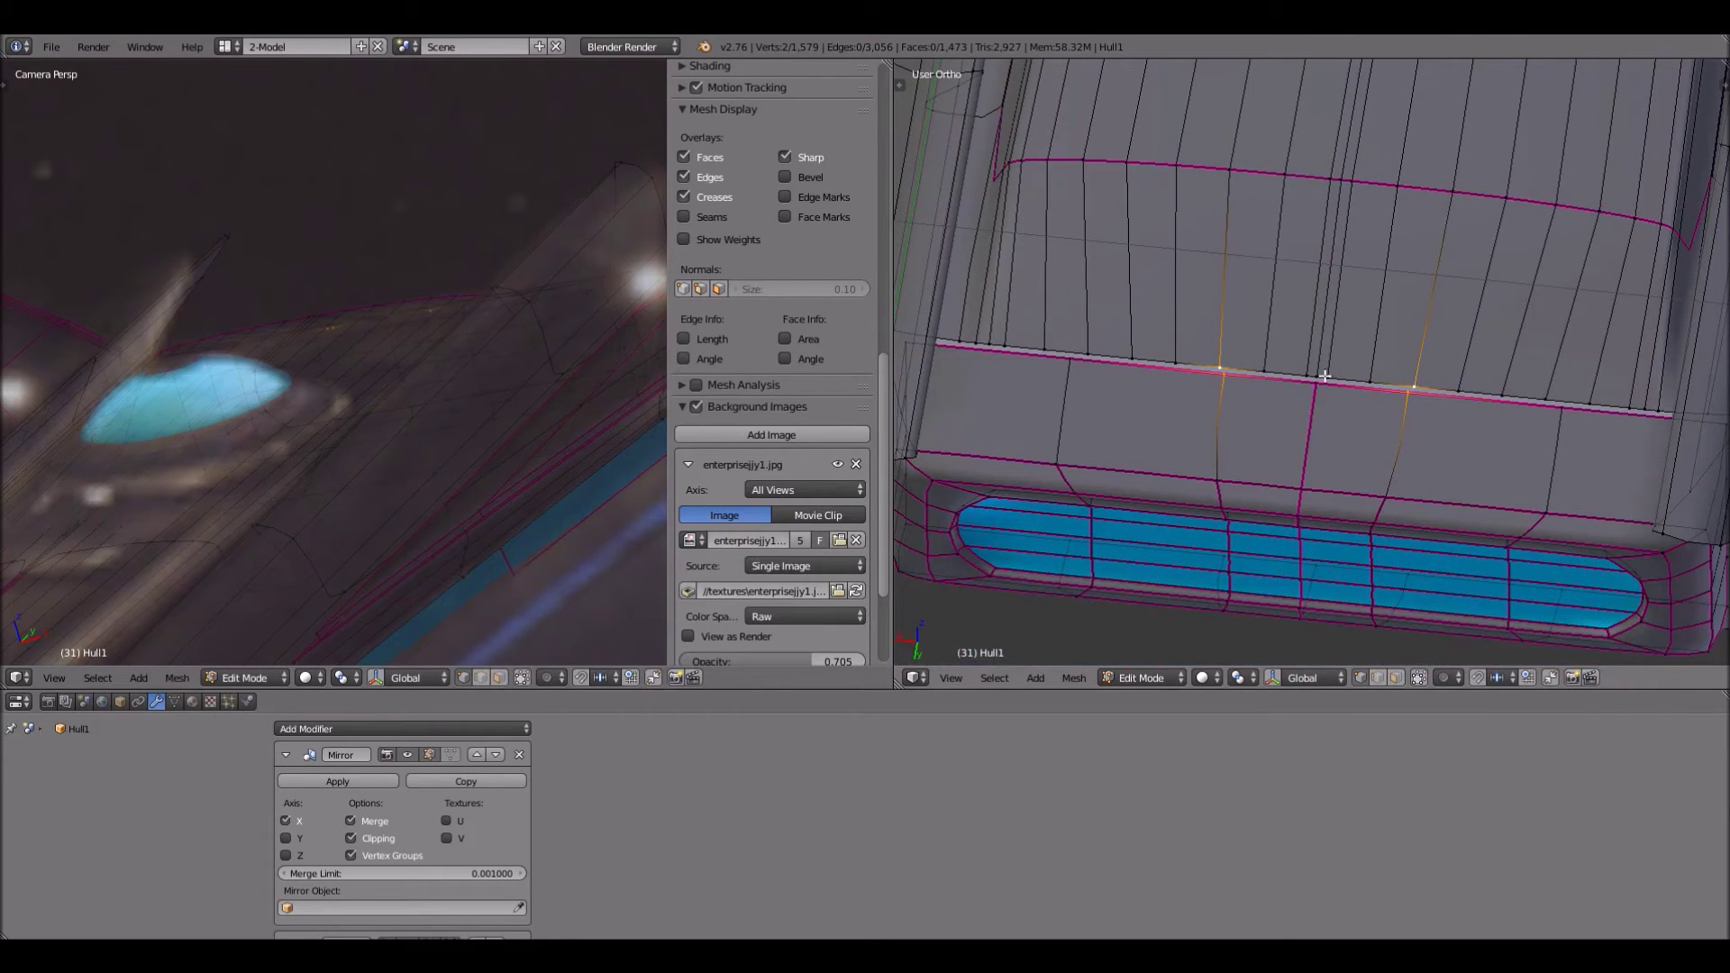
pyautogui.scroll(4, 1324, 376)
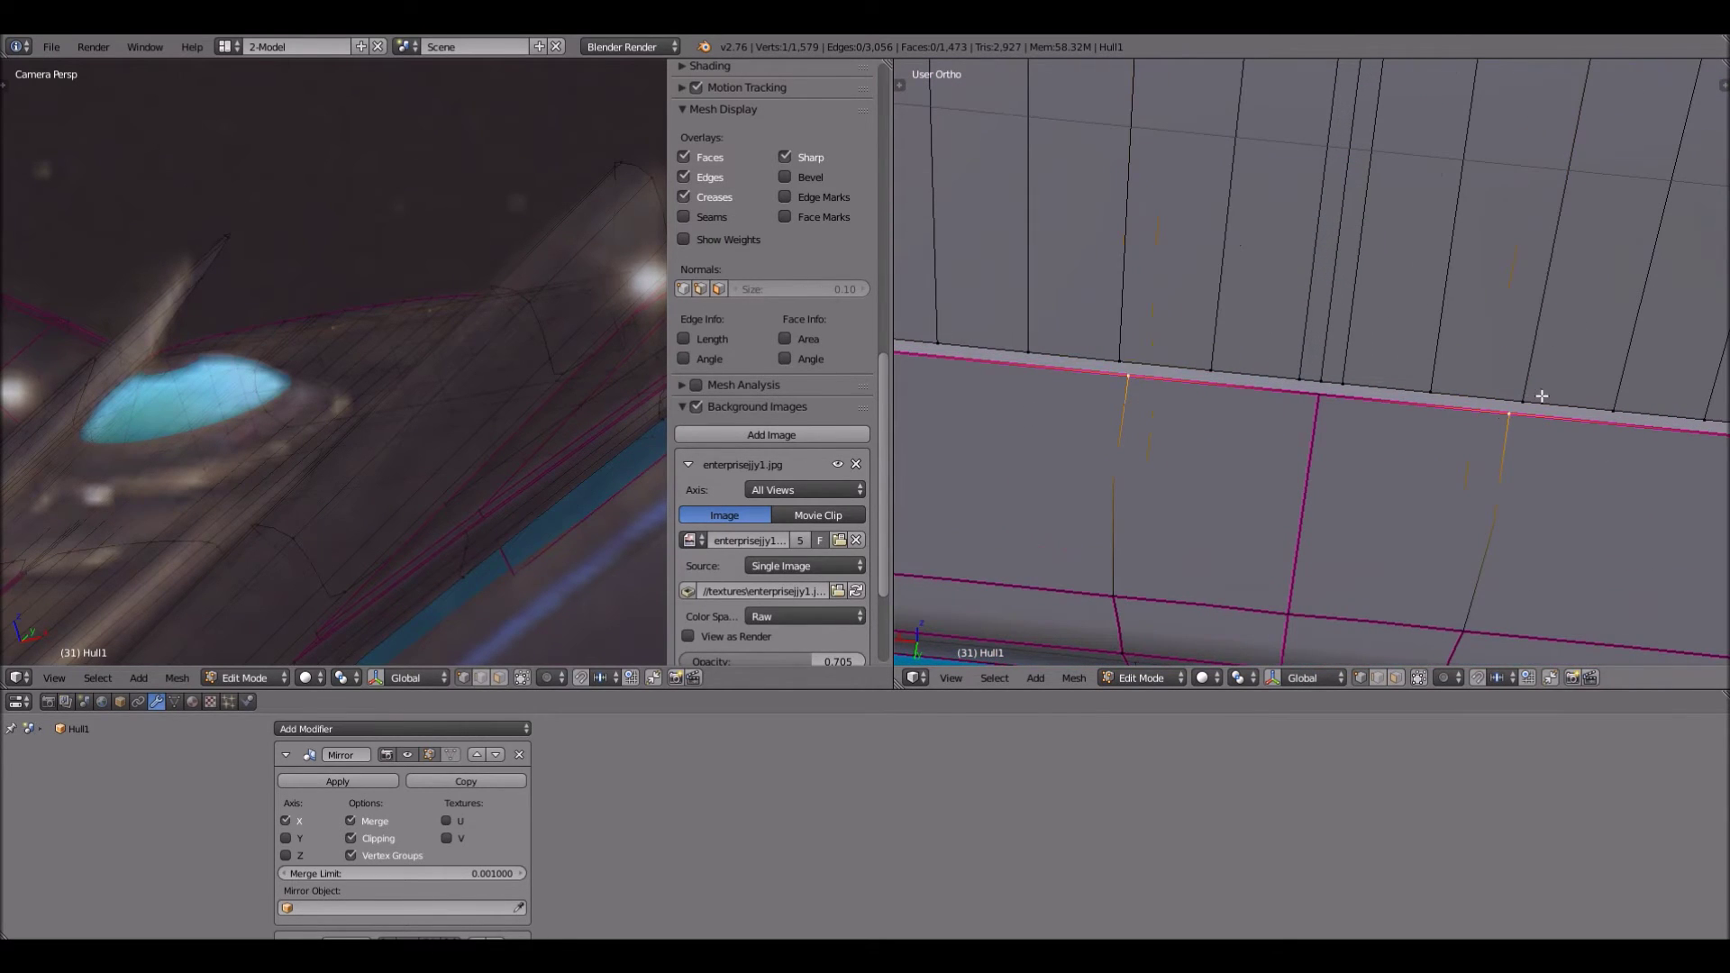
pyautogui.keyDown('shift'); pyautogui.rightClick(1546, 397); pyautogui.keyUp('shift')
pyautogui.hotkey('alt', 'm')
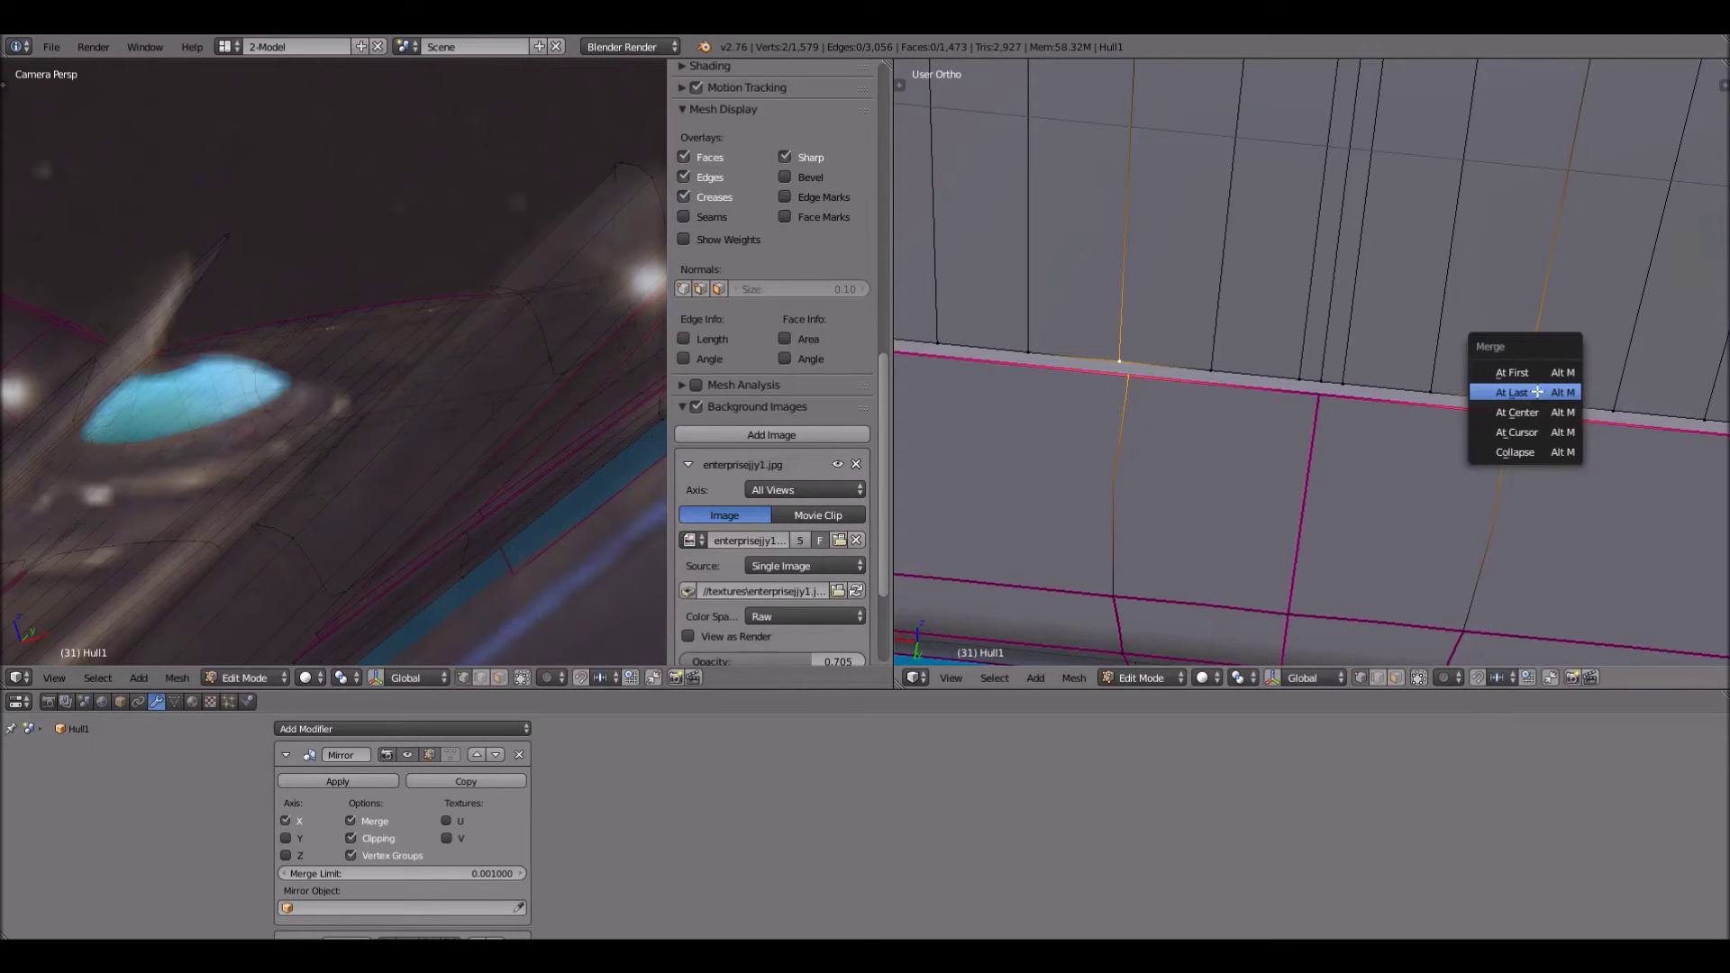
pyautogui.press('Return')
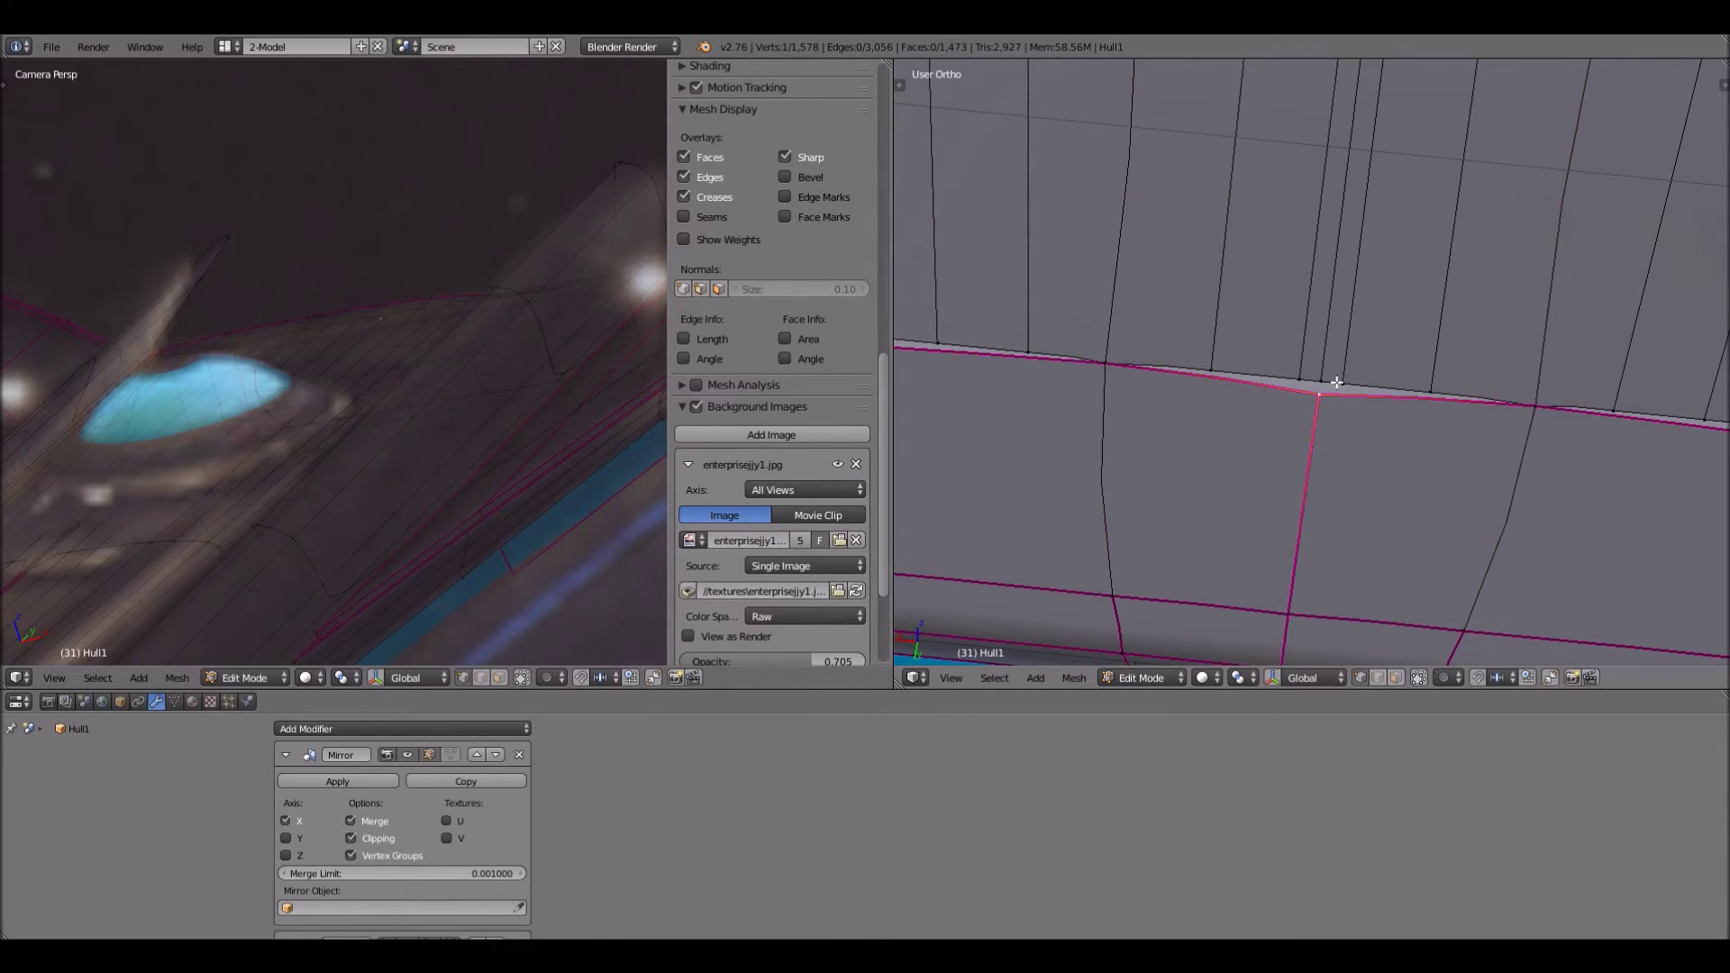
pyautogui.keyDown('shift'); pyautogui.rightClick(1337, 382); pyautogui.keyUp('shift')
pyautogui.hotkey('alt', 'm')
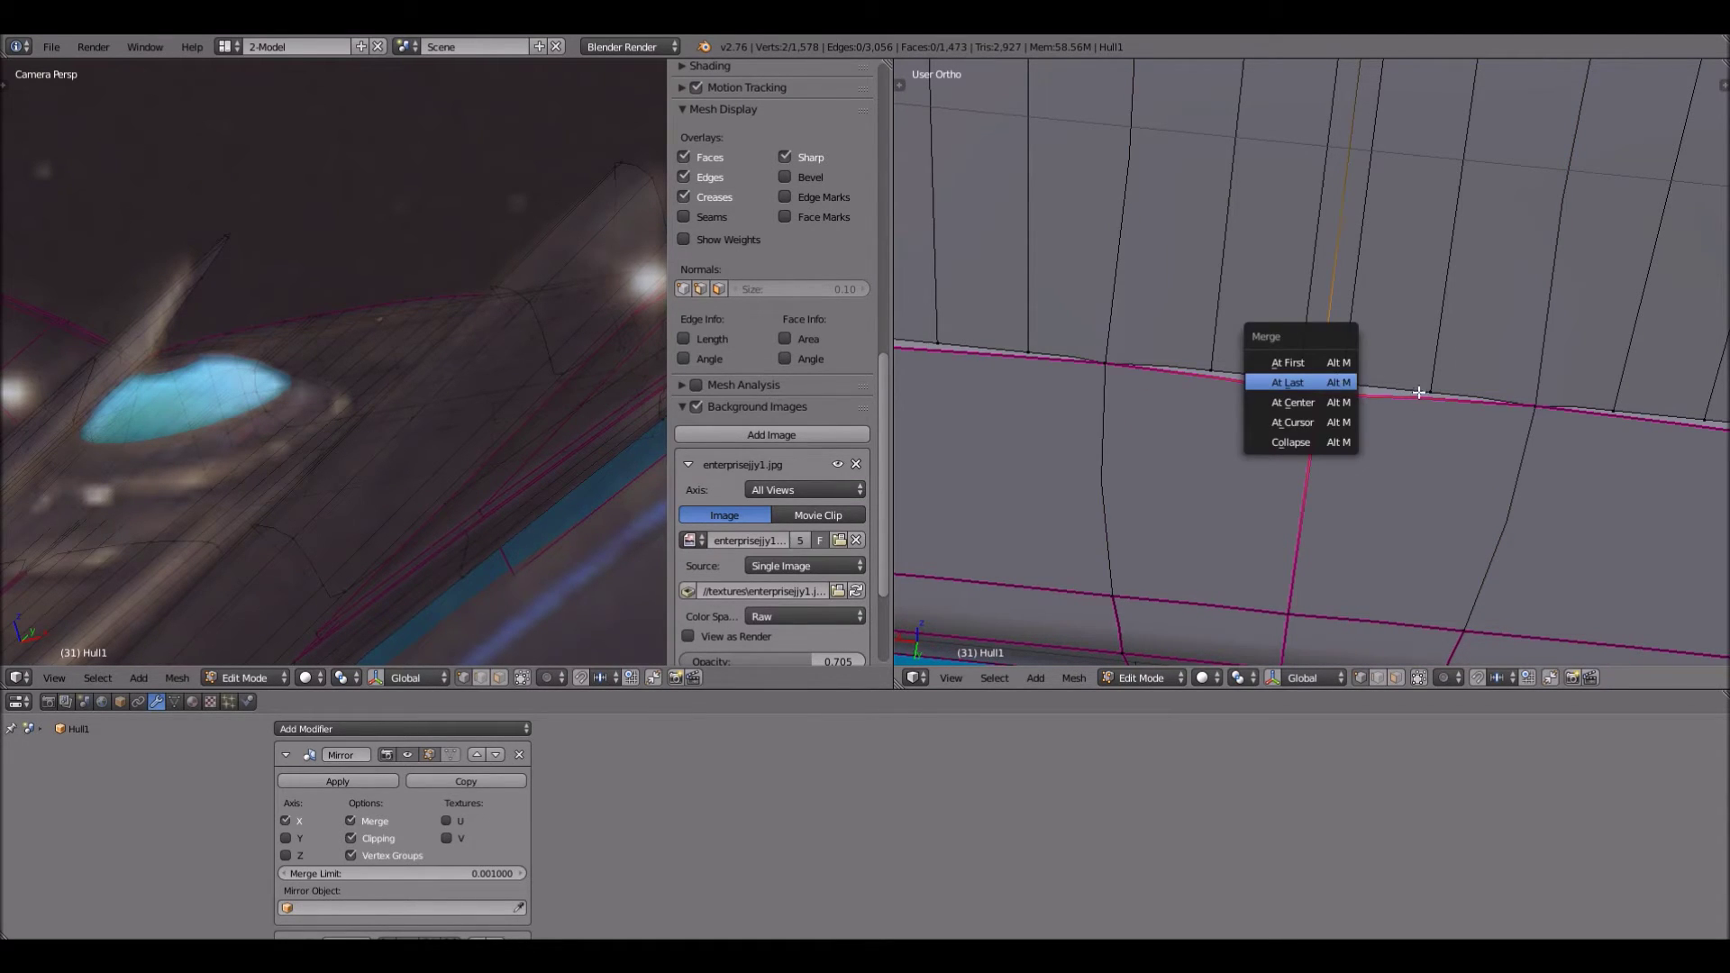
pyautogui.press('Return')
# Cut a new edge loop through the strip between the centreline and the adjacent loop, sliding it in line with the panel's edge
pyautogui.hotkey('ctrl', 'r')
pyautogui.click(1412, 414)
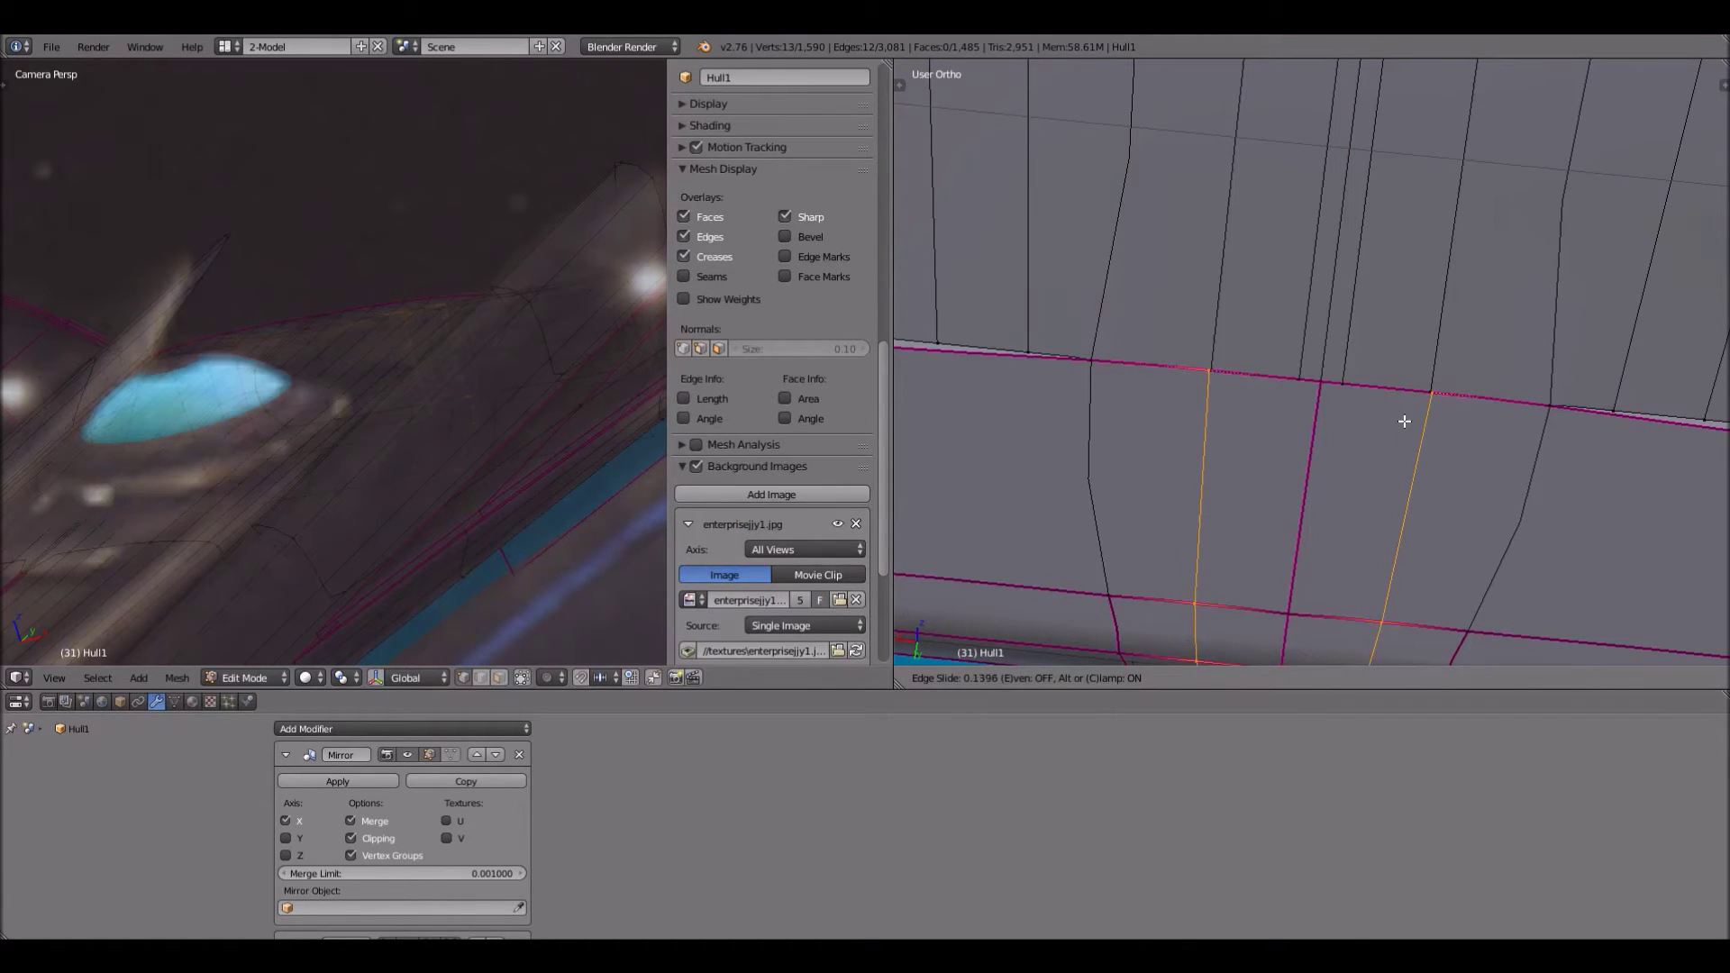
pyautogui.click(1404, 421)
# Merge the new loop's upper vertex into the adjoining panel vertex across the gap, using At Last
pyautogui.scroll(3, 1243, 417)
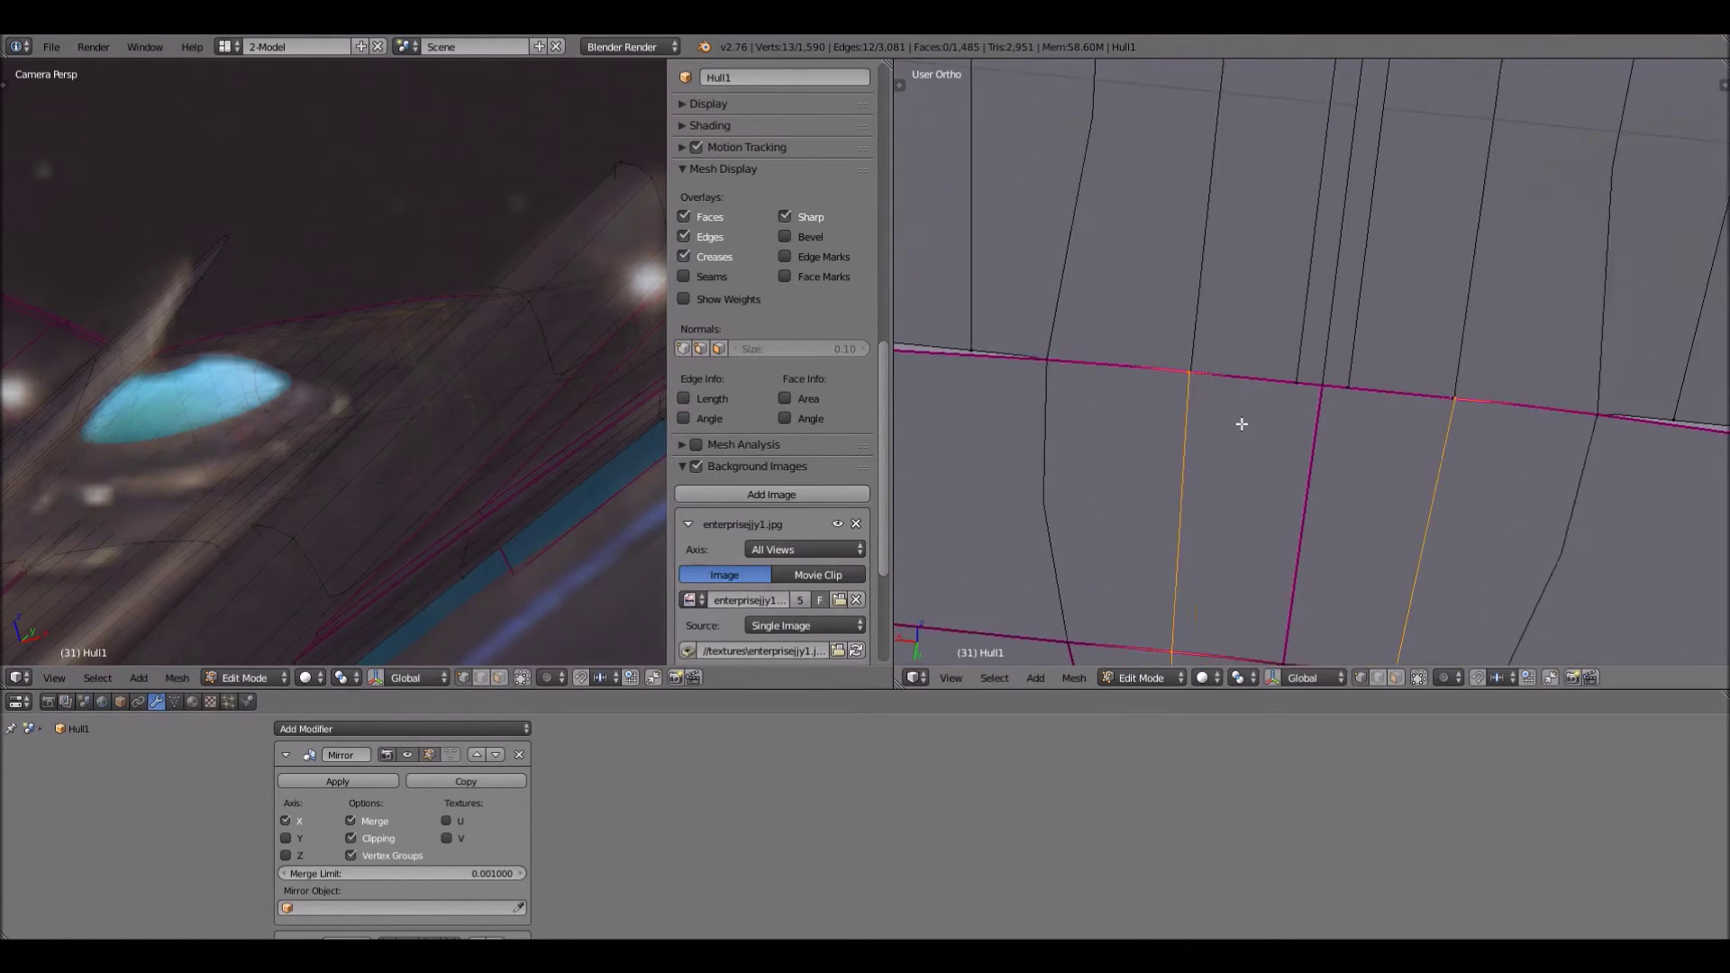
pyautogui.rightClick(1143, 396)
pyautogui.rightClick(1140, 380)
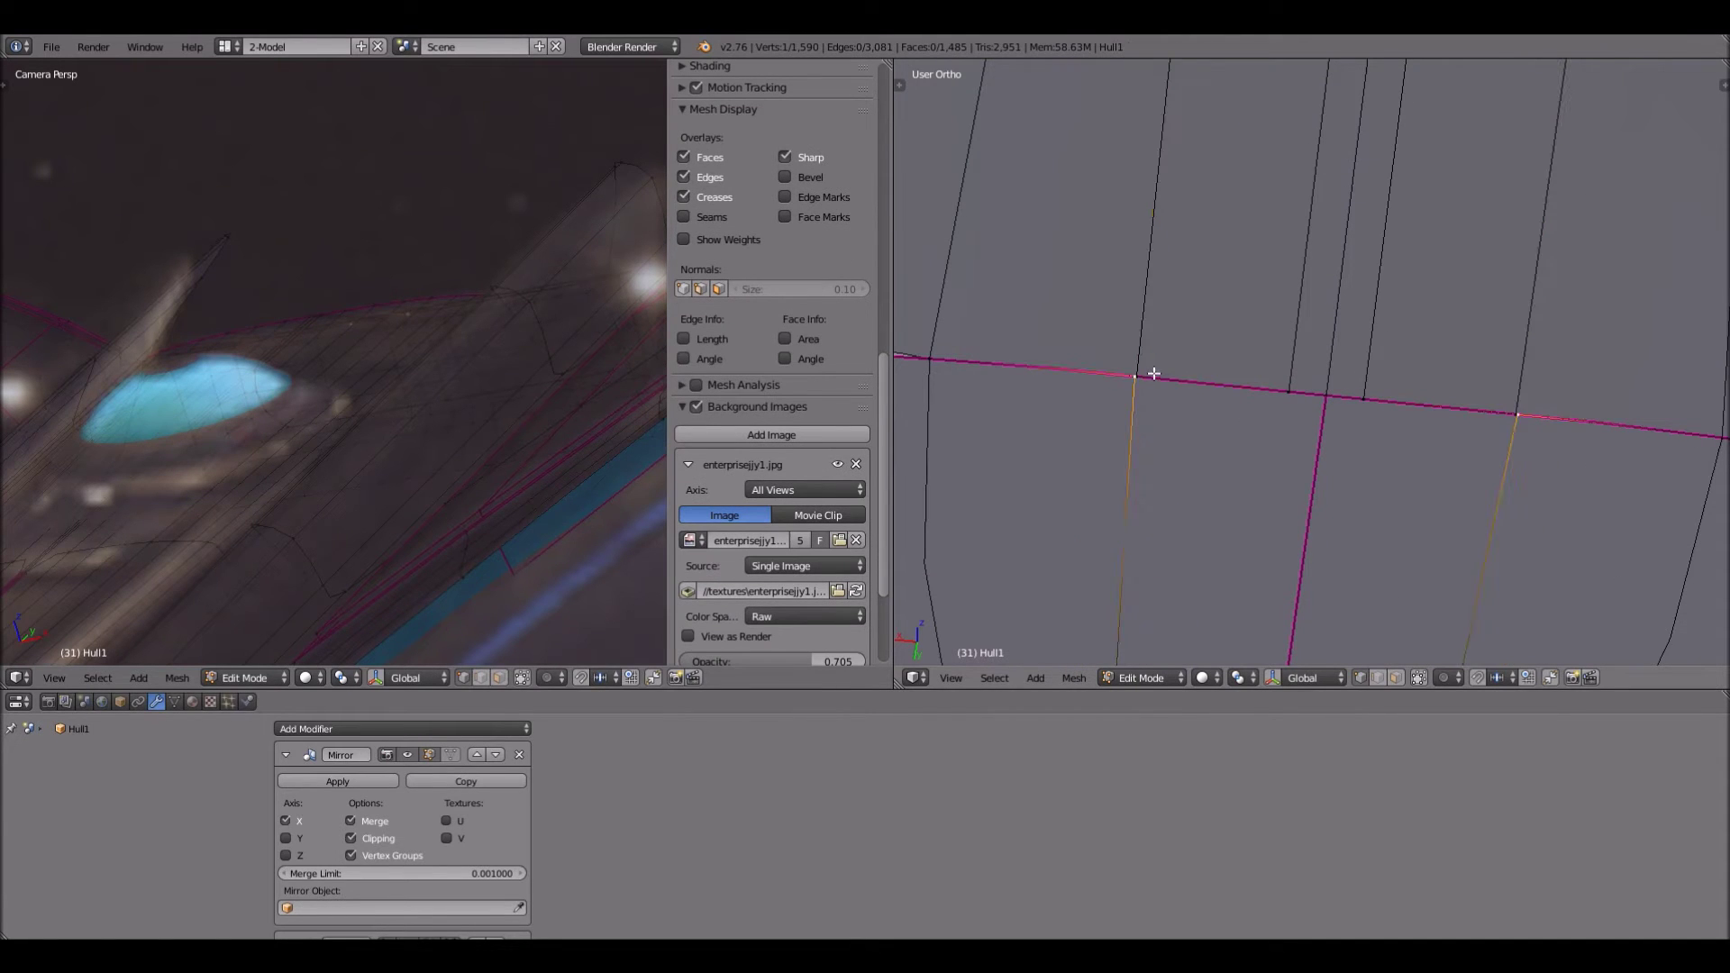
pyautogui.keyDown('shift'); pyautogui.rightClick(1151, 375); pyautogui.keyUp('shift')
pyautogui.hotkey('alt', 'm')
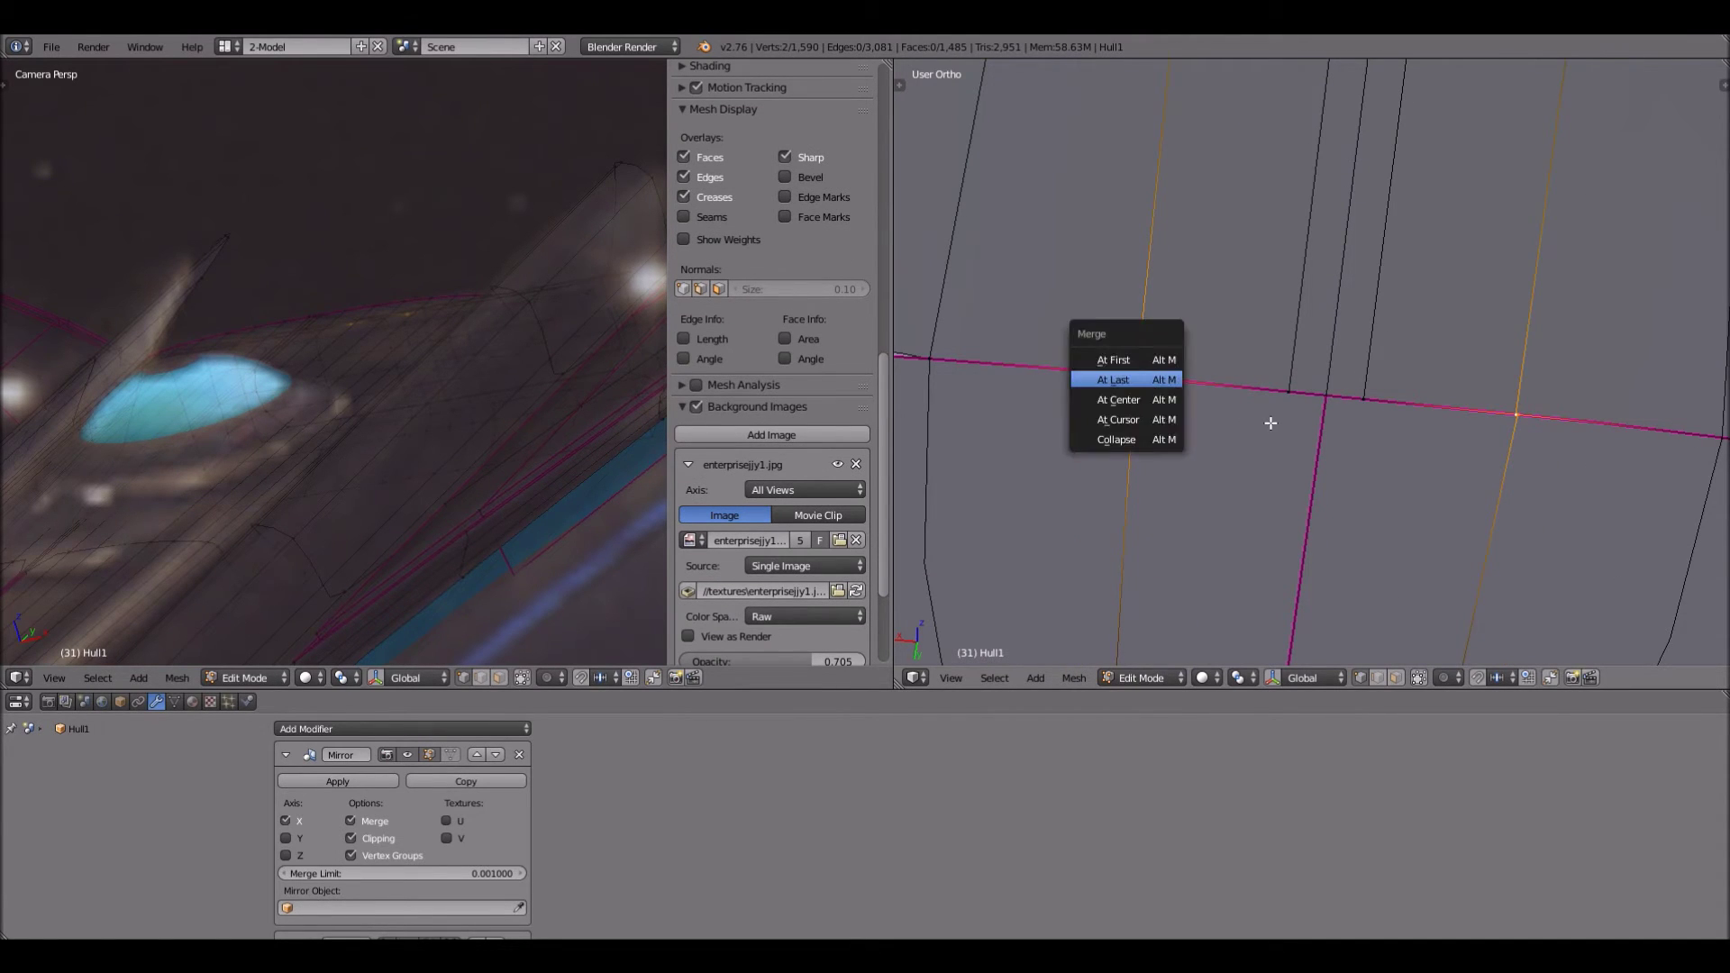
pyautogui.click(1126, 380)
# Cut another edge loop close to the centreline of the strip, aligned with the panel's narrow inner edge
pyautogui.scroll(-4, 1271, 422)
pyautogui.scroll(2, 1271, 422)
pyautogui.hotkey('ctrl', 'r')
pyautogui.doubleClick(1270, 423)
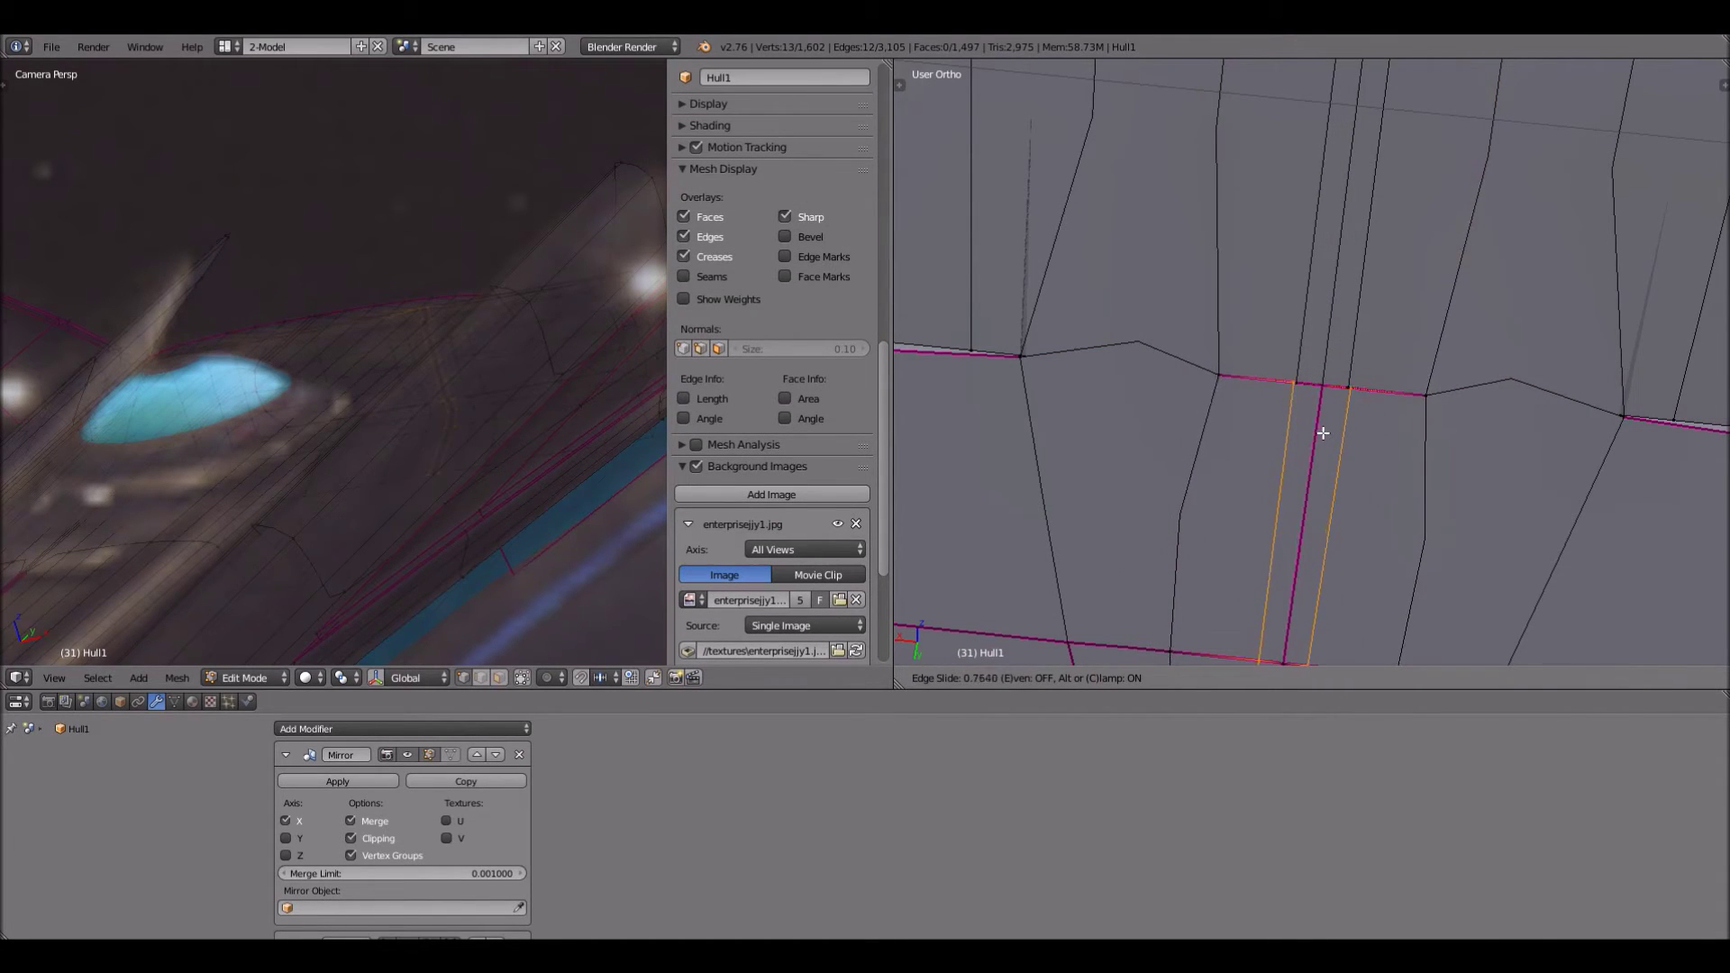
pyautogui.click(1285, 432)
# Merge the vertex pair where the loop nearest the centreline meets the panel, using At Last
pyautogui.scroll(4, 1280, 433)
pyautogui.rightClick(1279, 432)
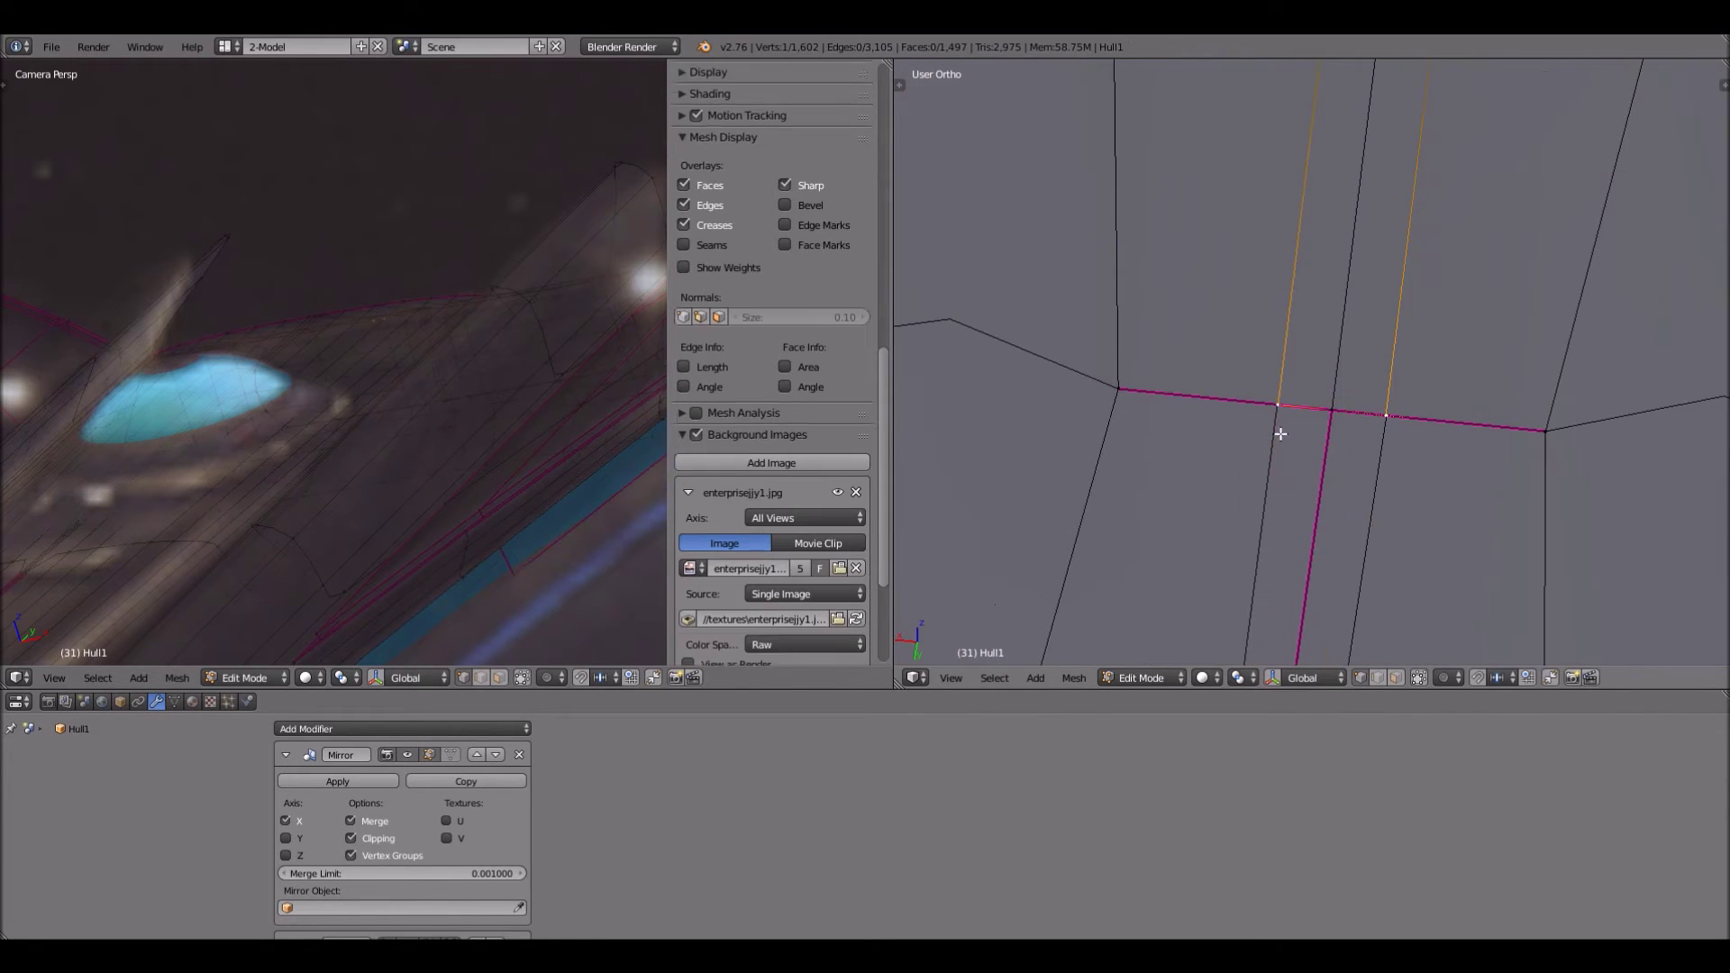
pyautogui.keyDown('shift'); pyautogui.rightClick(1275, 419); pyautogui.keyUp('shift')
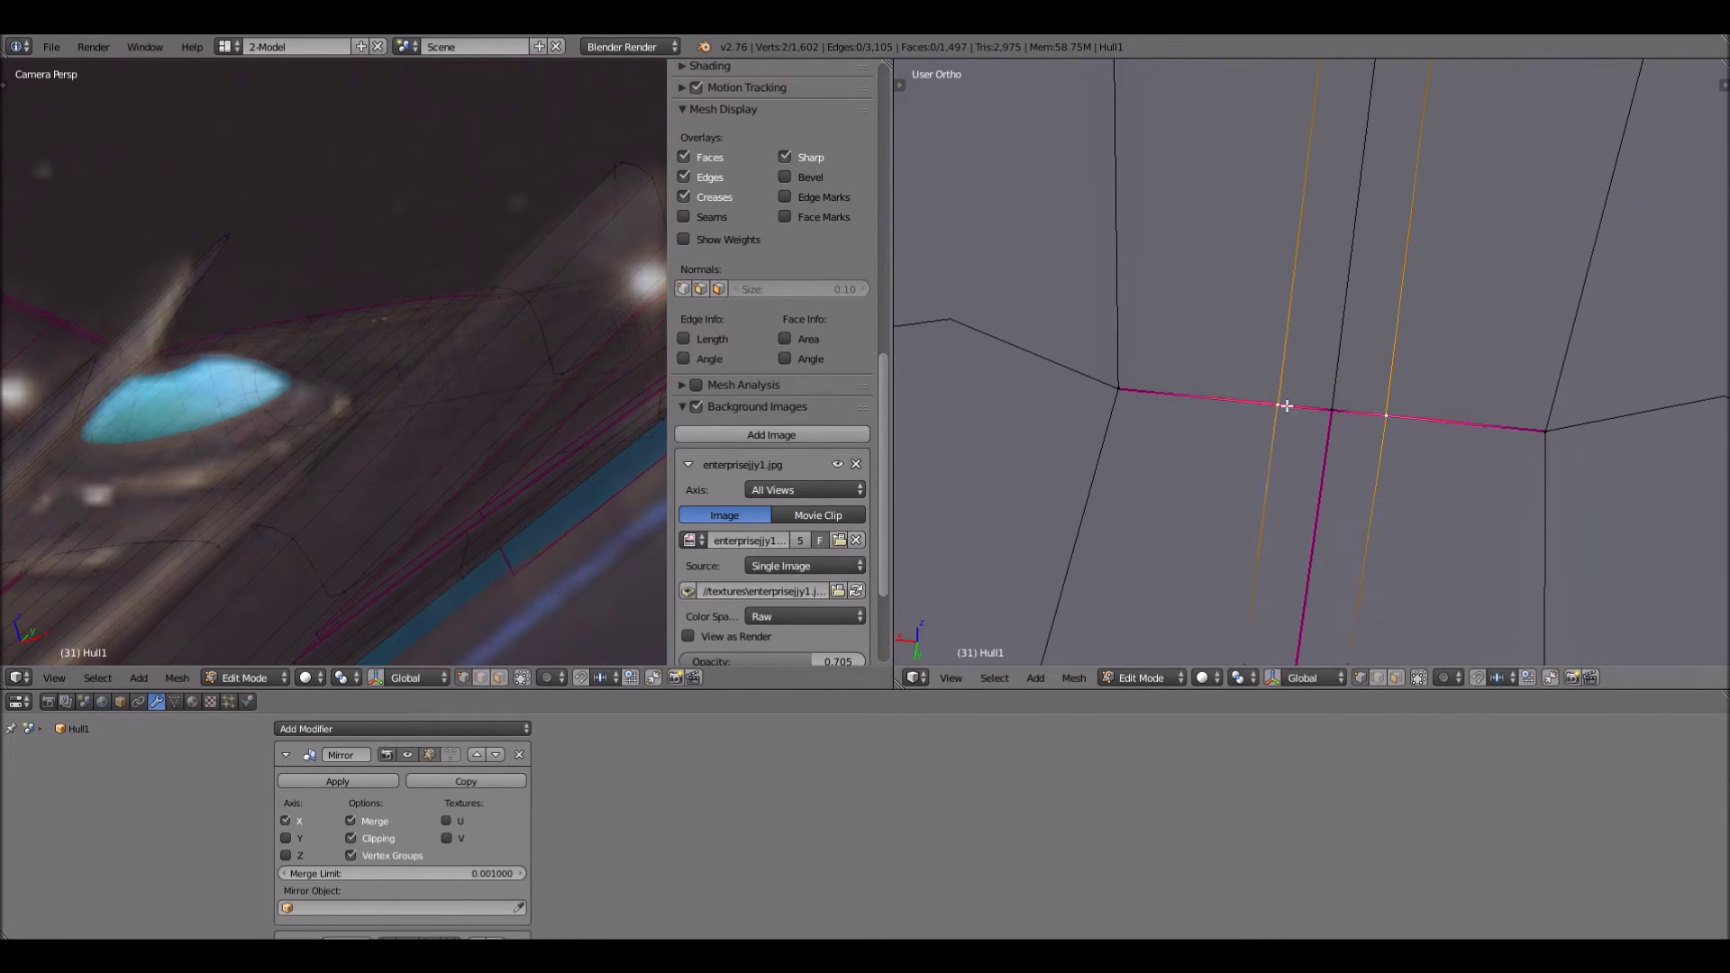
pyautogui.keyDown('shift'); pyautogui.rightClick(1295, 400); pyautogui.keyUp('shift')
pyautogui.keyDown('shift'); pyautogui.rightClick(1279, 405); pyautogui.keyUp('shift')
pyautogui.hotkey('alt', 'm')
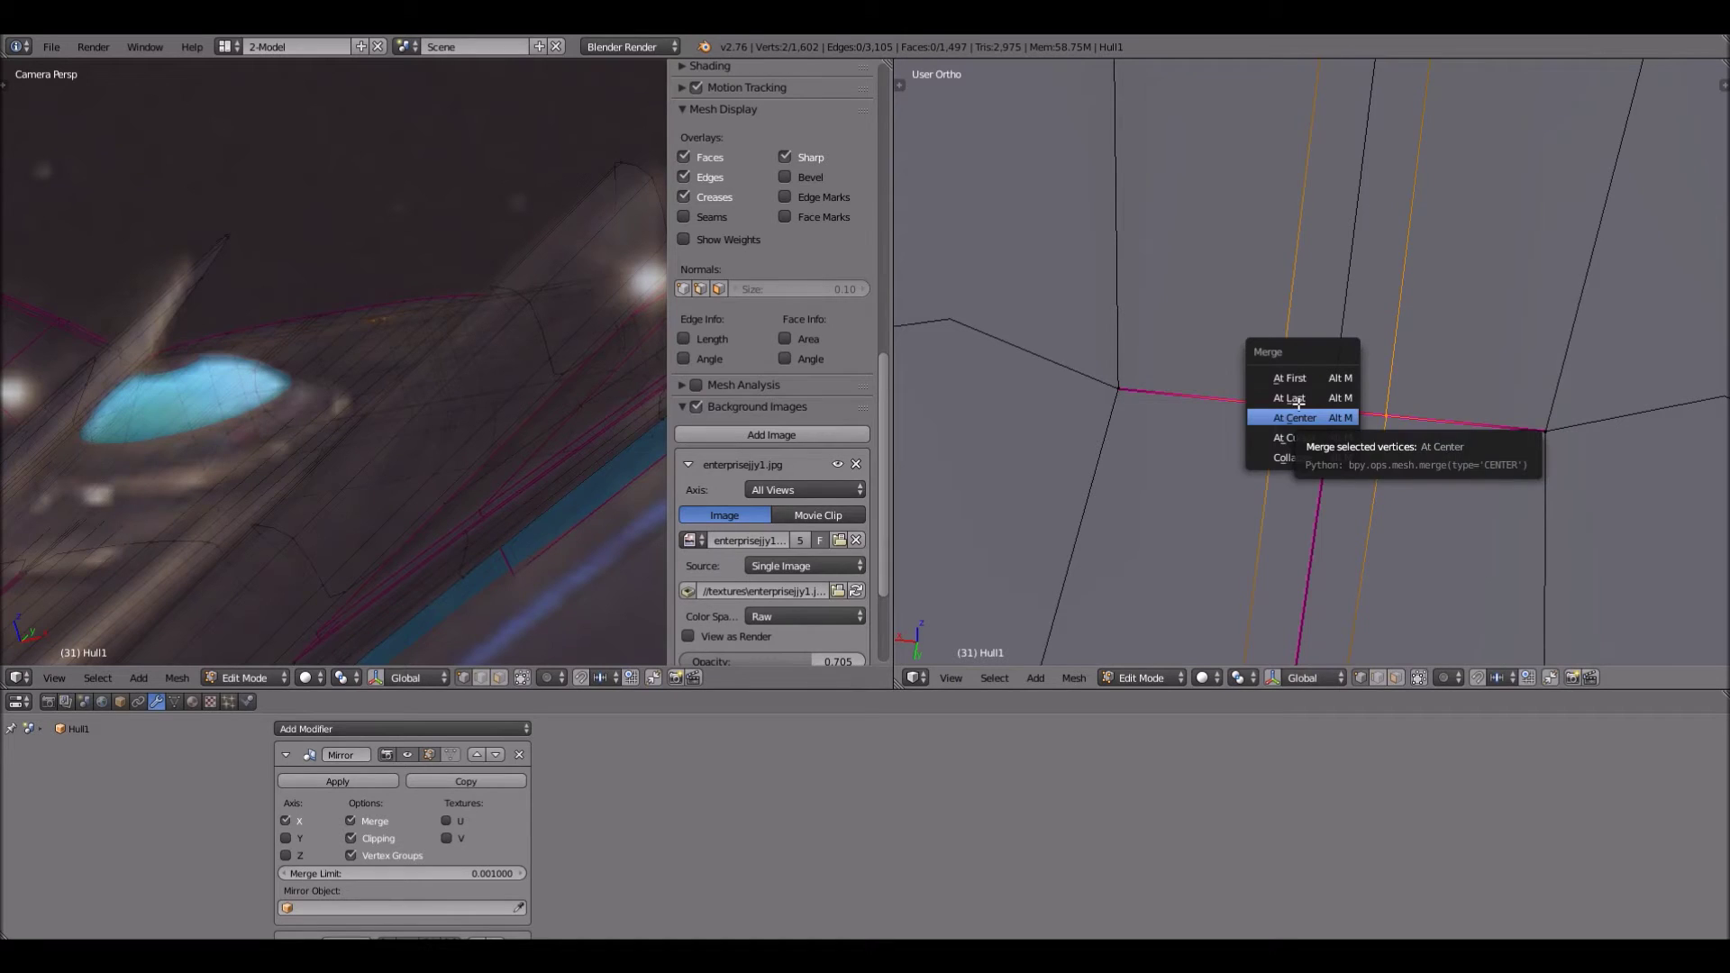
pyautogui.click(1281, 404)
# Move the vertex at the inner end of the open gap slightly along the seam between strip and panel
pyautogui.scroll(-5, 1262, 402)
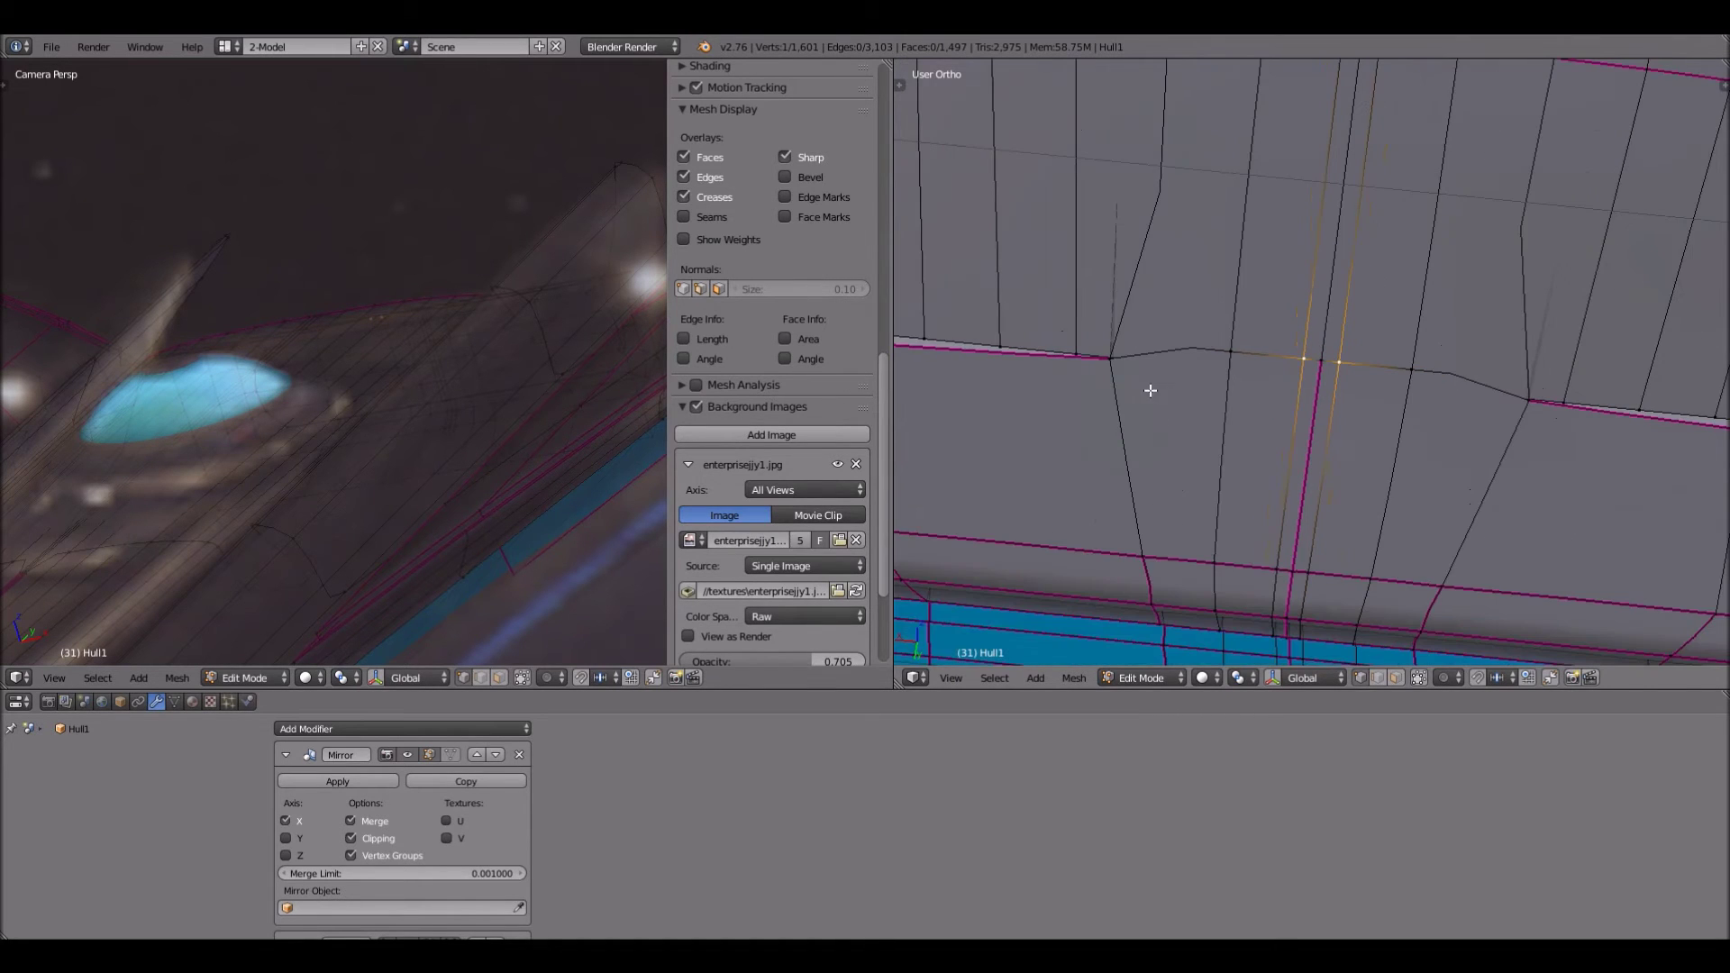
pyautogui.scroll(3, 1195, 430)
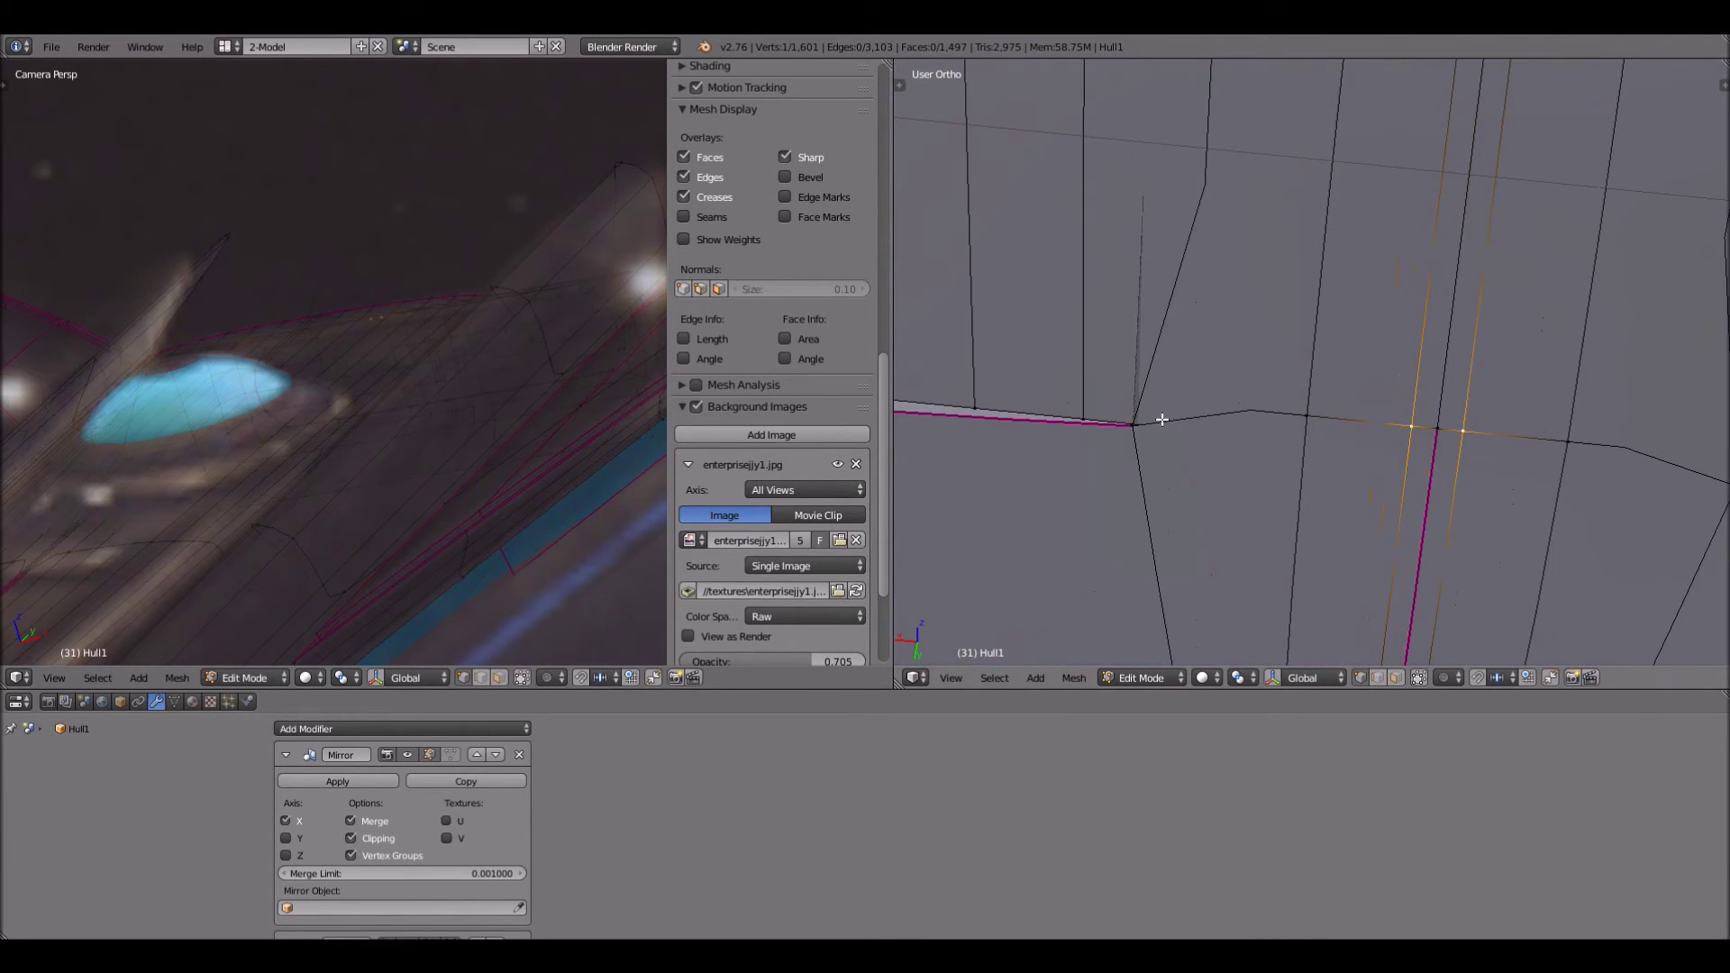
pyautogui.rightClick(1154, 414)
pyautogui.press('g')
pyautogui.click(1193, 415)
pyautogui.scroll(-3, 1193, 415)
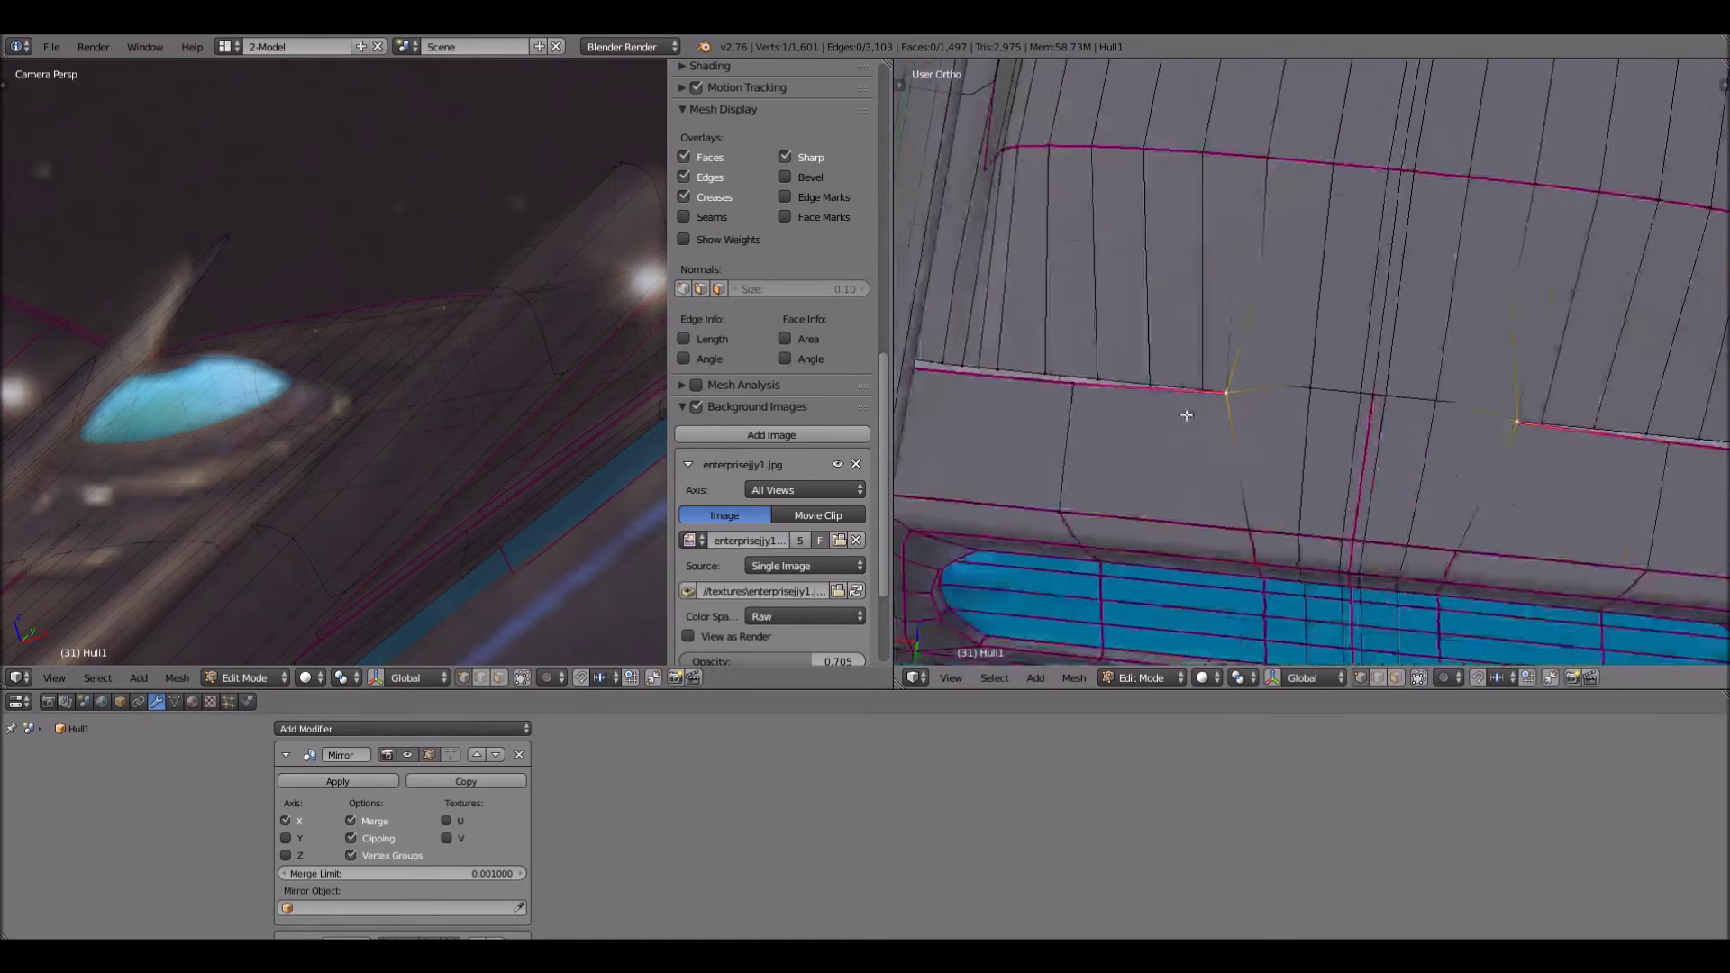
# Add an edge loop across the strip just outside the closed part of the gap, sliding it near the first unmatched panel edge
pyautogui.scroll(-2, 1171, 451)
pyautogui.click(950, 677)
pyautogui.click(970, 594)
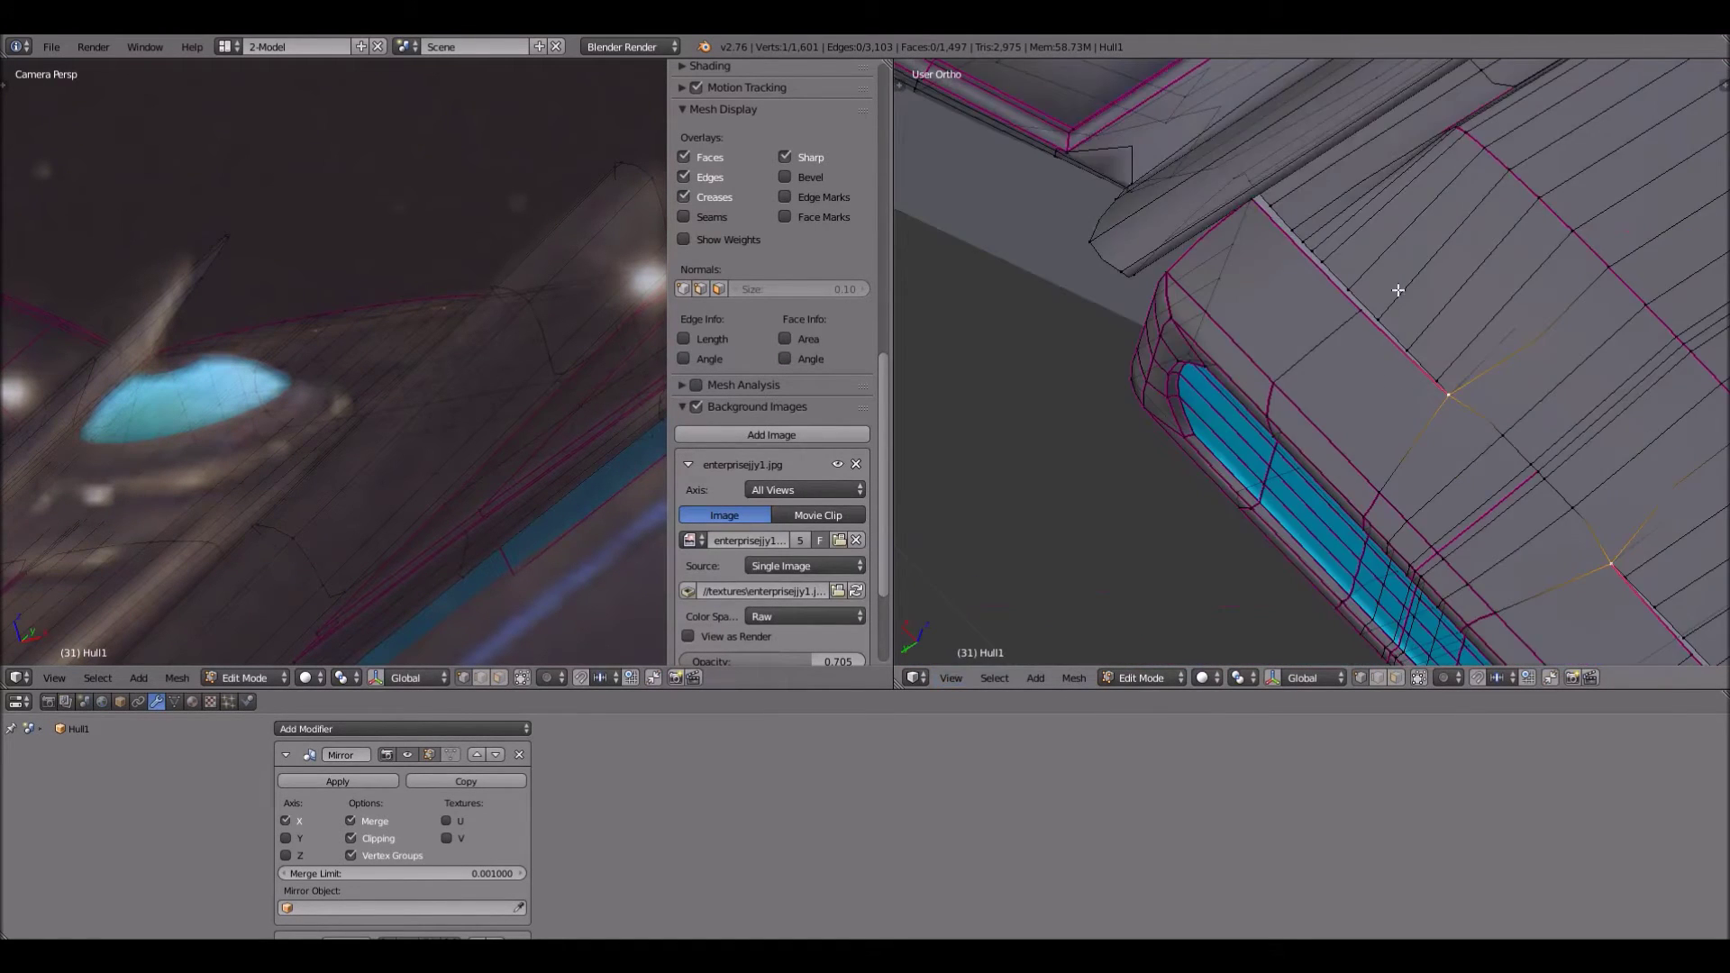
pyautogui.scroll(9, 1362, 314)
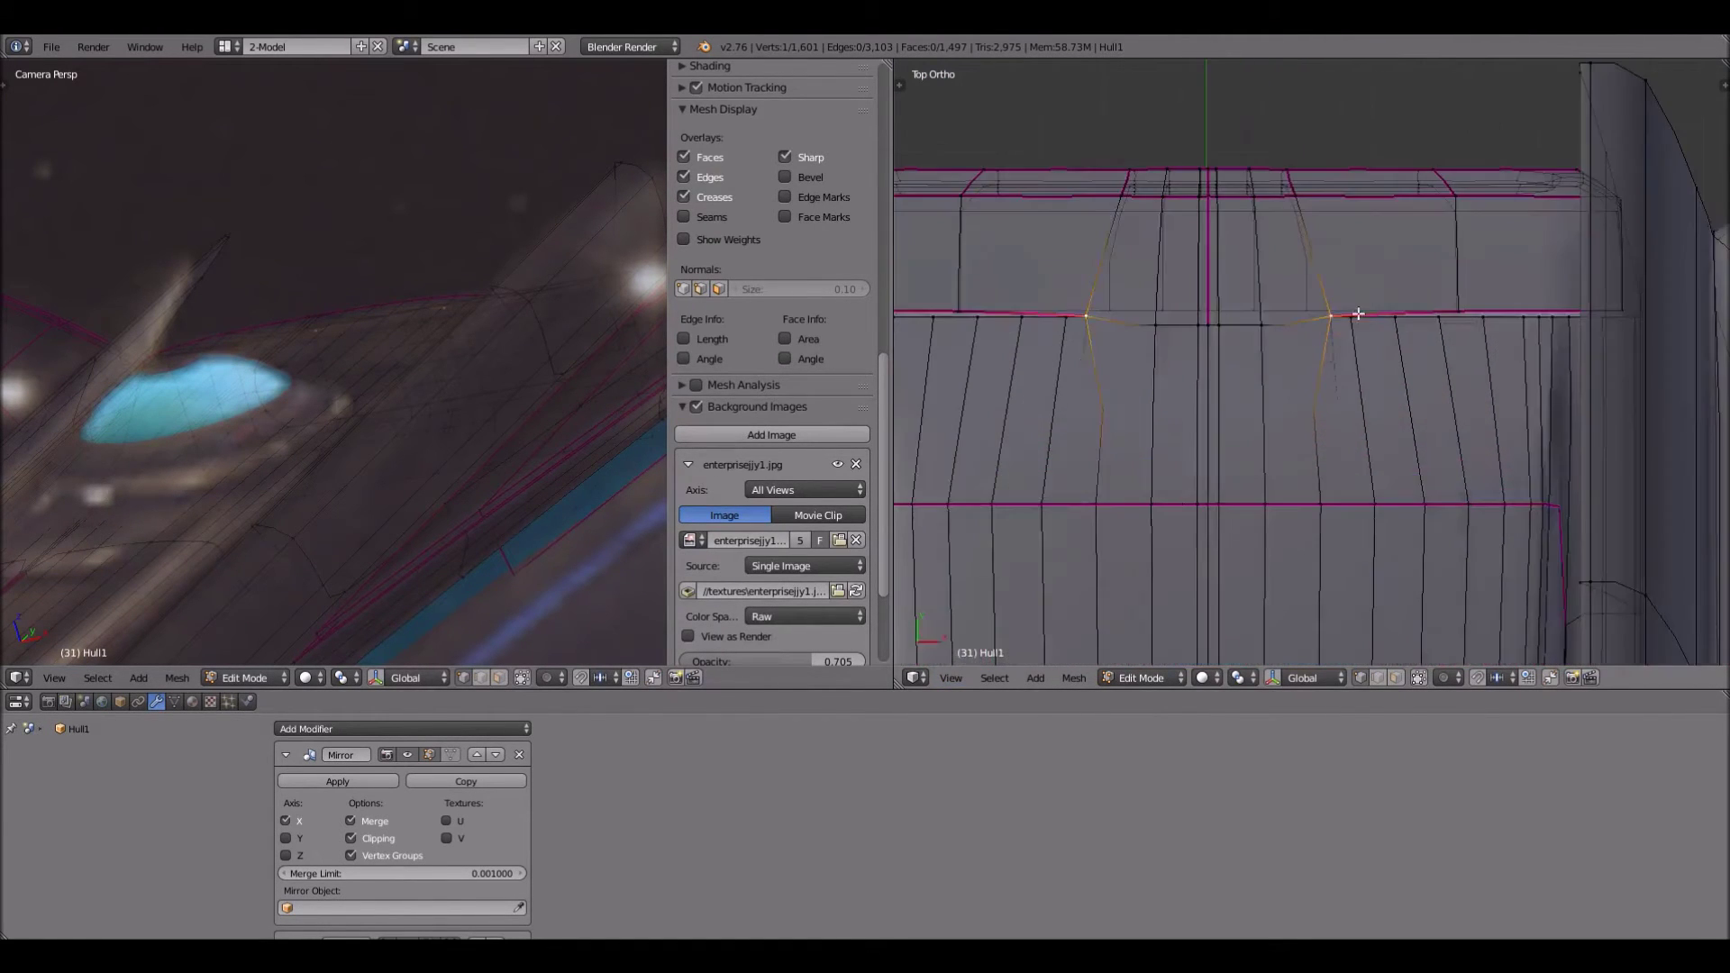
pyautogui.scroll(2, 1311, 348)
pyautogui.hotkey('ctrl', 'r')
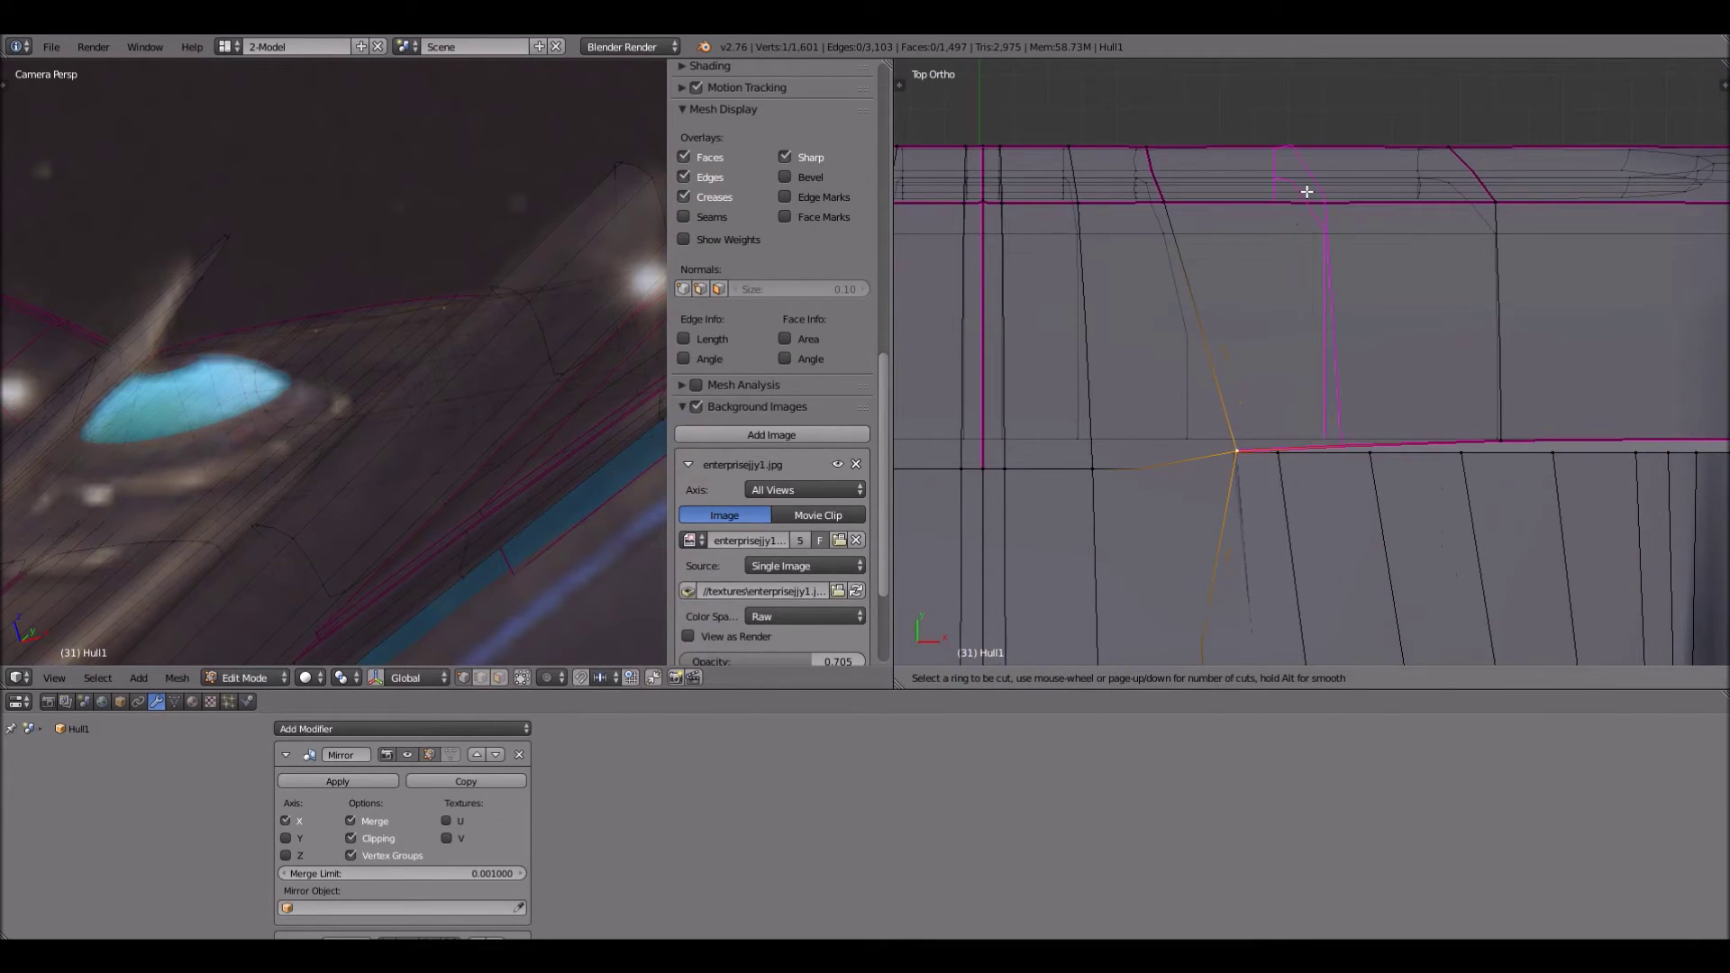
pyautogui.click(1307, 192)
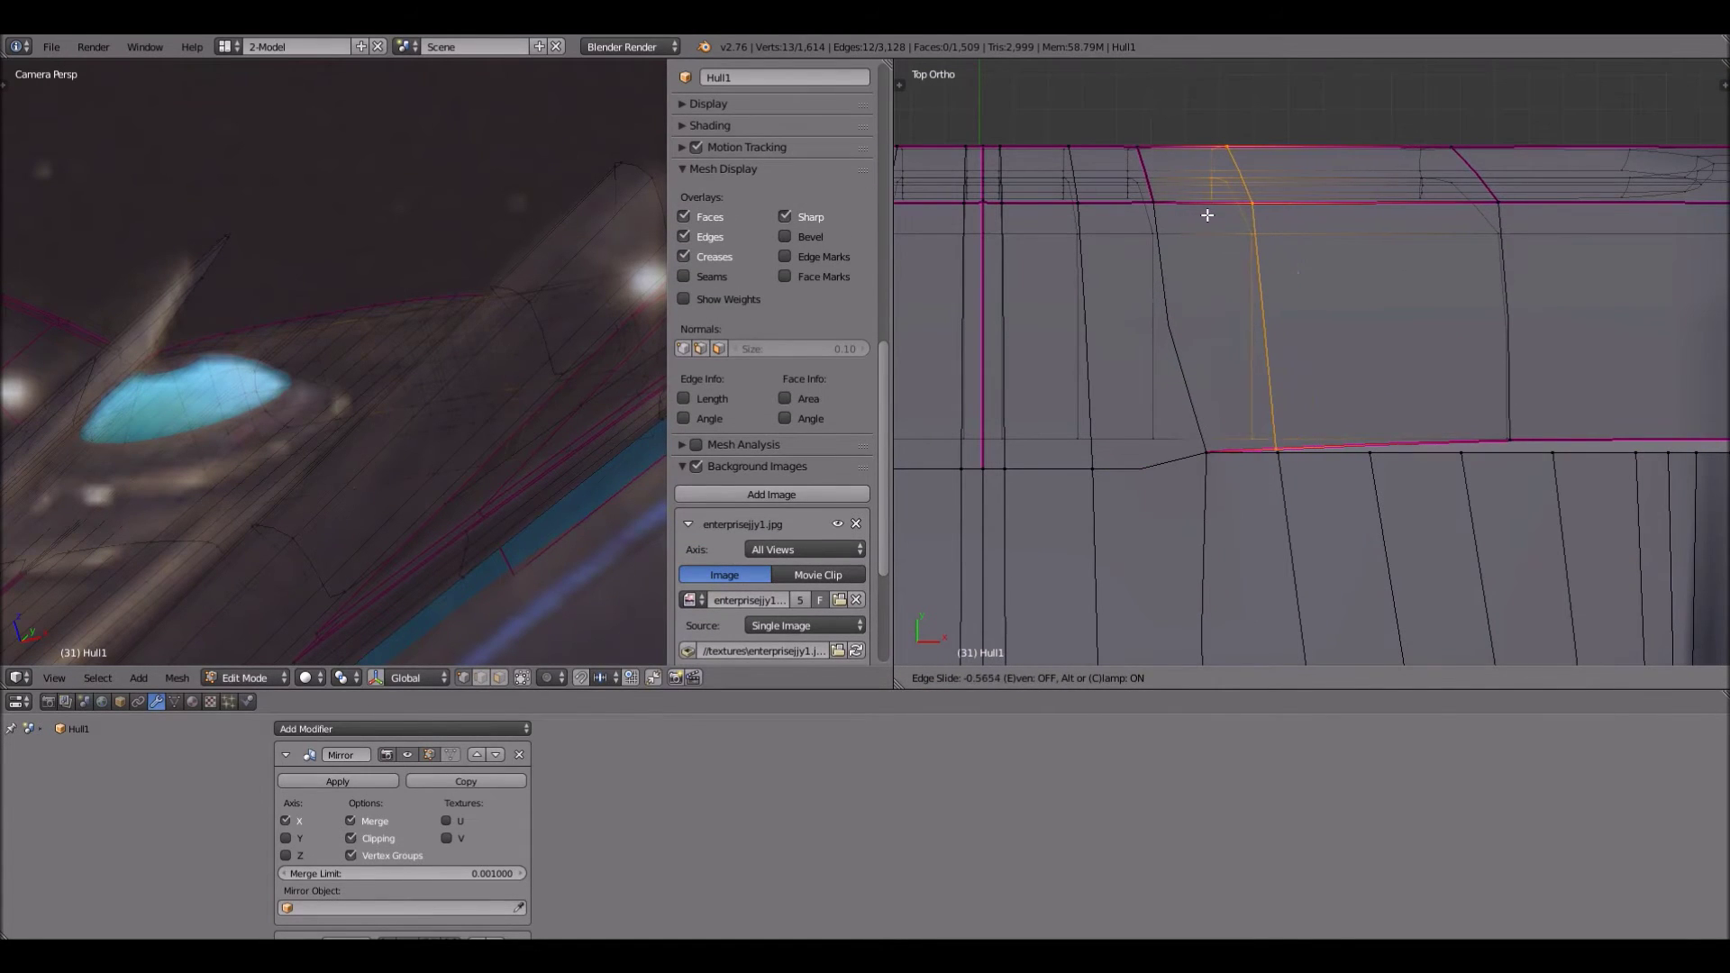
pyautogui.click(1395, 223)
# Add two more edge loops farther out on the strip, spaced to match the next panel edges
pyautogui.hotkey('ctrl', 'r')
pyautogui.click(1394, 222)
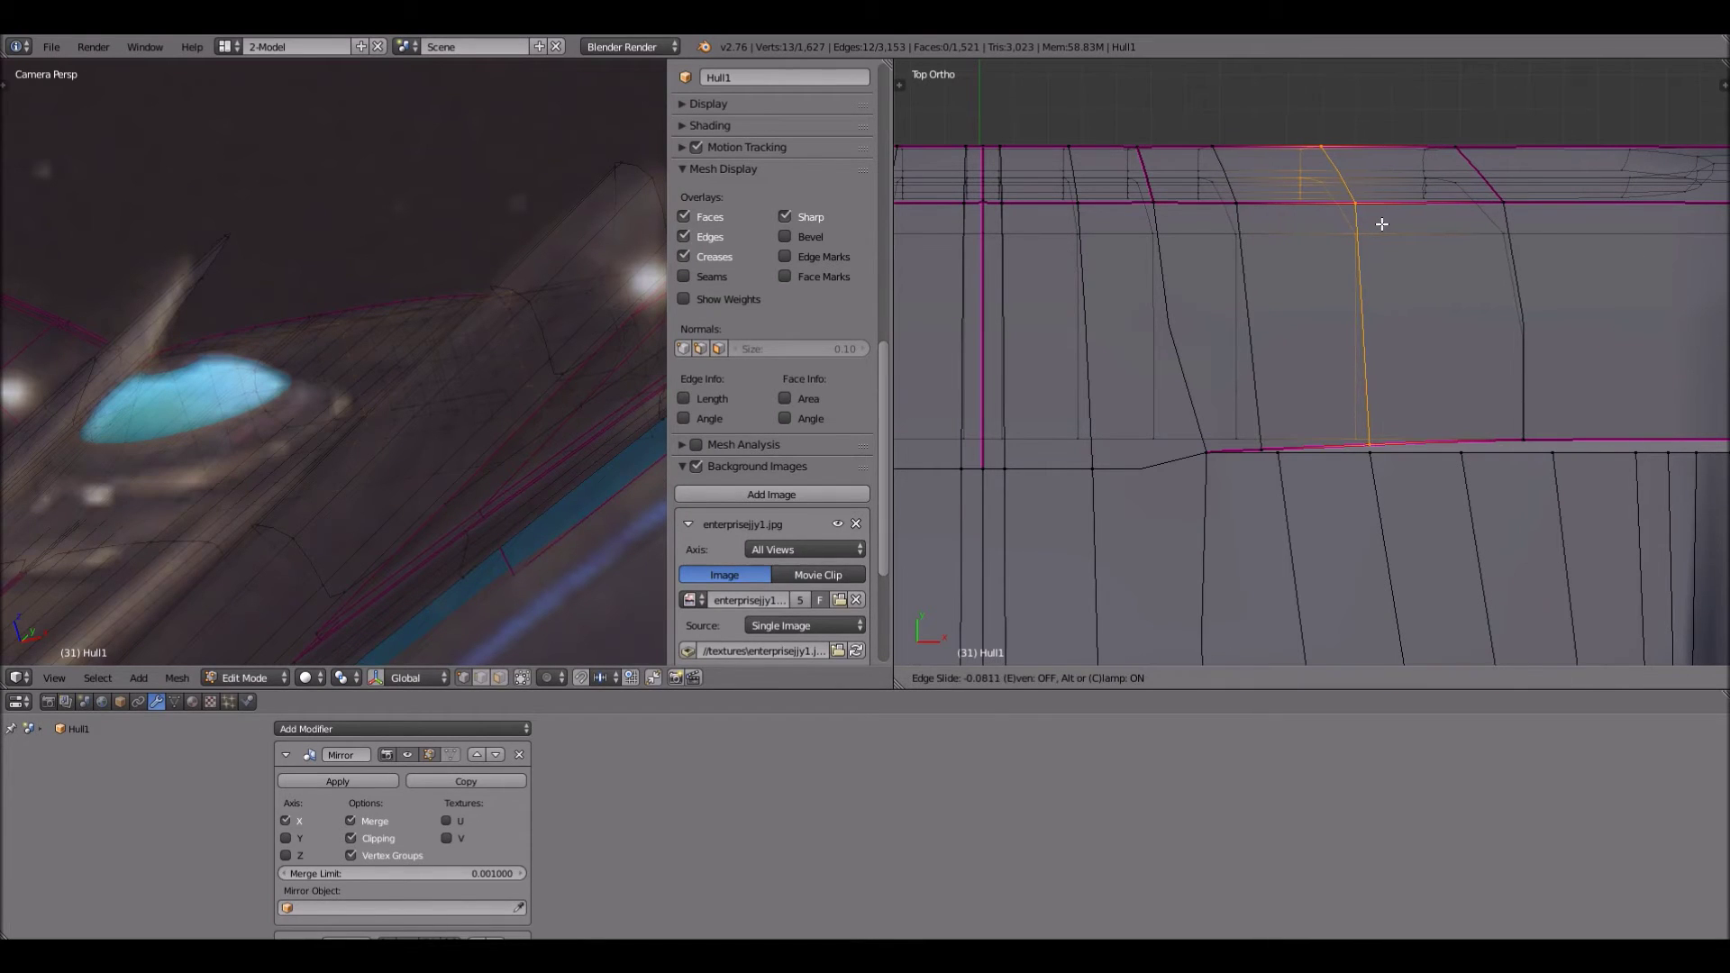
pyautogui.click(1390, 223)
pyautogui.hotkey('ctrl', 'r')
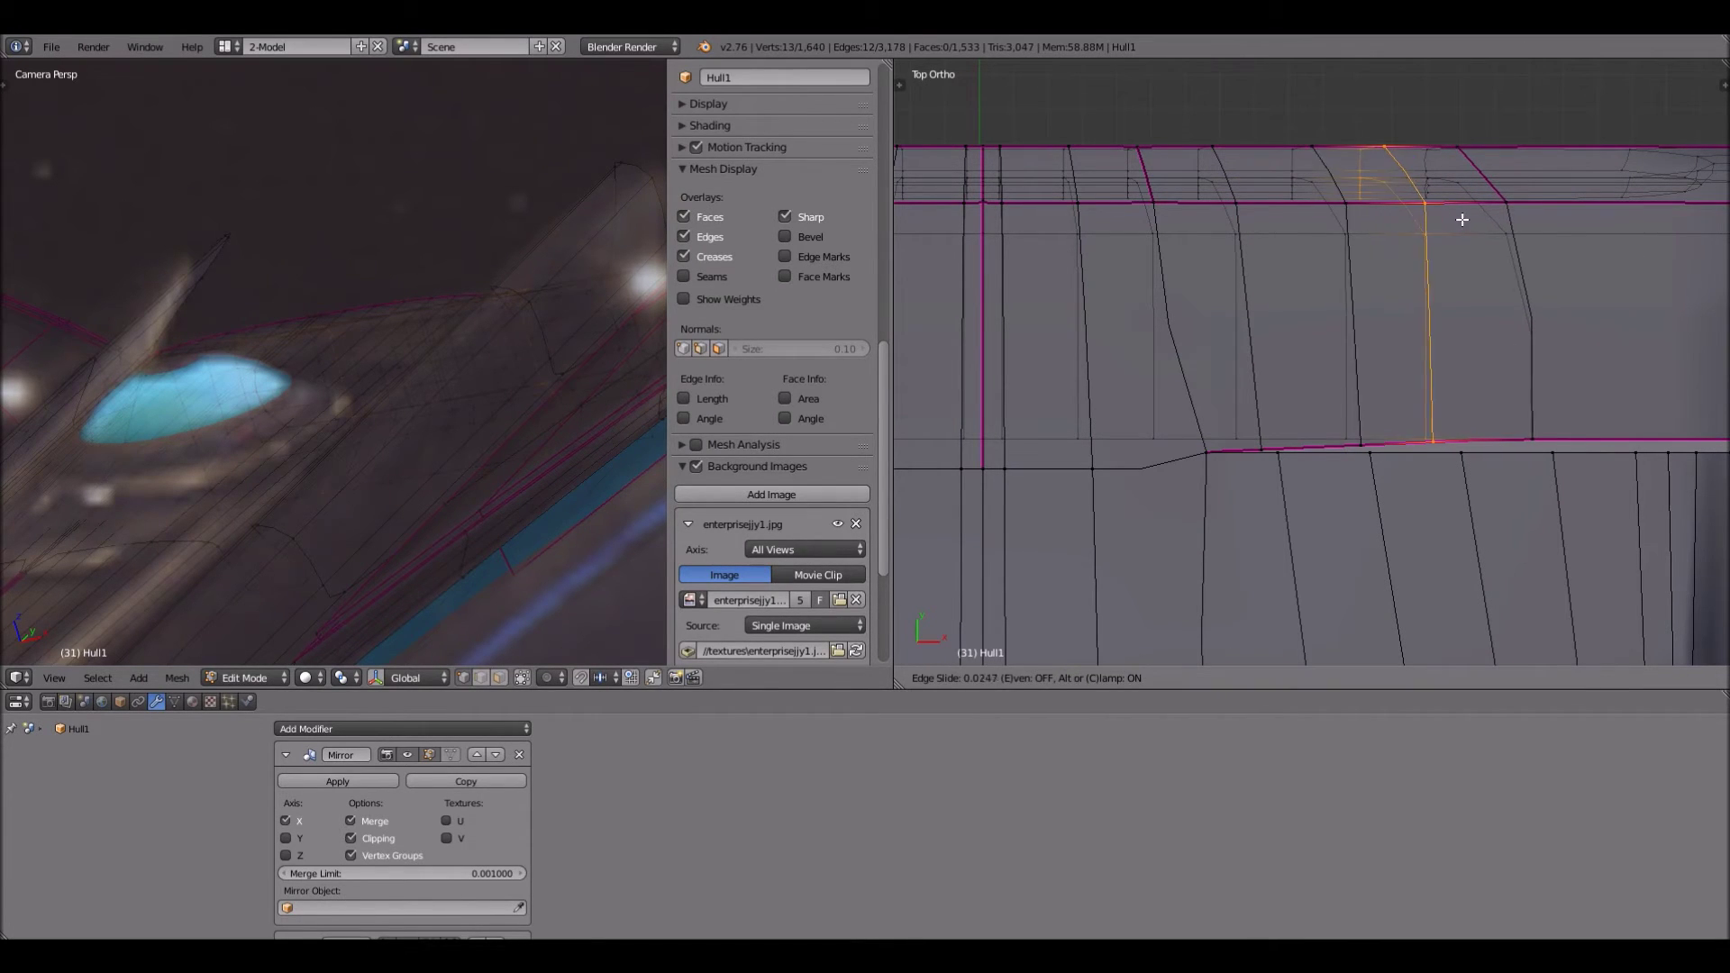
pyautogui.click(1383, 486)
# Select the innermost of the three added edge loops and edge-slide it into line with the panel vertex below it
pyautogui.moveTo(1381, 489); pyautogui.dragTo(1019, 643, button='middle')
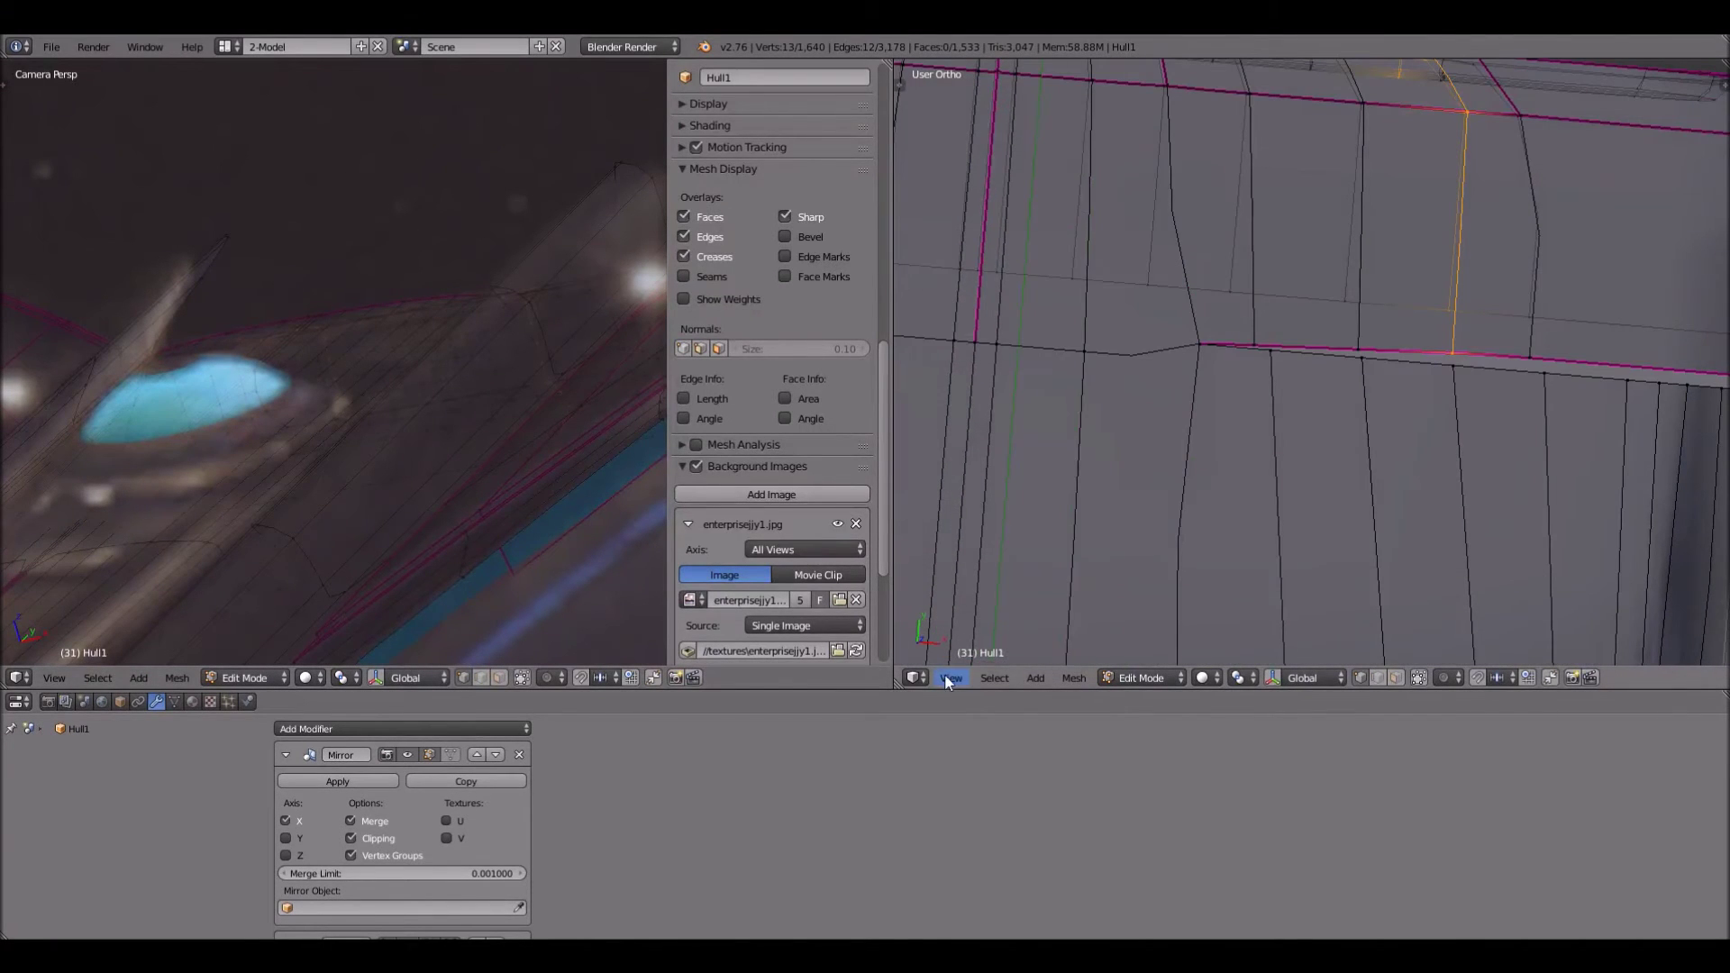
pyautogui.click(946, 677)
pyautogui.press('Escape')
pyautogui.press('KP_7')
pyautogui.rightClick(1262, 436)
pyautogui.keyDown('shift'); pyautogui.rightClick(1252, 211); pyautogui.keyUp('shift')
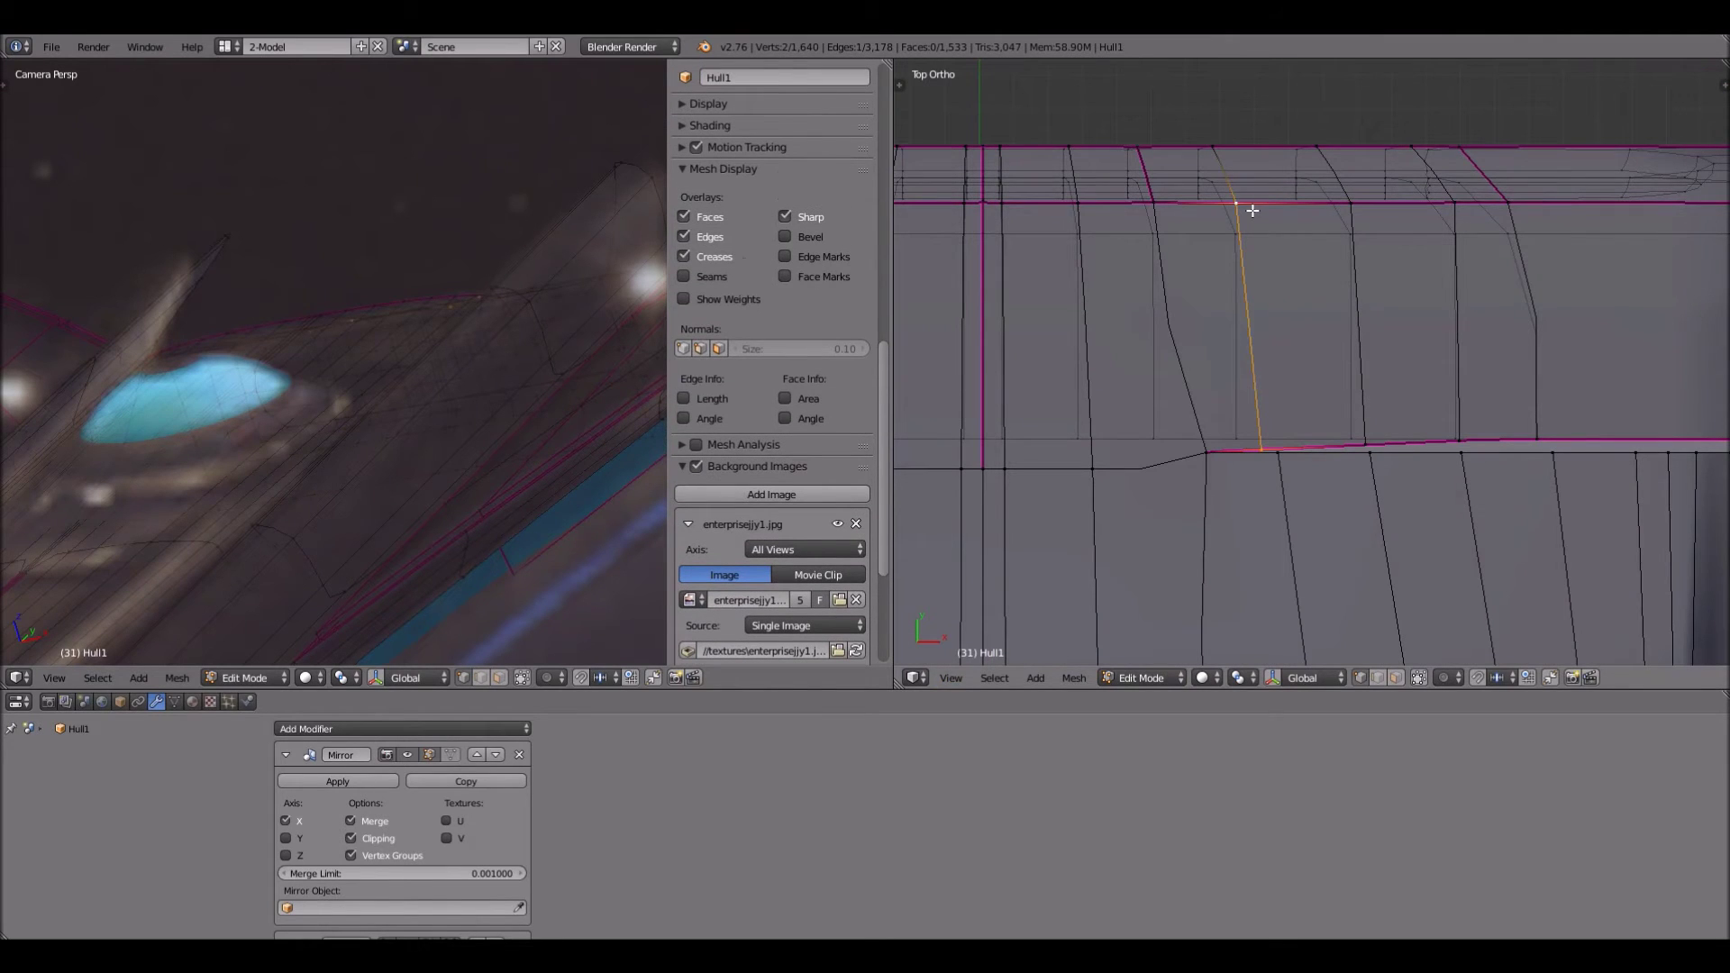
pyautogui.hotkey('ctrl', 'e')
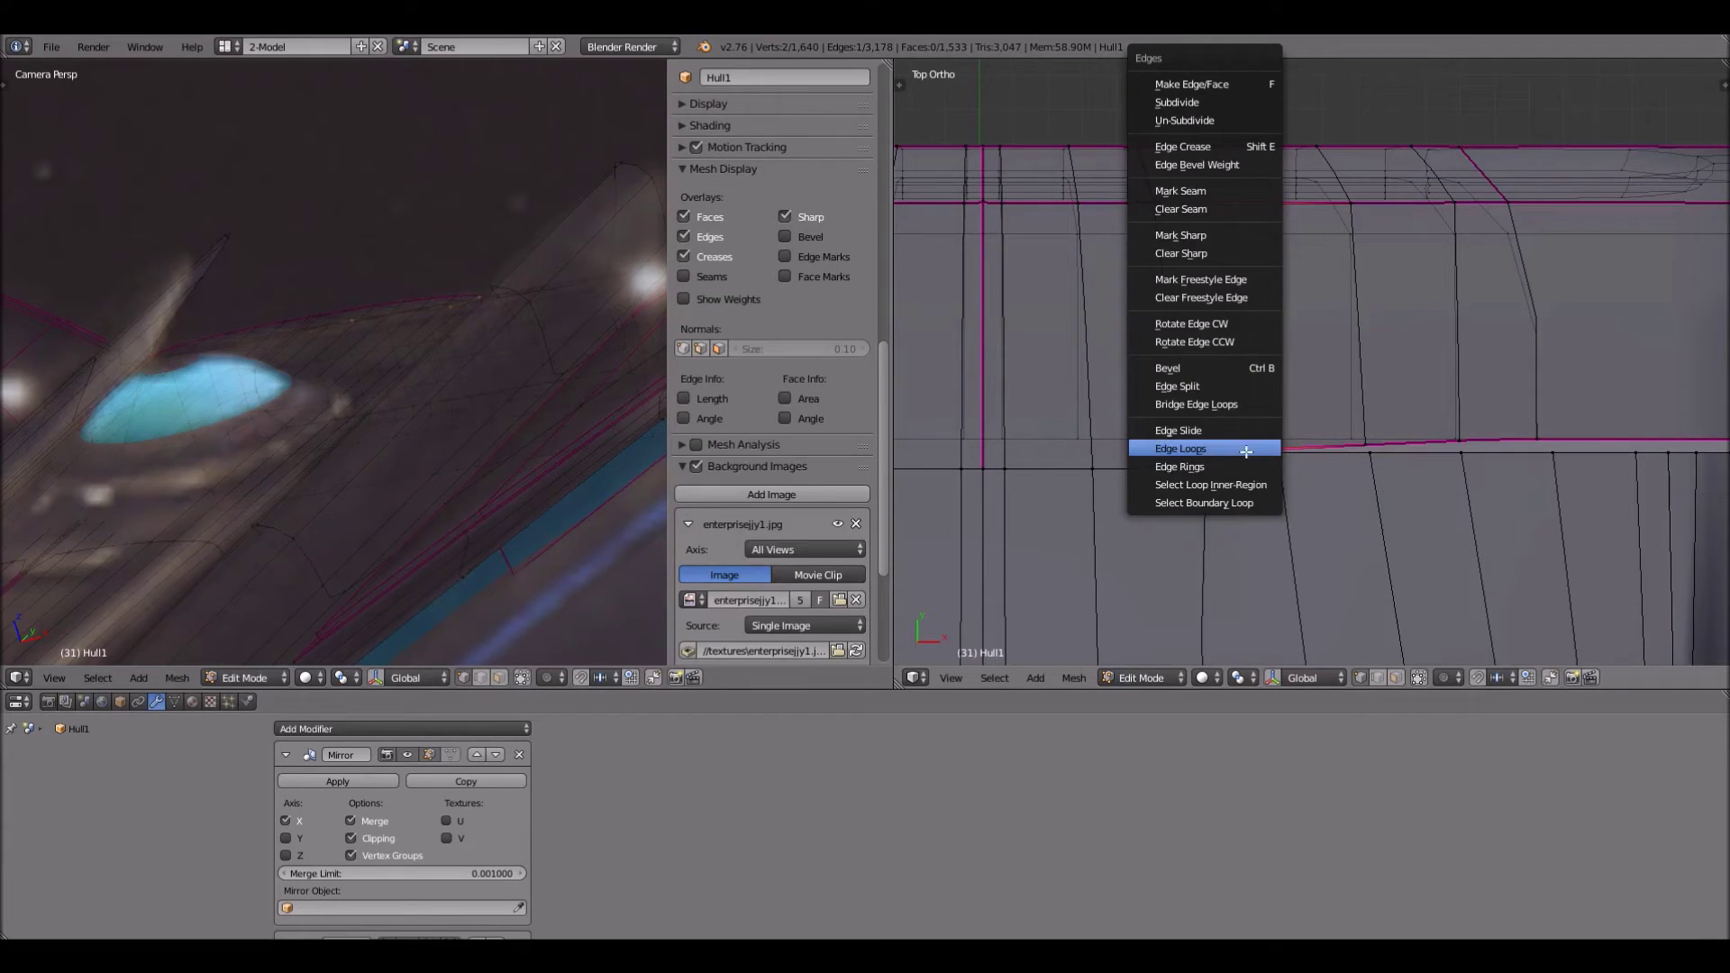
pyautogui.click(1279, 454)
pyautogui.hotkey('ctrl', 'e')
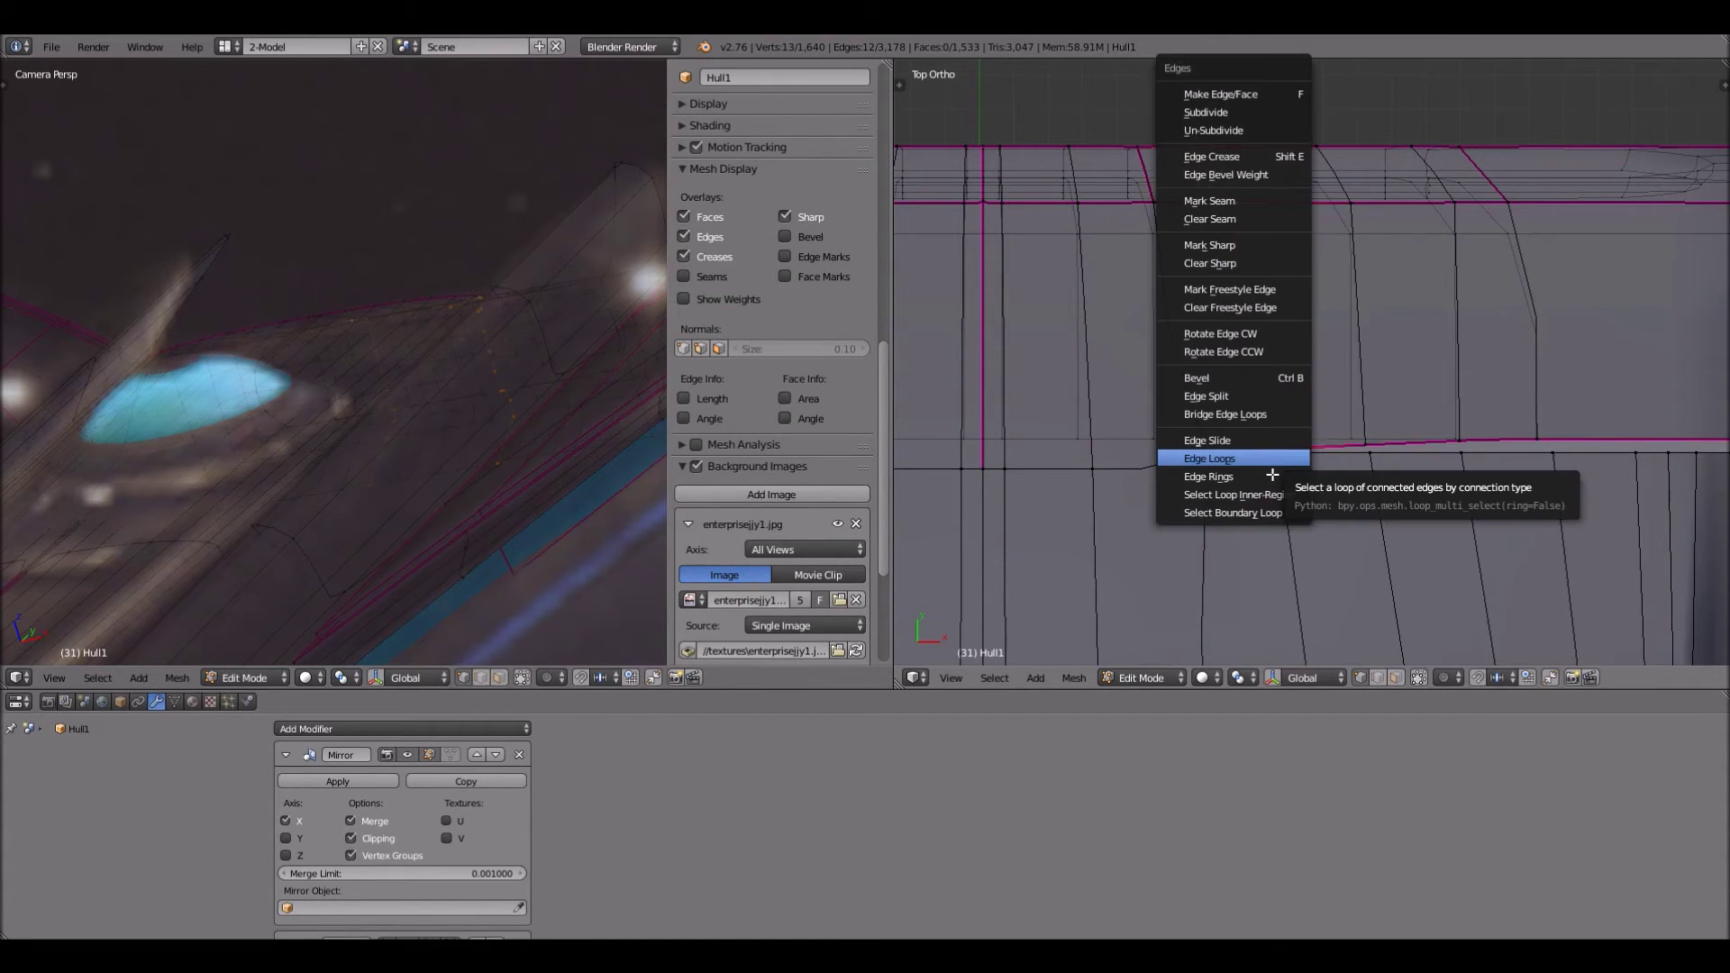
pyautogui.click(1278, 445)
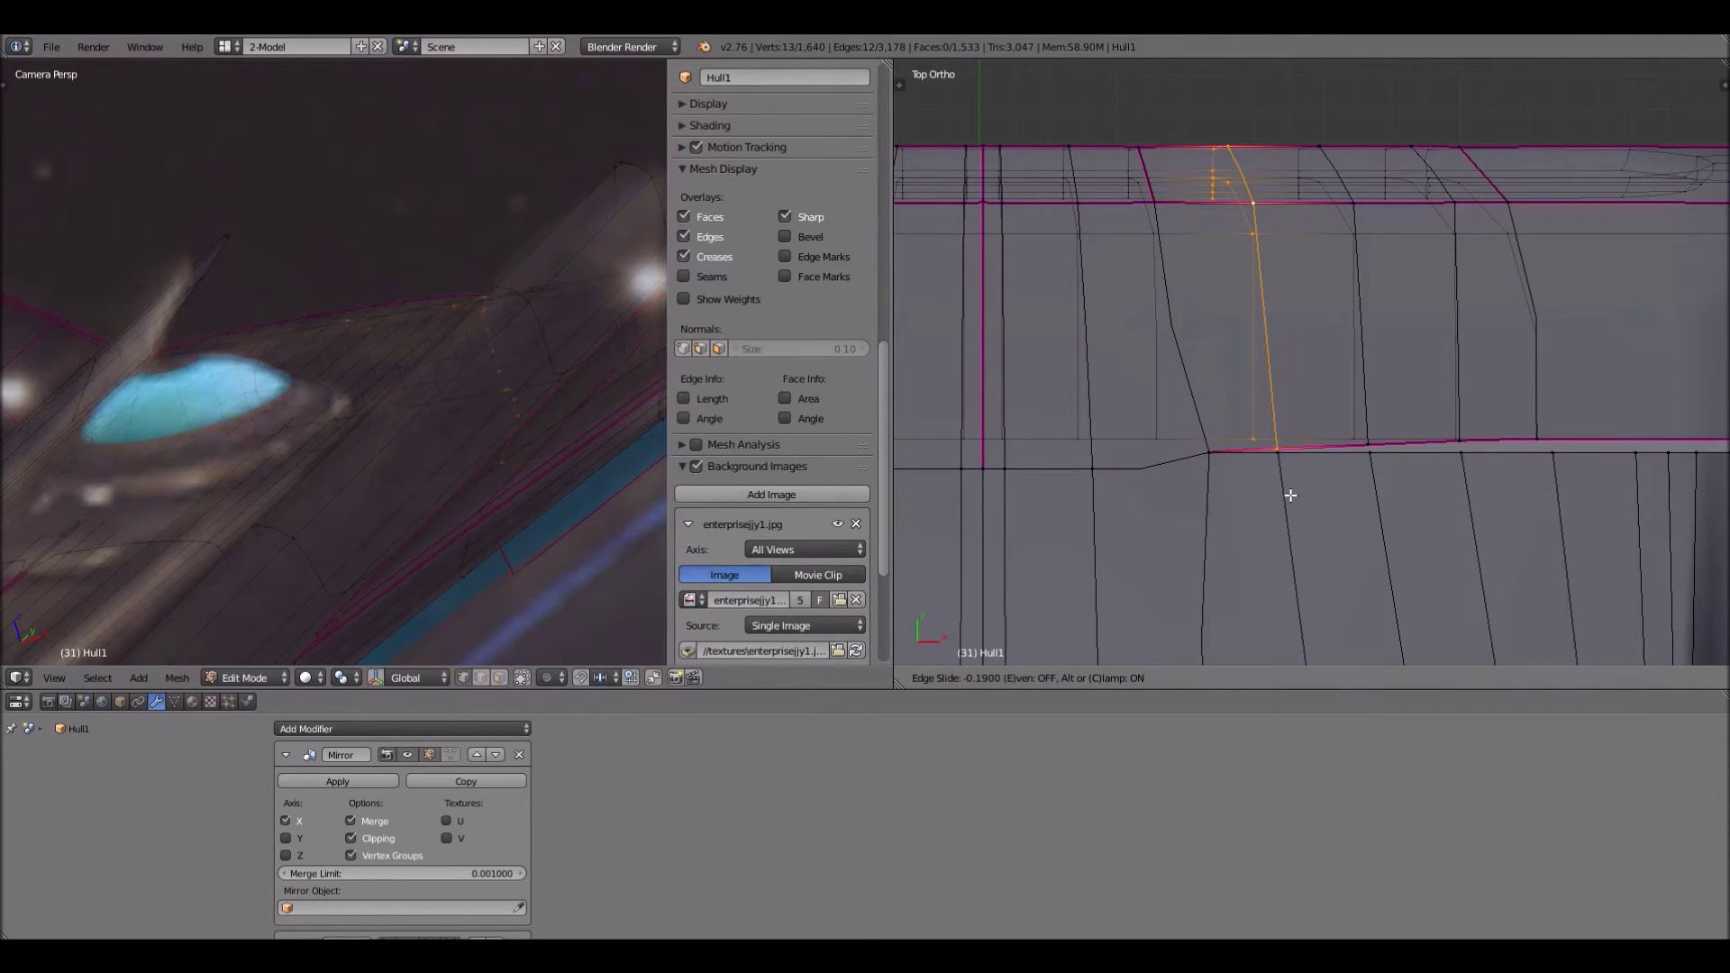
pyautogui.click(1284, 492)
# Merge the innermost added loop's seam vertex into the panel vertex directly below it, using At Last
pyautogui.scroll(3, 1280, 494)
pyautogui.scroll(2, 1258, 533)
pyautogui.rightClick(1258, 543)
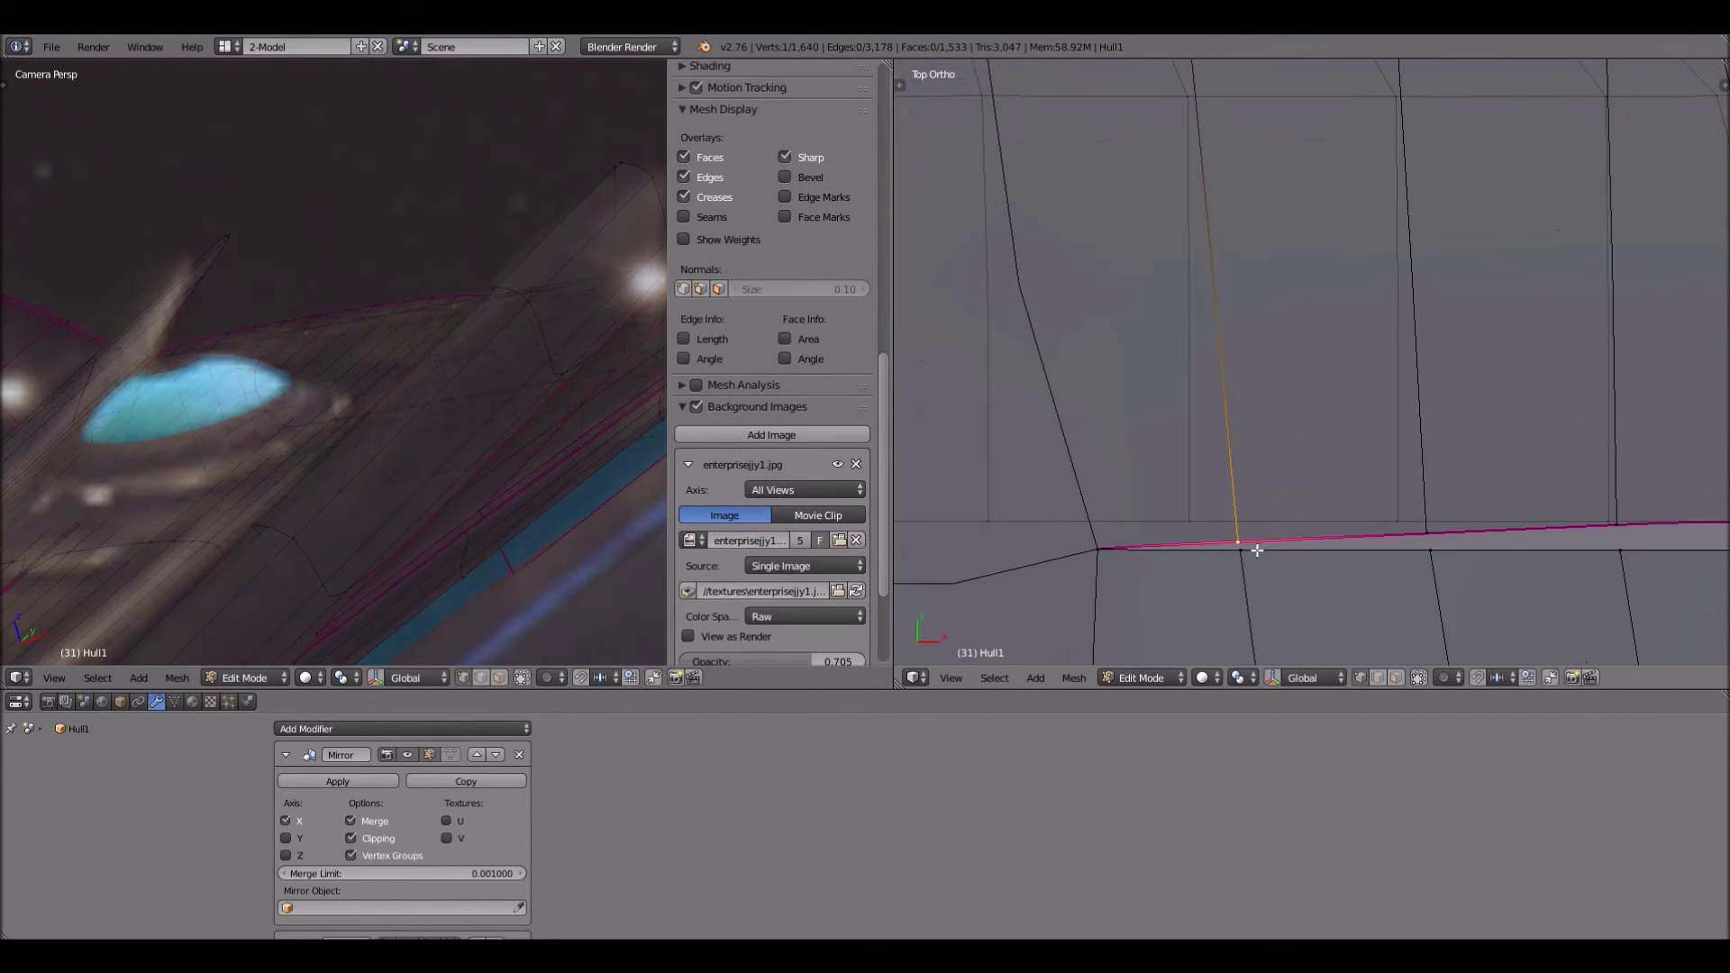
pyautogui.keyDown('shift'); pyautogui.rightClick(1310, 547); pyautogui.keyUp('shift')
pyautogui.hotkey('alt', 'm')
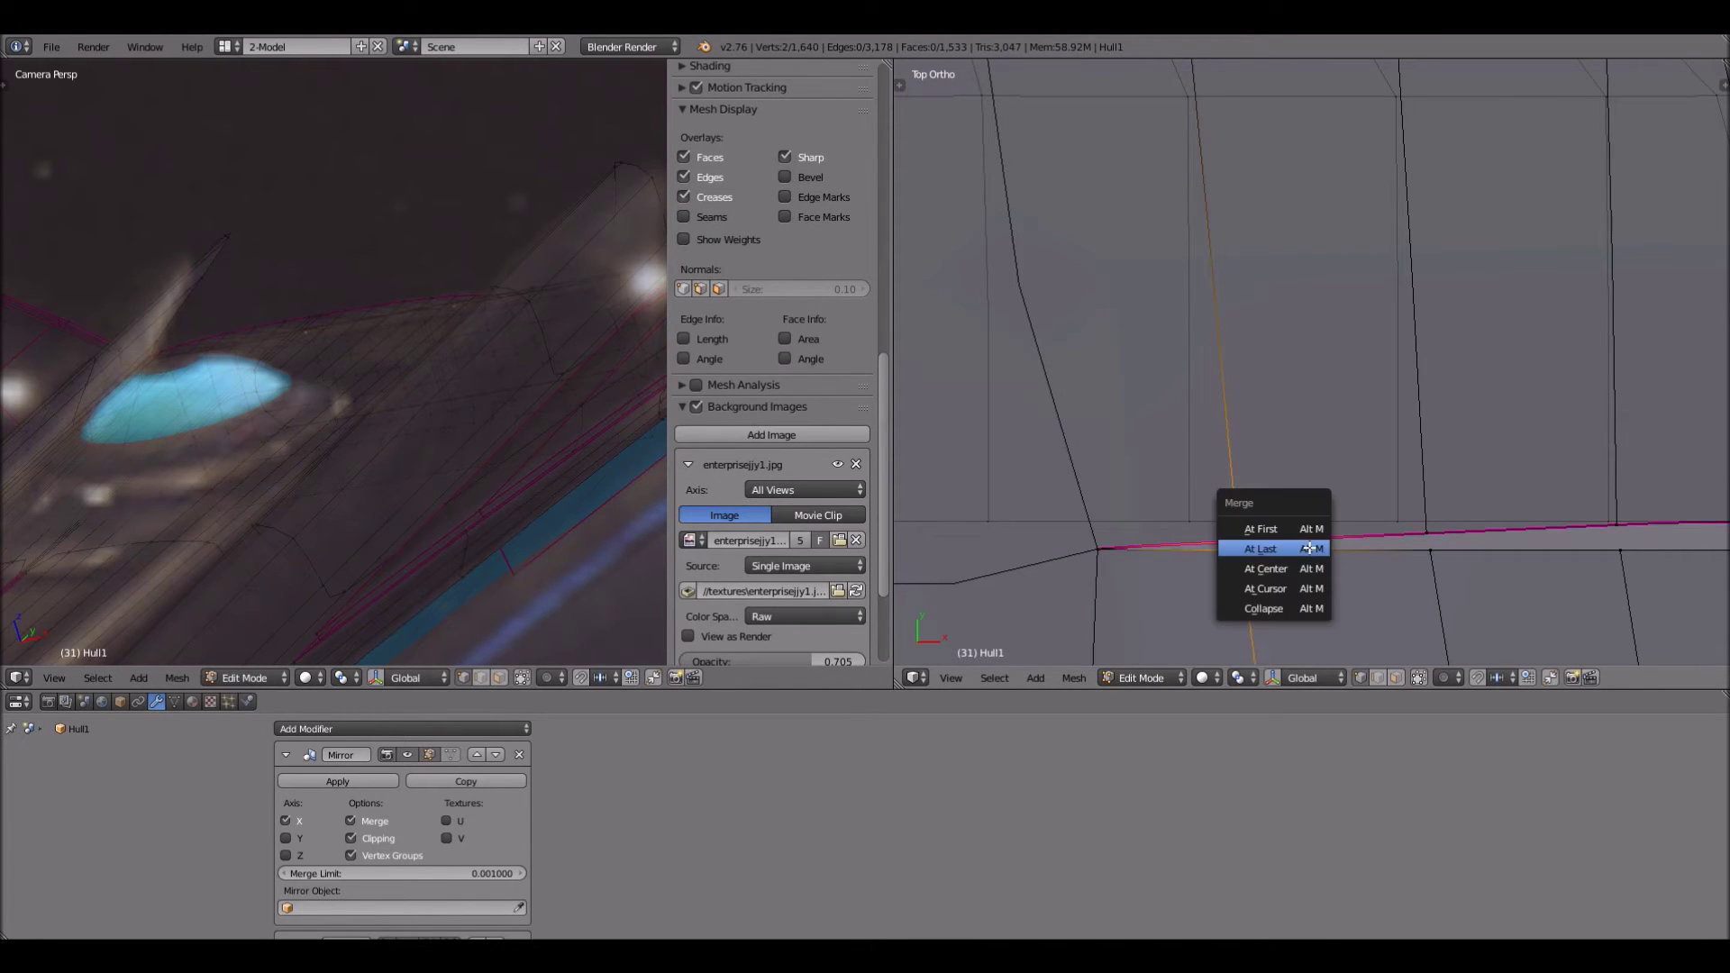
pyautogui.press('Return')
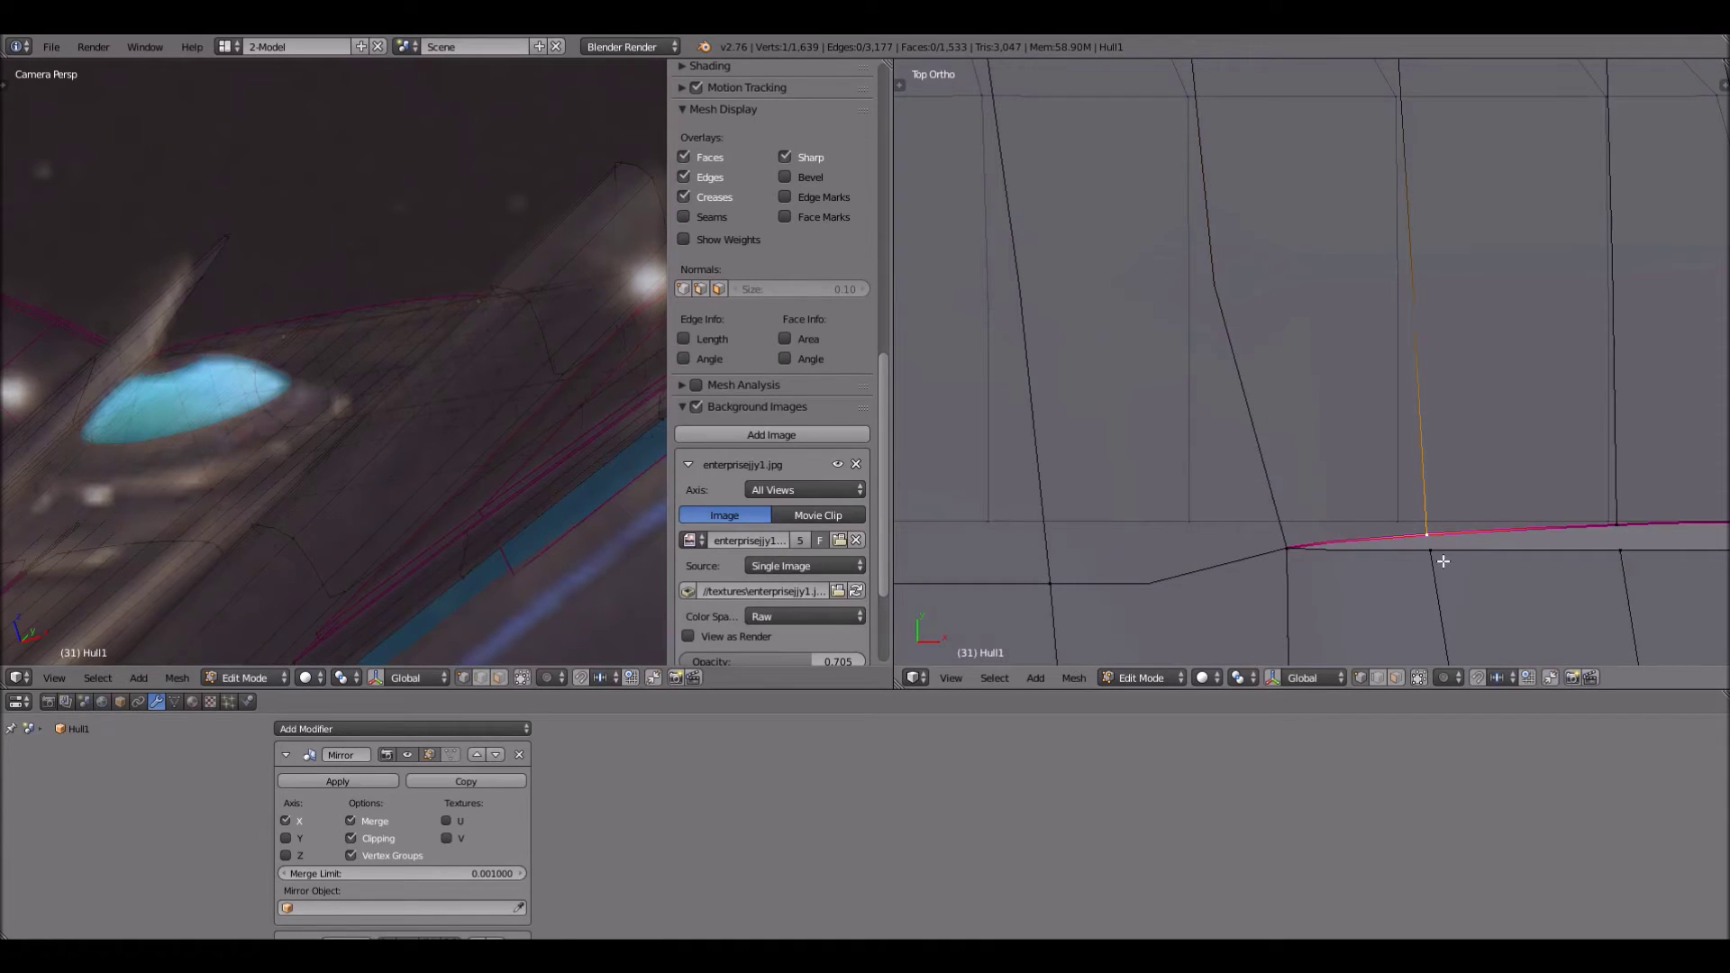
# Merge the seam vertices of the middle and outermost added loops into the panel vertices directly below them, using At Last
pyautogui.keyDown('shift'); pyautogui.rightClick(1440, 560); pyautogui.keyUp('shift')
pyautogui.hotkey('alt', 'm')
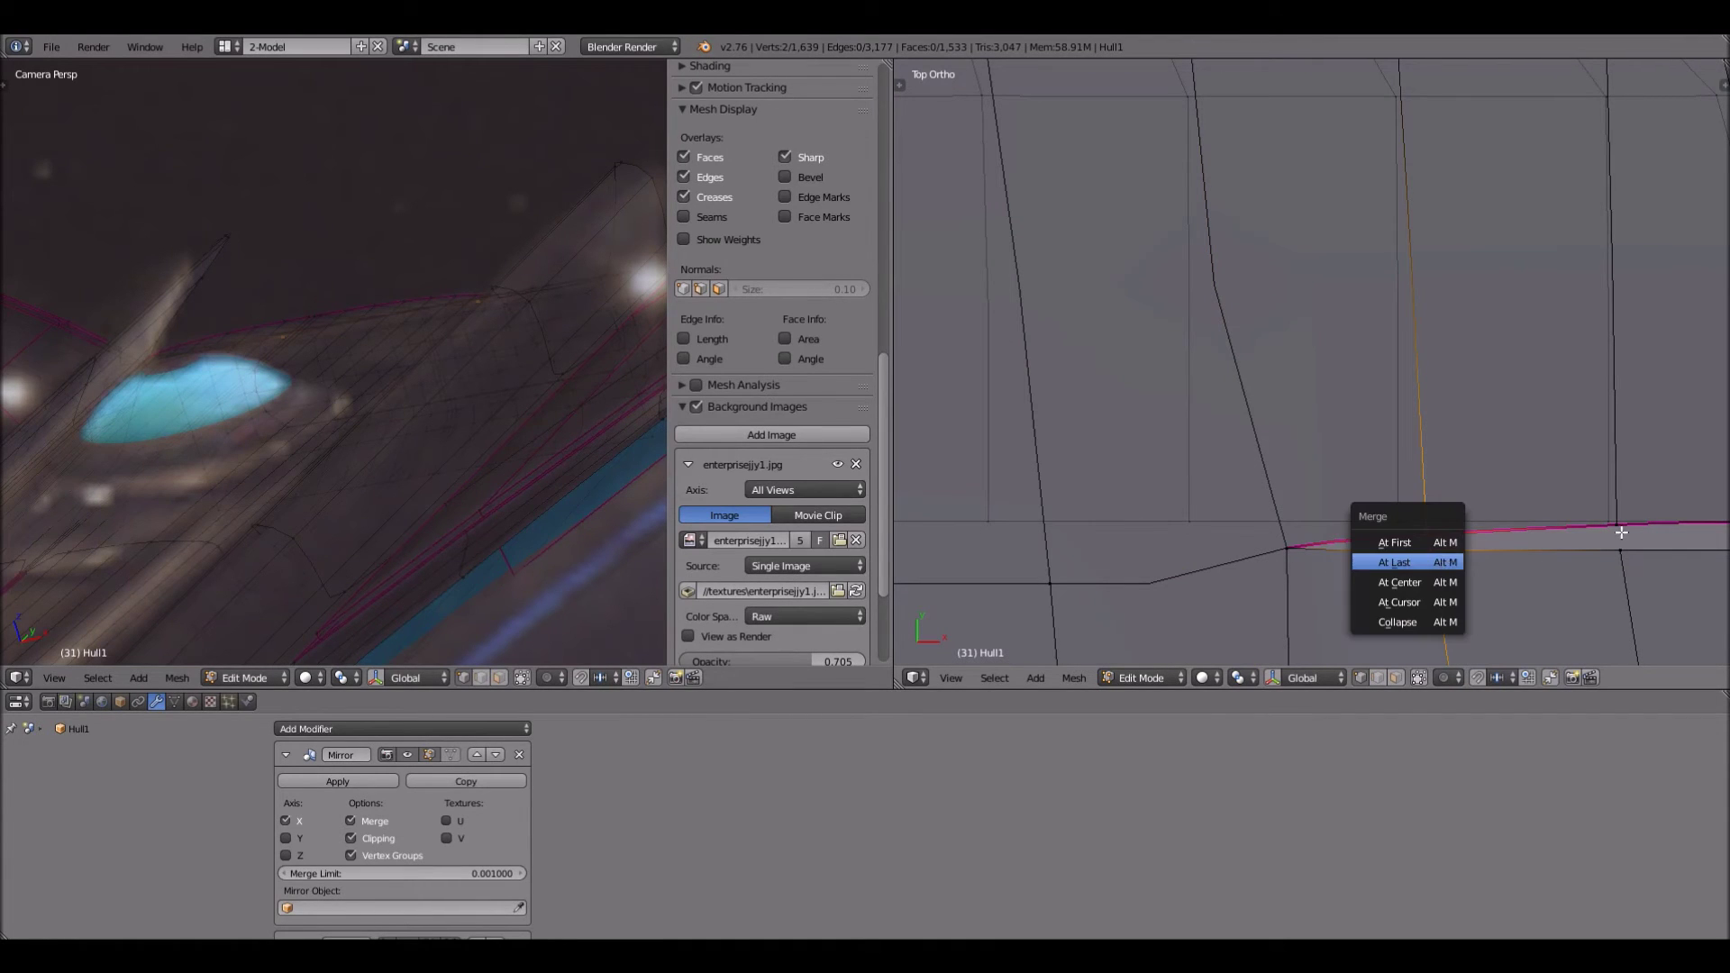
pyautogui.press('Return')
pyautogui.keyDown('shift'); pyautogui.rightClick(1615, 563); pyautogui.keyUp('shift')
pyautogui.hotkey('alt', 'm')
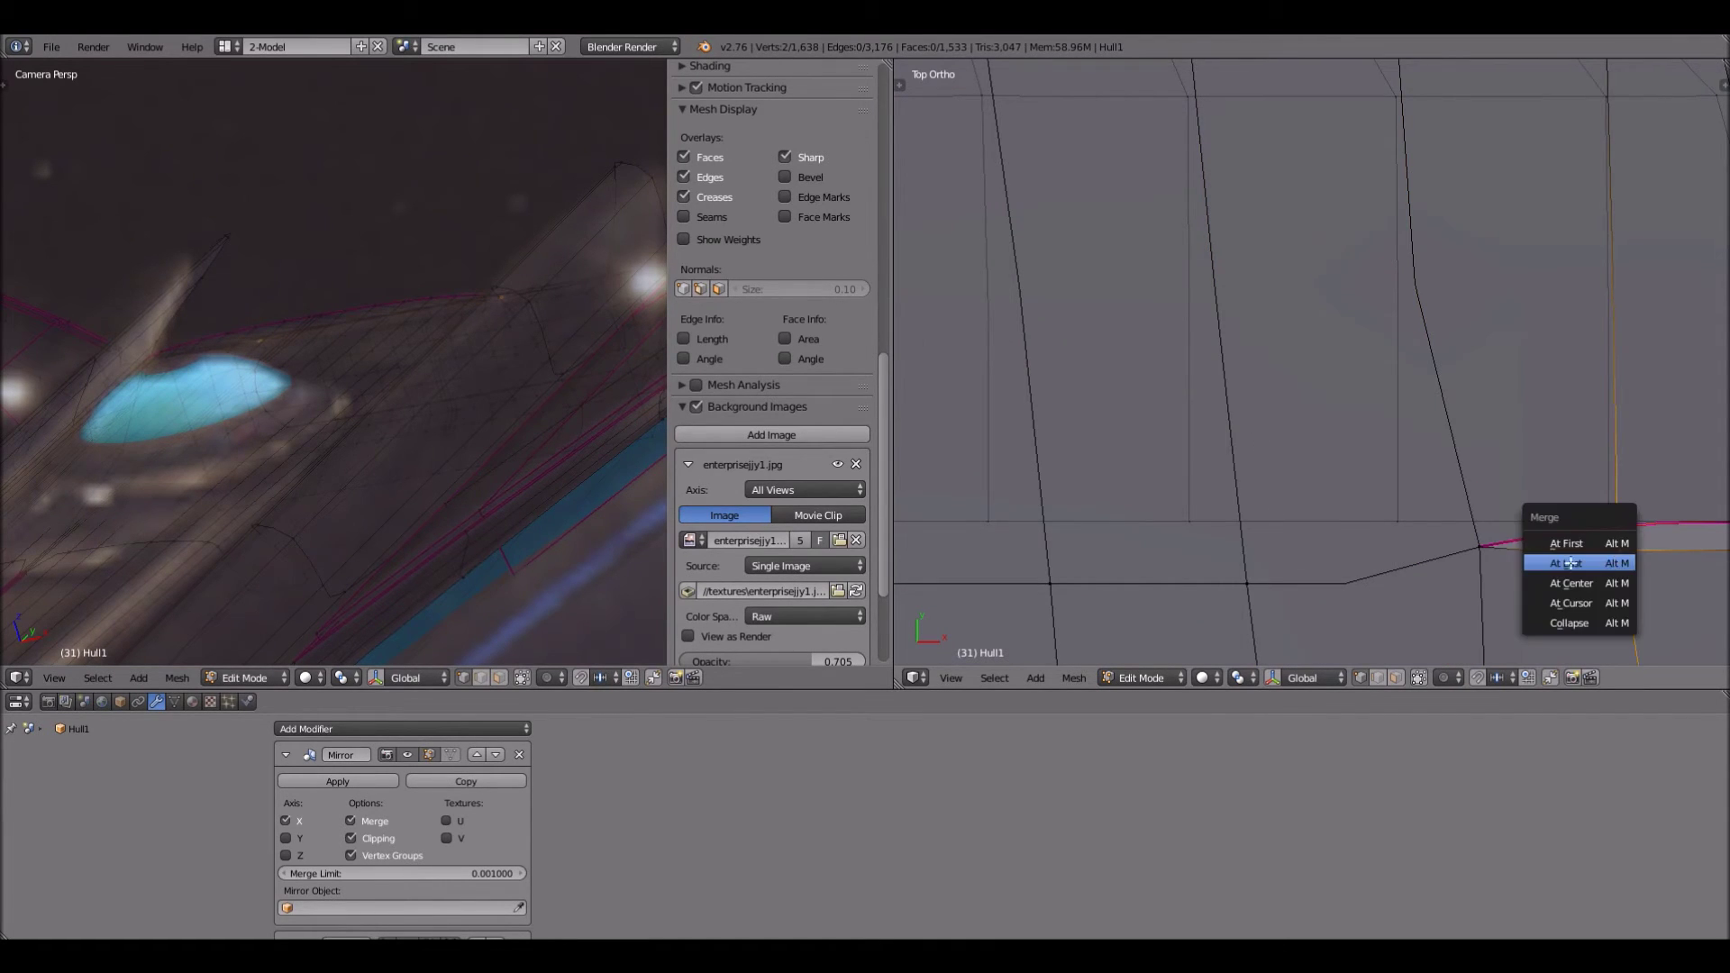
pyautogui.click(1571, 562)
# Merge the next seam vertex farther out into the panel vertex below it, using At Last, and deselect everything
pyautogui.scroll(-4, 1557, 533)
pyautogui.keyDown('shift'); pyautogui.moveTo(1557, 533); pyautogui.dragTo(1279, 547, button='middle'); pyautogui.keyUp('shift')
pyautogui.scroll(4, 1382, 541)
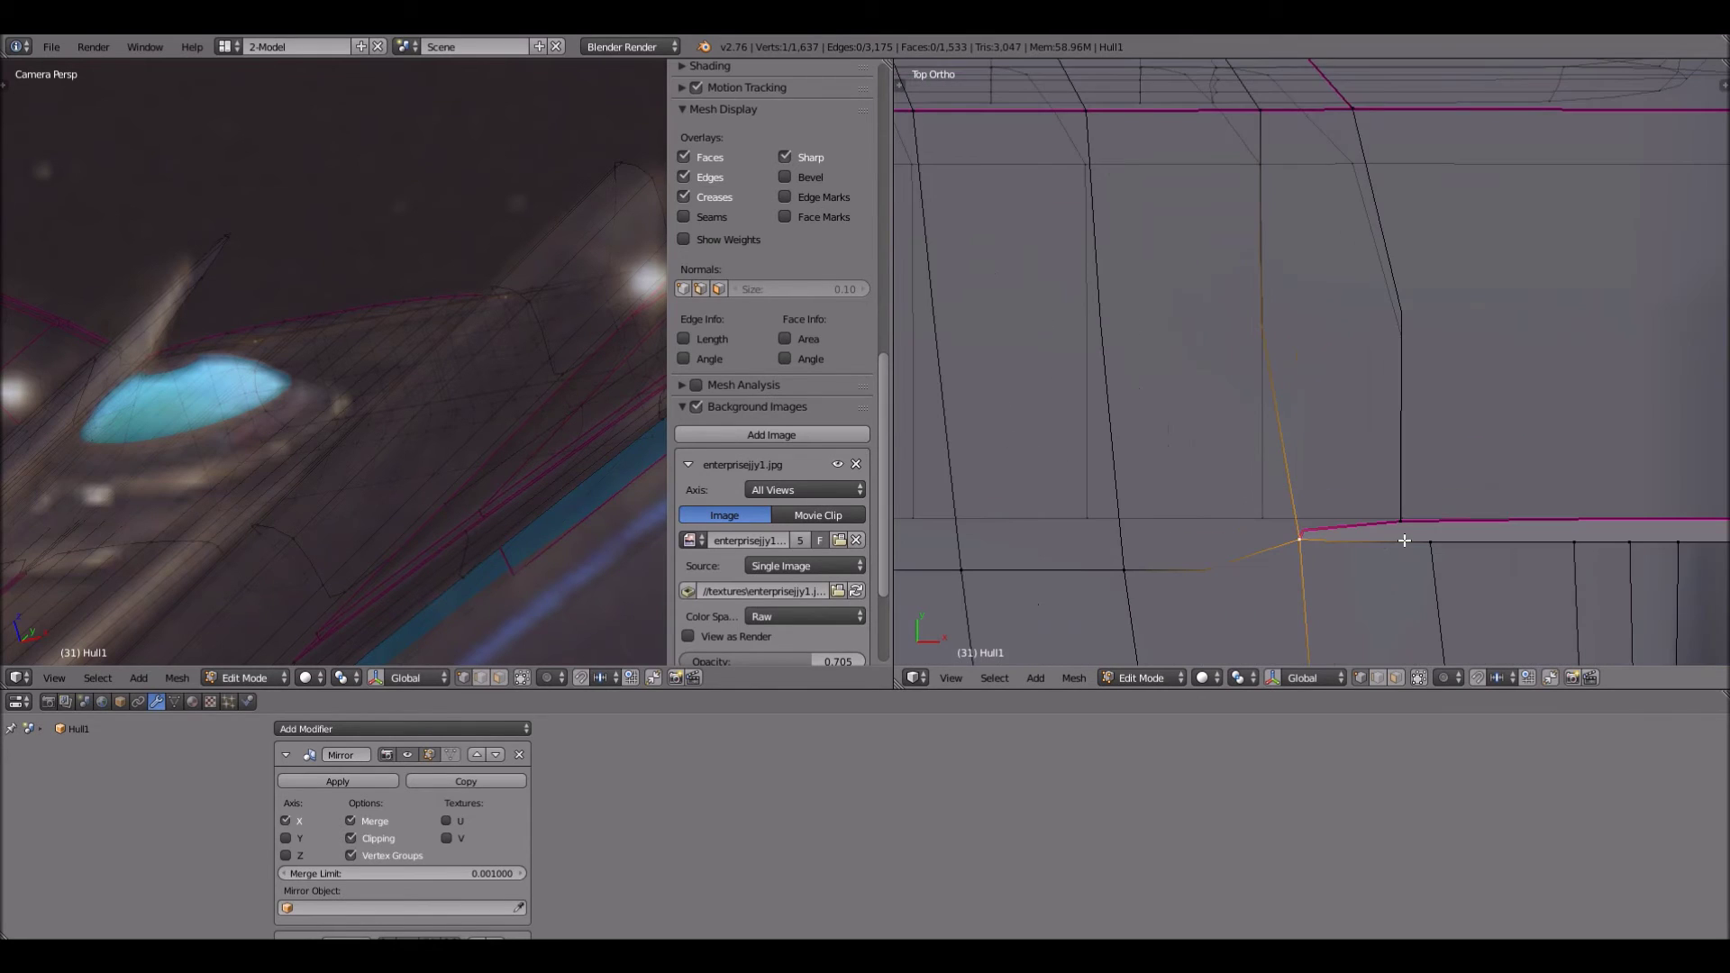
pyautogui.rightClick(1398, 562)
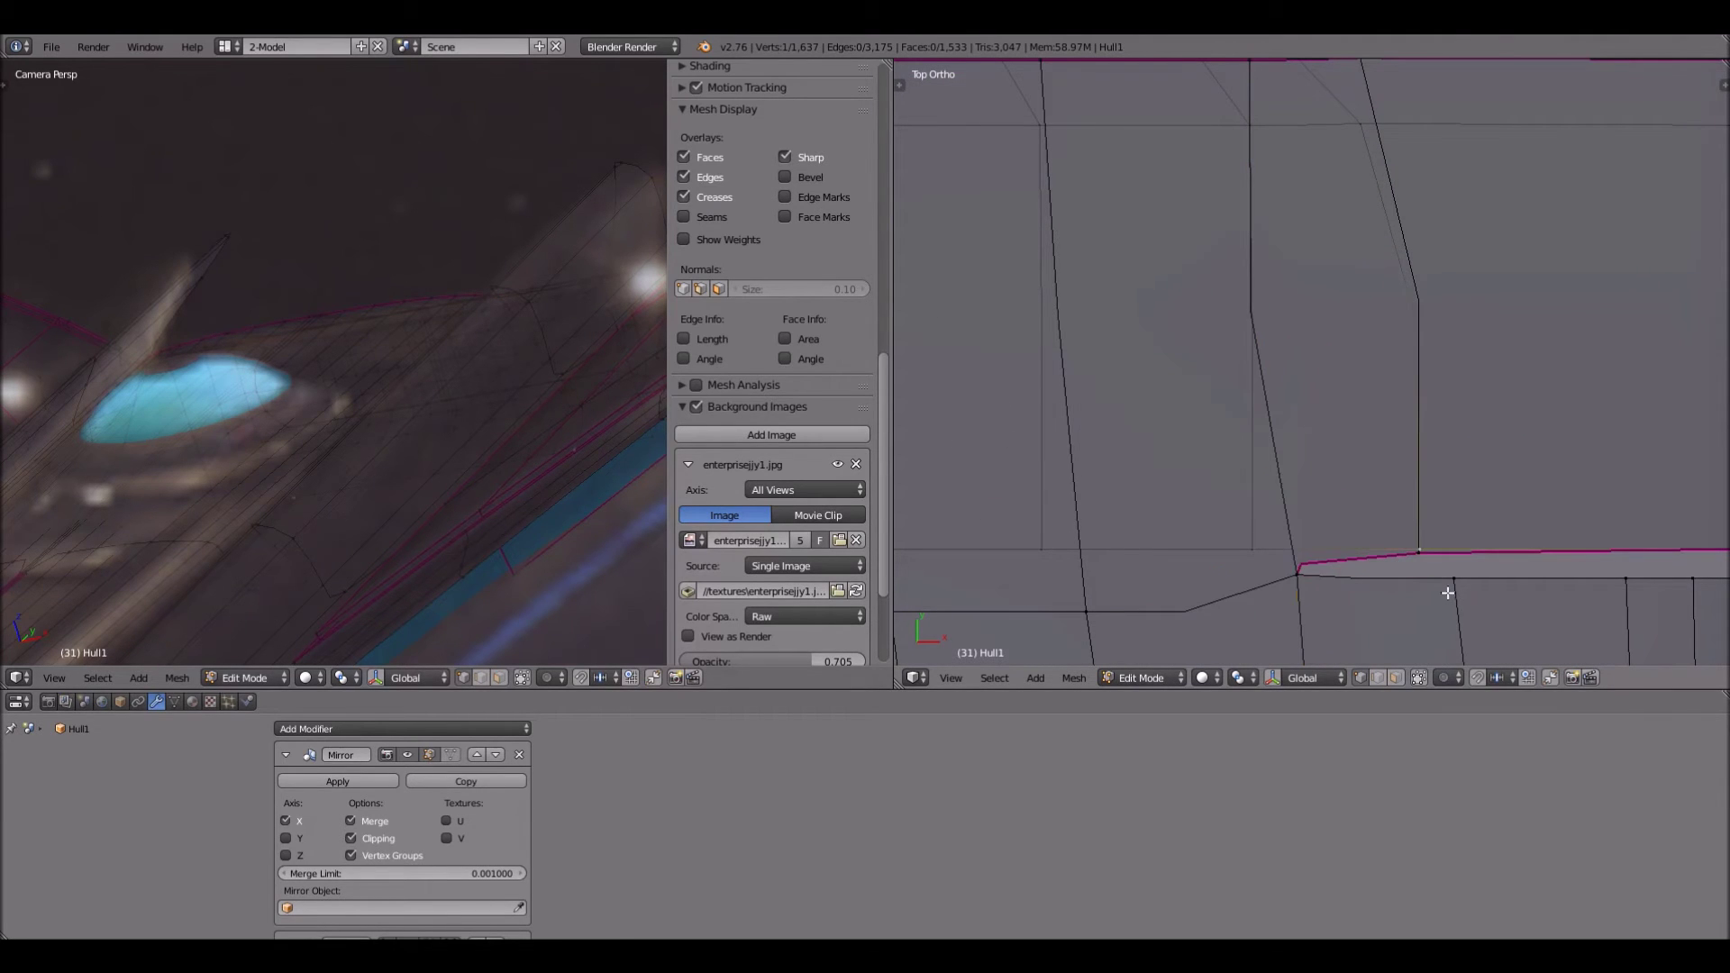
pyautogui.keyDown('shift'); pyautogui.rightClick(1451, 592); pyautogui.keyUp('shift')
pyautogui.hotkey('alt', 'm')
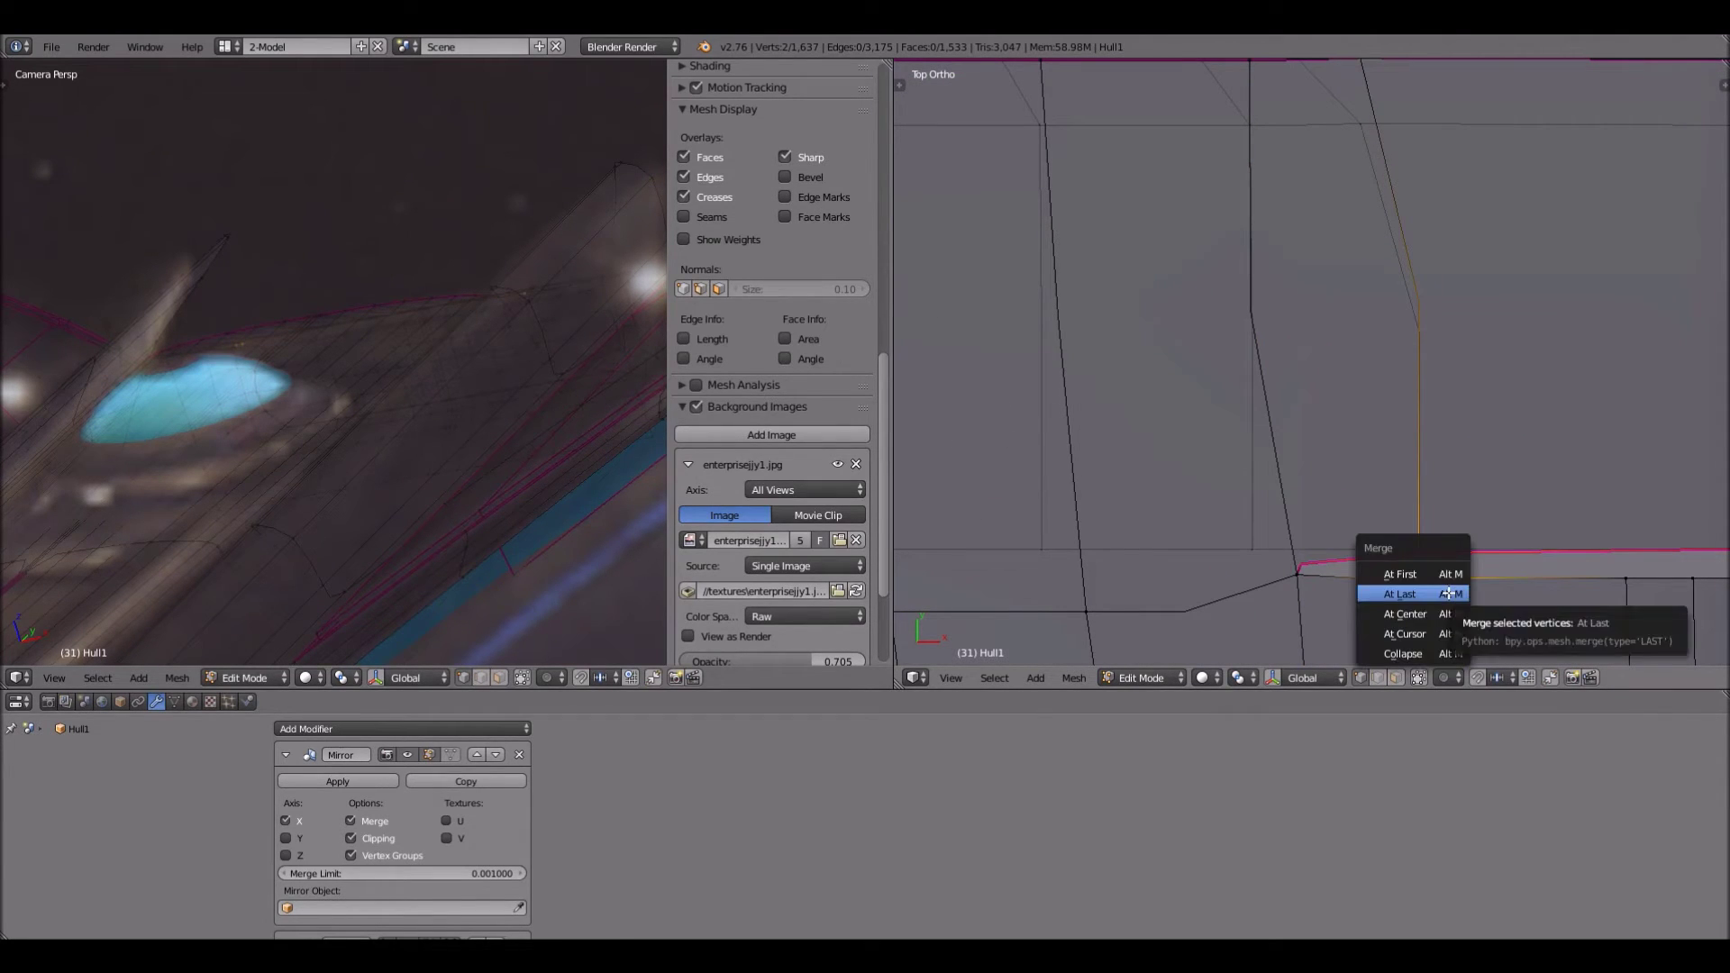
pyautogui.click(1450, 592)
pyautogui.press('a')
# Examine the remaining open part of the seam at the outer end of the strip from an angled view
pyautogui.scroll(-1, 1428, 559)
pyautogui.scroll(-2, 1427, 560)
pyautogui.moveTo(1379, 560); pyautogui.dragTo(1538, 295, button='middle')
pyautogui.scroll(3, 1582, 479)
pyautogui.scroll(1, 1297, 301)
pyautogui.scroll(4, 1228, 378)
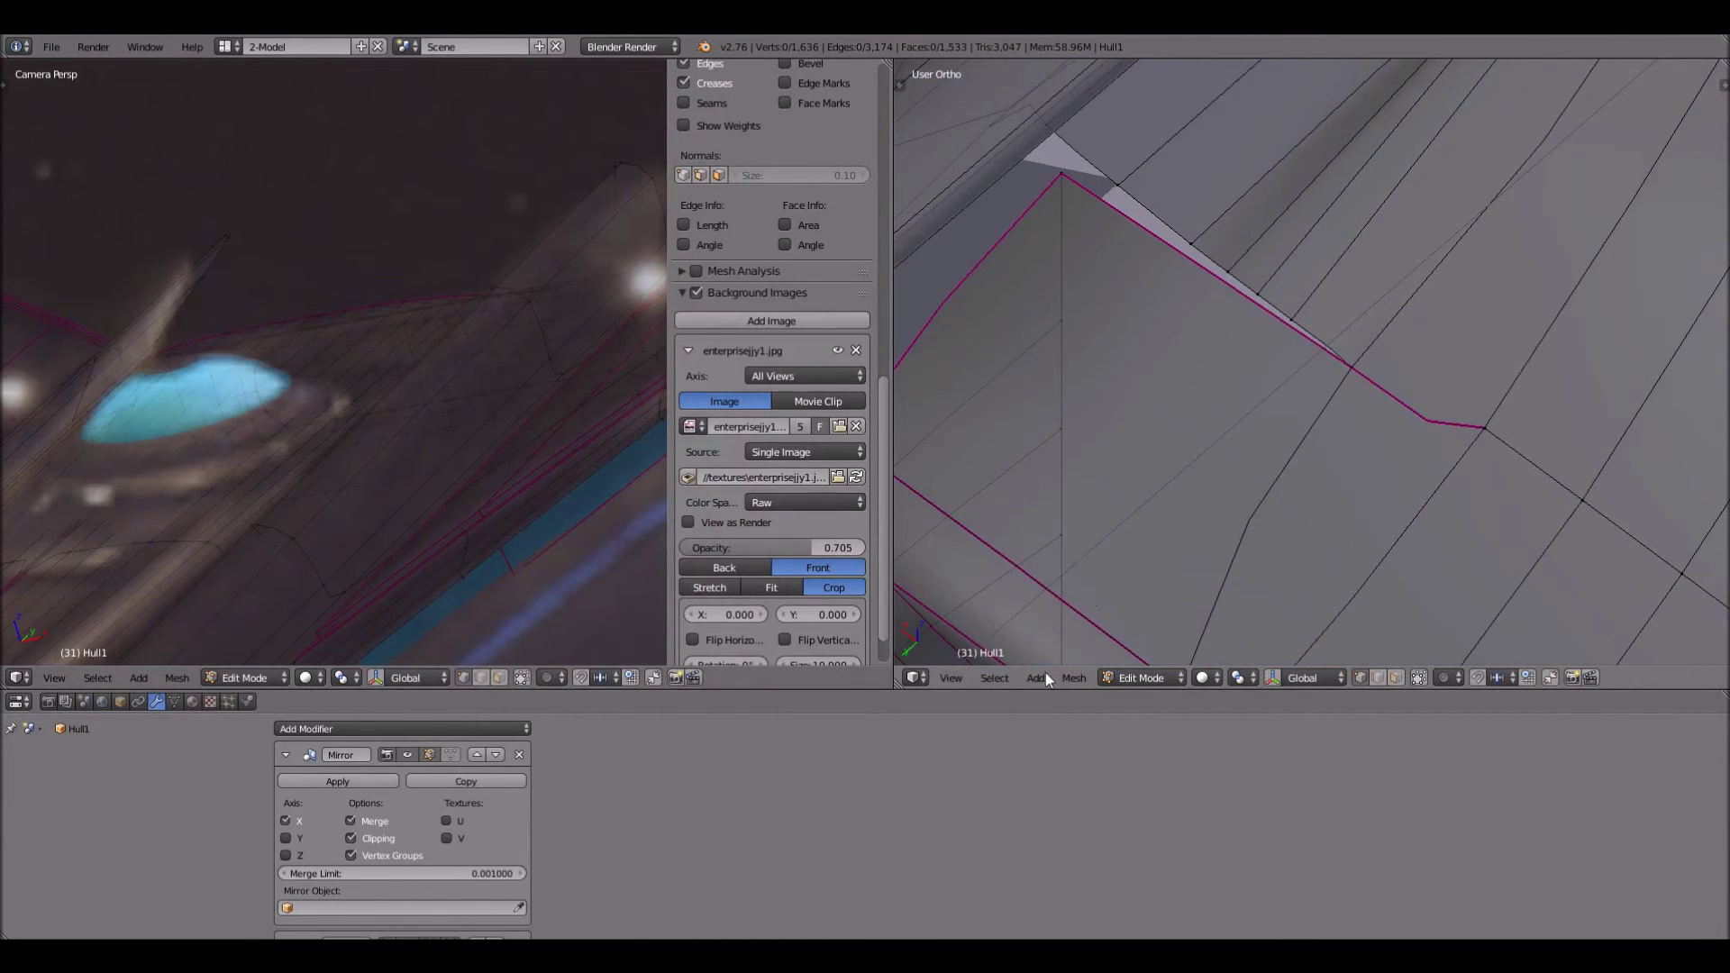
pyautogui.click(953, 677)
pyautogui.click(982, 590)
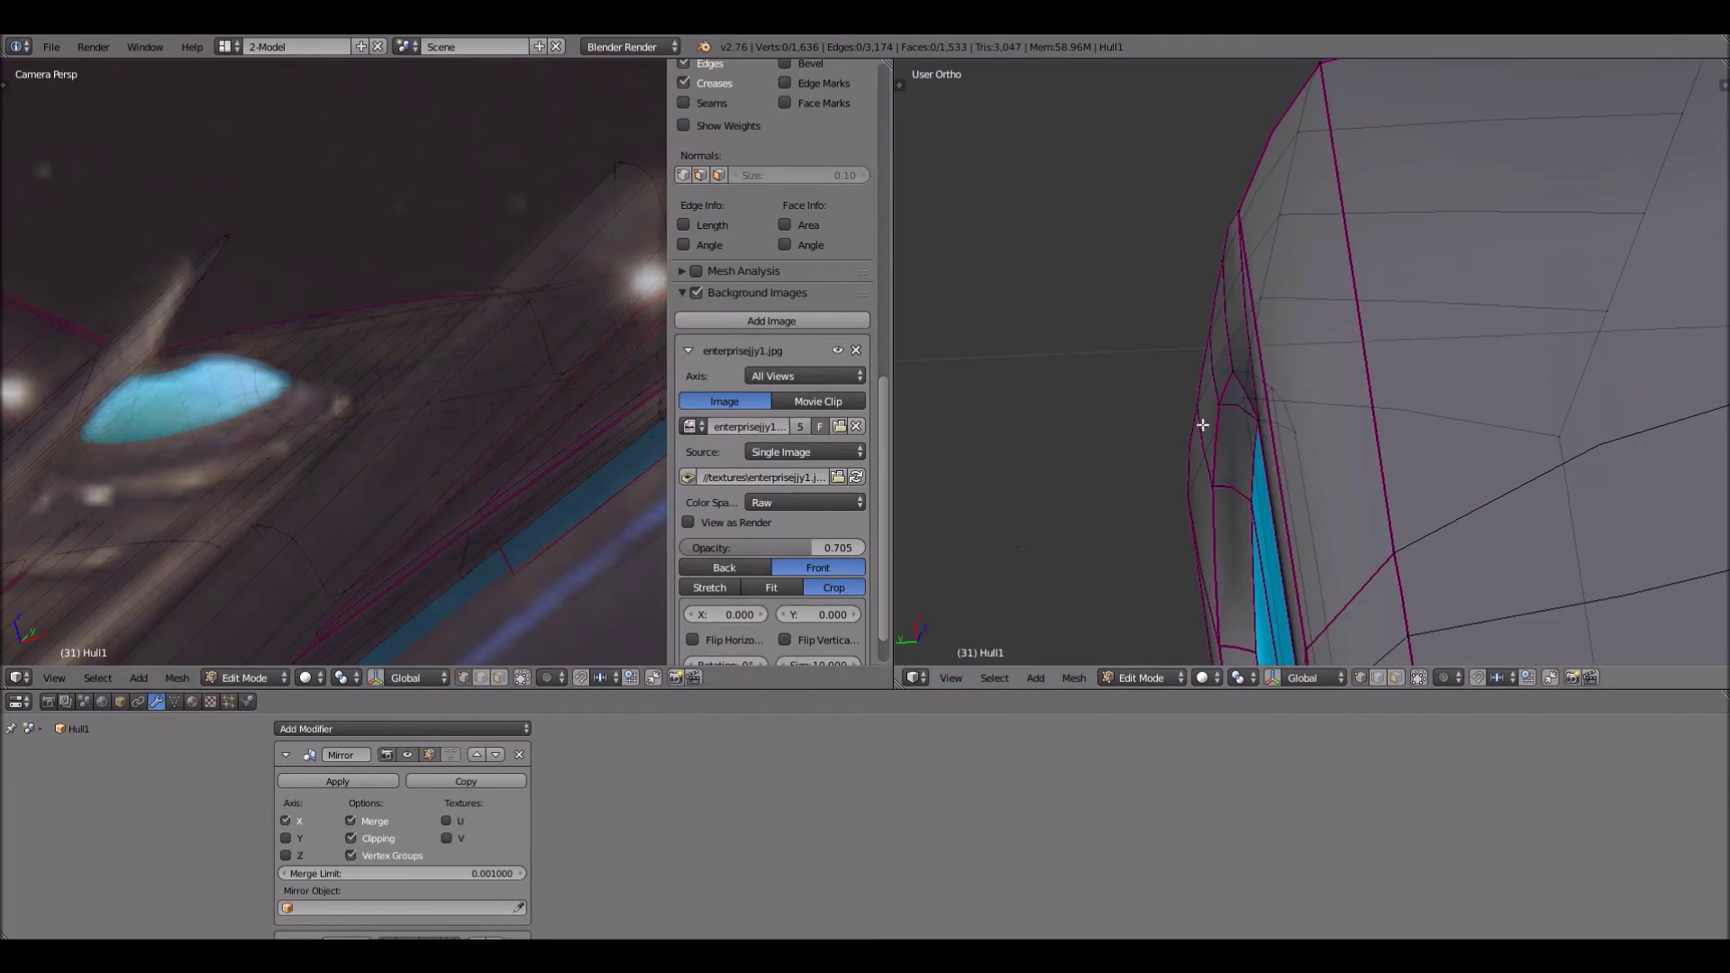
# In top view, add two edge loops across the outermost strip section, spaced to match the unmatched panel edges below
pyautogui.press('KP_7')
pyautogui.scroll(-3, 1271, 421)
pyautogui.keyDown('shift'); pyautogui.moveTo(1537, 519); pyautogui.dragTo(1278, 386, button='middle'); pyautogui.keyUp('shift')
pyautogui.scroll(2, 1429, 352)
pyautogui.scroll(1, 1279, 389)
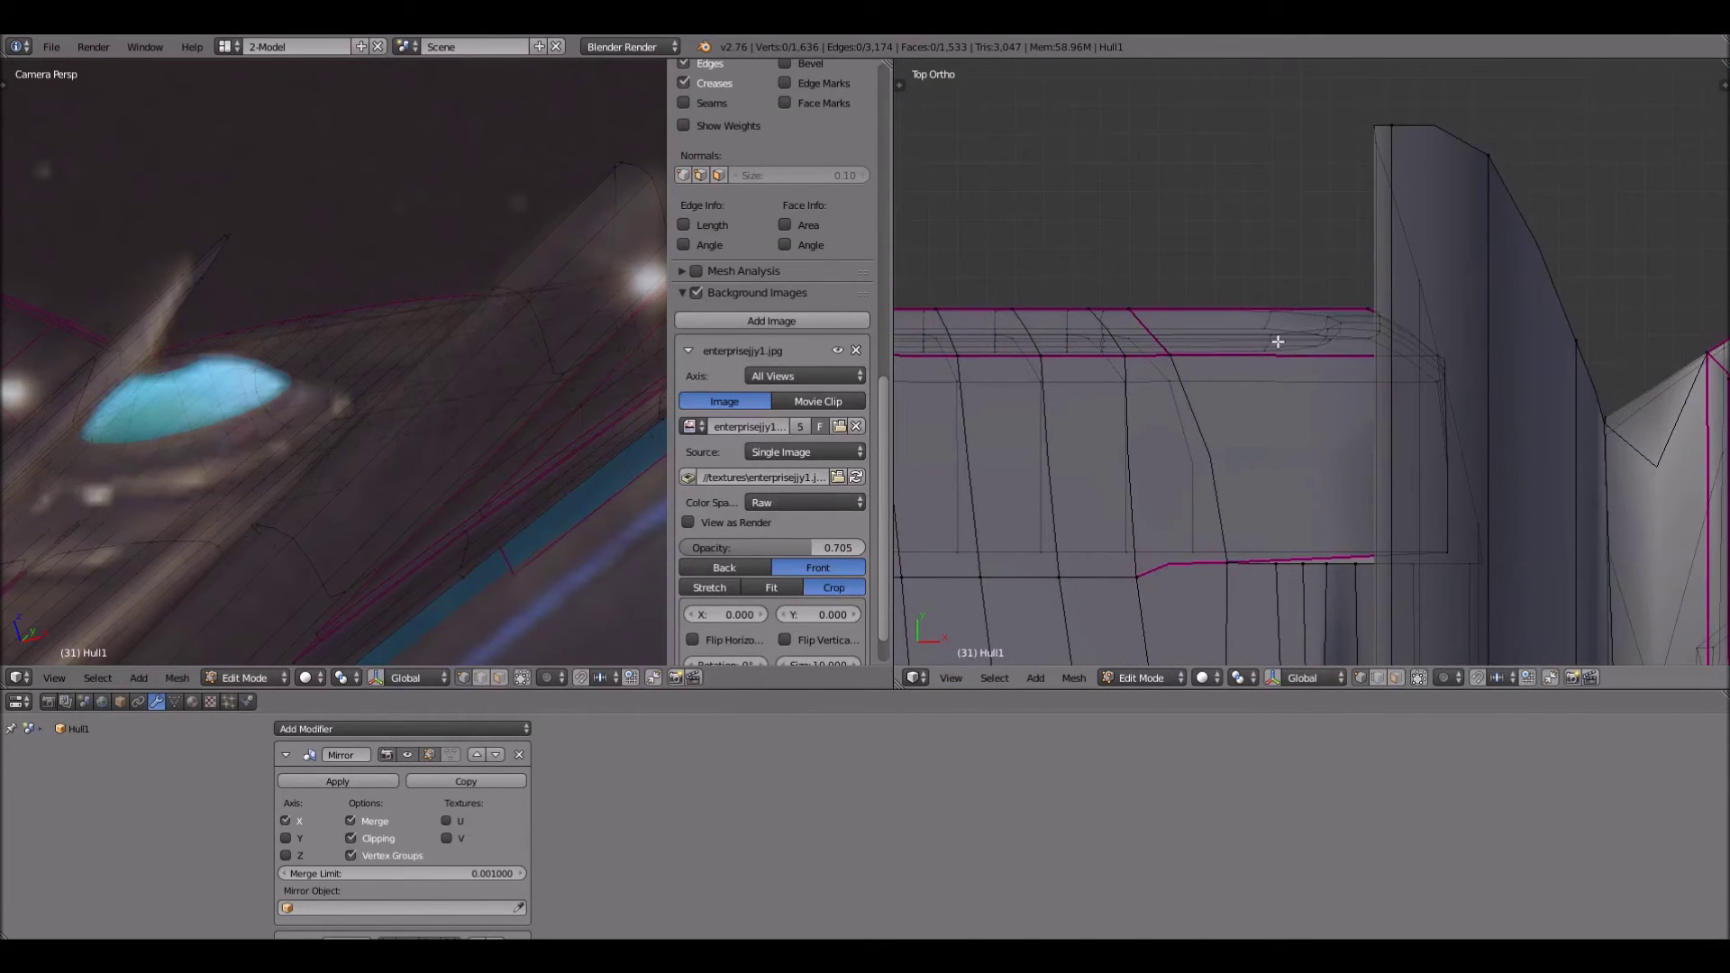
pyautogui.scroll(5, 775, 360)
pyautogui.hotkey('ctrl', 'r')
pyautogui.click(1276, 356)
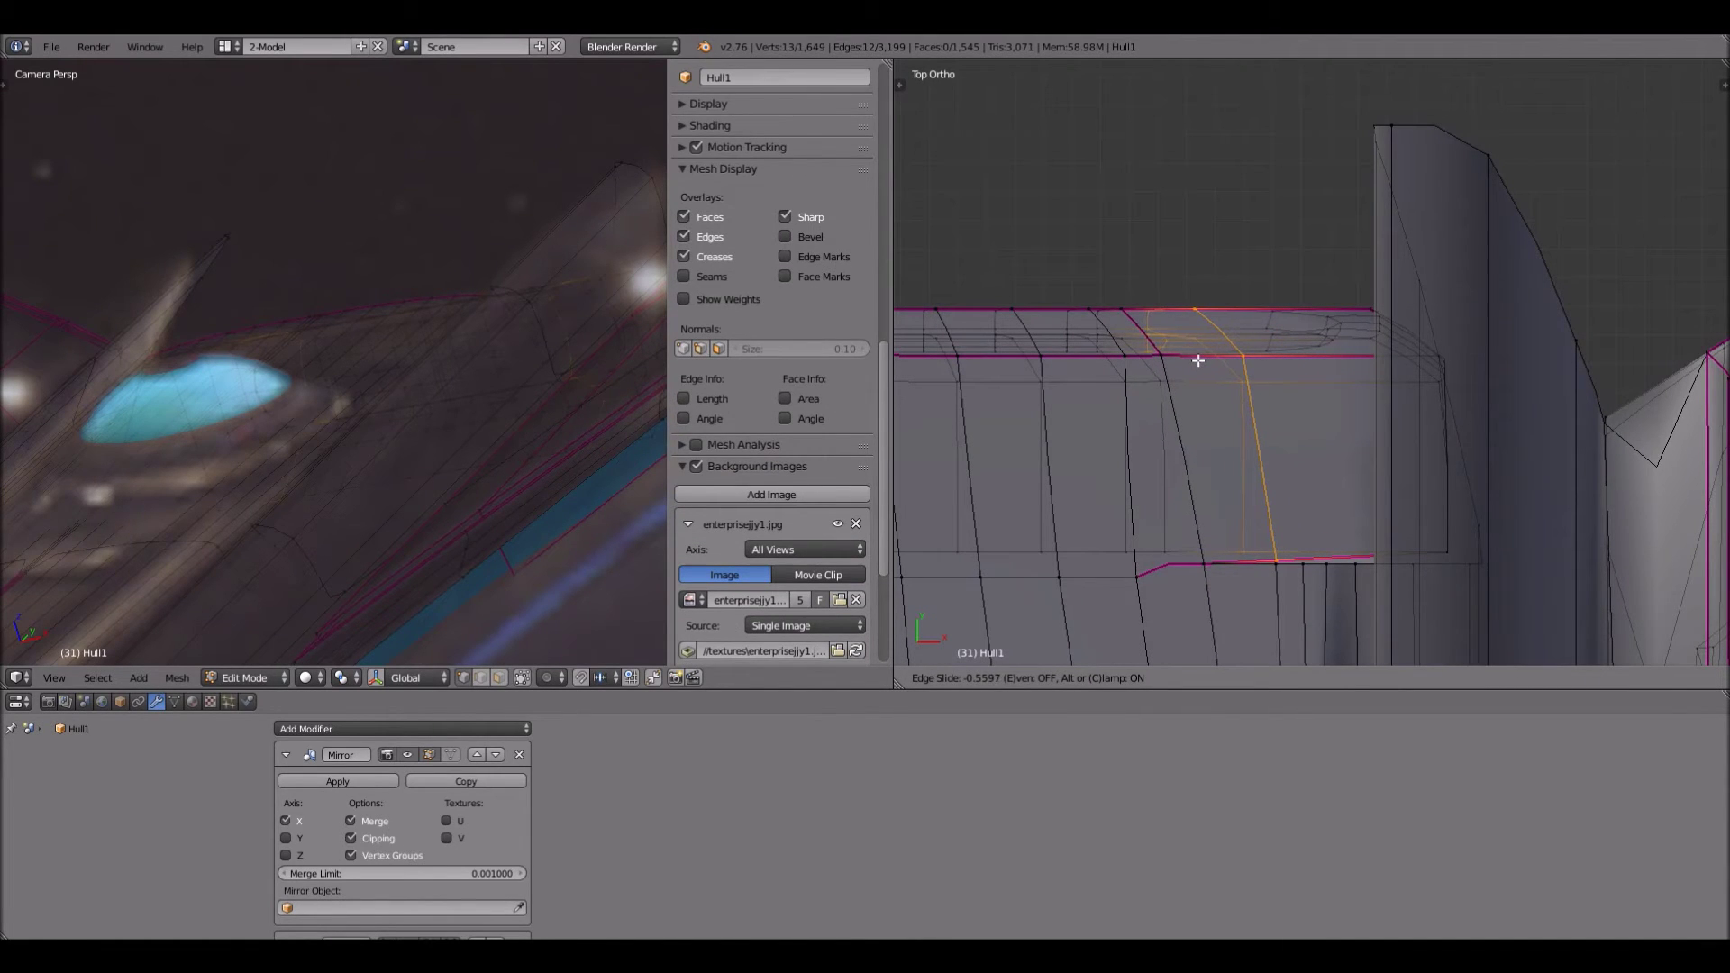
pyautogui.click(1291, 353)
pyautogui.hotkey('ctrl', 'r')
pyautogui.click(1280, 353)
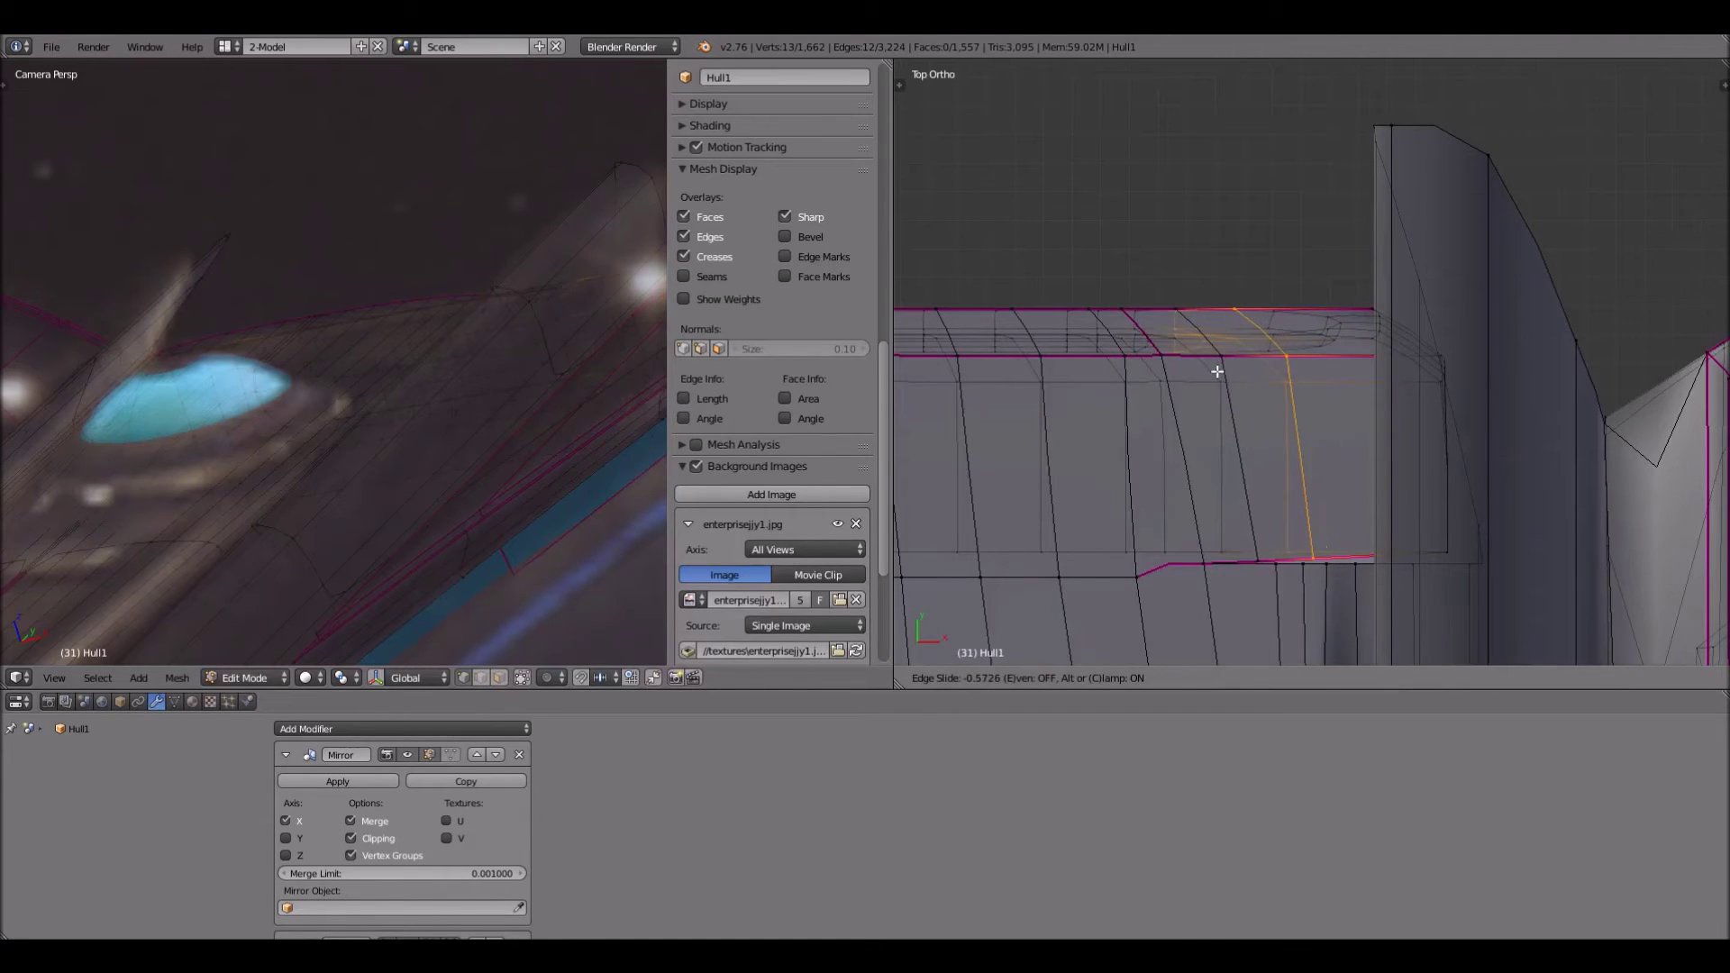
pyautogui.click(1228, 537)
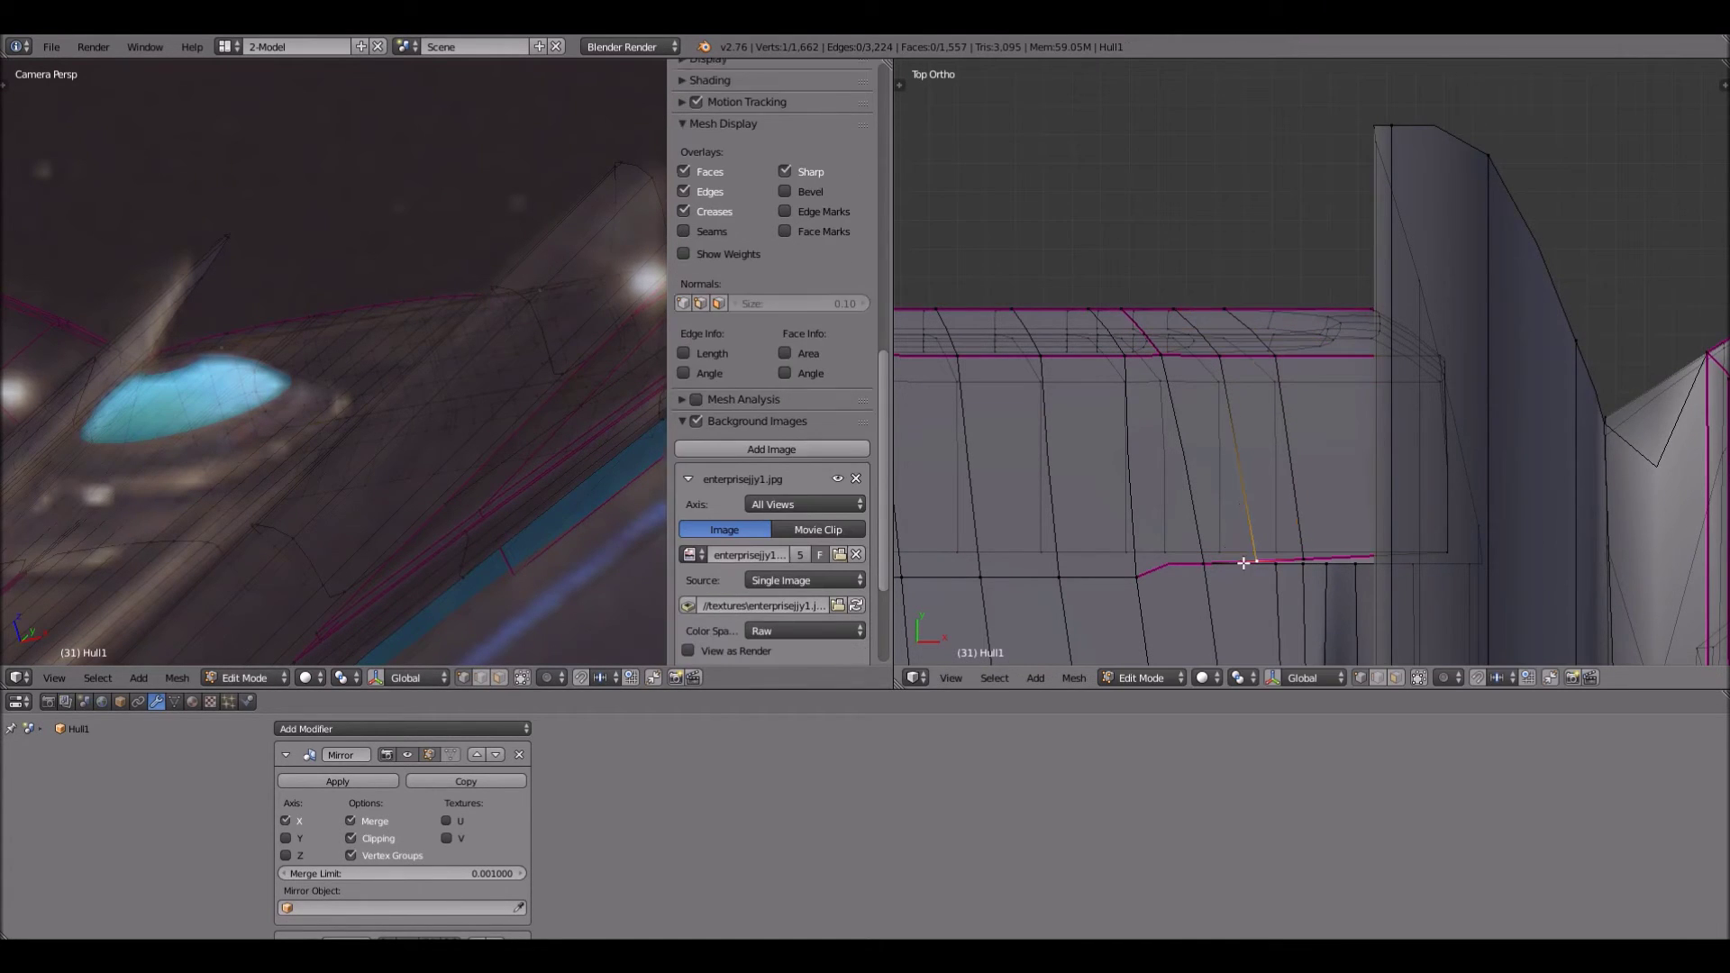
# Select the inner of the two new edge loops and edge-slide it outward into line with the panel vertex below
pyautogui.rightClick(1221, 367)
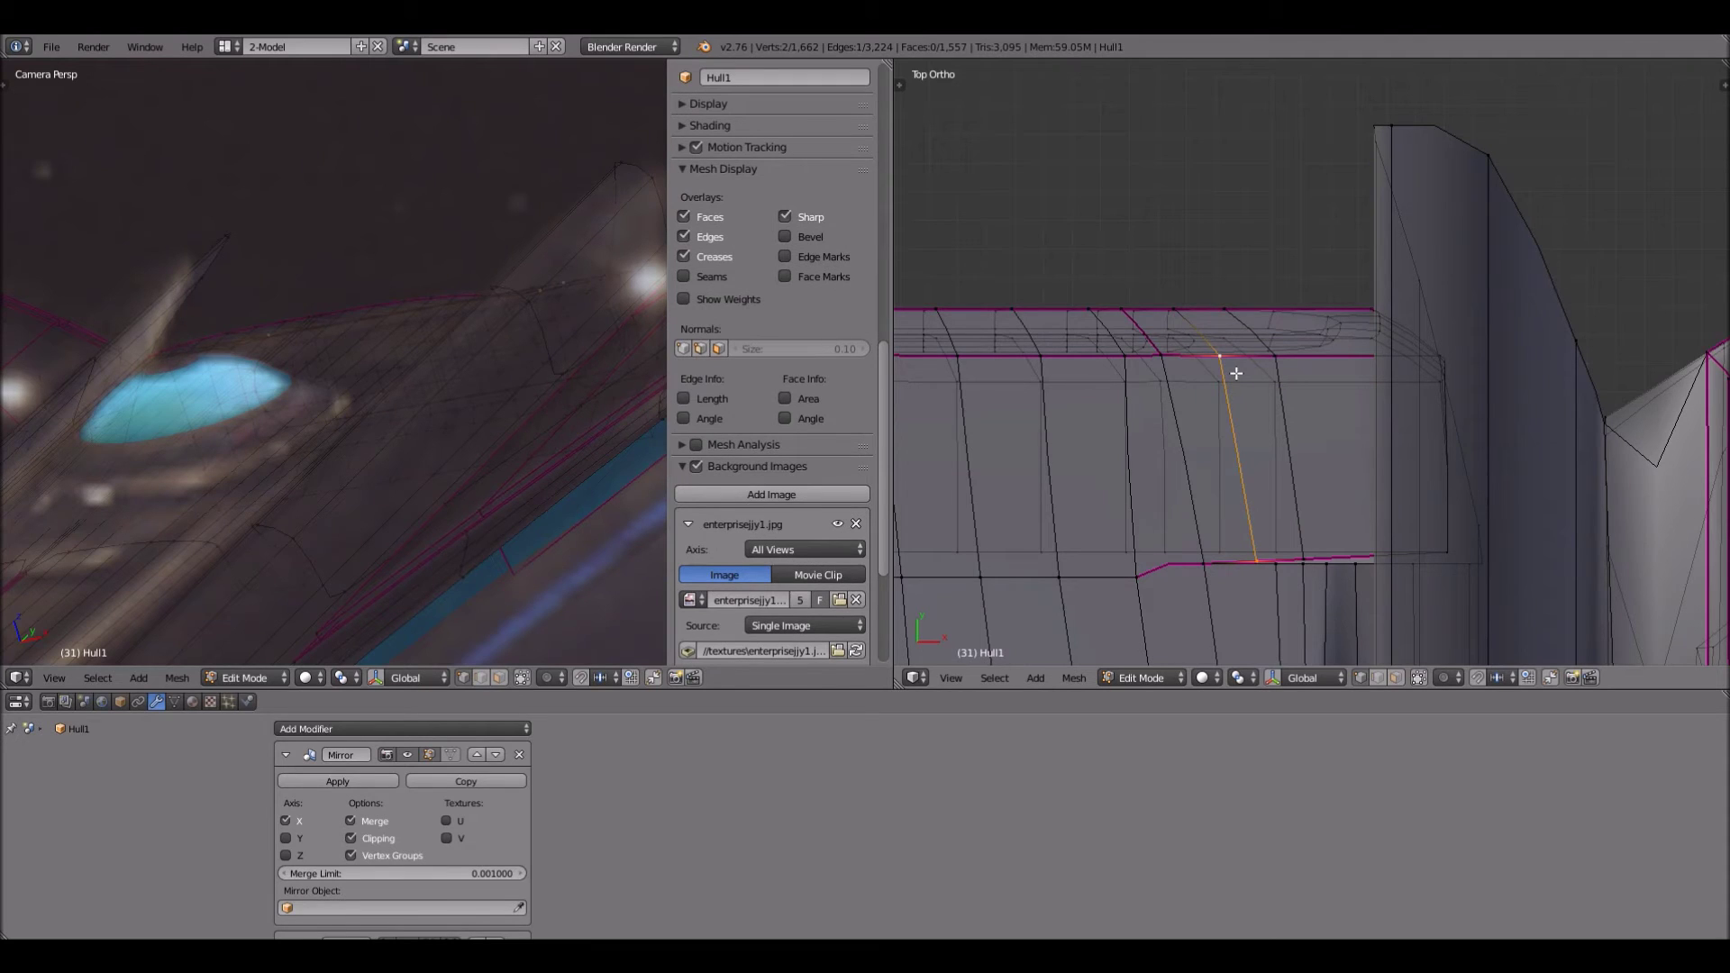
pyautogui.hotkey('ctrl', 'e')
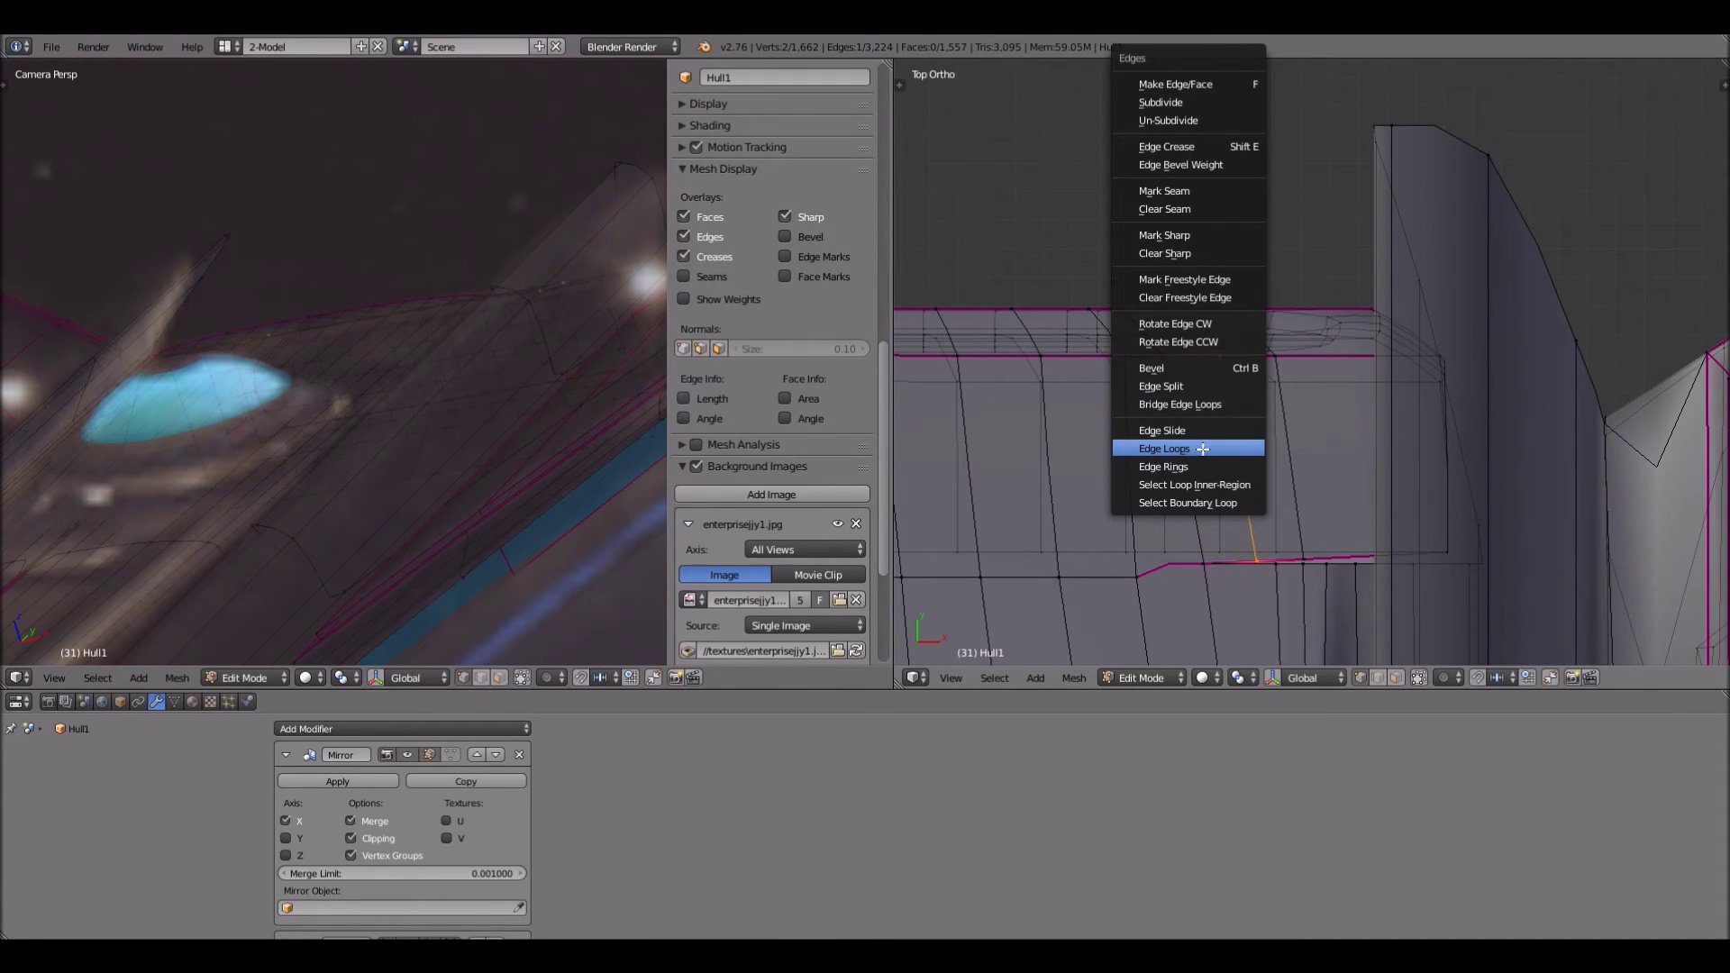
pyautogui.click(1202, 448)
pyautogui.hotkey('ctrl', 'e')
pyautogui.click(1200, 431)
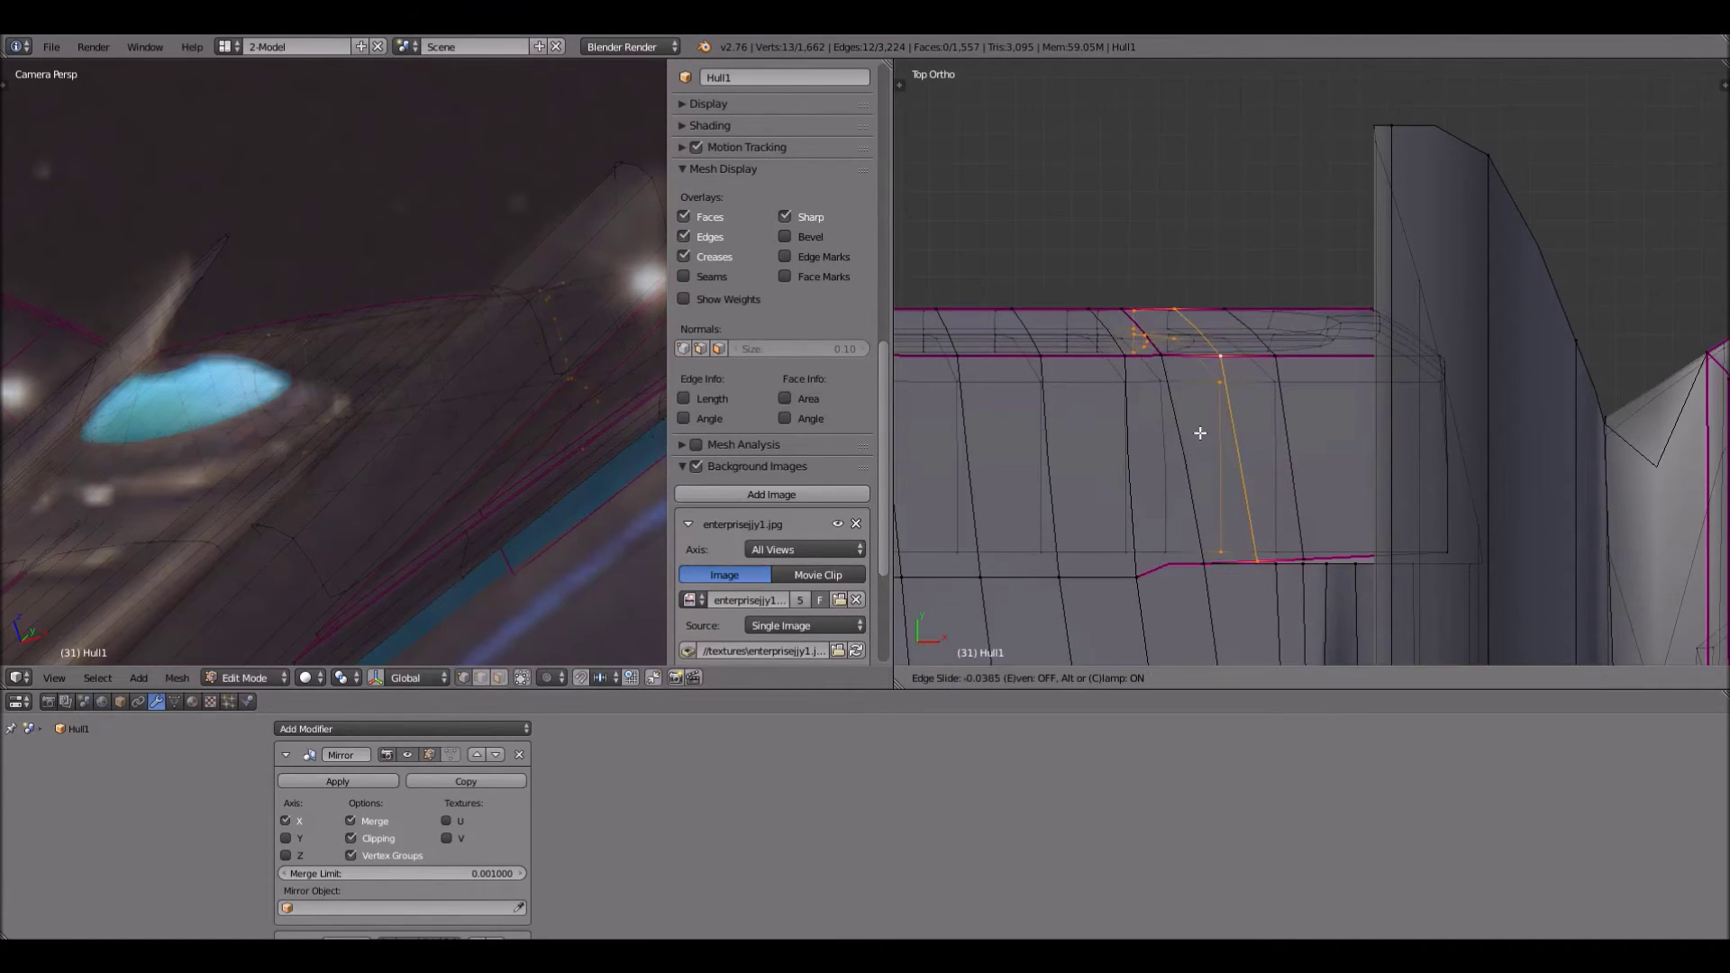
pyautogui.click(1317, 548)
# Select the outer of the two new edge loops and edge-slide it into line with the next panel vertex
pyautogui.rightClick(1303, 358)
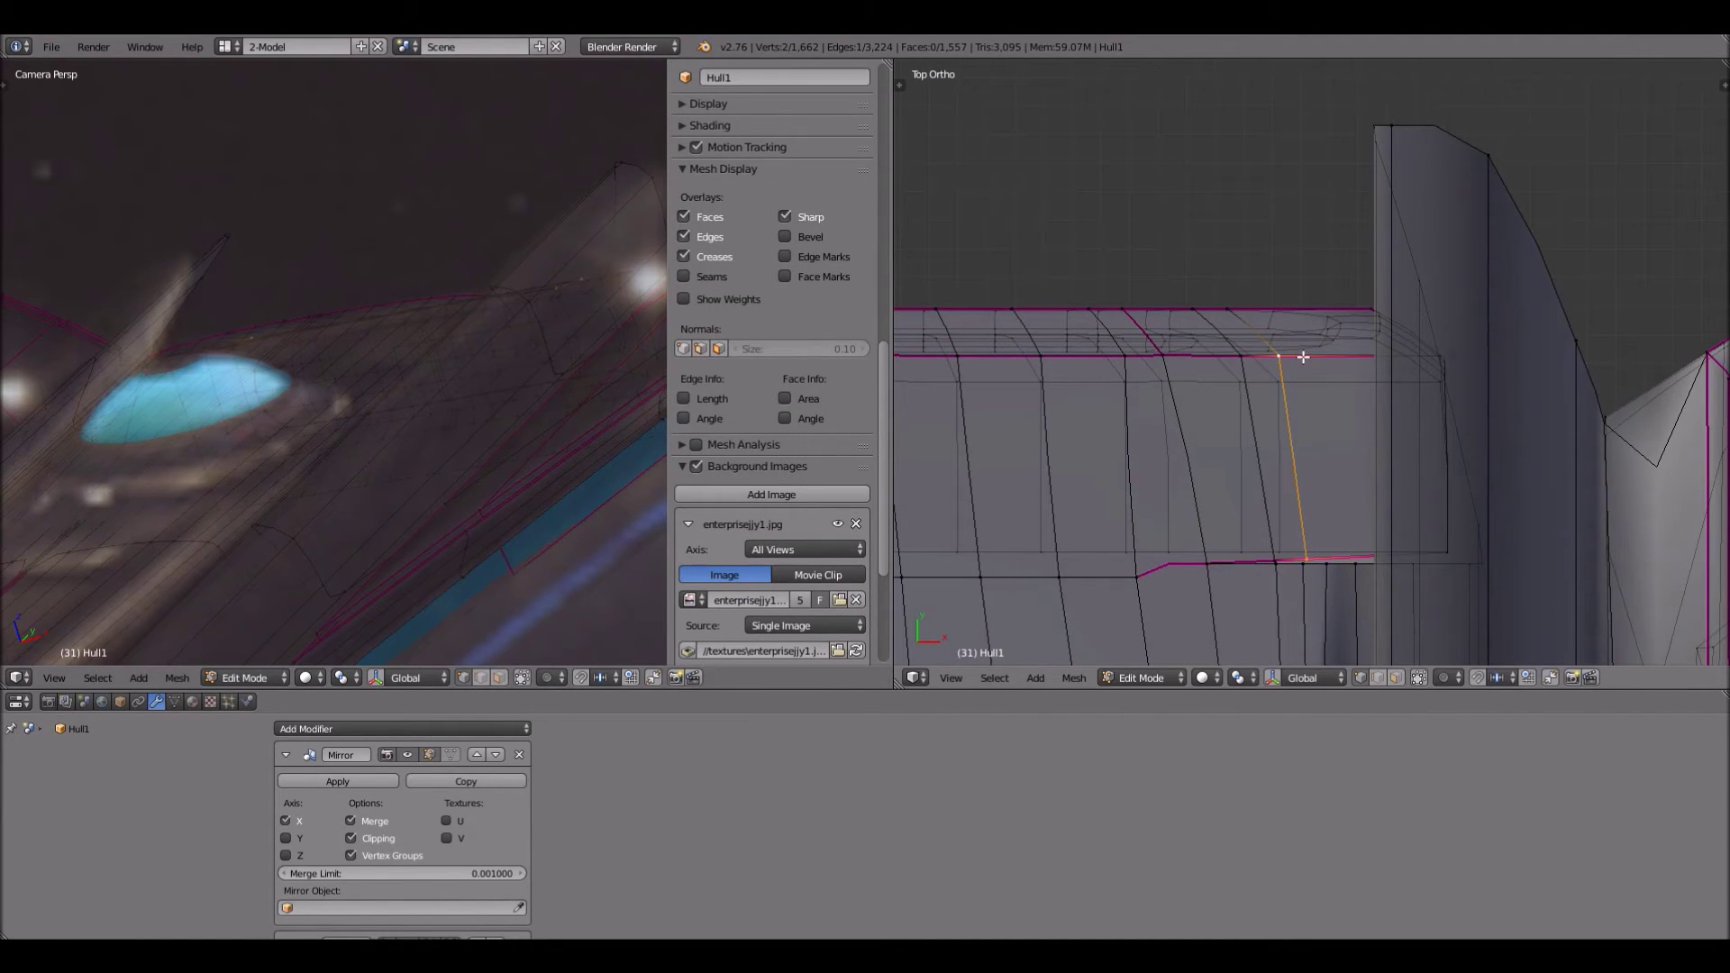
pyautogui.hotkey('ctrl', 'e')
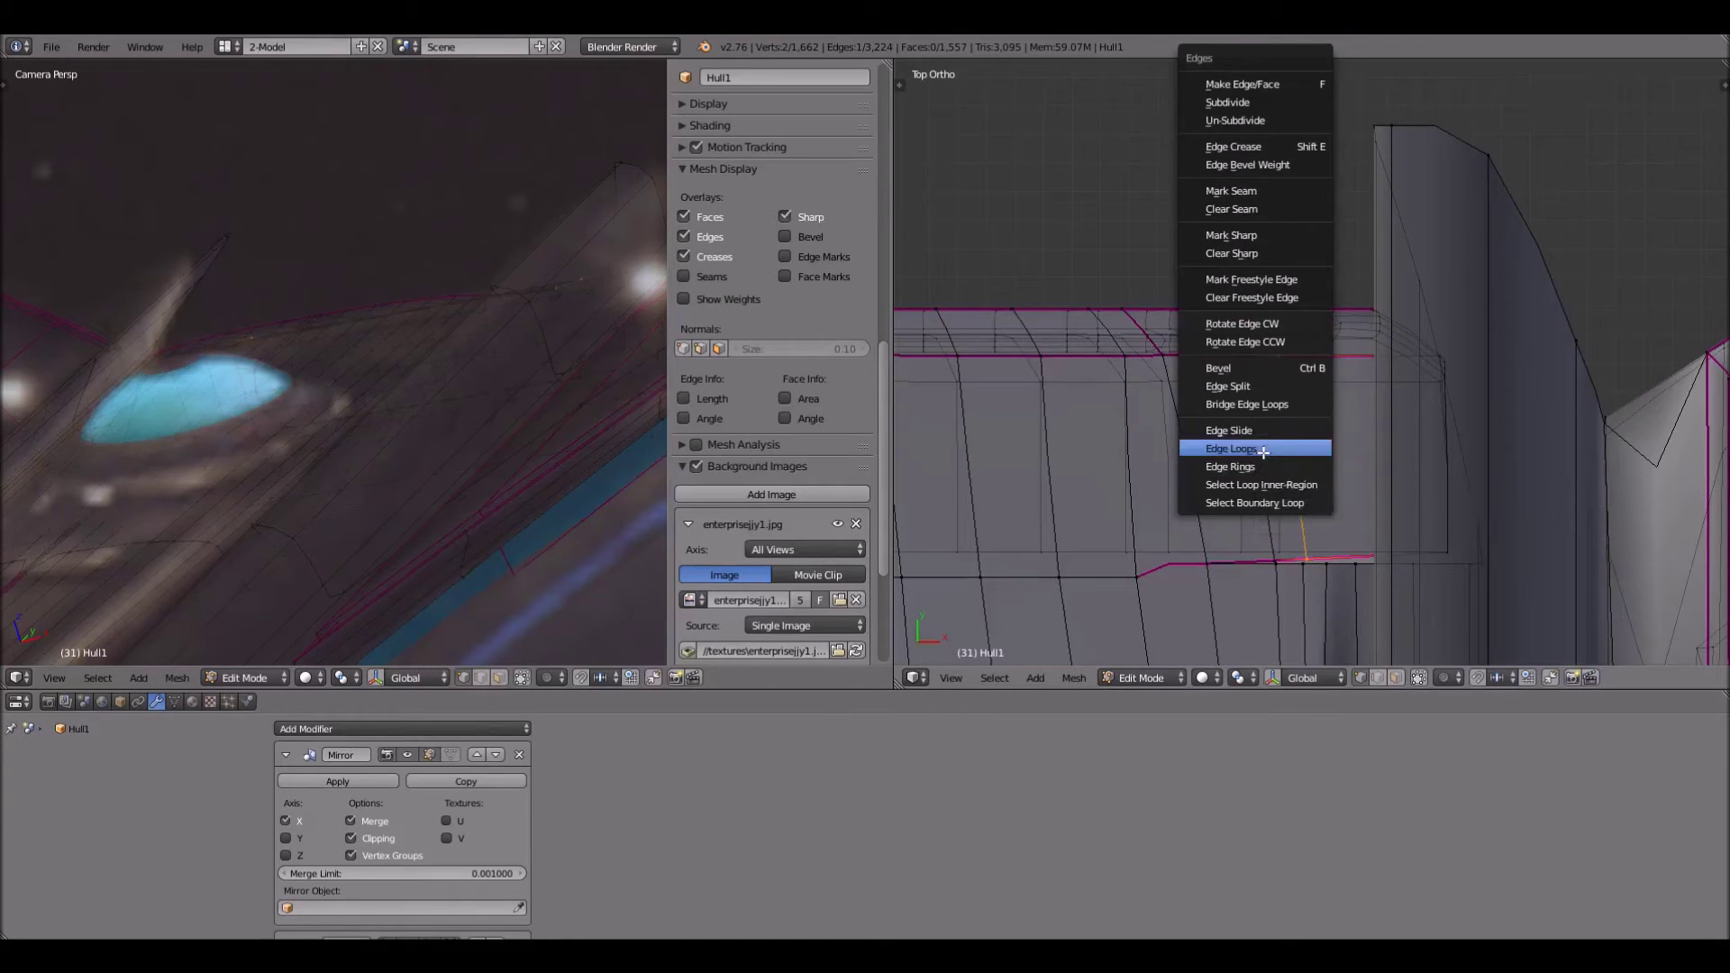
pyautogui.click(1262, 454)
pyautogui.hotkey('ctrl', 'e')
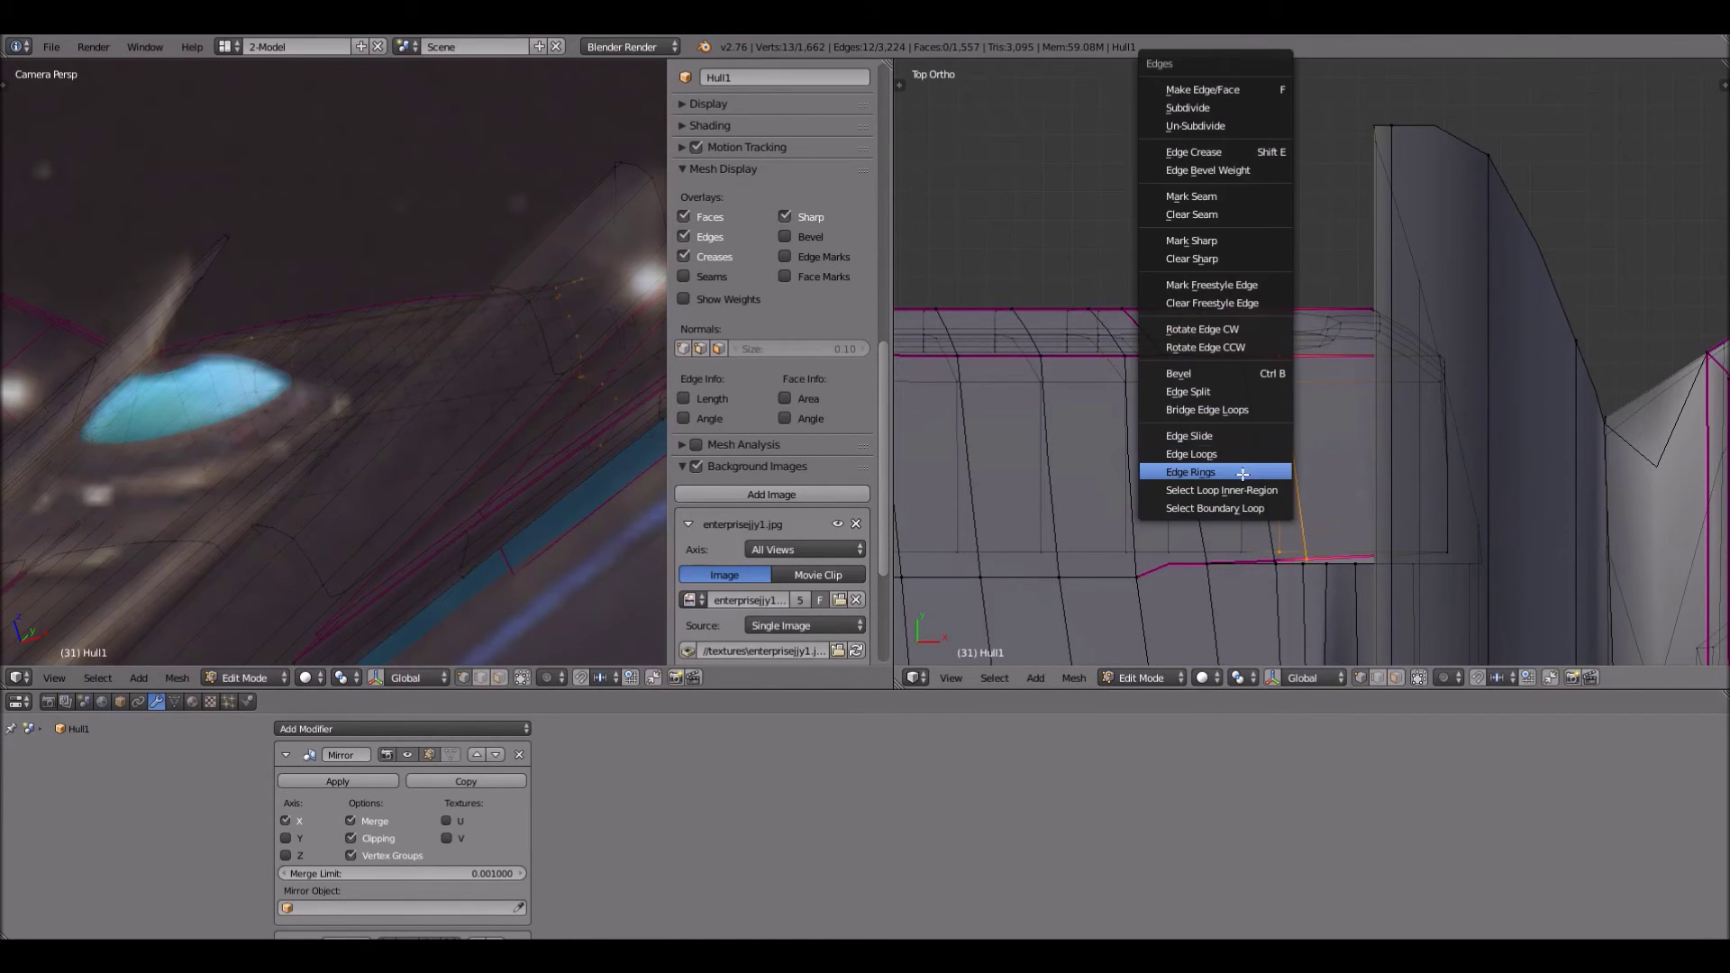
pyautogui.click(1253, 472)
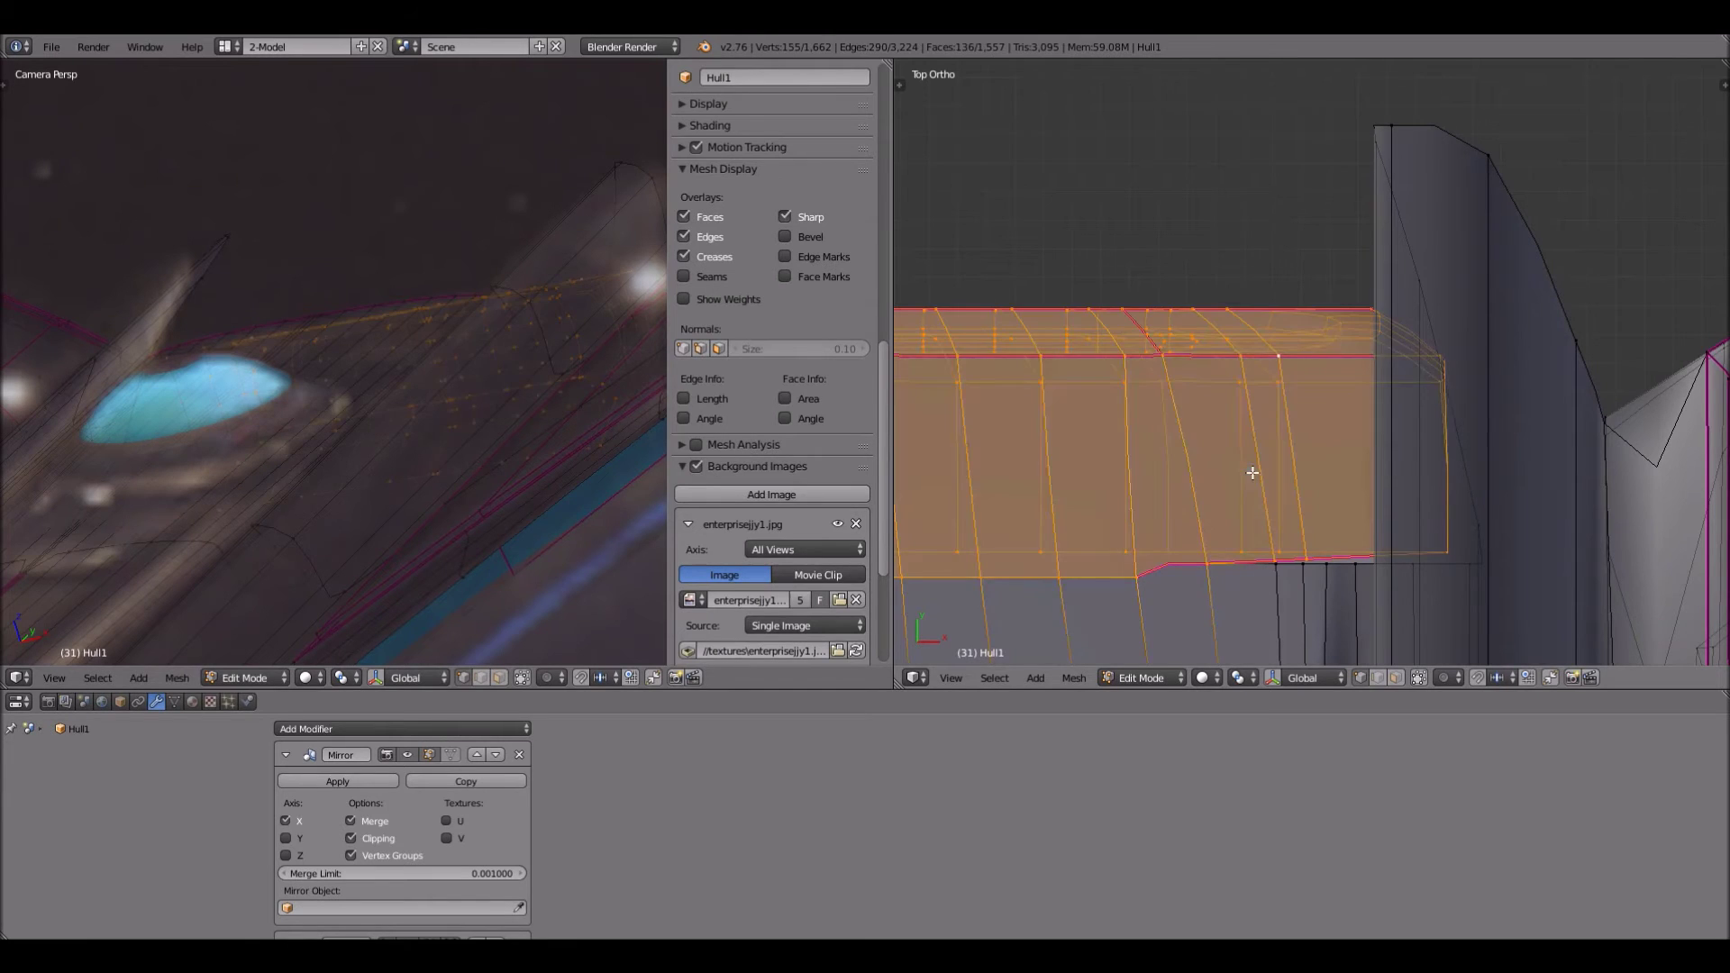
pyautogui.hotkey('ctrl', 'z')
pyautogui.hotkey('ctrl', 'e')
pyautogui.click(1250, 451)
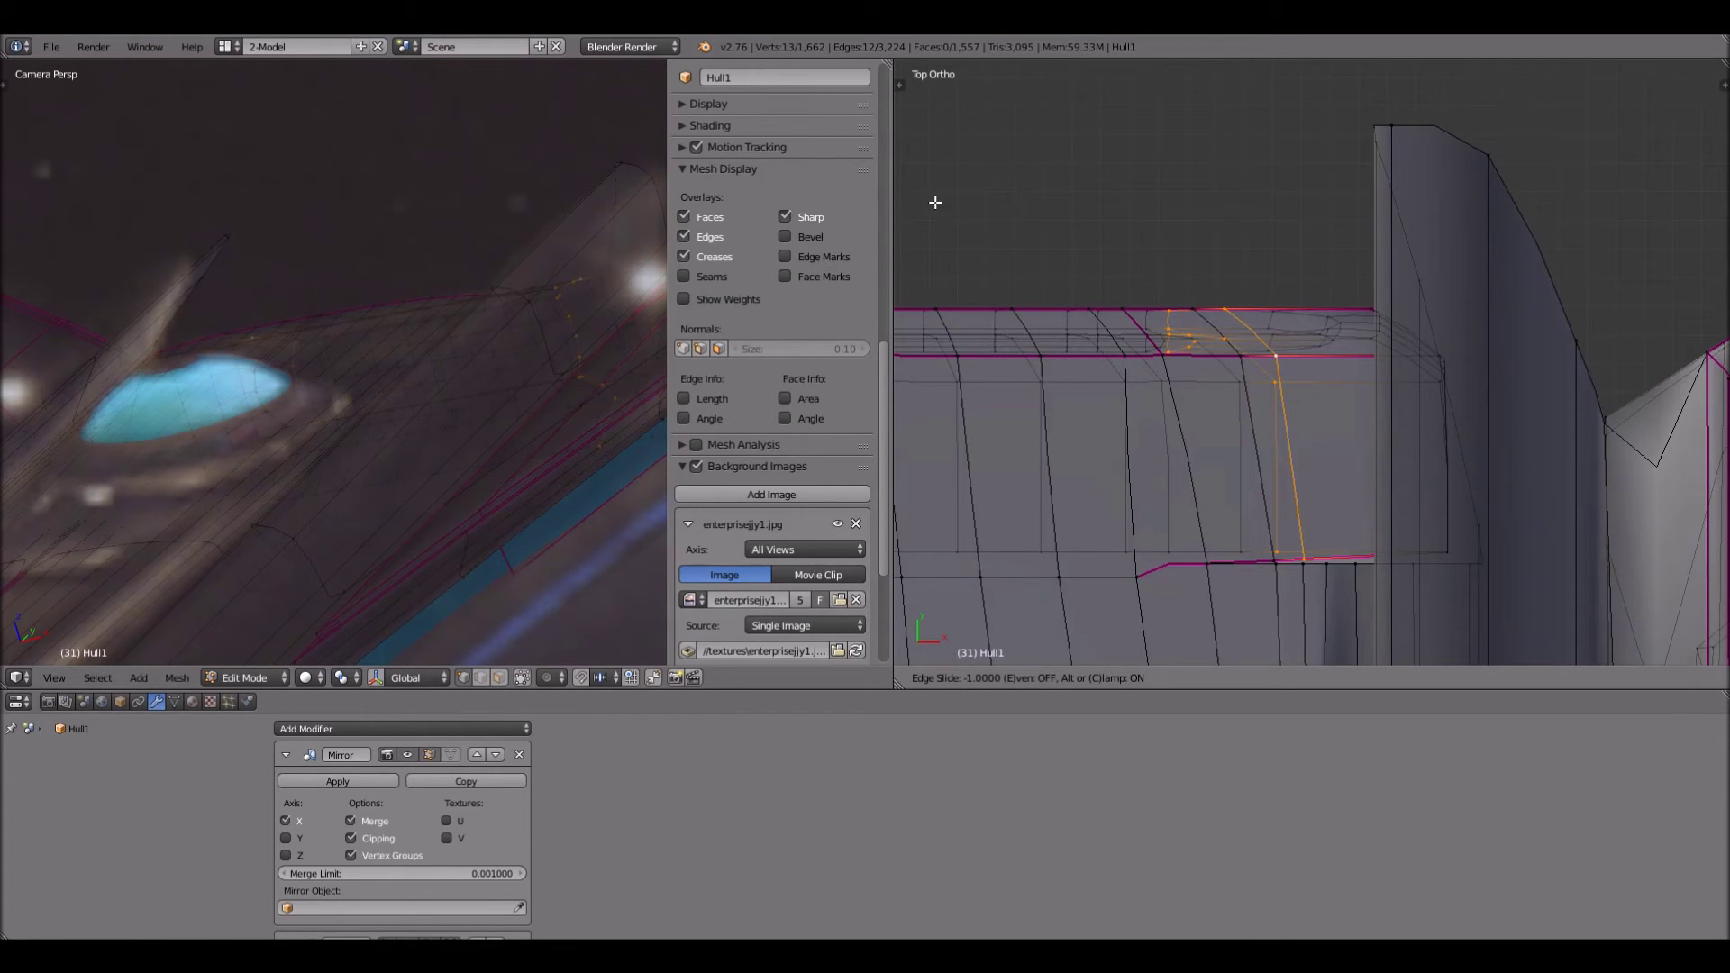
pyautogui.click(1312, 453)
# Merge the inner new loop's seam vertex into the panel vertex directly below it, using At Last, and clear the selection
pyautogui.scroll(2, 1294, 514)
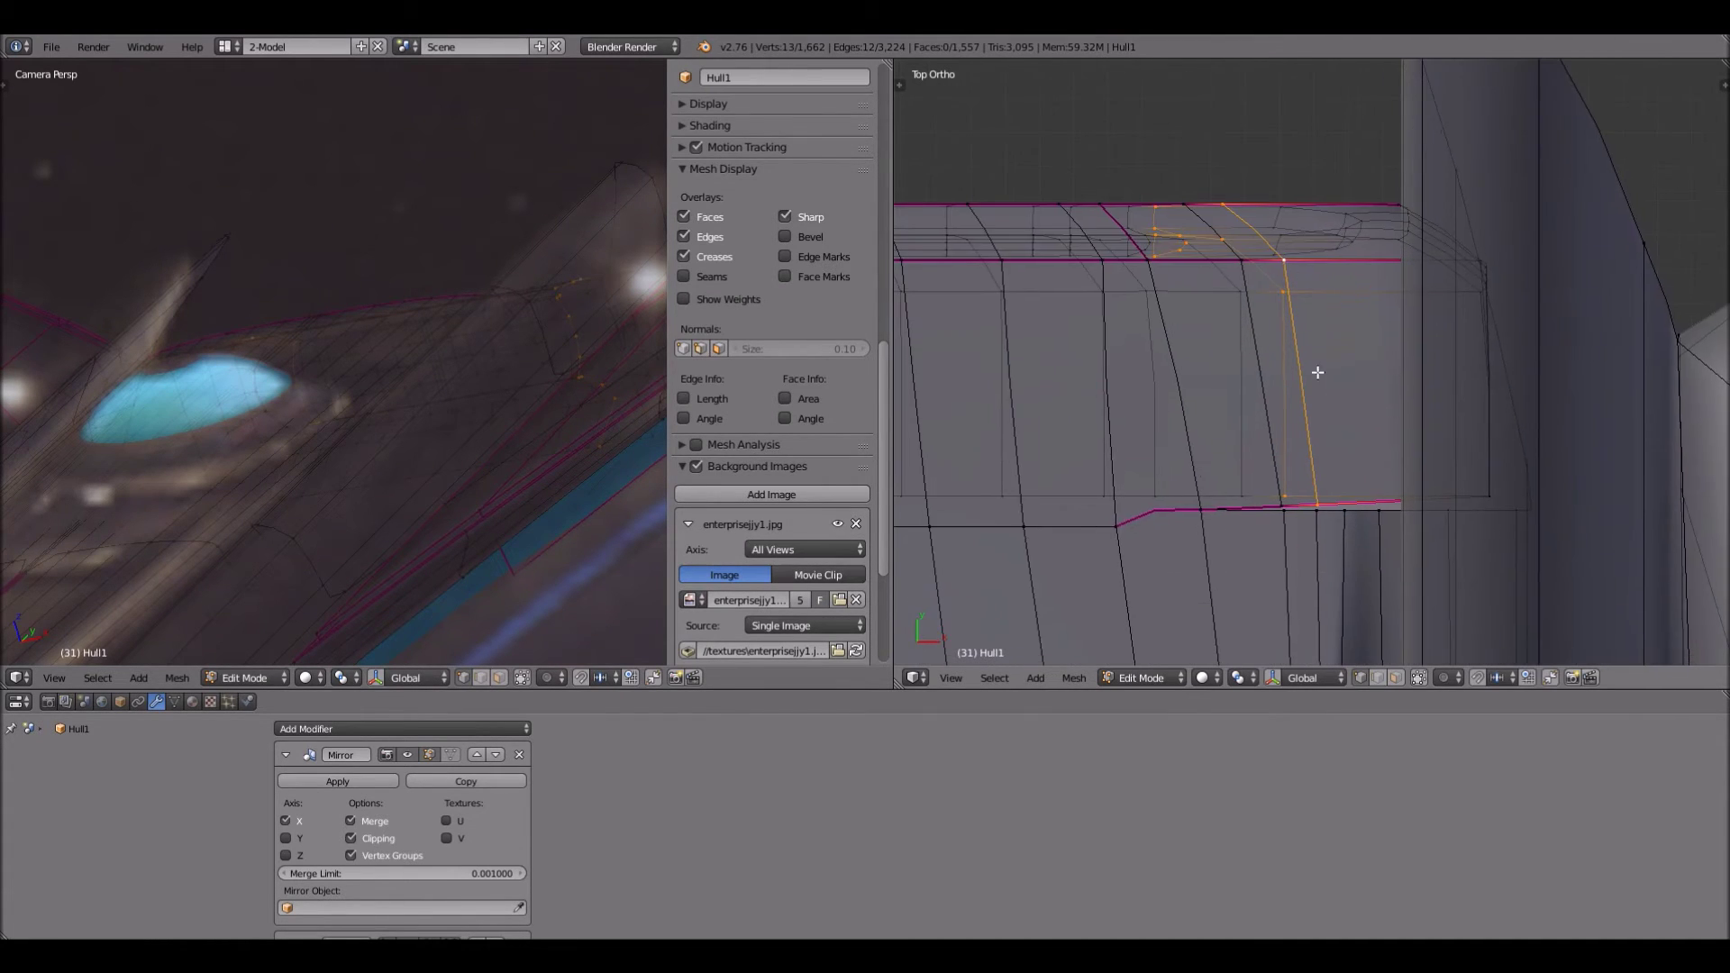
pyautogui.scroll(1, 1283, 533)
pyautogui.rightClick(1283, 534)
pyautogui.press('g')
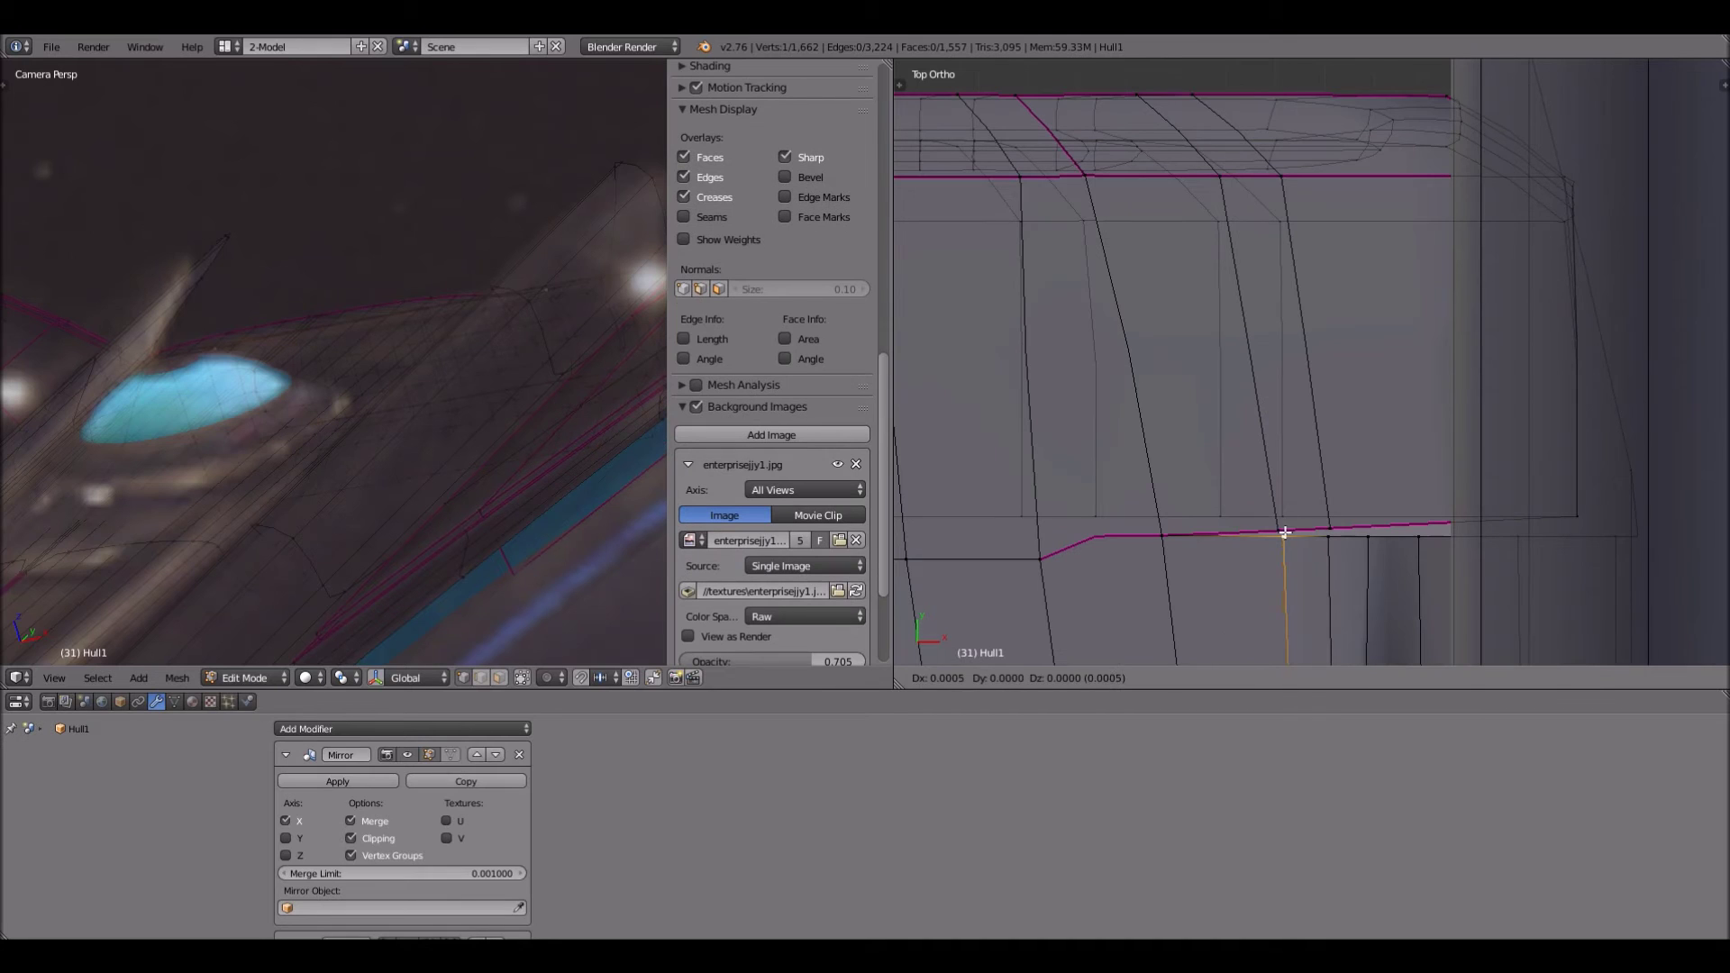
pyautogui.rightClick(1271, 519)
pyautogui.rightClick(1272, 533)
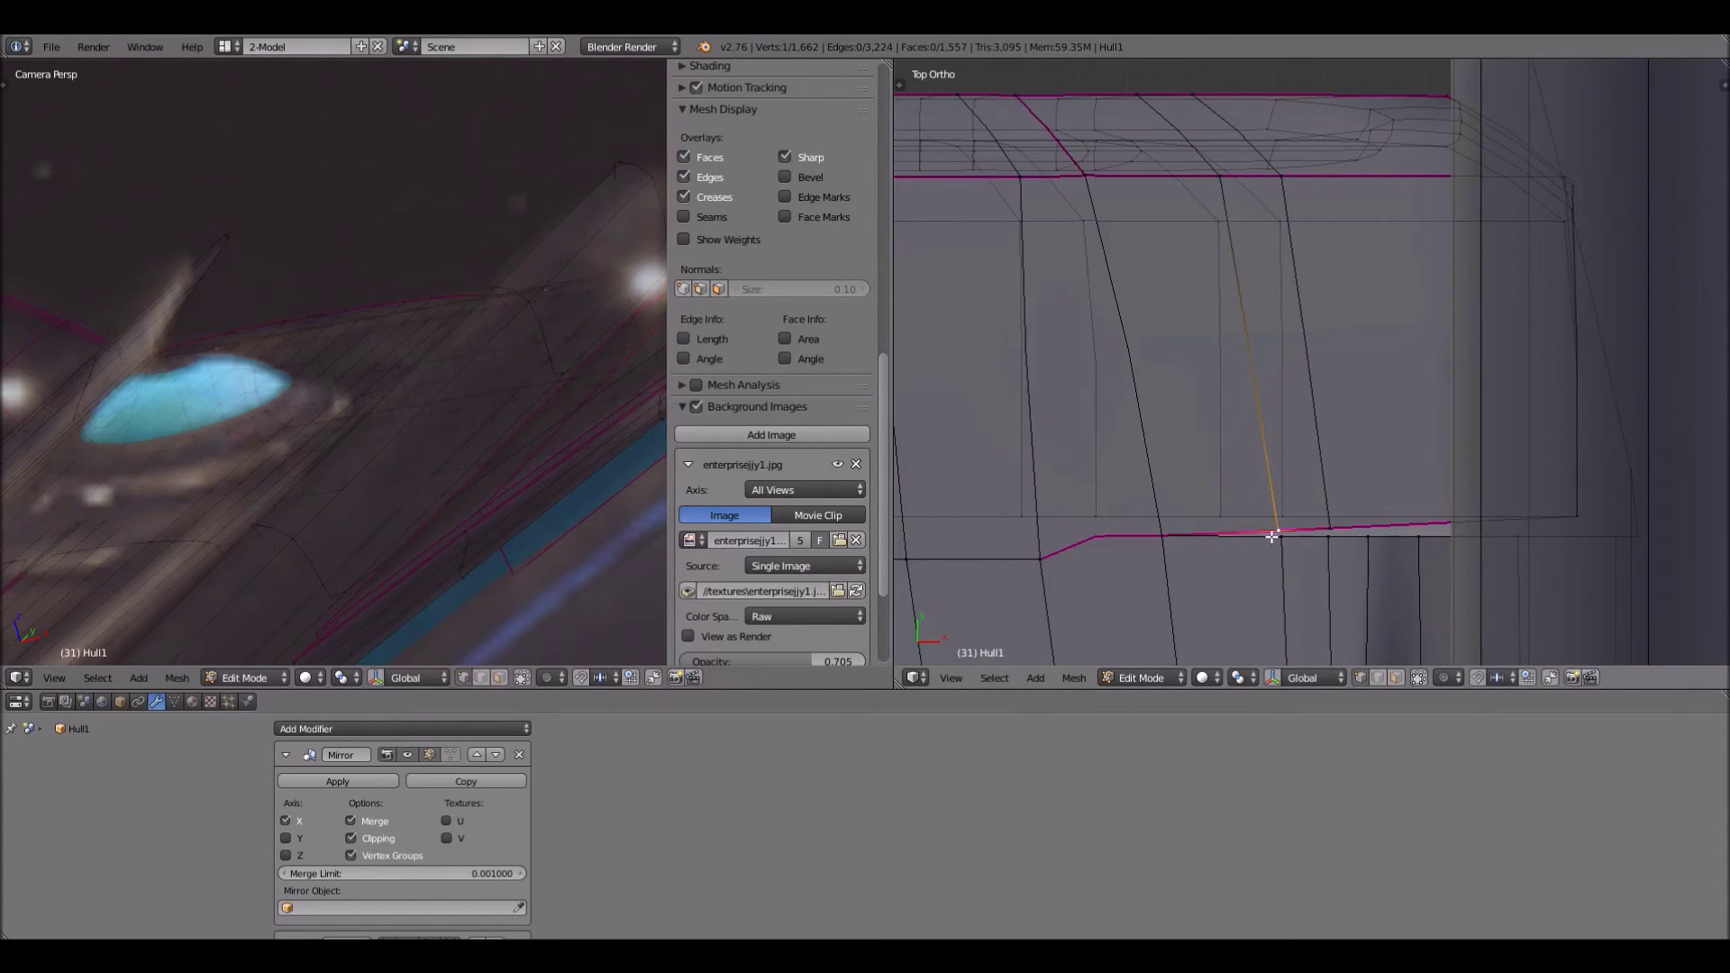
pyautogui.keyDown('shift'); pyautogui.rightClick(1274, 537); pyautogui.keyUp('shift')
pyautogui.hotkey('alt', 'm')
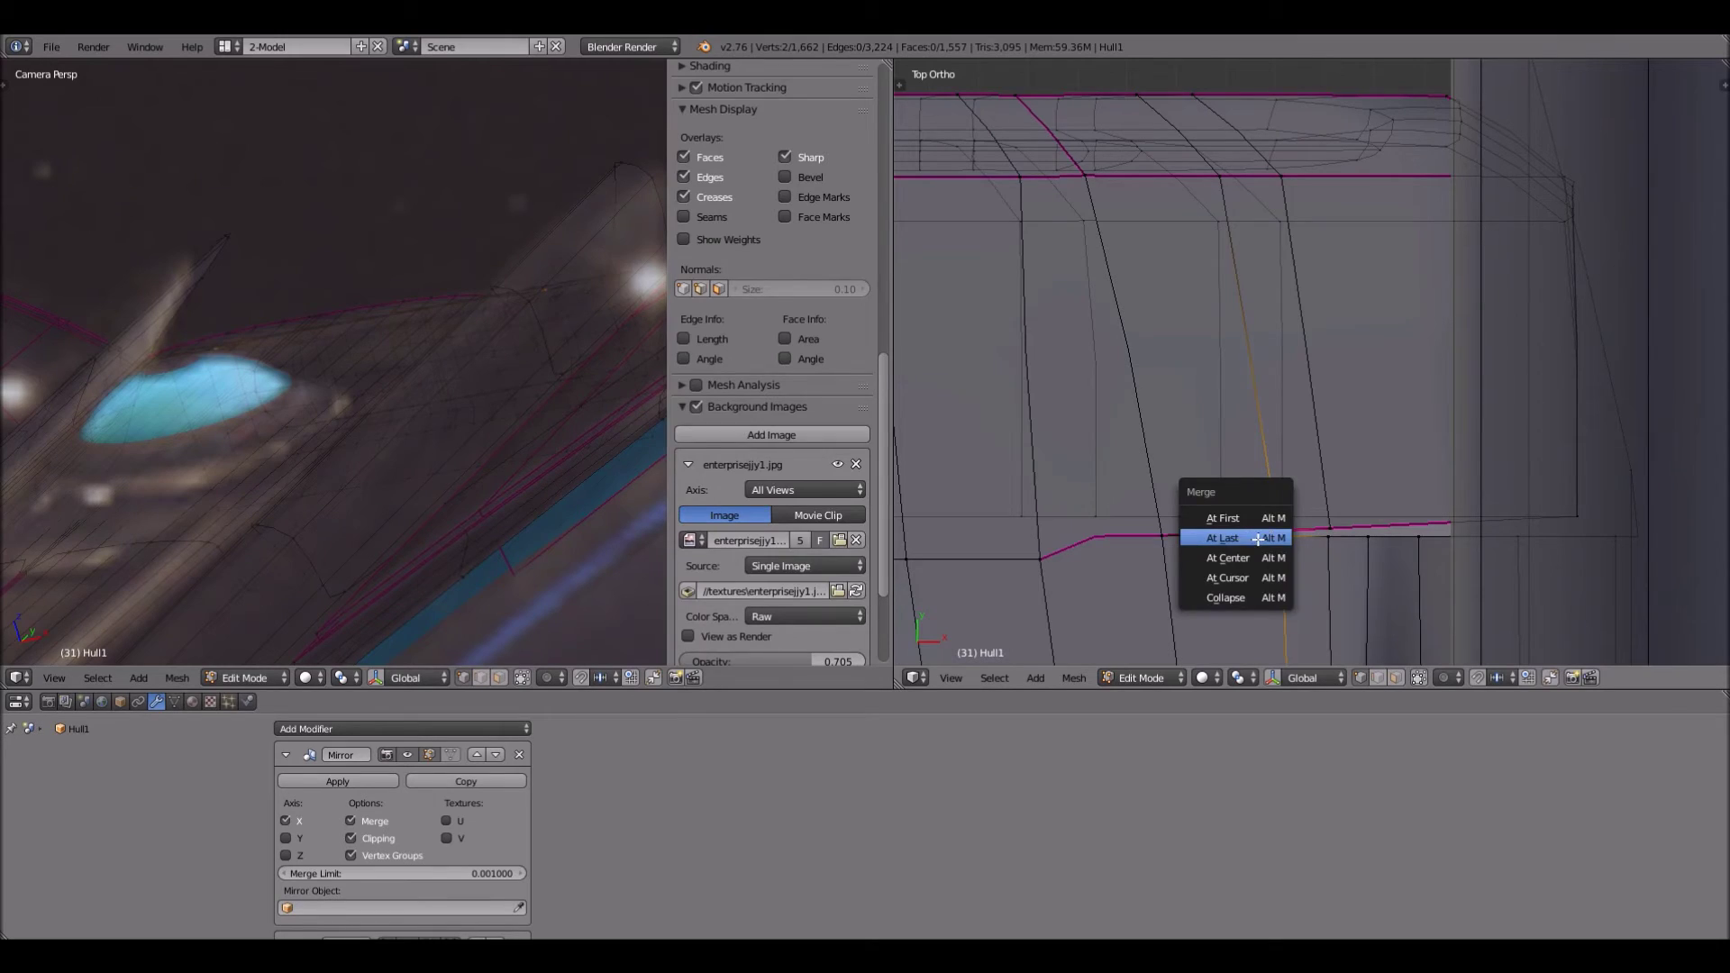
pyautogui.click(1258, 538)
pyautogui.press('a')
# Examine the merged seam and its leftover creased edges above the blue slot from several angles
pyautogui.scroll(-4, 1257, 539)
pyautogui.moveTo(1257, 539); pyautogui.dragTo(1479, 436, button='middle')
pyautogui.scroll(2, 1482, 435)
pyautogui.scroll(-5, 1482, 435)
pyautogui.keyDown('shift'); pyautogui.moveTo(1271, 464); pyautogui.dragTo(1295, 336, button='middle'); pyautogui.keyUp('shift')
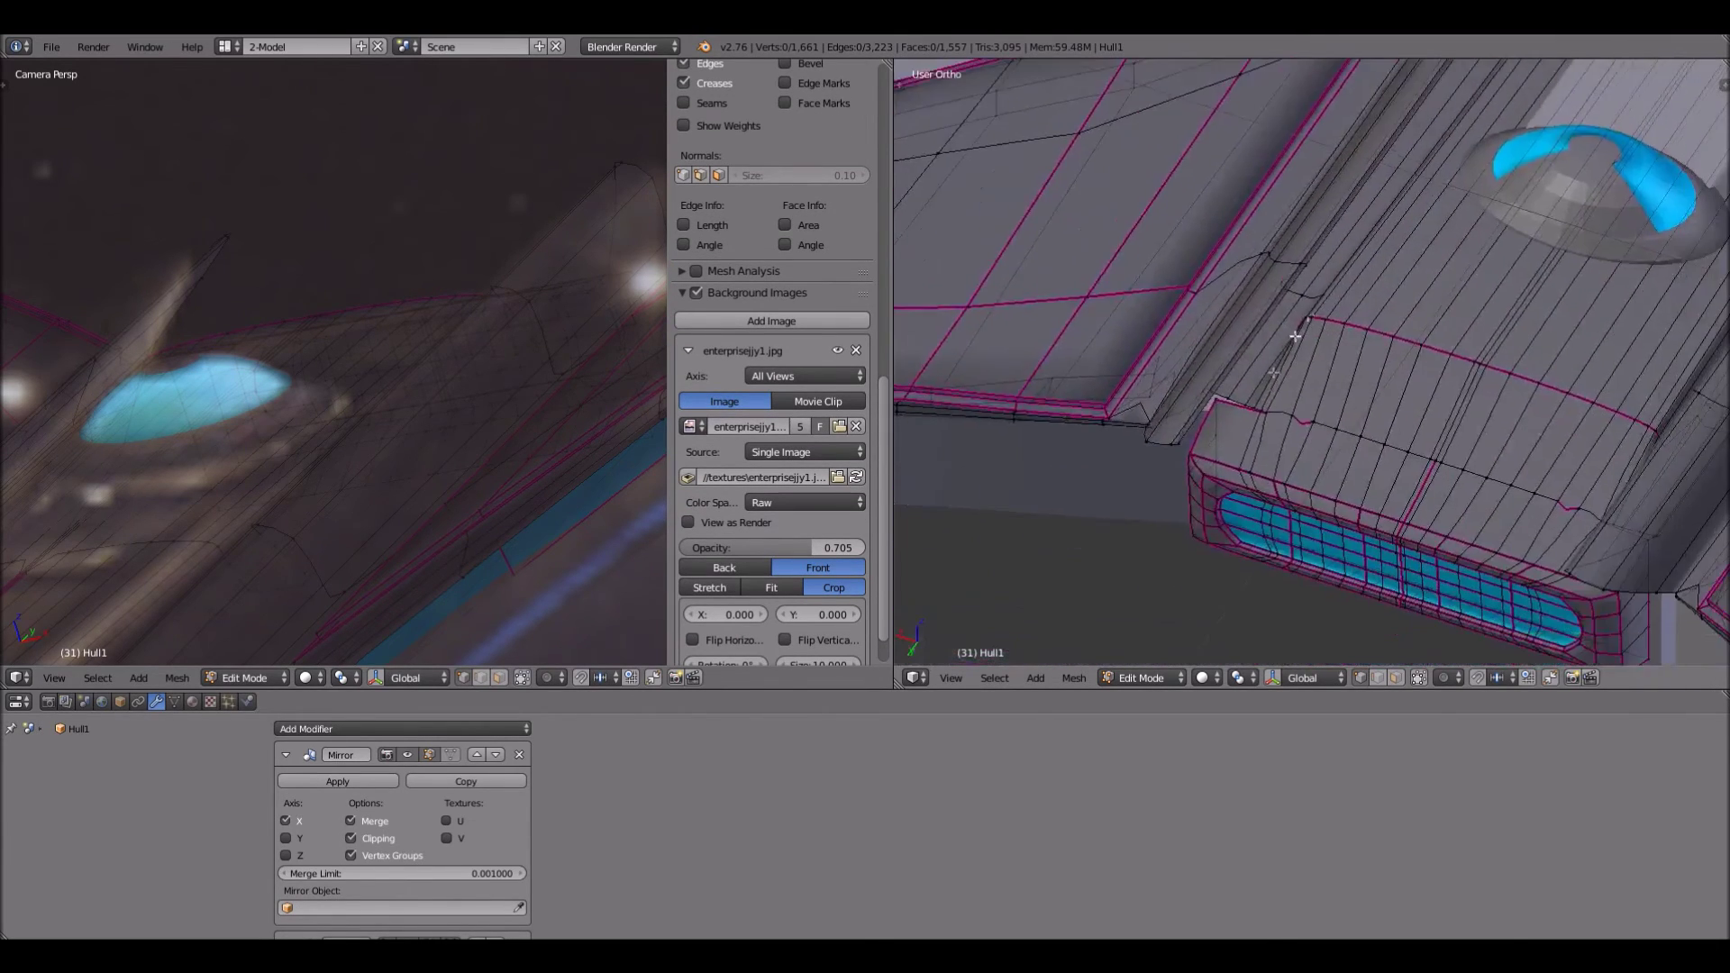
pyautogui.scroll(5, 1296, 336)
pyautogui.moveTo(1175, 465); pyautogui.dragTo(1239, 448, button='middle')
pyautogui.scroll(-6, 1239, 448)
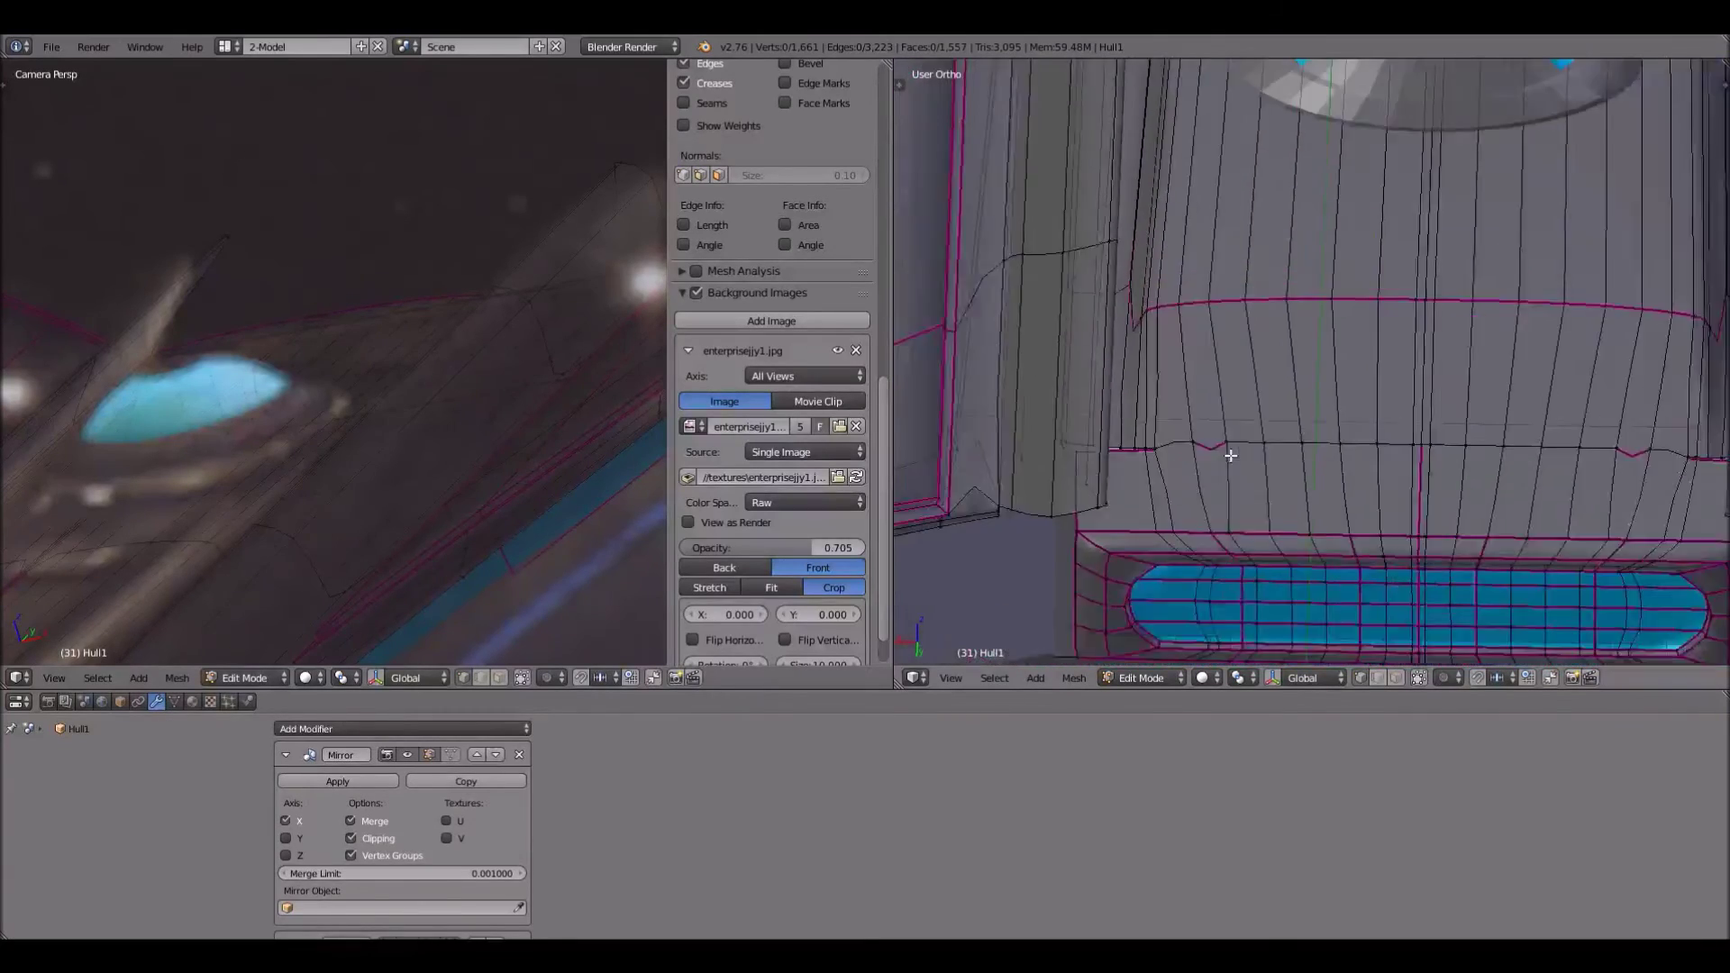
pyautogui.moveTo(1265, 439); pyautogui.dragTo(1209, 483, button='middle')
pyautogui.scroll(3, 1209, 483)
pyautogui.scroll(1, 1209, 483)
pyautogui.keyDown('shift'); pyautogui.moveTo(1039, 548); pyautogui.dragTo(1185, 337, button='middle'); pyautogui.keyUp('shift')
pyautogui.scroll(-4, 1184, 337)
pyautogui.scroll(4, 1424, 393)
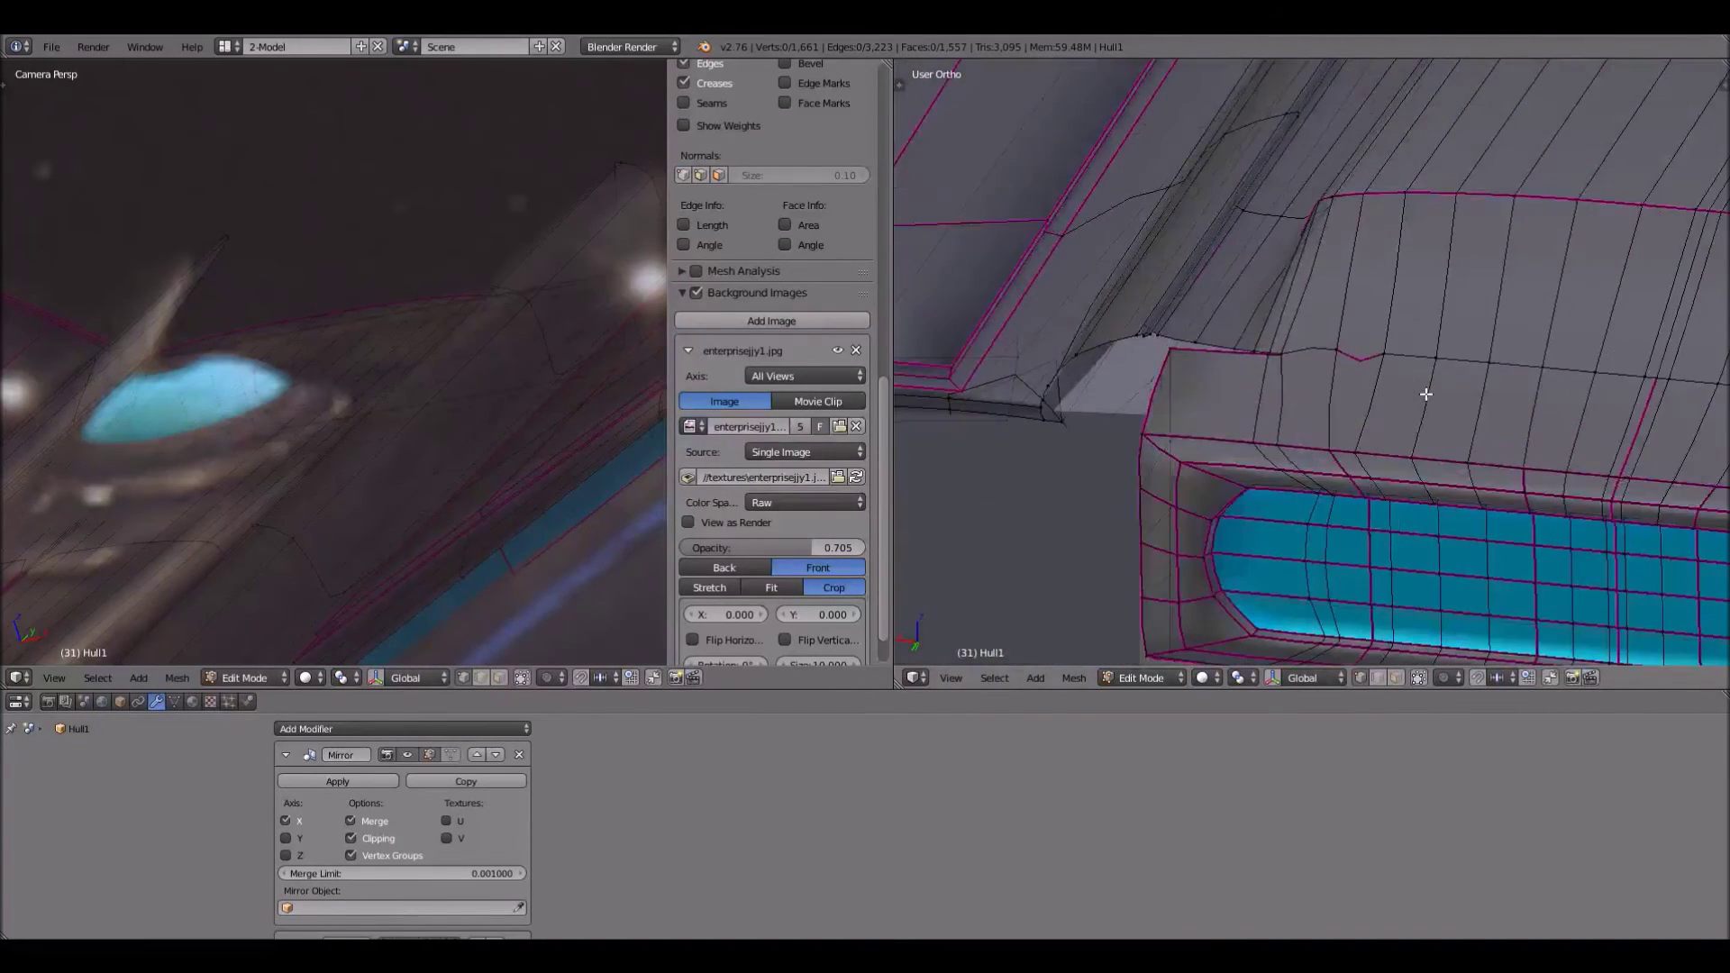
# Remove the crease from the short dipping edge on the closed seam above the blue slot
pyautogui.rightClick(1369, 346)
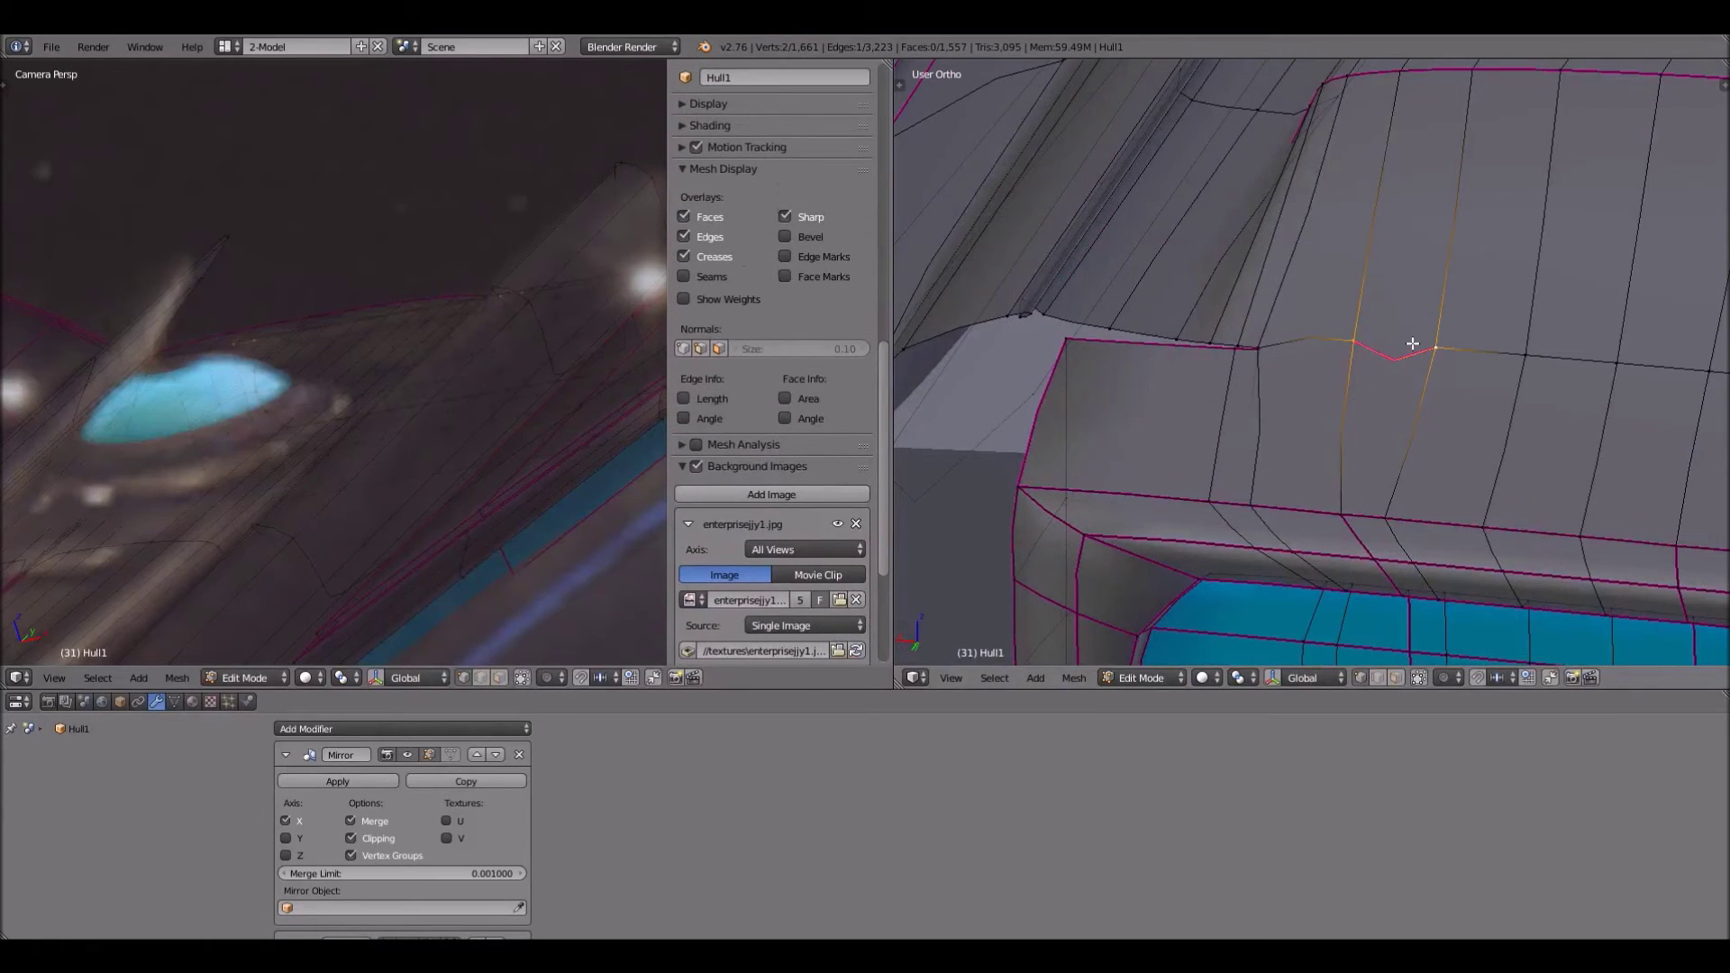
pyautogui.hotkey('ctrl', 'e')
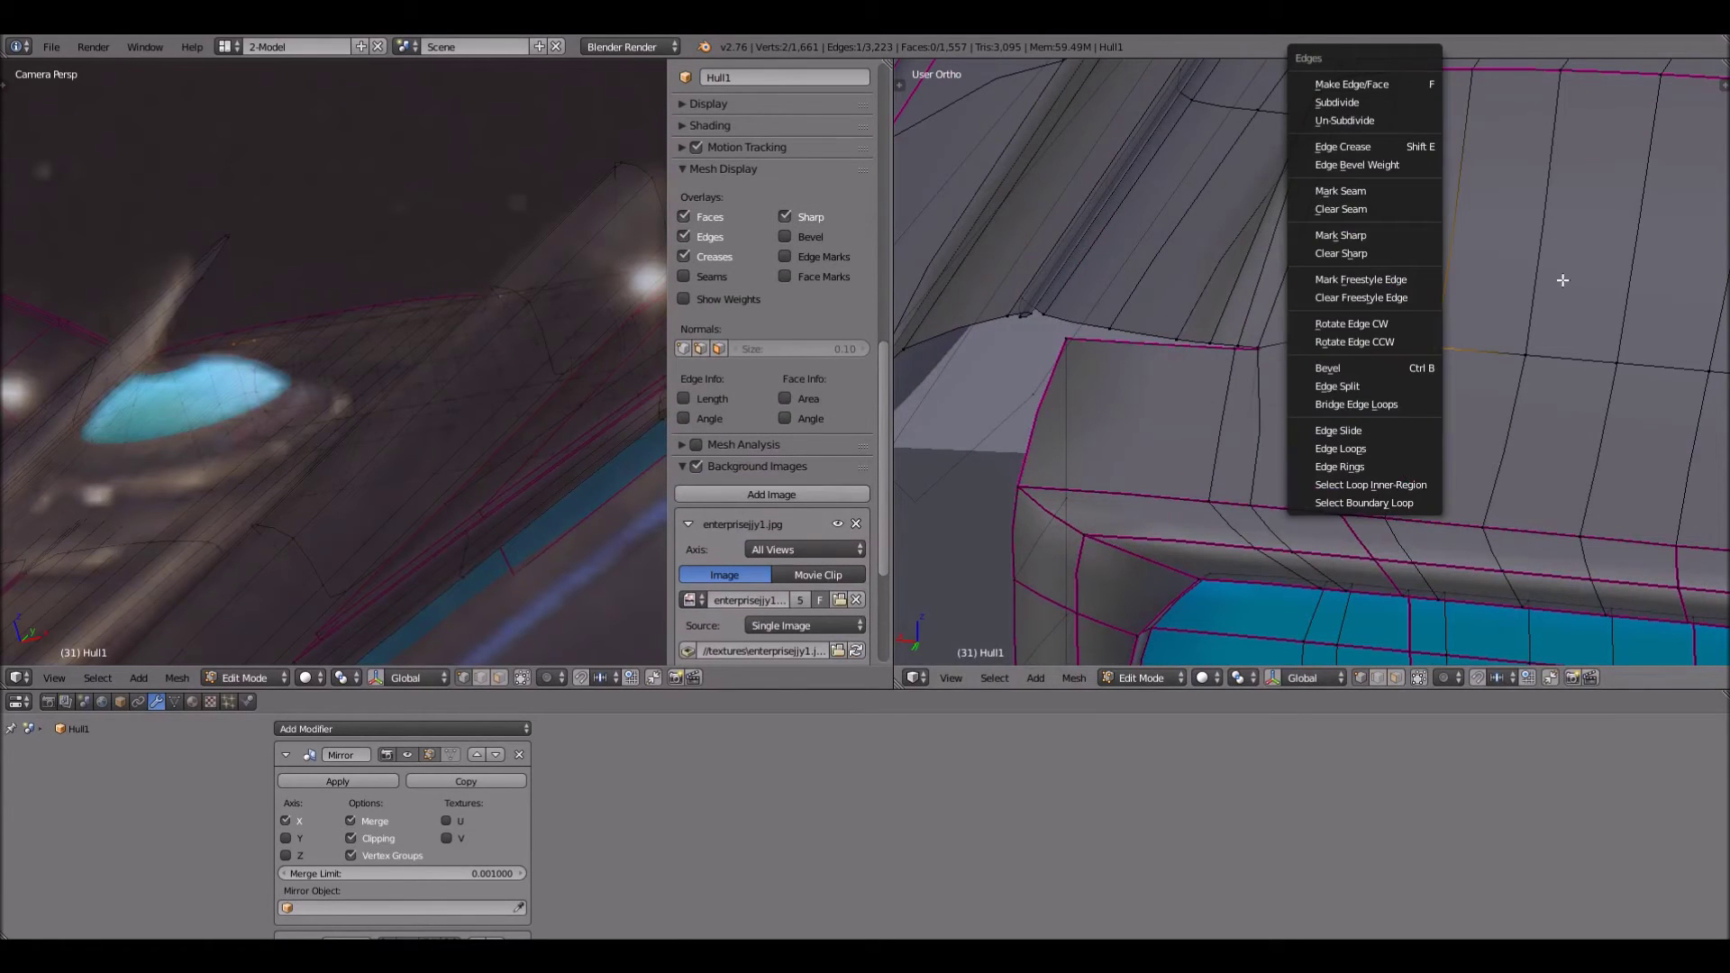
pyautogui.hotkey('shift', 'e')
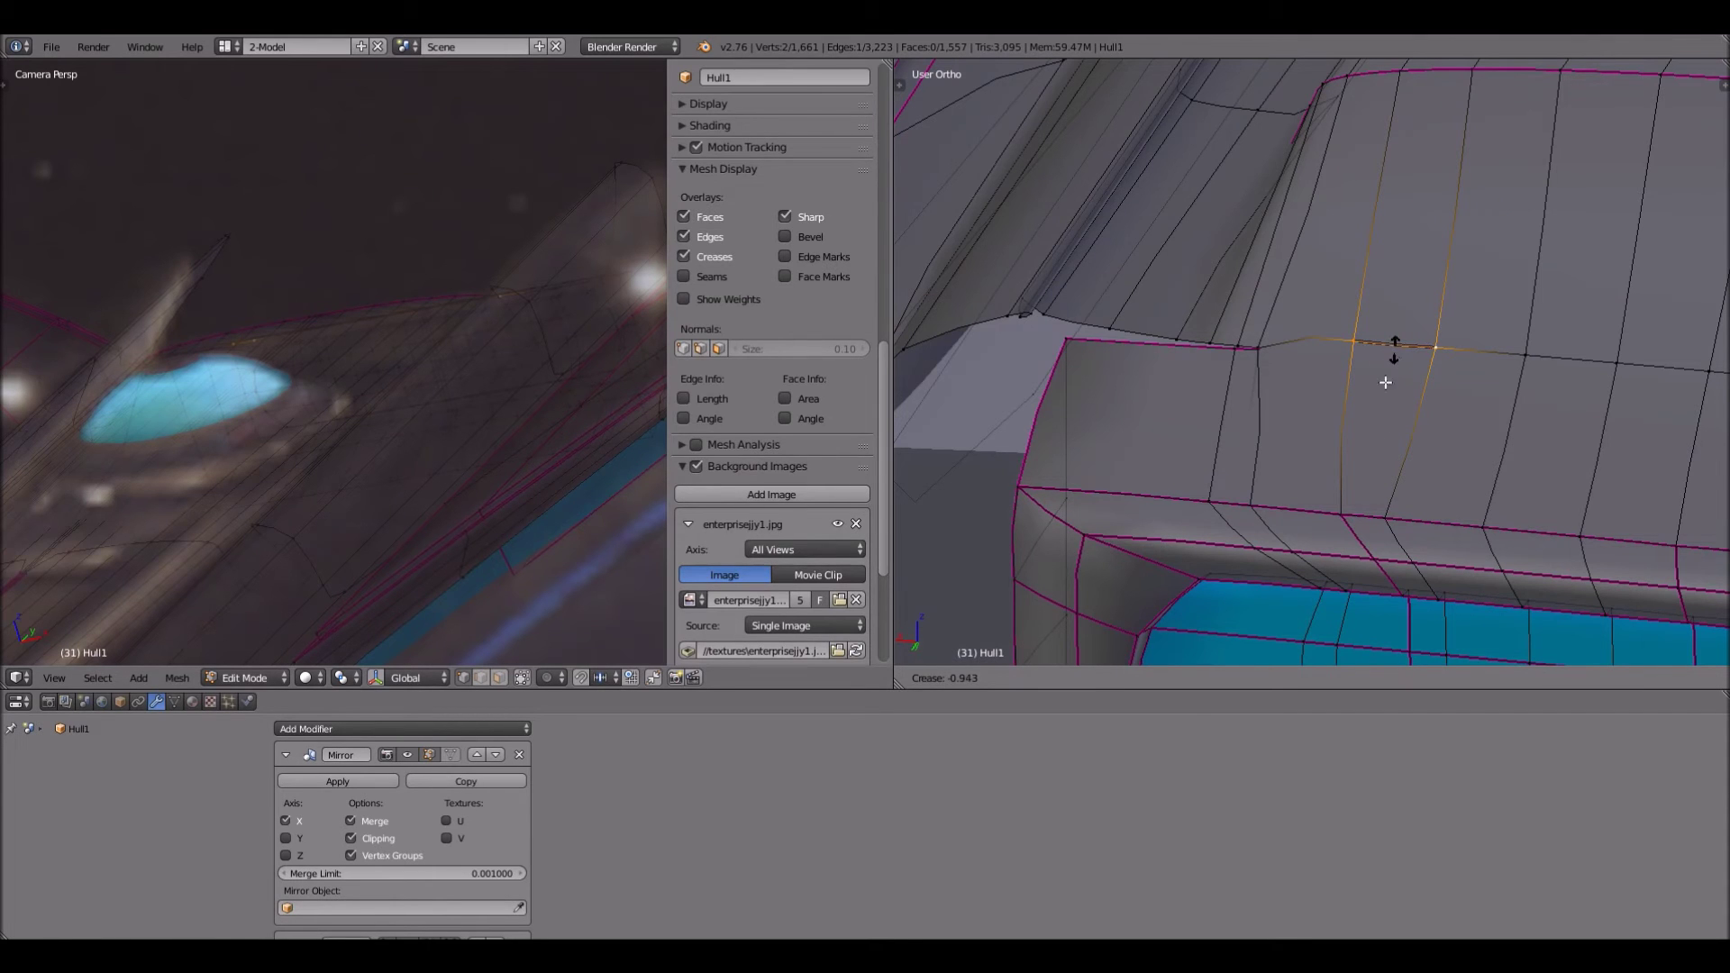
pyautogui.click(1383, 432)
pyautogui.press('a')
# Try to move the seam vertex beside the uncreased edge and, in edge select mode, the edge itself
pyautogui.scroll(-6, 1383, 432)
pyautogui.scroll(3, 1375, 434)
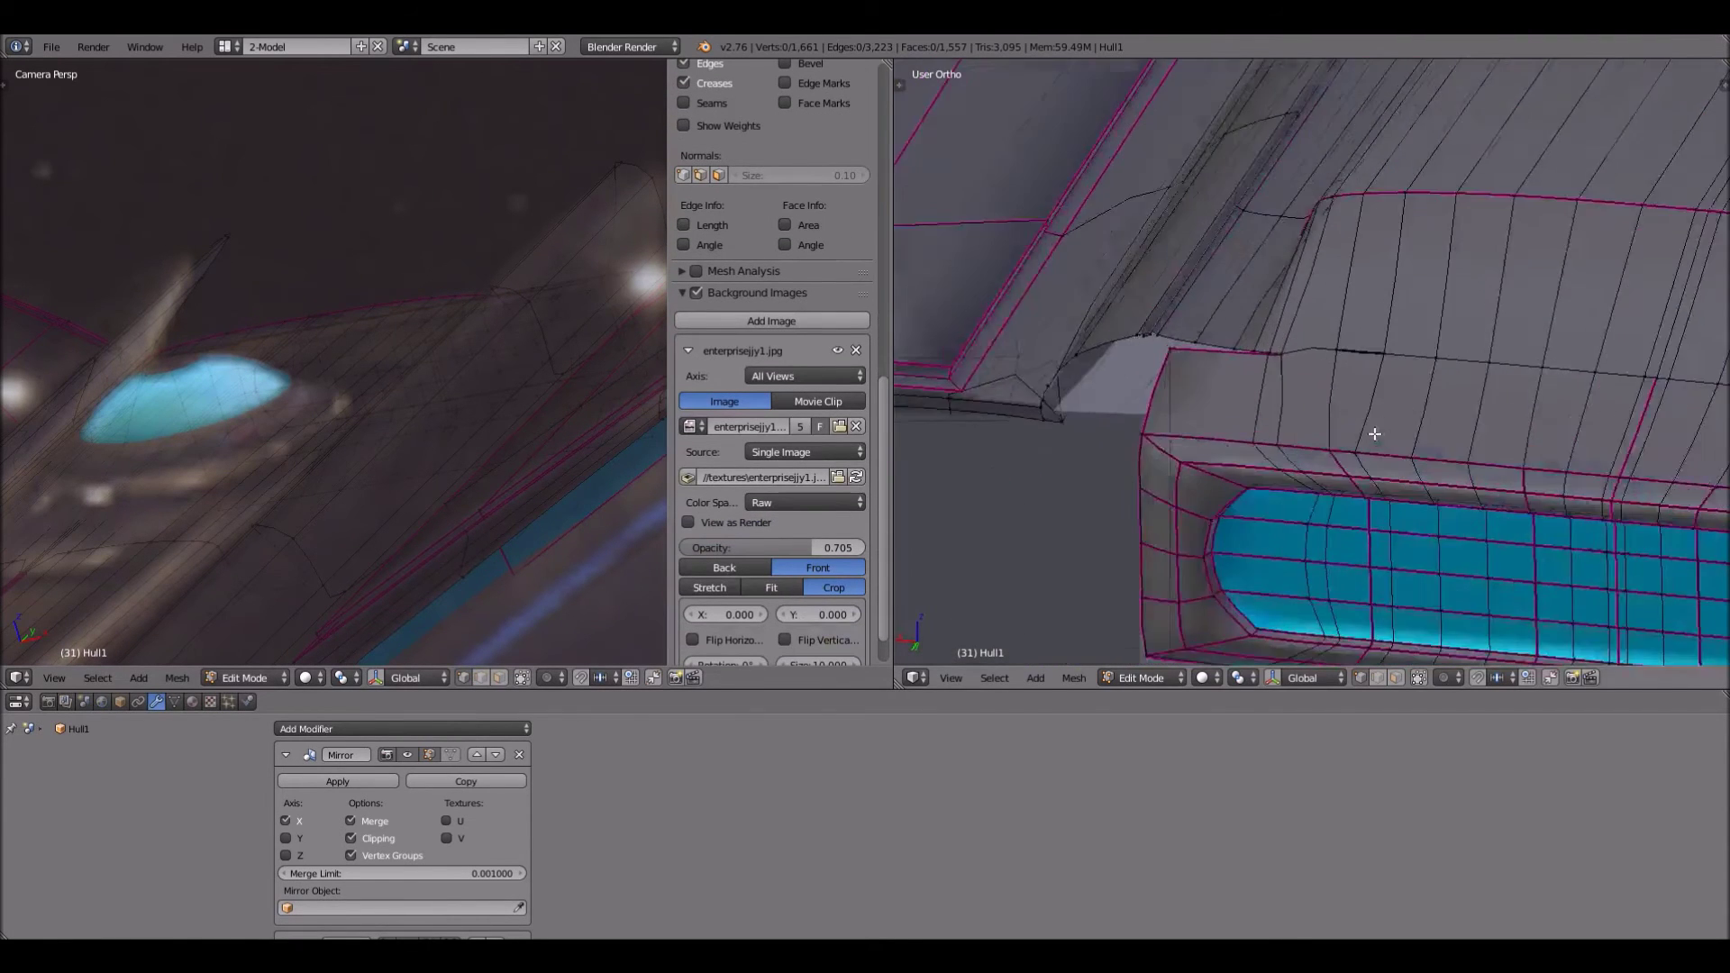
pyautogui.scroll(5, 1377, 397)
pyautogui.rightClick(1406, 290)
pyautogui.rightClick(1603, 363)
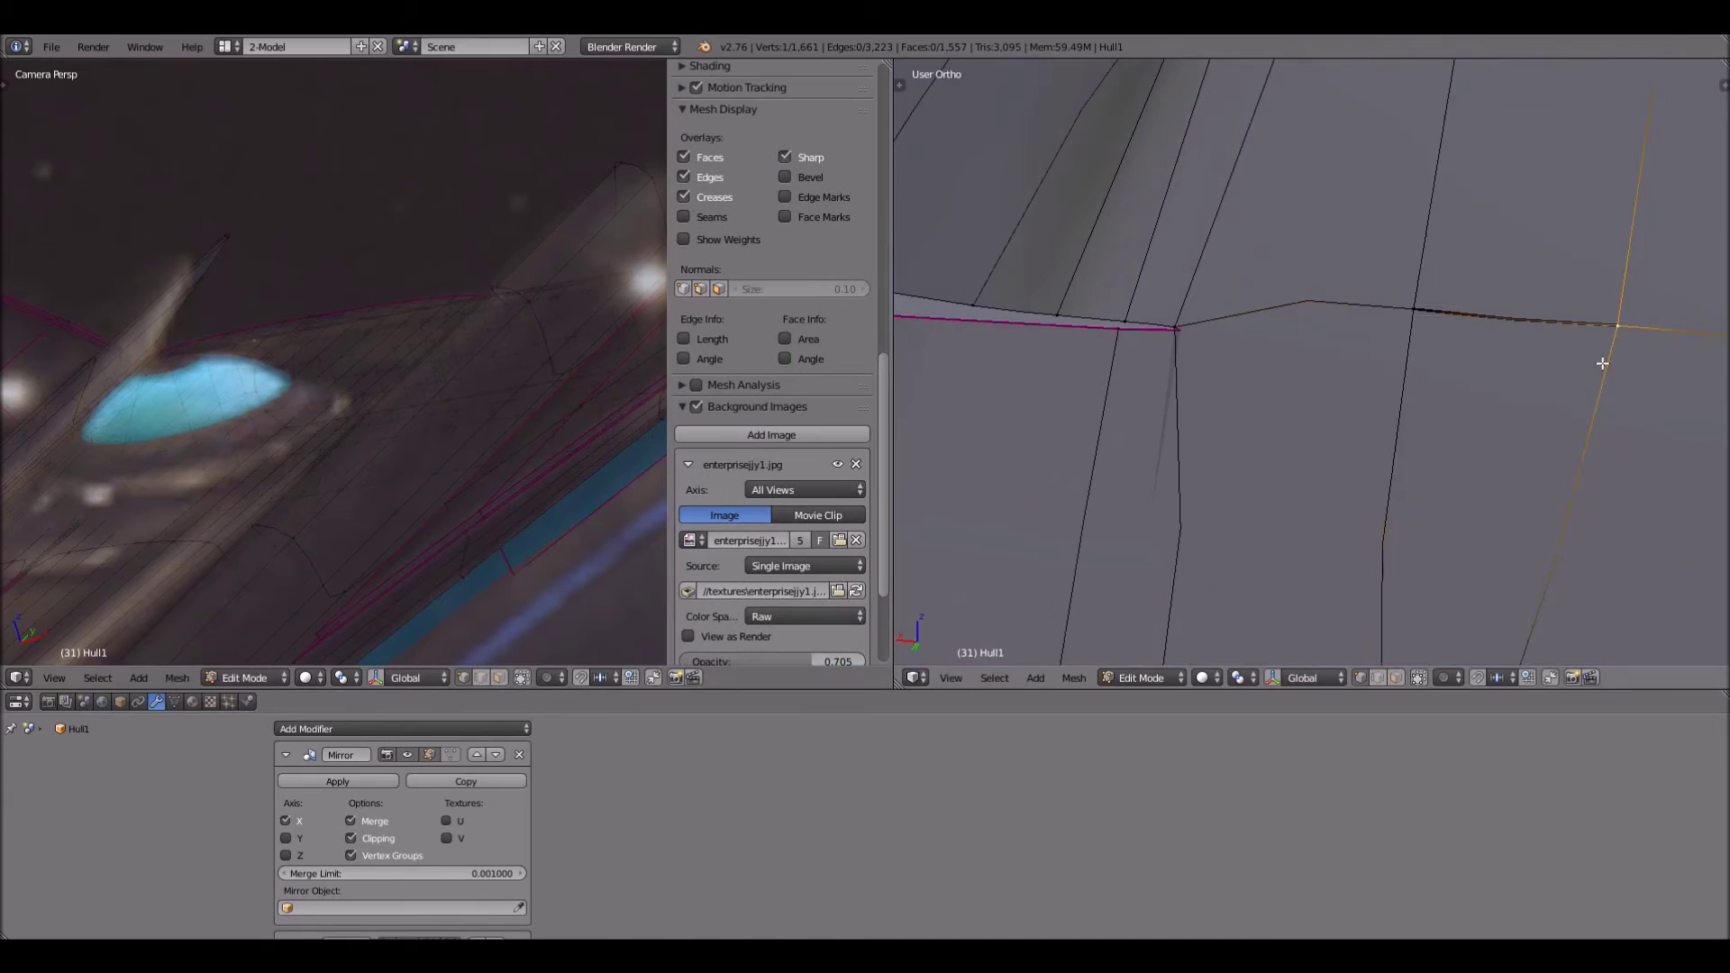
pyautogui.press('g')
pyautogui.click(1457, 296)
pyautogui.click(1377, 679)
pyautogui.rightClick(1519, 311)
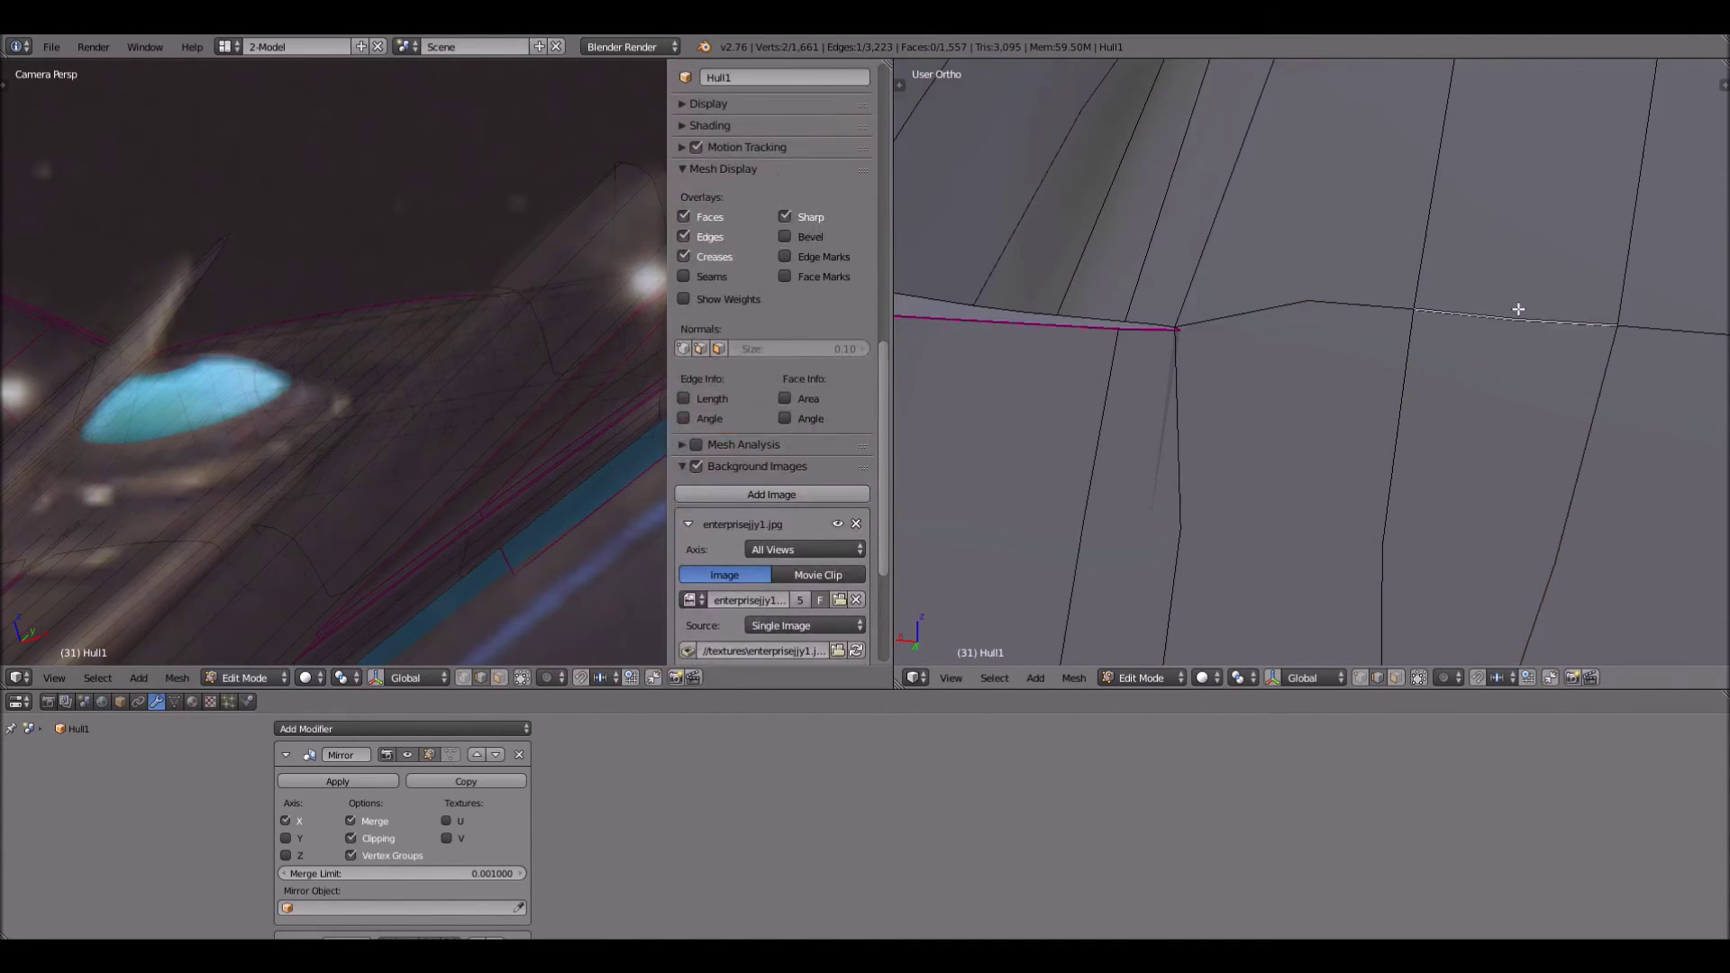
pyautogui.press('g')
pyautogui.rightClick(1471, 438)
pyautogui.press('a')
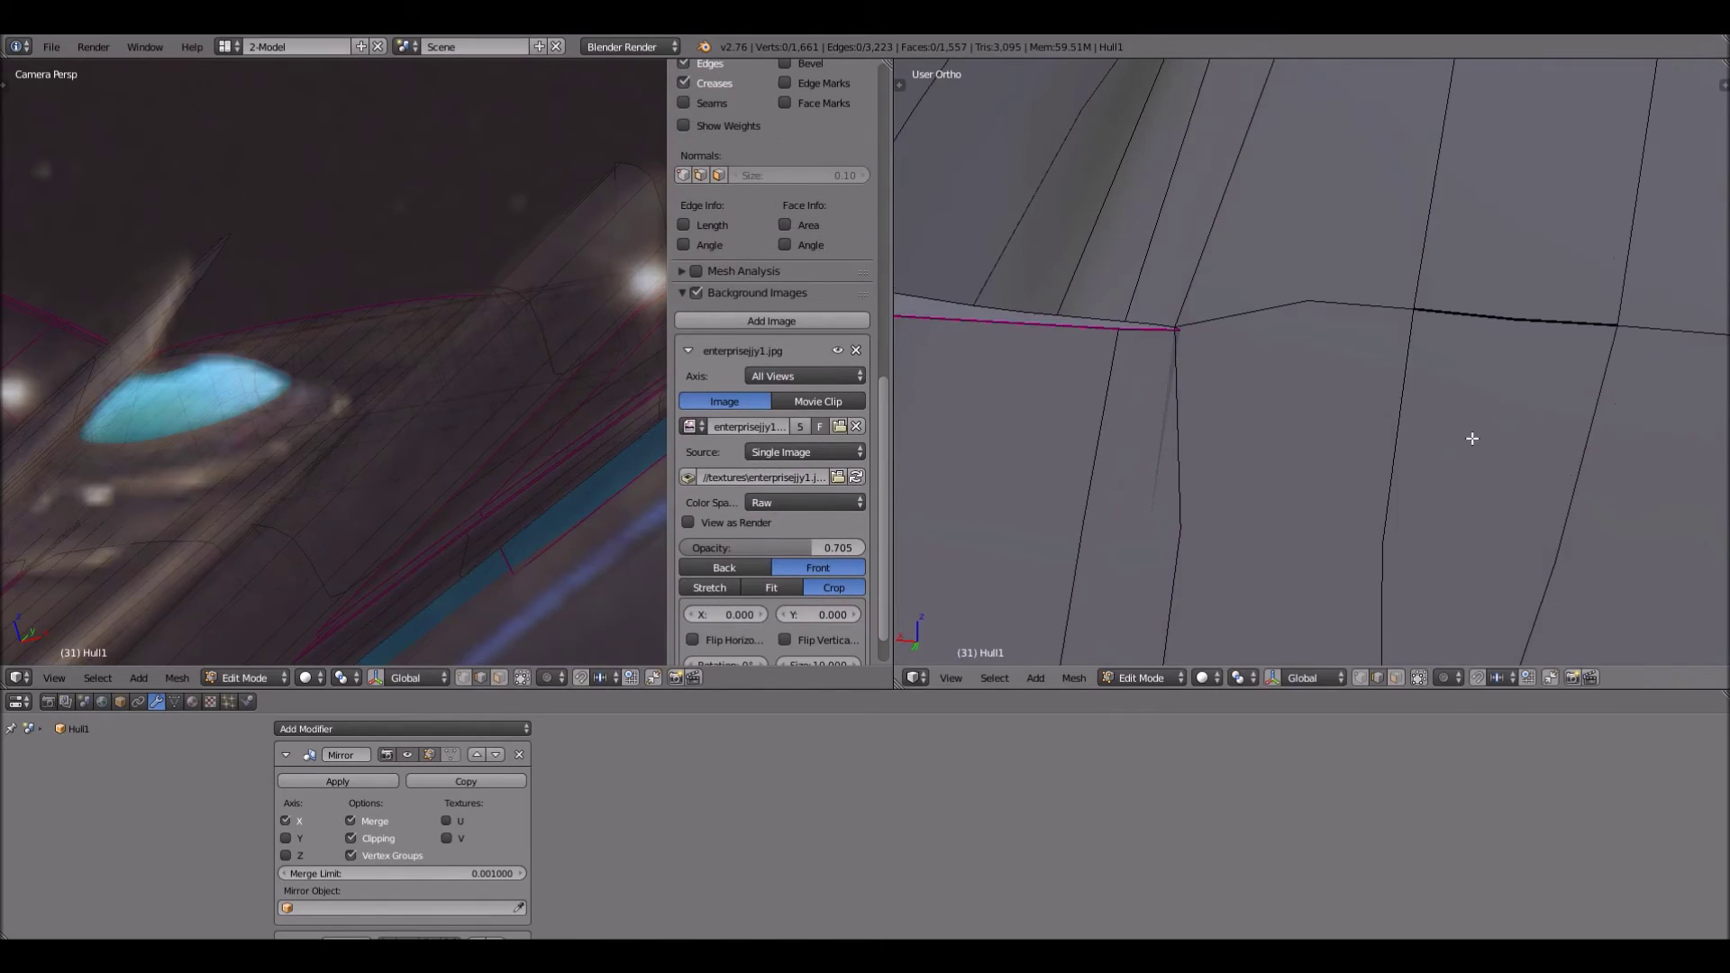
pyautogui.scroll(-4, 1471, 439)
pyautogui.scroll(-6, 1472, 438)
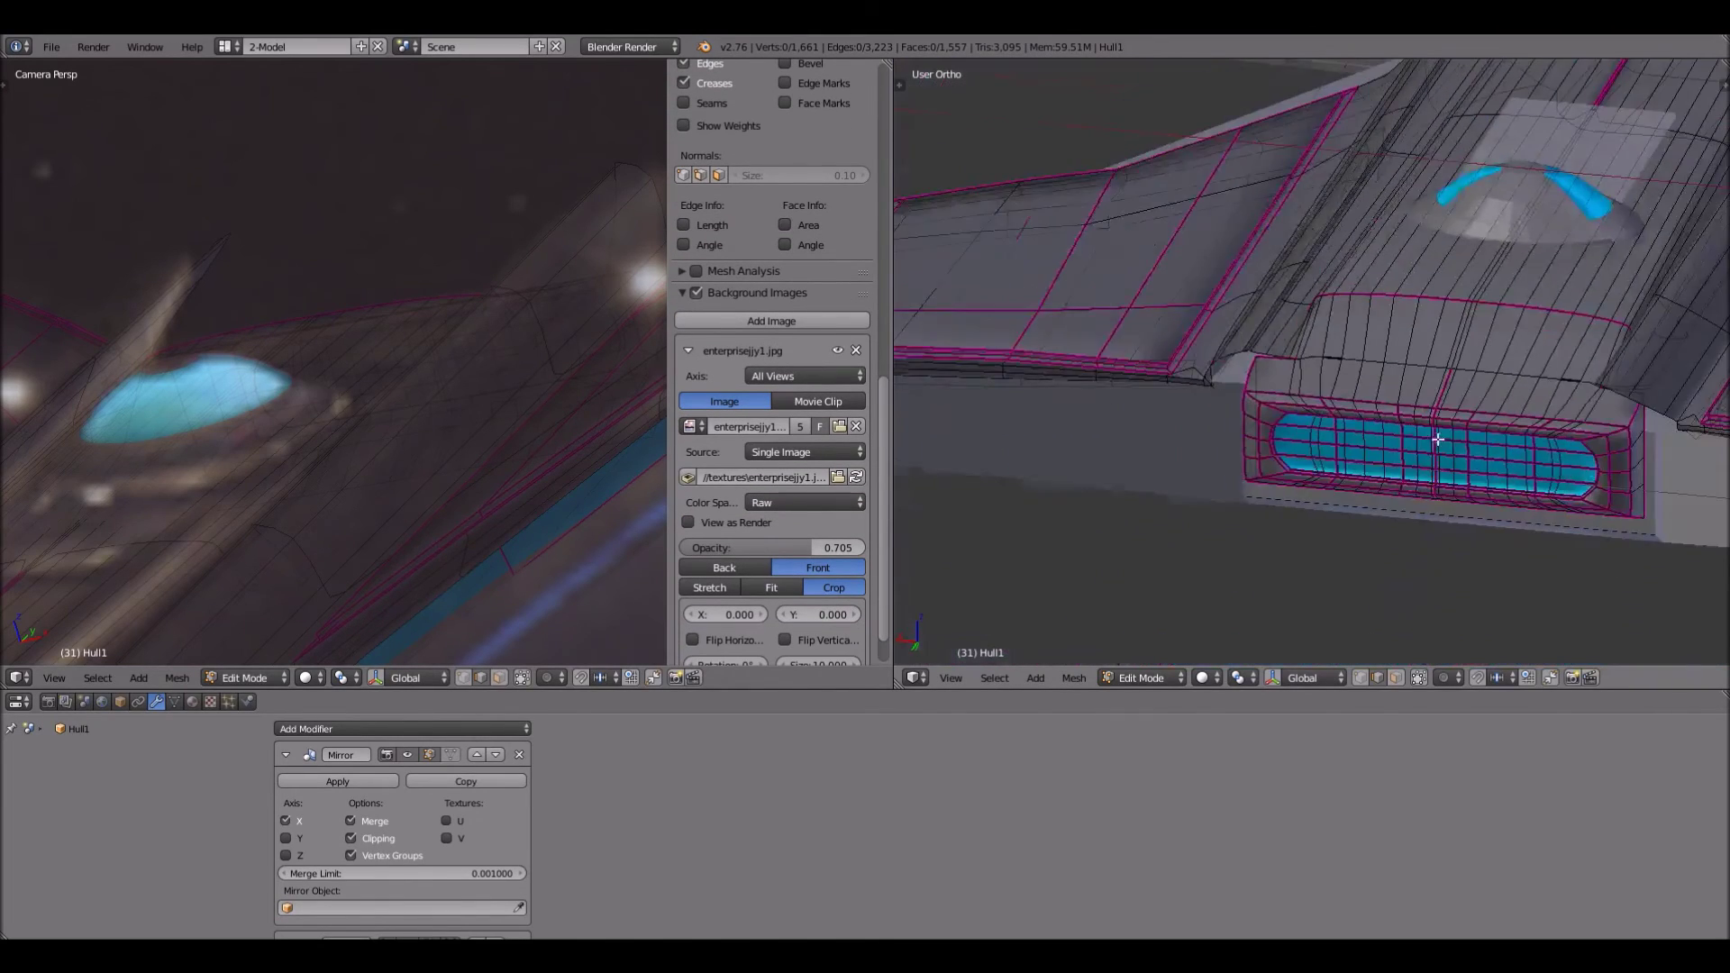
pyautogui.moveTo(1433, 421); pyautogui.dragTo(1556, 473, button='middle')
pyautogui.scroll(4, 1365, 316)
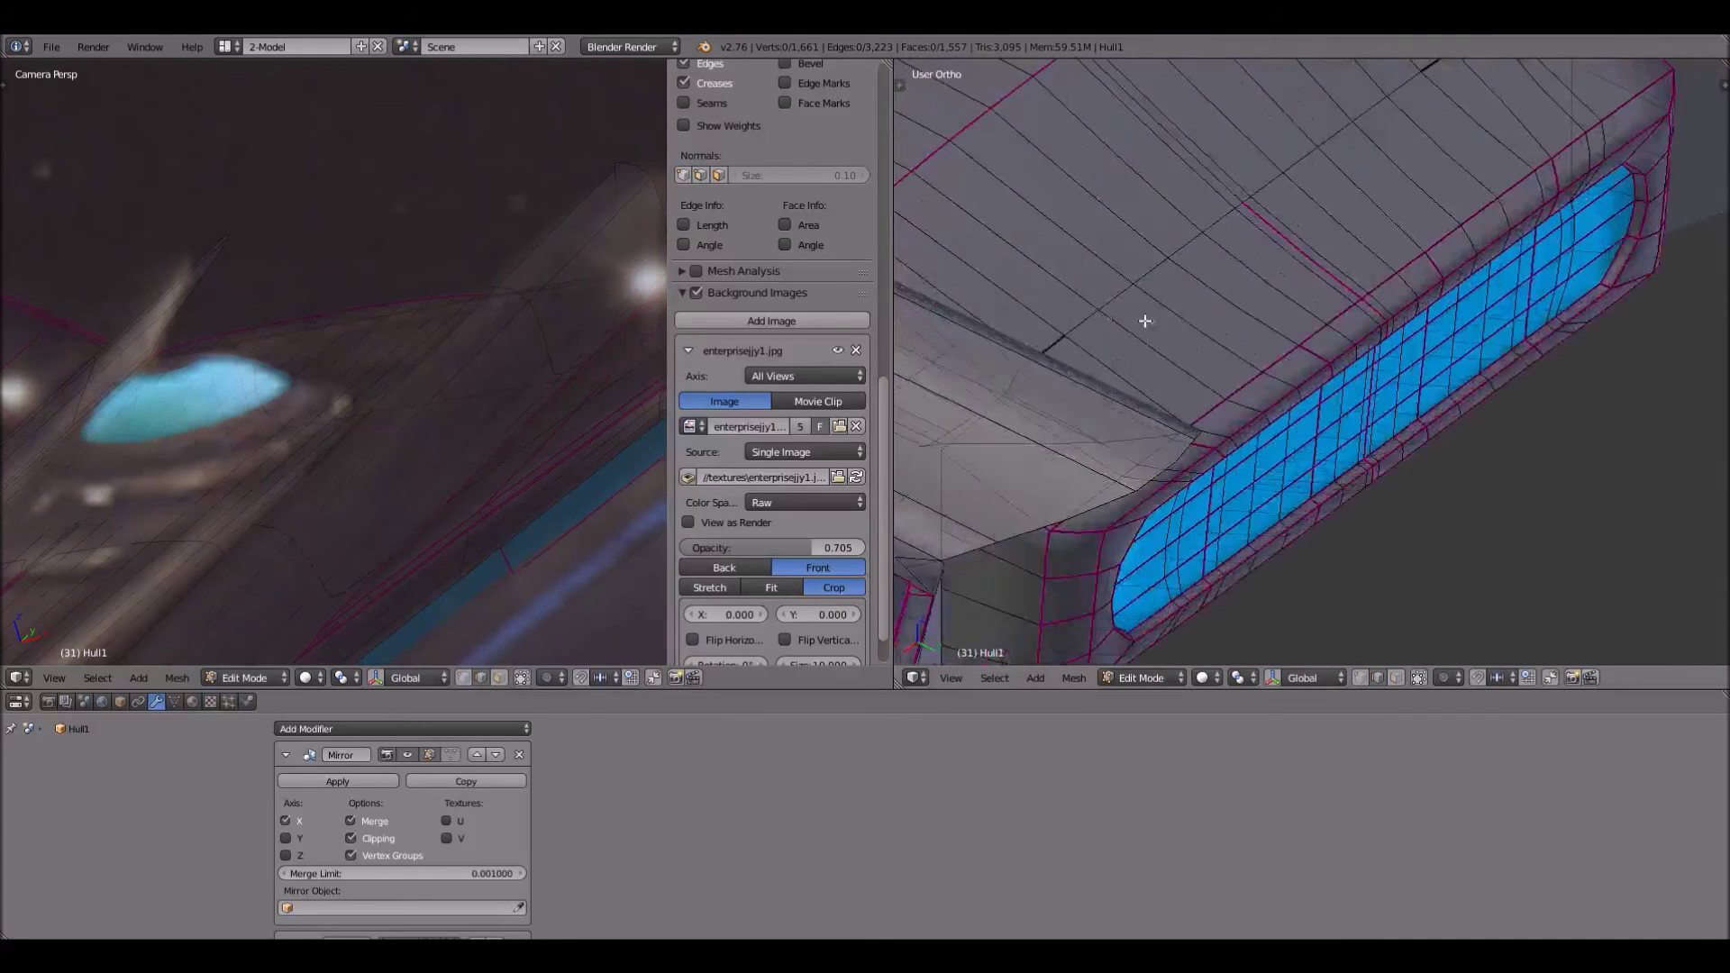
# Try to remove any remaining crease from the short dark edge on the seam above the blue slot, and clear the selection
pyautogui.scroll(1, 993, 334)
pyautogui.rightClick(1055, 310)
pyautogui.hotkey('shift', 'e')
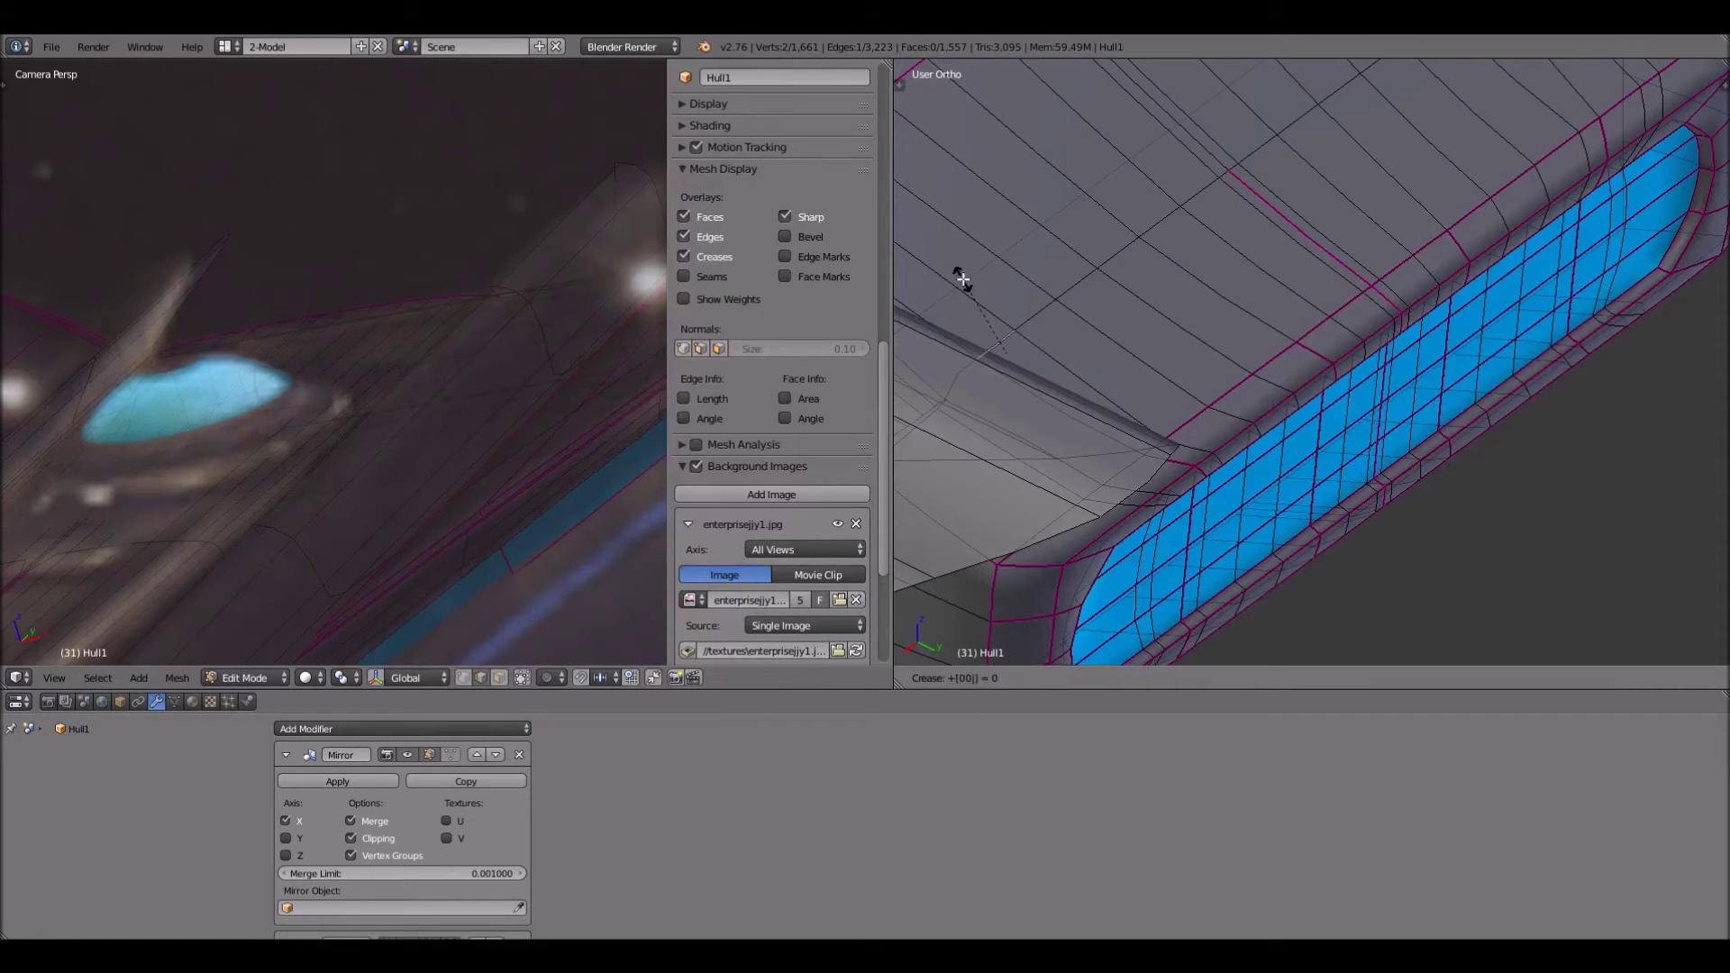
pyautogui.press('Return')
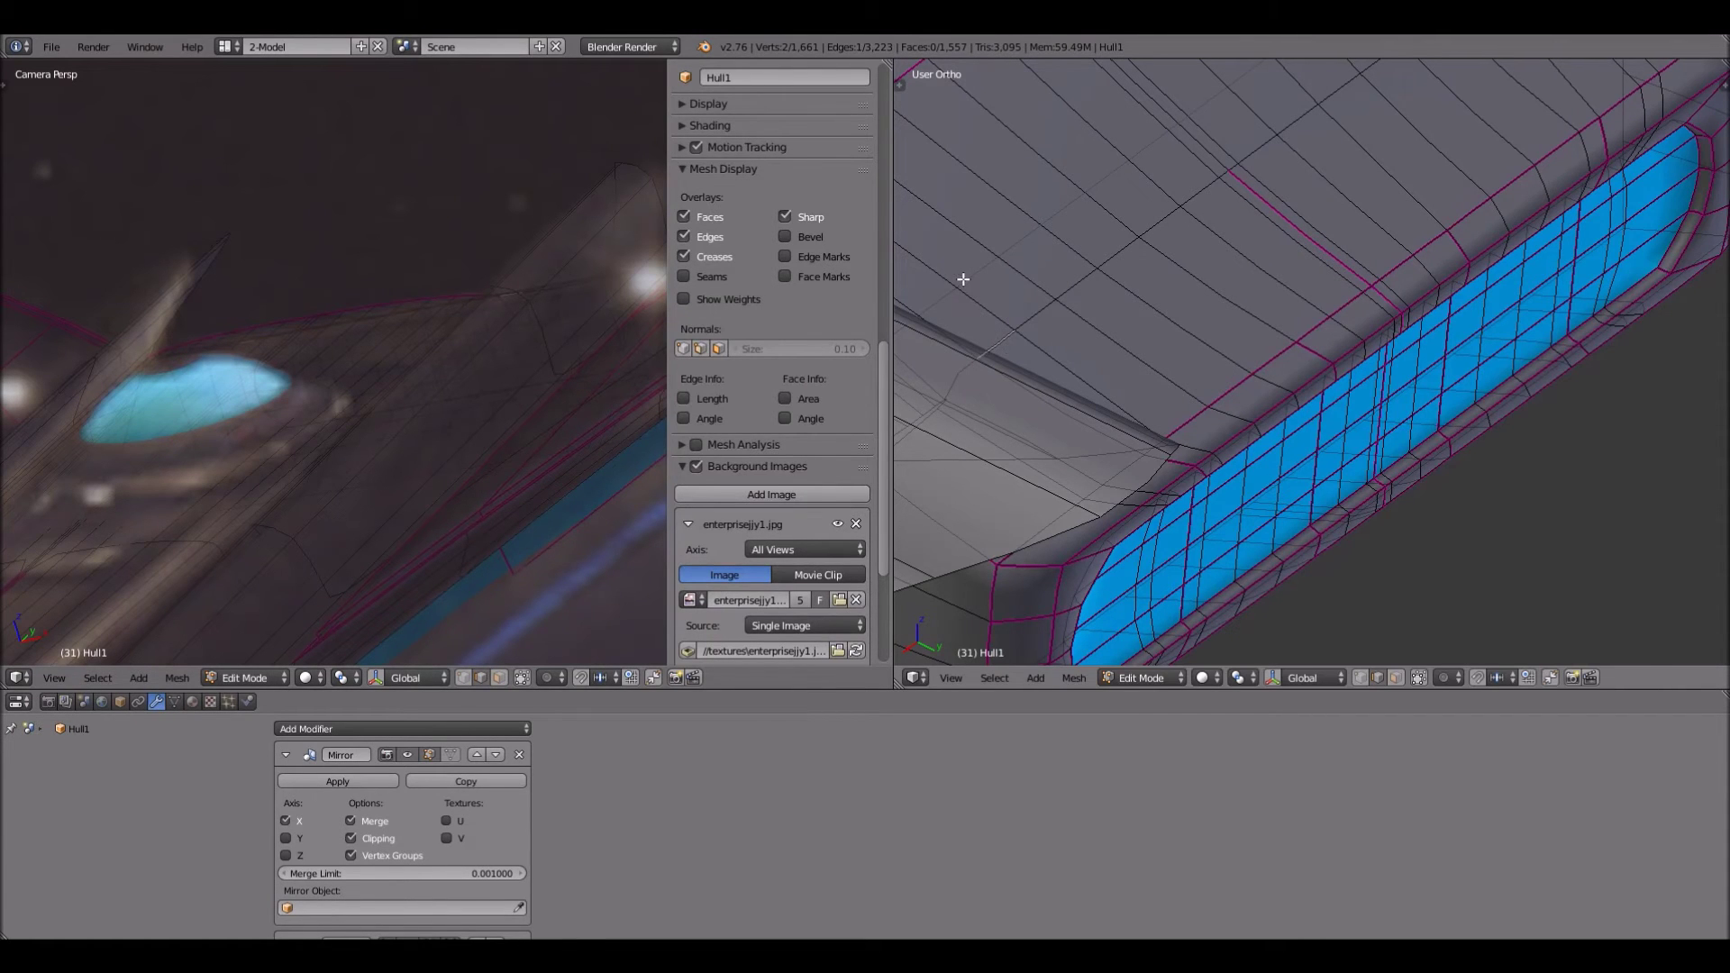
pyautogui.click(963, 280)
pyautogui.press('a')
# Try to move the short dark seam edge down toward the blue slot
pyautogui.scroll(-1, 1020, 273)
pyautogui.moveTo(1514, 309); pyautogui.dragTo(1360, 359, button='middle')
pyautogui.scroll(6, 1360, 359)
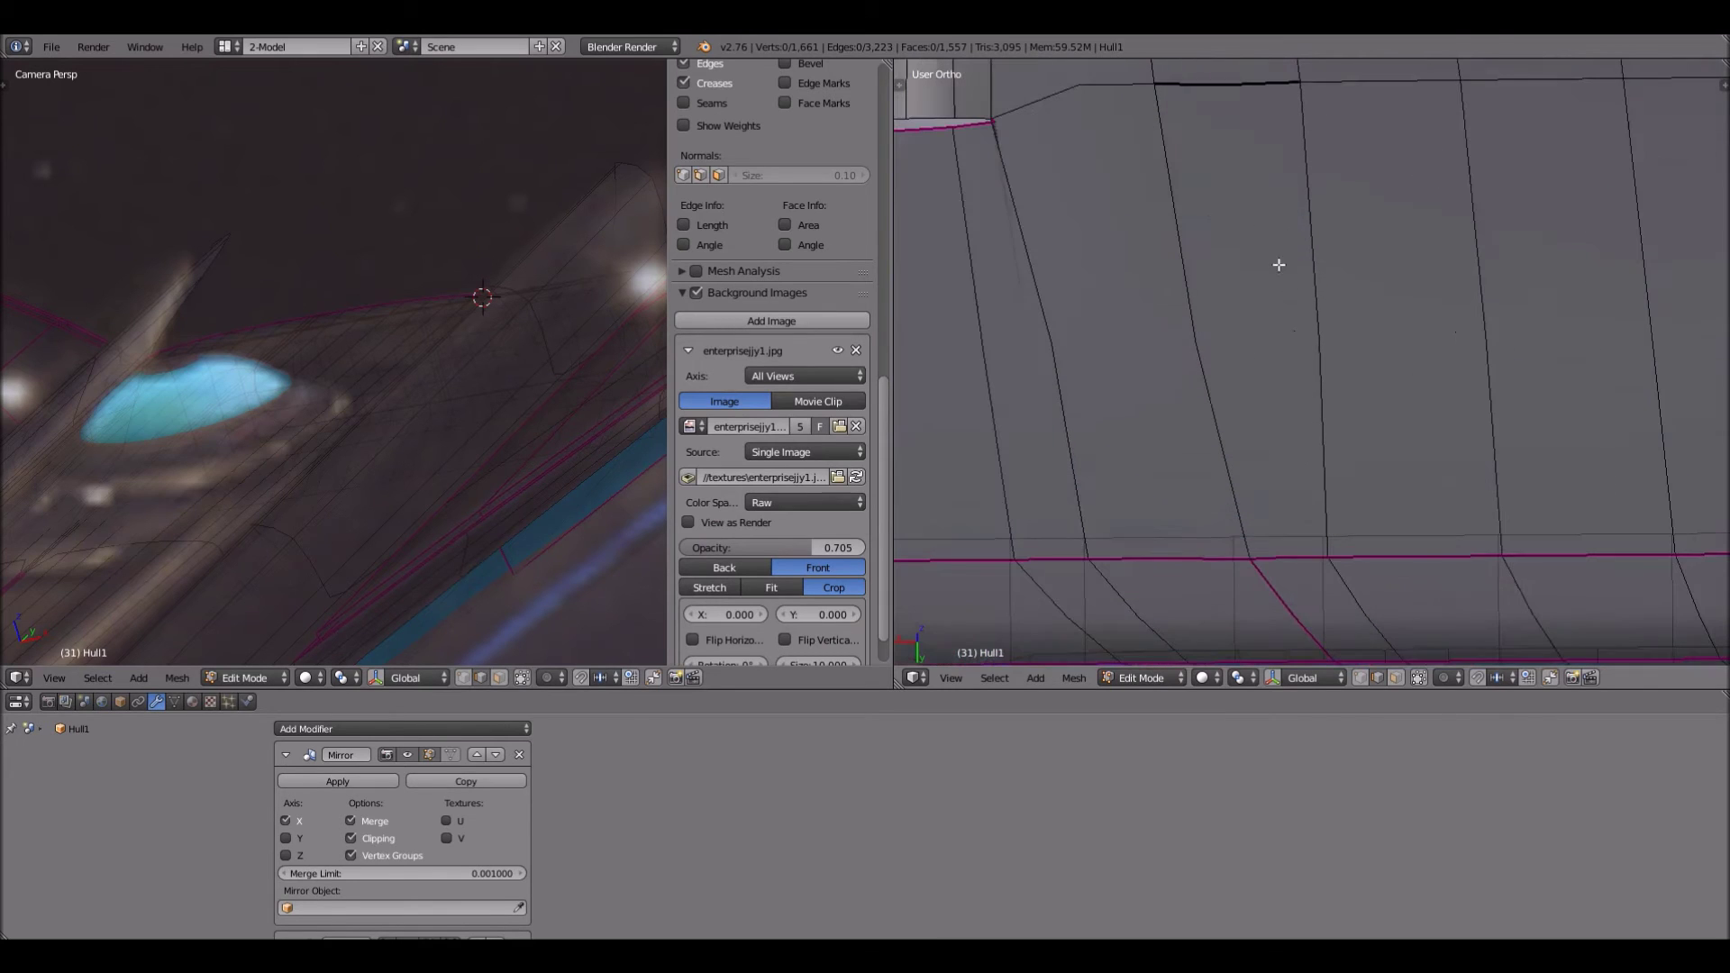
pyautogui.moveTo(1212, 94); pyautogui.dragTo(1215, 154, button='right')
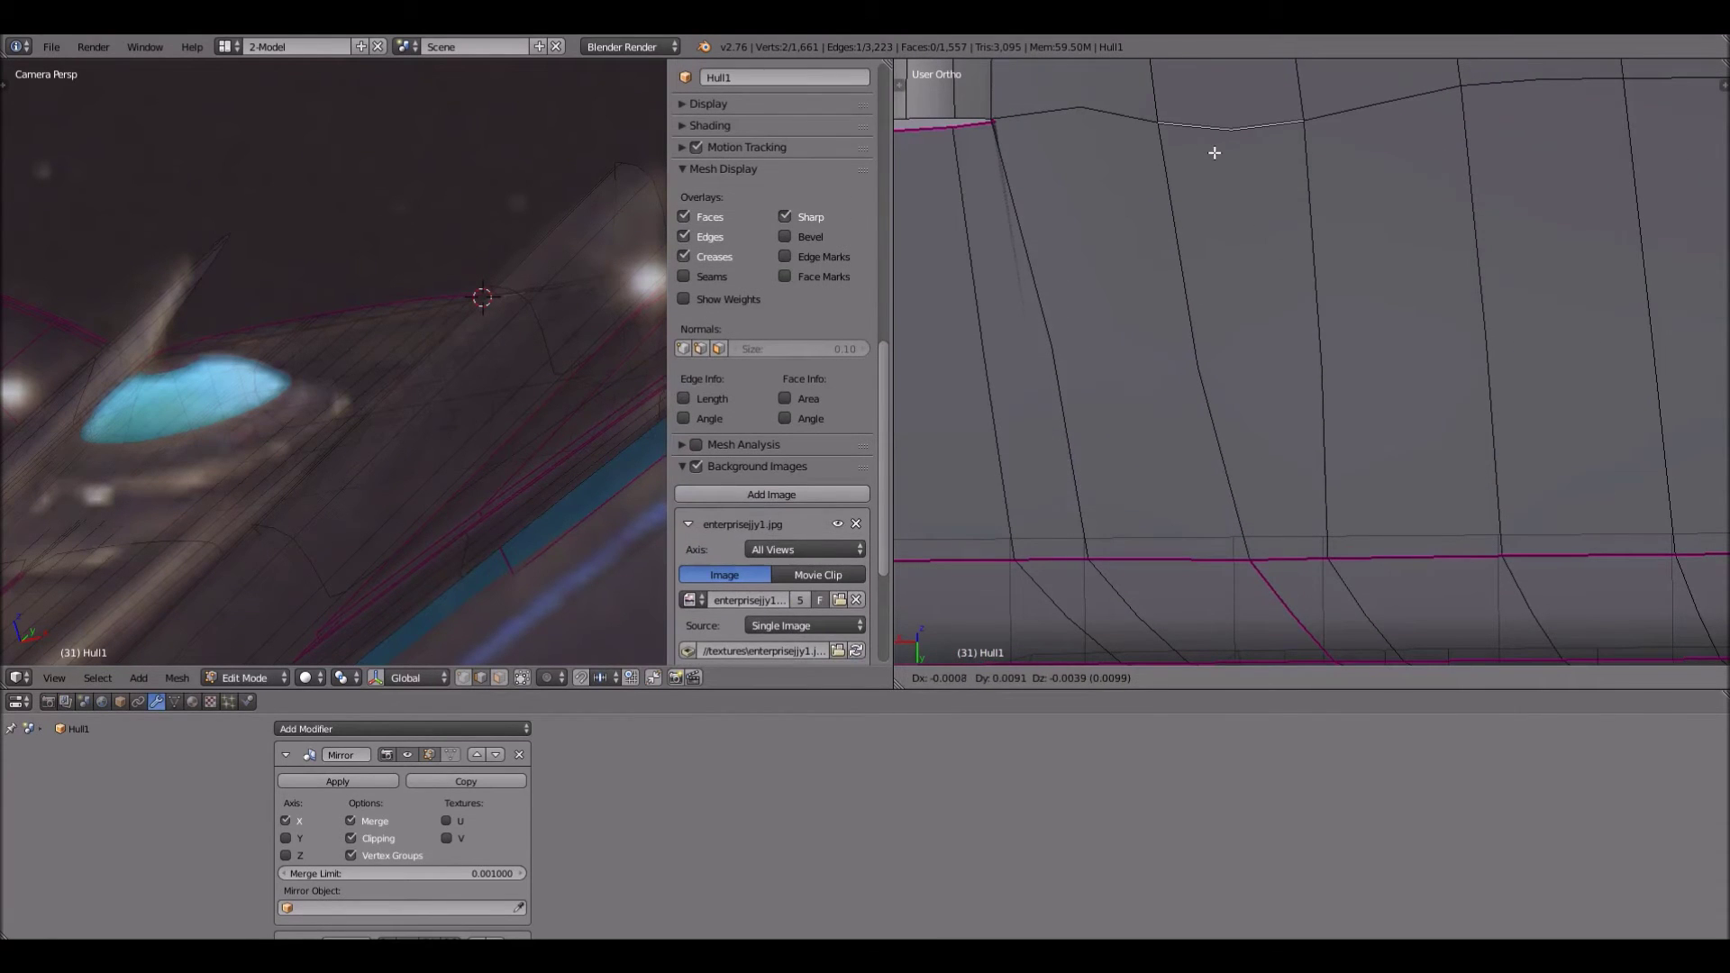
pyautogui.rightClick(1057, 188)
pyautogui.scroll(-2, 1057, 187)
pyautogui.moveTo(1072, 258); pyautogui.dragTo(1071, 108, button='middle')
pyautogui.moveTo(1146, 365); pyautogui.dragTo(1148, 525, button='middle')
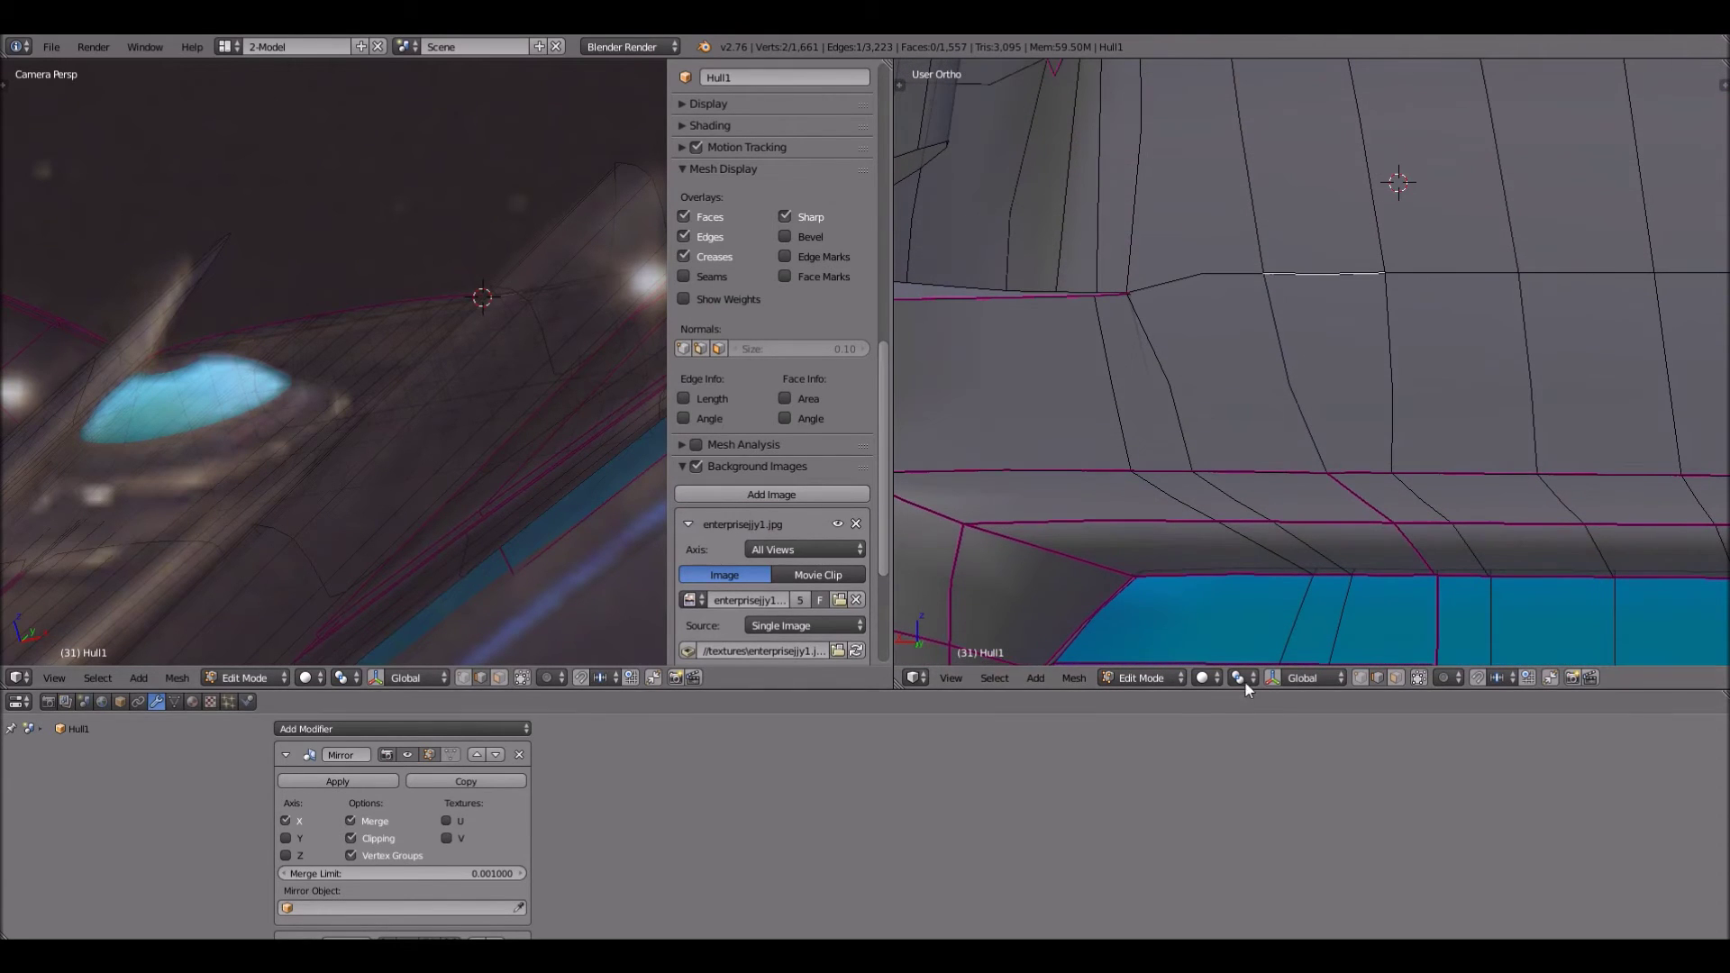
# In vertex select mode, merge the two nearly overlapping vertices at the open end of the closed seam and clear the selection
pyautogui.rightClick(1097, 309)
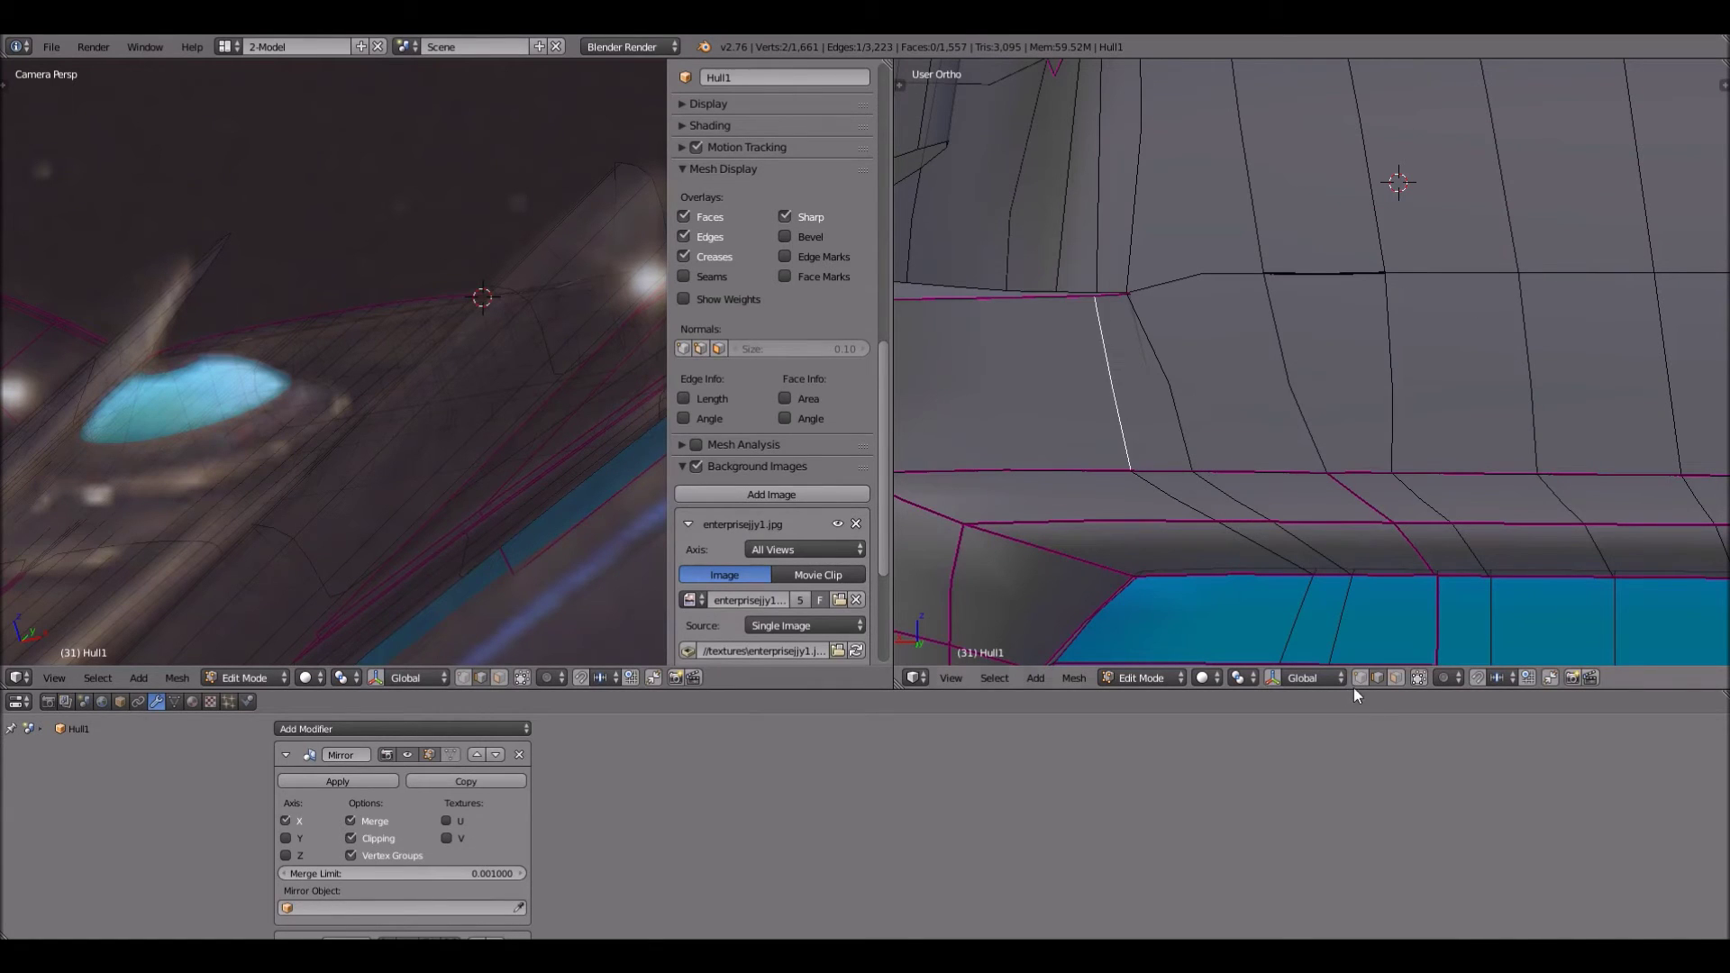
pyautogui.scroll(-2, 775, 405)
pyautogui.rightClick(1100, 305)
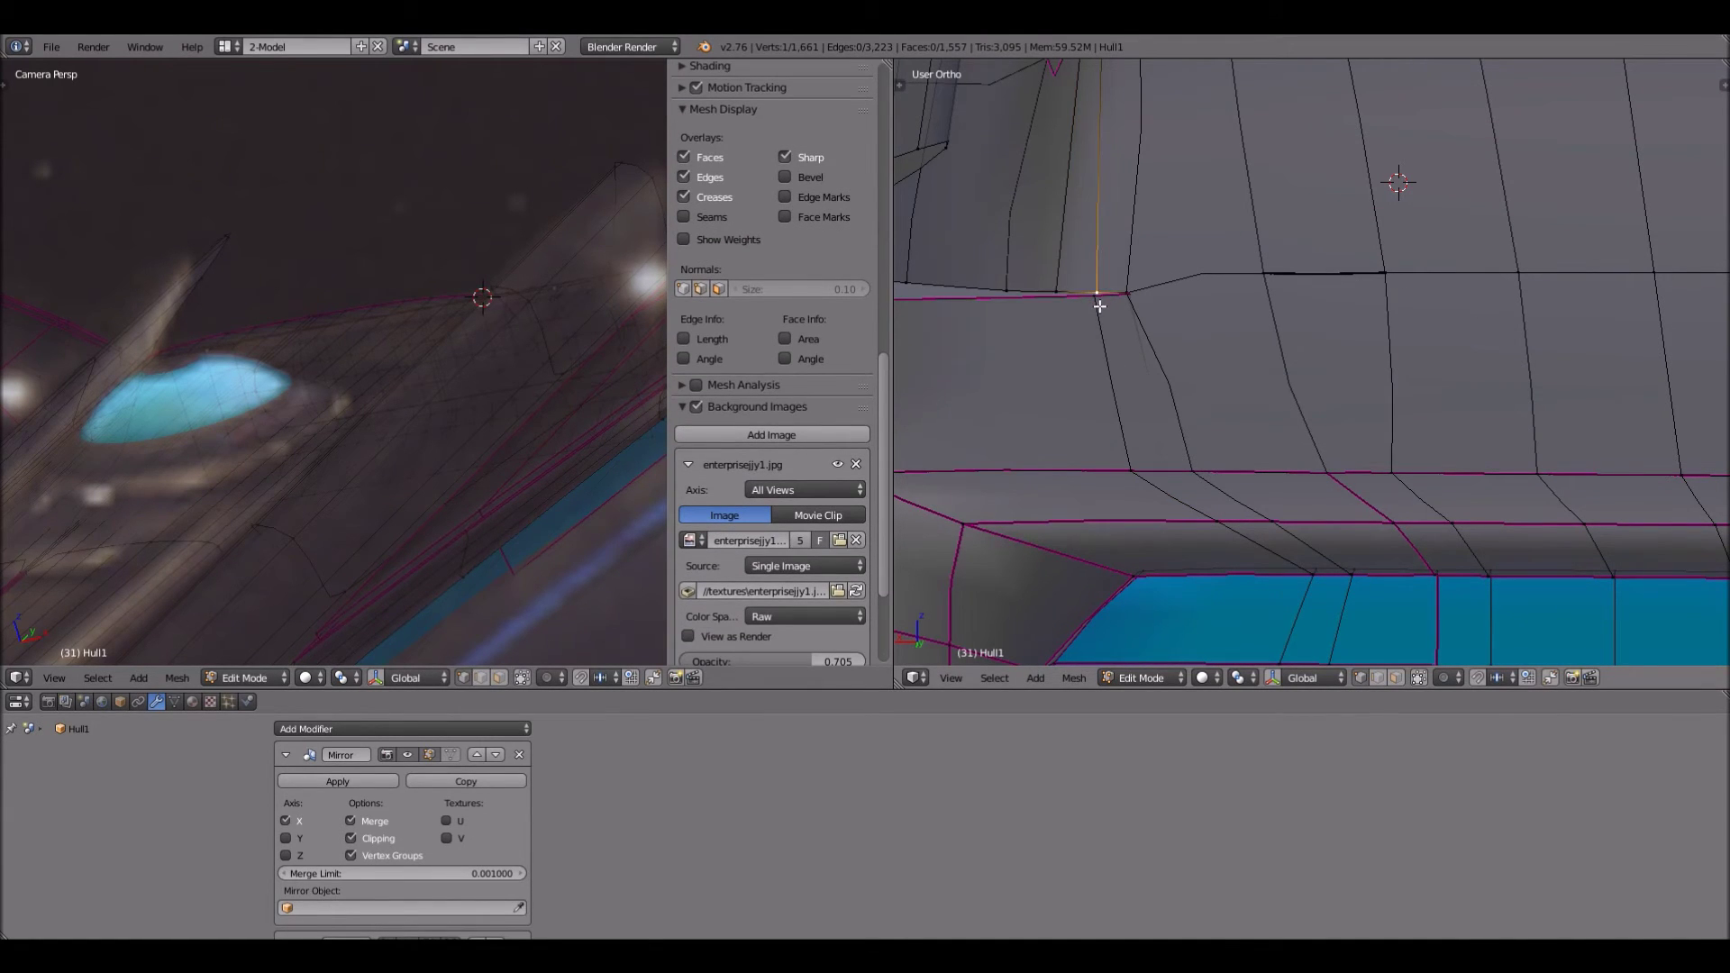
pyautogui.keyDown('shift'); pyautogui.rightClick(1099, 307); pyautogui.keyUp('shift')
pyautogui.hotkey('alt', 'm')
pyautogui.click(1084, 309)
pyautogui.press('a')
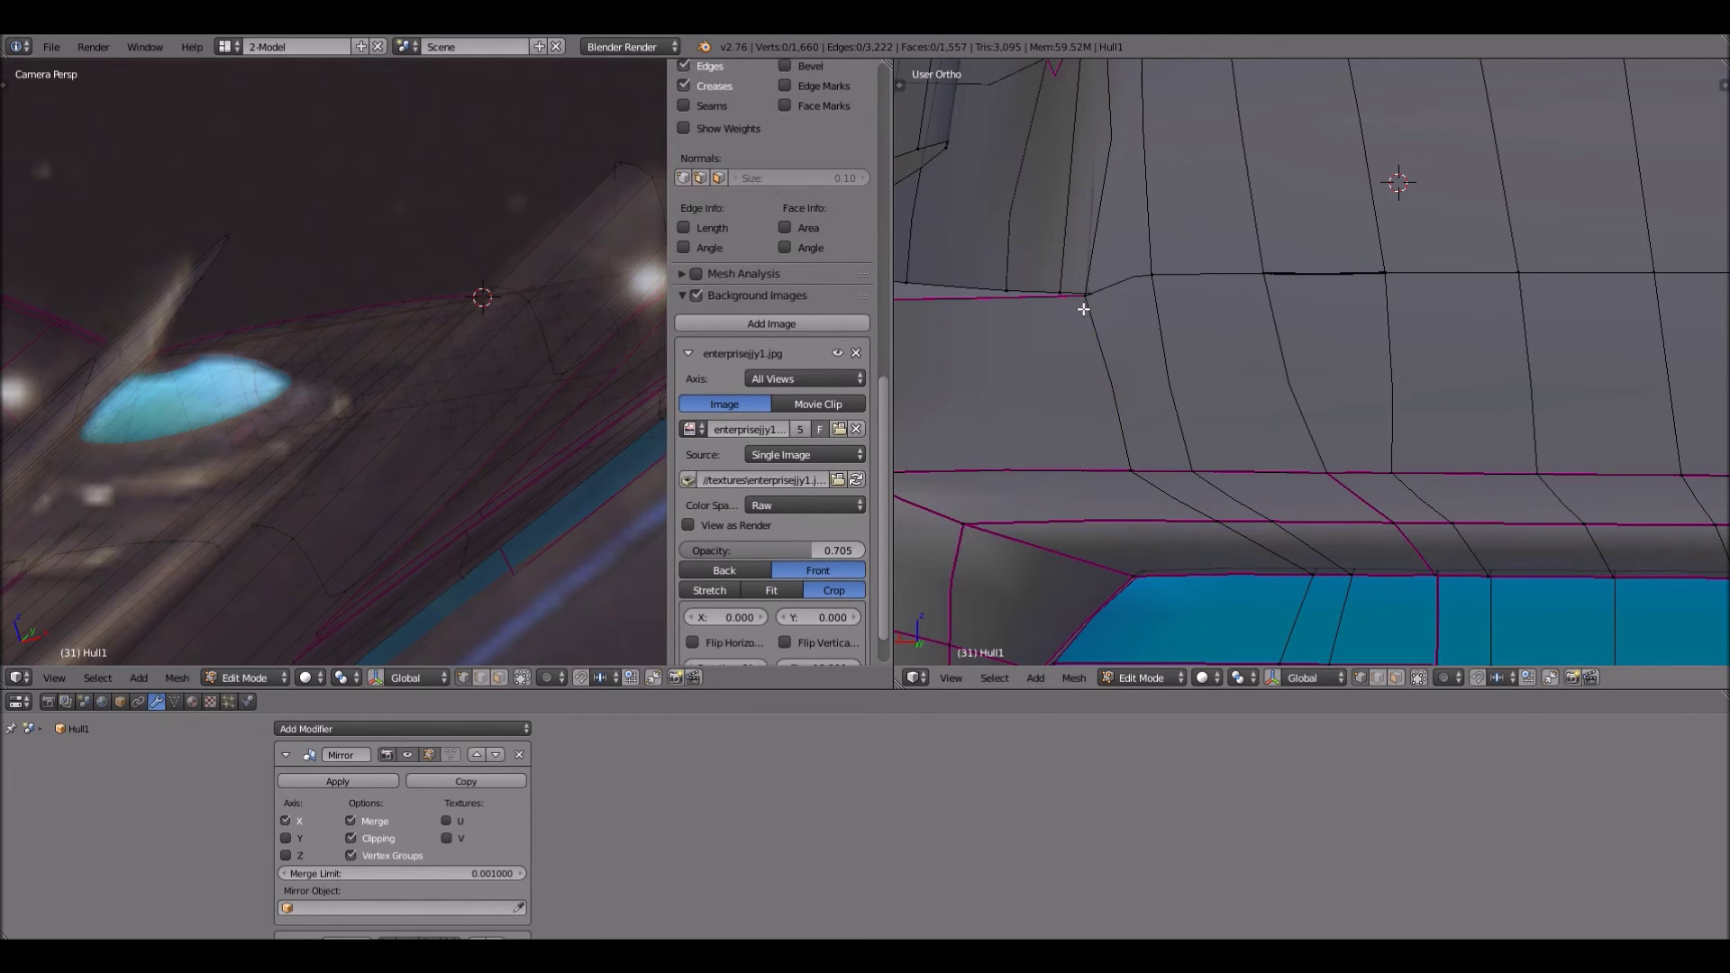
# Slide the seam vertex at the gap-side end of the short dark edge slightly upward along its connected edge
pyautogui.scroll(-2, 1085, 309)
pyautogui.moveTo(1099, 313); pyautogui.dragTo(1128, 301, button='middle')
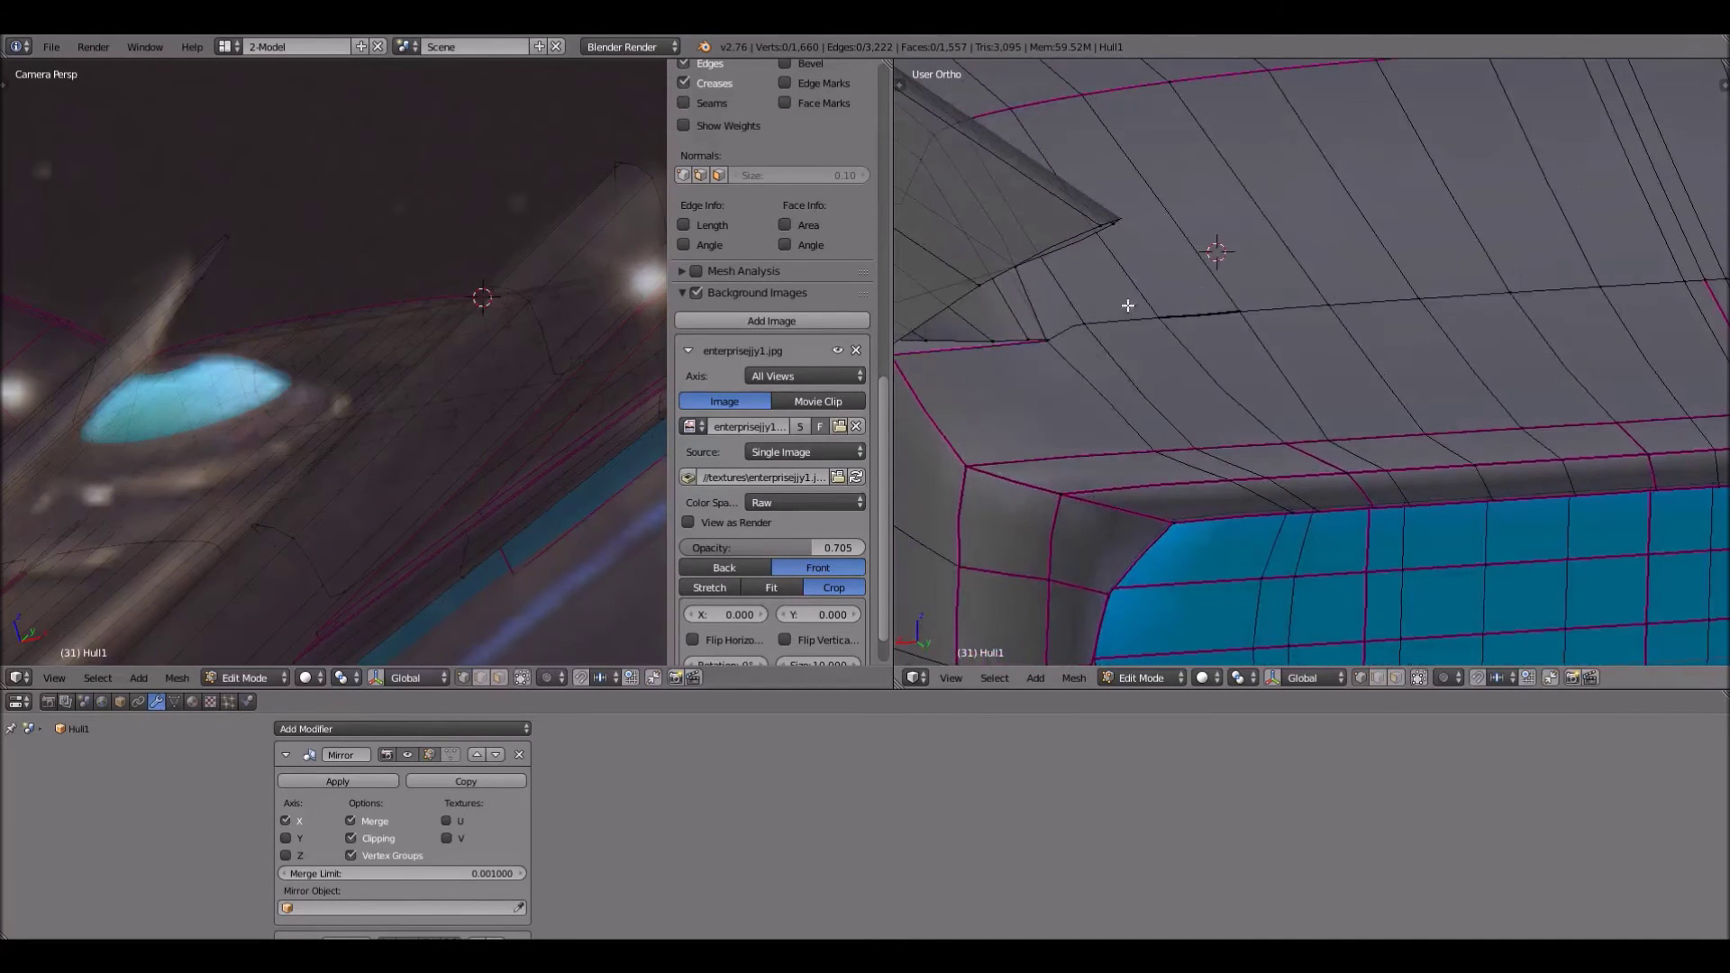
pyautogui.rightClick(1172, 330)
pyautogui.press('g')
pyautogui.press('g')
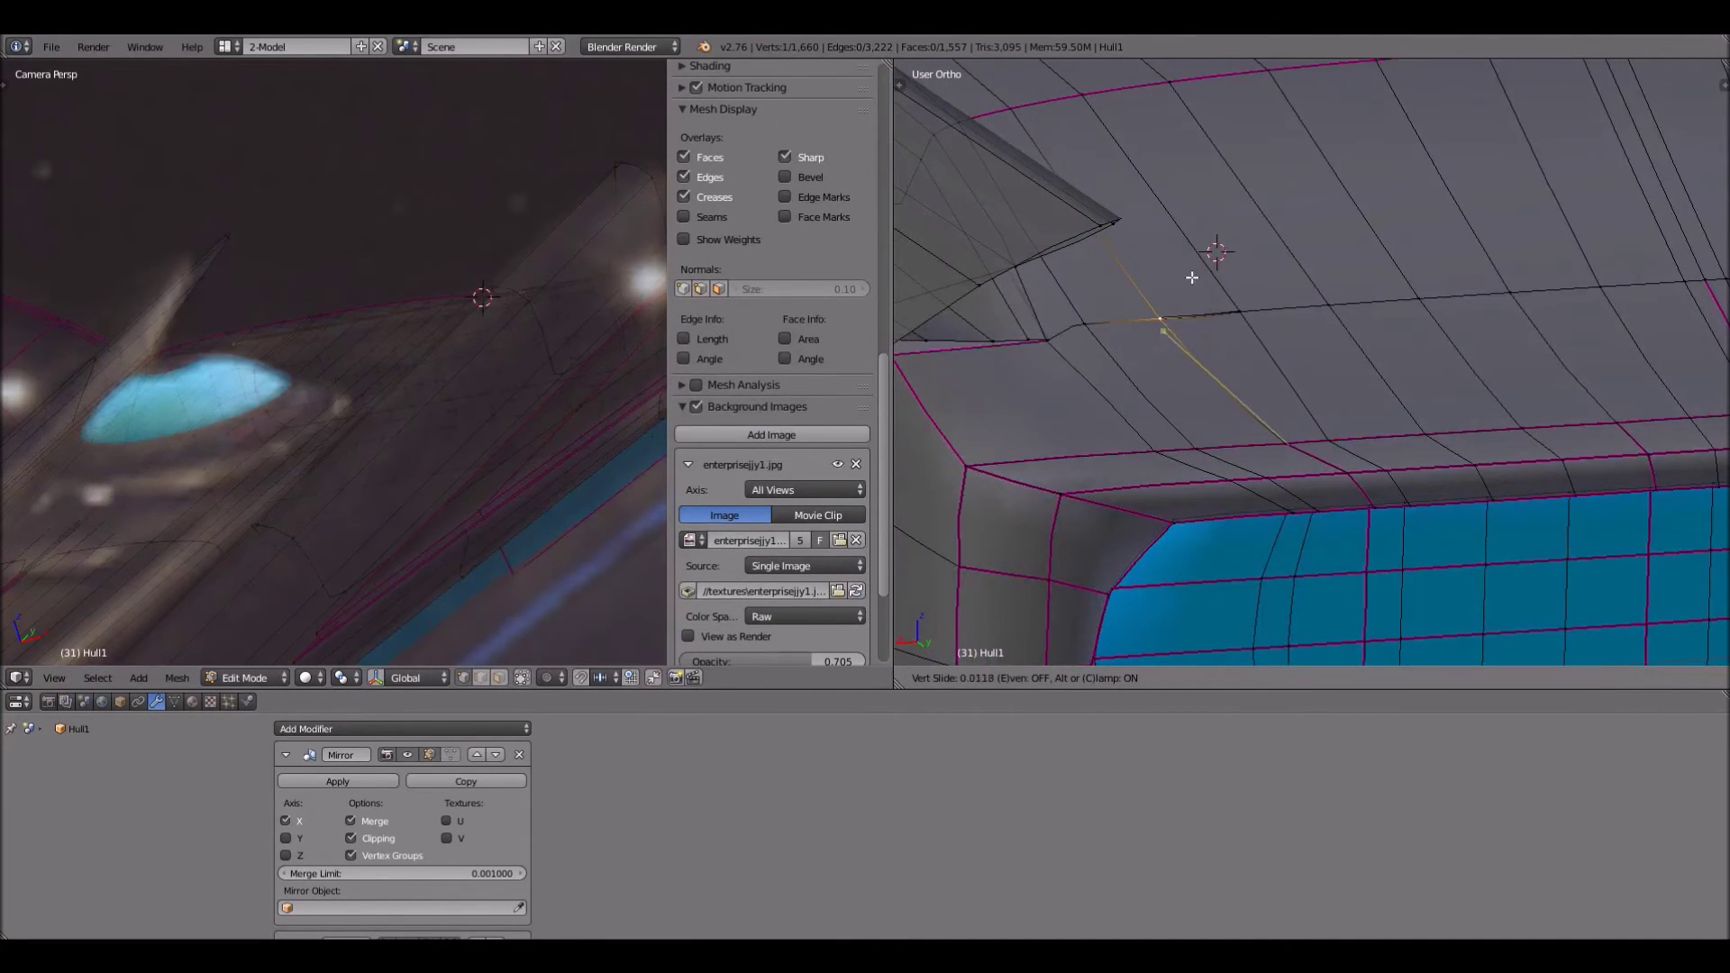
pyautogui.click(1272, 236)
# Try to move the same seam vertex freely to straighten the short dark edge, and clear the selection
pyautogui.scroll(1, 1206, 275)
pyautogui.press('KP_4')
pyautogui.press('g')
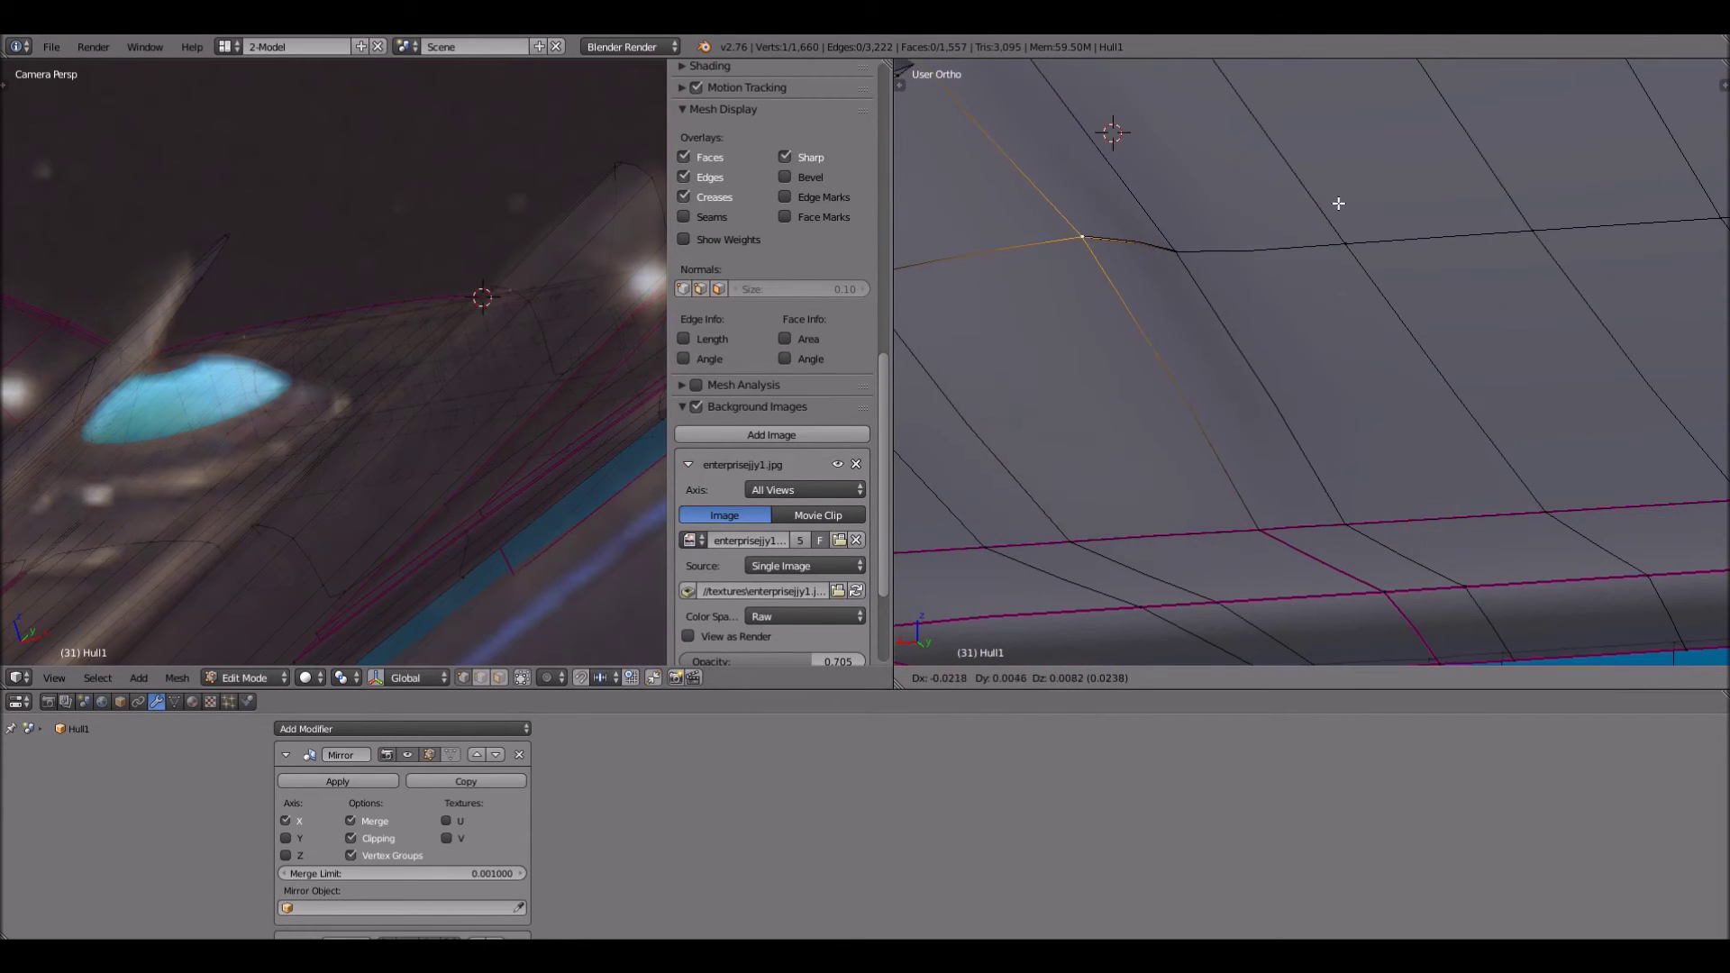
pyautogui.rightClick(1043, 274)
pyautogui.scroll(1, 1046, 277)
pyautogui.keyDown('shift'); pyautogui.moveTo(1057, 306); pyautogui.dragTo(1301, 447, button='middle'); pyautogui.keyUp('shift')
pyautogui.scroll(1, 1316, 448)
pyautogui.scroll(6, 1303, 448)
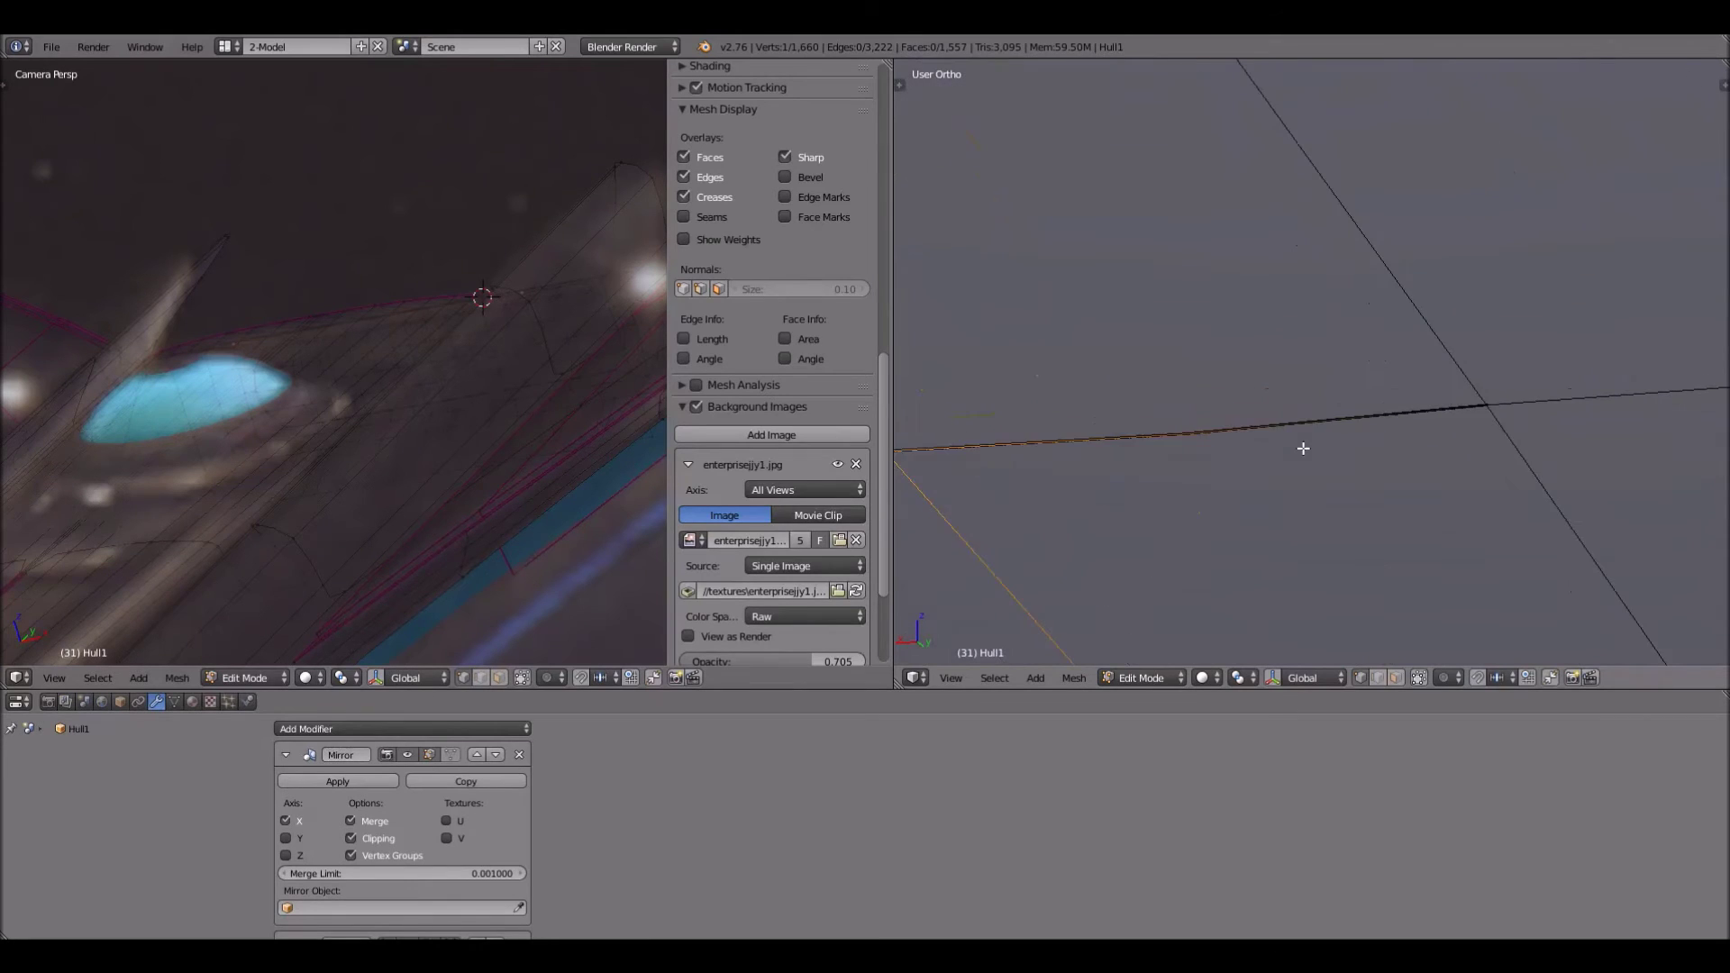
pyautogui.press('g')
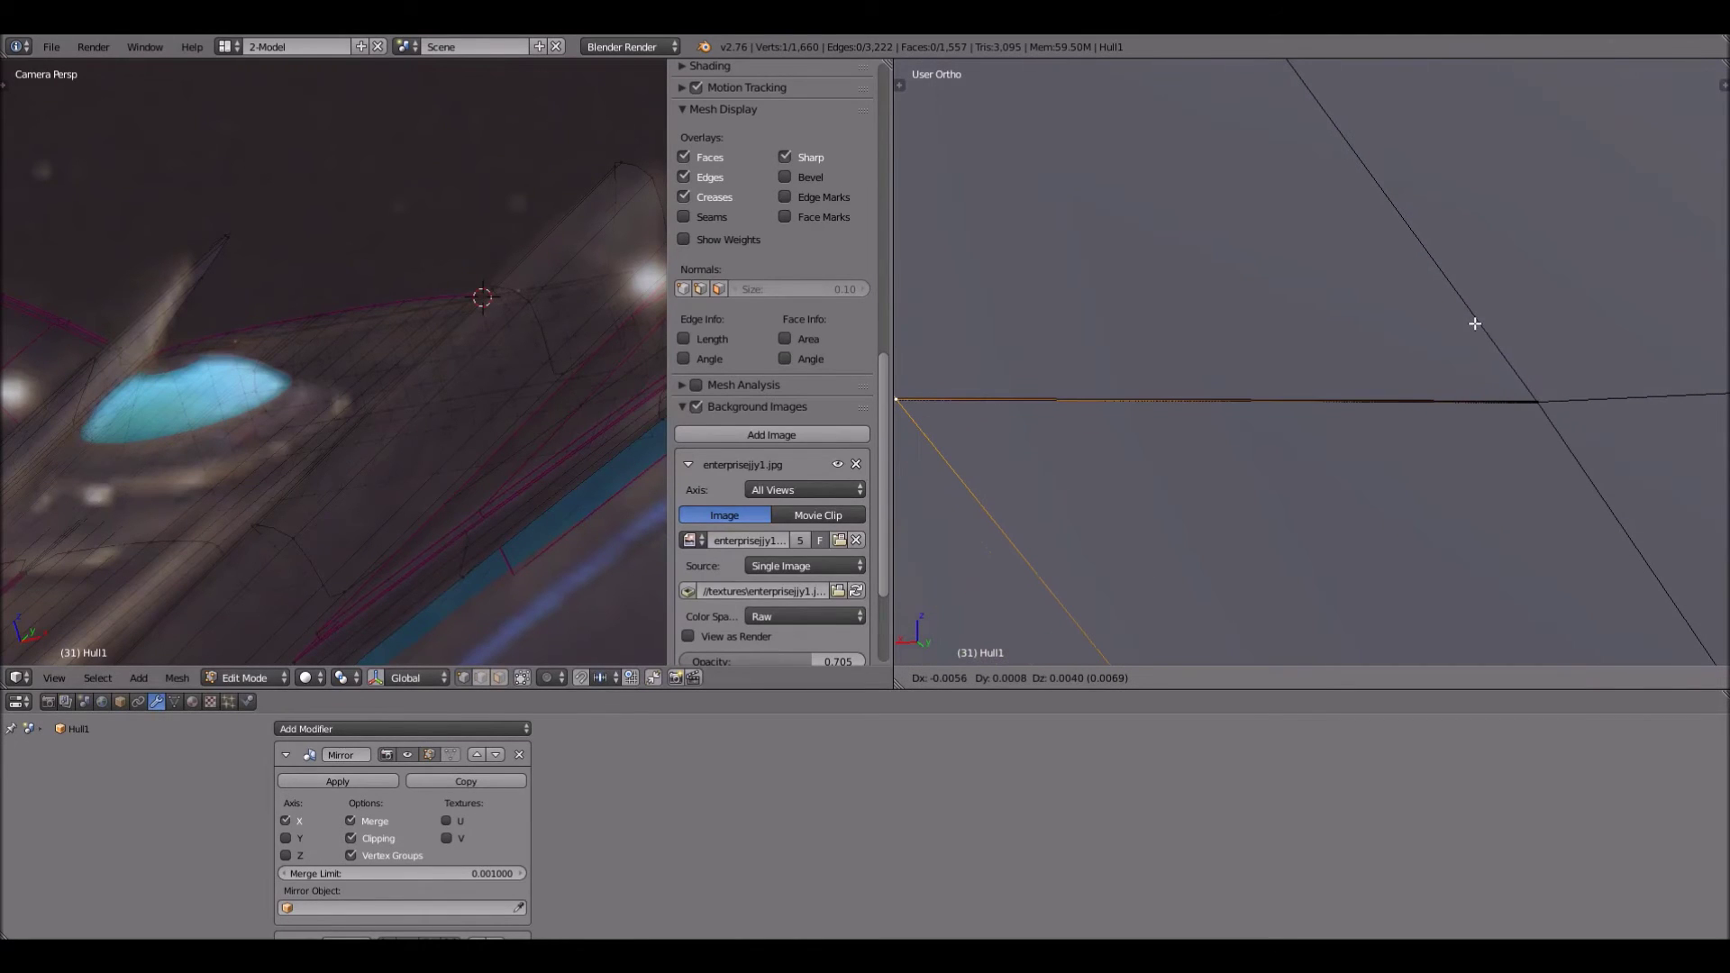
pyautogui.rightClick(1475, 323)
pyautogui.scroll(-6, 1473, 324)
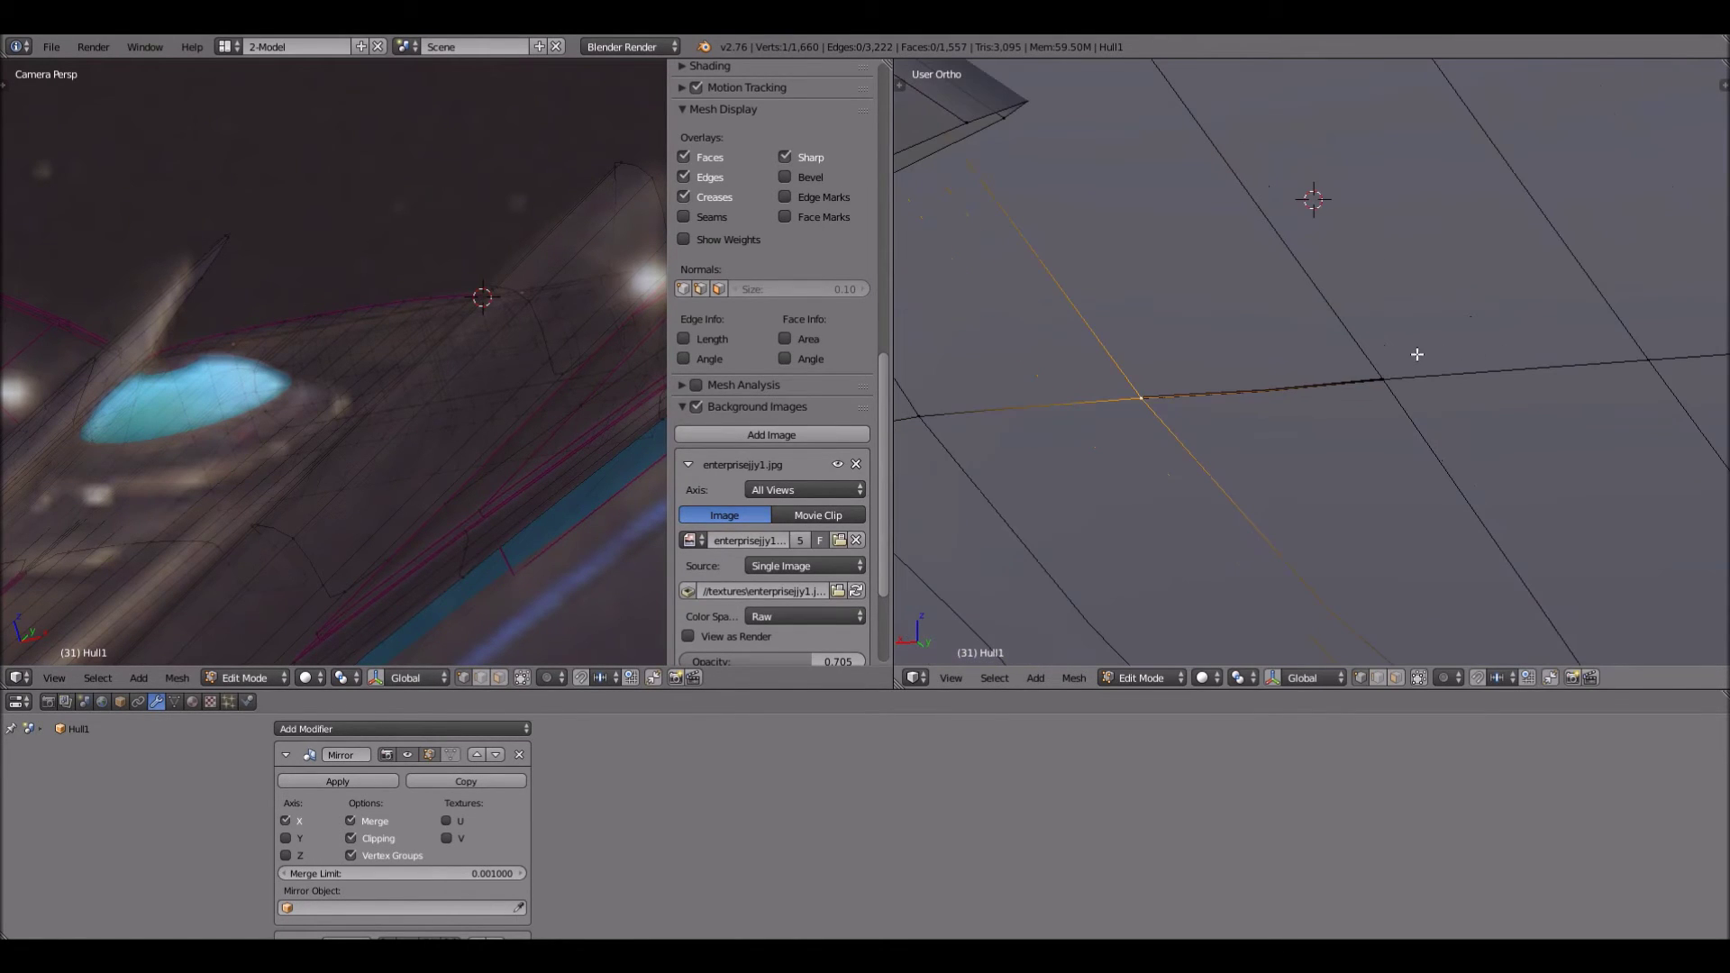
pyautogui.scroll(-5, 1369, 368)
pyautogui.press('a')
pyautogui.scroll(-5, 1343, 426)
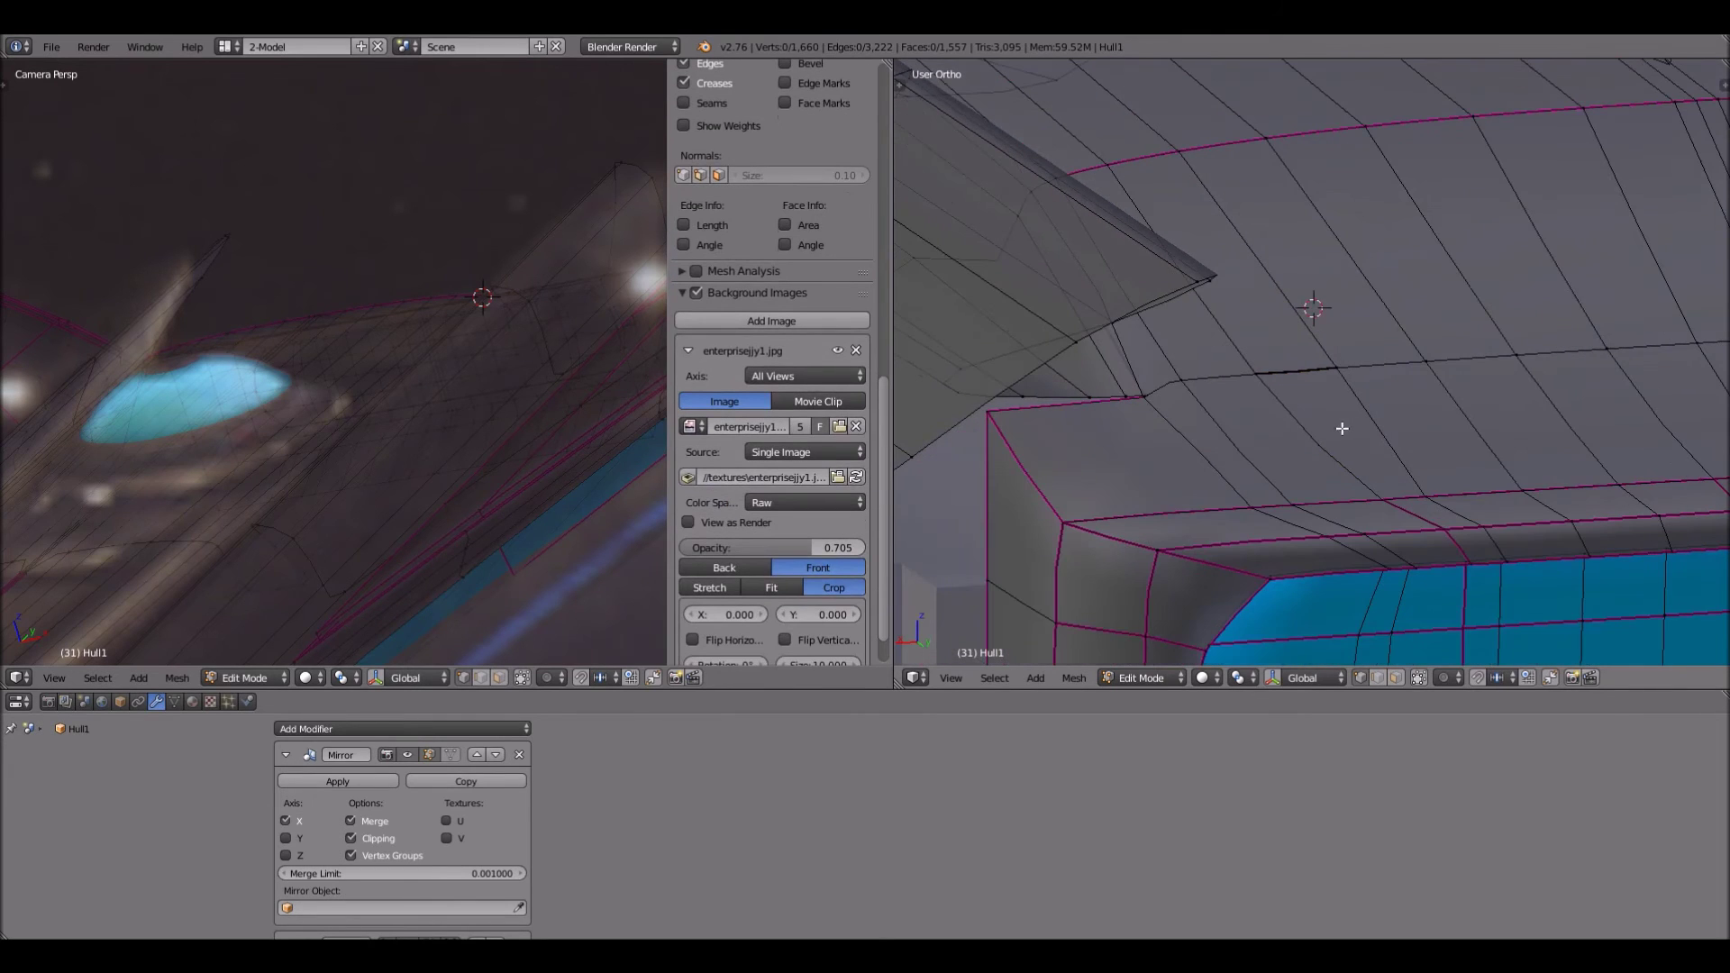
# Add an edge loop through the panel below the remaining gap, sliding it in line with a vertex on the hull edge above
pyautogui.moveTo(1294, 493)
pyautogui.mouseDown(button='middle')
pyautogui.moveTo(1279, 471)
pyautogui.moveTo(1263, 503)
pyautogui.mouseUp(button='middle')
pyautogui.press('KP_8')
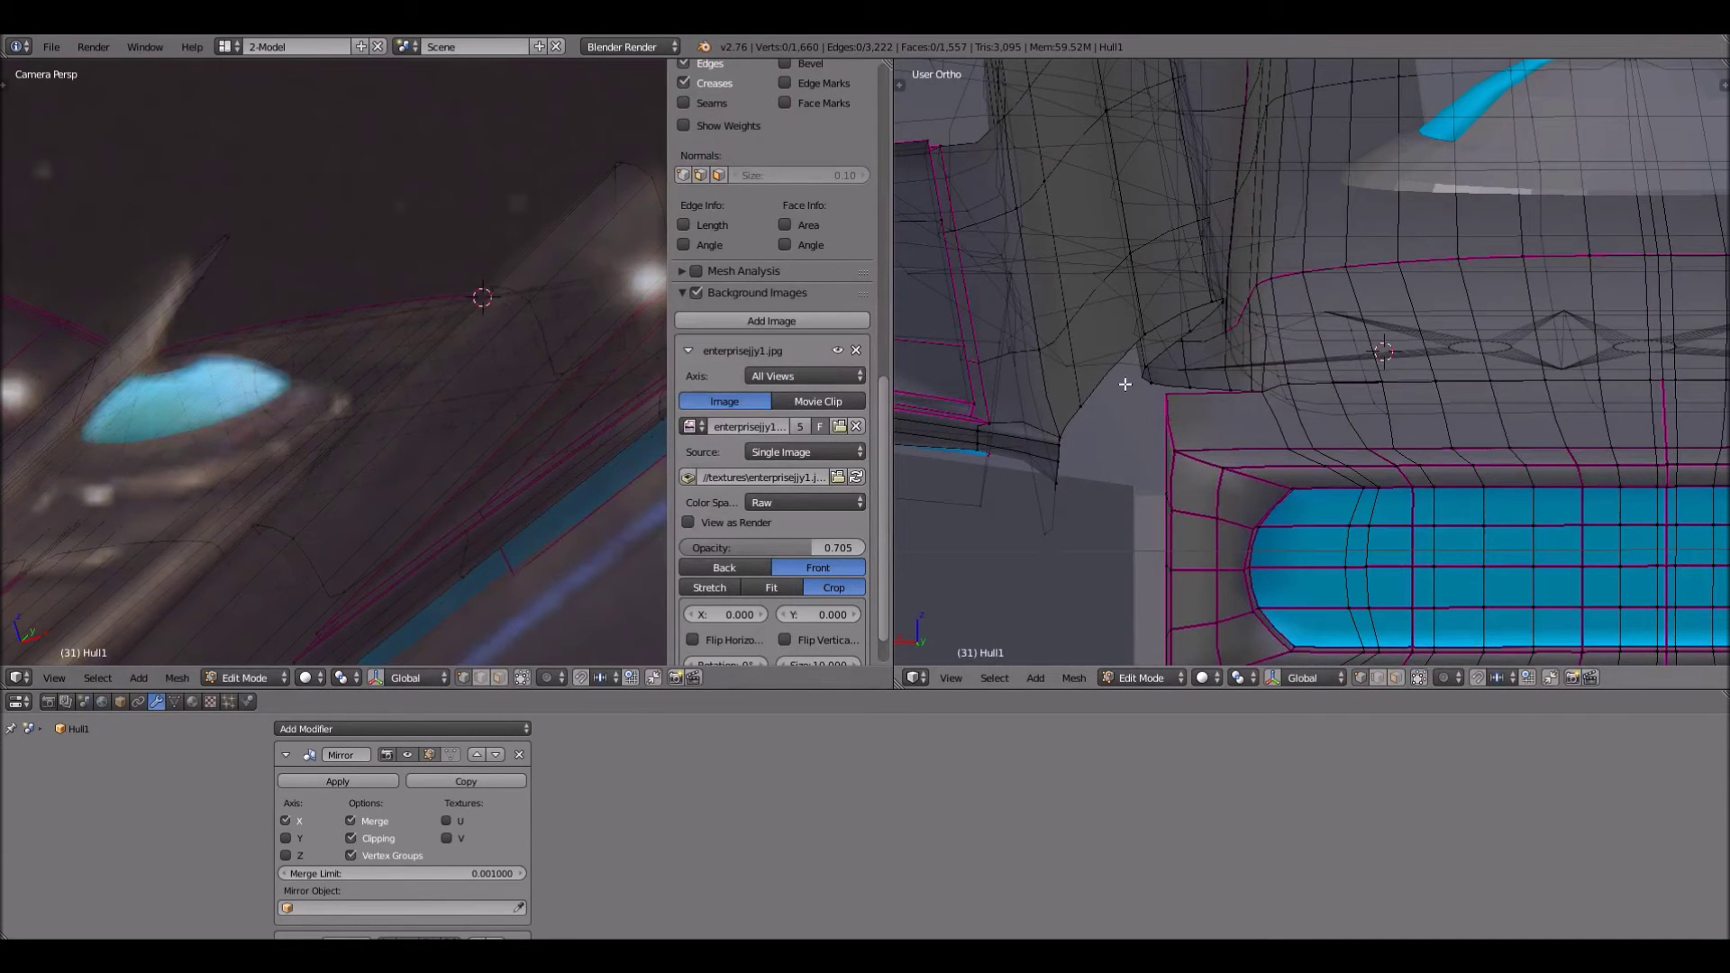
pyautogui.moveTo(1230, 443); pyautogui.dragTo(1188, 467, button='middle')
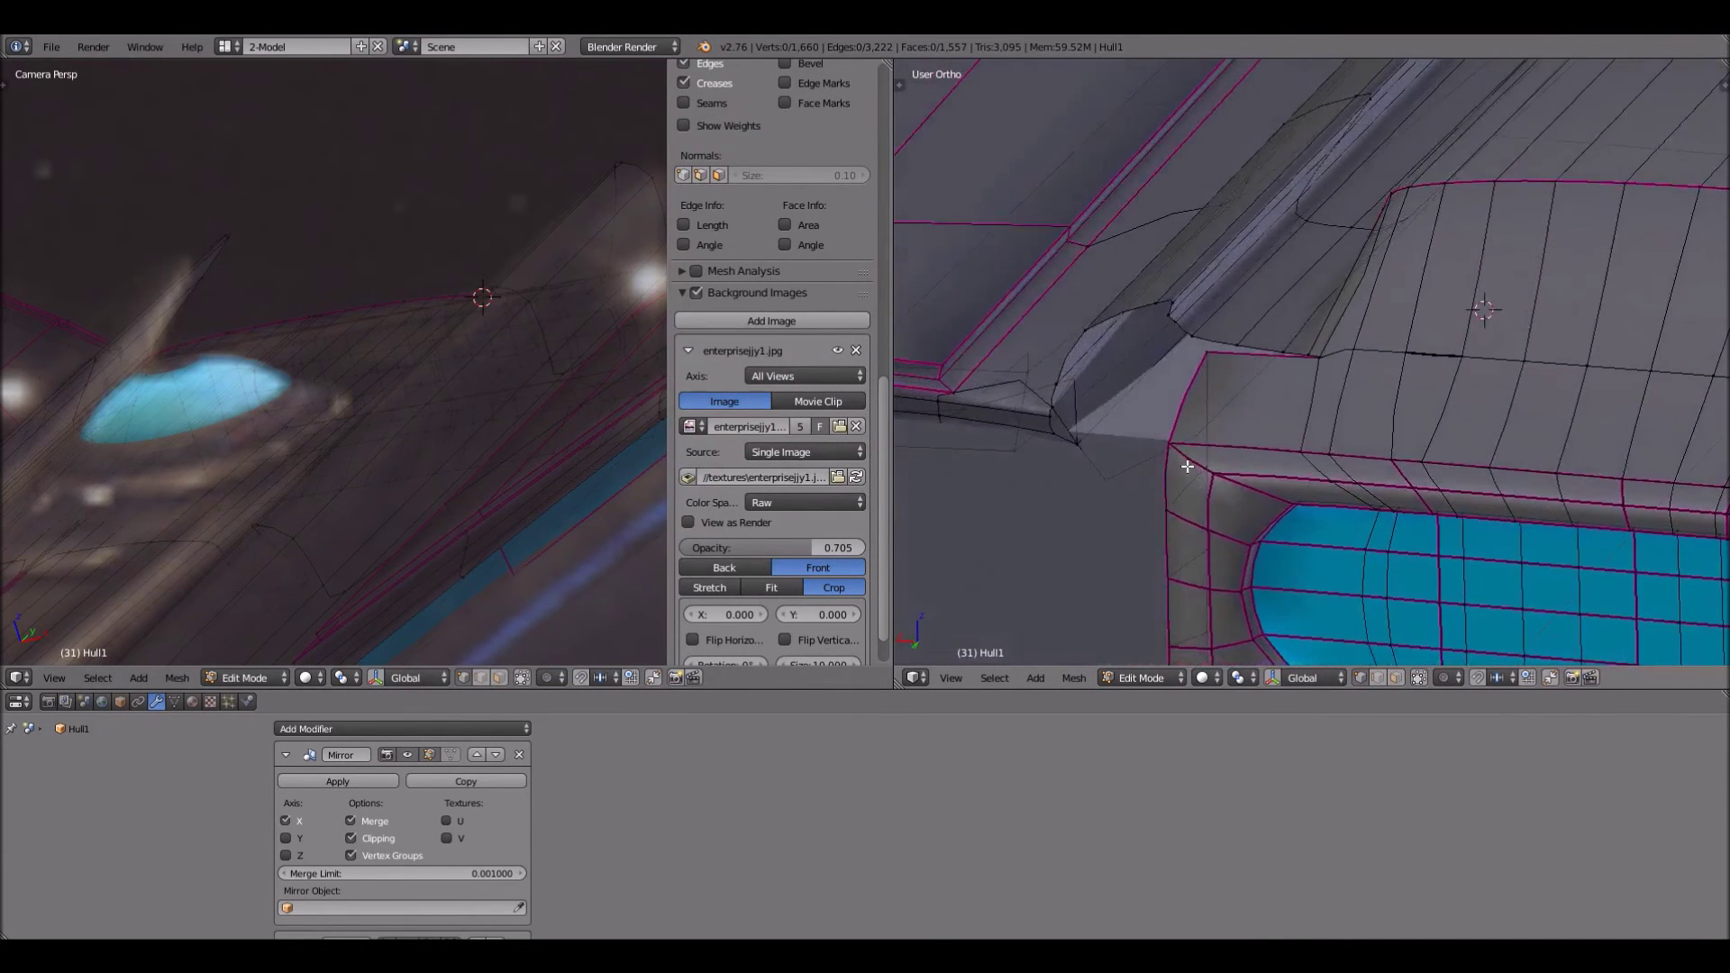
pyautogui.scroll(-4, 1188, 466)
pyautogui.scroll(3, 1228, 452)
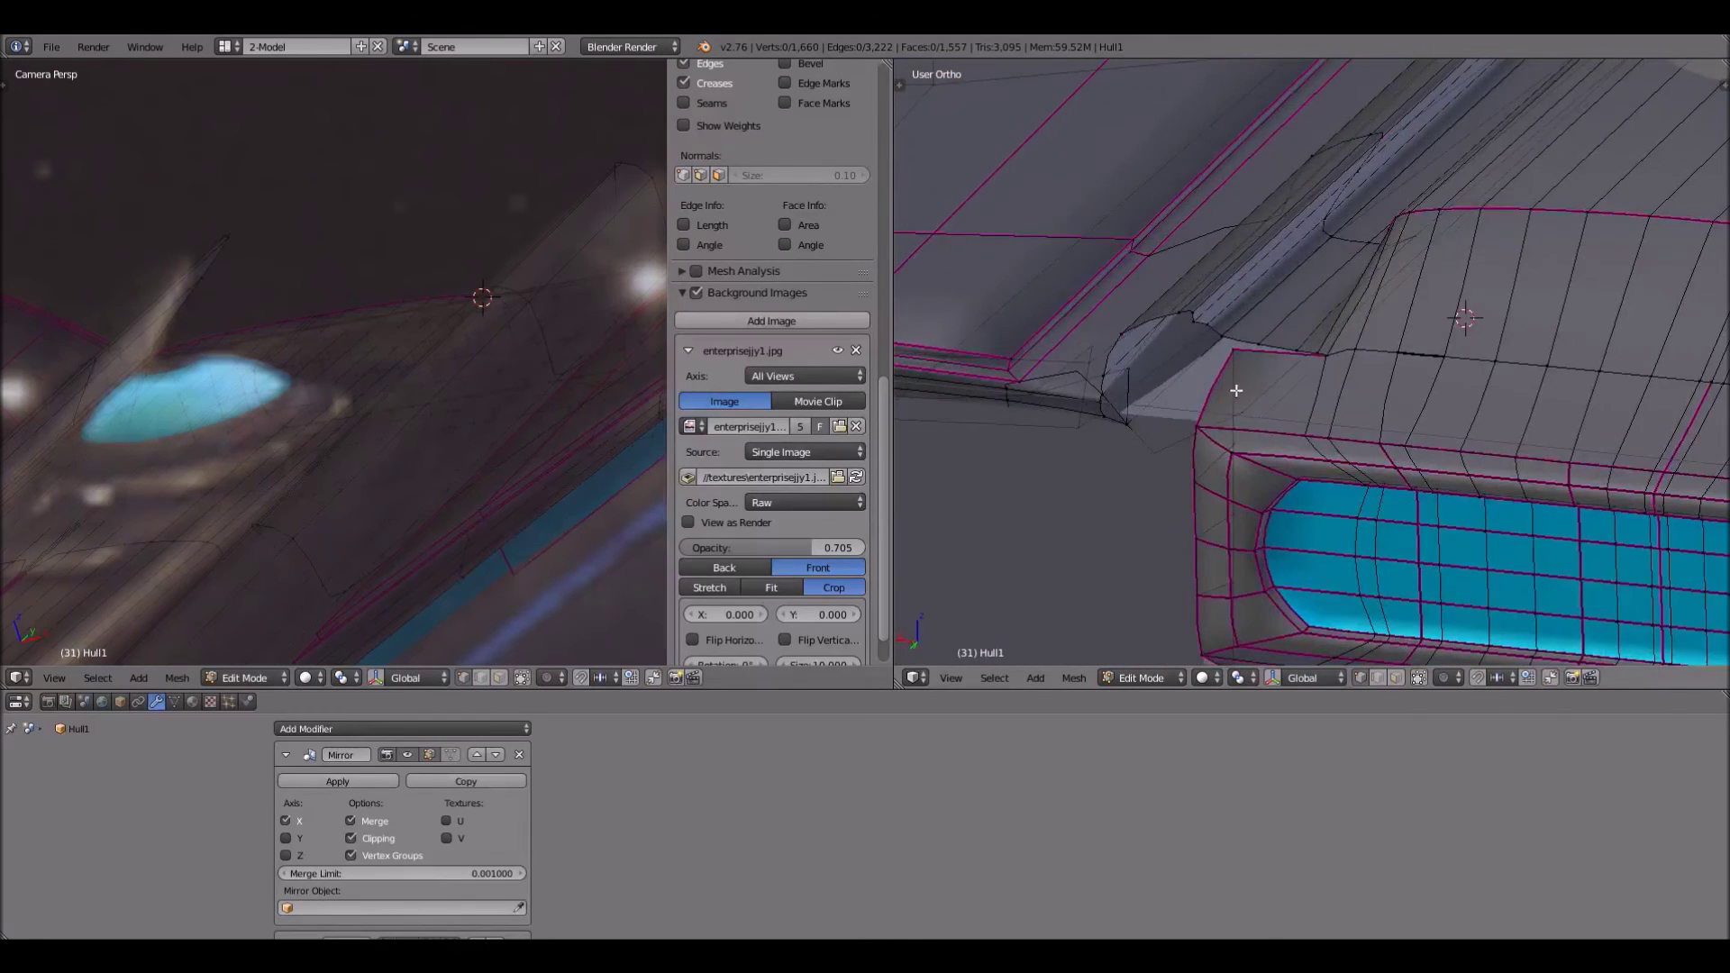
pyautogui.scroll(1, 1237, 390)
pyautogui.moveTo(1237, 390)
pyautogui.mouseDown(button='middle')
pyautogui.moveTo(1258, 419)
pyautogui.moveTo(1254, 396)
pyautogui.mouseUp(button='middle')
pyautogui.hotkey('ctrl', 'r')
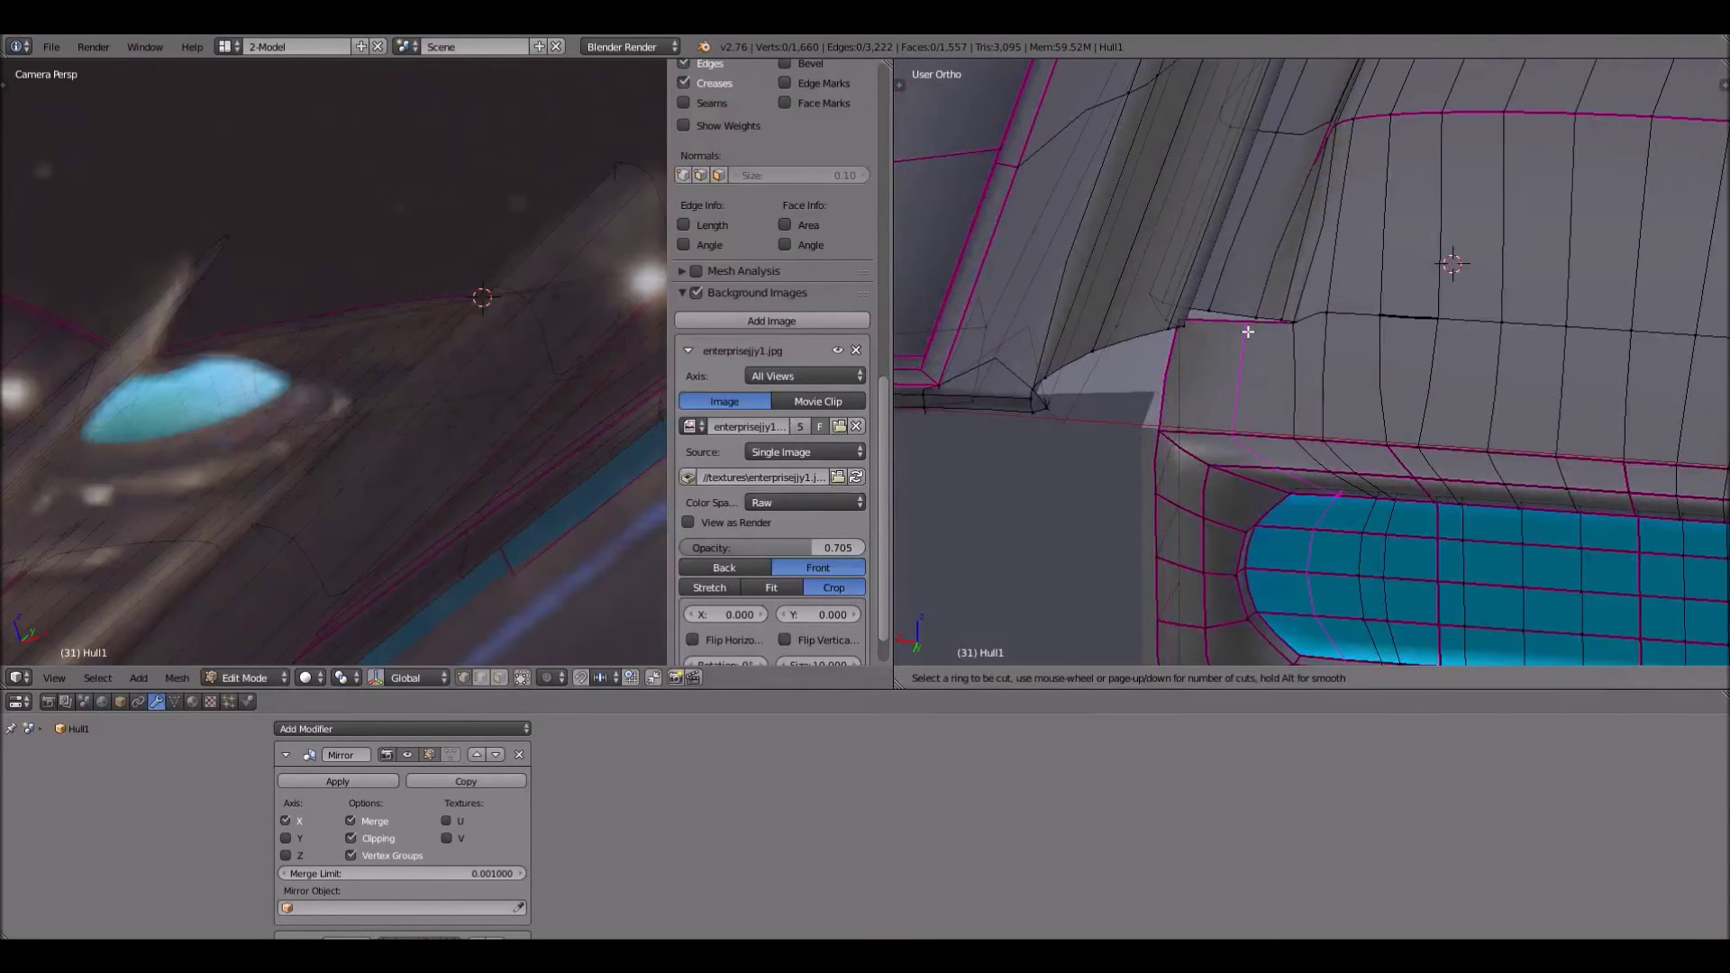
pyautogui.click(1249, 332)
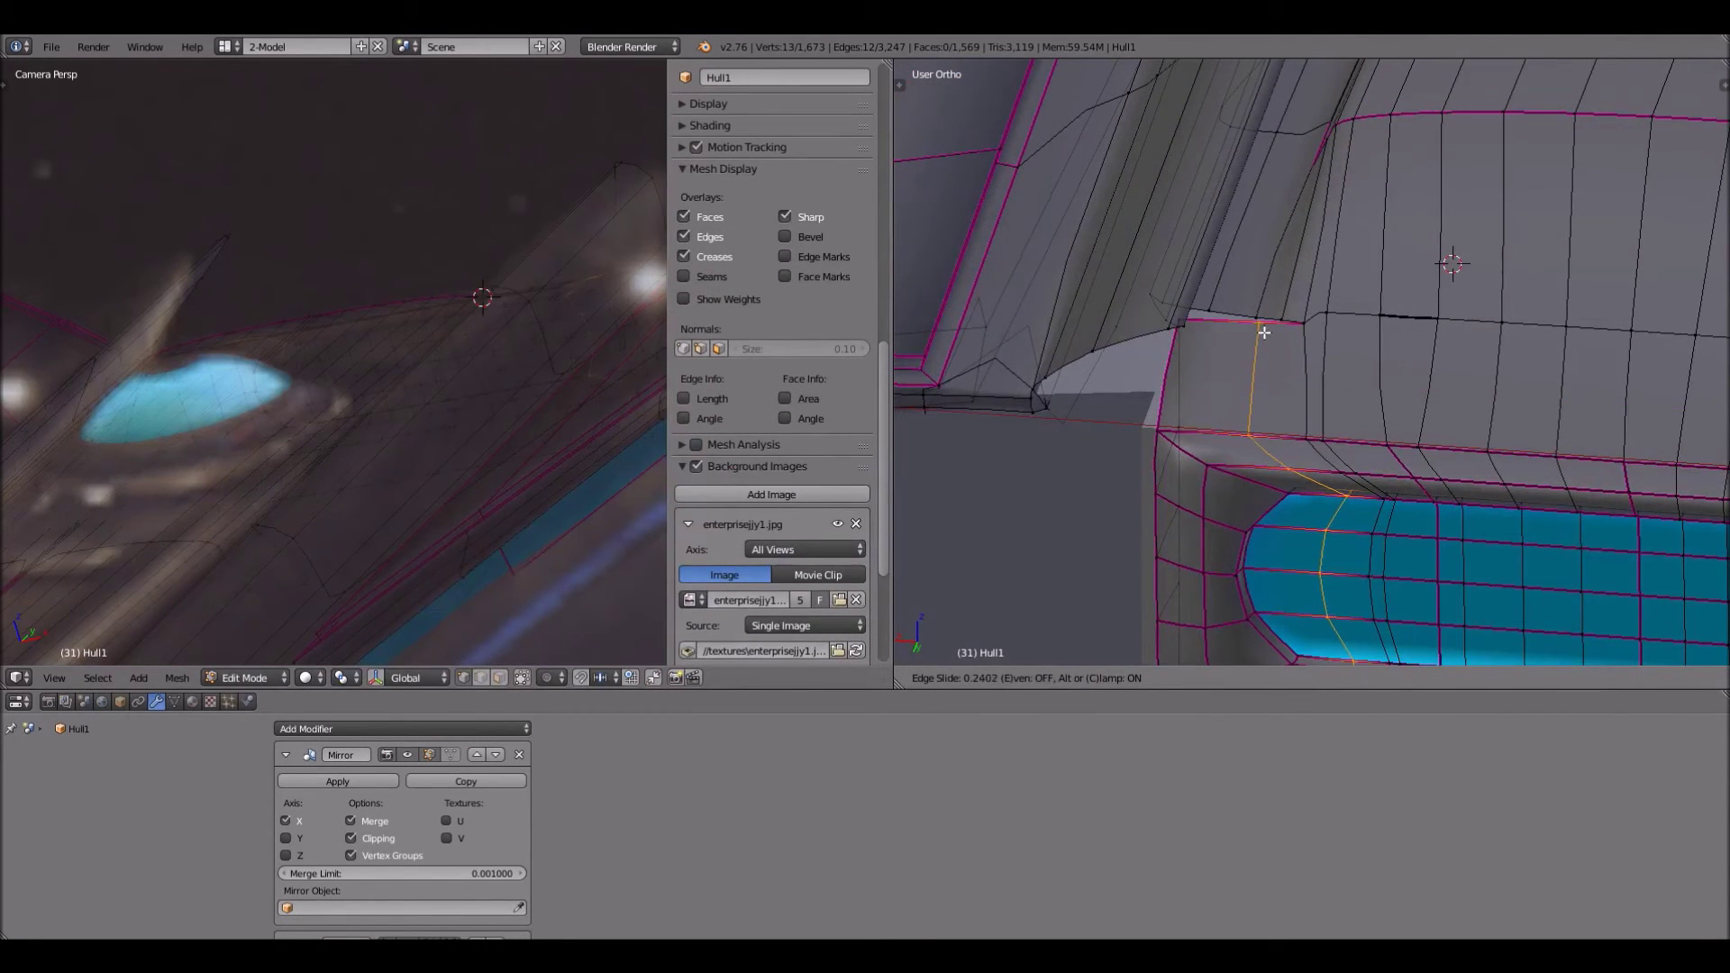
pyautogui.click(1252, 359)
pyautogui.scroll(3, 1177, 294)
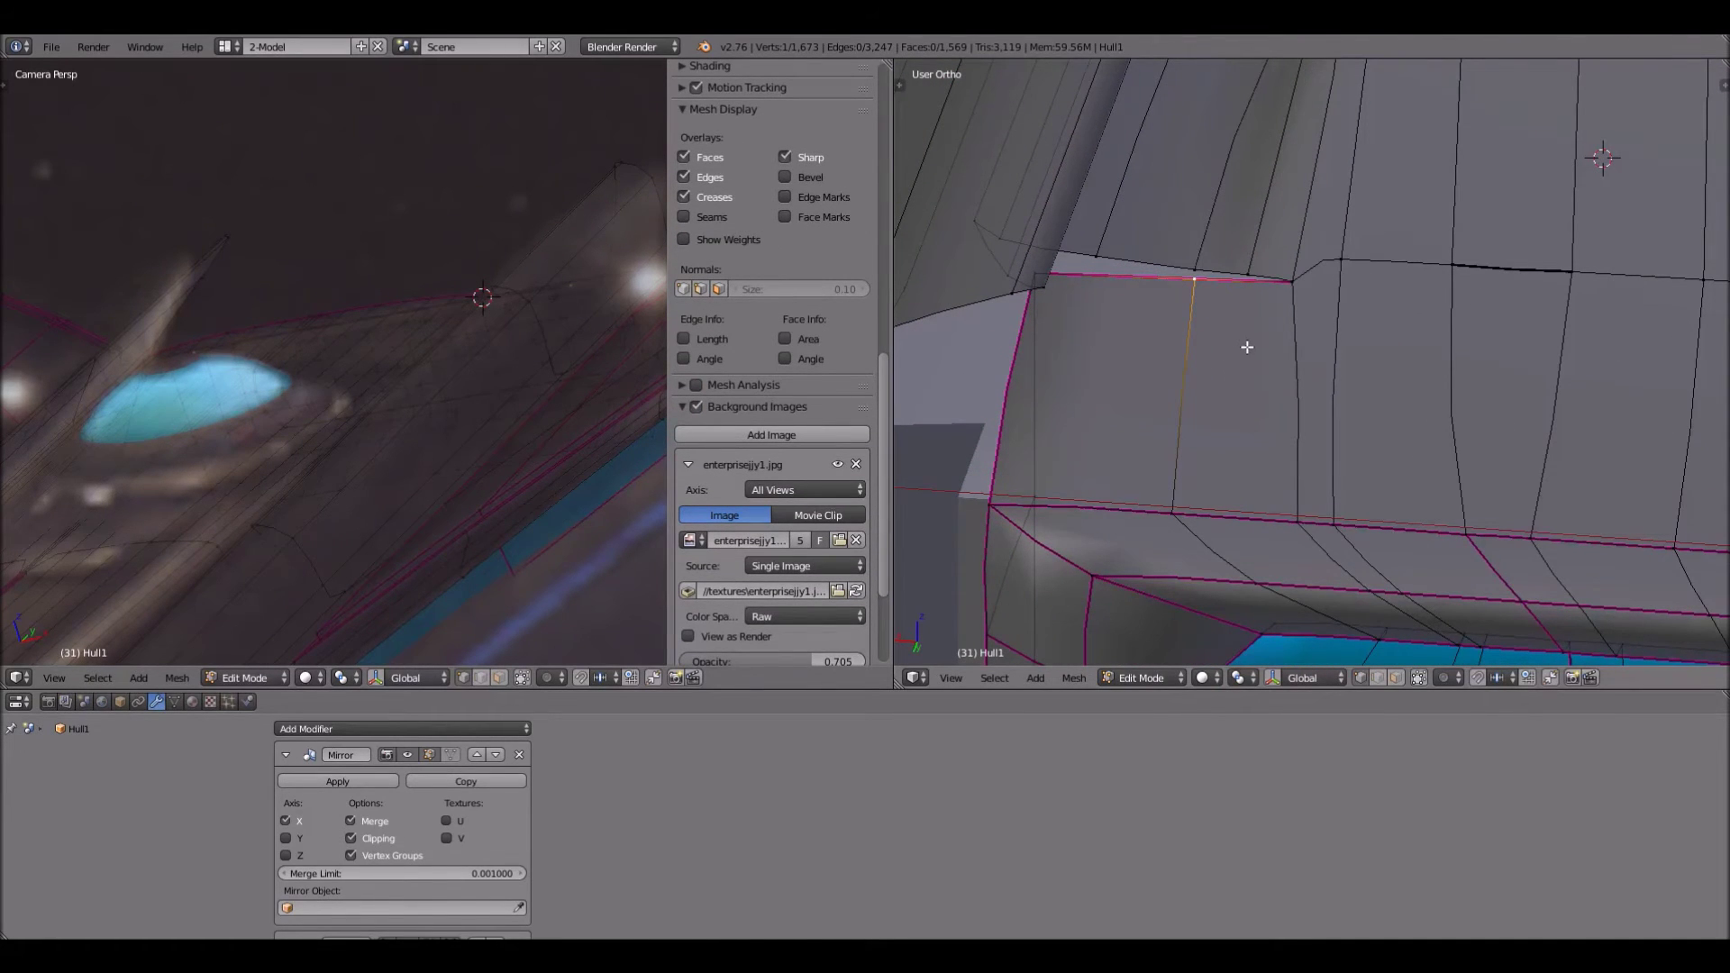
# Add a second edge loop between the first one and the closed seam, and merge its top vertex into the hull vertex above, using At Last
pyautogui.hotkey('ctrl', 'r')
pyautogui.click(1258, 287)
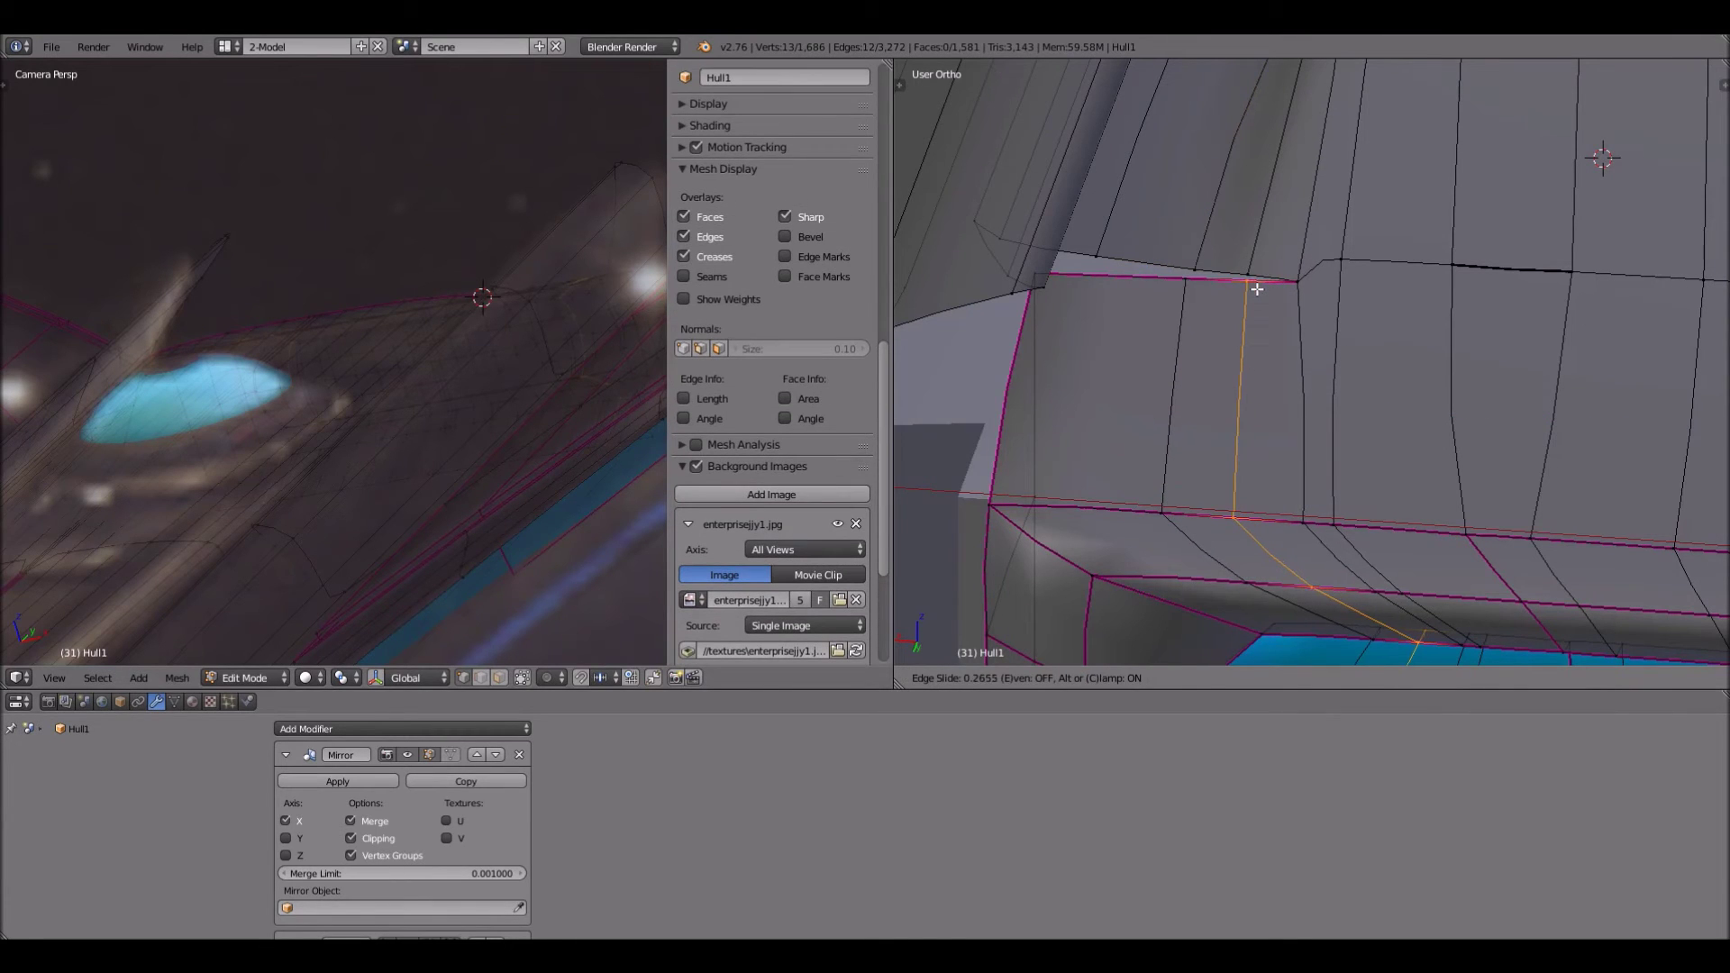
pyautogui.click(1258, 290)
pyautogui.rightClick(1253, 279)
pyautogui.keyDown('shift'); pyautogui.rightClick(1262, 268); pyautogui.keyUp('shift')
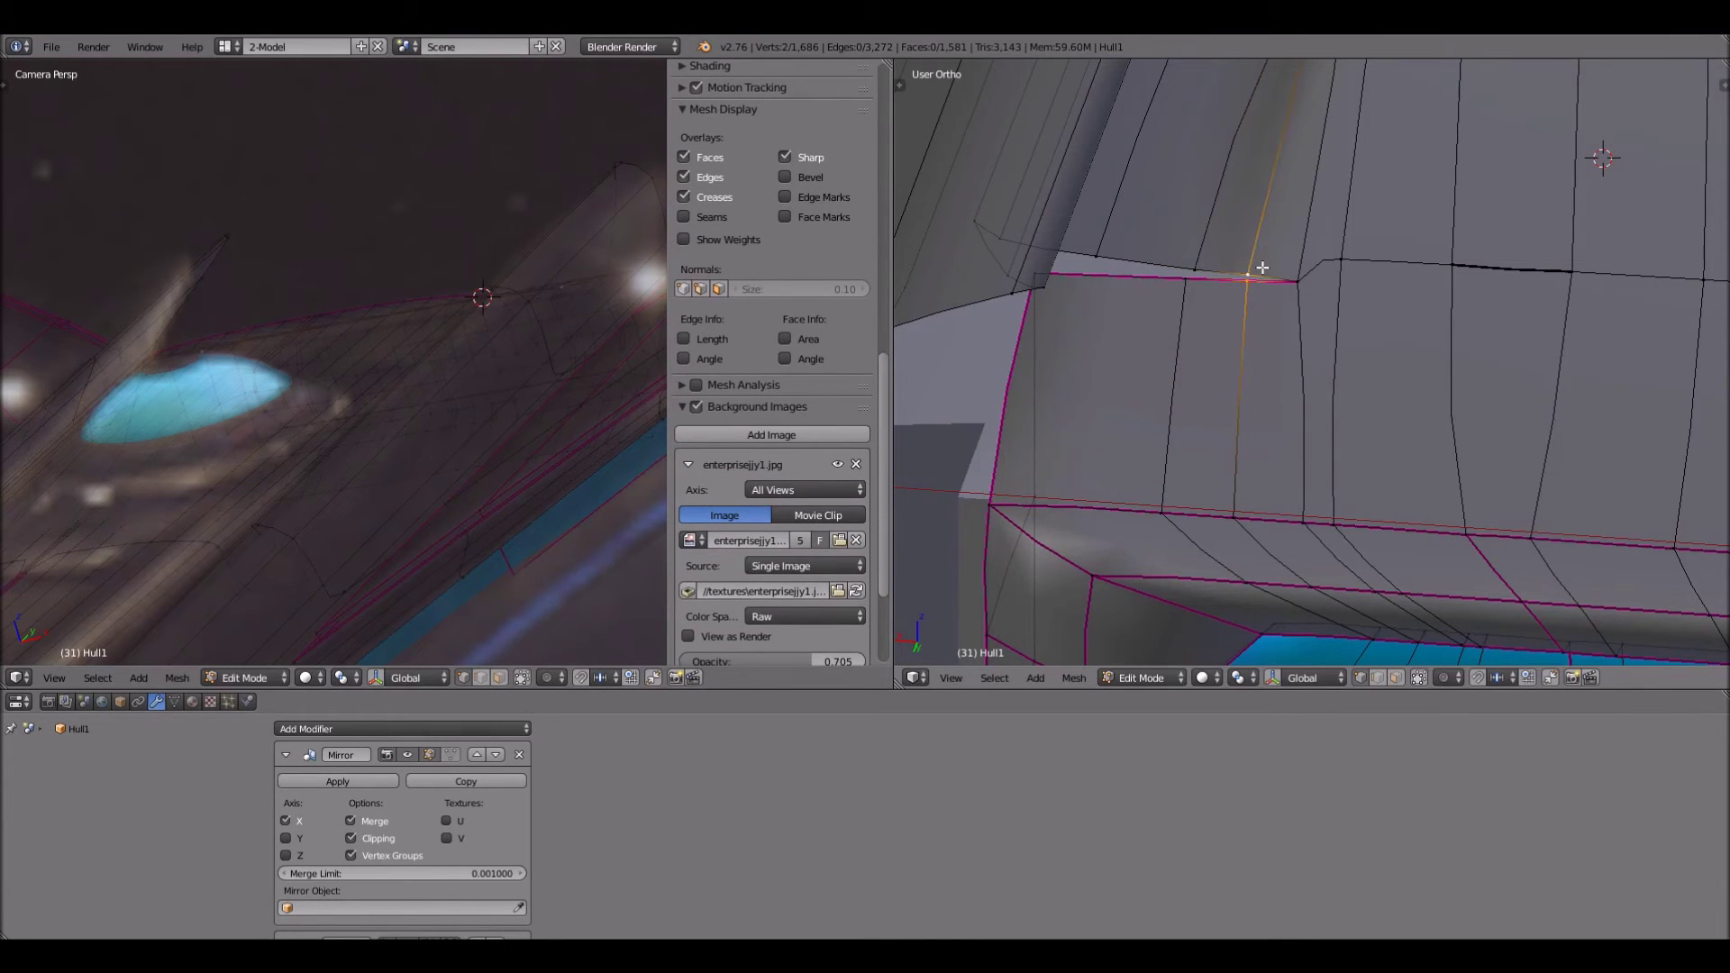
pyautogui.hotkey('alt', 'm')
pyautogui.click(1224, 273)
# Merge the first new loop's top vertex into the hull vertex directly above it, using At Last
pyautogui.rightClick(1195, 270)
pyautogui.rightClick(1180, 296)
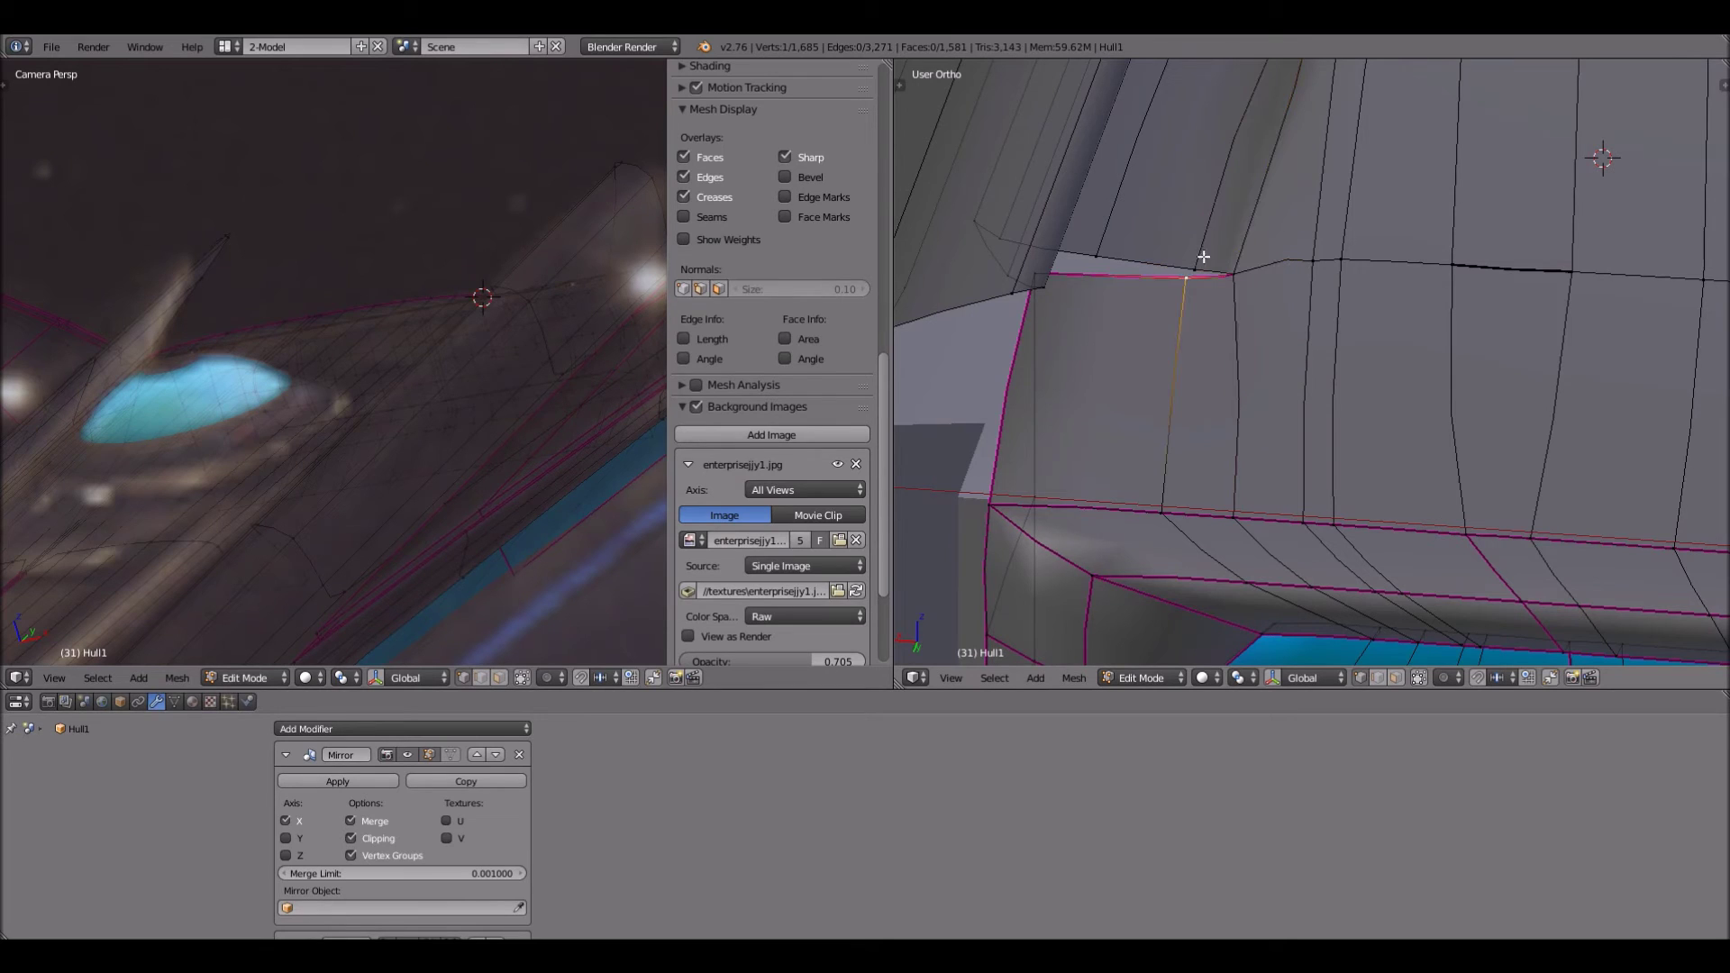
pyautogui.keyDown('shift'); pyautogui.rightClick(1204, 254); pyautogui.keyUp('shift')
pyautogui.hotkey('alt', 'm')
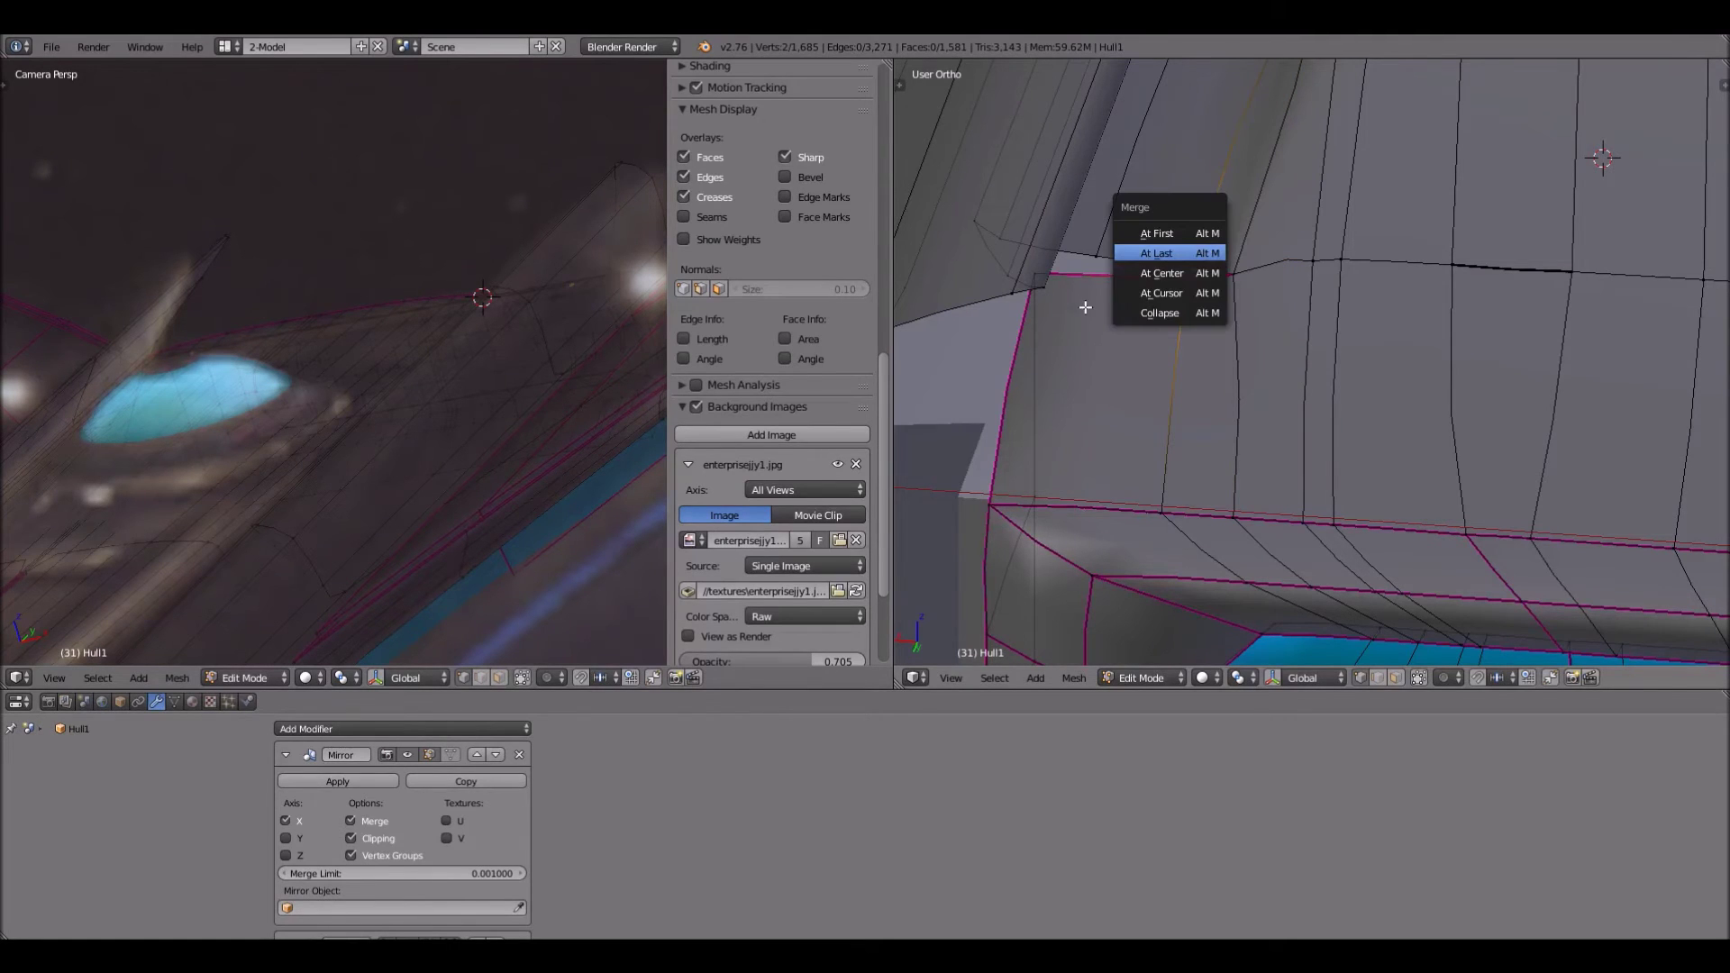
pyautogui.press('Return')
# Add a third edge loop near the panel's outer creased edge and merge its top vertex into the hull vertex above, using At Last
pyautogui.hotkey('ctrl', 'r')
pyautogui.click(1097, 309)
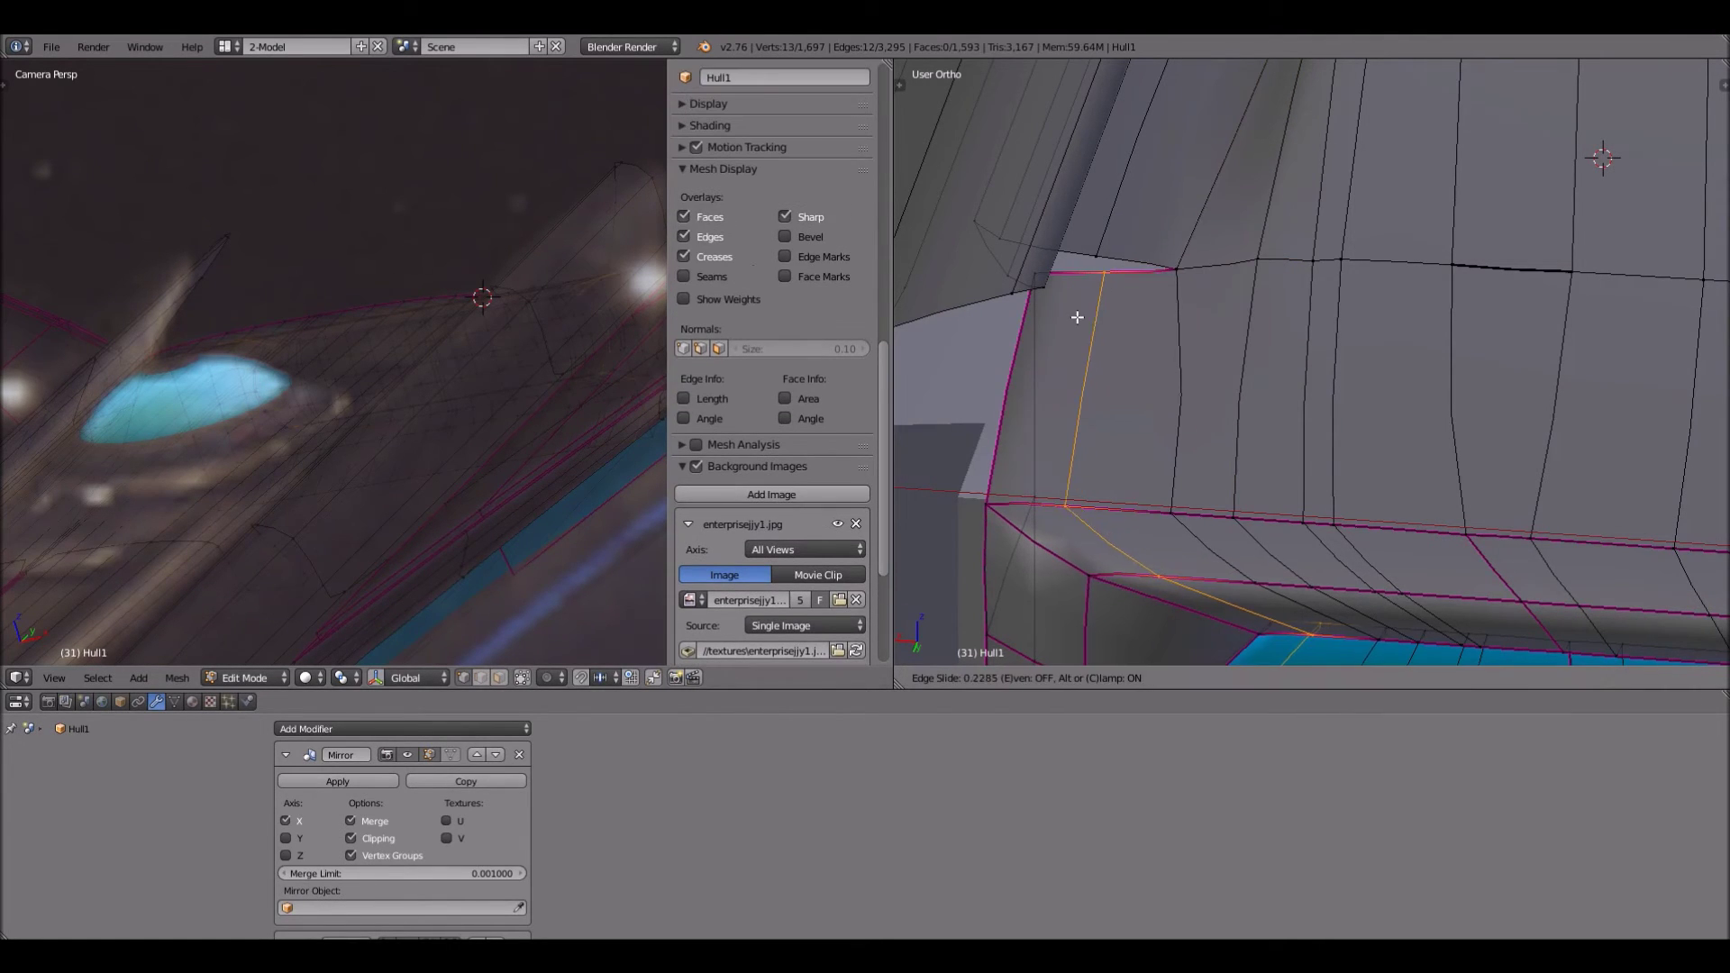
pyautogui.click(1062, 317)
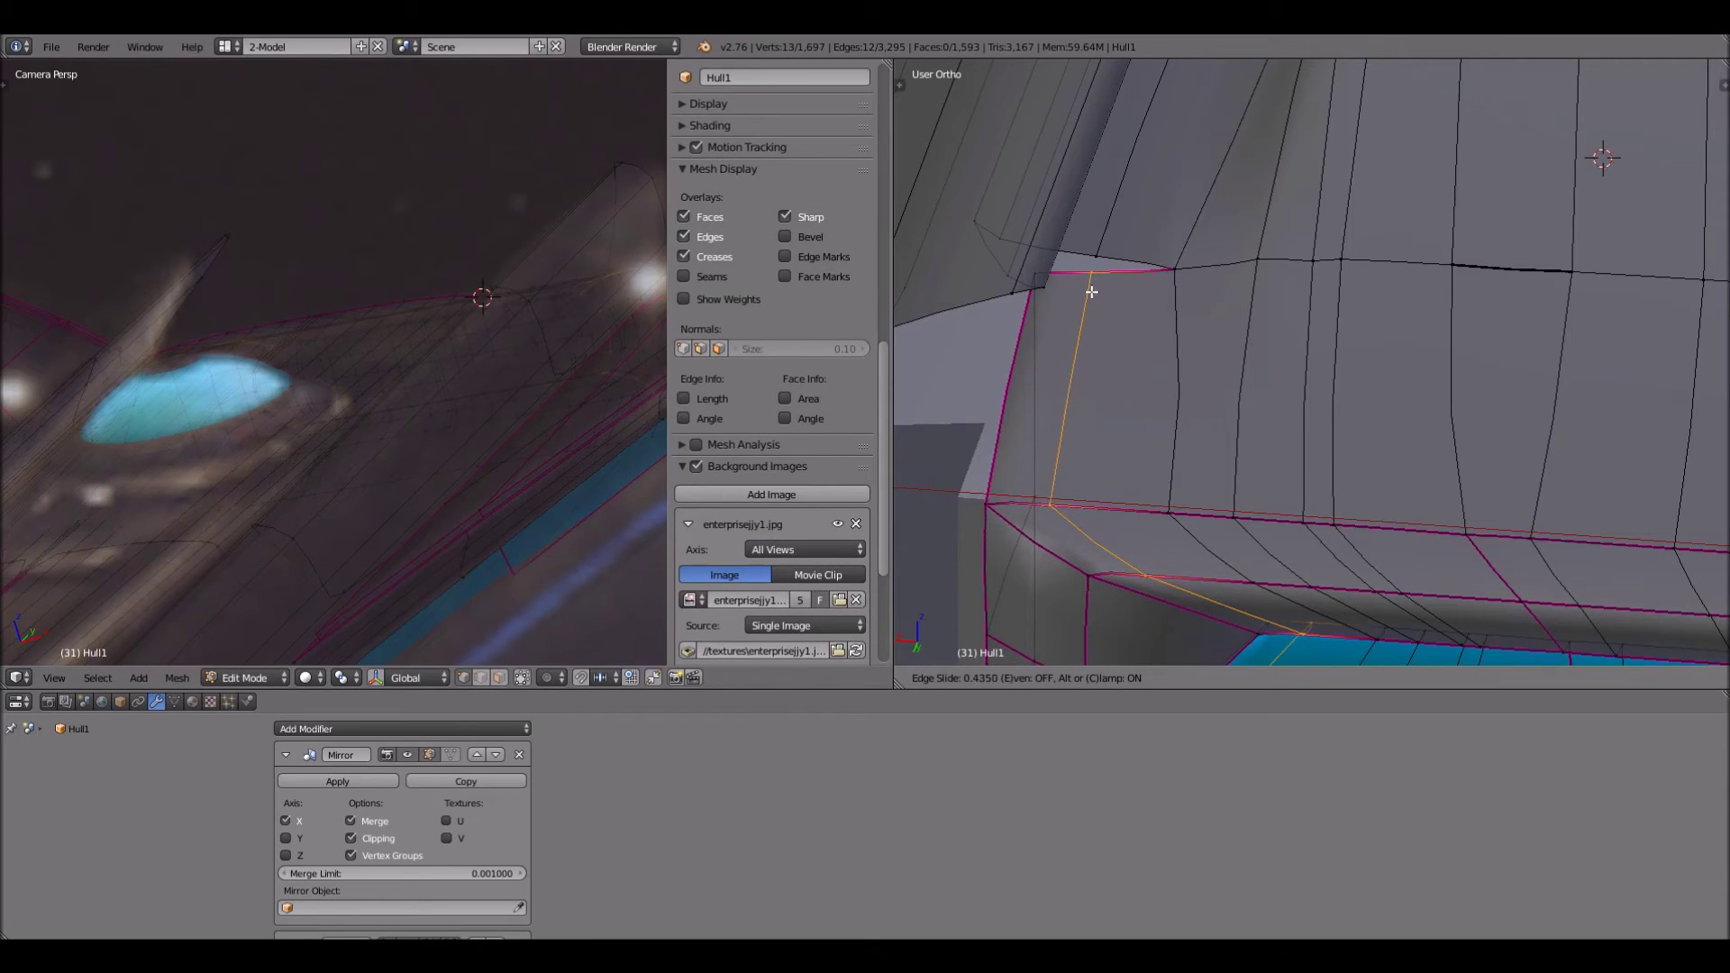
pyautogui.rightClick(1091, 286)
pyautogui.keyDown('shift'); pyautogui.rightClick(1110, 246); pyautogui.keyUp('shift')
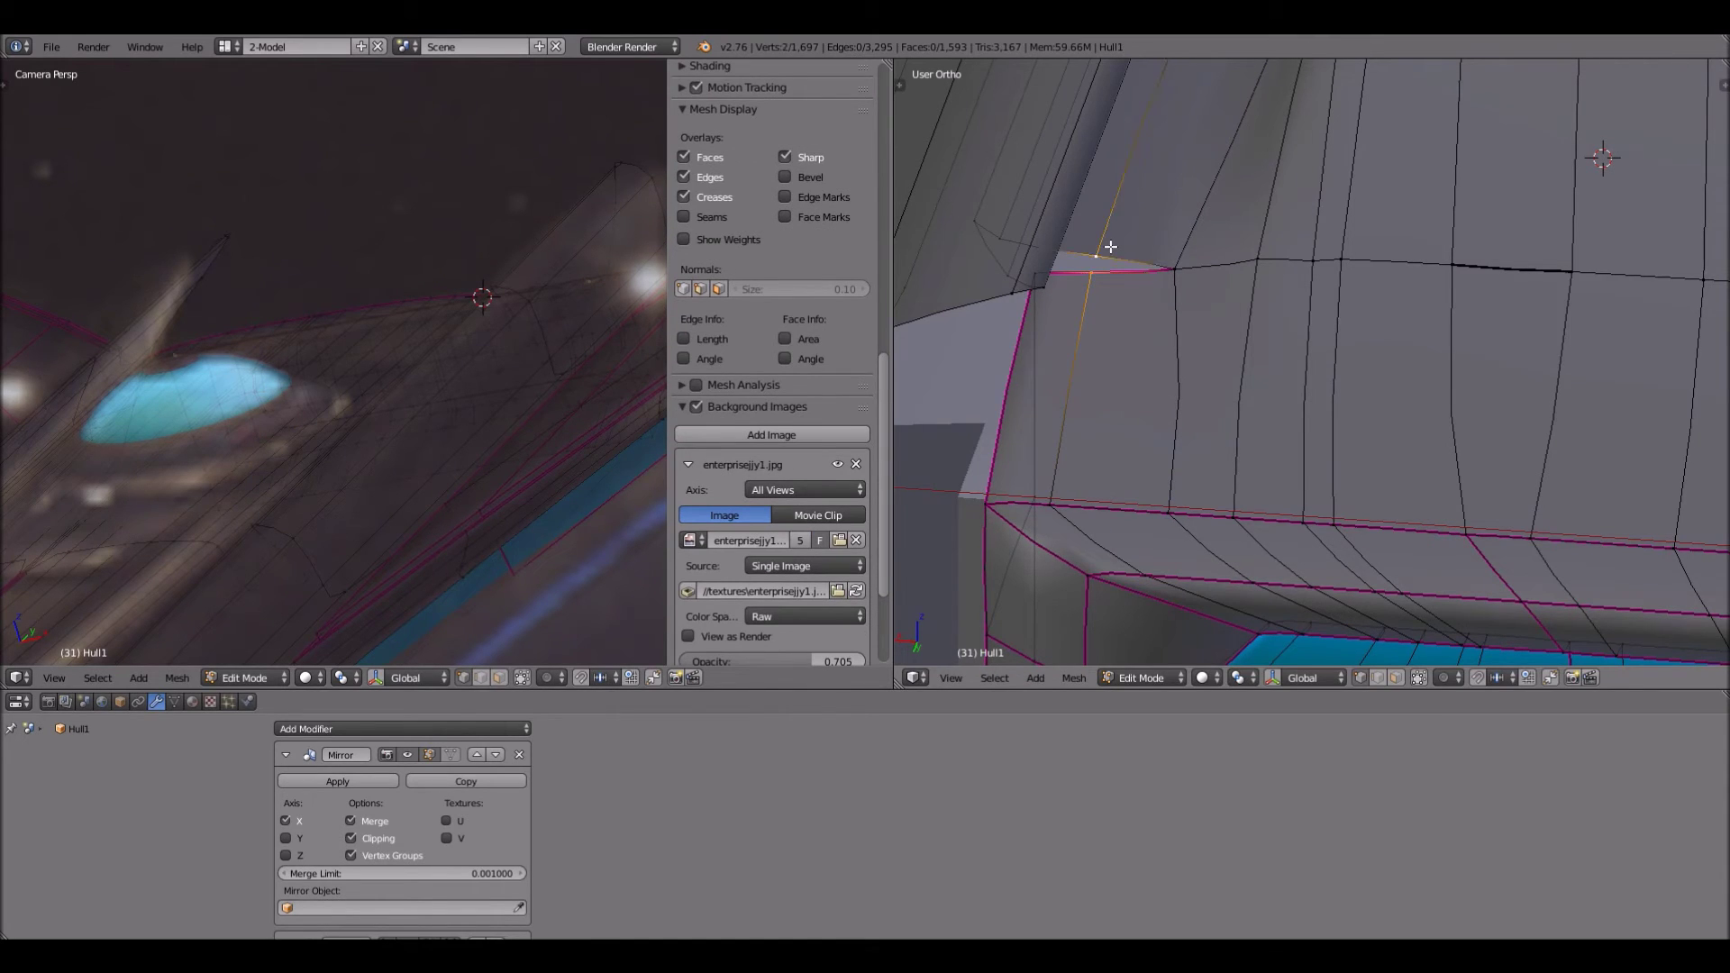
pyautogui.hotkey('alt', 'm')
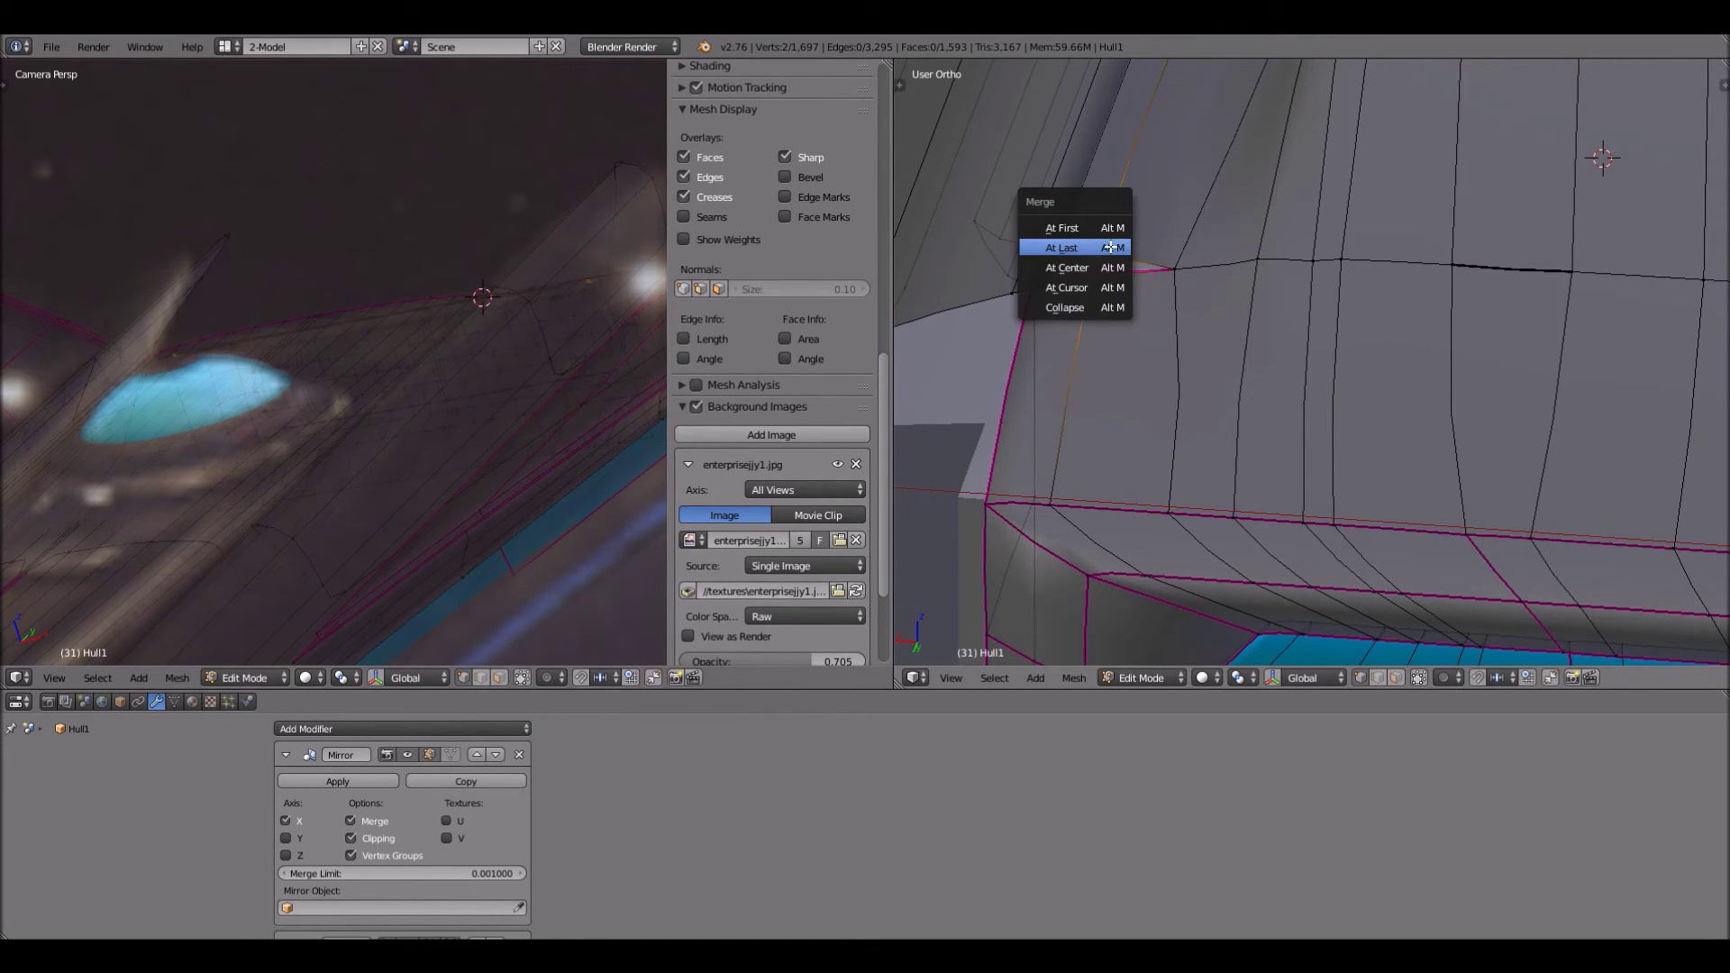
pyautogui.click(1110, 247)
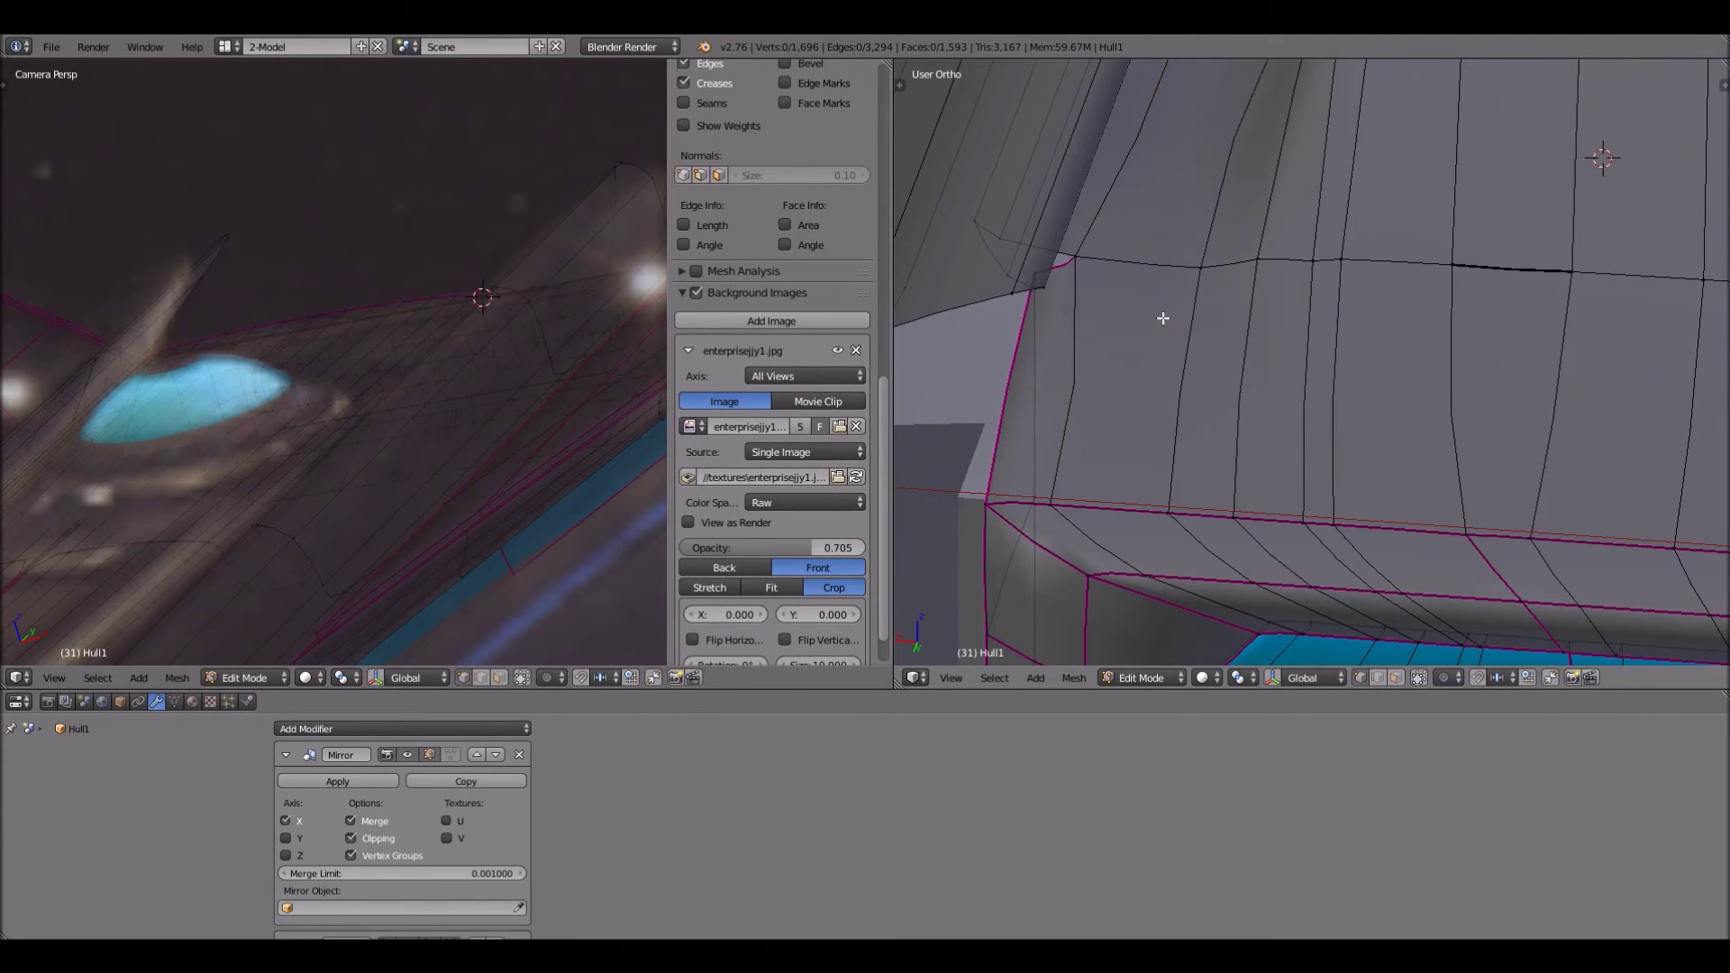
# Merge the panel's outer top corner vertex into the hull's nearby corner vertex to close the end of the gap
pyautogui.moveTo(1159, 317); pyautogui.dragTo(1537, 452, button='middle')
pyautogui.moveTo(1512, 520); pyautogui.dragTo(1317, 484, button='middle')
pyautogui.scroll(5, 1368, 529)
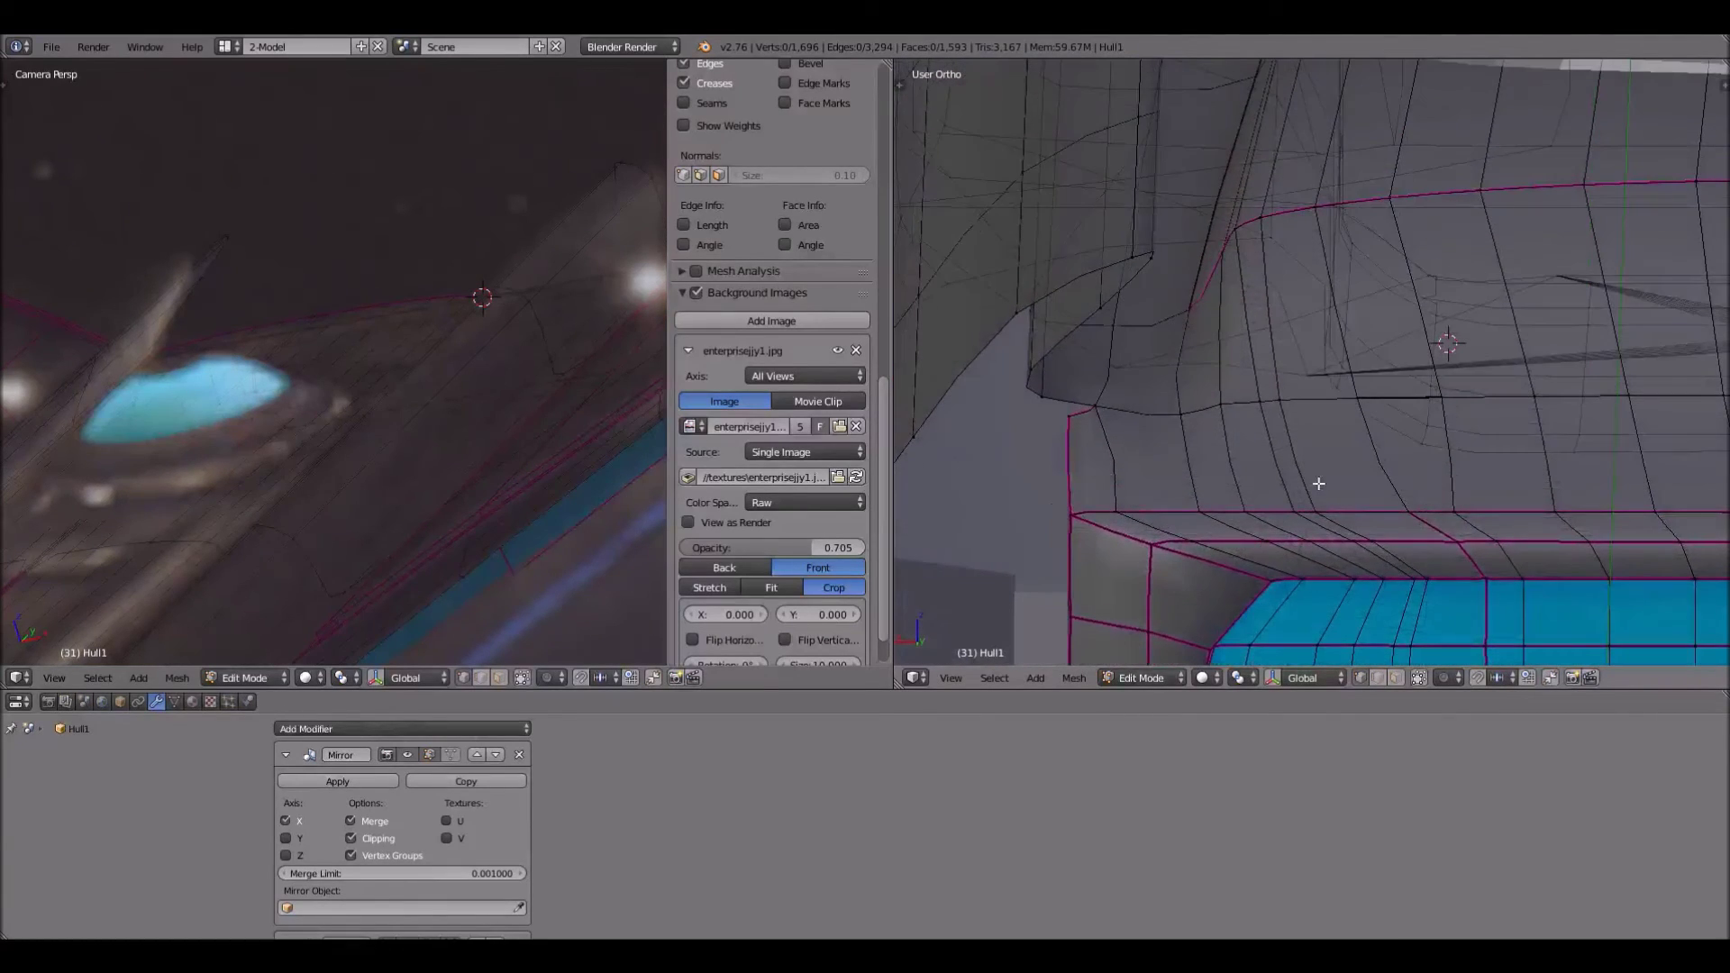
pyautogui.moveTo(1090, 449)
pyautogui.mouseDown(button='middle')
pyautogui.moveTo(1132, 425)
pyautogui.moveTo(1139, 444)
pyautogui.moveTo(1104, 452)
pyautogui.mouseUp(button='middle')
pyautogui.scroll(1, 1104, 451)
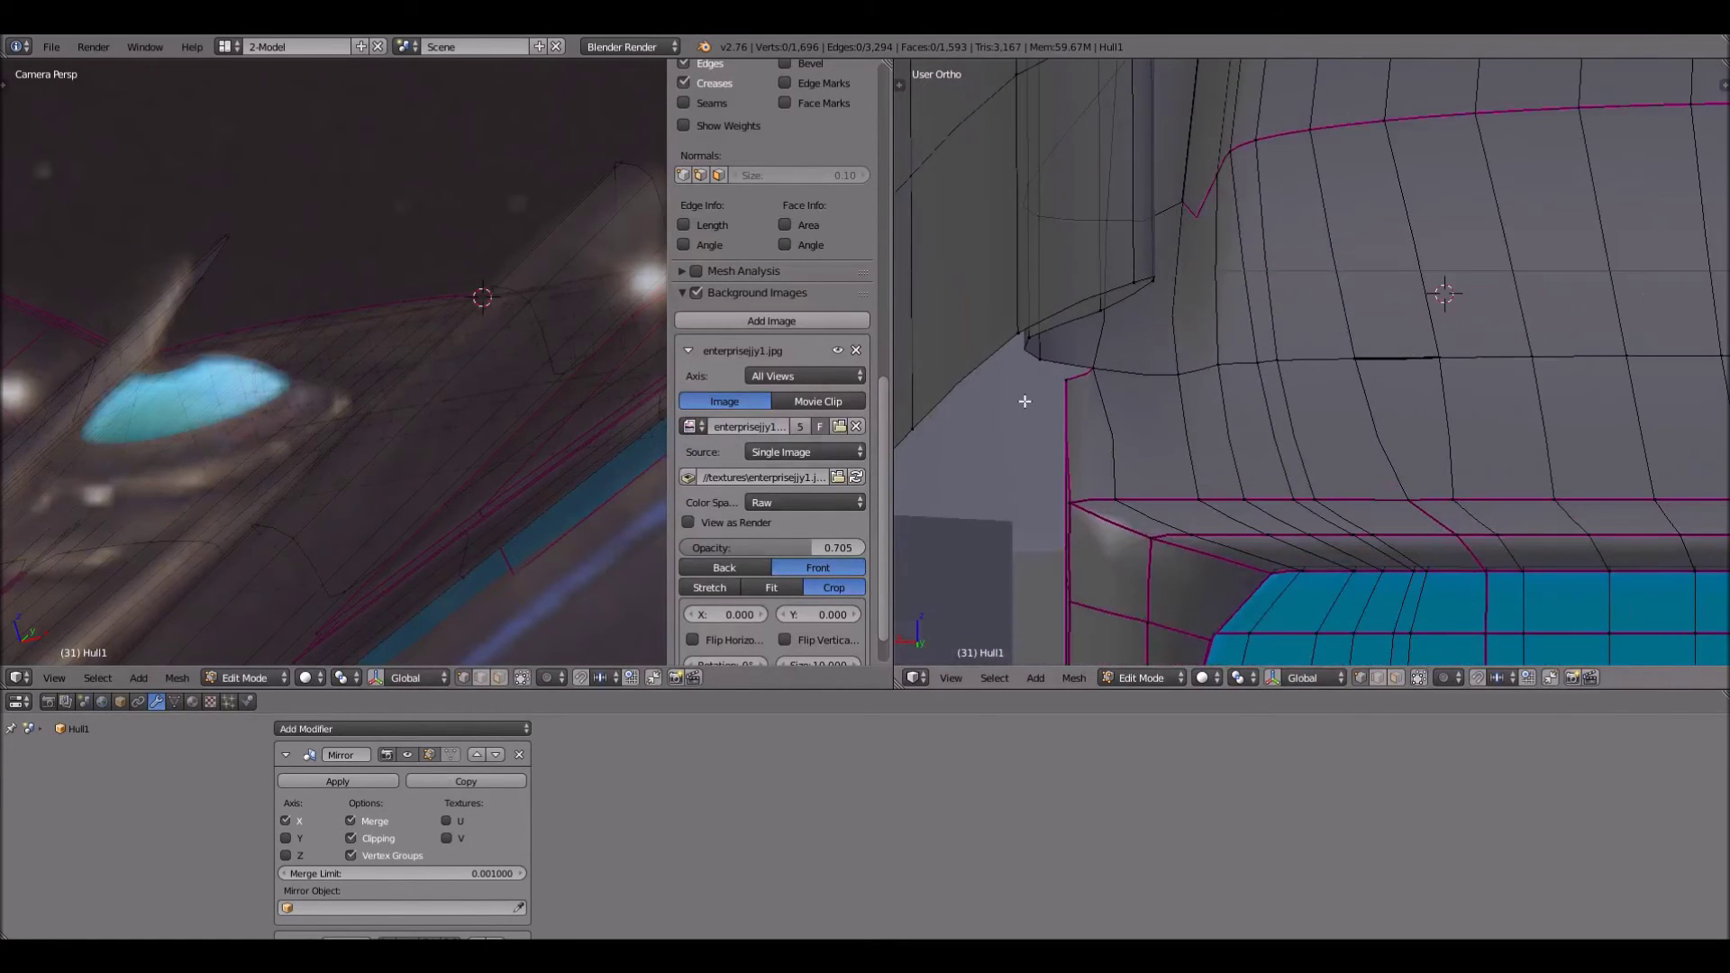
pyautogui.scroll(1, 1012, 383)
pyautogui.rightClick(1013, 383)
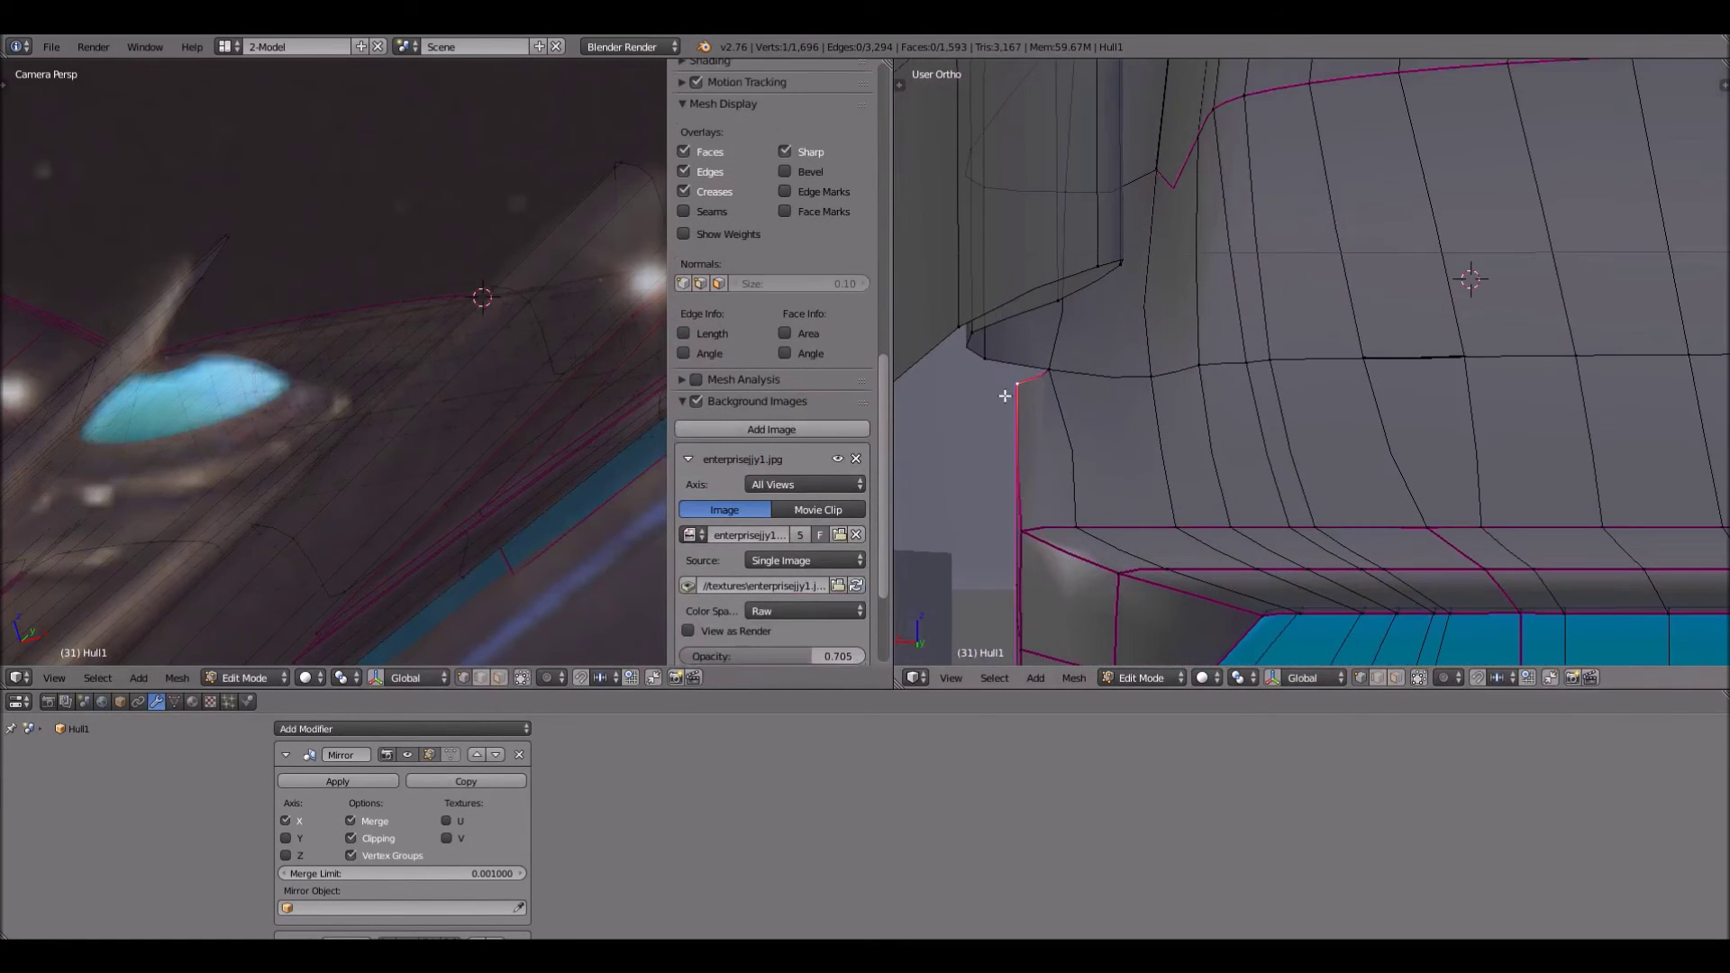
pyautogui.press('x')
pyautogui.click(1079, 358)
pyautogui.scroll(-6, 1080, 357)
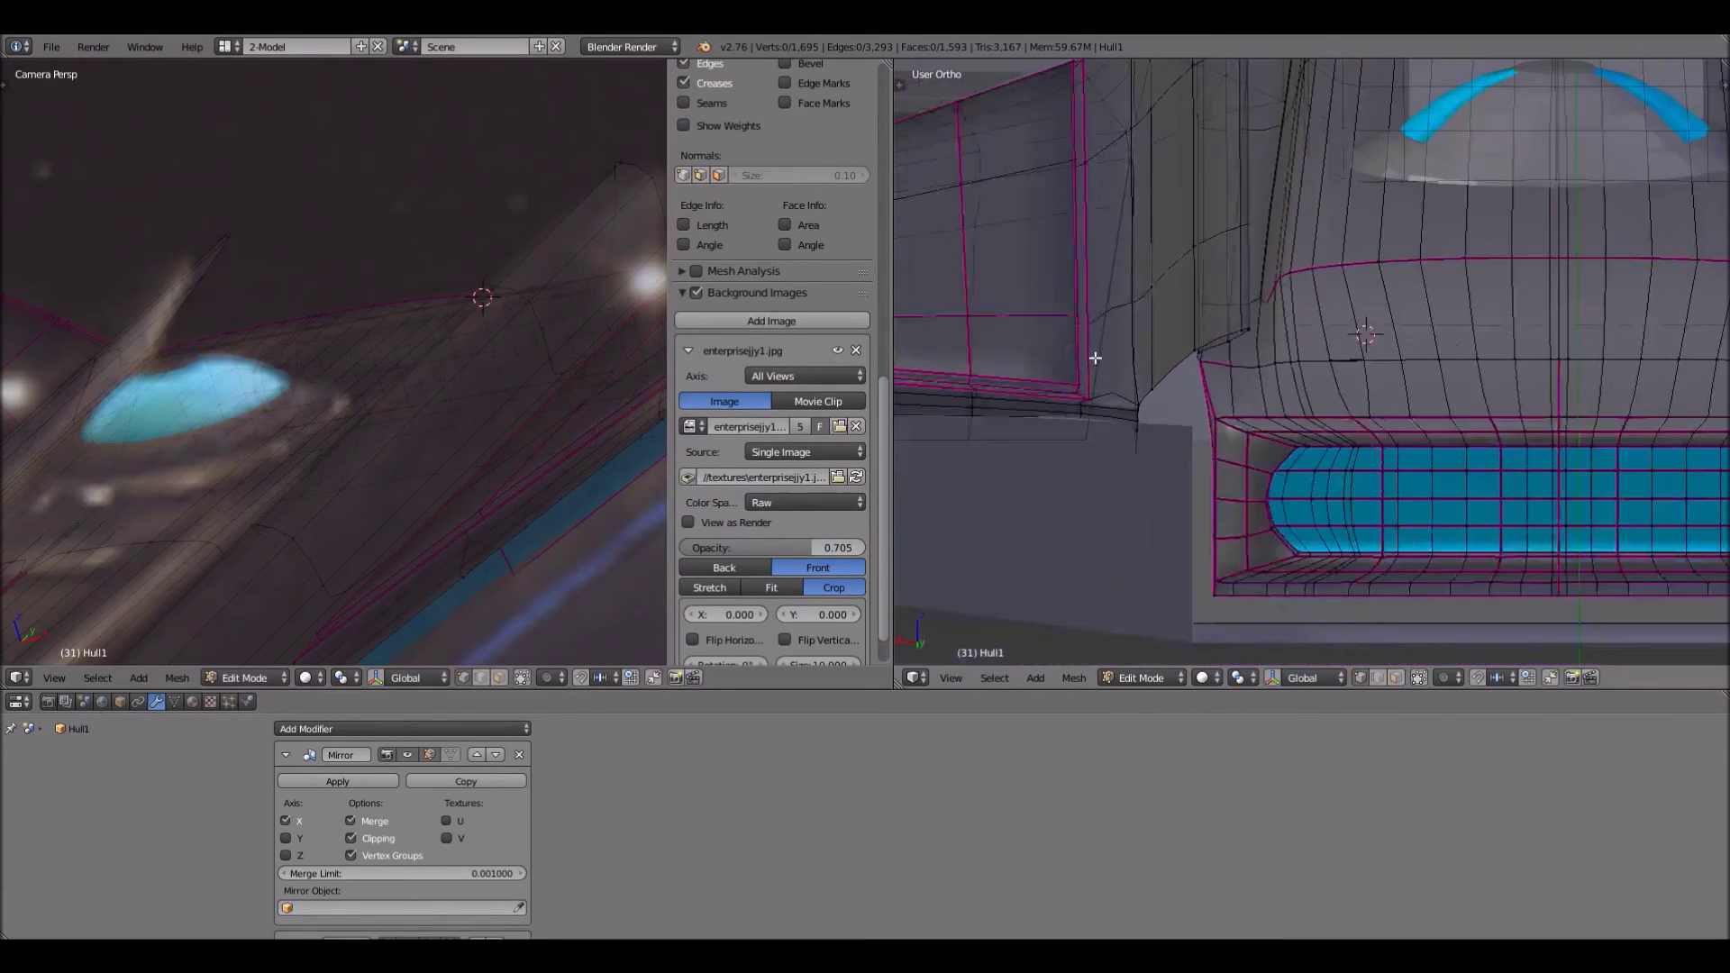
# Check the closed hull seam in Rendered shading, leave Edit Mode, and return the viewport to Solid shading
pyautogui.scroll(-1, 1147, 638)
pyautogui.click(1220, 676)
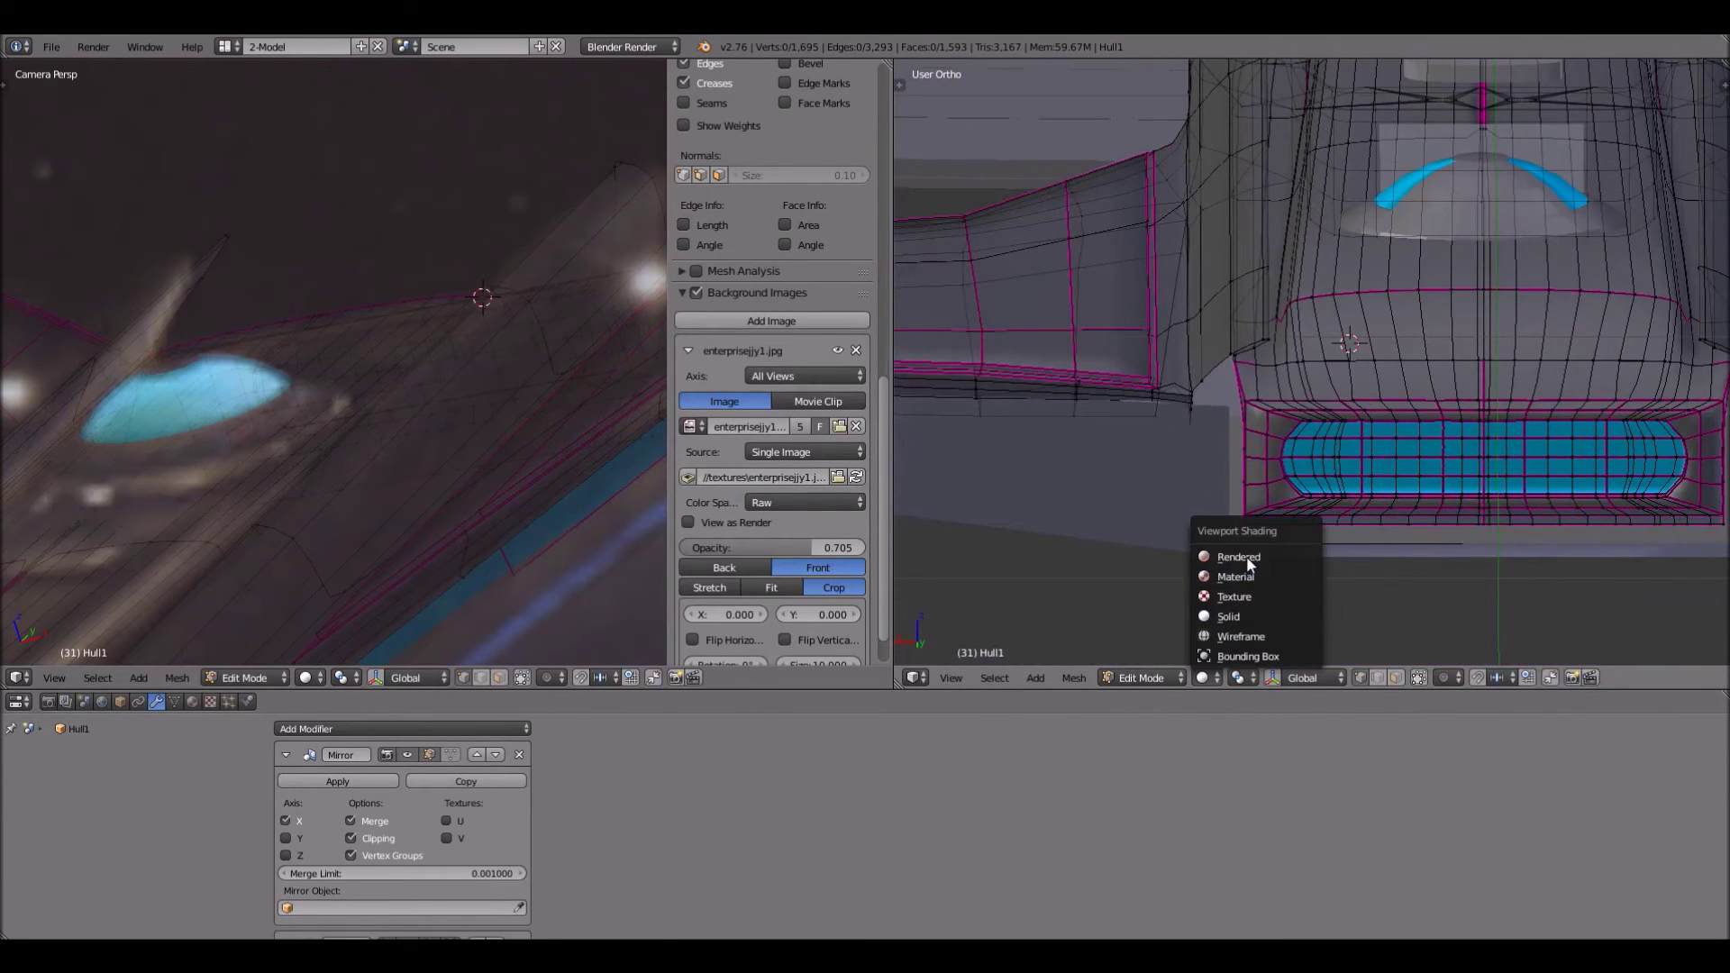
pyautogui.click(1244, 557)
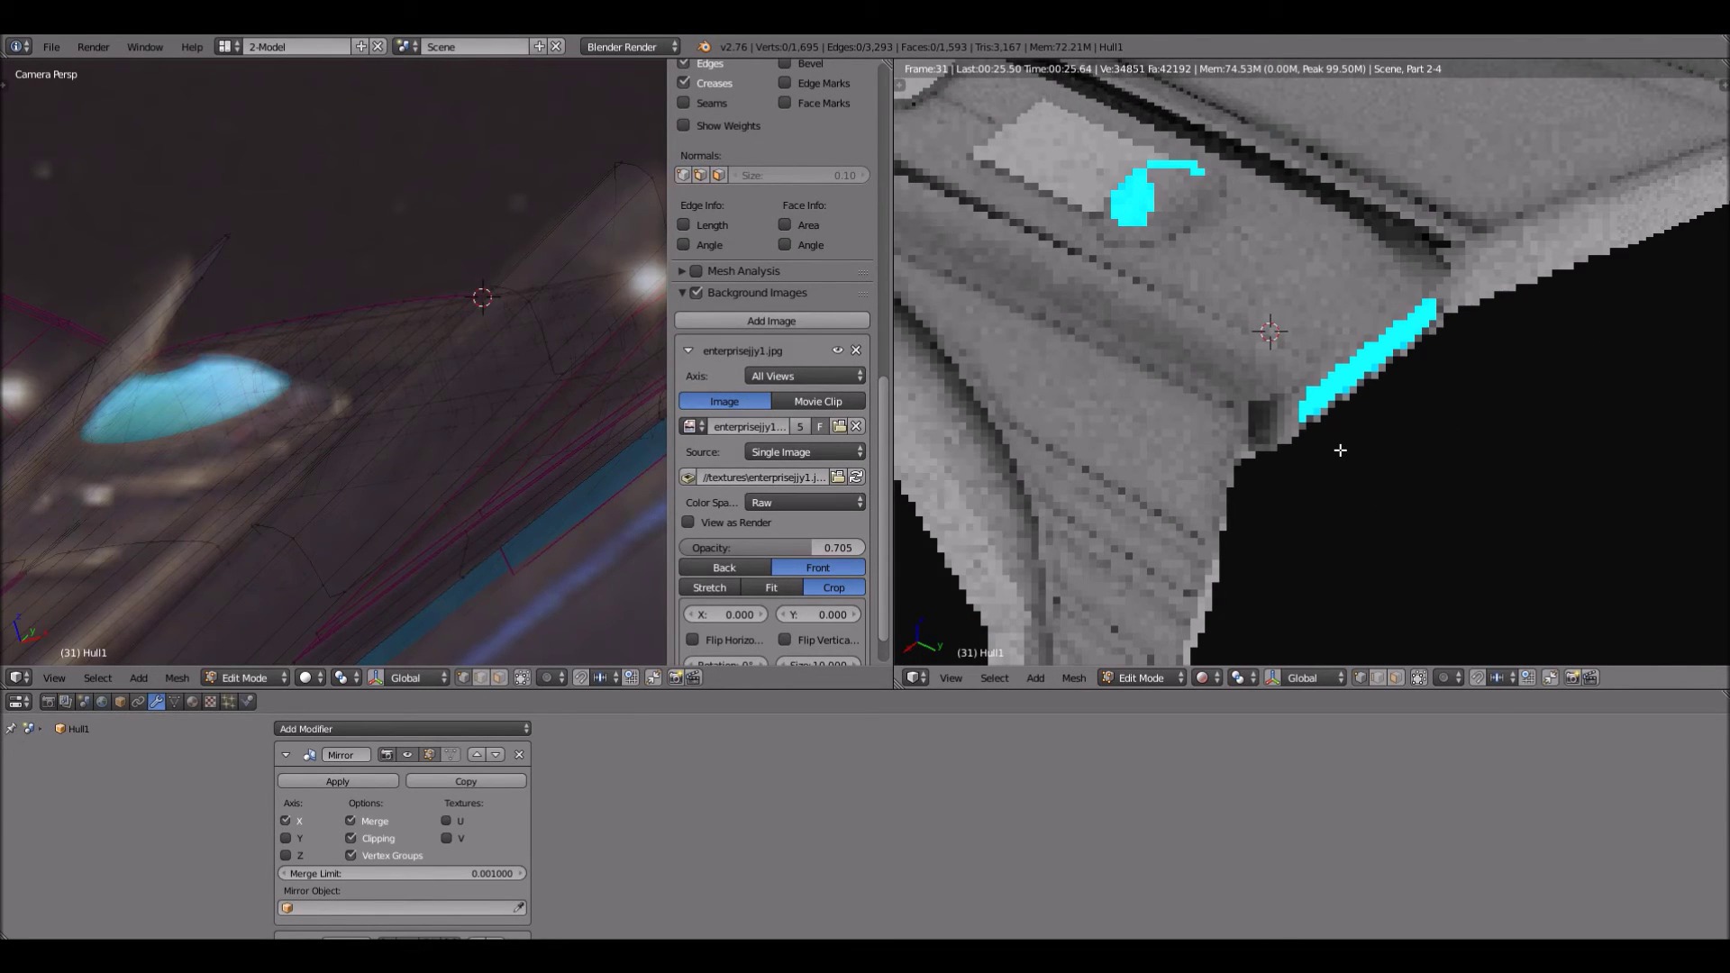
pyautogui.press('Tab')
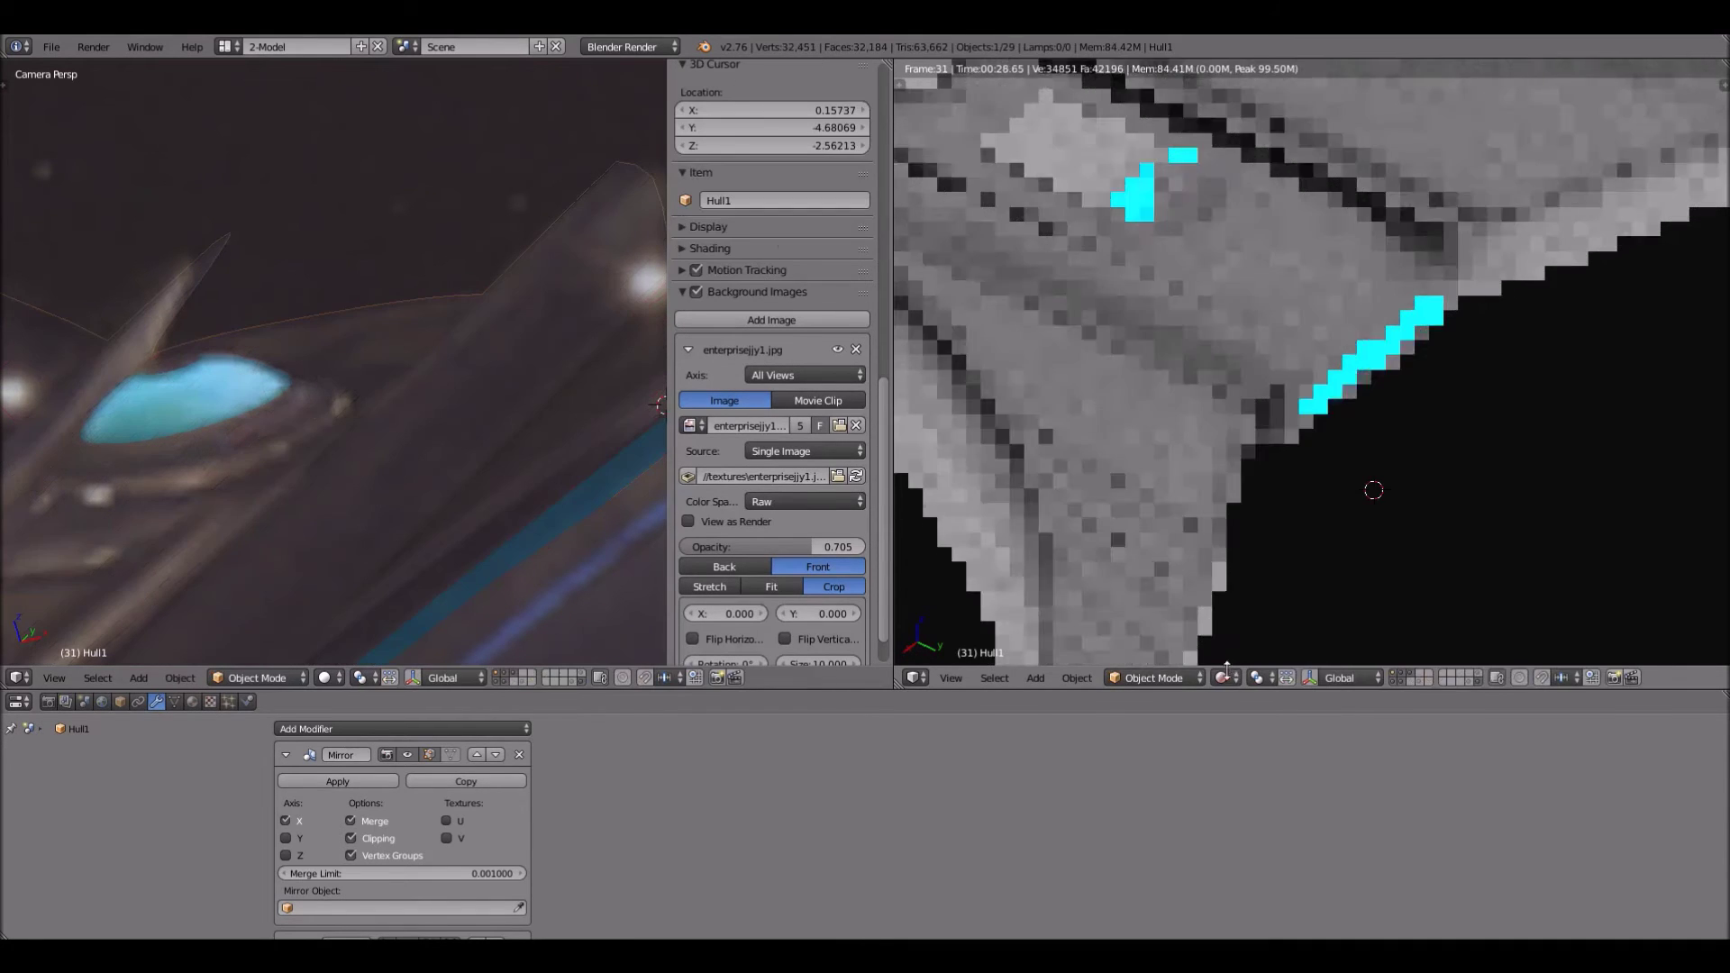
pyautogui.click(1221, 678)
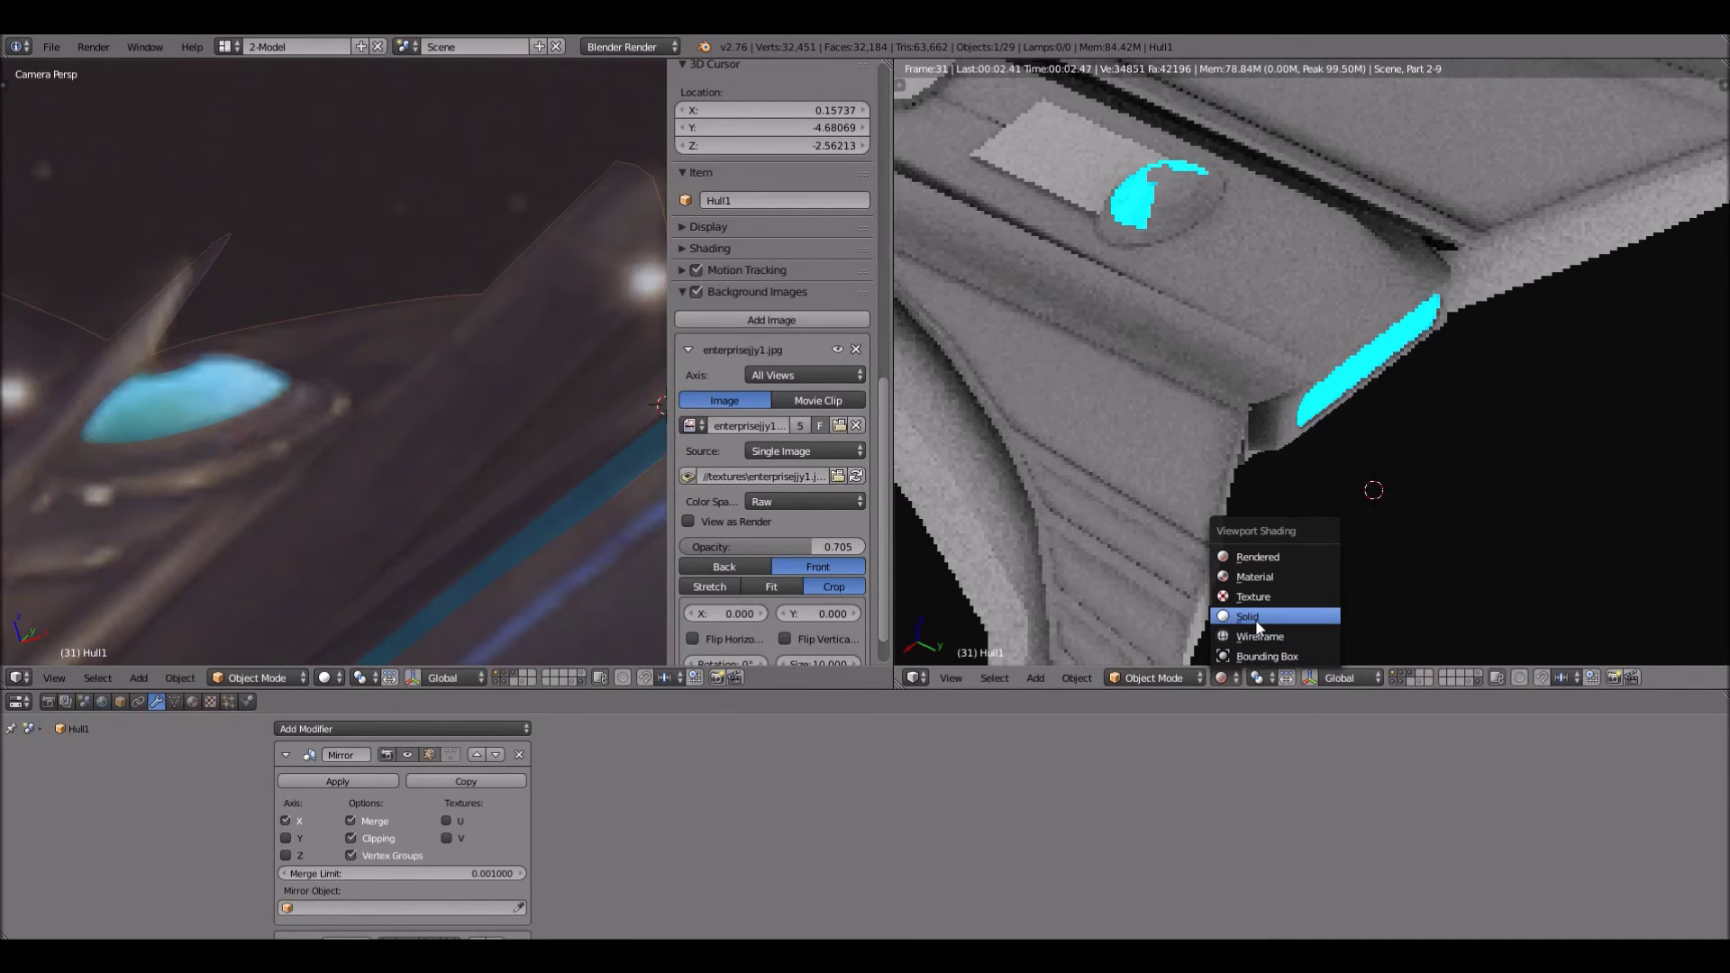
pyautogui.click(1248, 617)
pyautogui.scroll(-3, 1172, 476)
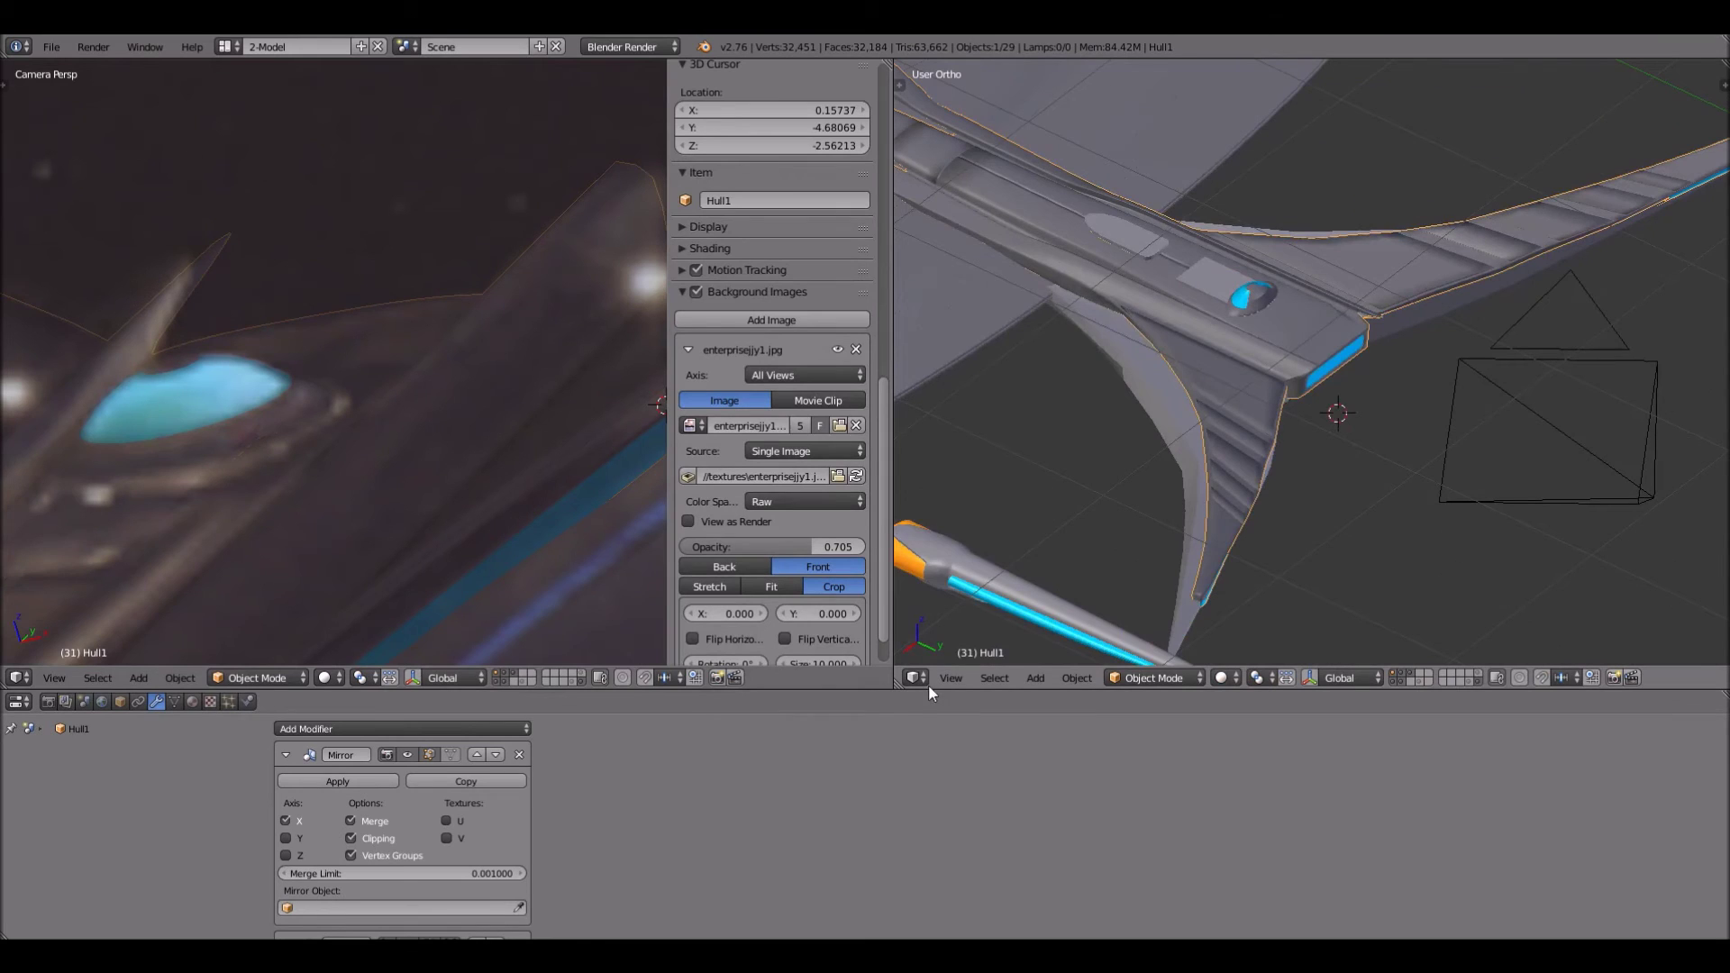
# Open the Plane underside object in Edit Mode from the right side view and examine its end beneath the blue slot
pyautogui.click(950, 677)
pyautogui.click(1017, 523)
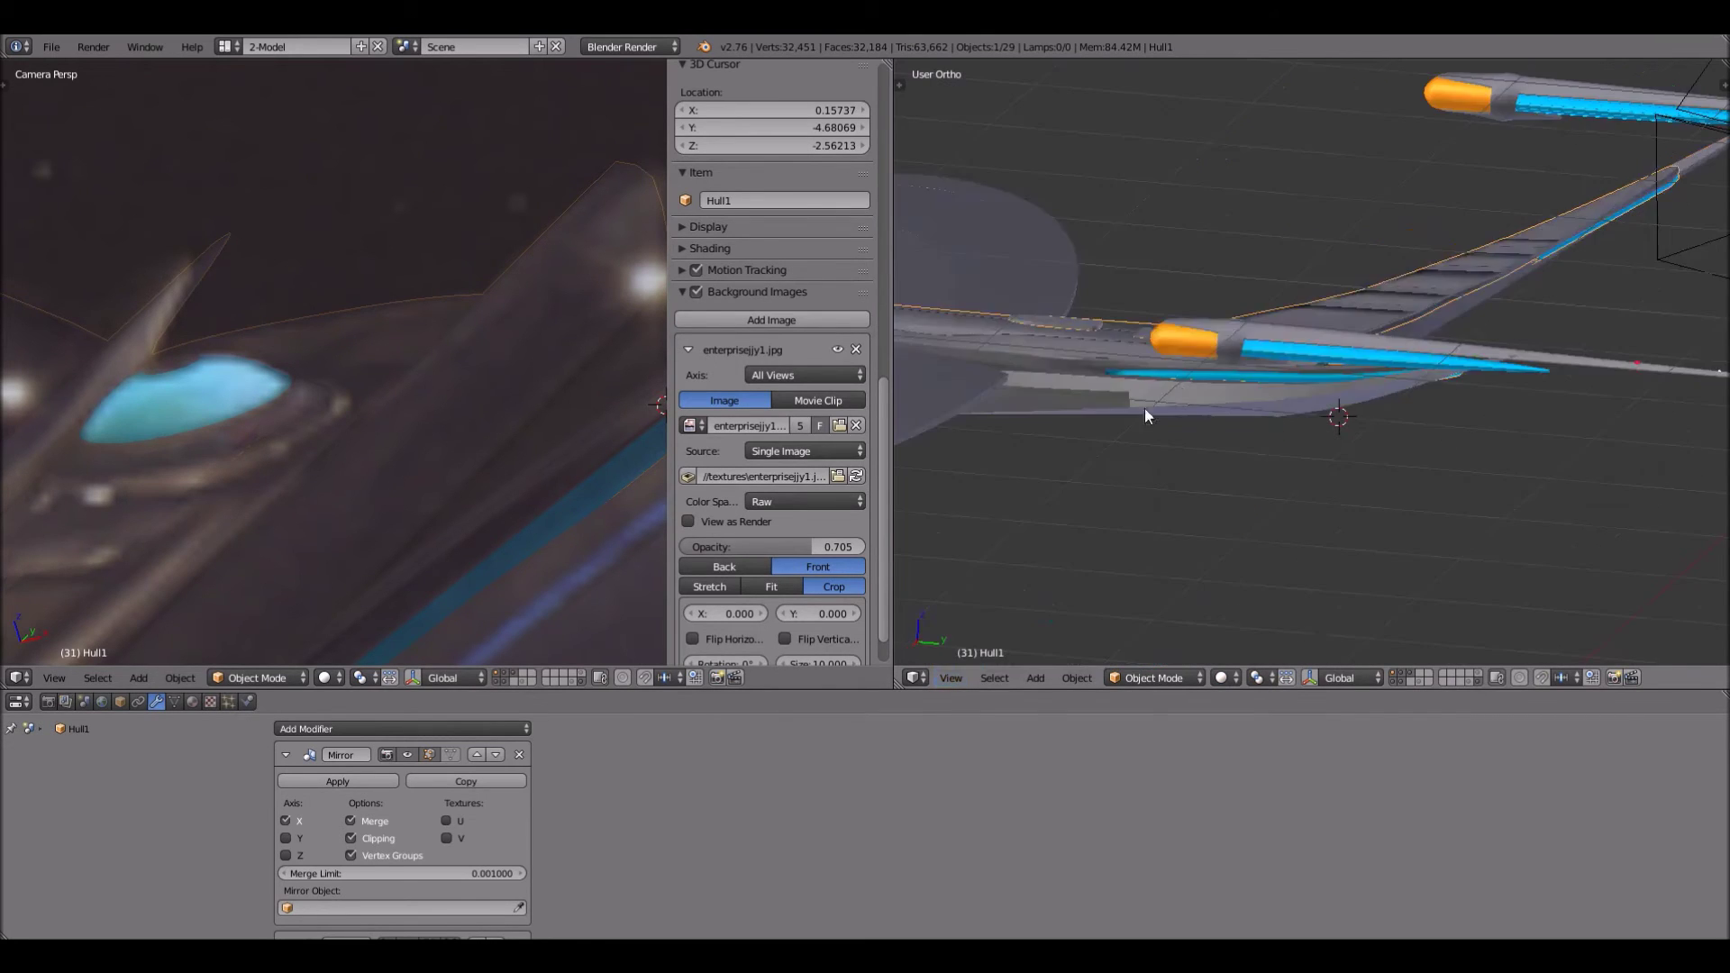
pyautogui.scroll(5, 1177, 388)
pyautogui.rightClick(1243, 474)
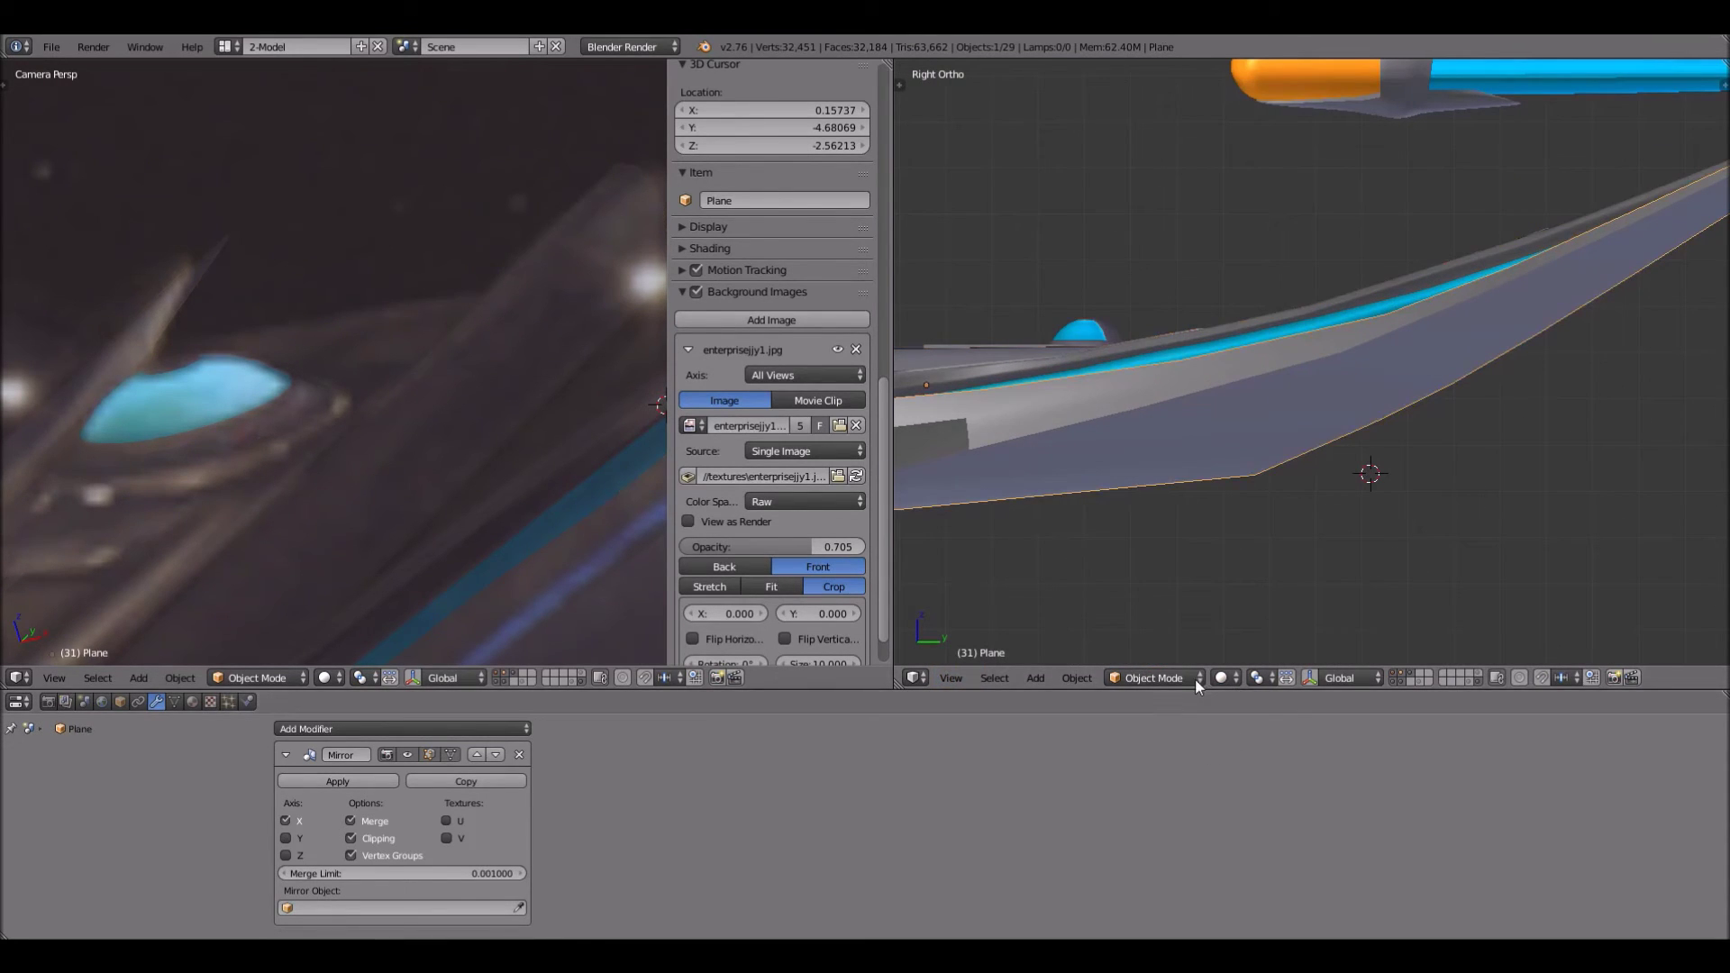
pyautogui.click(1162, 678)
pyautogui.click(1155, 653)
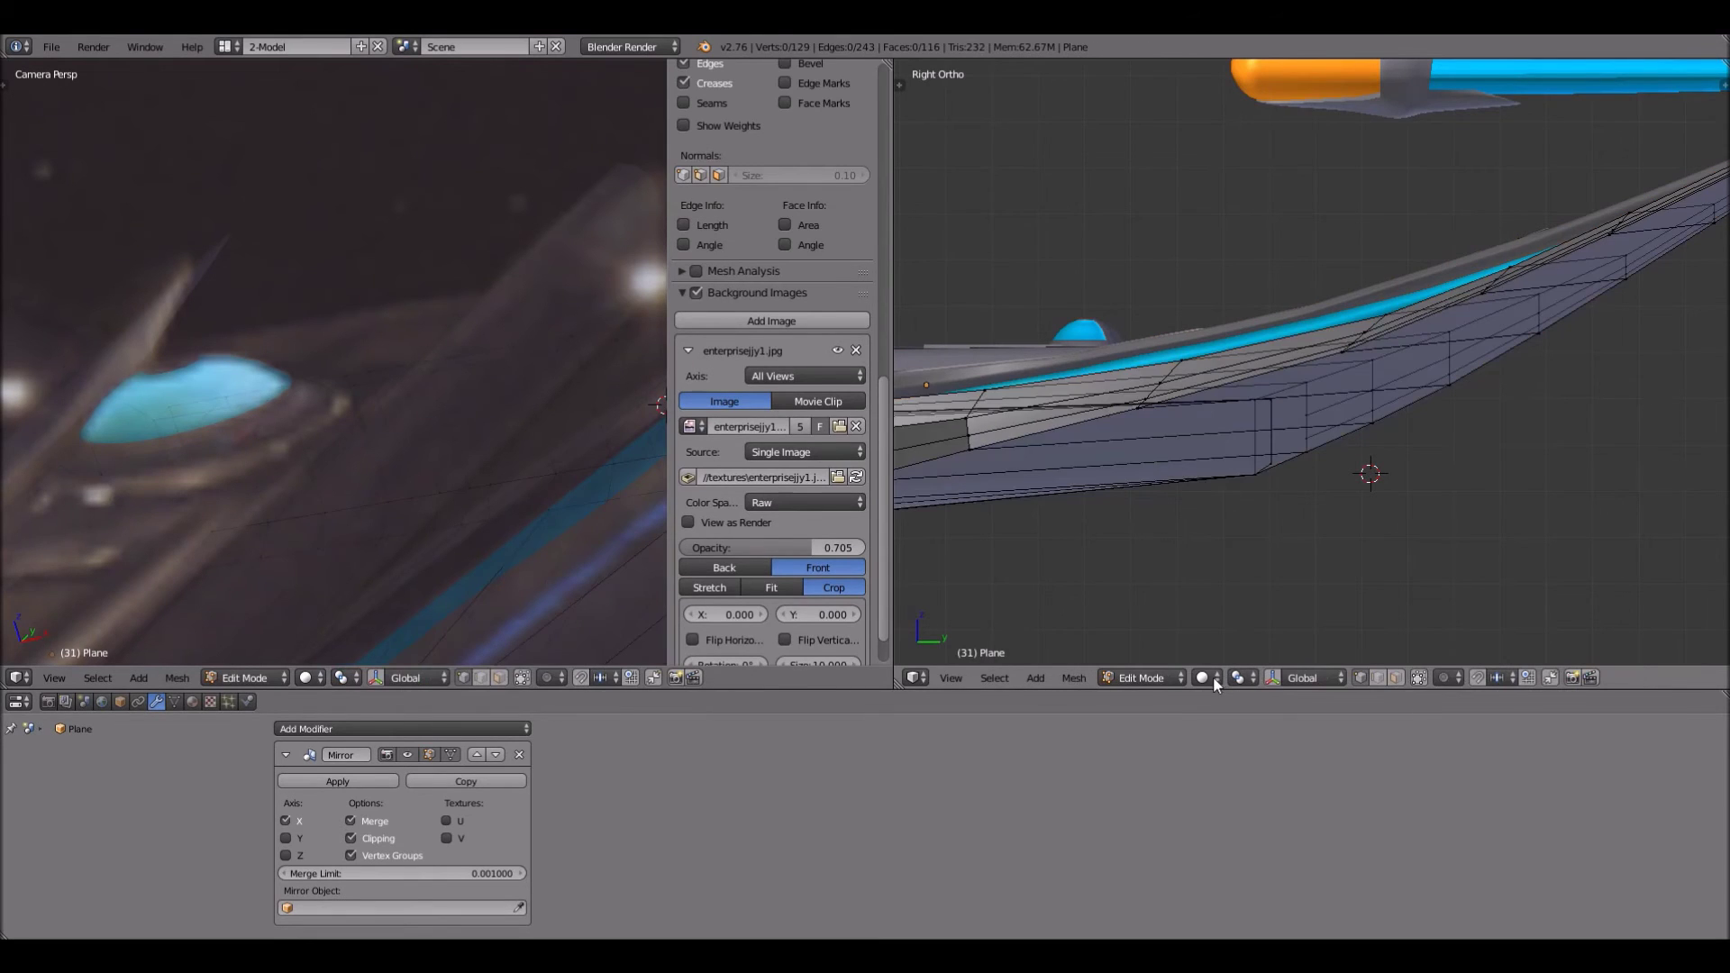
pyautogui.scroll(1, 1302, 538)
pyautogui.scroll(2, 1258, 650)
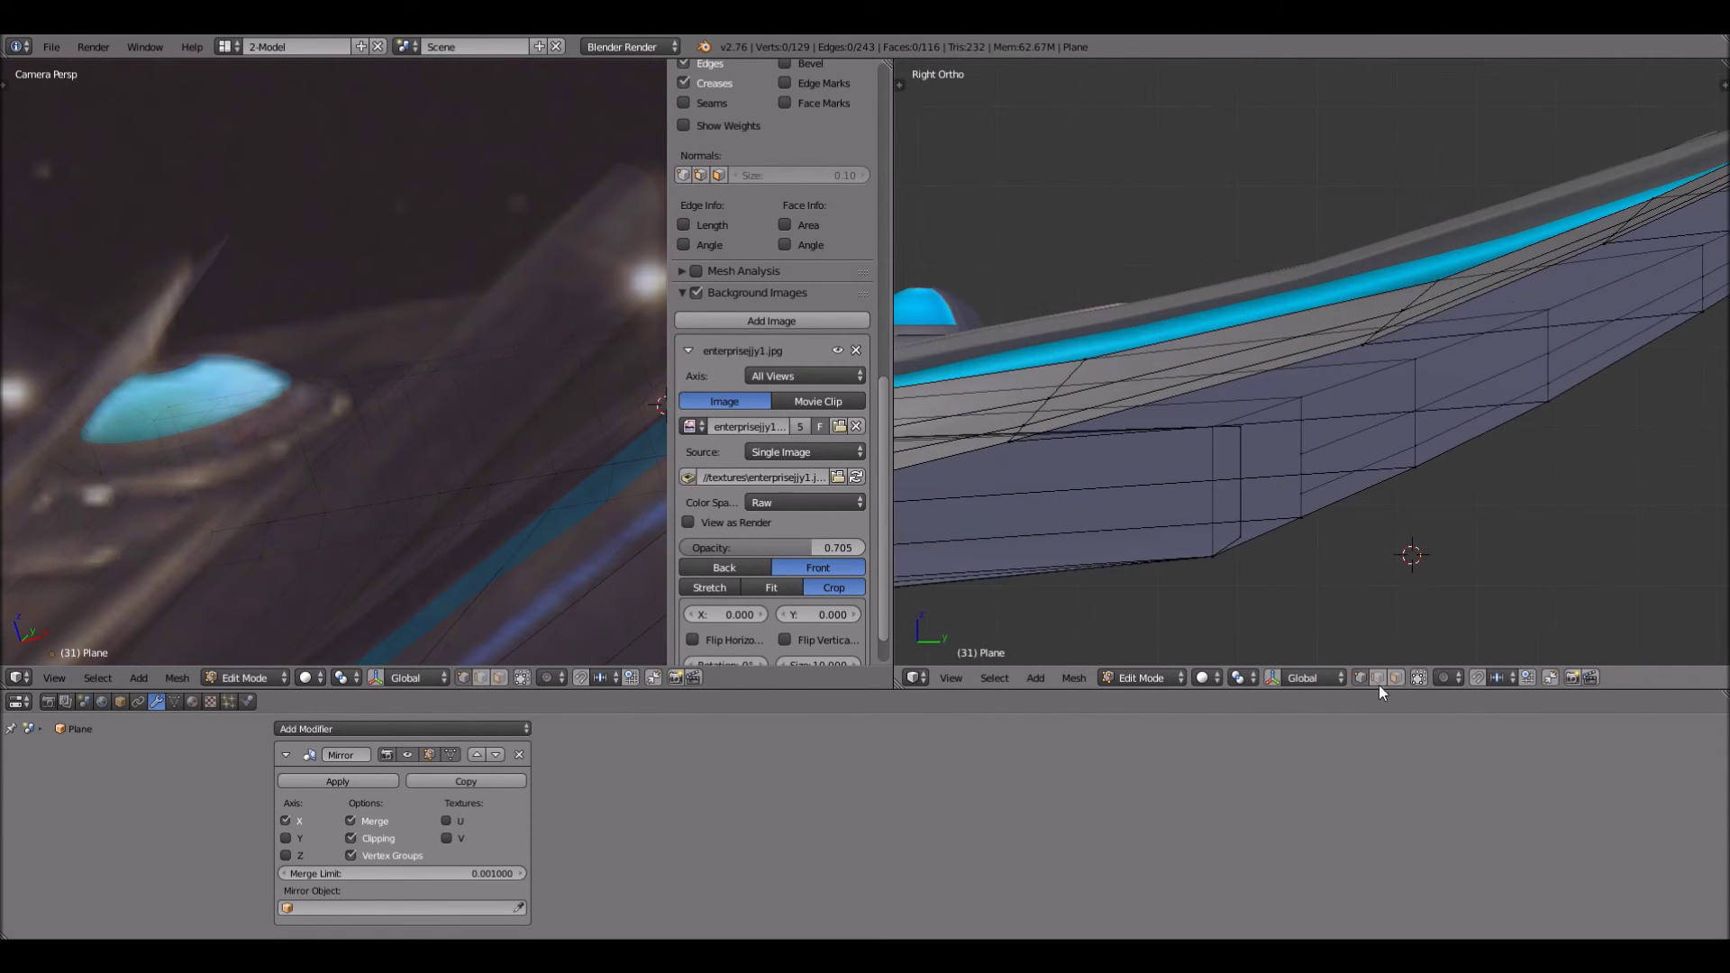
pyautogui.click(1419, 678)
pyautogui.click(1421, 678)
pyautogui.moveTo(1376, 509); pyautogui.dragTo(1298, 522, button='middle')
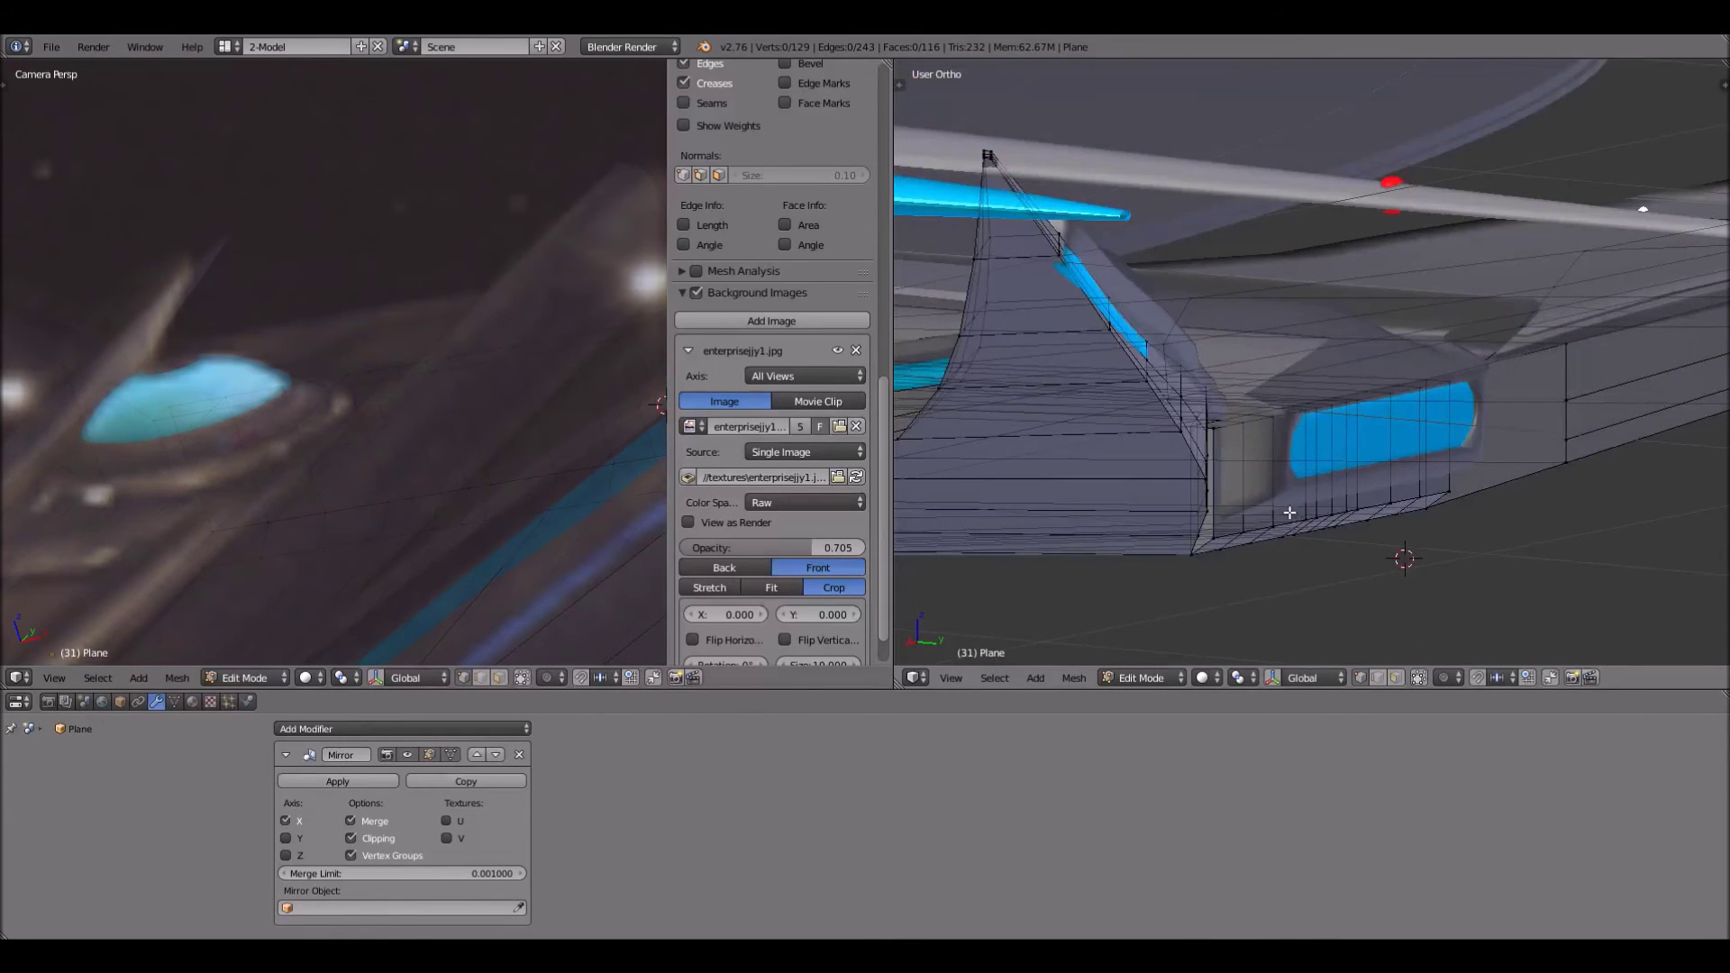
pyautogui.scroll(-4, 1285, 489)
pyautogui.scroll(5, 1285, 490)
pyautogui.scroll(-1, 1286, 489)
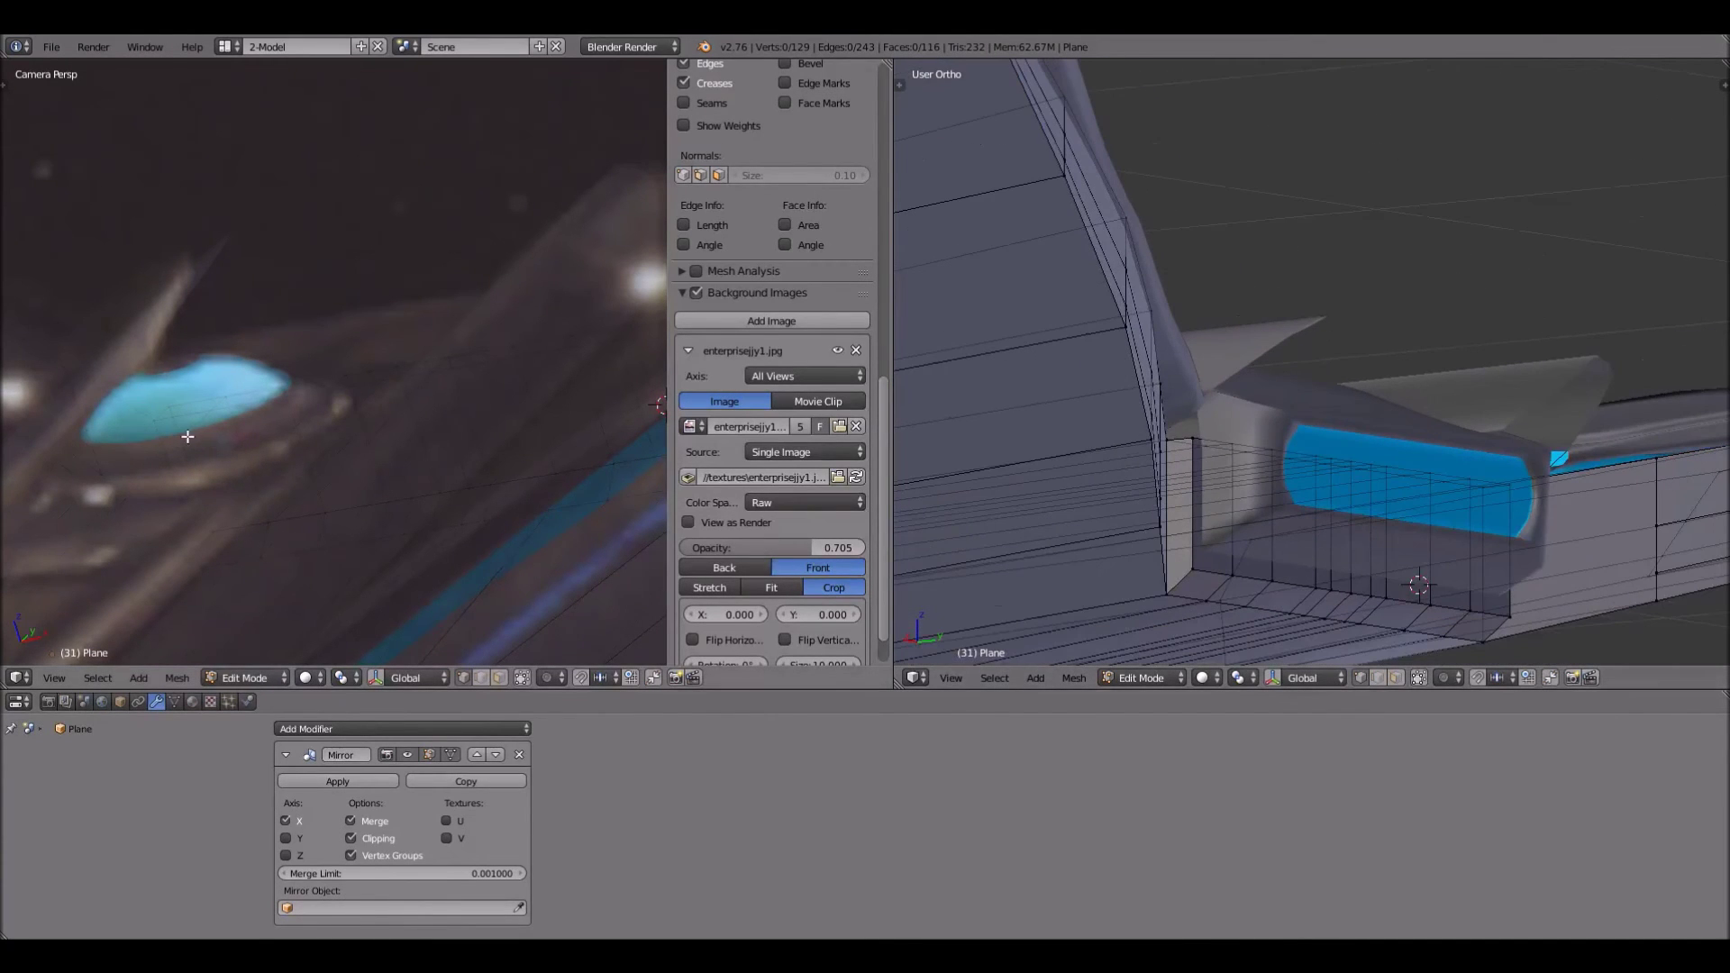
# Hide the enterprisejjy1.jpg background image in the camera view and close that view's properties sidebar
pyautogui.scroll(-4, 175, 483)
pyautogui.scroll(-2, 175, 484)
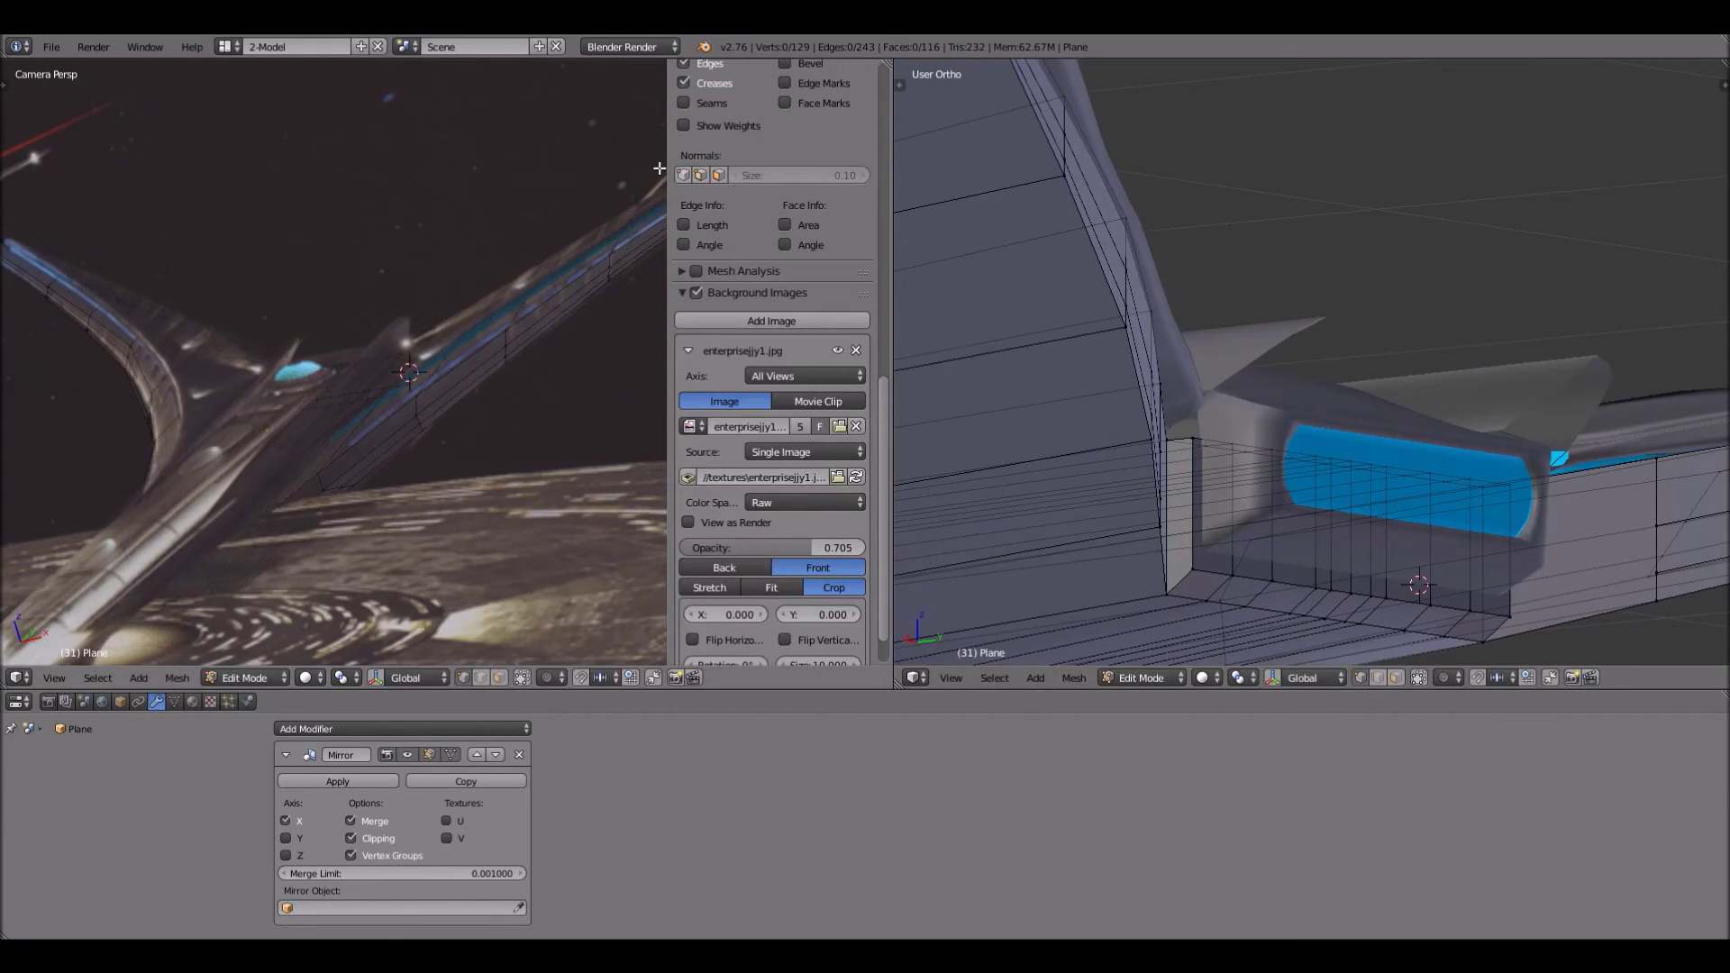
pyautogui.click(835, 348)
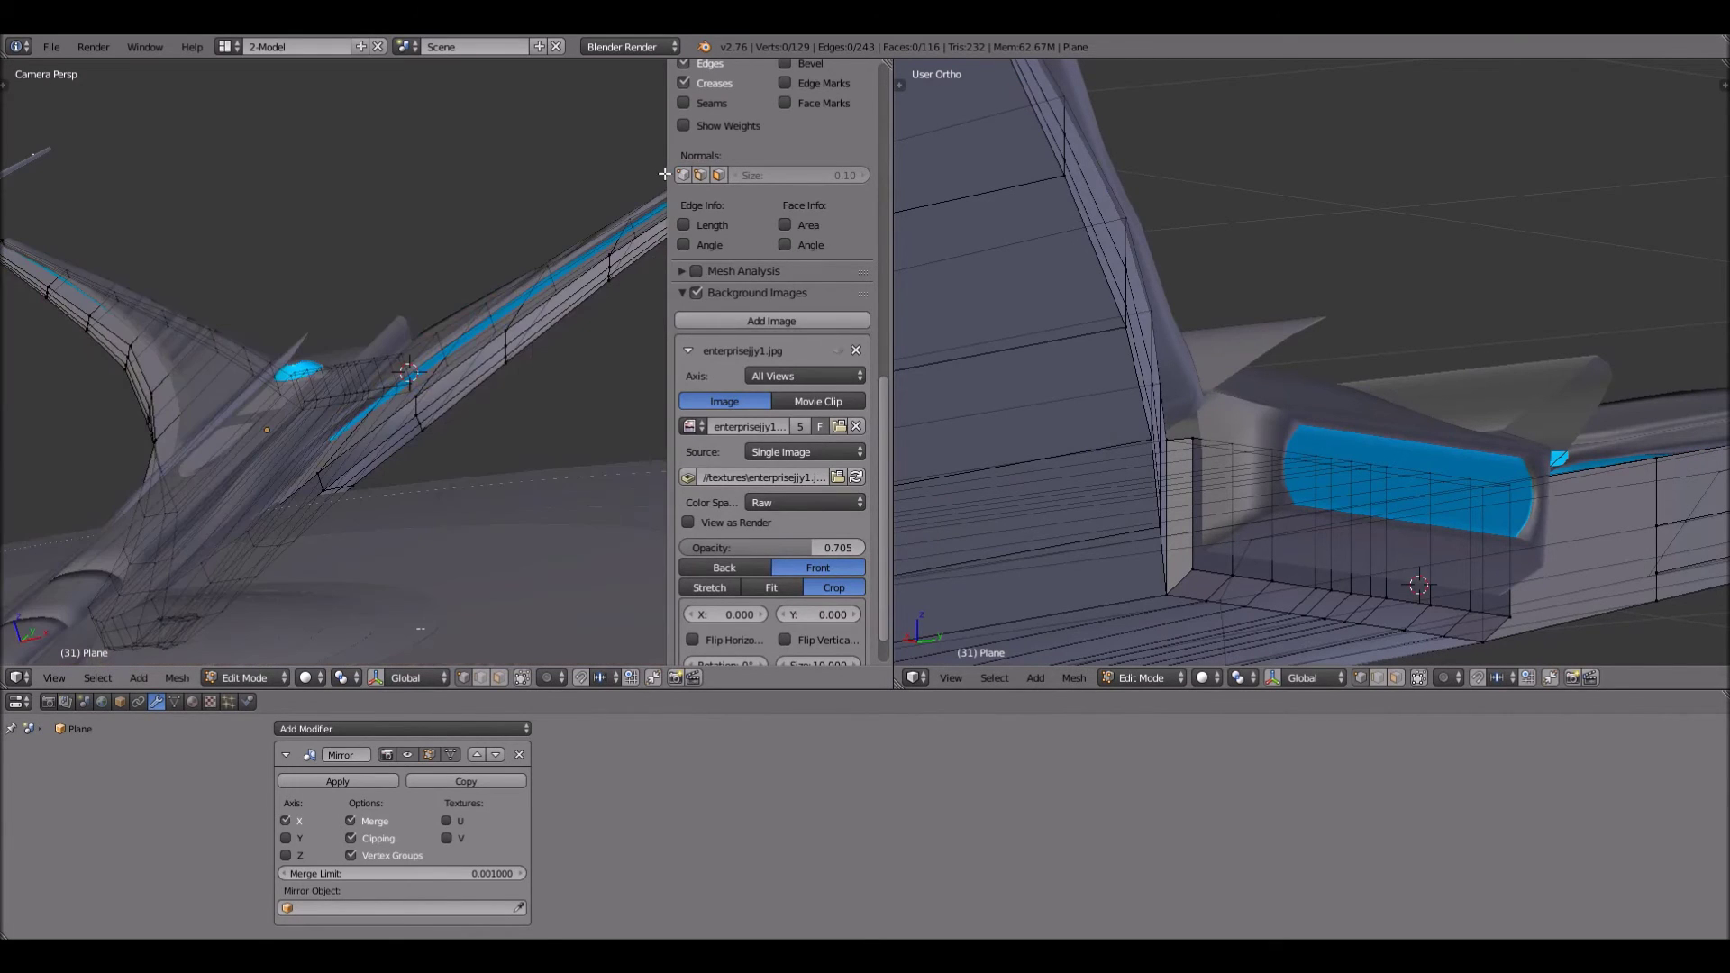
pyautogui.moveTo(665, 163); pyautogui.dragTo(888, 180)
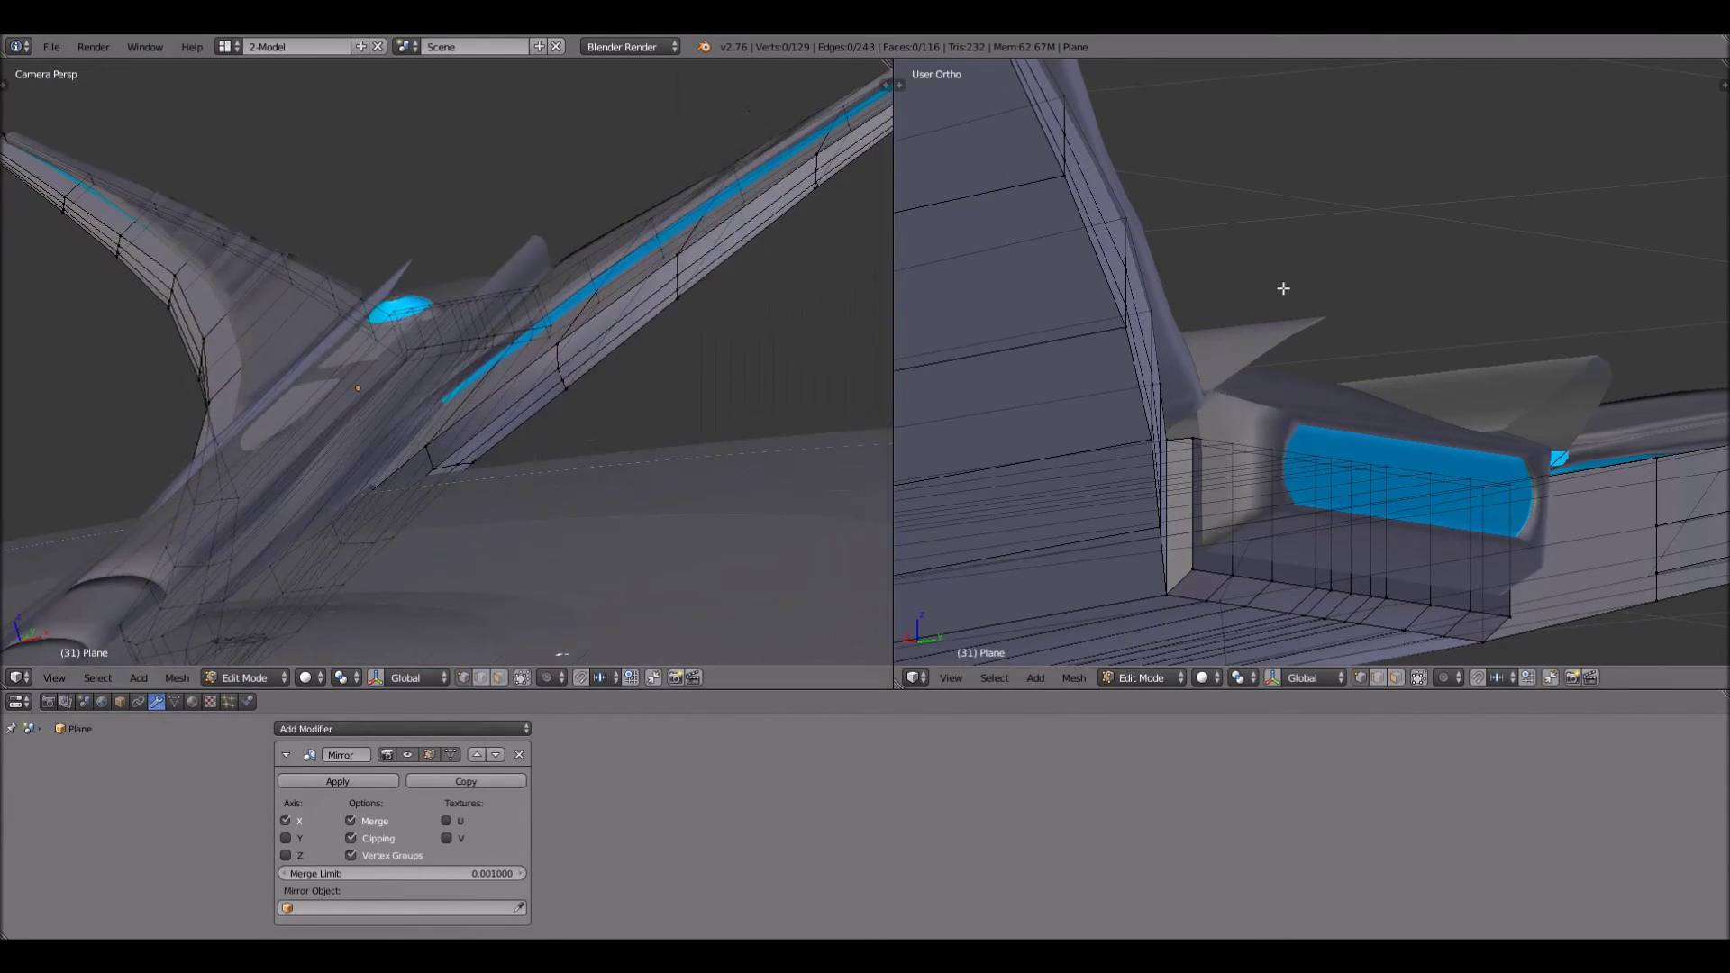
# Return to Object Mode, make Camera.007 the active camera, and frame the hull's blue slot through it
pyautogui.scroll(-8, 1283, 286)
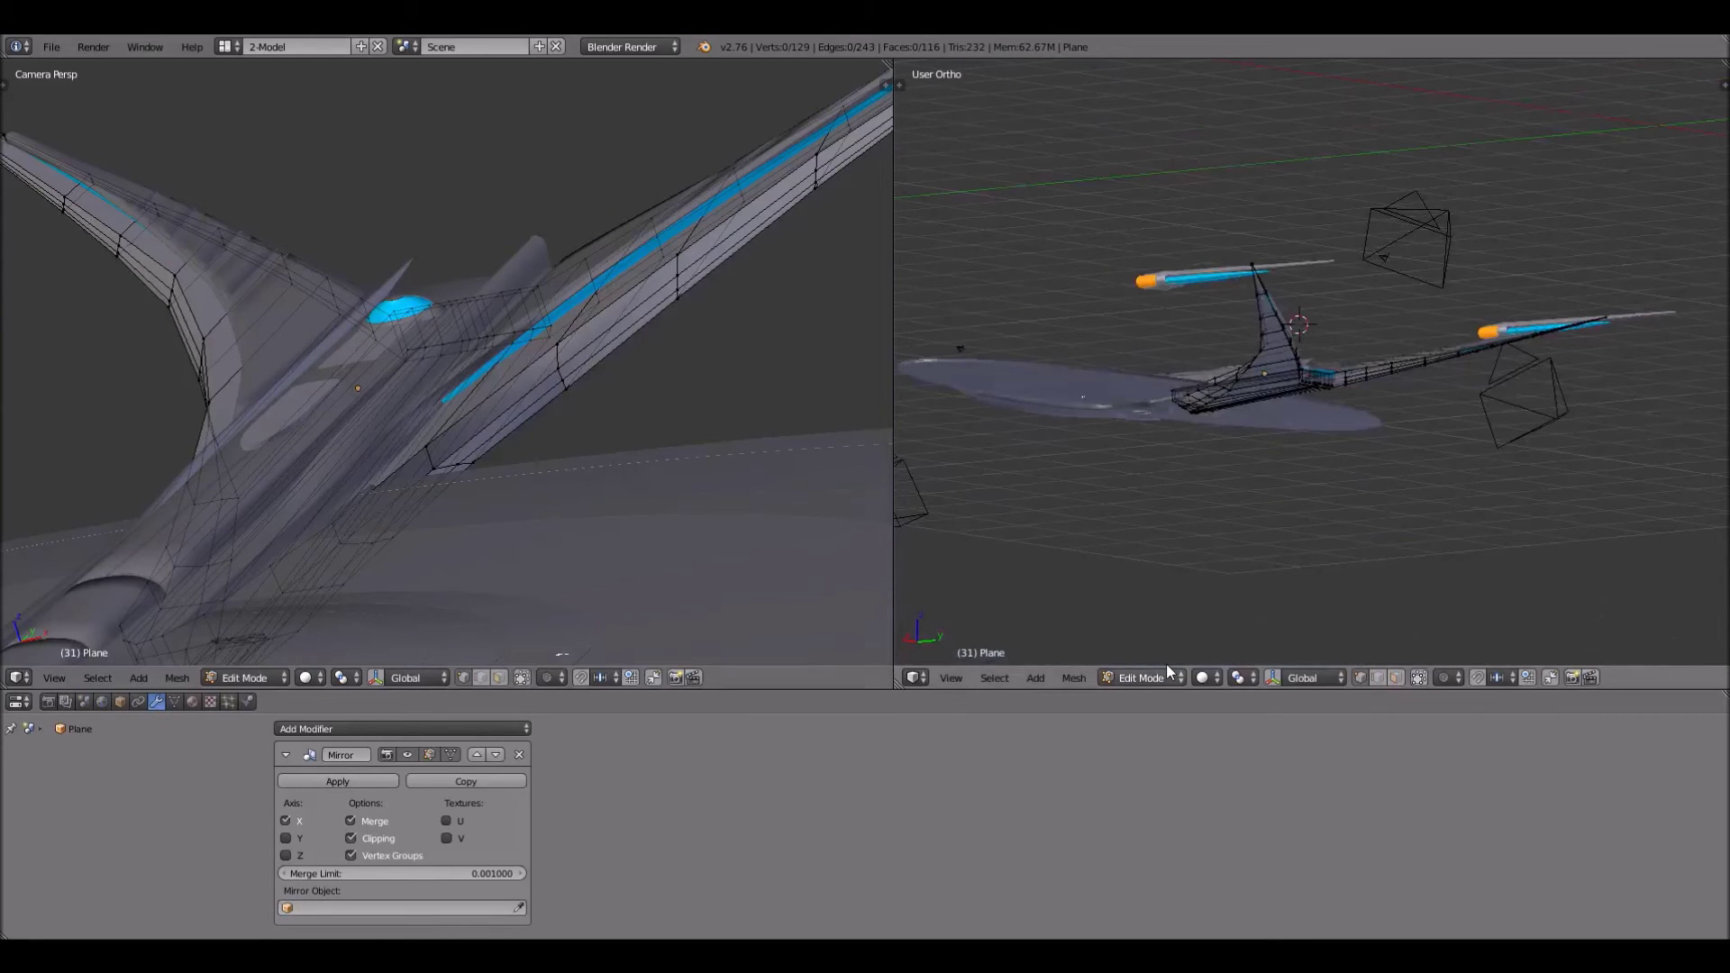
pyautogui.click(1167, 671)
pyautogui.click(1168, 657)
pyautogui.rightClick(1455, 210)
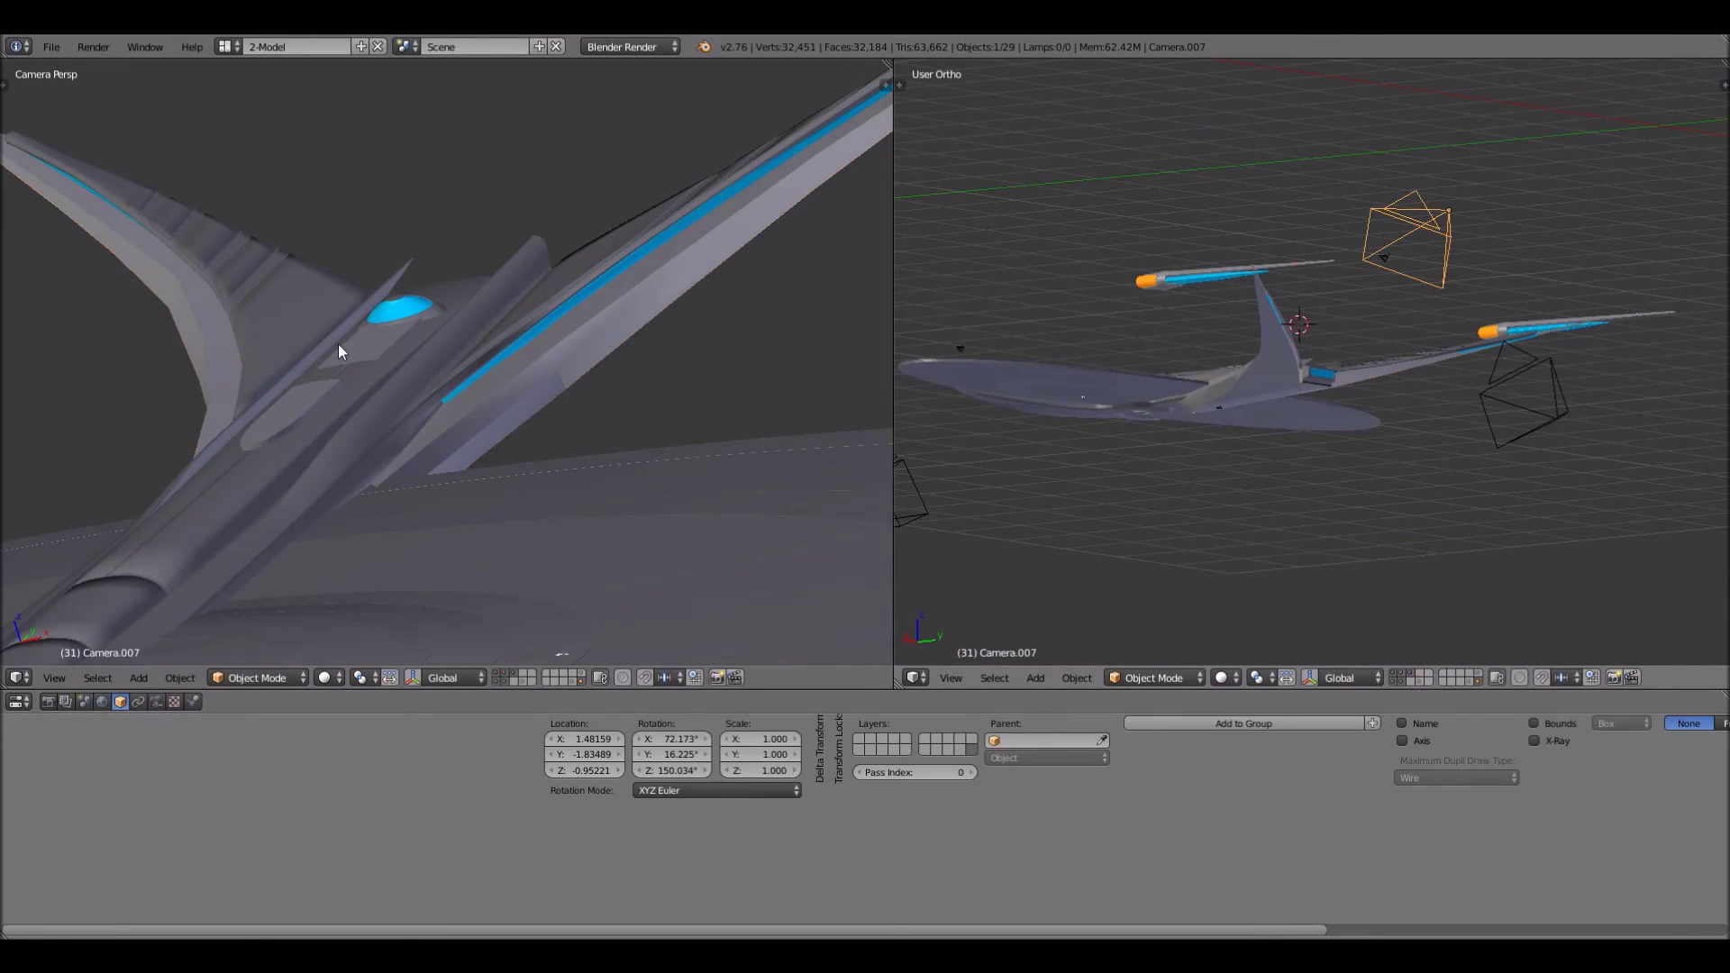
pyautogui.press('ctrl+KP_0')
pyautogui.scroll(-5, 338, 345)
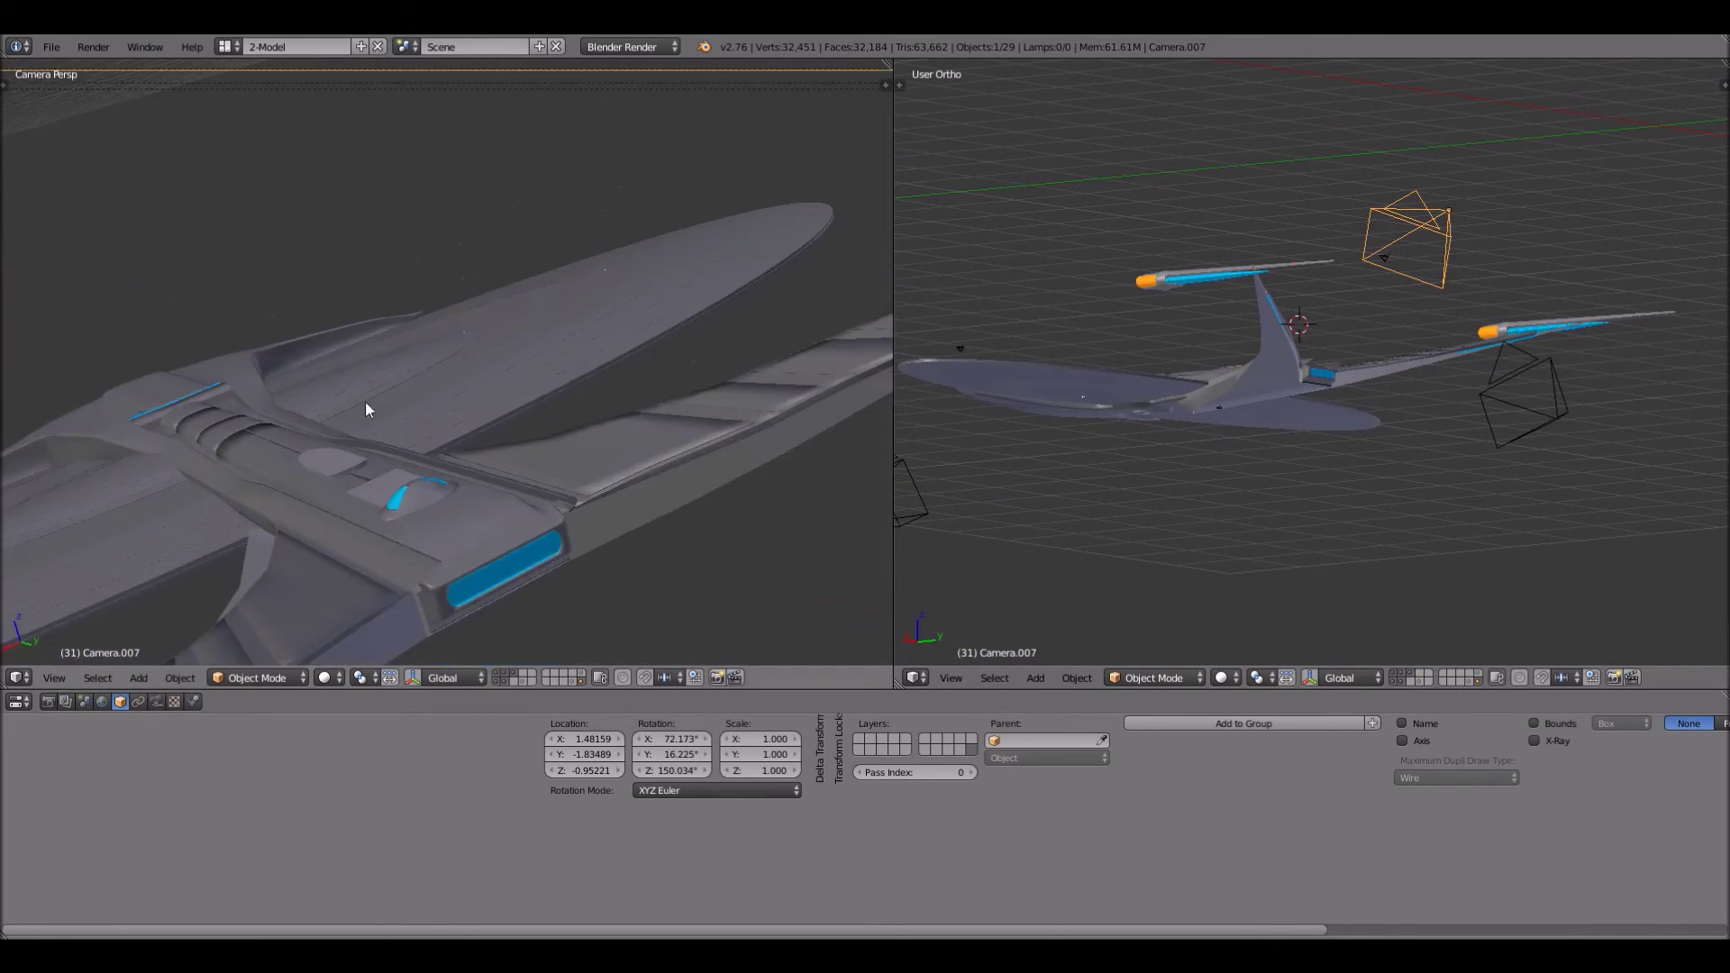
pyautogui.keyDown('shift'); pyautogui.moveTo(473, 424); pyautogui.dragTo(454, 340, button='middle'); pyautogui.keyUp('shift')
pyautogui.scroll(2, 448, 413)
pyautogui.scroll(-1, 449, 414)
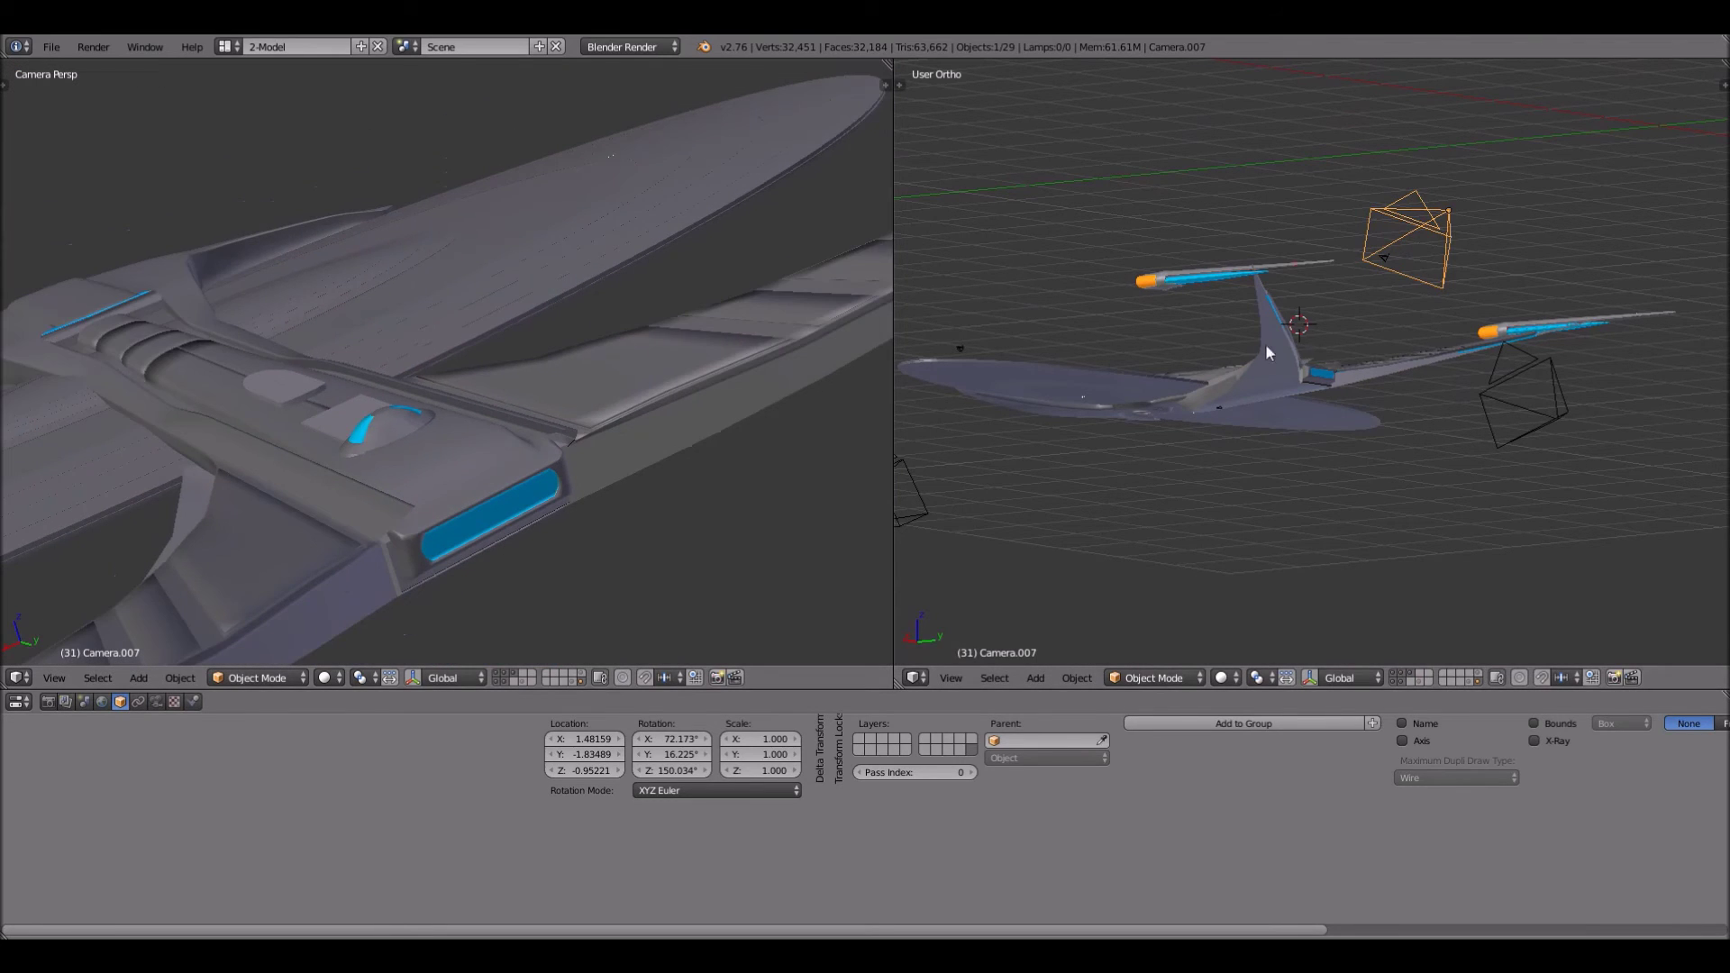
# Open the Plane underside in Edit Mode, showing its slot end from below in one view and from the right side in the other
pyautogui.scroll(6, 1274, 404)
pyautogui.rightClick(1249, 461)
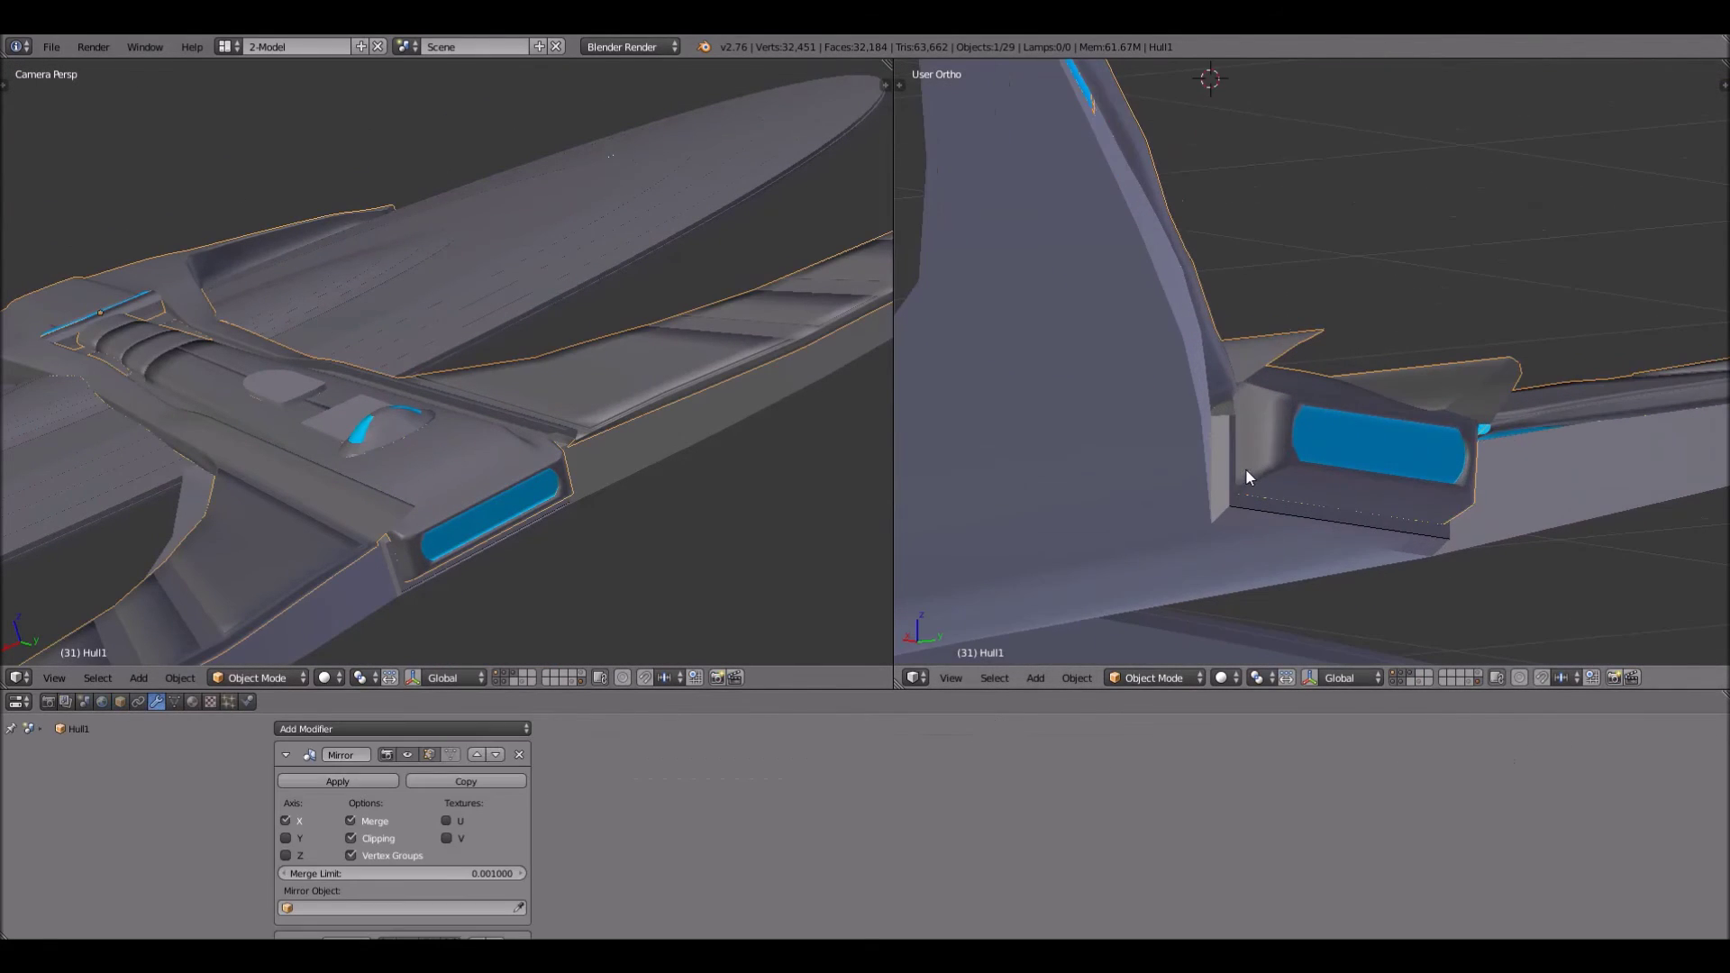
pyautogui.moveTo(1233, 520); pyautogui.dragTo(1237, 470, button='middle')
pyautogui.rightClick(1266, 565)
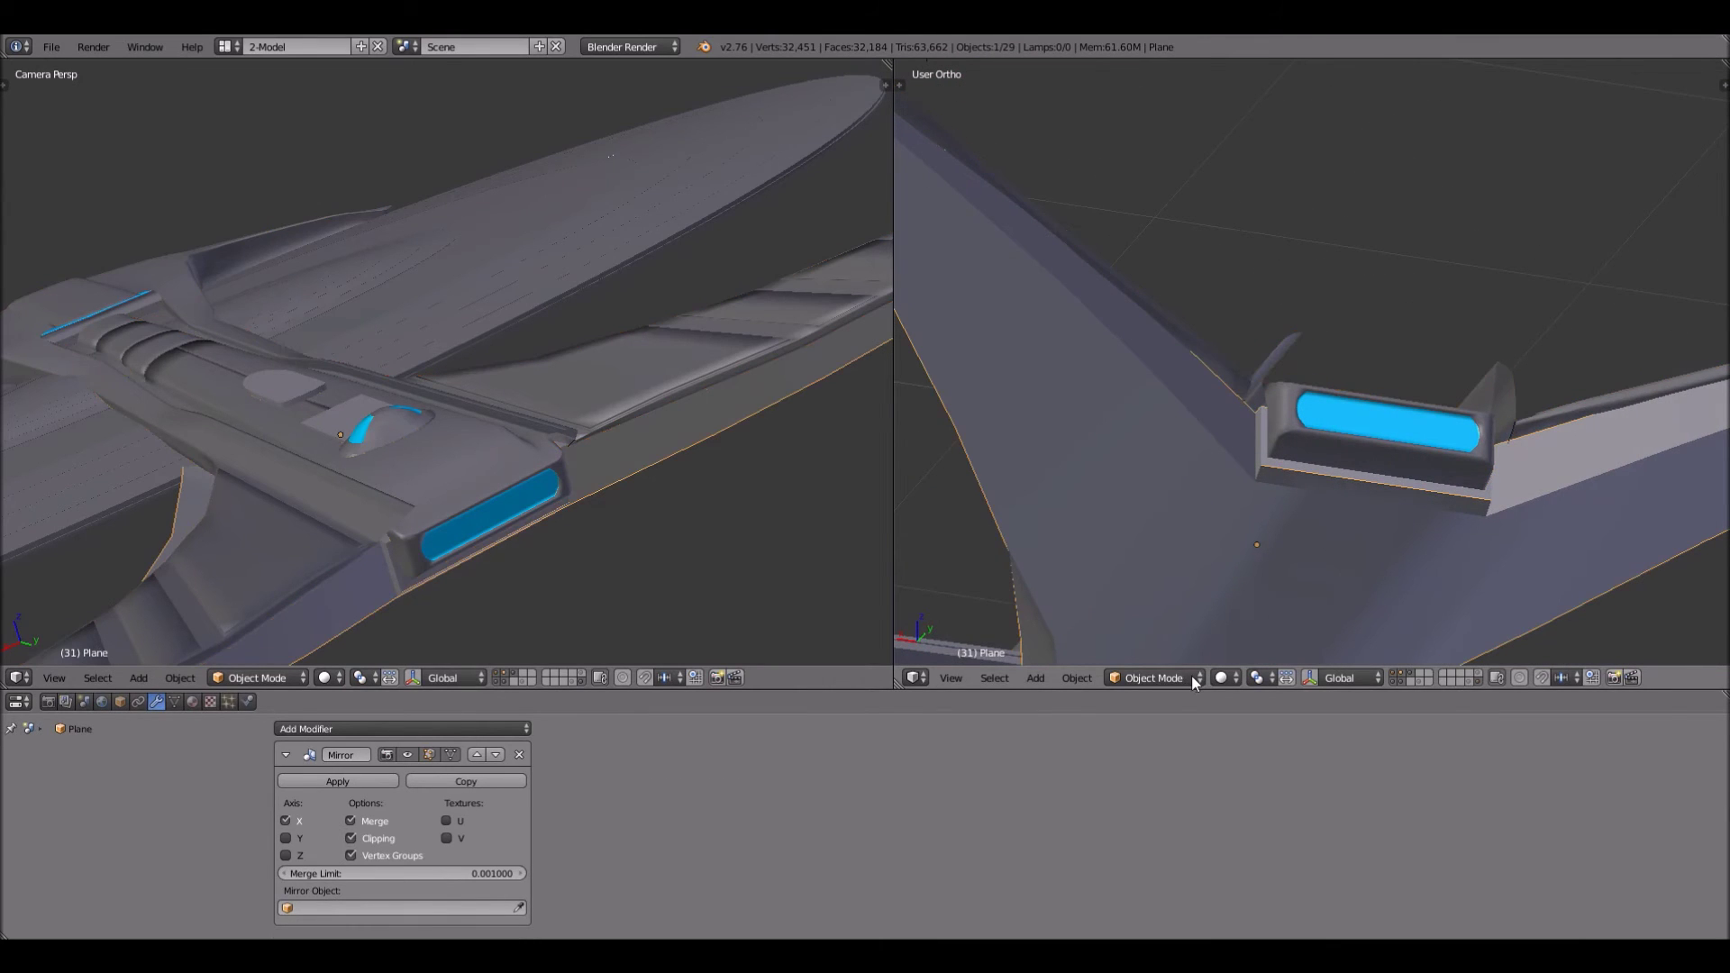
pyautogui.click(1194, 682)
pyautogui.click(1181, 638)
pyautogui.press('KP_0')
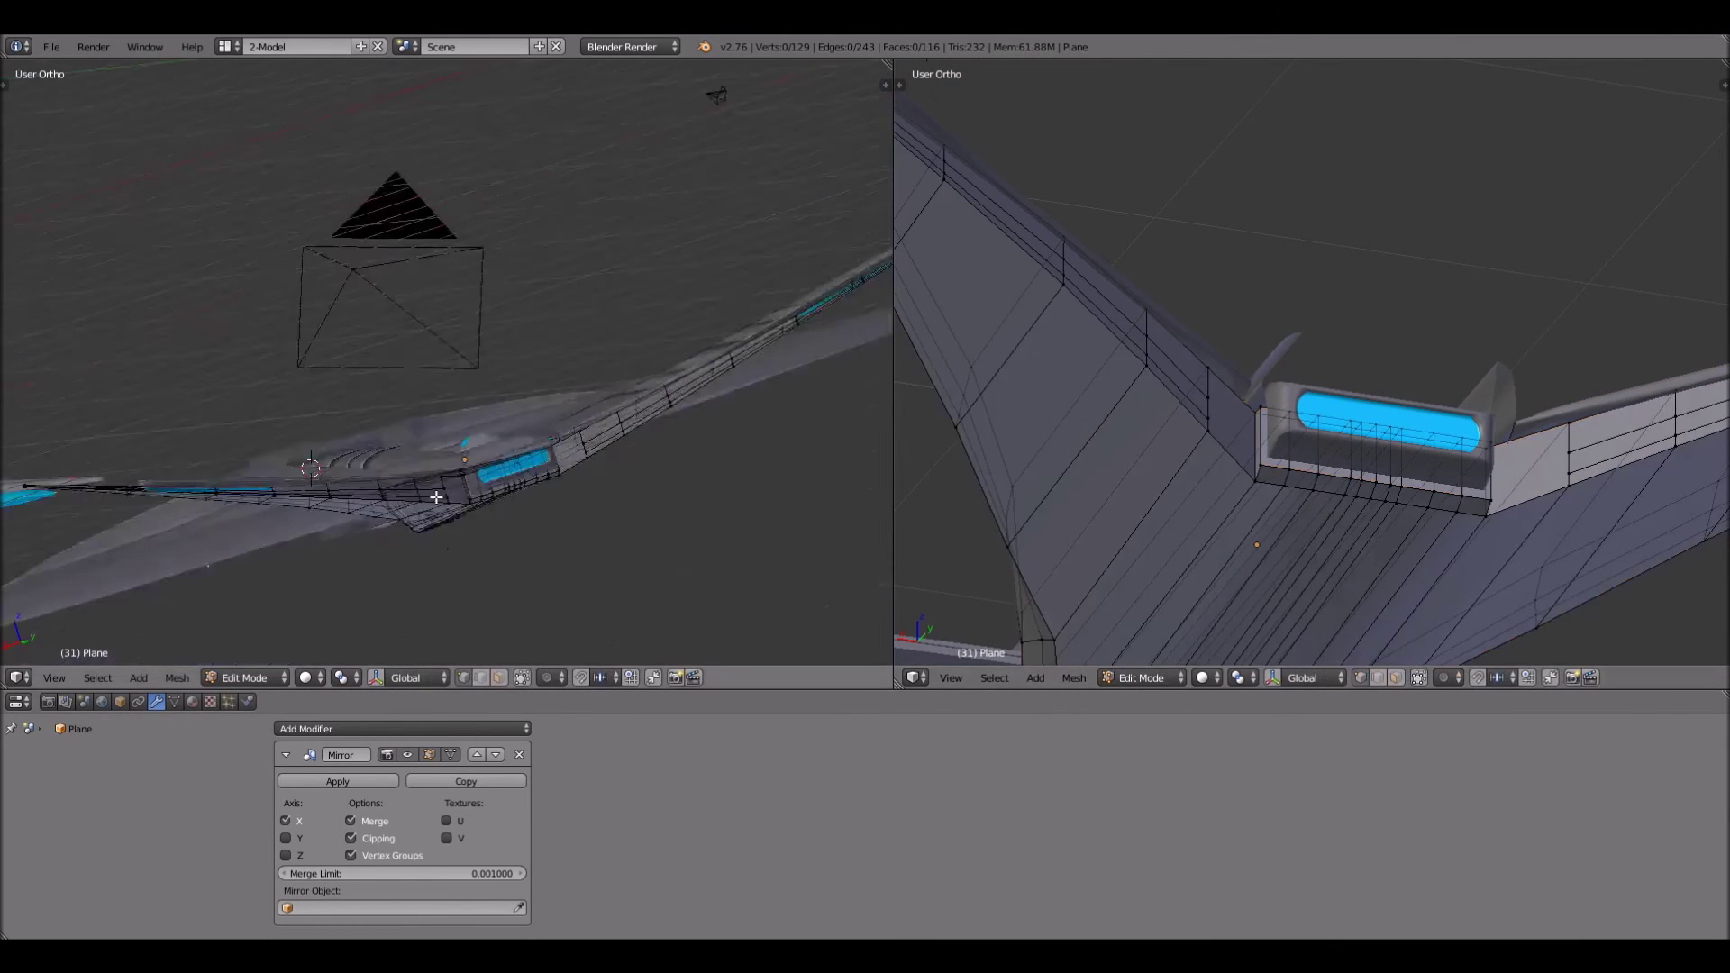
pyautogui.moveTo(436, 496); pyautogui.dragTo(363, 337, button='middle')
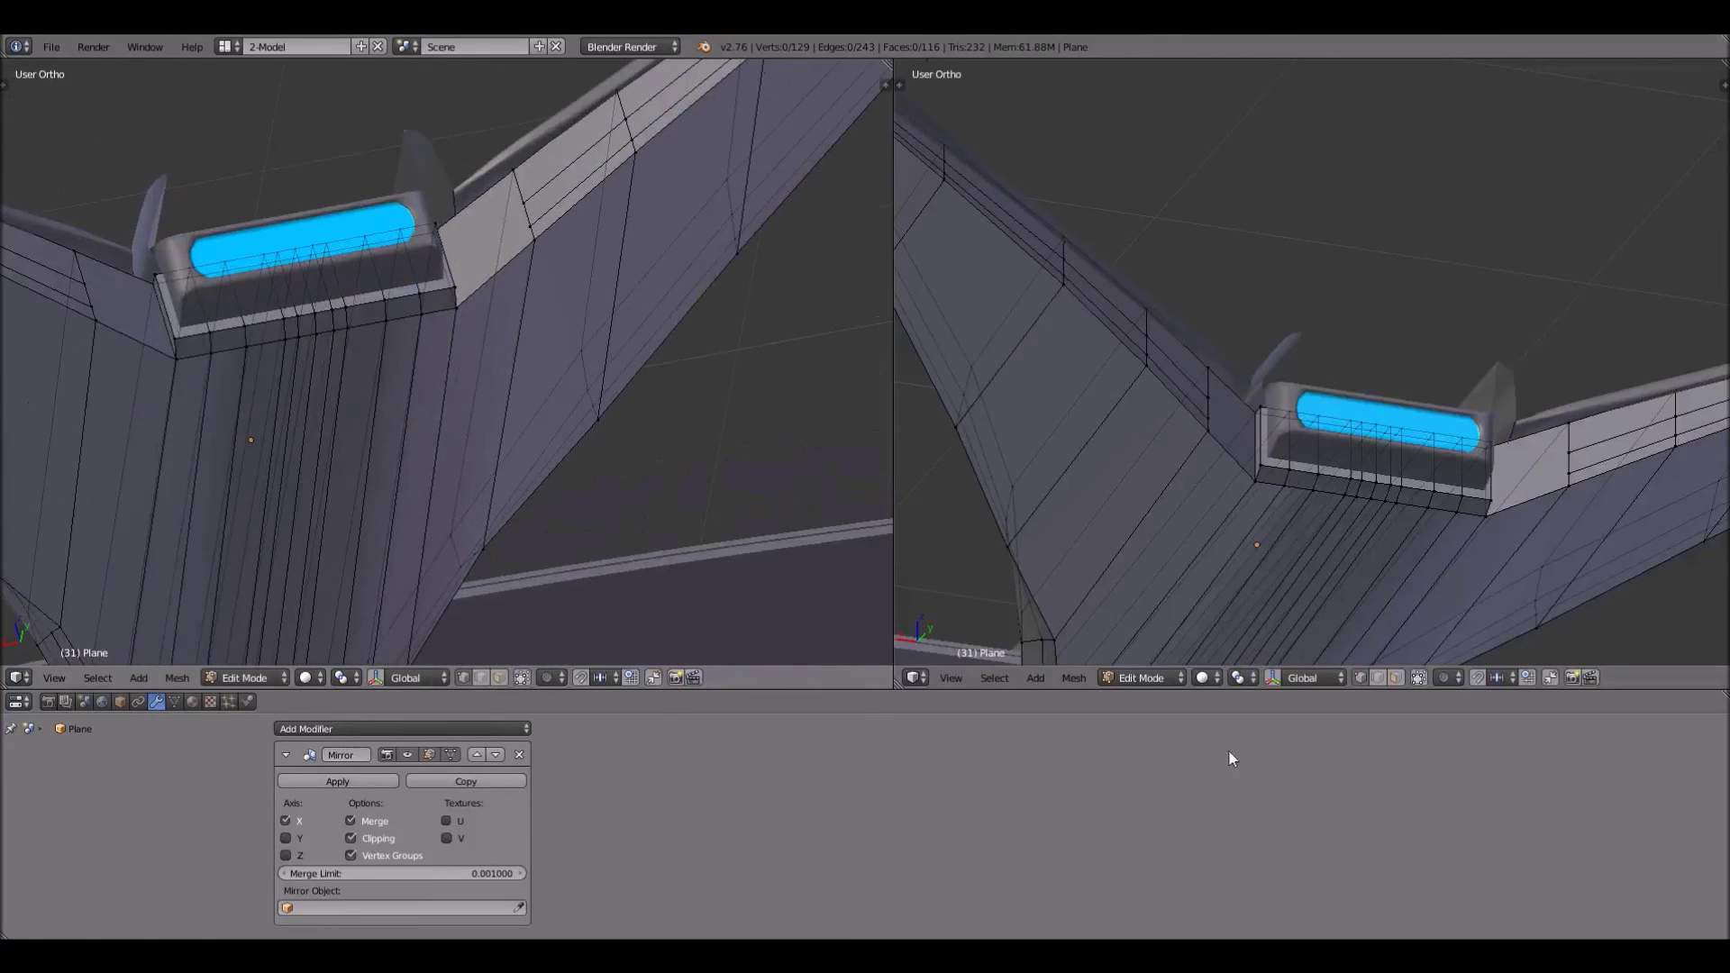
pyautogui.click(953, 677)
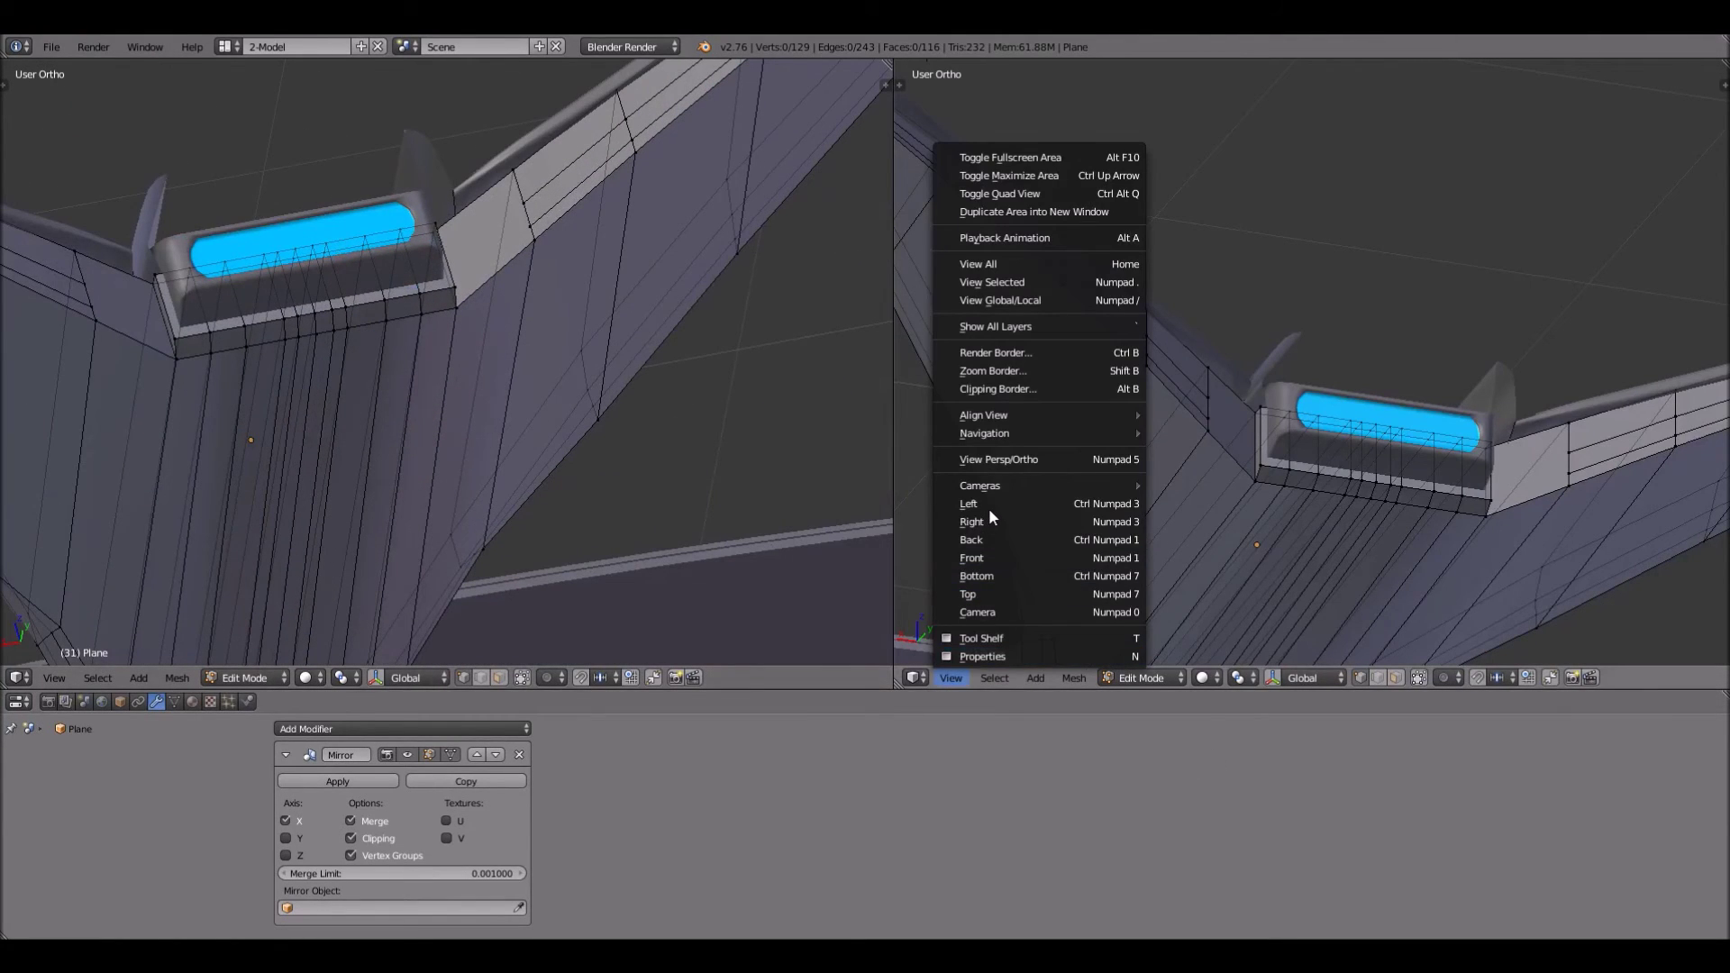
pyautogui.click(982, 521)
pyautogui.scroll(2, 1251, 496)
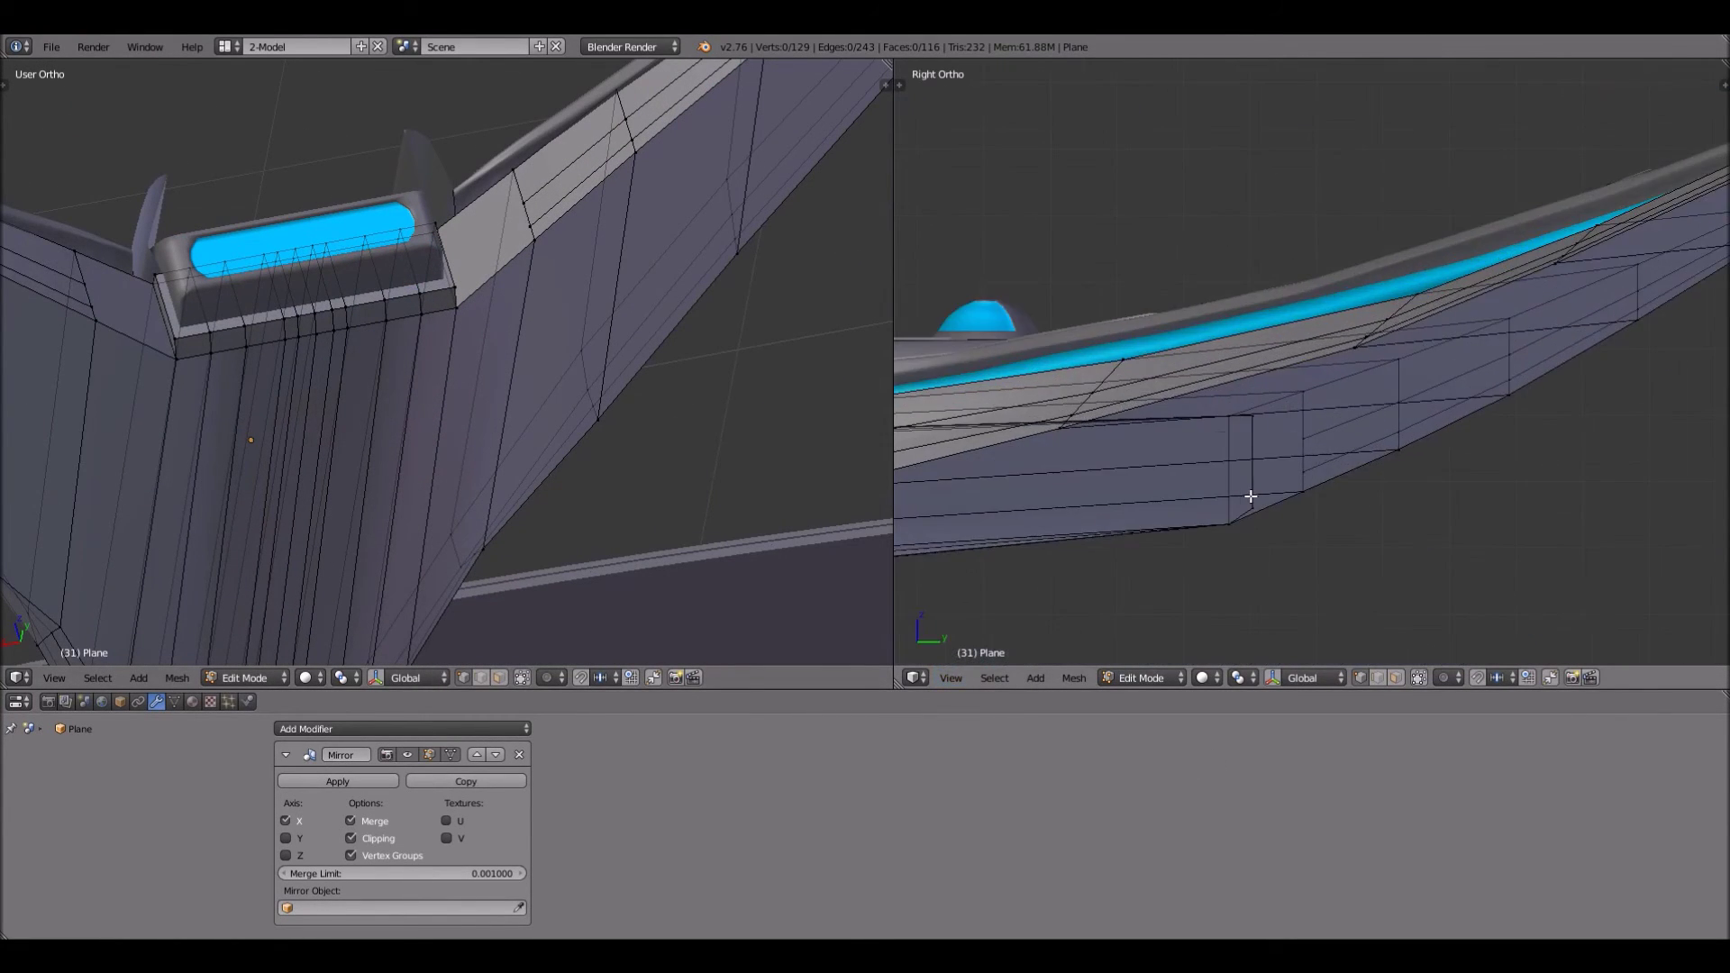
pyautogui.scroll(1, 1227, 530)
pyautogui.press('b')
pyautogui.moveTo(1194, 504); pyautogui.dragTo(1281, 589)
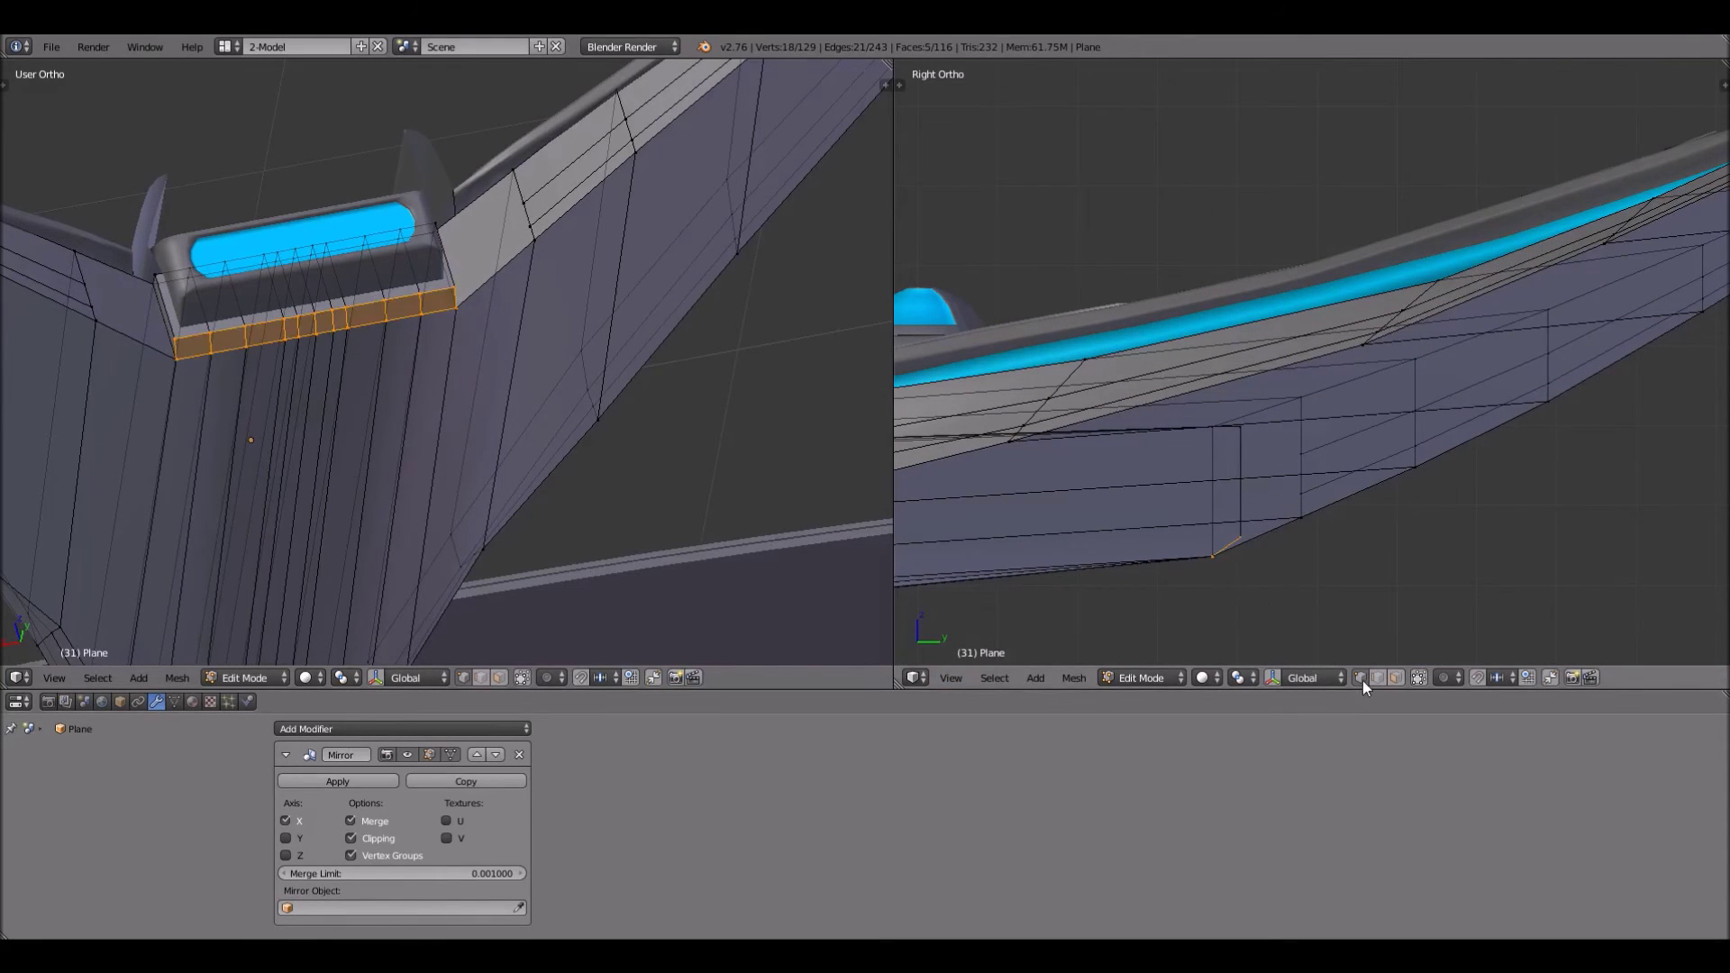
pyautogui.press('g')
pyautogui.click(1227, 462)
pyautogui.press('a')
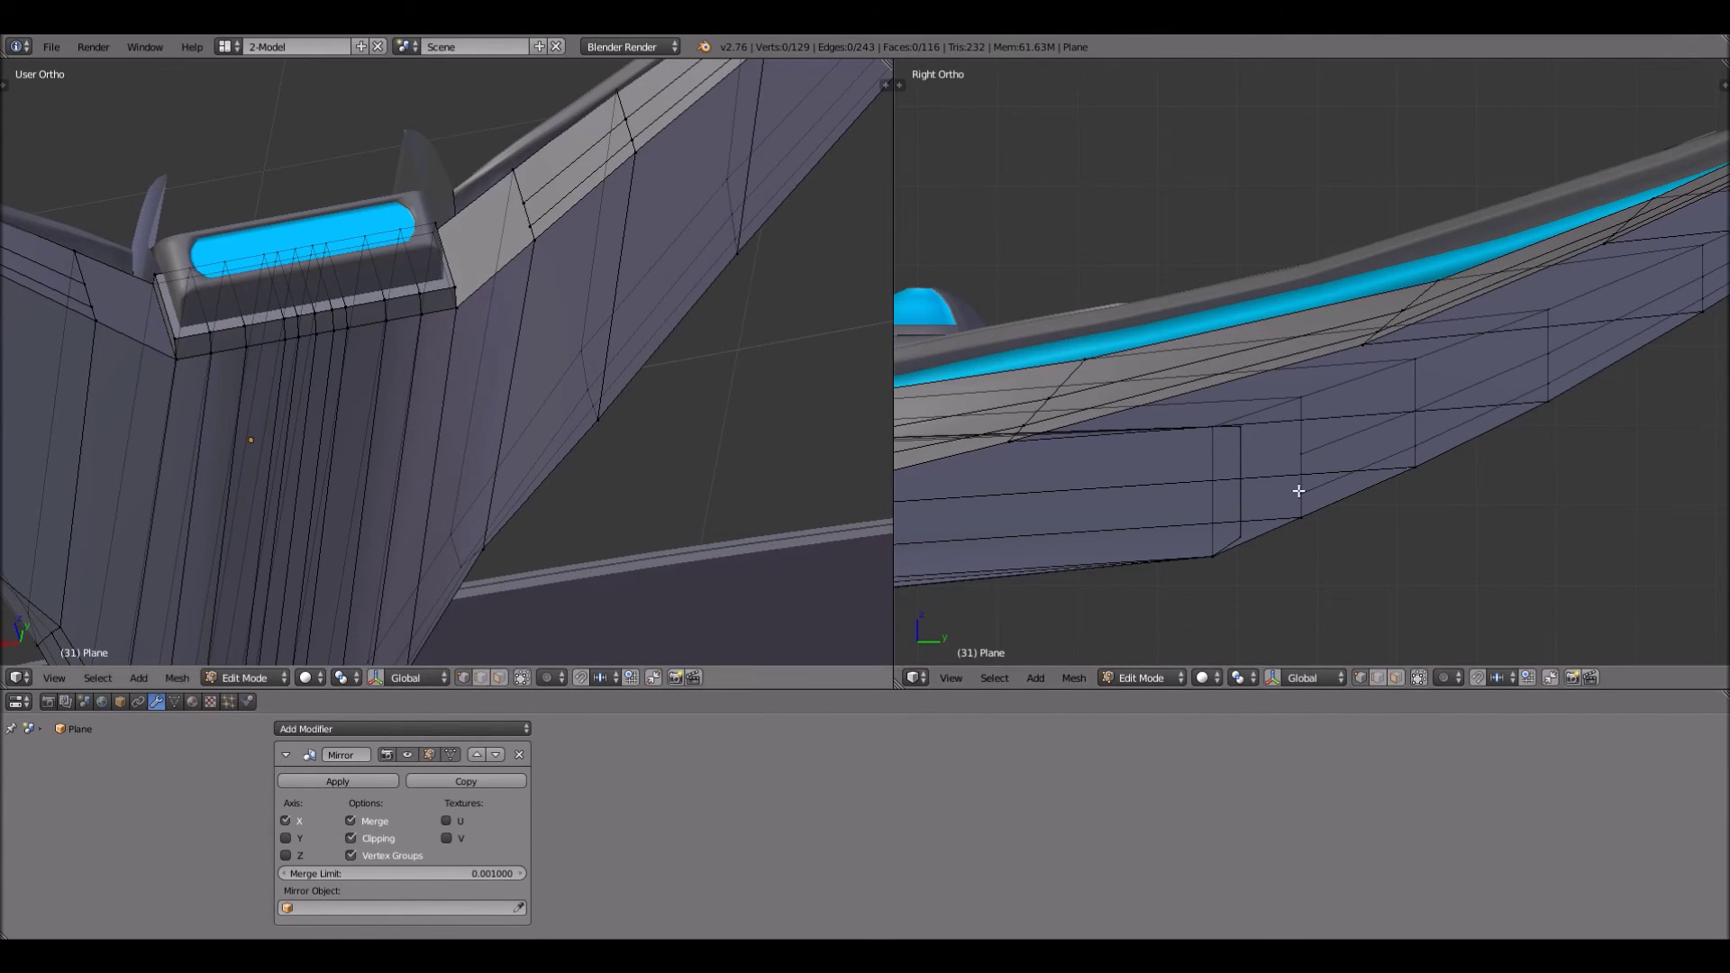
# Move the lower lip vertices of the Plane's end below the blue slot about 0.2 in the negative Y direction
pyautogui.press('b')
pyautogui.moveTo(1187, 516); pyautogui.dragTo(1269, 586)
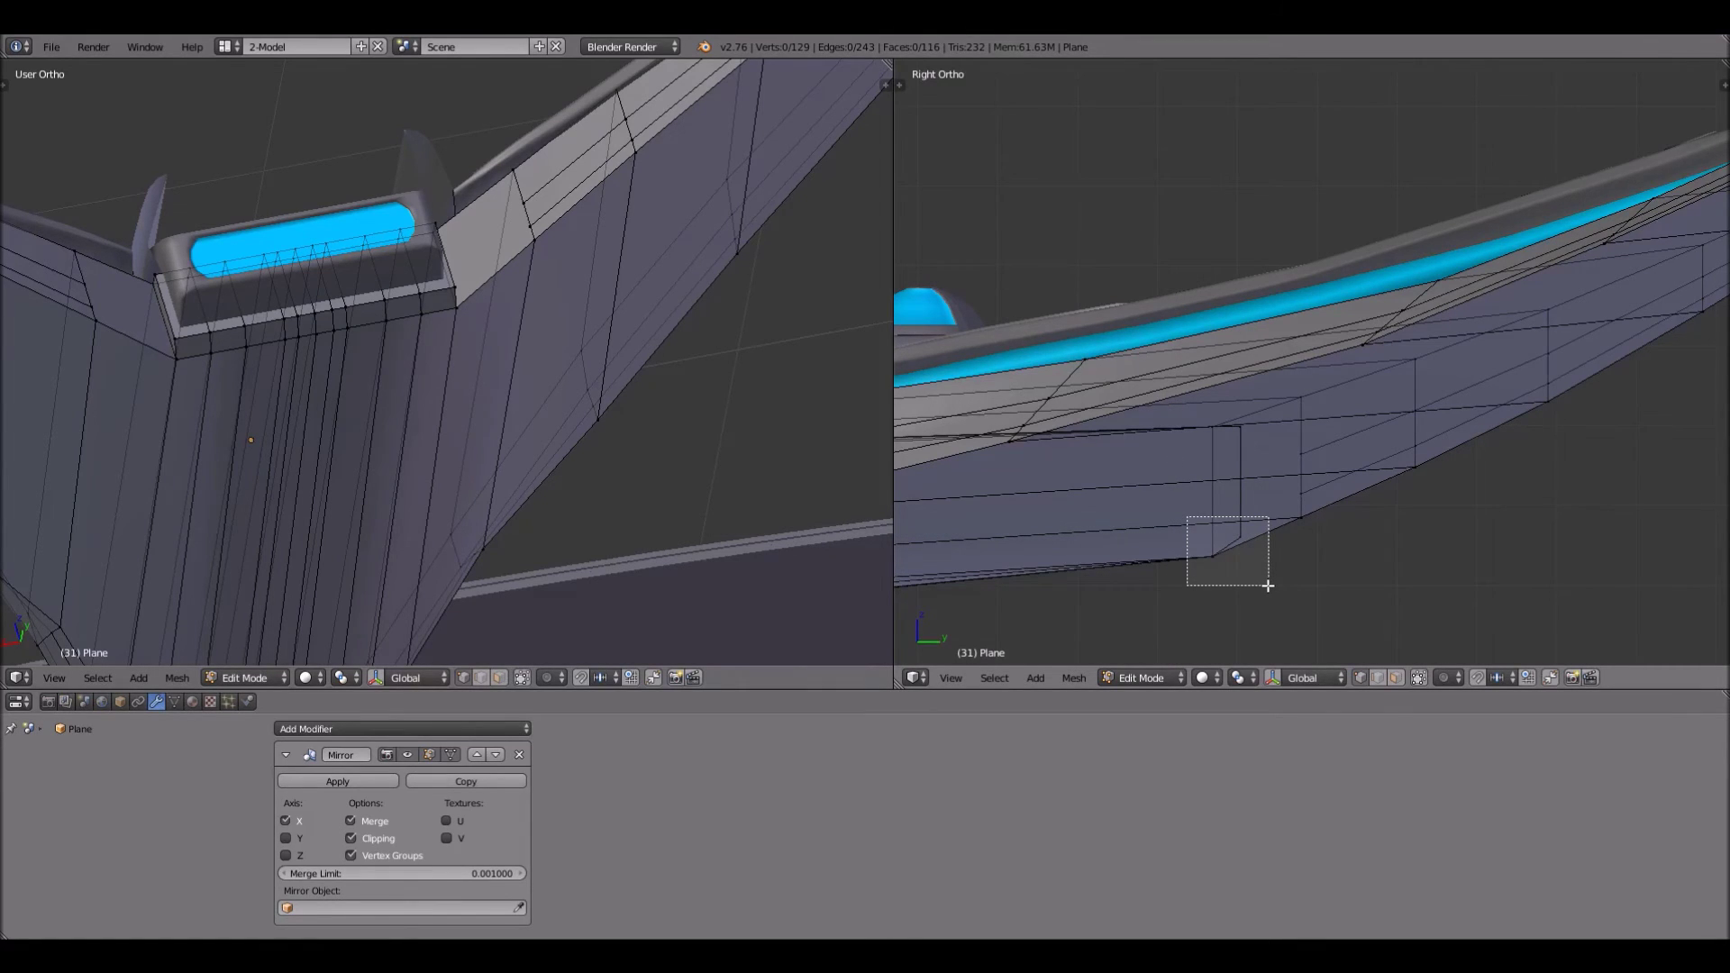
pyautogui.moveTo(1269, 586); pyautogui.dragTo(1268, 587)
pyautogui.press('g')
pyautogui.press('y')
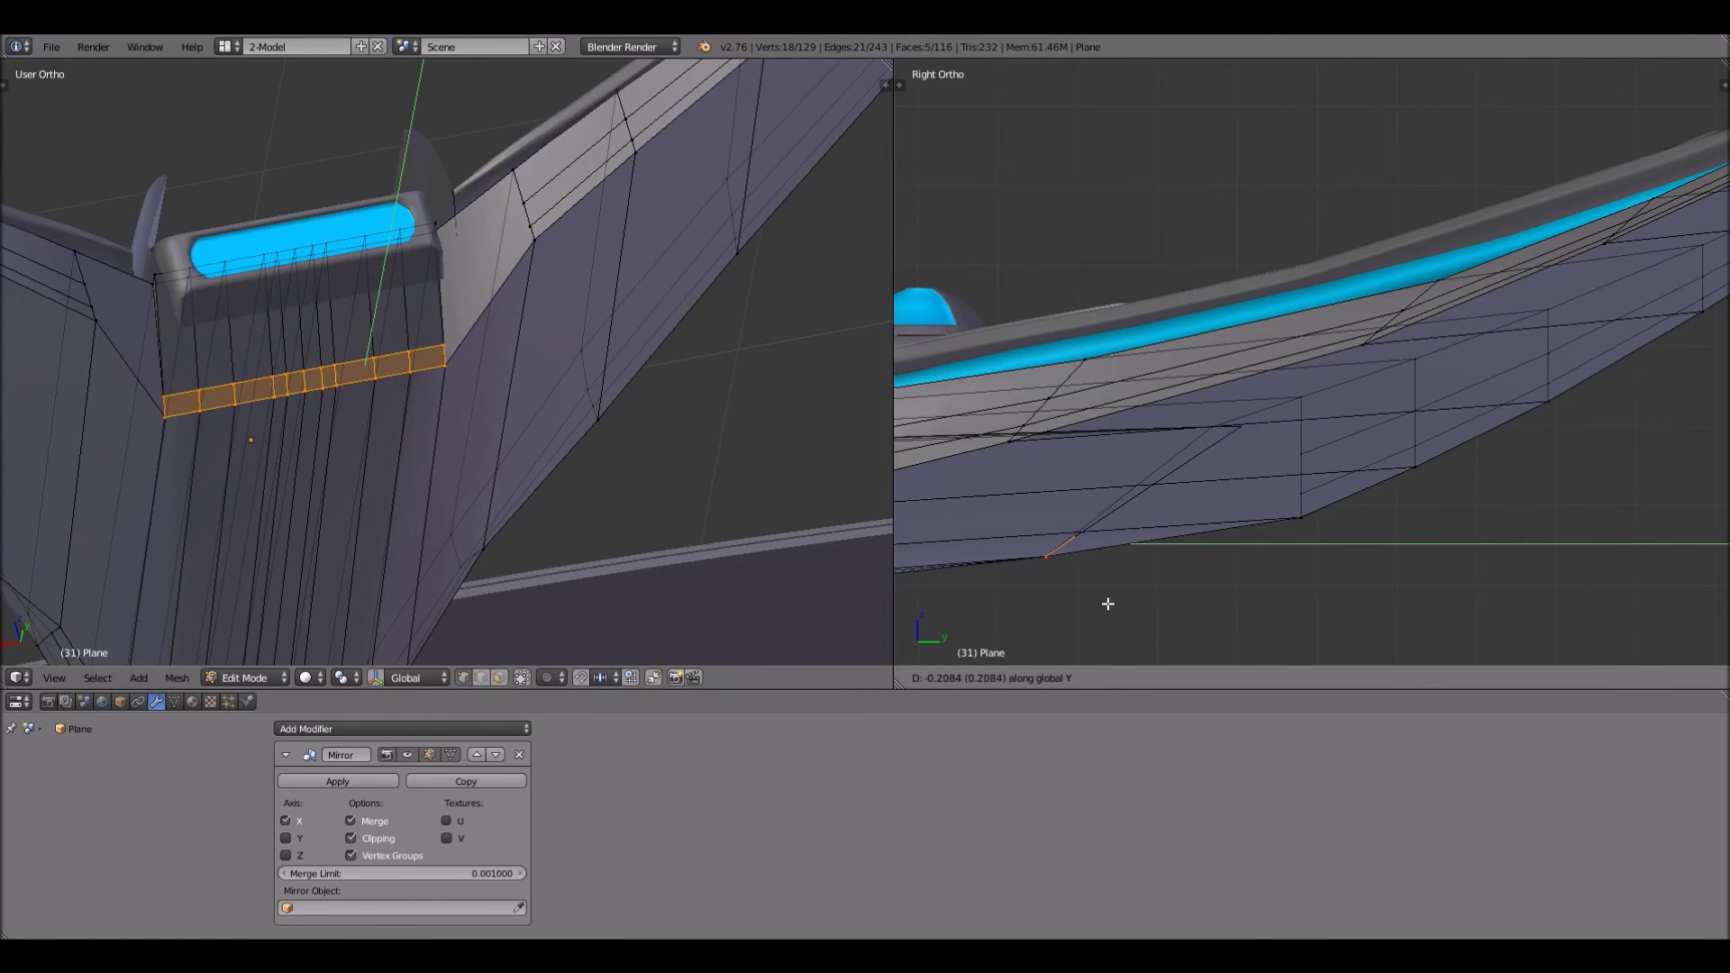
pyautogui.click(1127, 603)
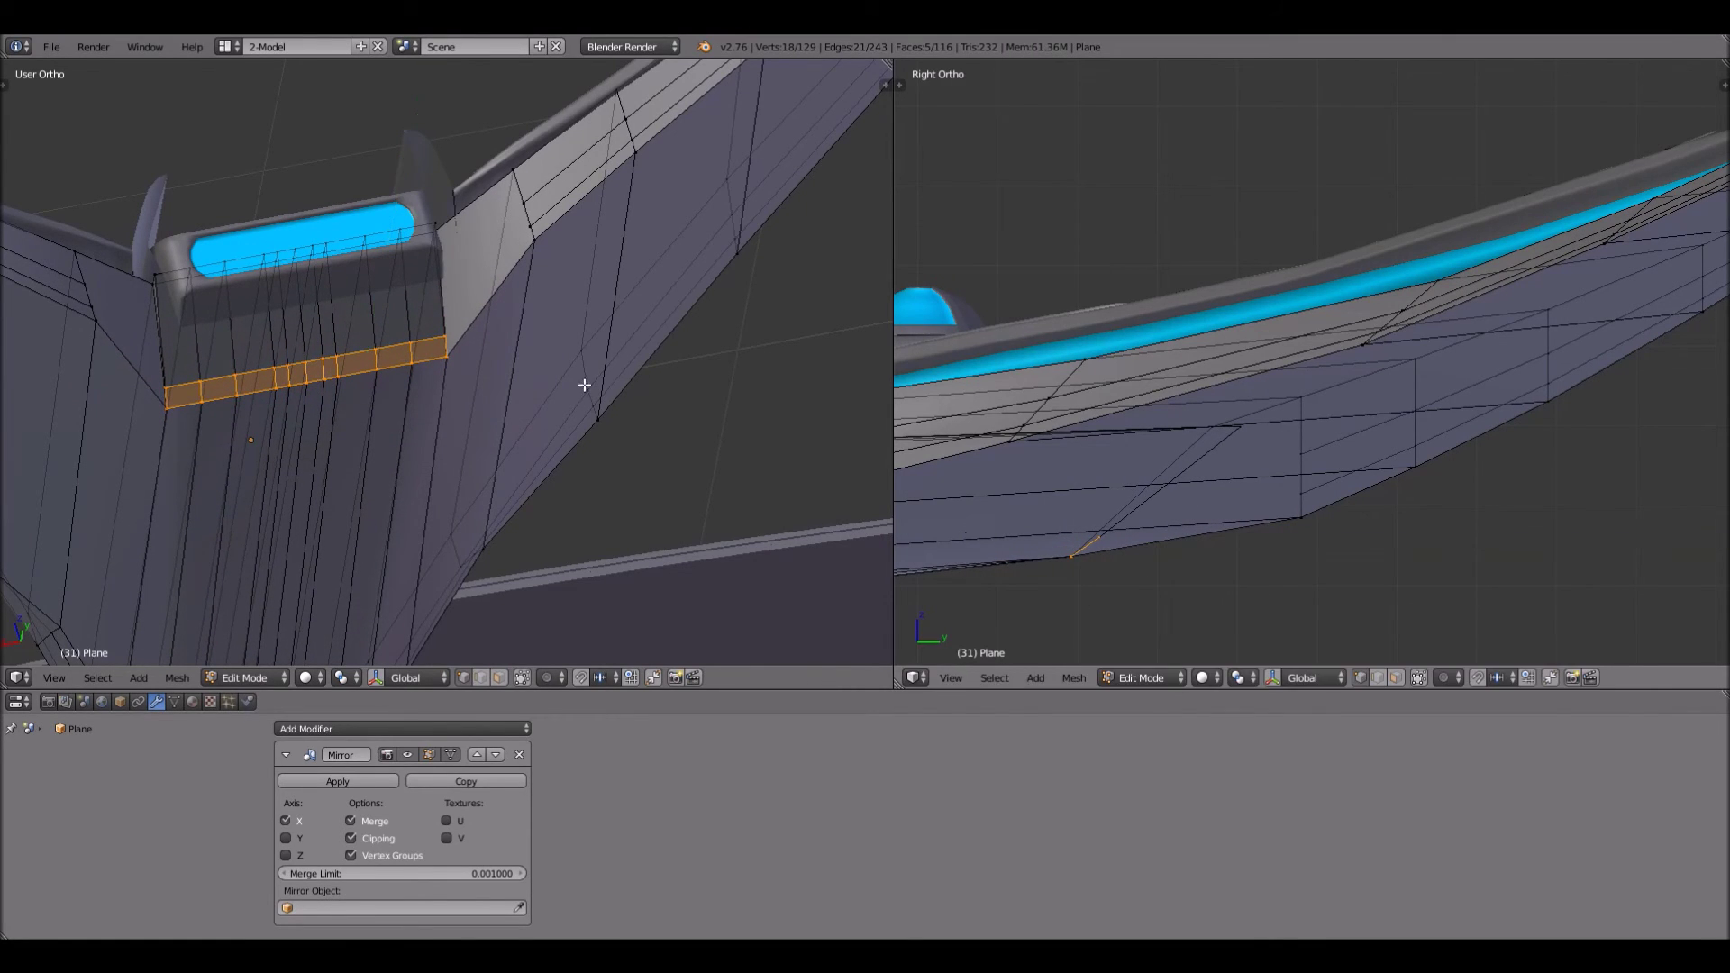
# Try to move the upper edge vertices of the Plane's end inward along the Y axis
pyautogui.press('a')
pyautogui.press('b')
pyautogui.moveTo(1210, 413); pyautogui.dragTo(1269, 460)
pyautogui.press('g')
pyautogui.press('y')
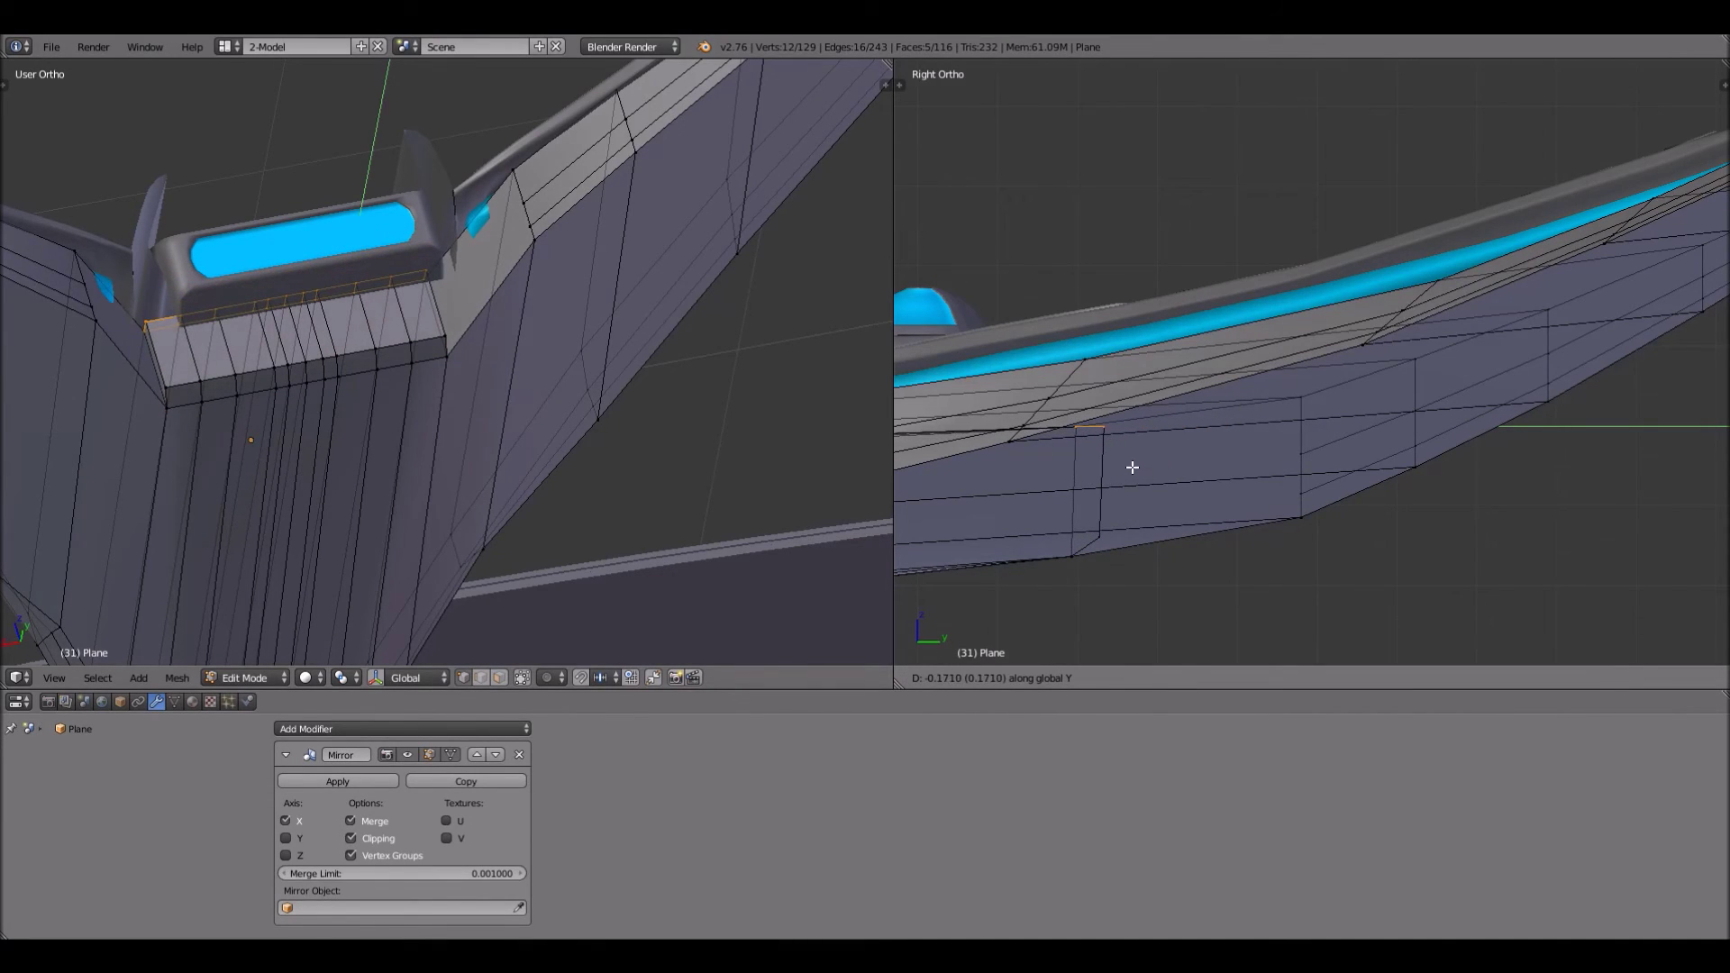
pyautogui.click(1241, 463)
pyautogui.press('a')
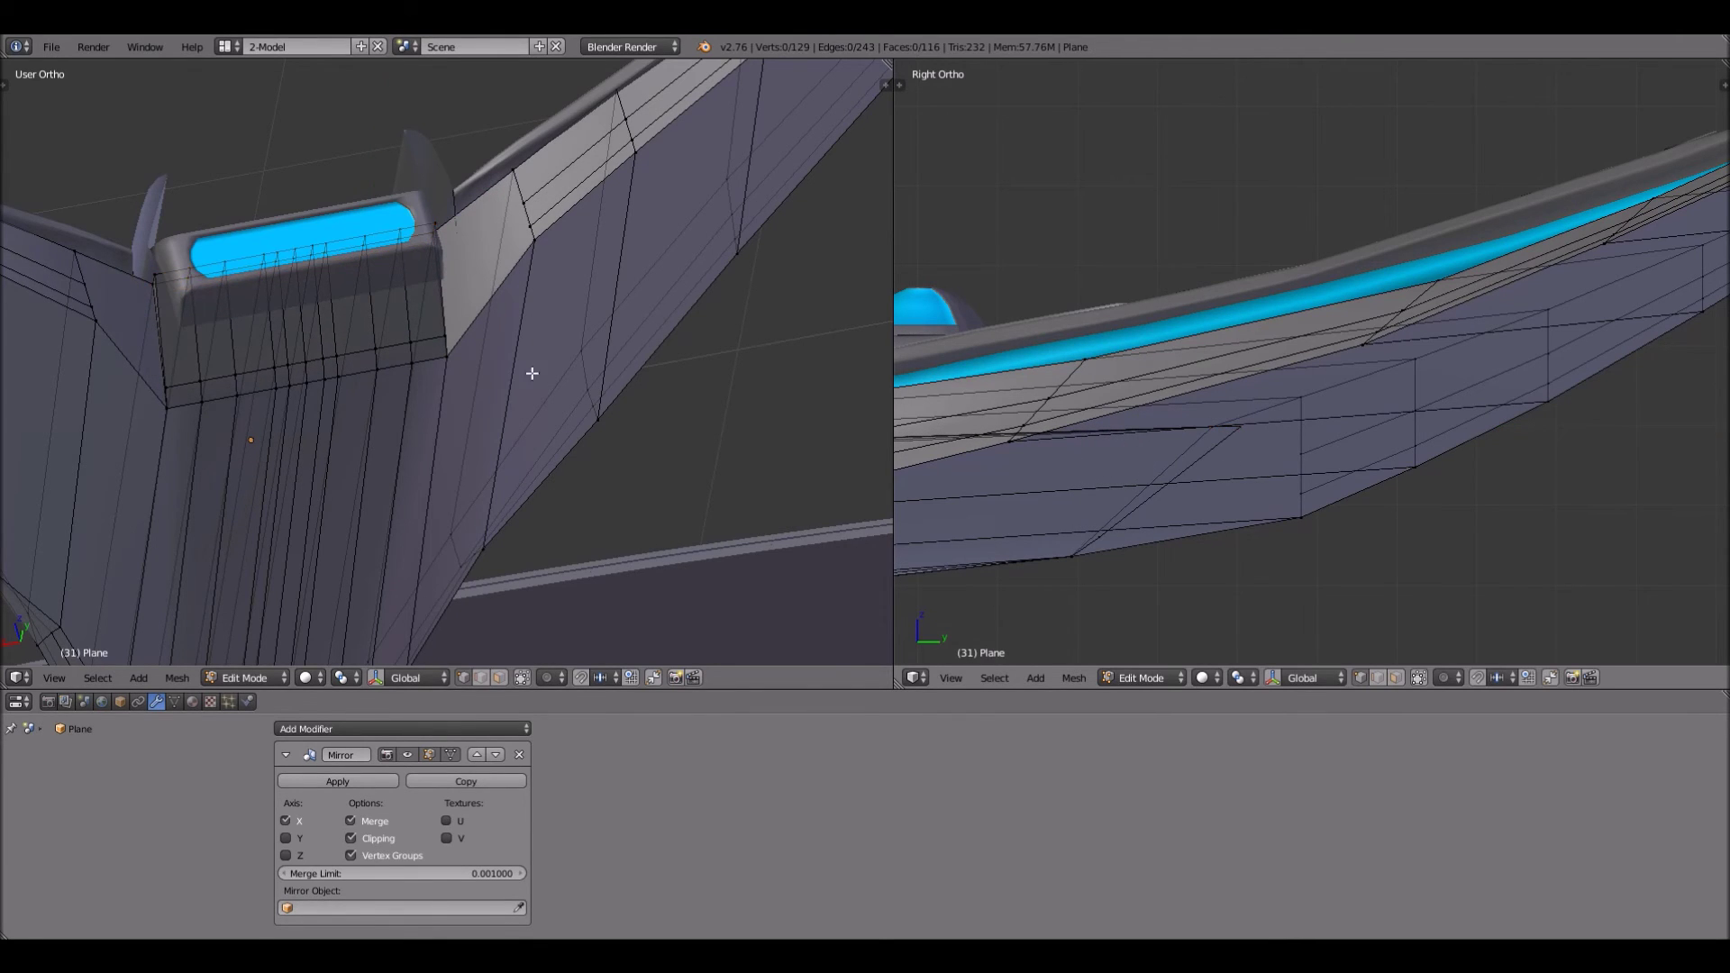
# Select the central end panel faces of the Plane beneath the blue slot in face mode, limiting selection to visible faces and excluding the outer side strips
pyautogui.moveTo(532, 373); pyautogui.dragTo(662, 573, button='middle')
pyautogui.click(497, 677)
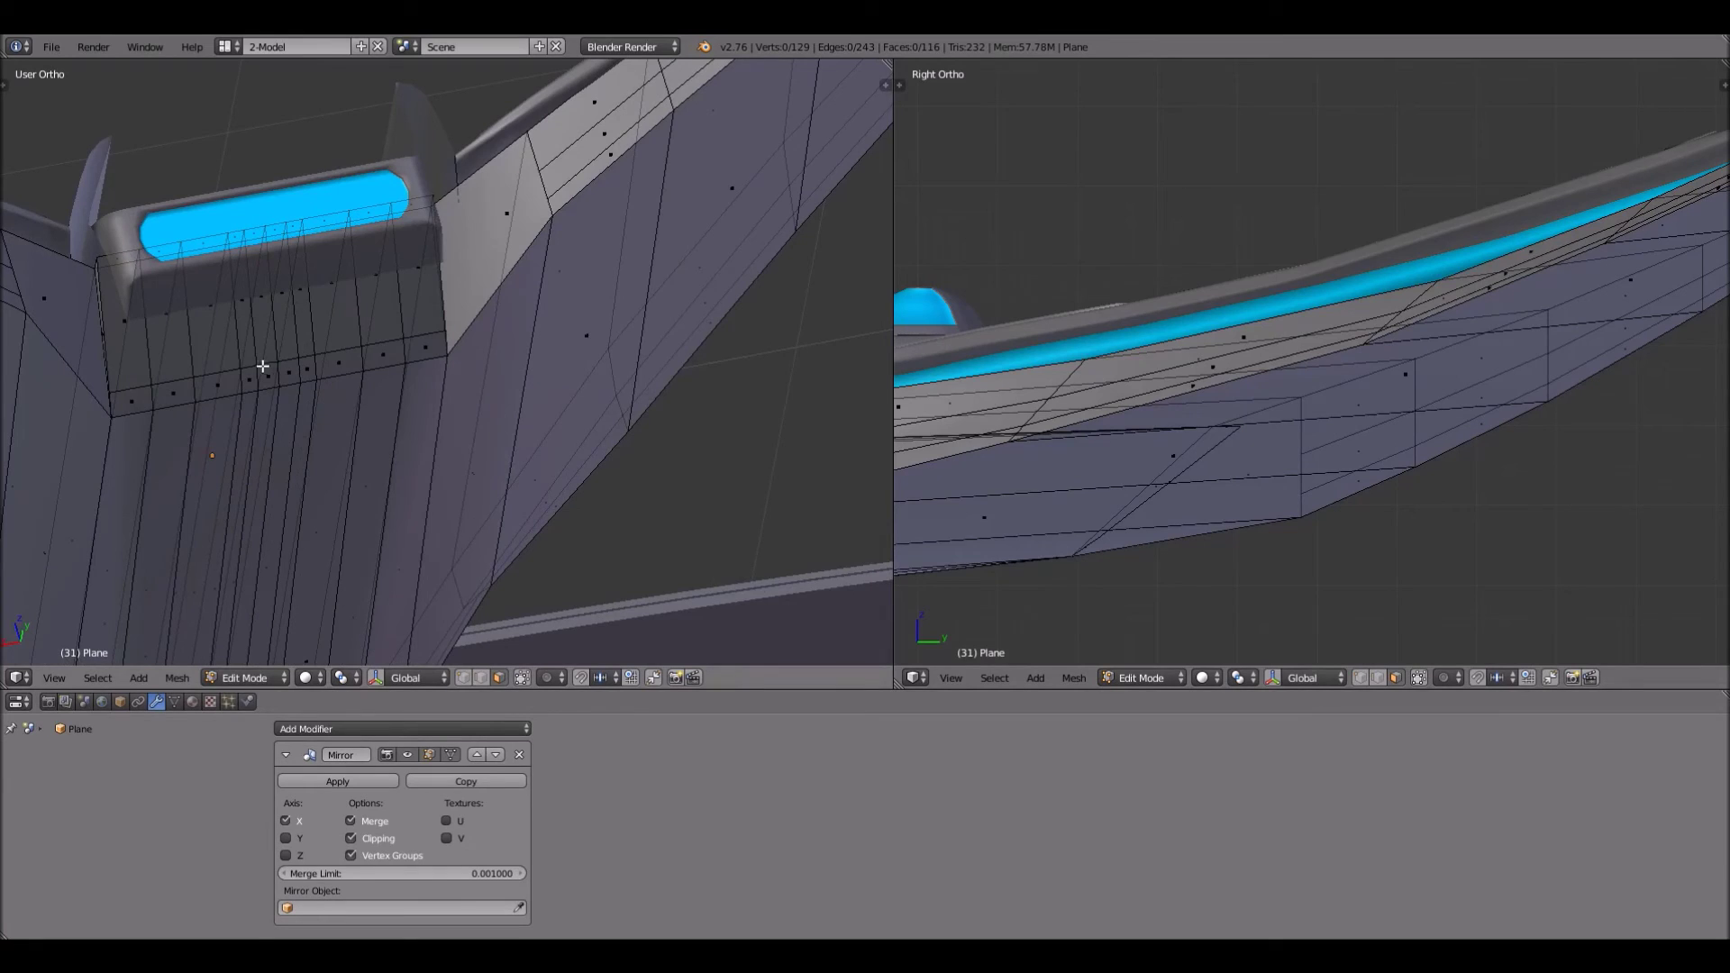
pyautogui.click(522, 677)
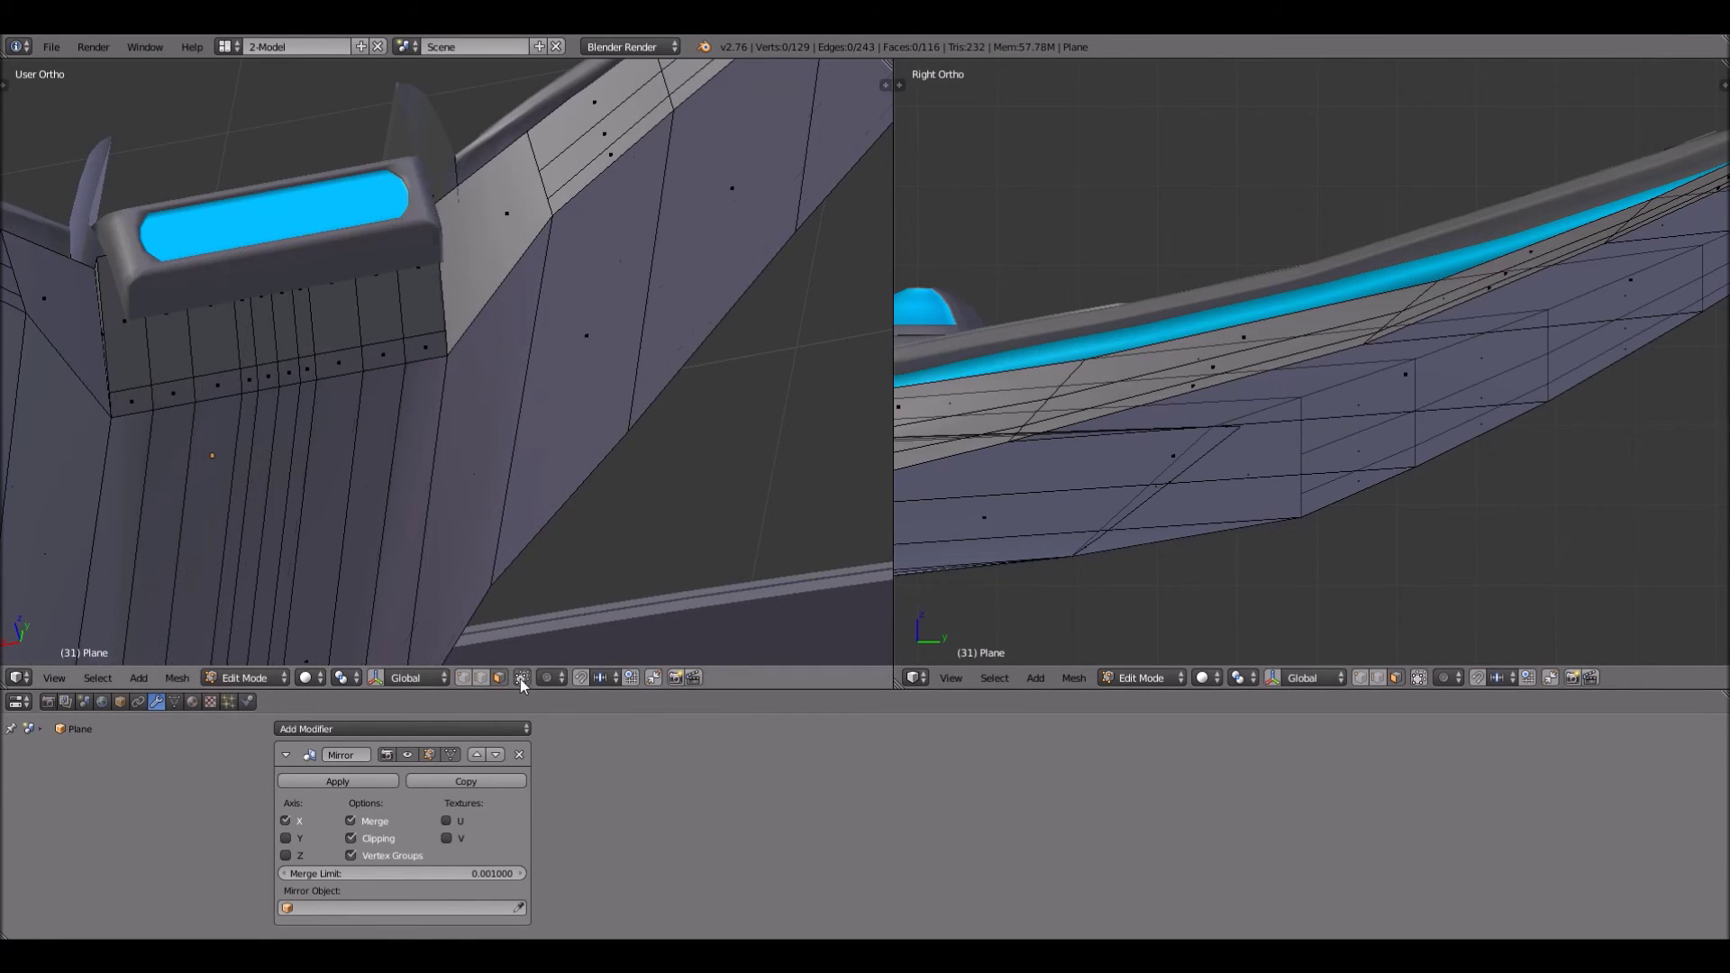
pyautogui.rightClick(213, 384)
pyautogui.keyDown('shift'); pyautogui.rightClick(220, 317); pyautogui.keyUp('shift')
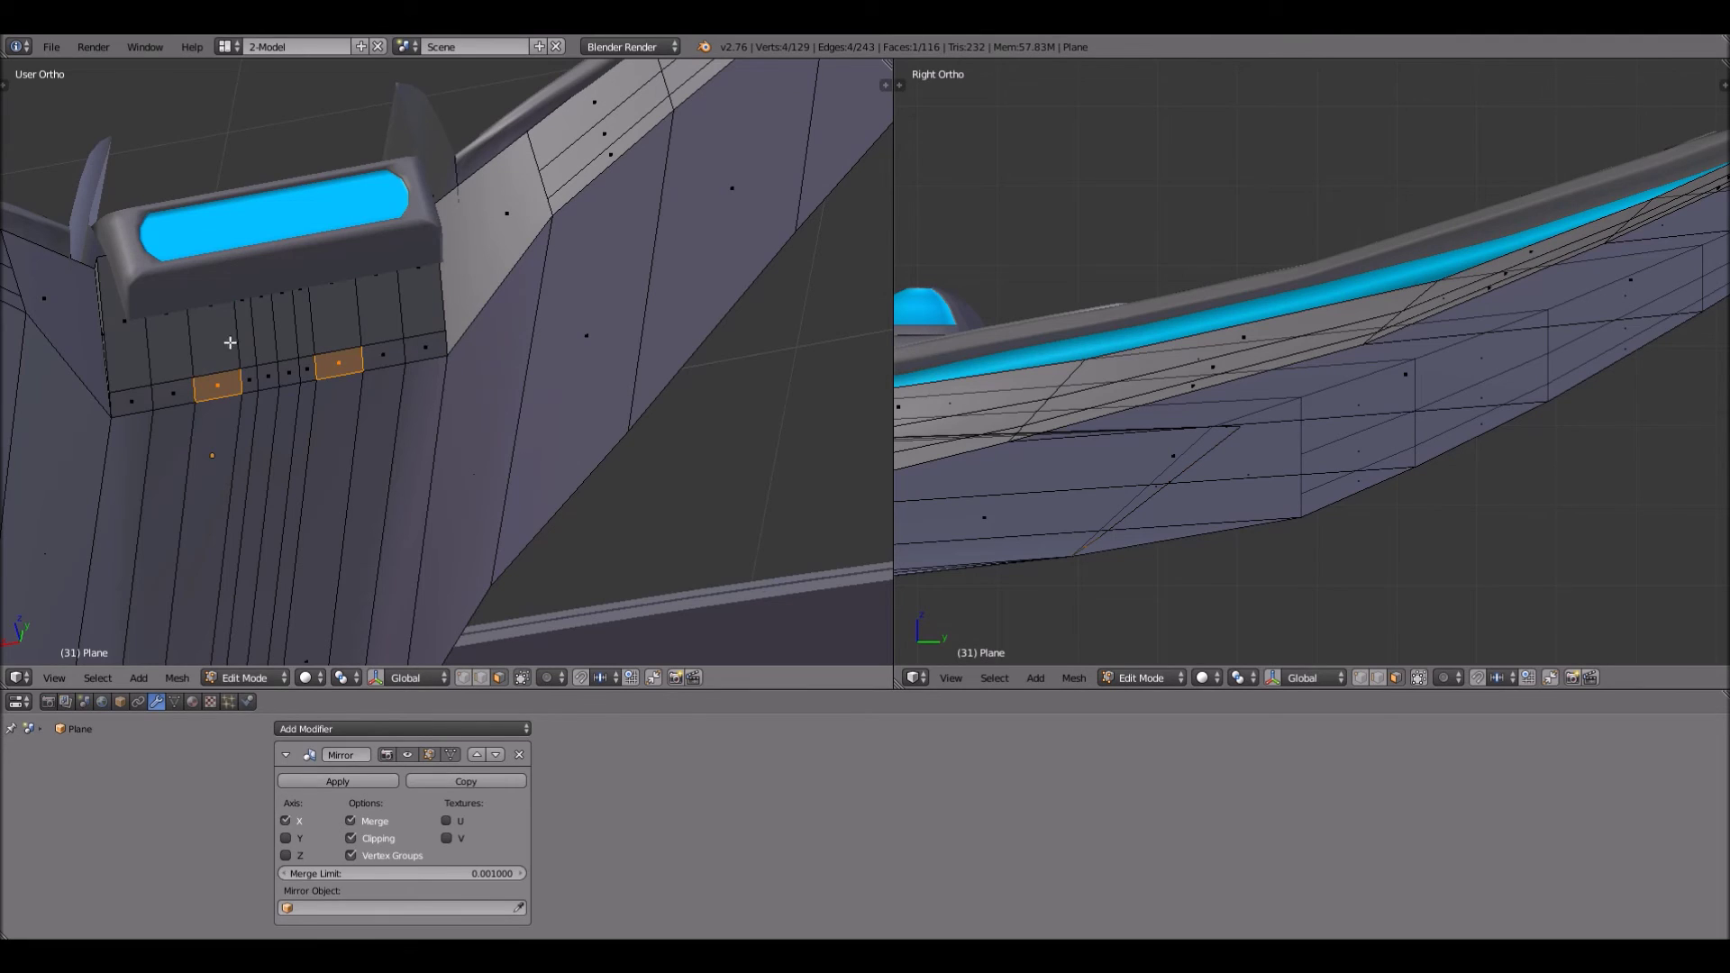
pyautogui.keyDown('shift'); pyautogui.rightClick(252, 381); pyautogui.keyUp('shift')
pyautogui.keyDown('shift'); pyautogui.rightClick(264, 372); pyautogui.keyUp('shift')
pyautogui.keyDown('shift'); pyautogui.rightClick(259, 323); pyautogui.keyUp('shift')
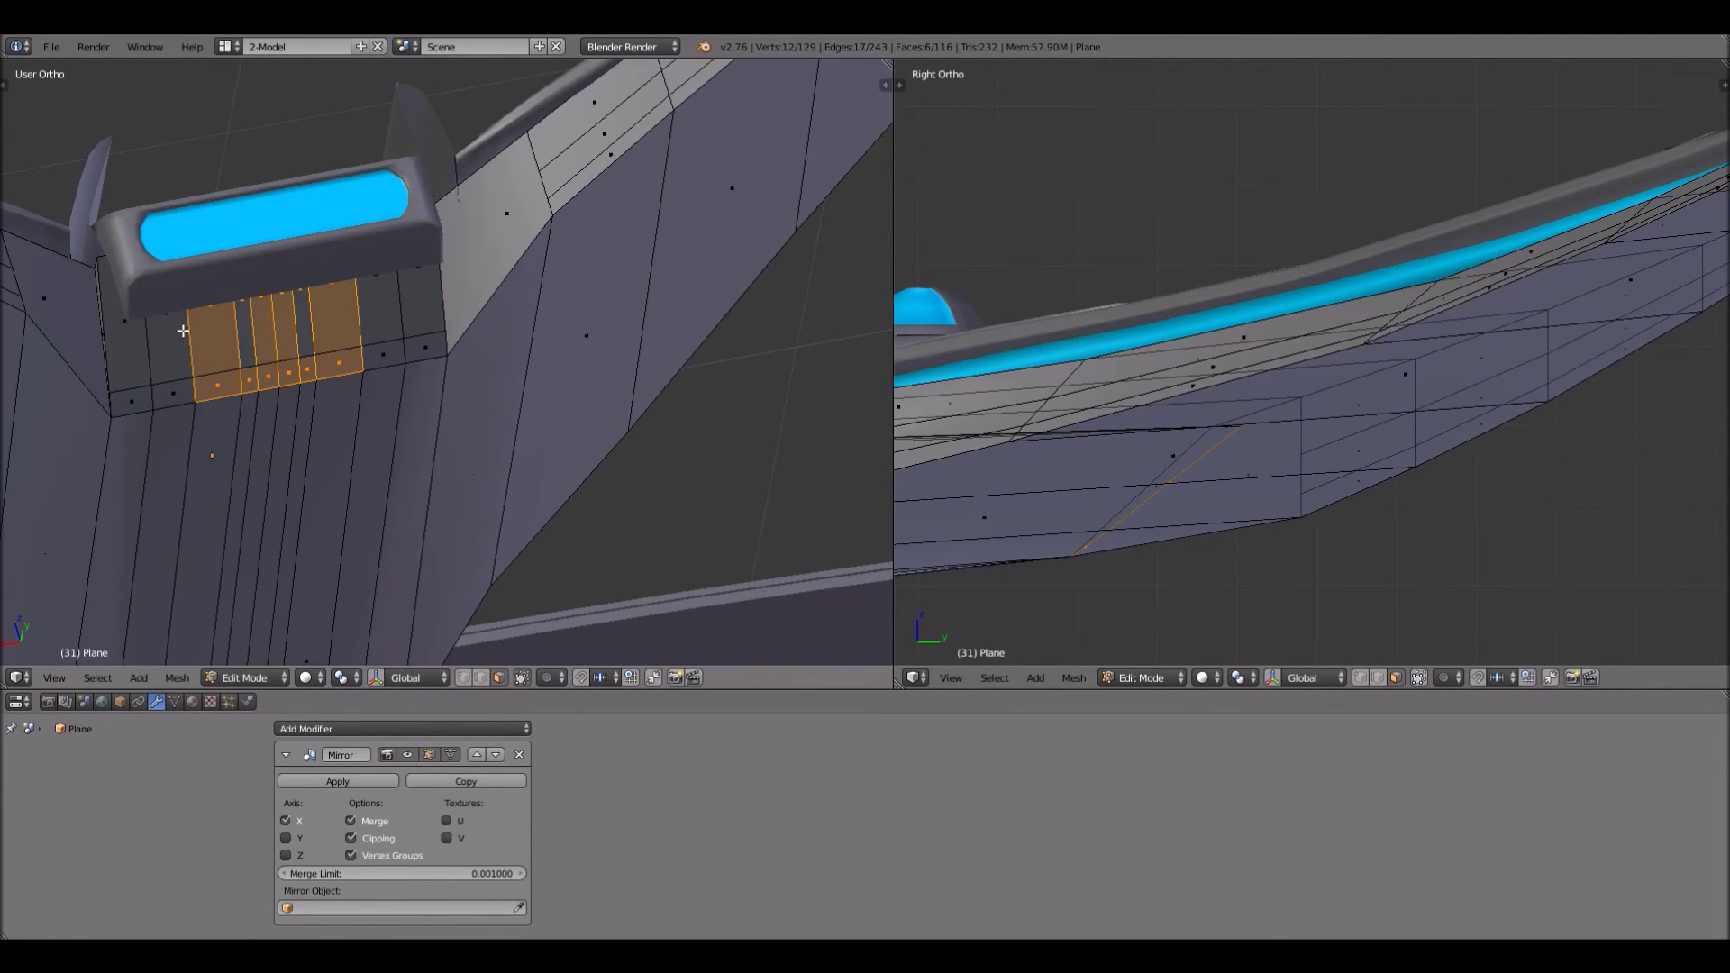
pyautogui.keyDown('shift'); pyautogui.rightClick(168, 389); pyautogui.keyUp('shift')
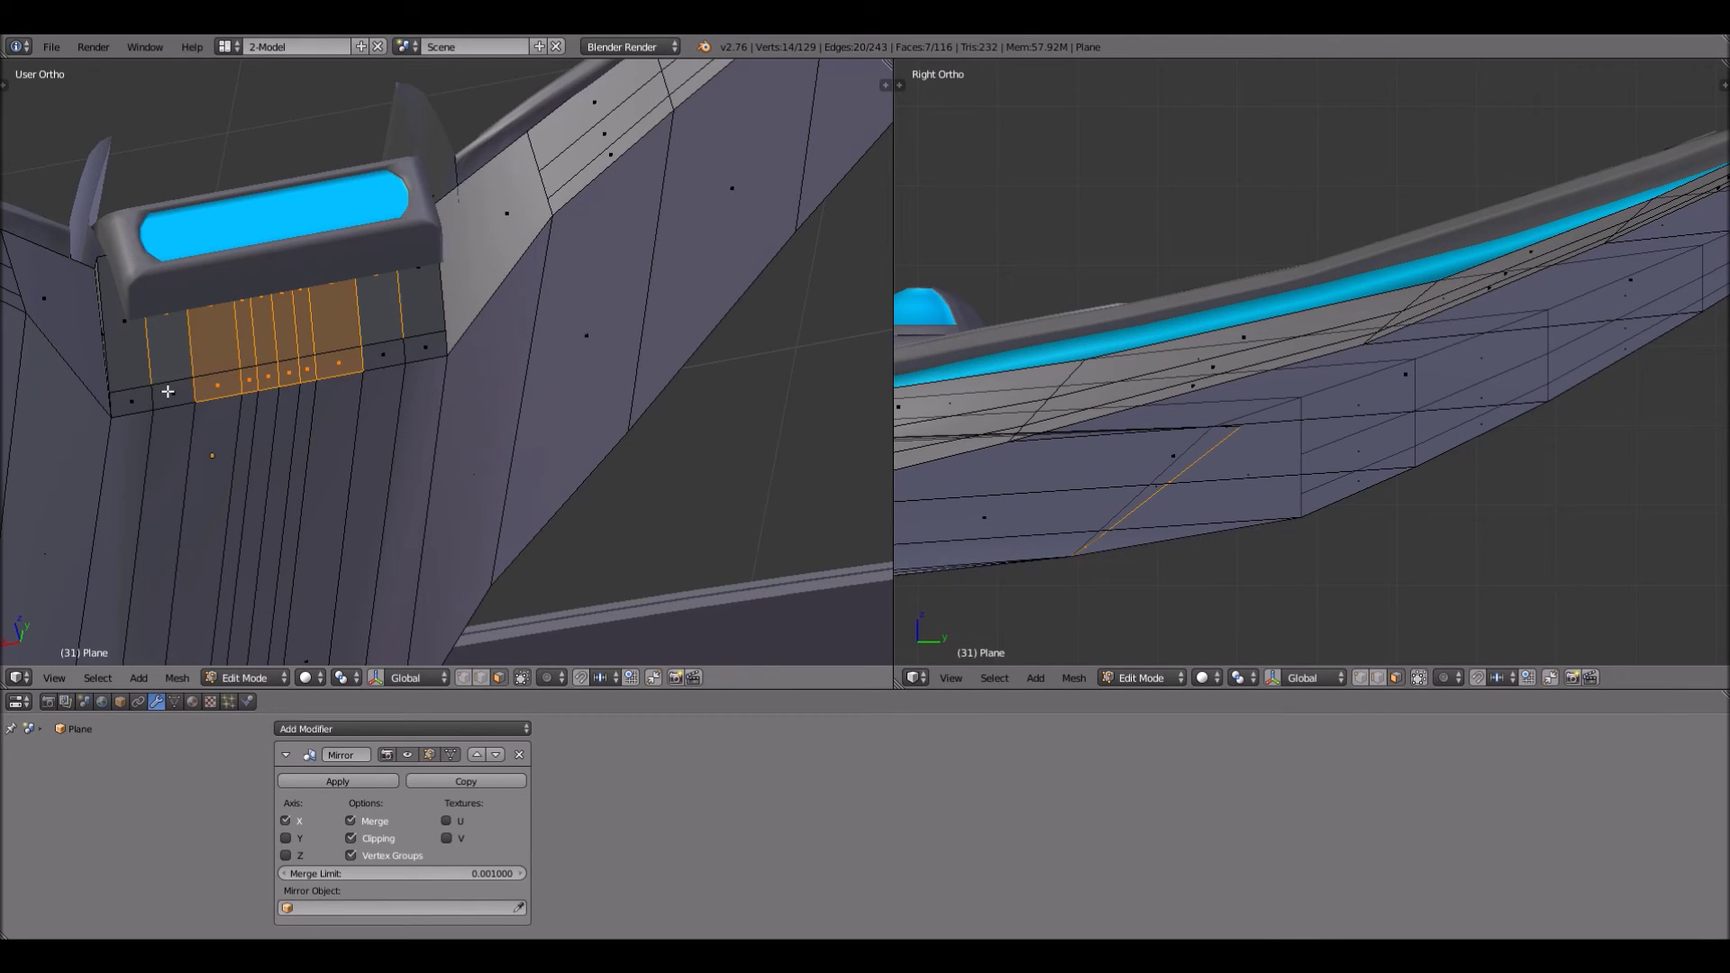
pyautogui.keyDown('shift'); pyautogui.rightClick(167, 392); pyautogui.keyUp('shift')
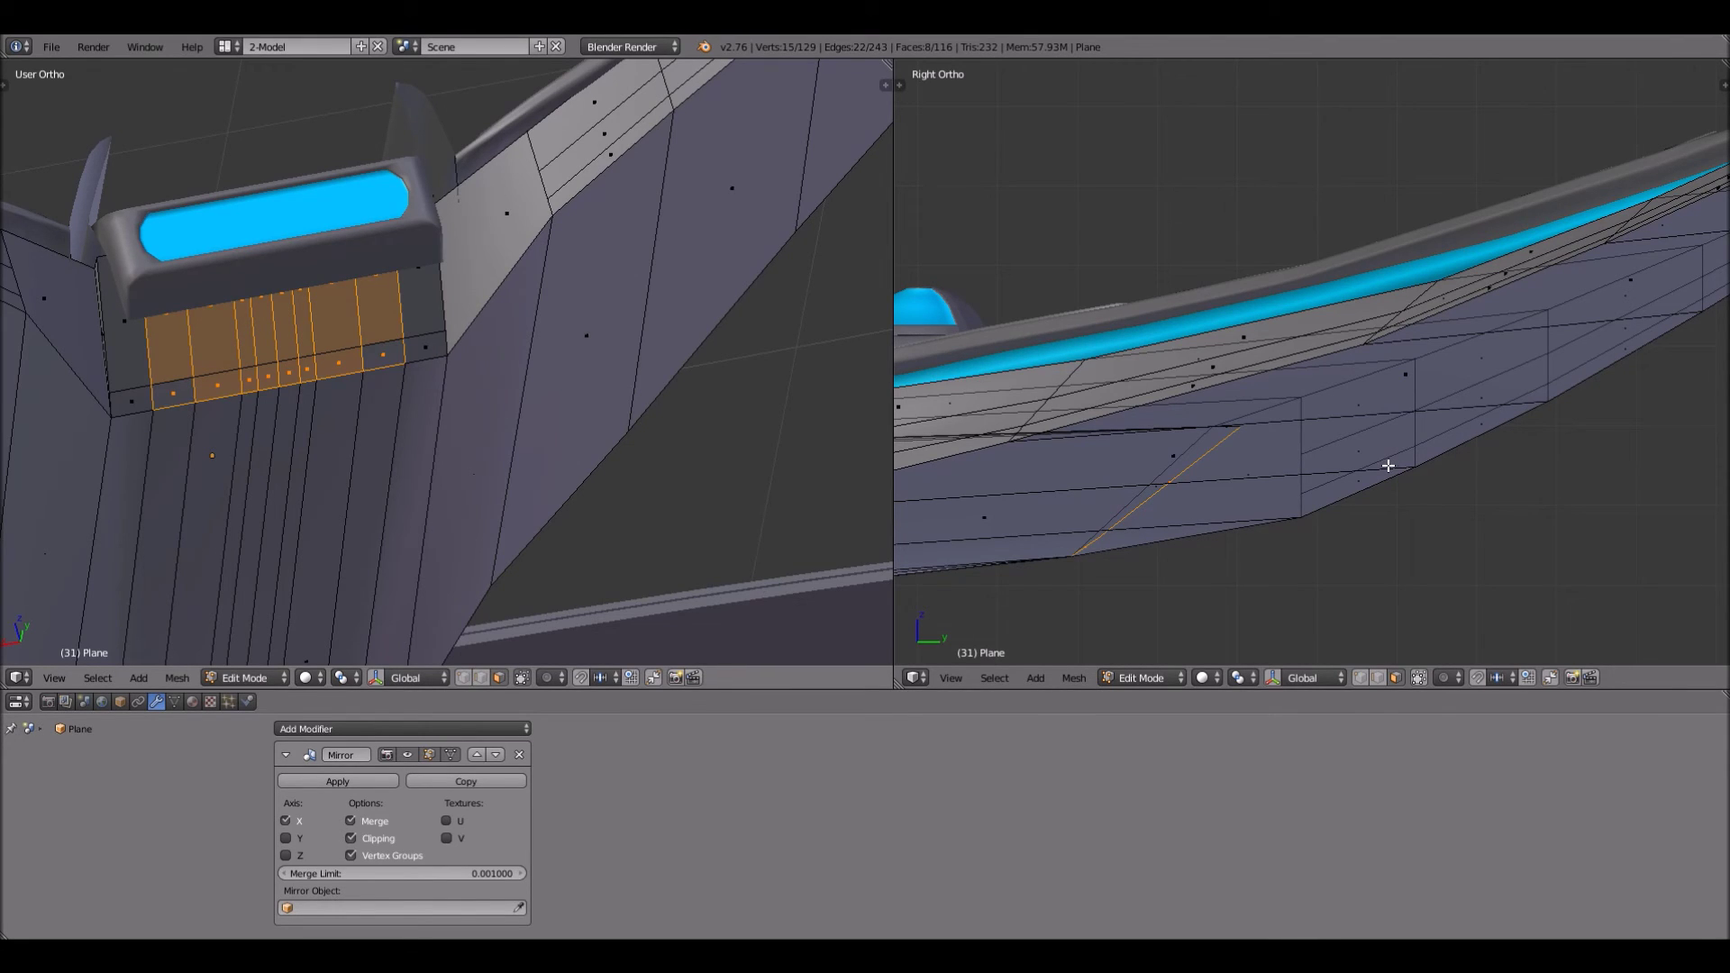
# Extrude the selected end faces inward about 0.05, then shift them about 0.12 in negative Y and 0.03 down
pyautogui.press('e')
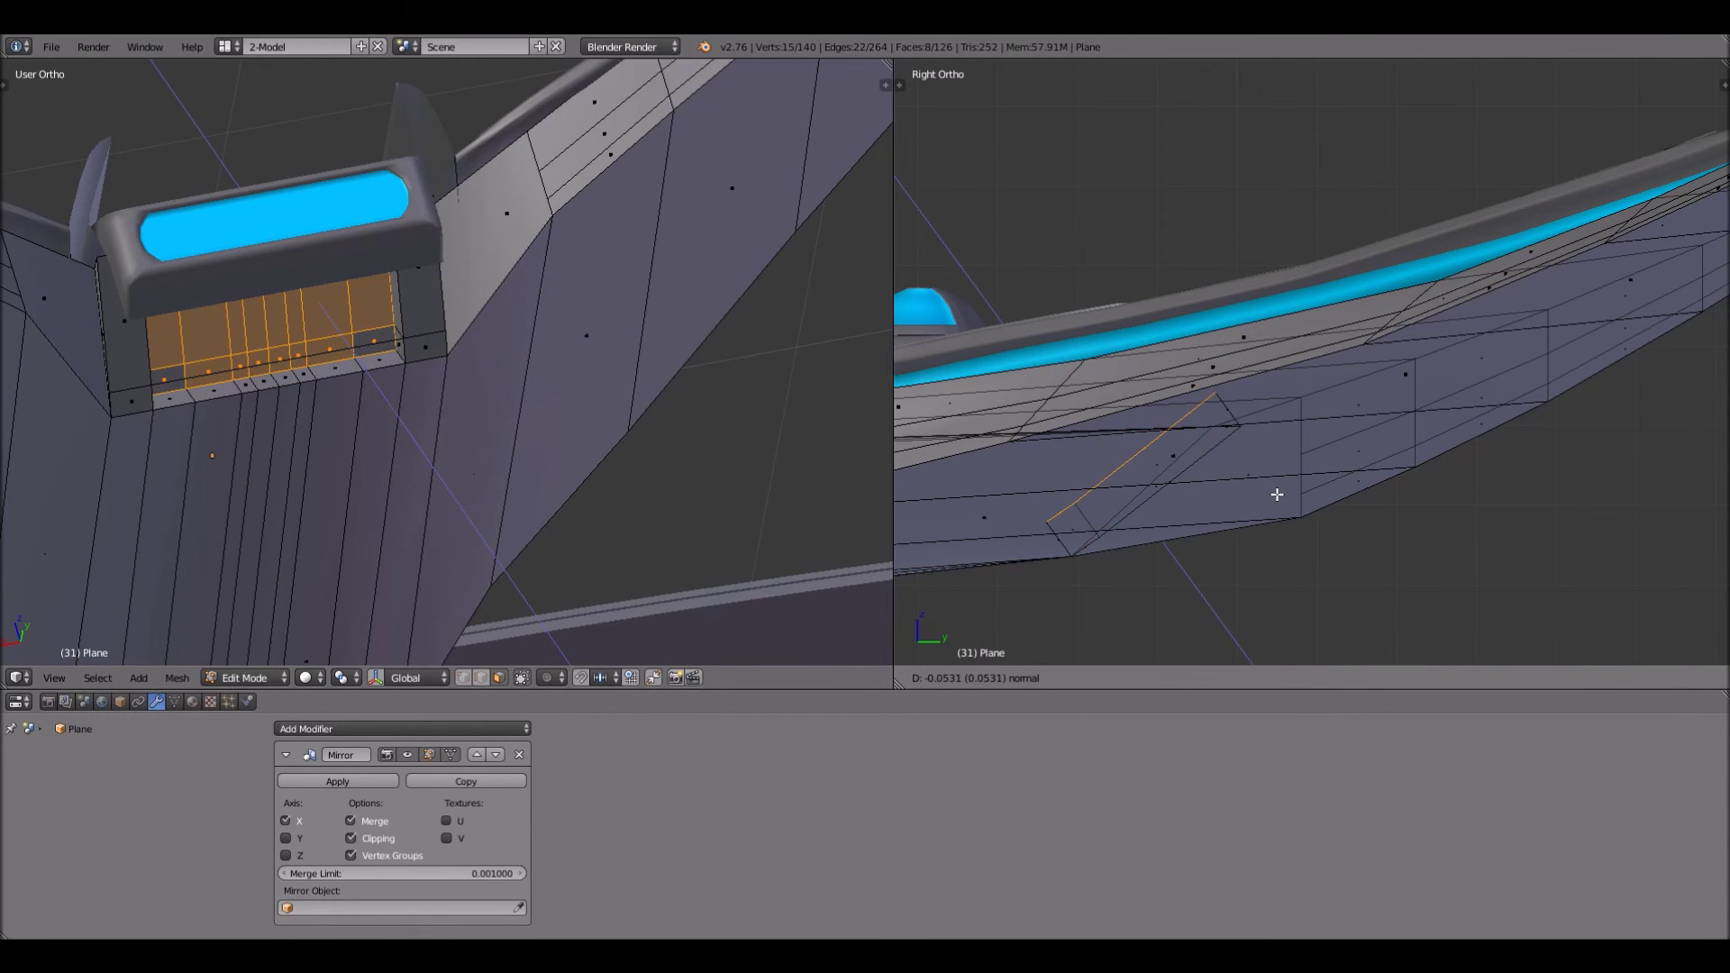
pyautogui.click(1275, 495)
pyautogui.press('g')
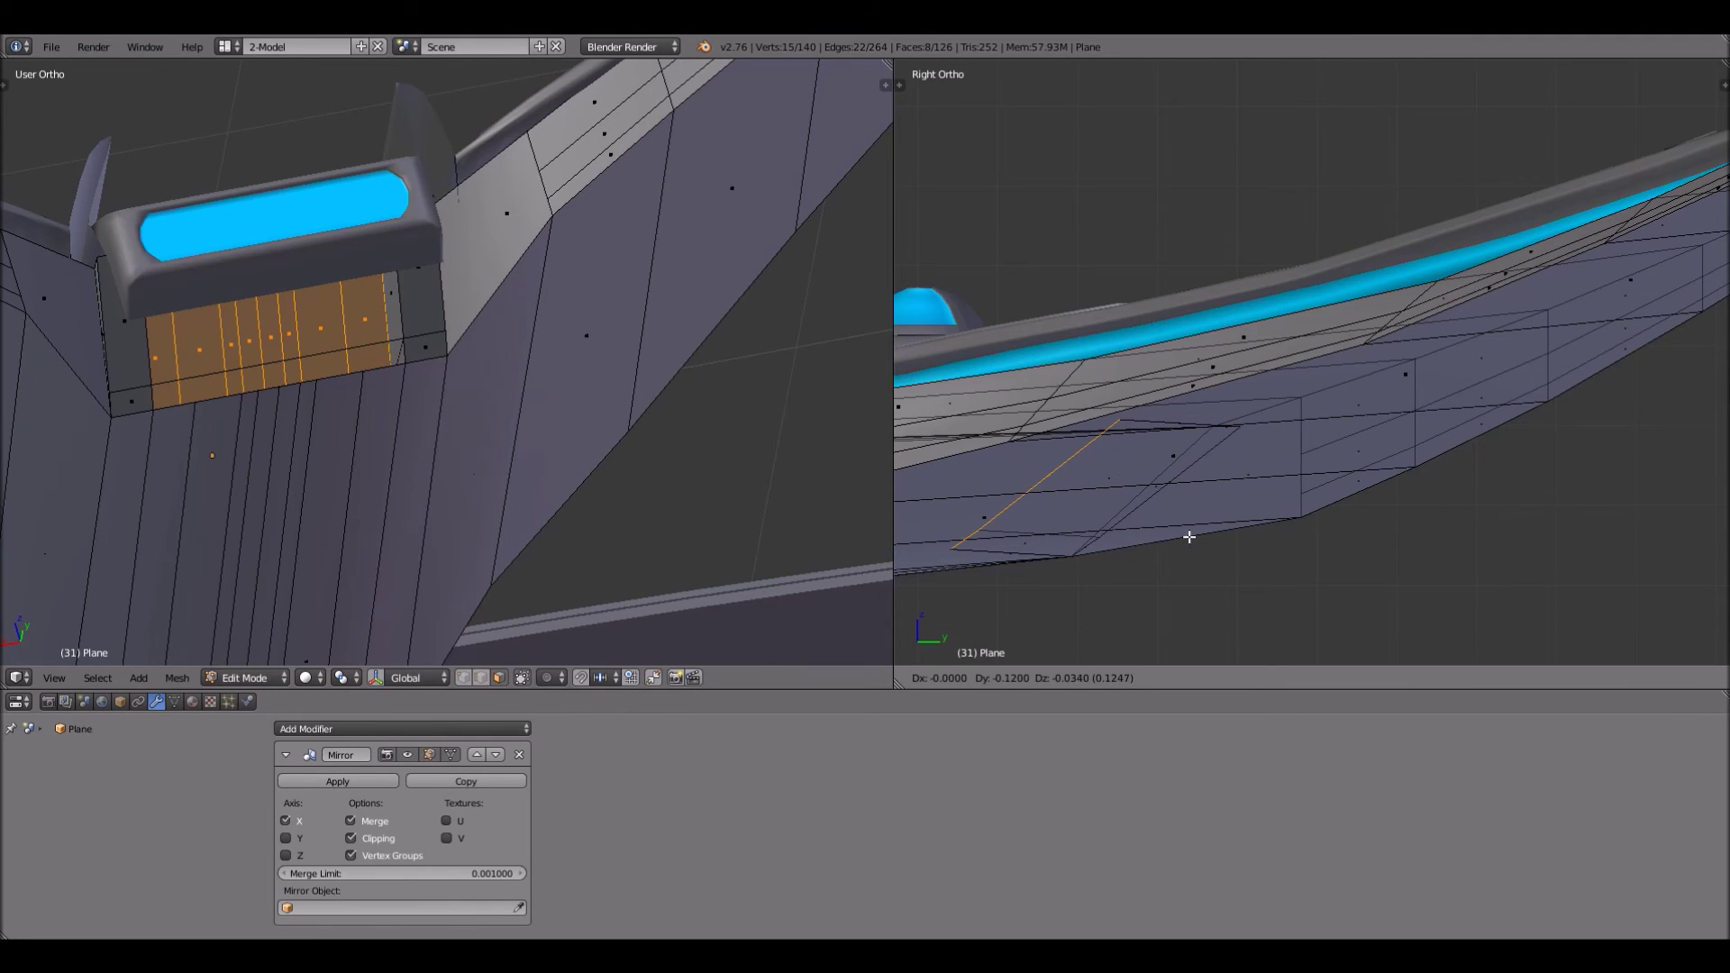
pyautogui.click(1190, 537)
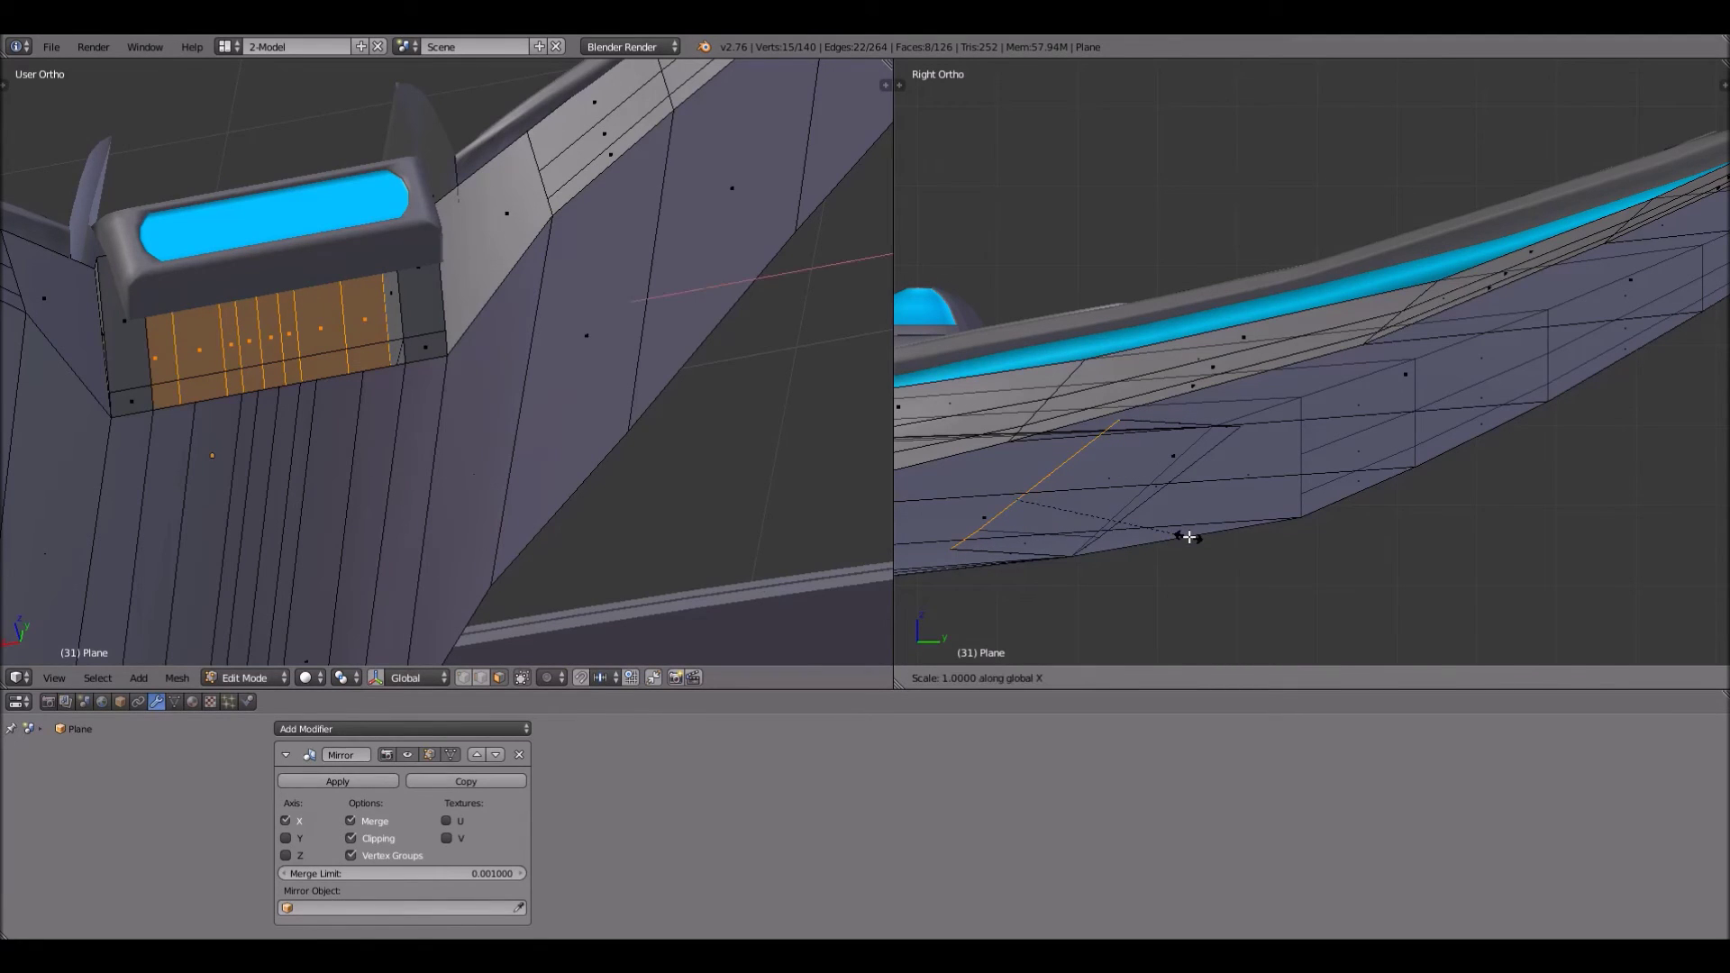
# Flatten the extruded faces by scaling them to 0 along Y, and push them slightly deeper into the hull in negative Y
pyautogui.press('s')
pyautogui.press('y')
pyautogui.press('0')
pyautogui.press('Return')
pyautogui.press('g')
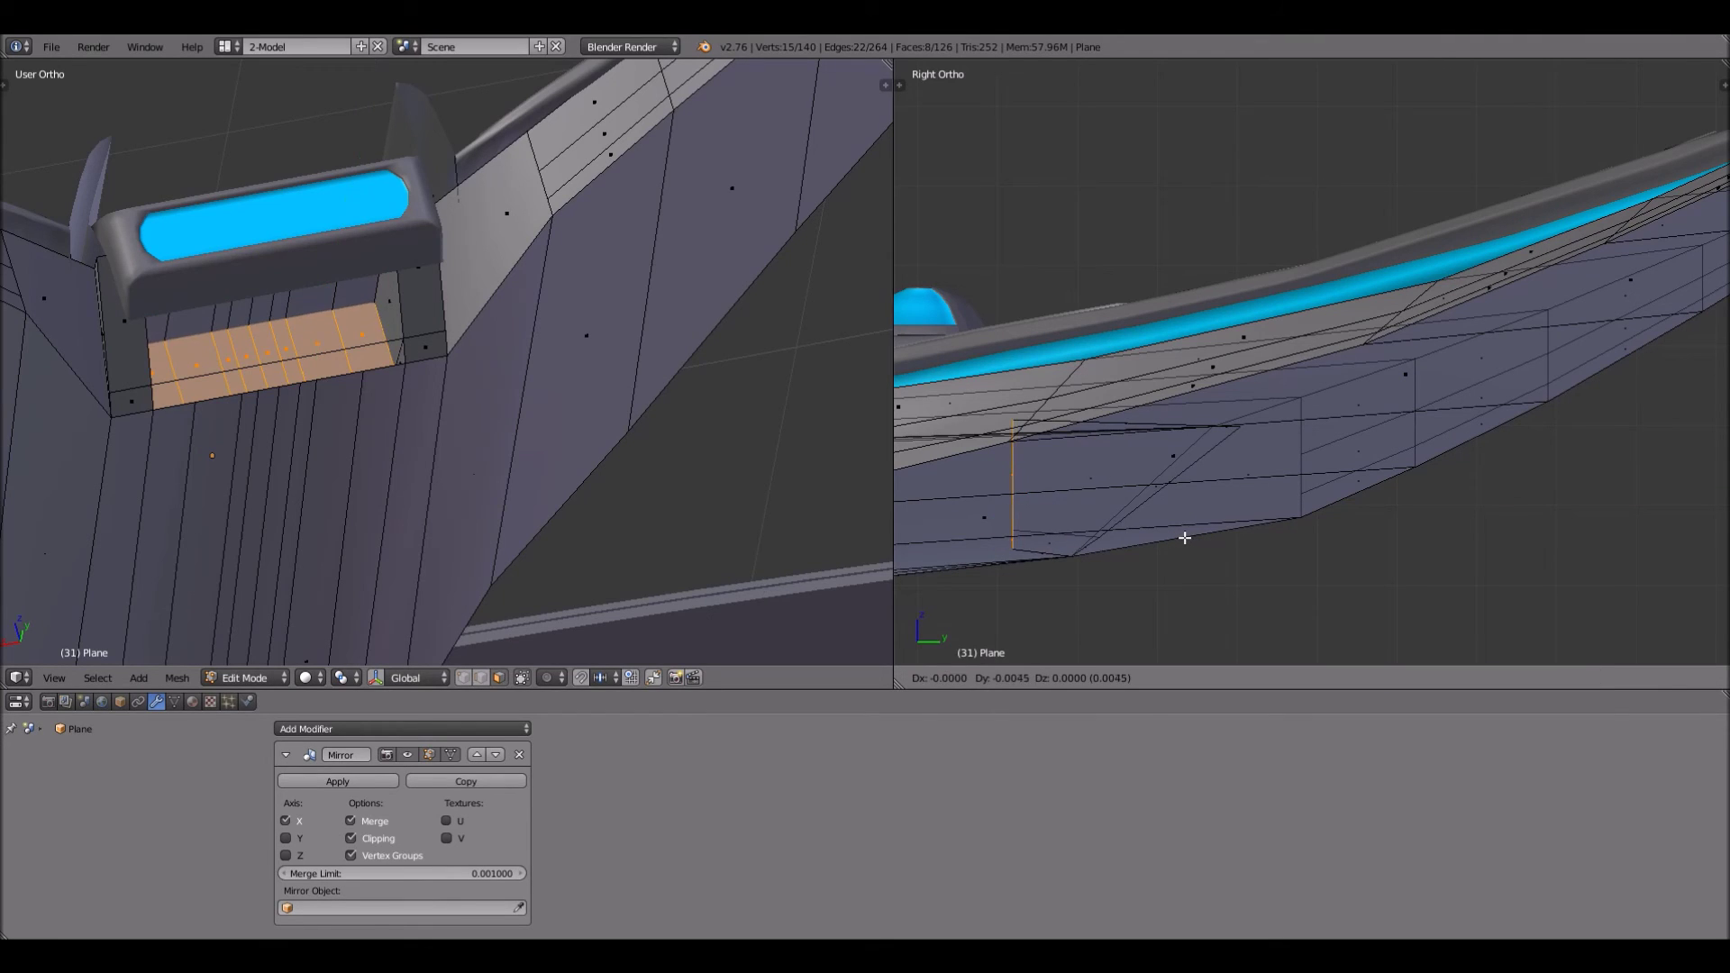
pyautogui.click(1138, 538)
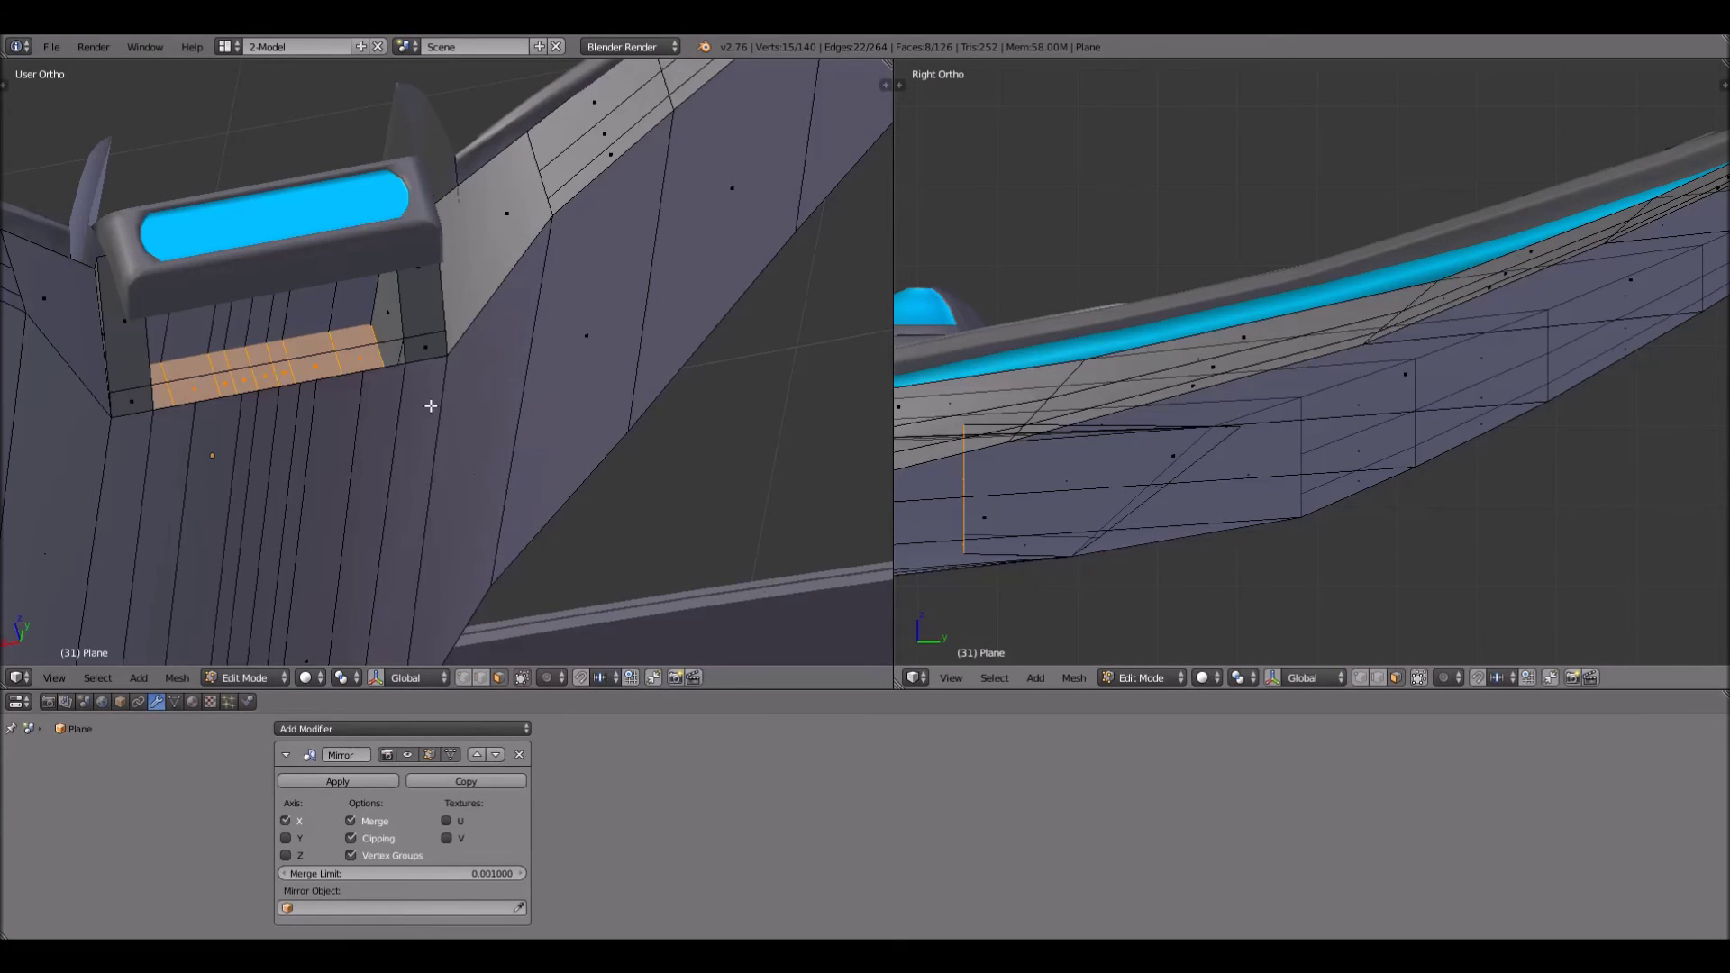
# Examine the new recess below the blue slot from several angles, including a brief check in Object Mode
pyautogui.moveTo(431, 407); pyautogui.dragTo(432, 475, button='middle')
pyautogui.moveTo(344, 442); pyautogui.dragTo(339, 300, button='middle')
pyautogui.scroll(3, 301, 448)
pyautogui.scroll(1, 300, 449)
pyautogui.scroll(-5, 341, 299)
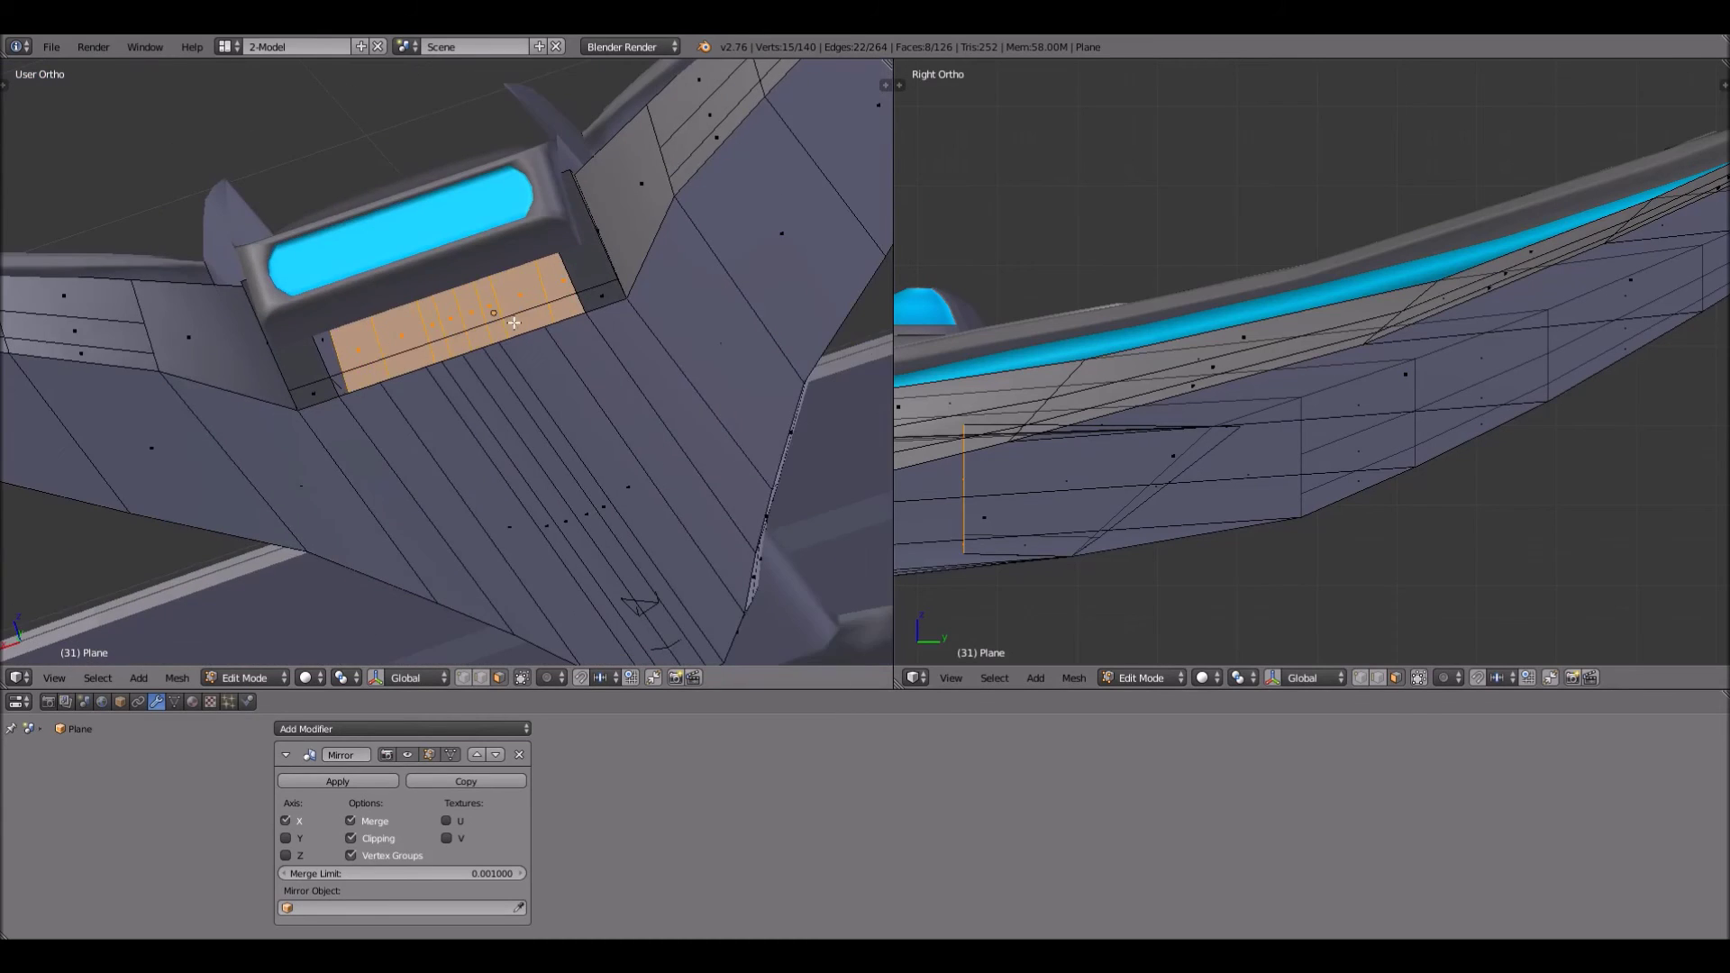
pyautogui.scroll(-3, 513, 323)
pyautogui.moveTo(514, 322); pyautogui.dragTo(616, 299, button='middle')
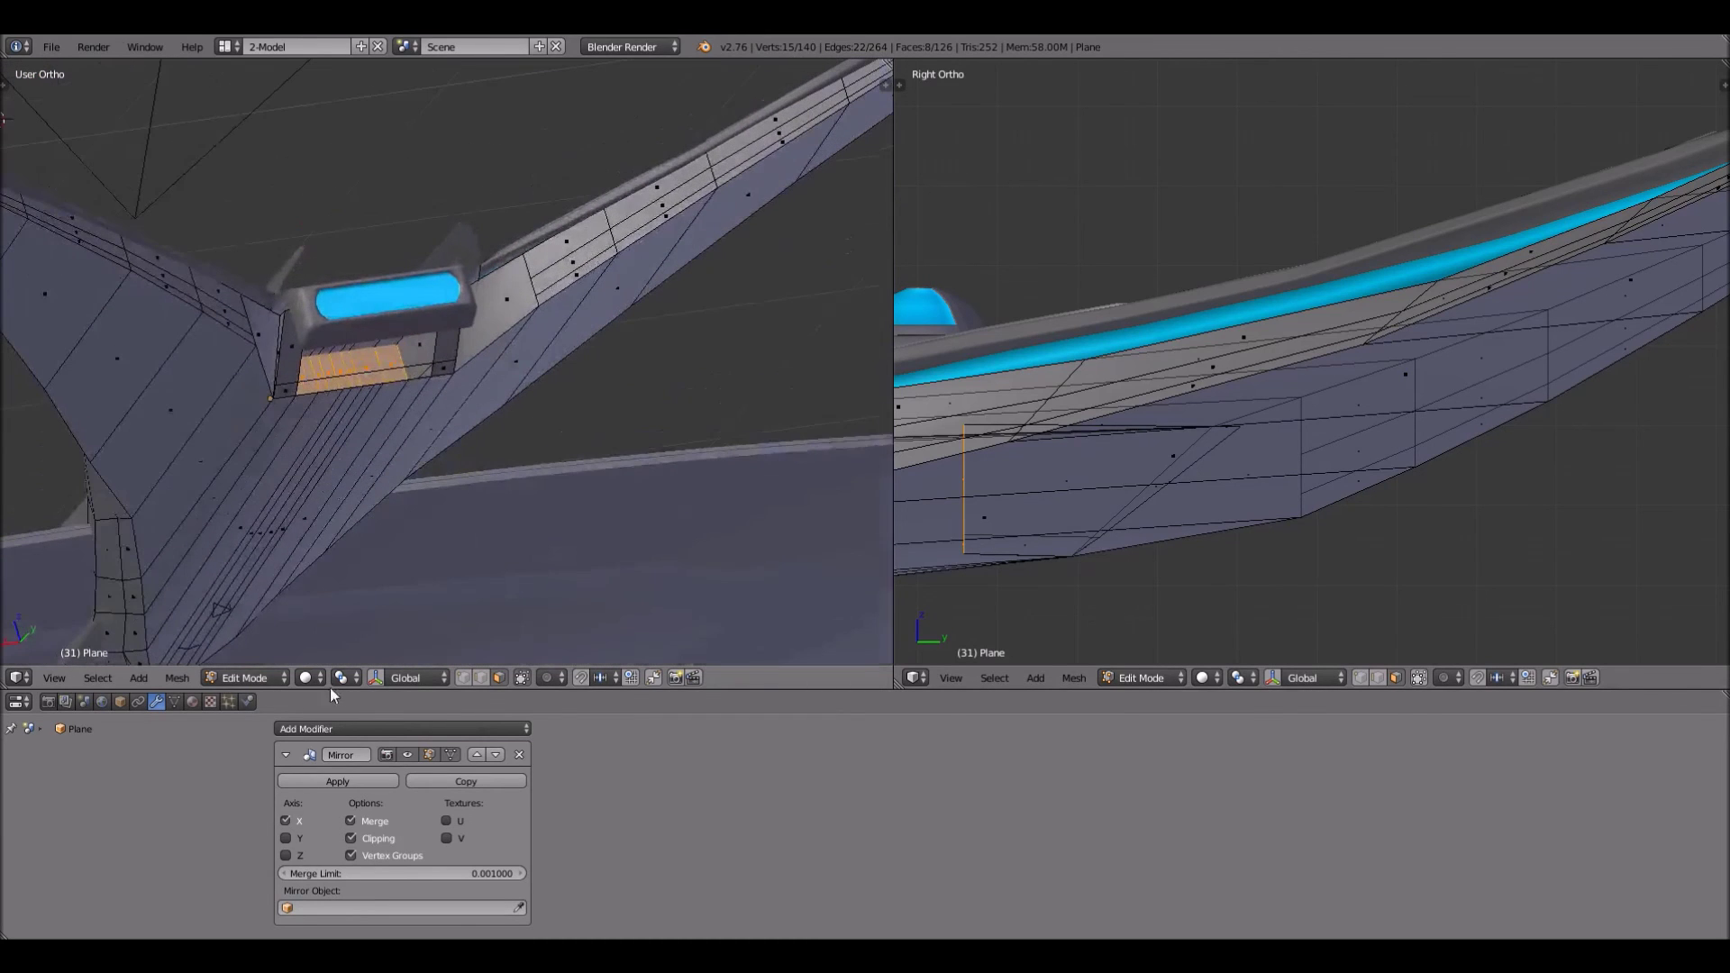
pyautogui.click(256, 678)
pyautogui.click(256, 660)
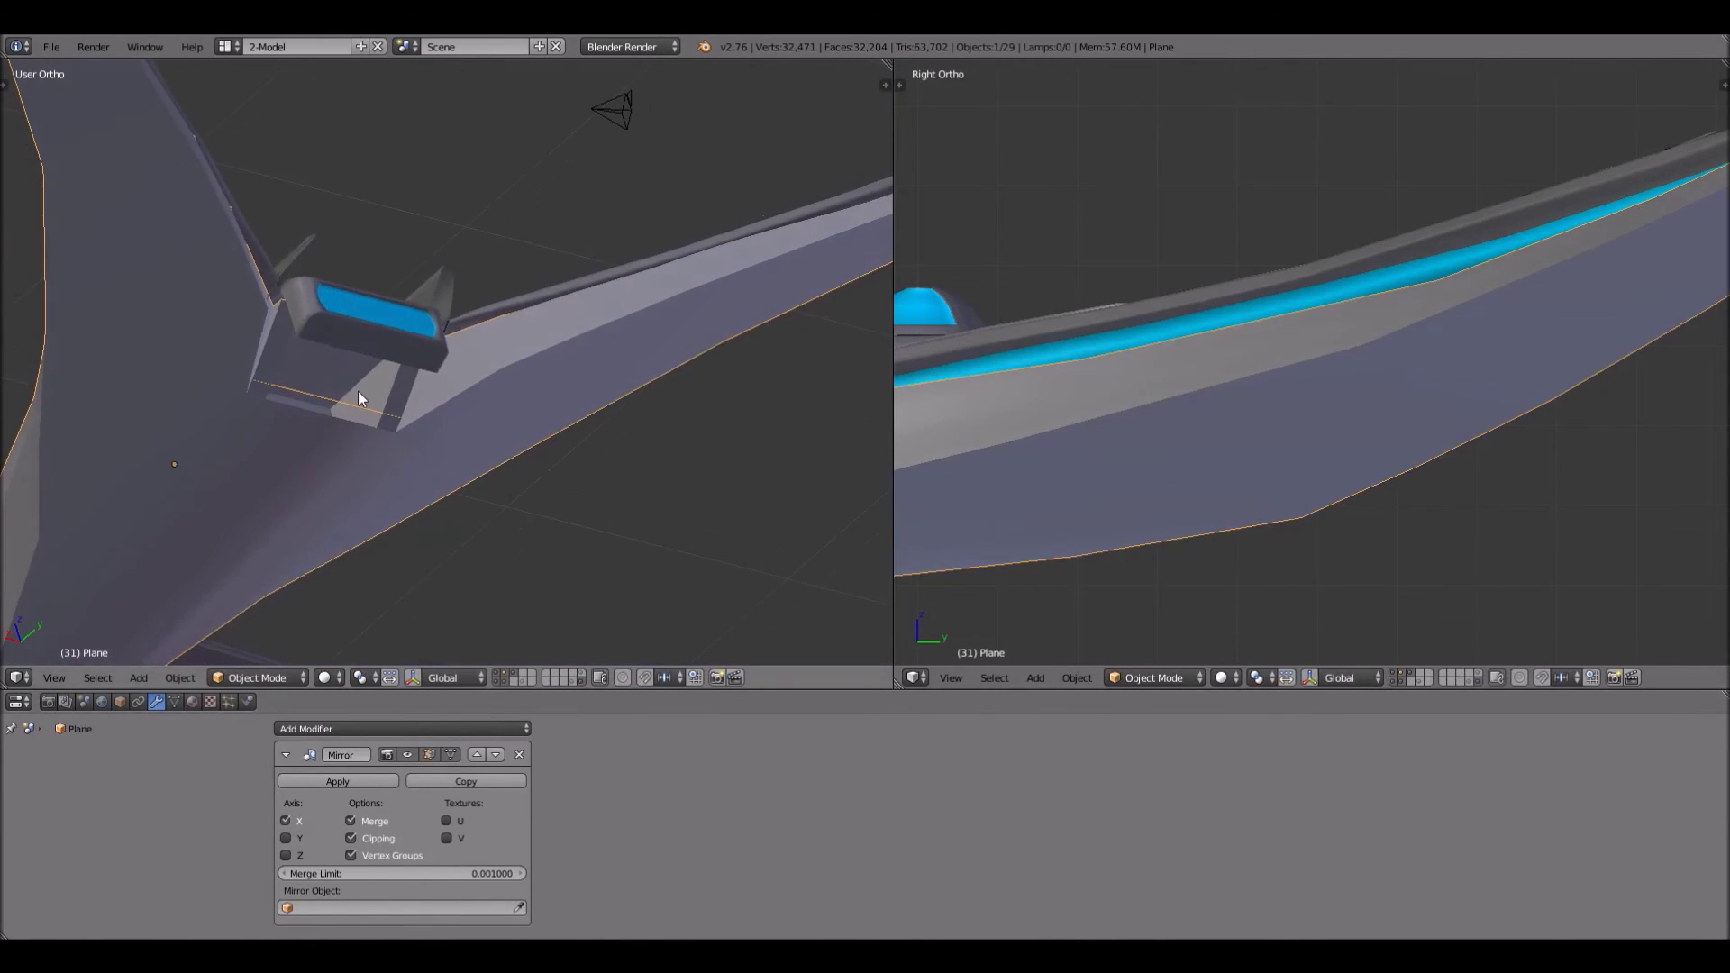
pyautogui.click(256, 677)
pyautogui.click(284, 638)
# Delete the stray loose edges that span the recess opening below the blue slot, one after another
pyautogui.scroll(4, 270, 474)
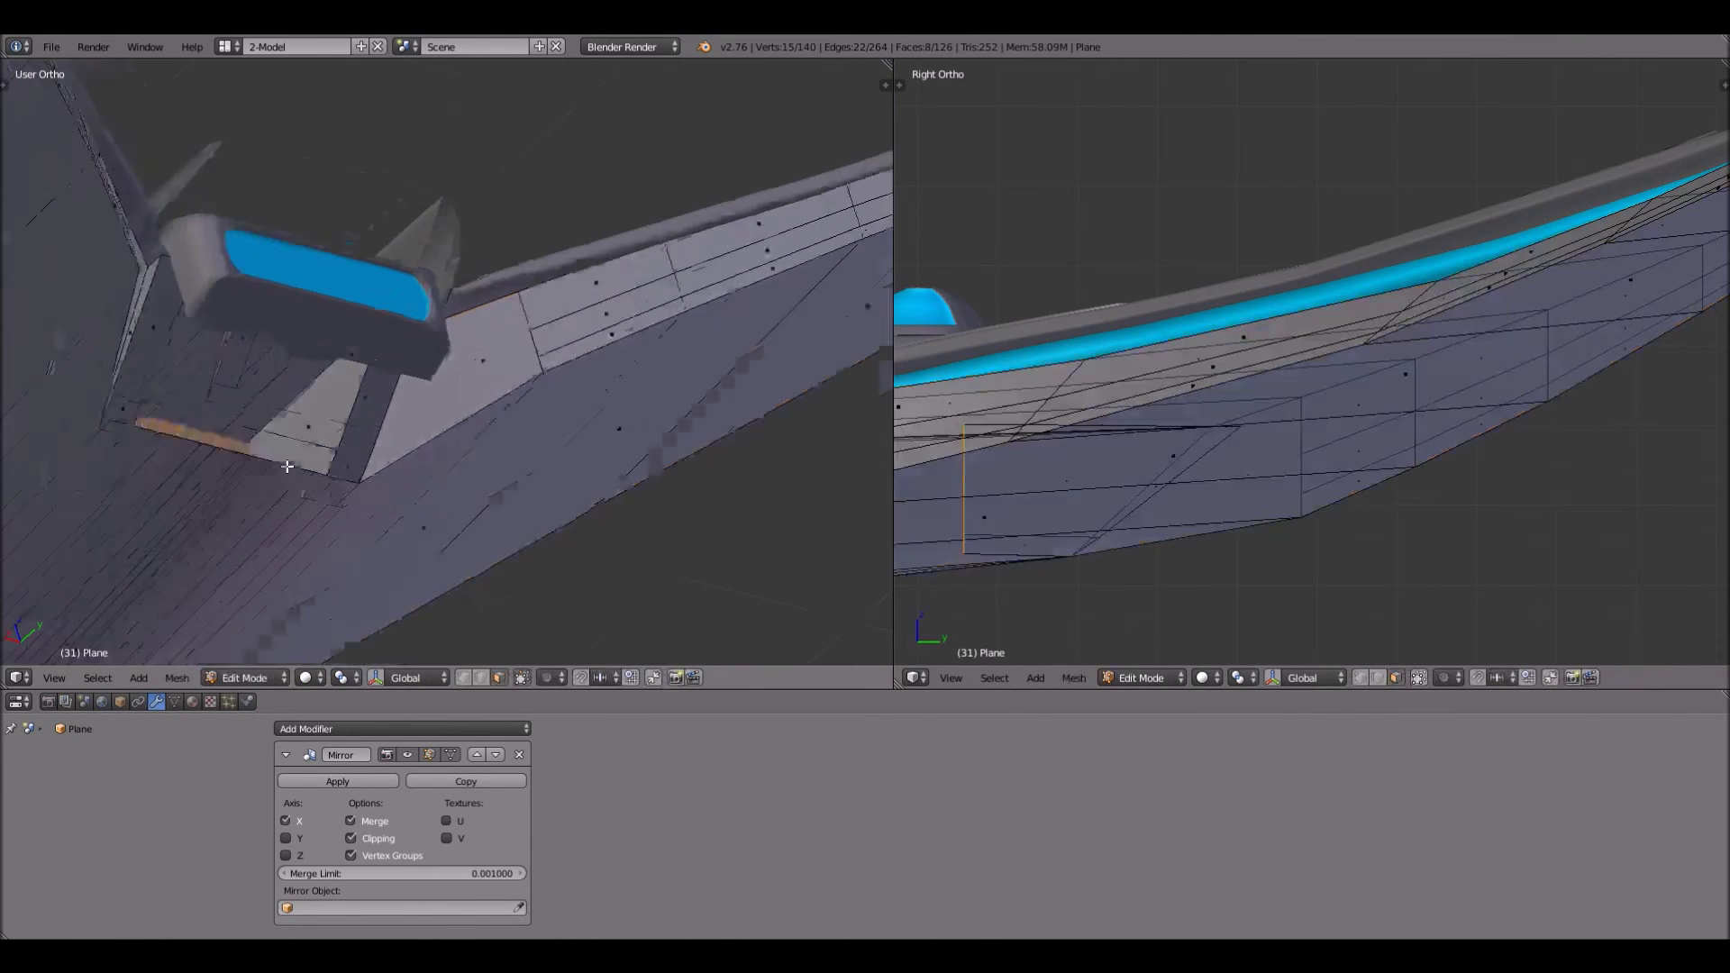
pyautogui.scroll(1, 261, 481)
pyautogui.rightClick(264, 482)
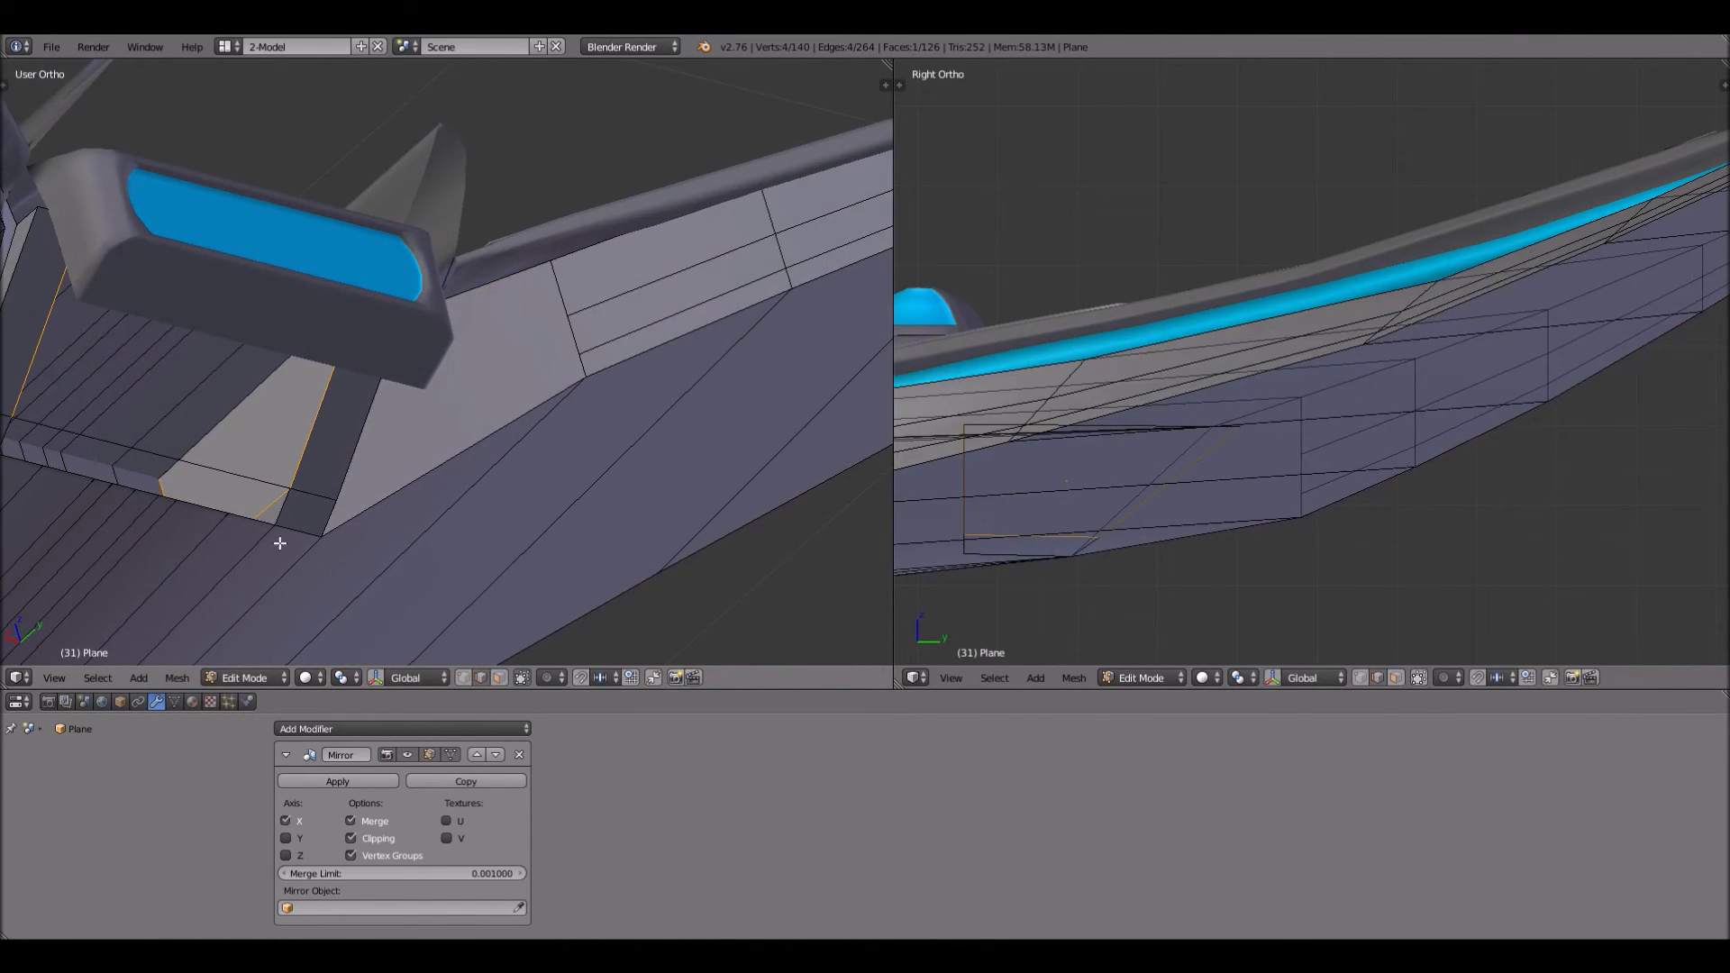
pyautogui.rightClick(89, 437)
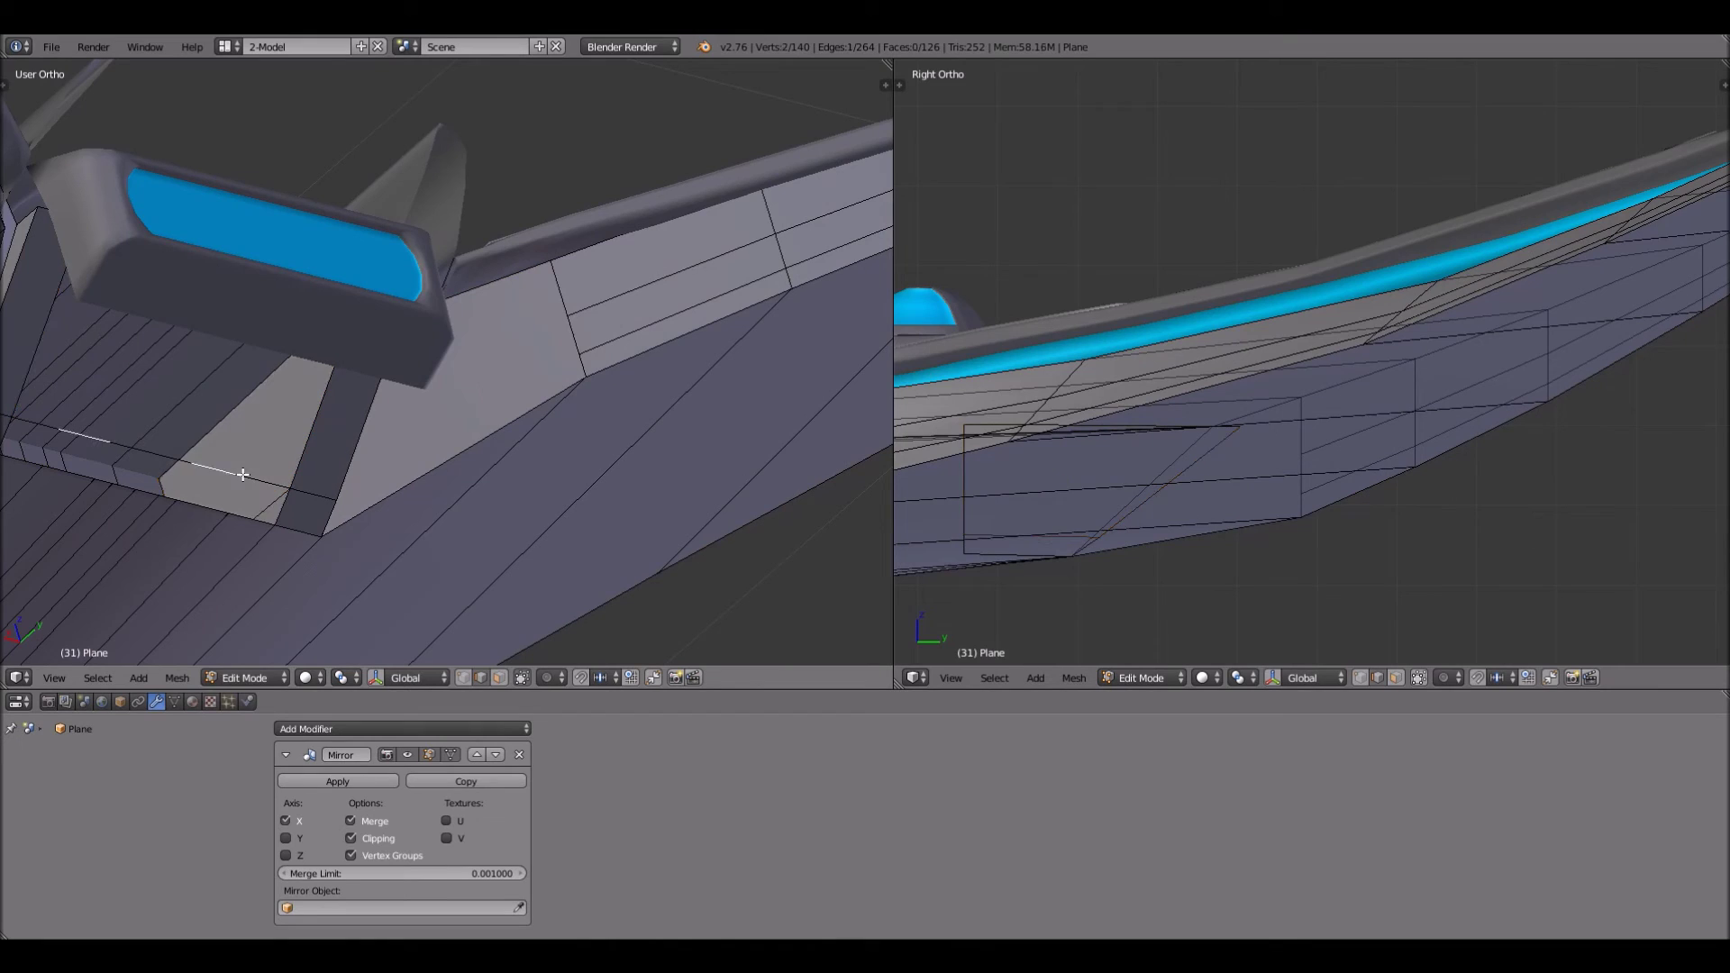
pyautogui.press('x')
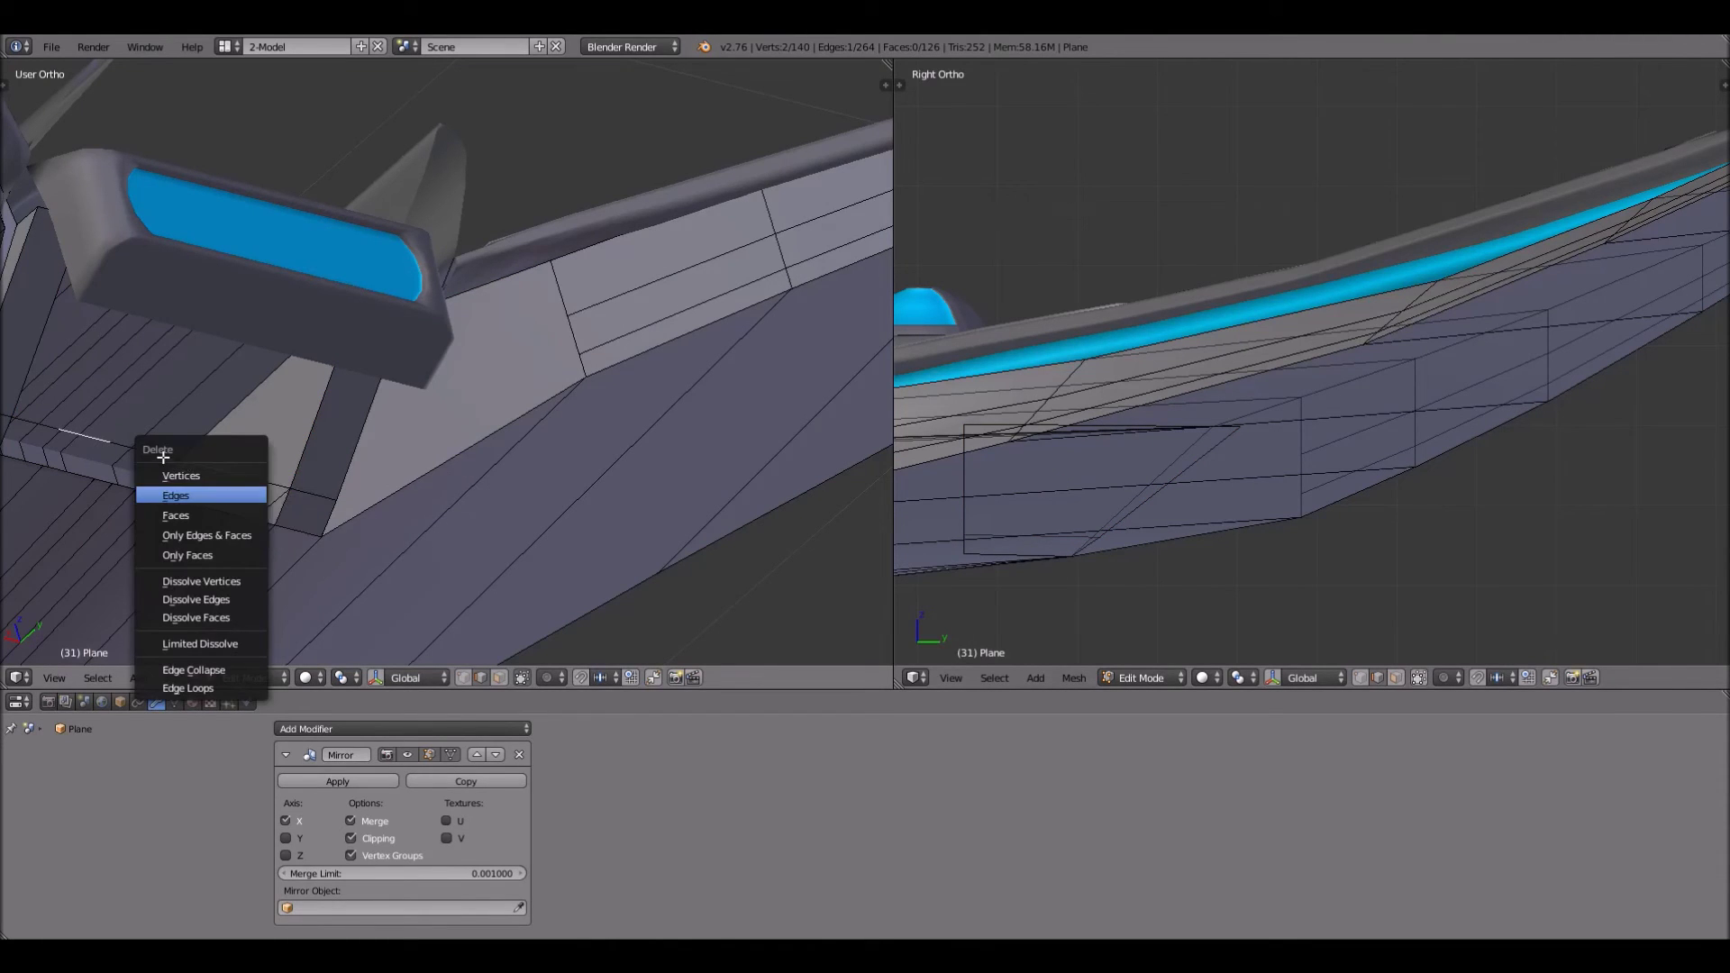
pyautogui.click(171, 494)
pyautogui.rightClick(165, 457)
pyautogui.press('x')
pyautogui.press('Return')
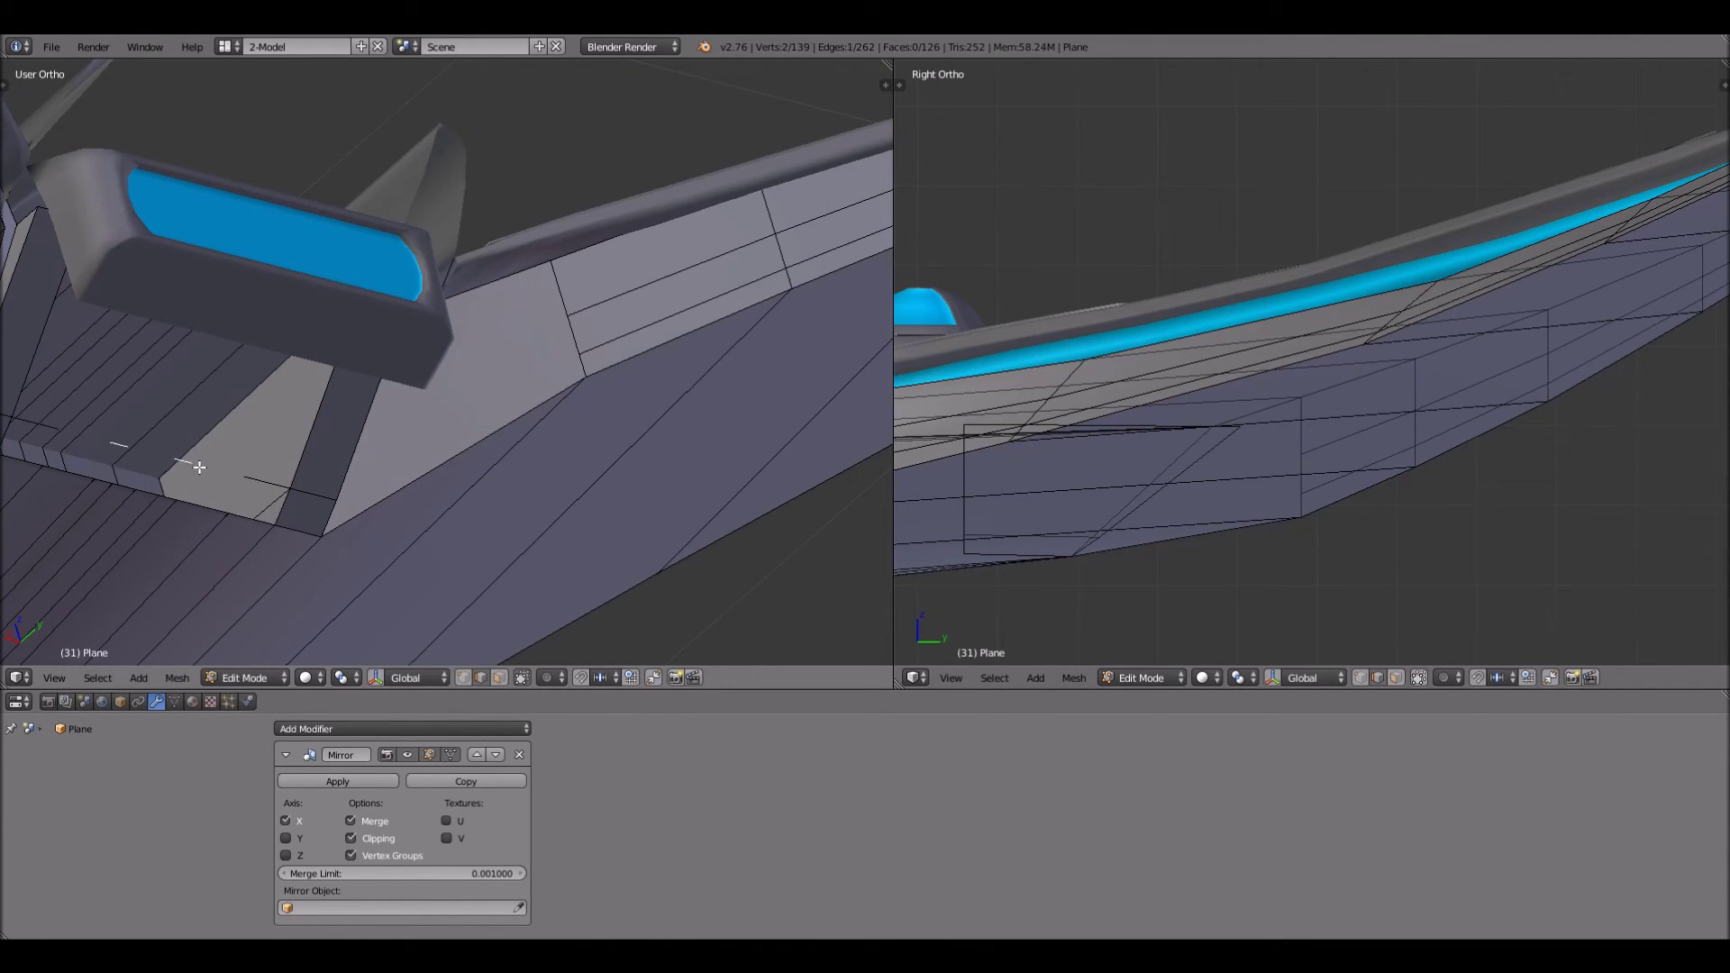
pyautogui.rightClick(197, 466)
pyautogui.press('x')
pyautogui.press('Return')
pyautogui.press('x')
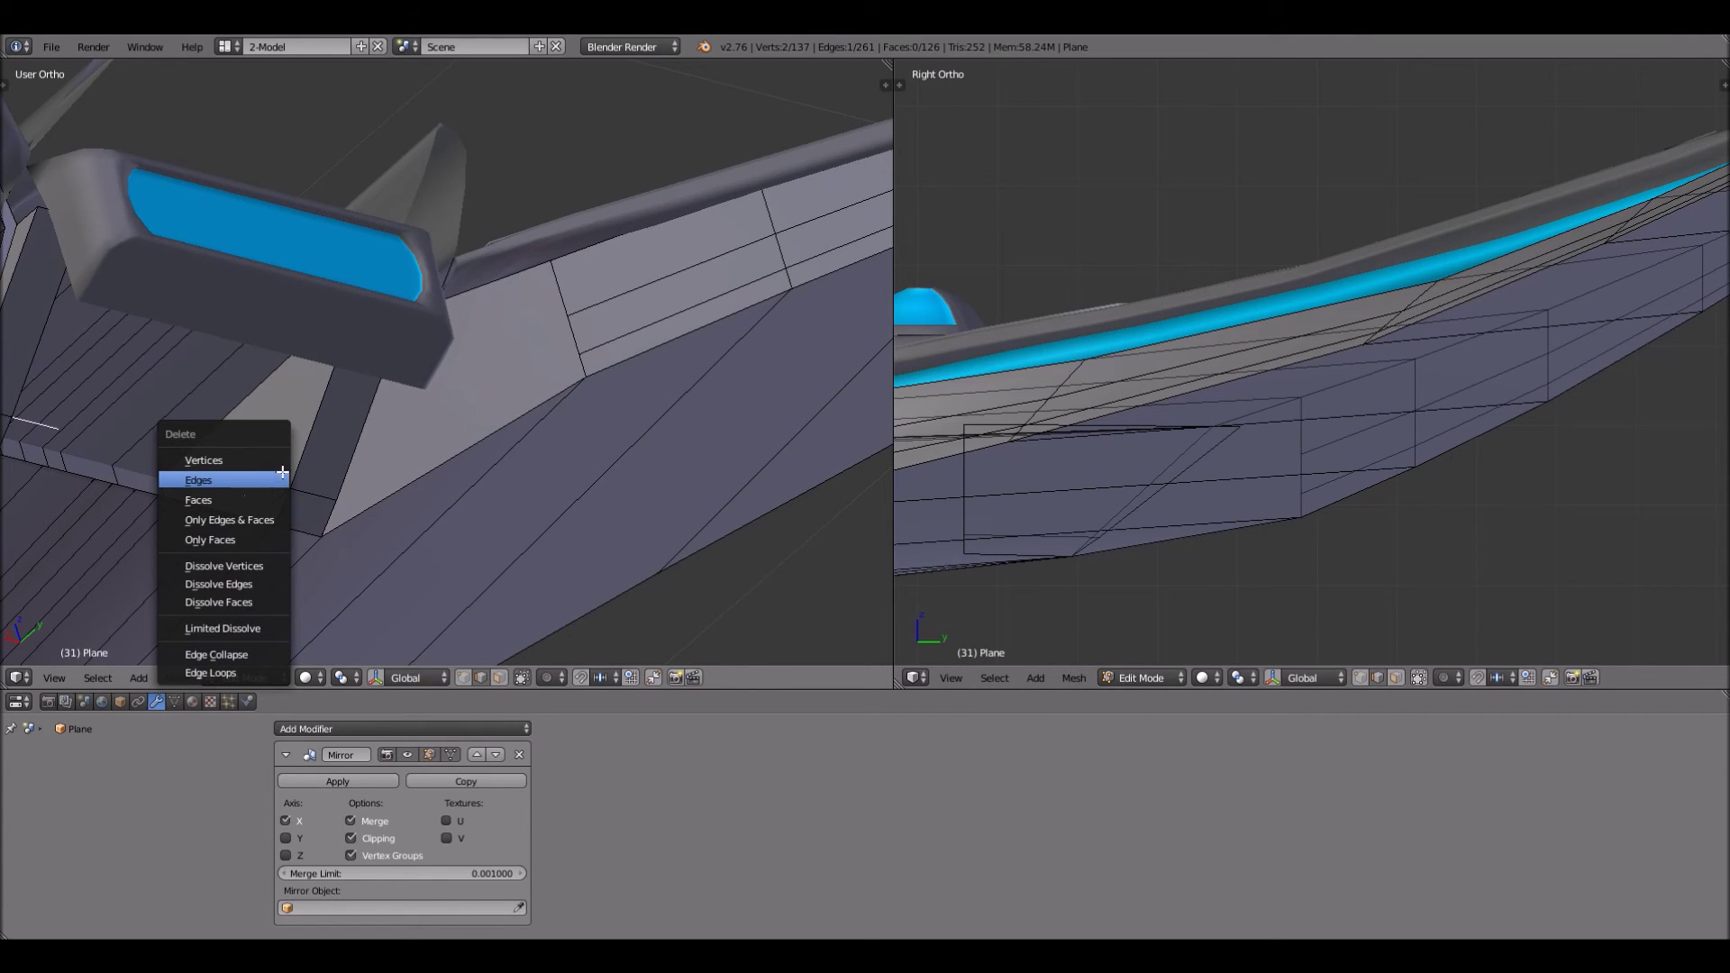
pyautogui.press('Return')
# Examine the recess and the gap between it and the slot housing from below, behind and both sides
pyautogui.moveTo(282, 472); pyautogui.dragTo(336, 456, button='middle')
pyautogui.scroll(-5, 340, 380)
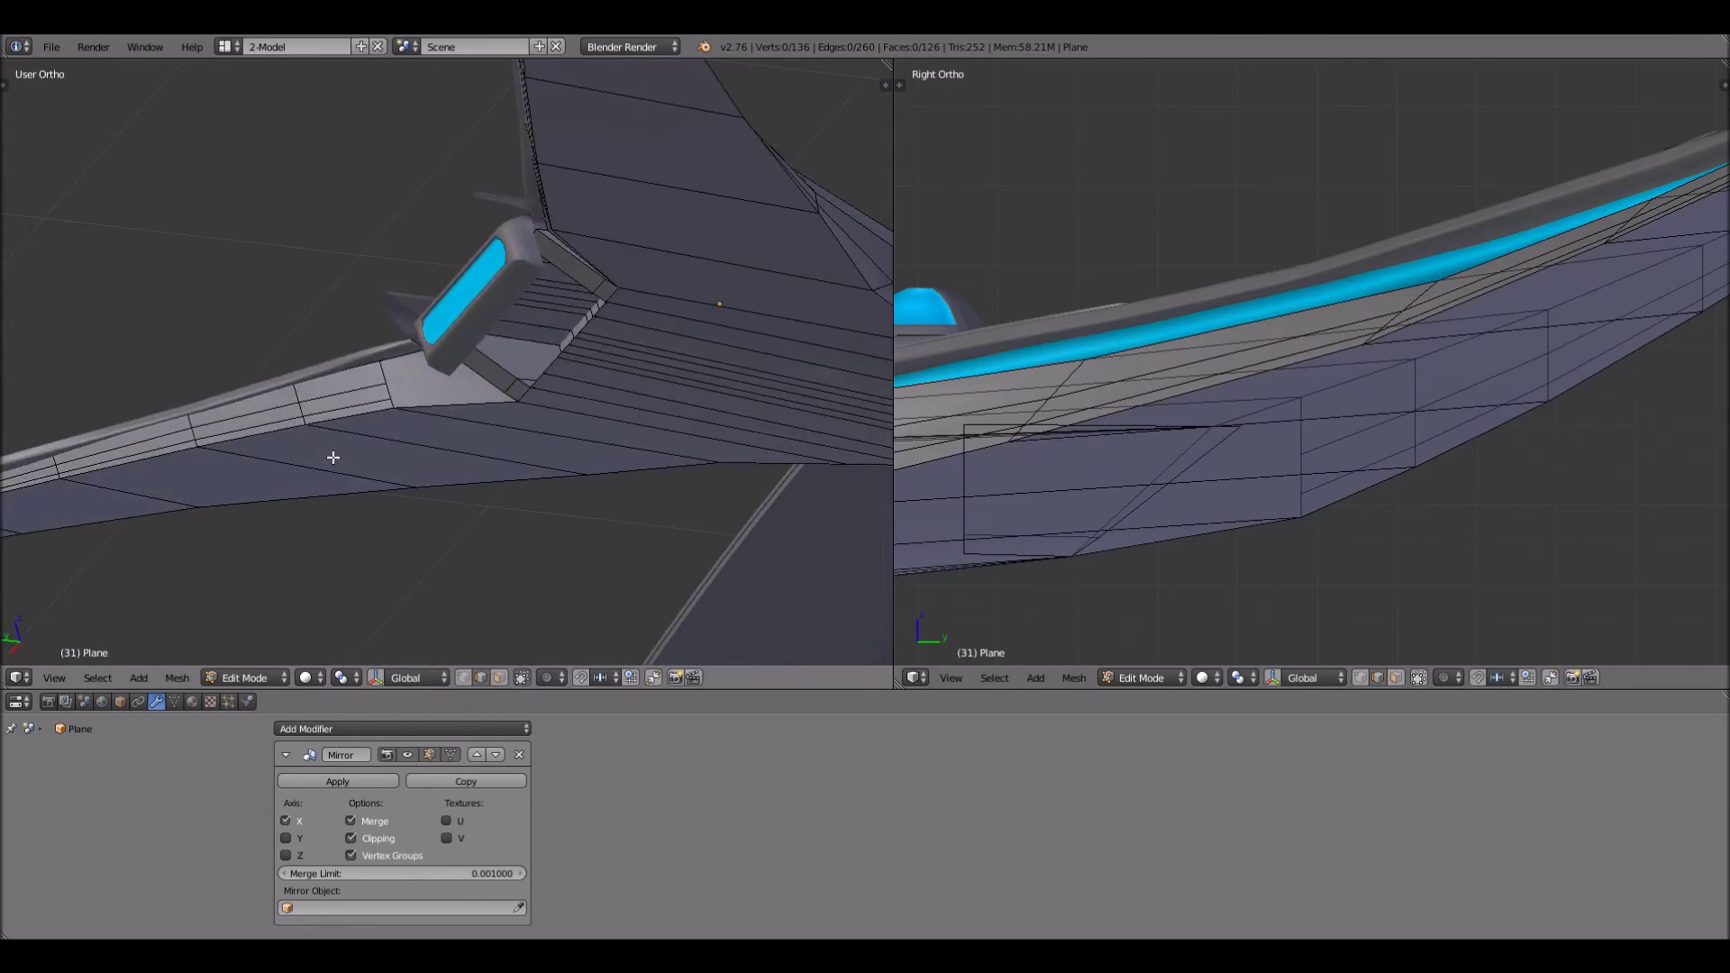
pyautogui.moveTo(476, 360); pyautogui.dragTo(465, 422, button='middle')
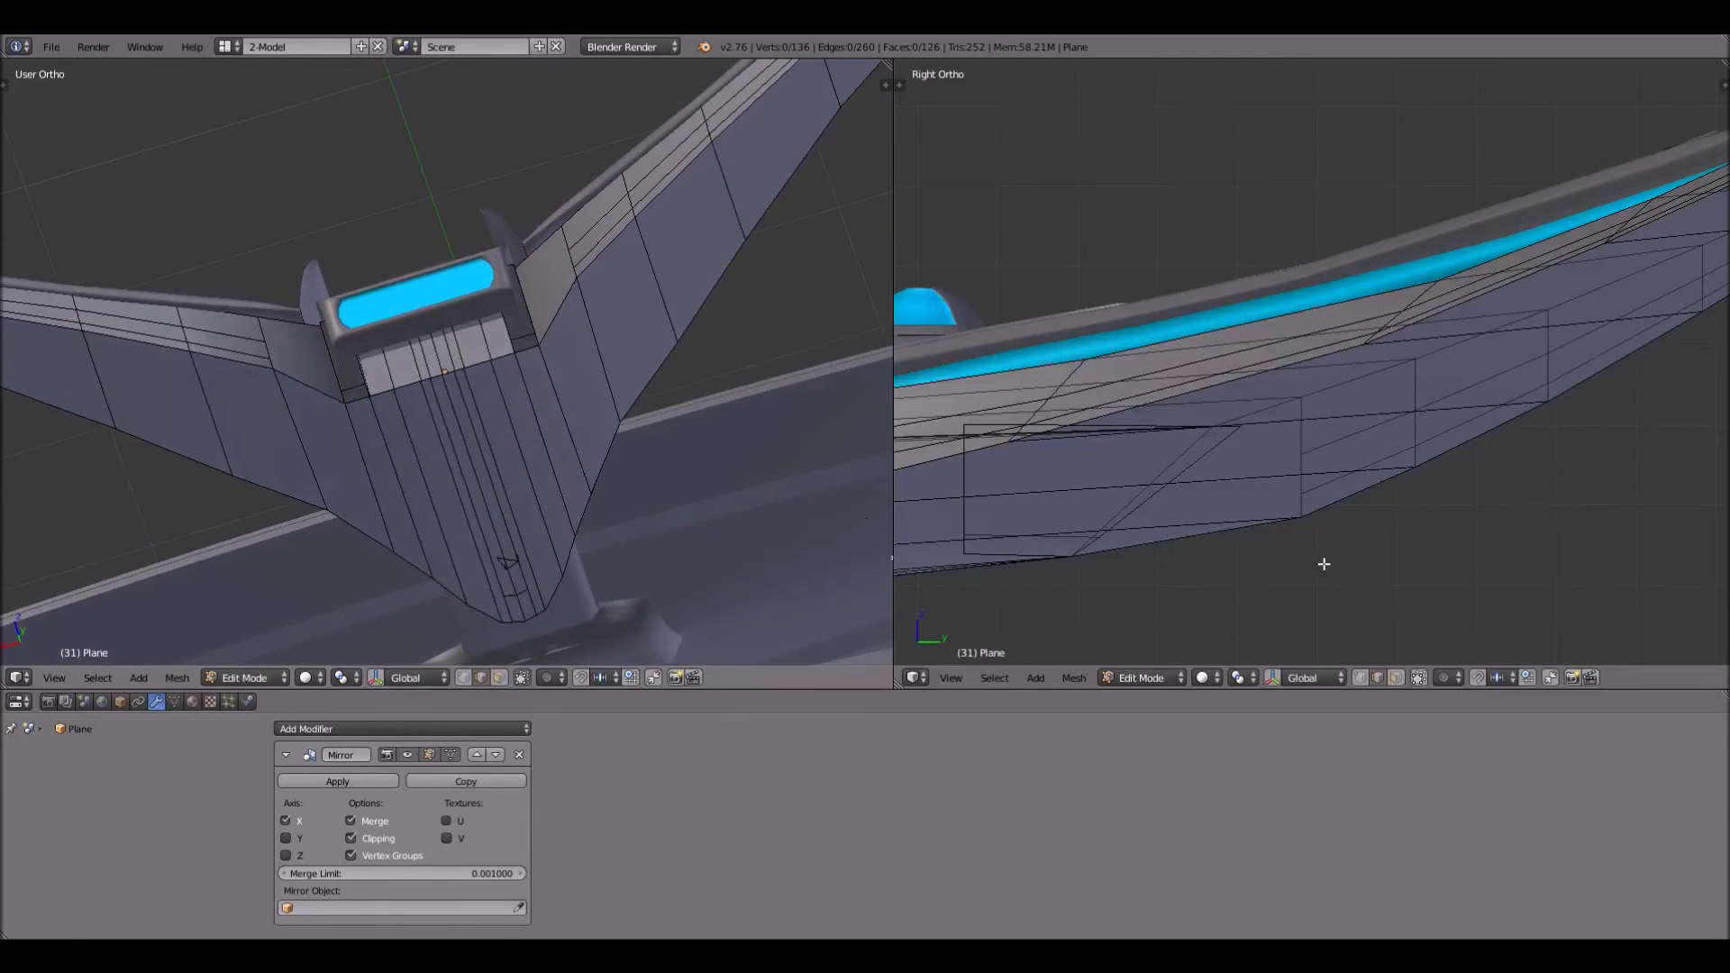
pyautogui.moveTo(436, 495); pyautogui.dragTo(533, 454, button='middle')
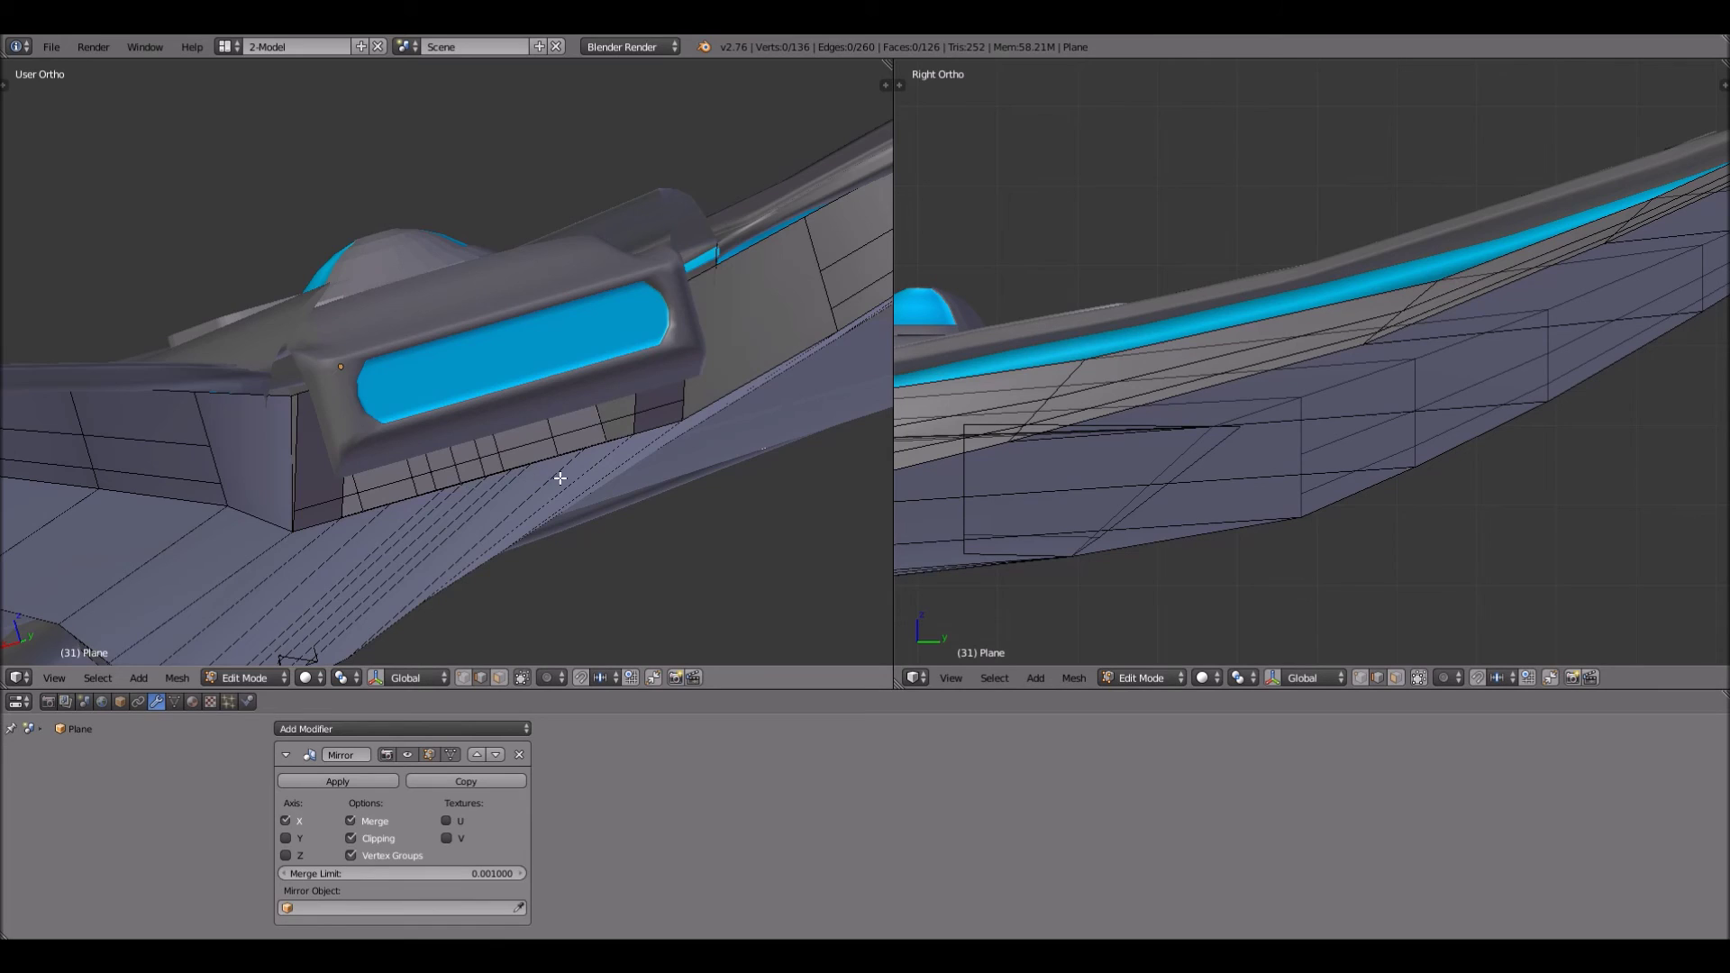
pyautogui.moveTo(564, 479); pyautogui.dragTo(493, 480, button='middle')
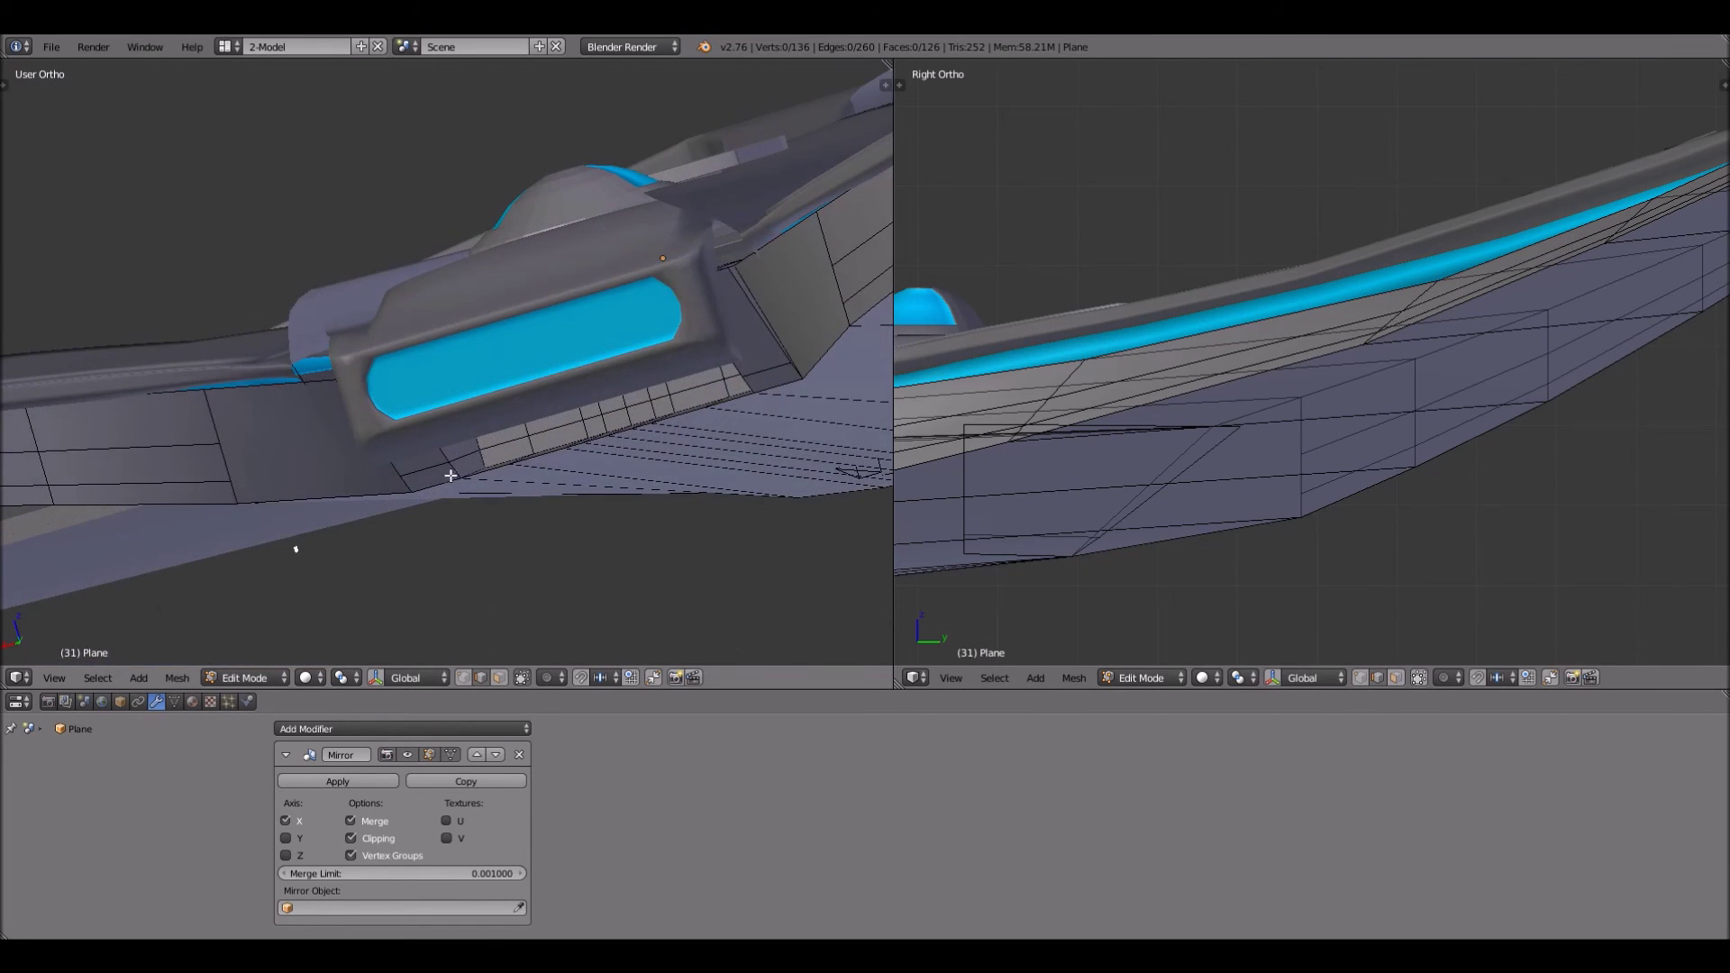
pyautogui.scroll(2, 692, 488)
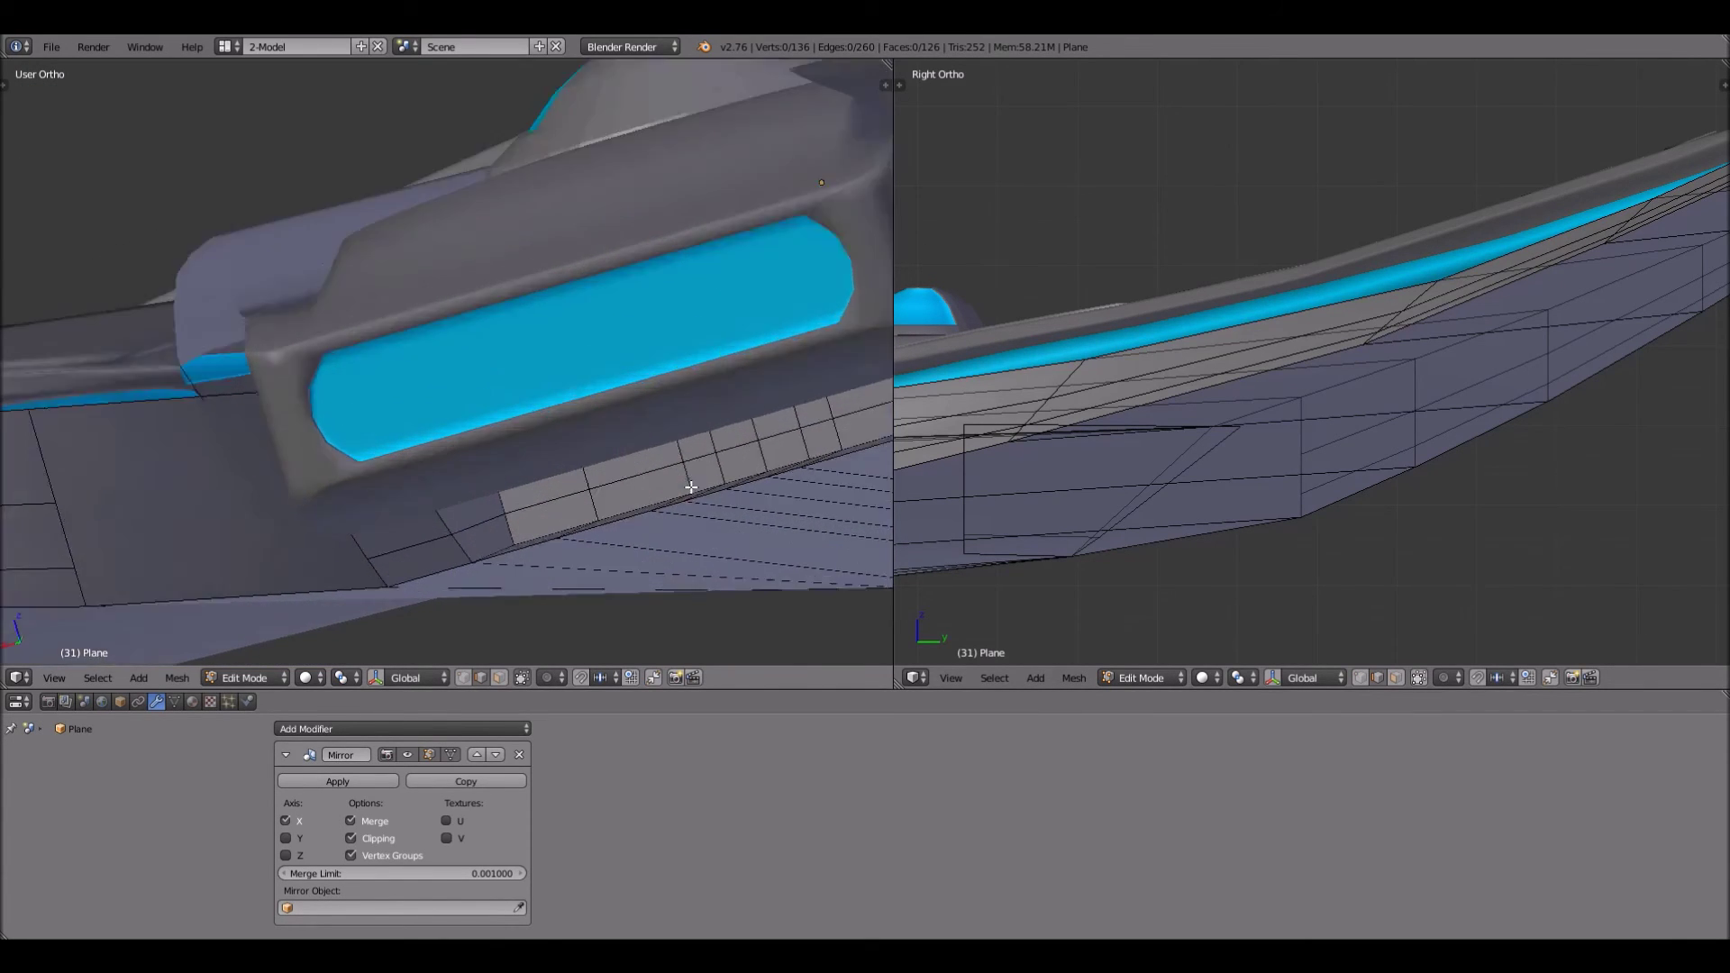
pyautogui.scroll(-4, 690, 487)
pyautogui.moveTo(620, 473); pyautogui.dragTo(513, 429, button='middle')
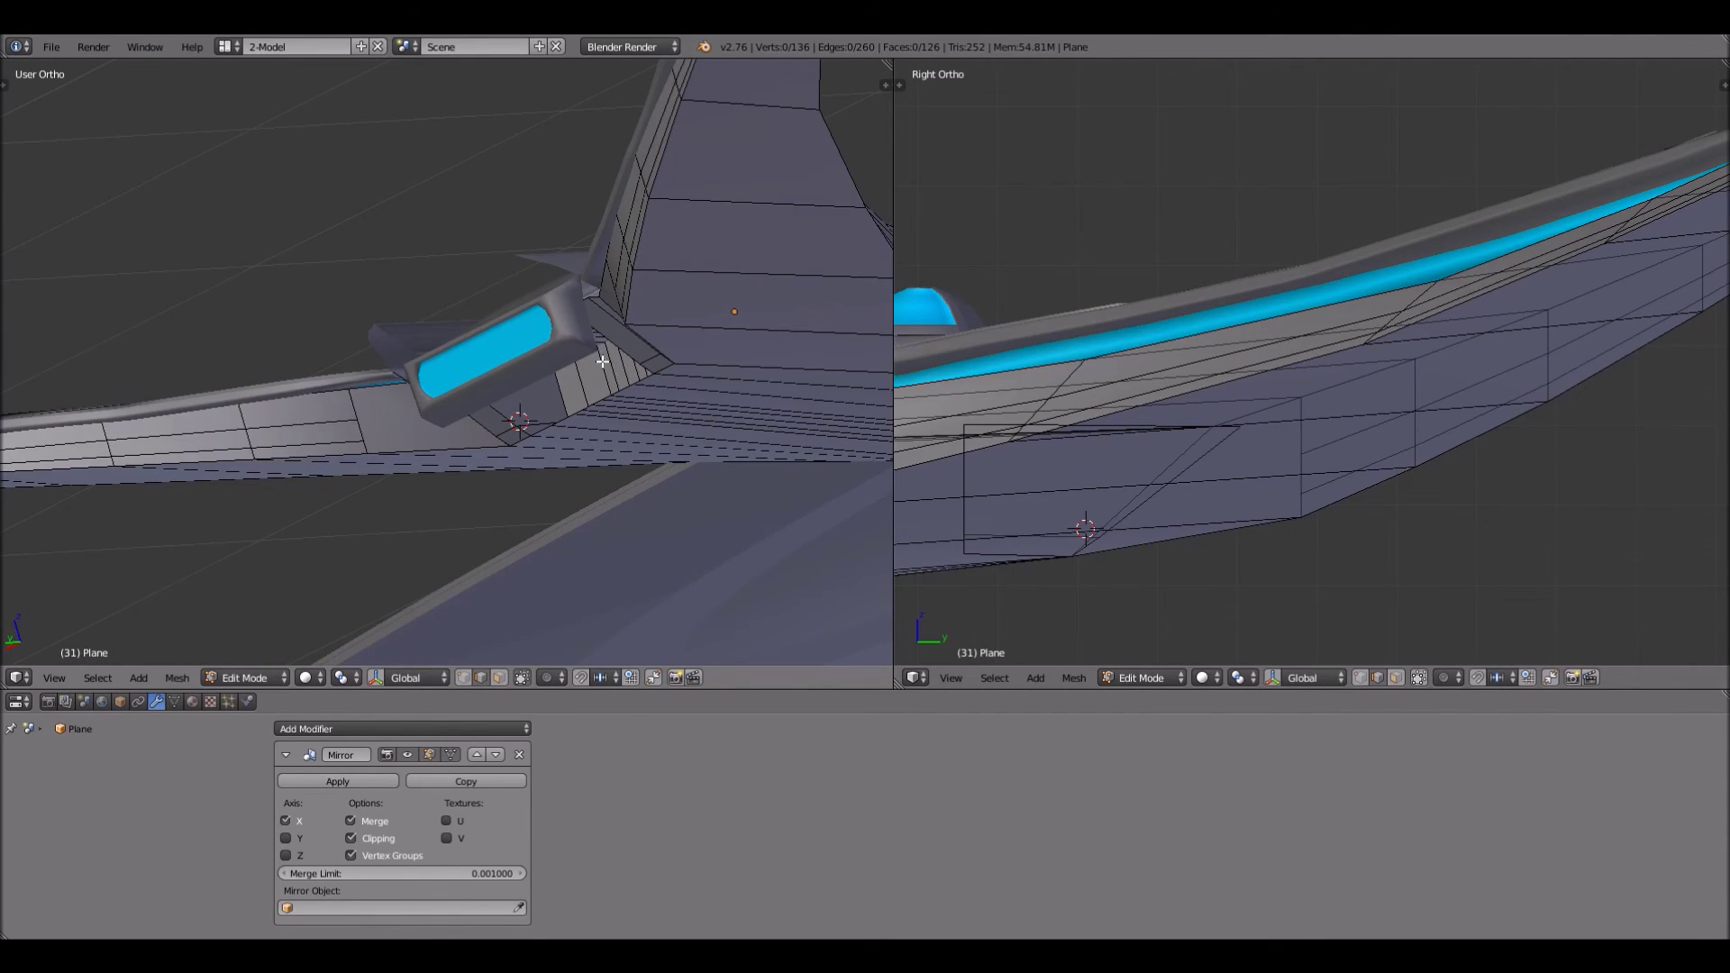
pyautogui.moveTo(601, 328); pyautogui.dragTo(636, 321, button='middle')
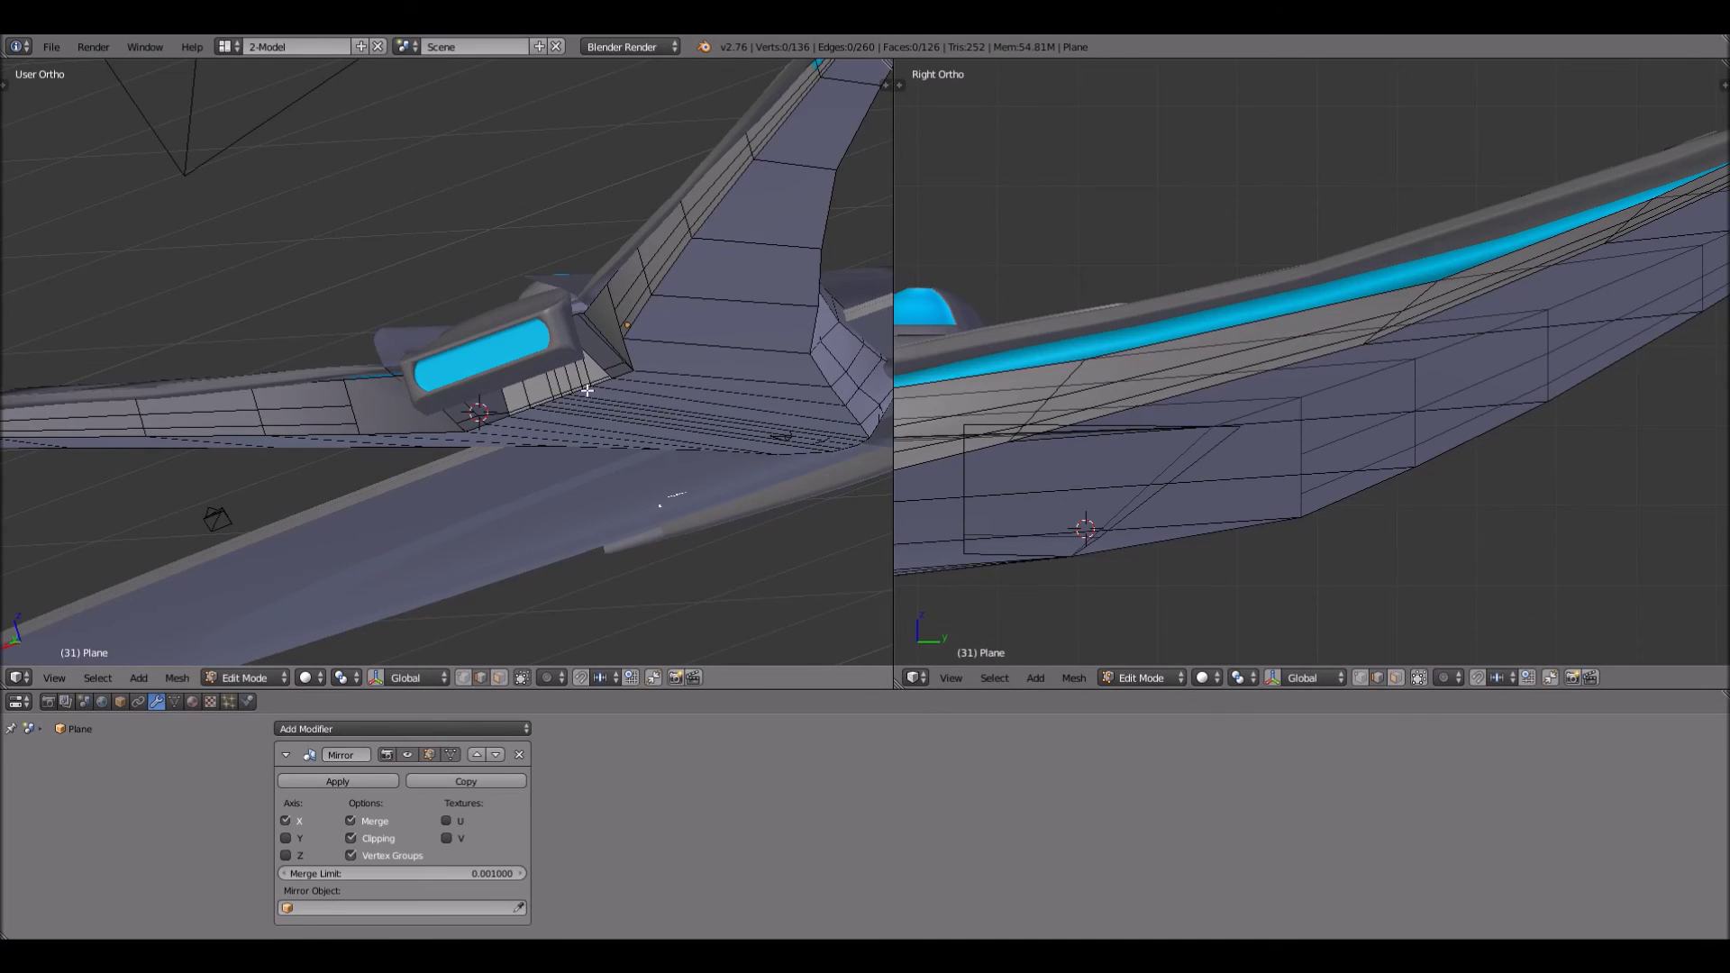
pyautogui.scroll(3, 584, 382)
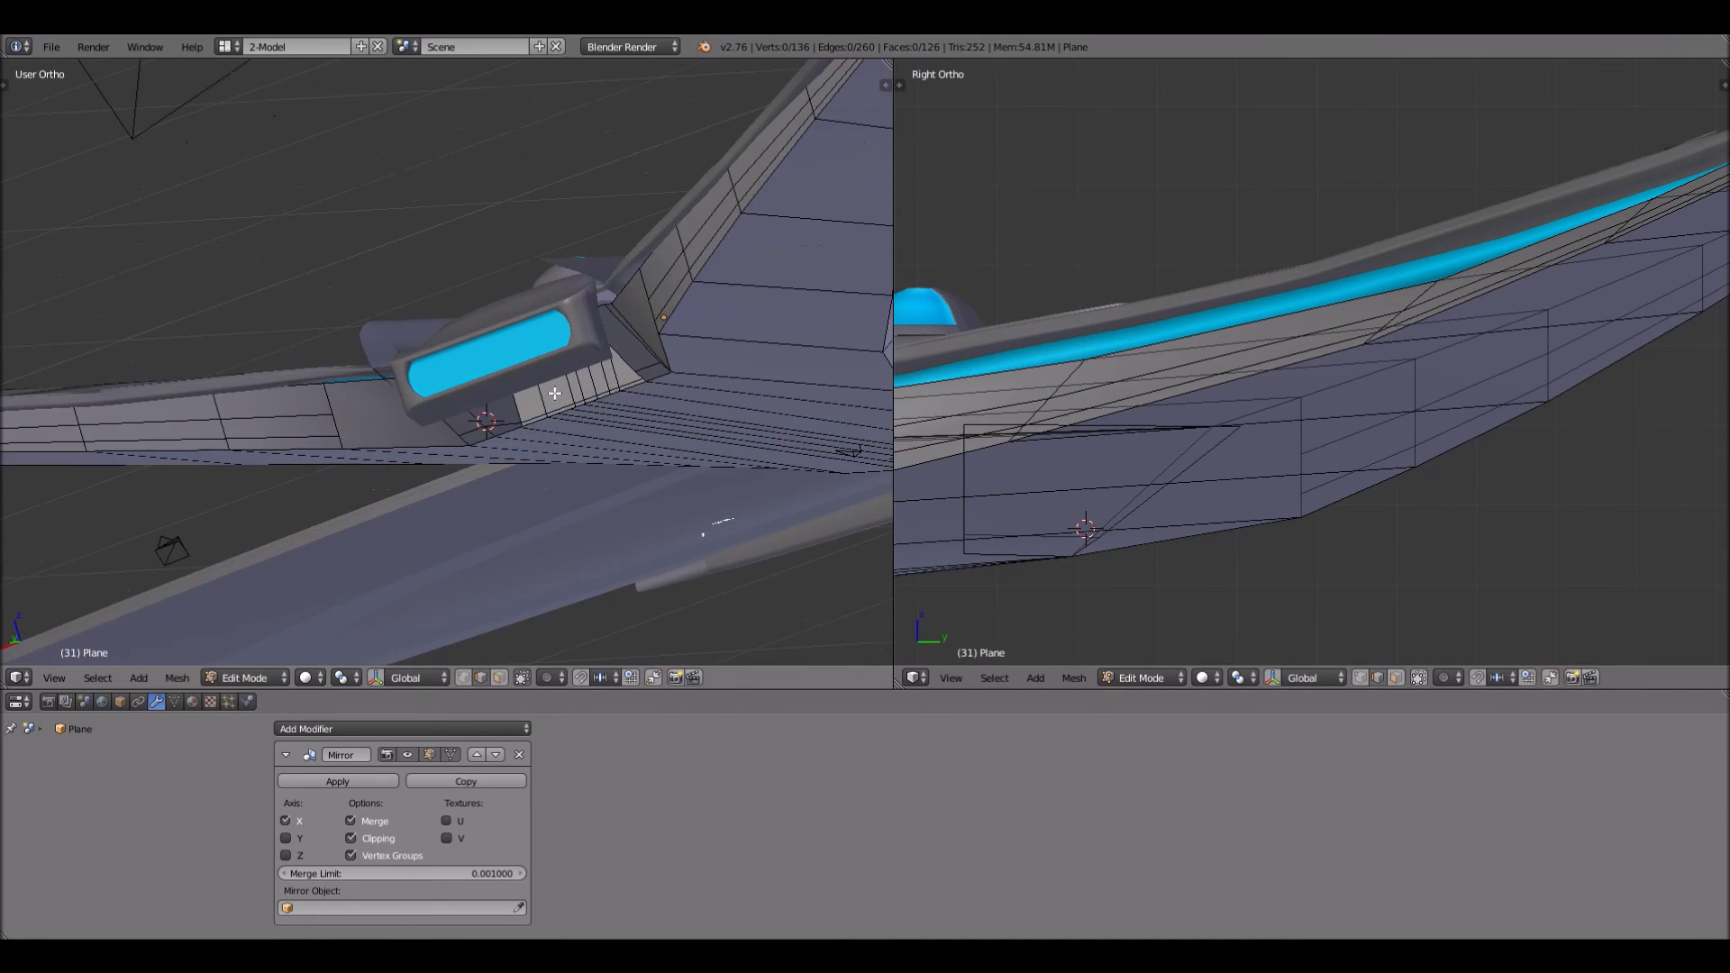
# Leave Edit Mode on the Plane and open Hull1, the slot housing above the recess, in Edit Mode
pyautogui.rightClick(546, 413)
pyautogui.scroll(1, 496, 579)
pyautogui.click(283, 680)
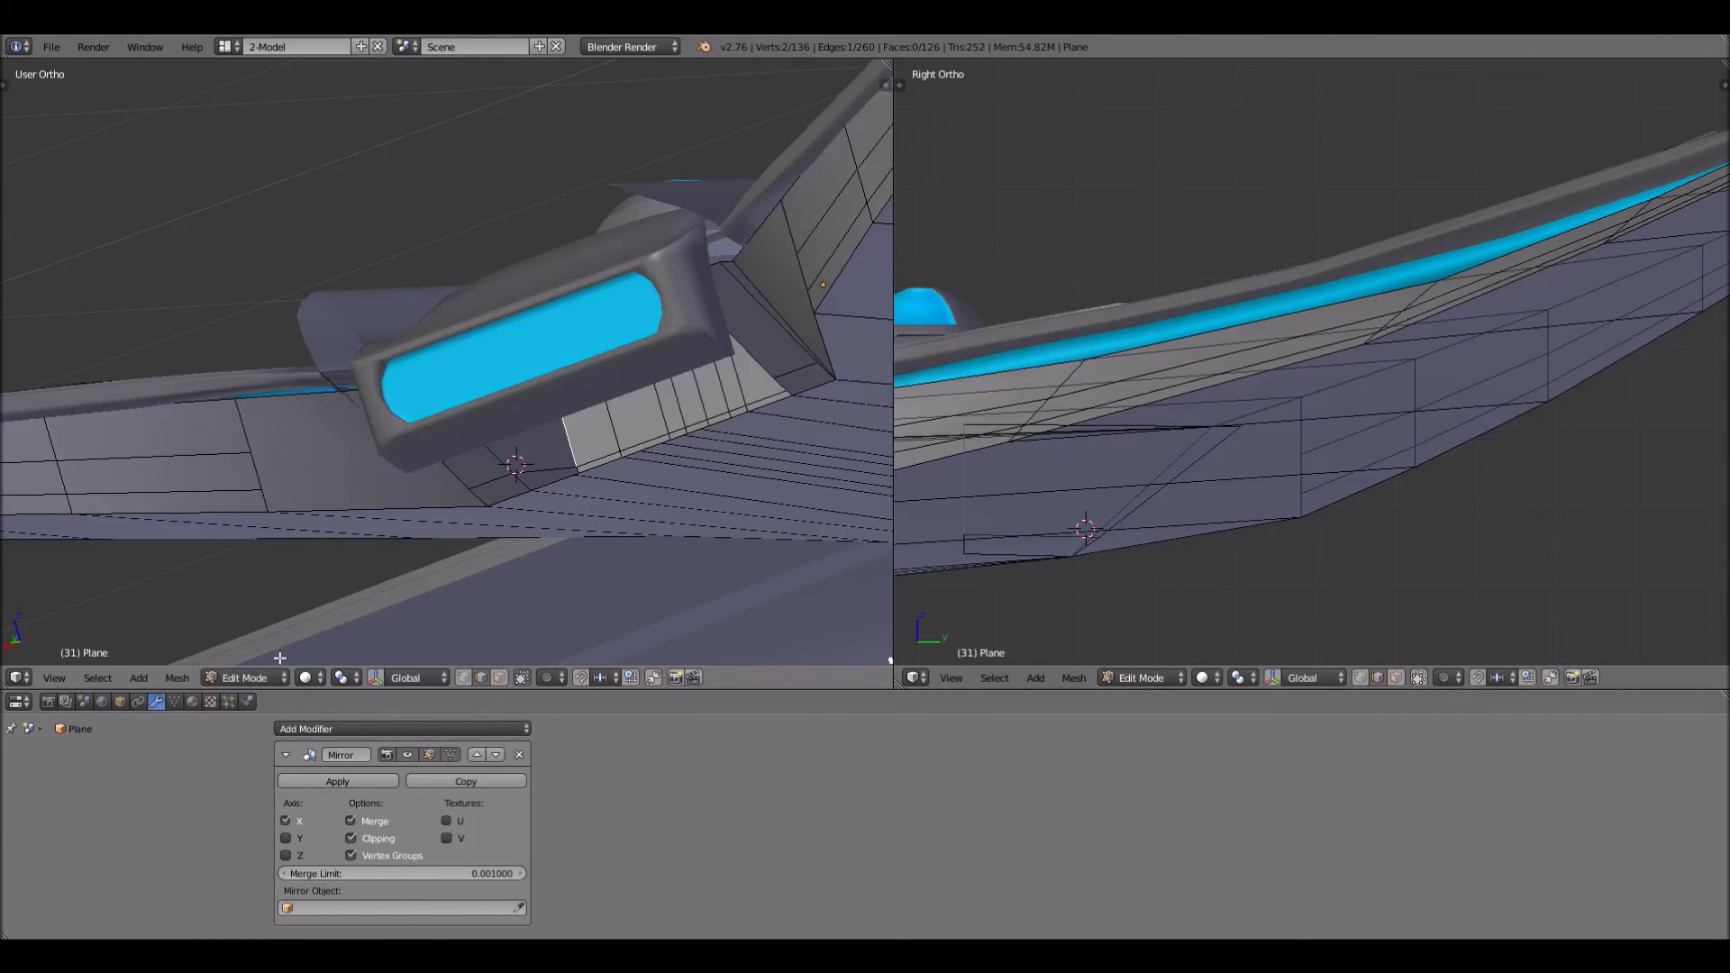
pyautogui.click(274, 677)
pyautogui.click(273, 657)
pyautogui.rightClick(544, 419)
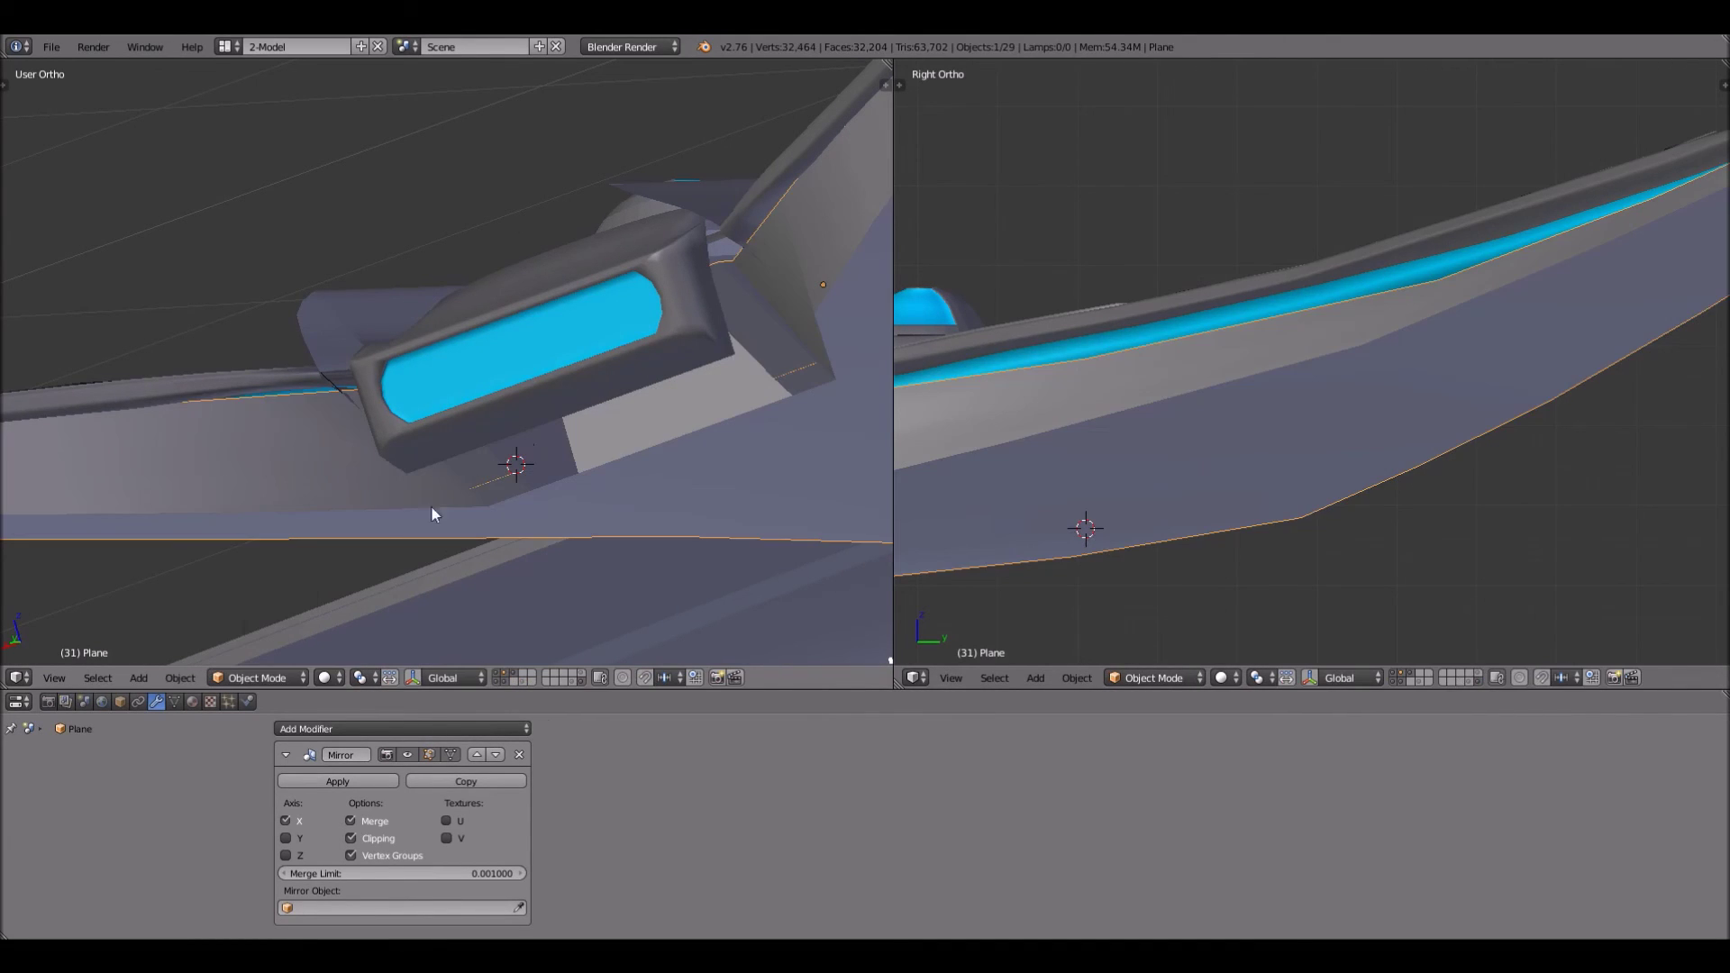
pyautogui.click(280, 677)
pyautogui.click(261, 637)
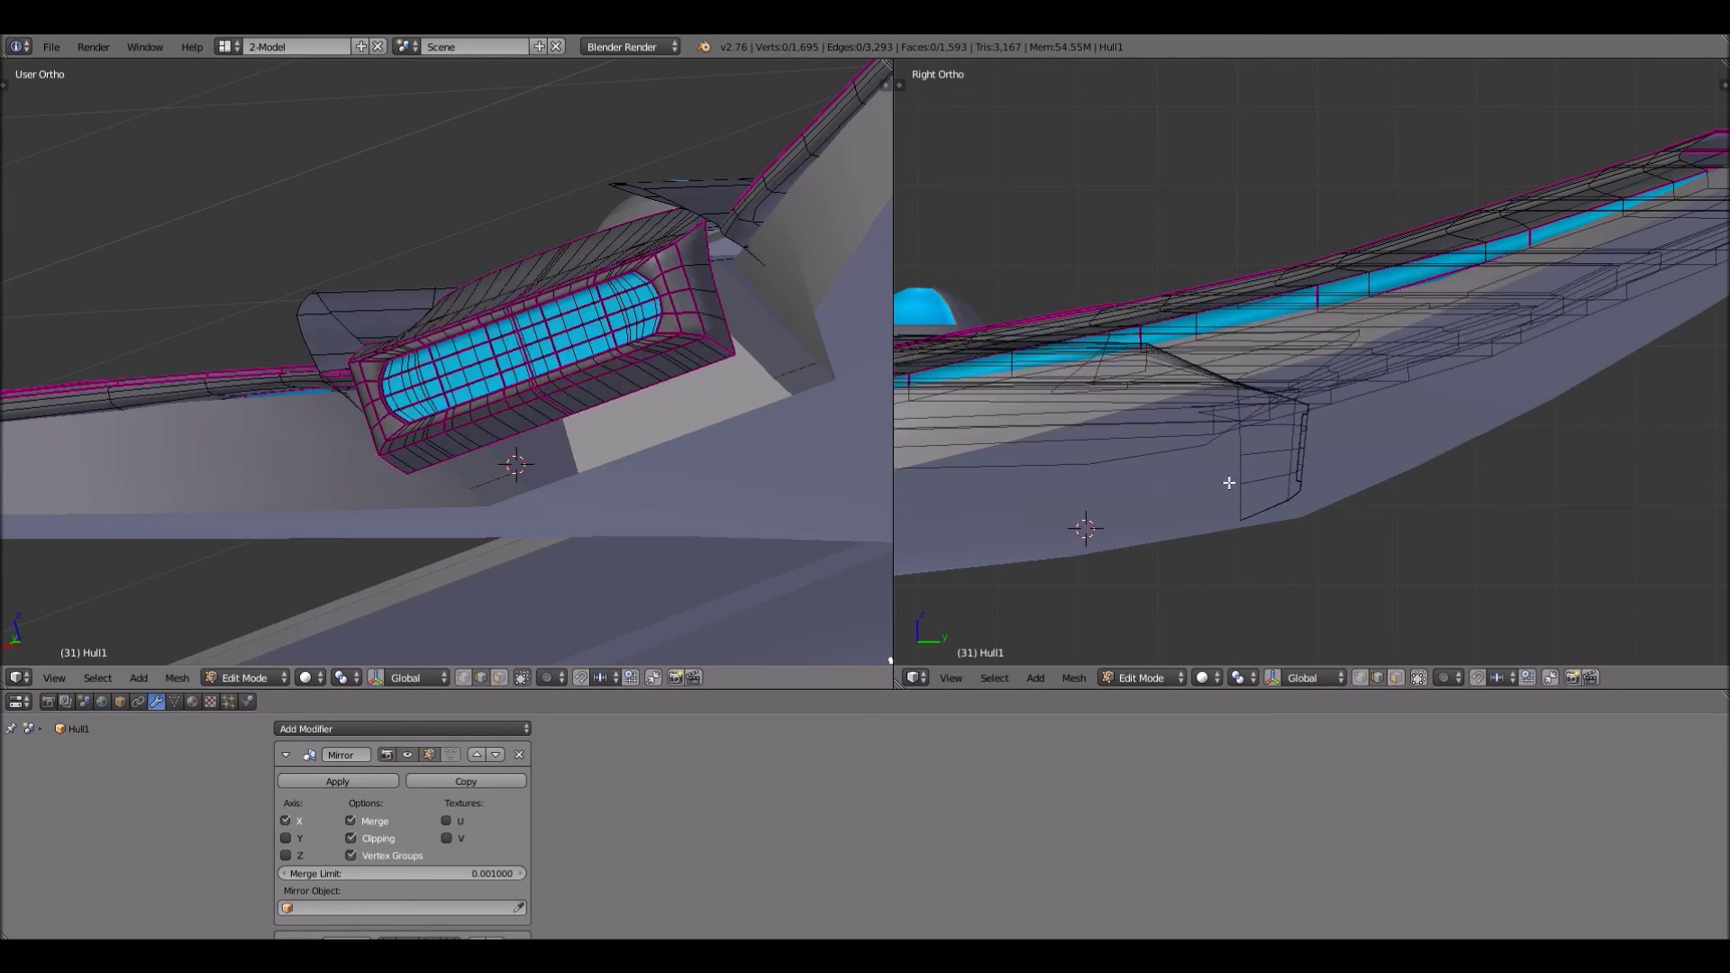
# Extrude the lower rear edge of Hull1's slot housing along the Y axis in the negative direction, into the recess
pyautogui.press('b')
pyautogui.moveTo(1224, 502); pyautogui.dragTo(1252, 545)
pyautogui.click(1360, 677)
pyautogui.press('b')
pyautogui.press('e')
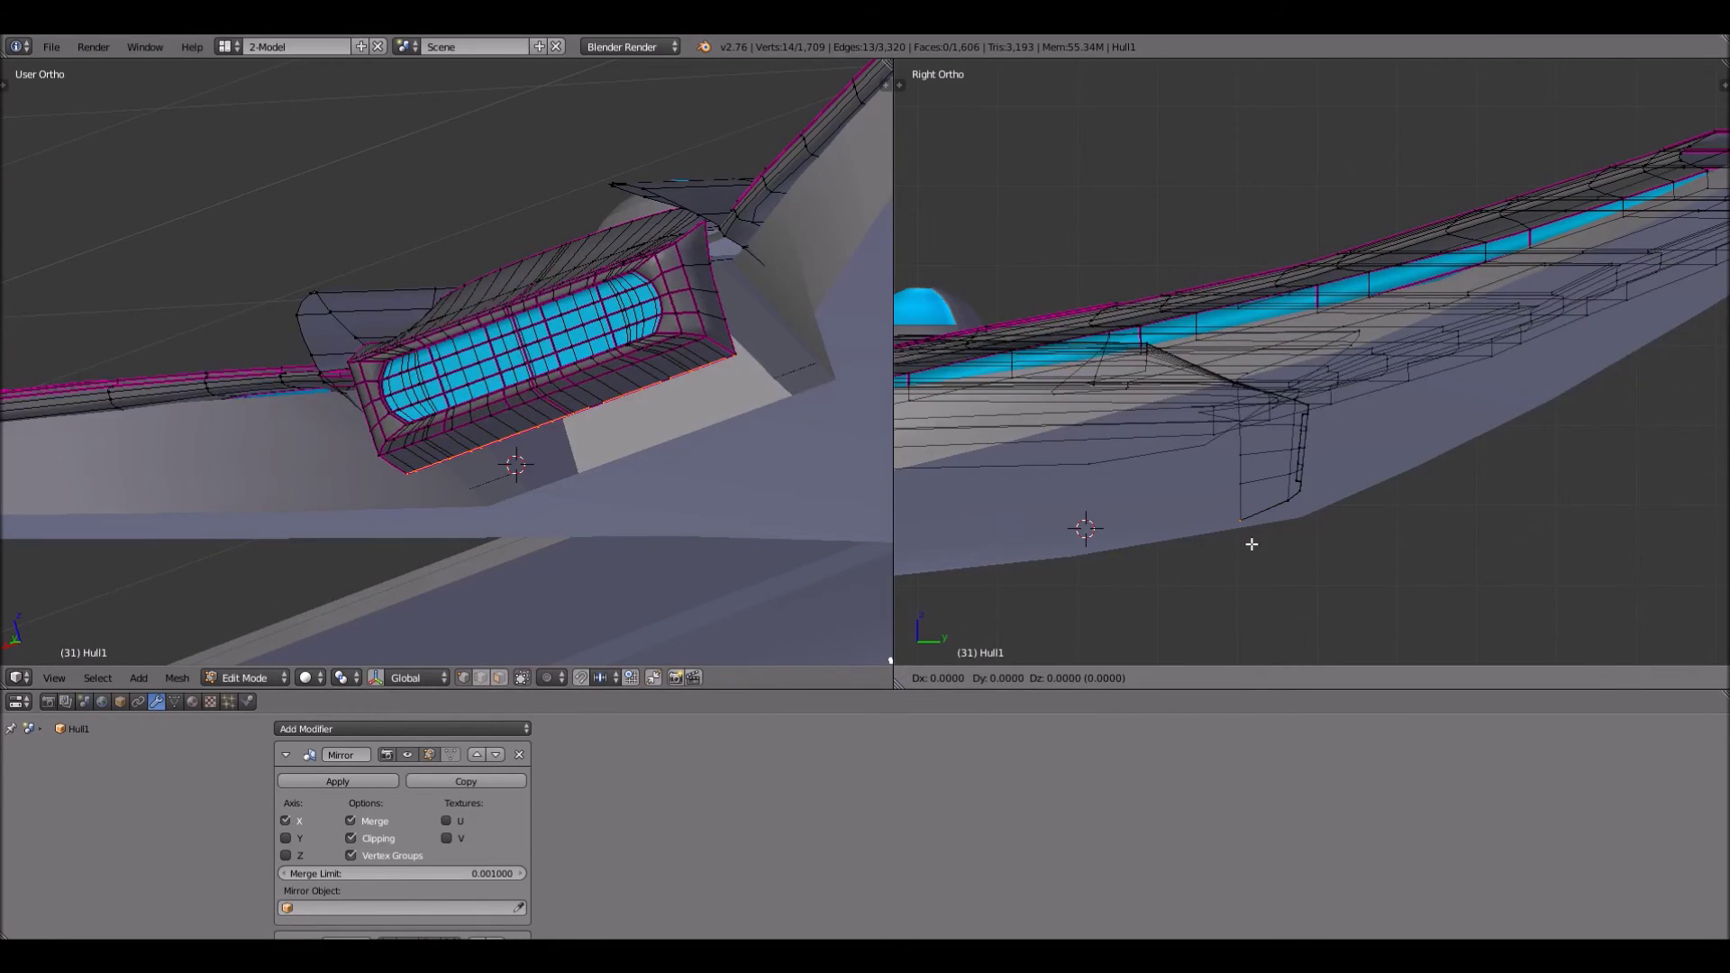
pyautogui.press('y')
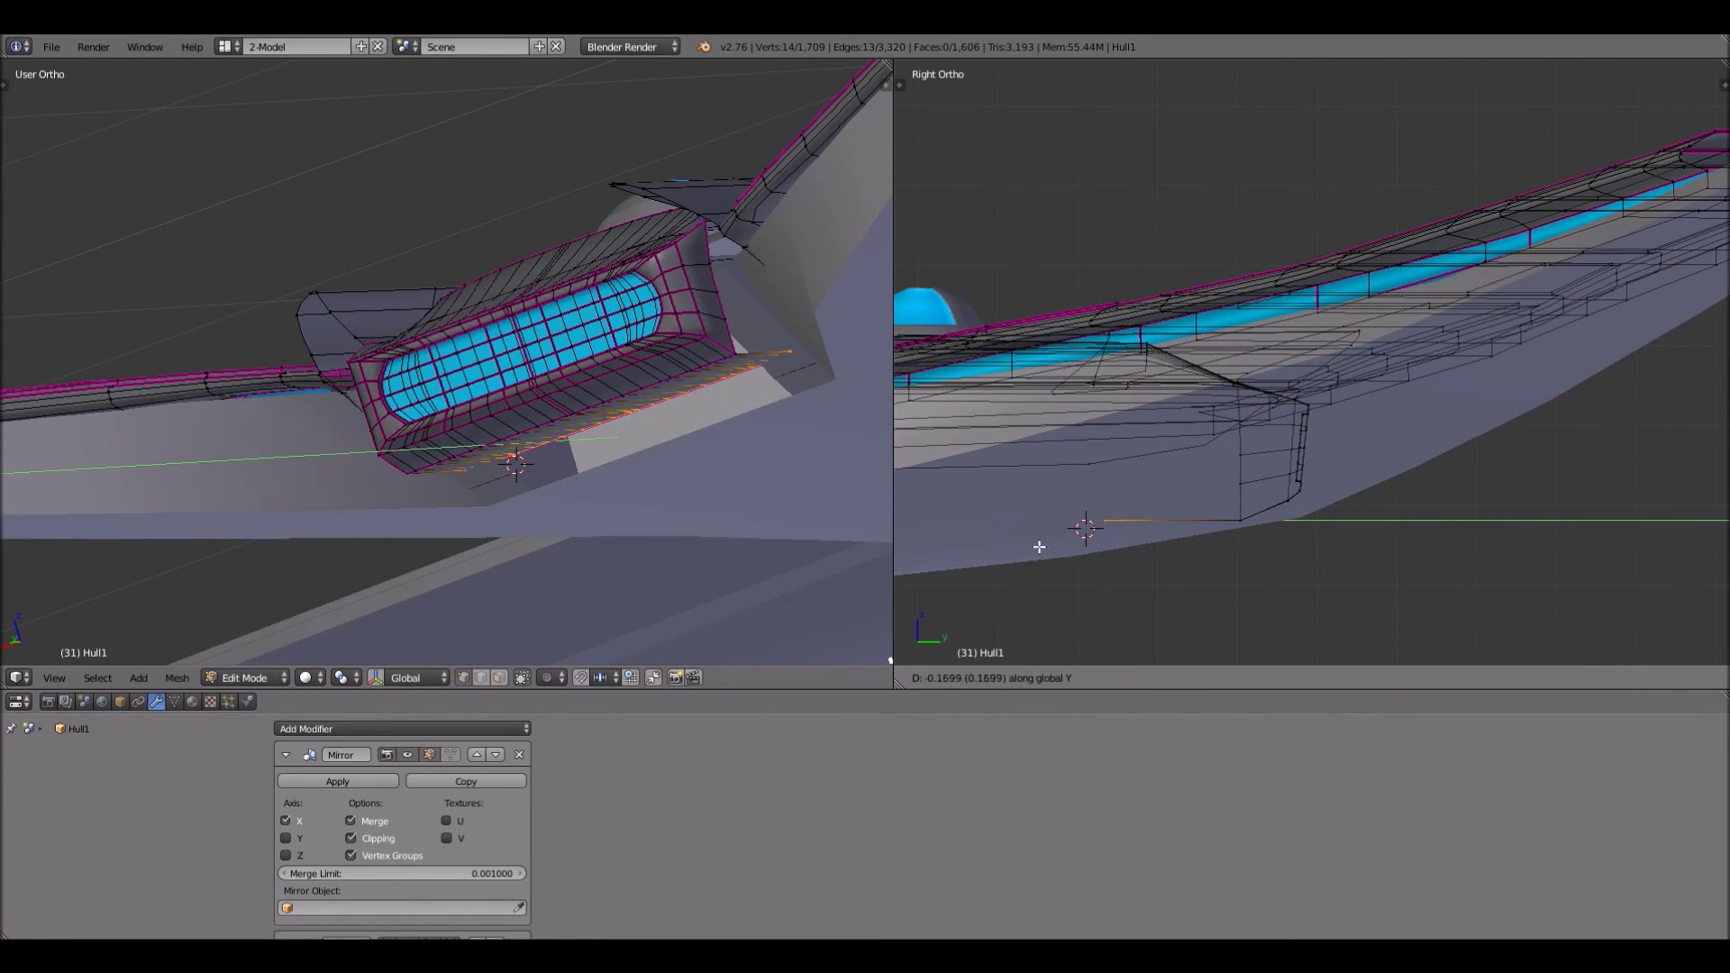
pyautogui.click(937, 546)
# Return to Object Mode, inspect the extended housing from below, and select the Plane underside
pyautogui.moveTo(483, 436); pyautogui.dragTo(566, 348, button='middle')
pyautogui.click(279, 676)
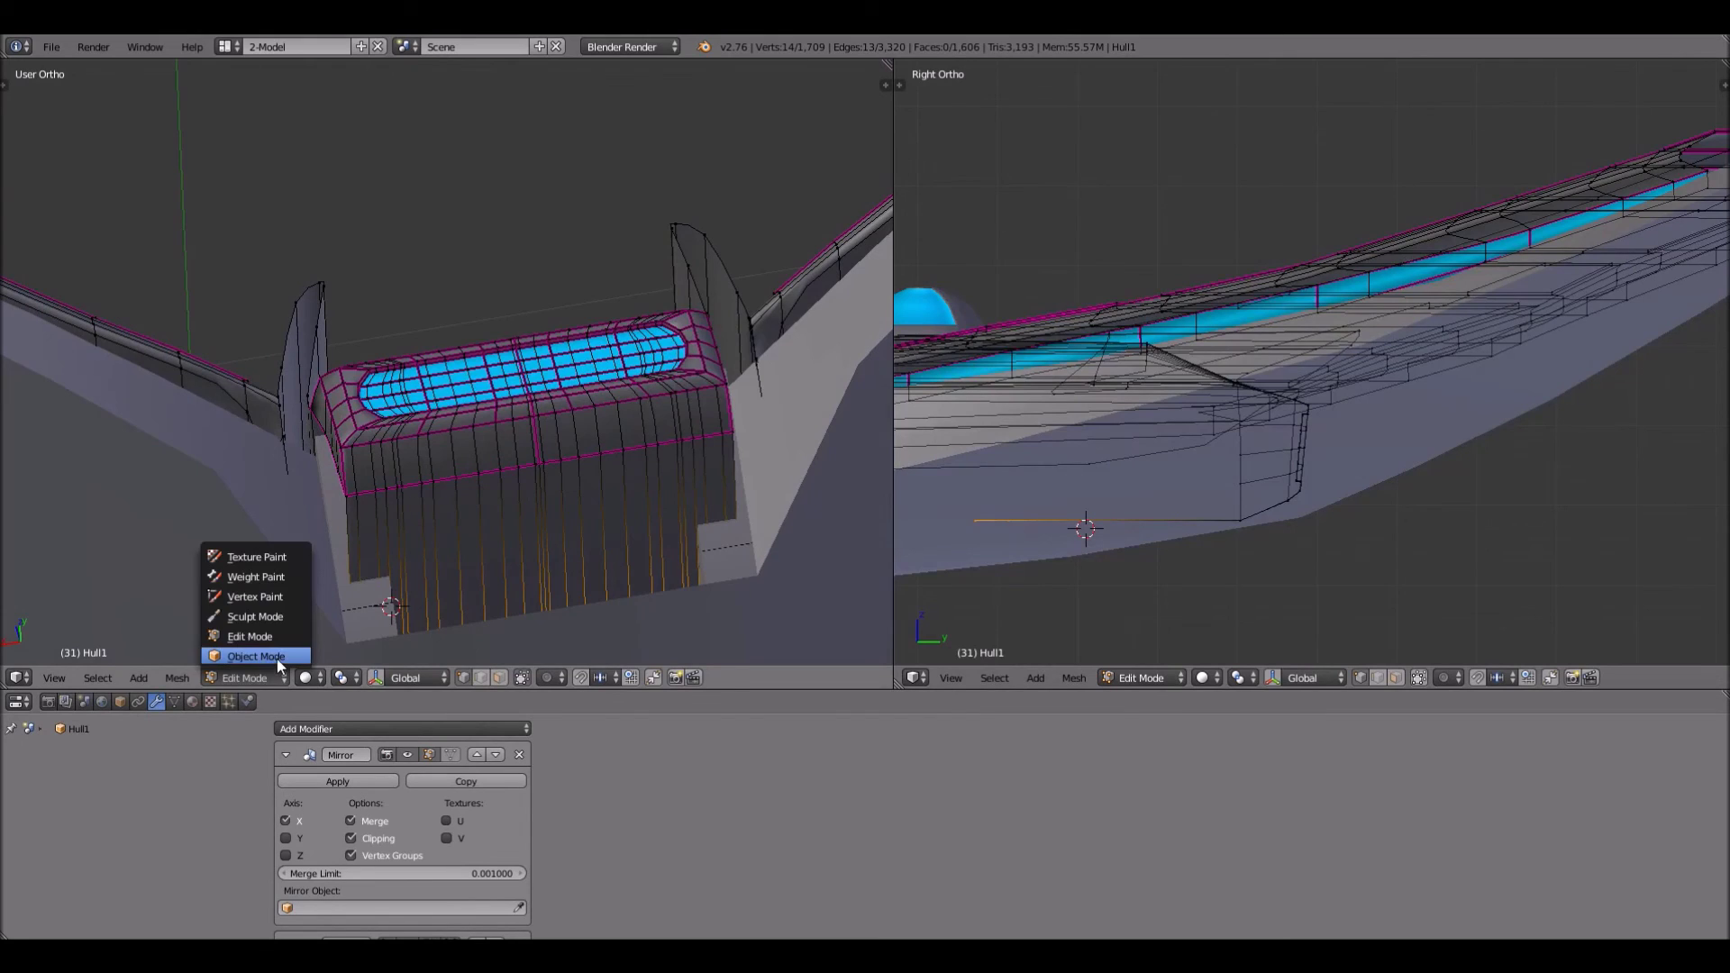
pyautogui.click(277, 658)
pyautogui.moveTo(534, 501); pyautogui.dragTo(484, 493, button='middle')
pyautogui.scroll(-1, 534, 586)
pyautogui.scroll(2, 558, 415)
pyautogui.scroll(1, 556, 319)
pyautogui.scroll(-3, 622, 371)
pyautogui.rightClick(484, 492)
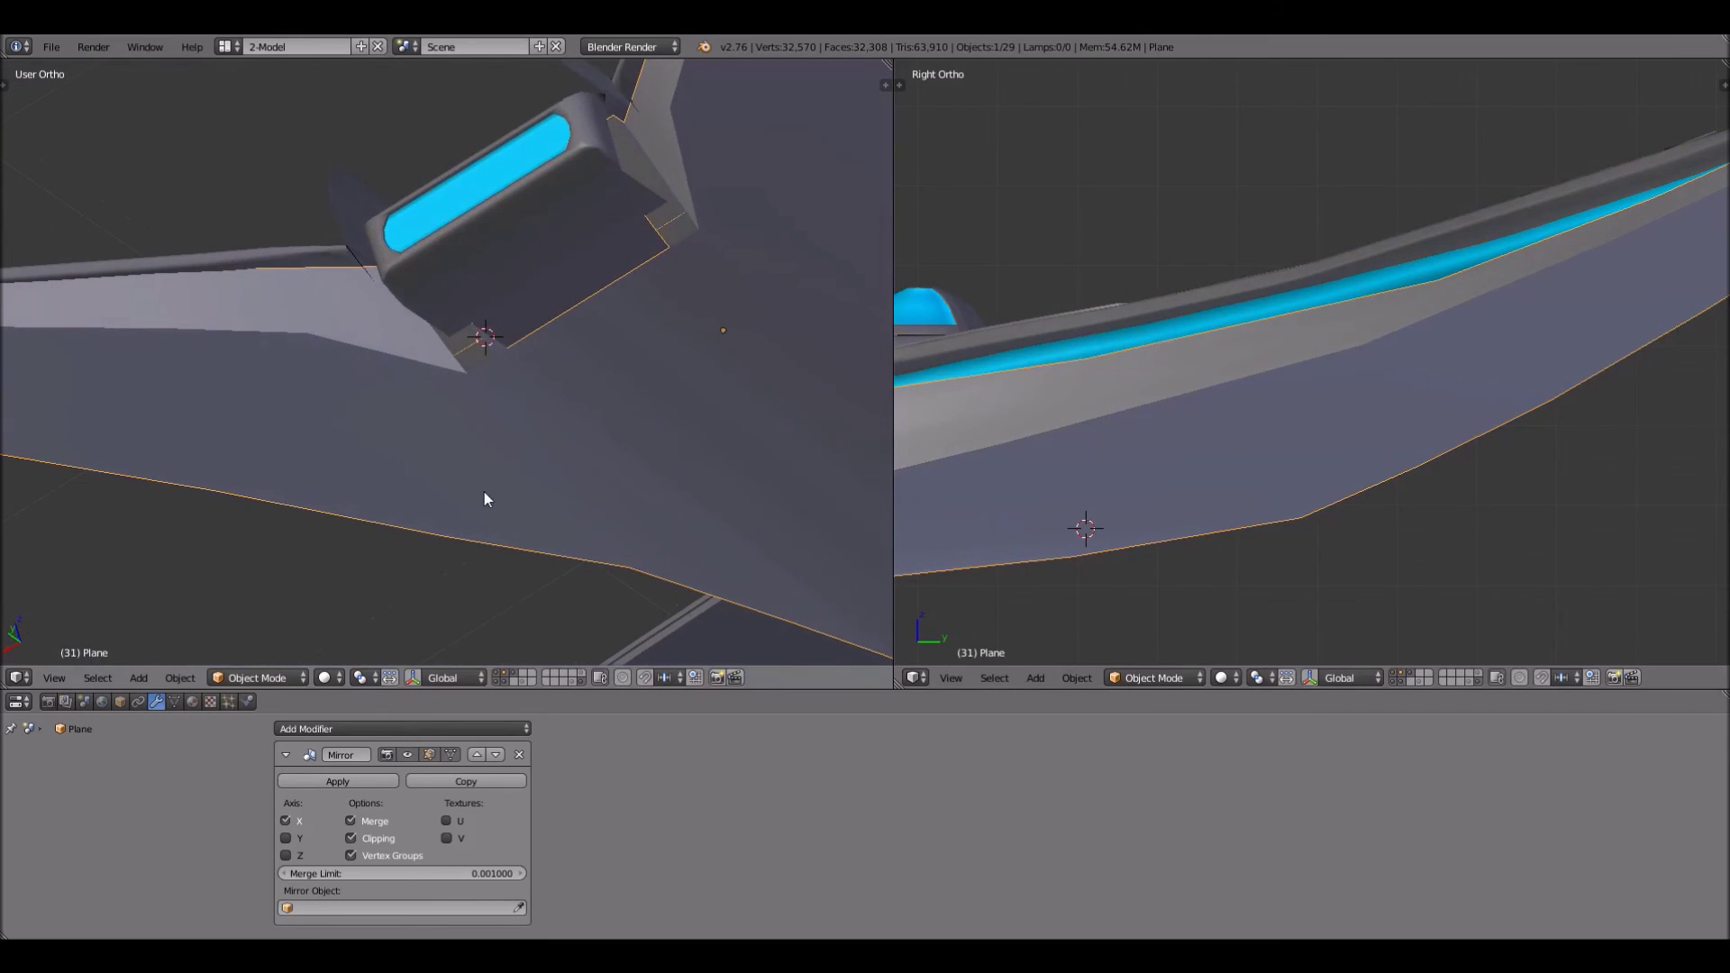
# Open the Plane in Edit Mode and delete the stray vertex at the near corner of the recess
pyautogui.click(282, 678)
pyautogui.click(276, 638)
pyautogui.scroll(3, 542, 333)
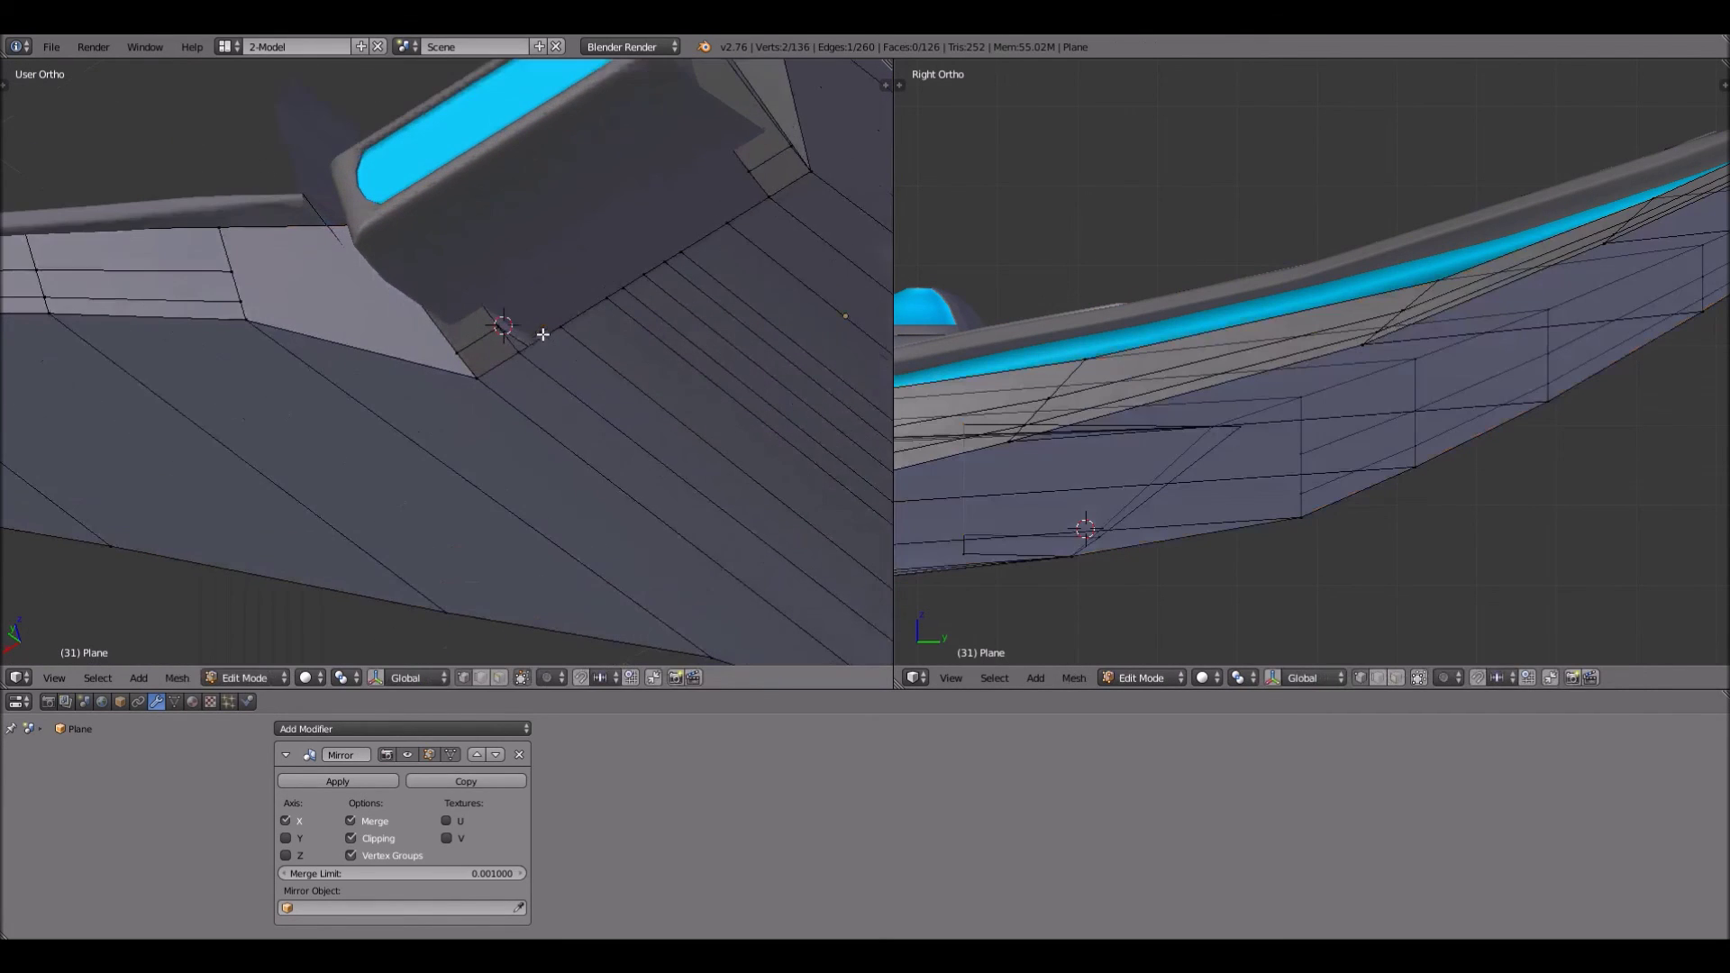
pyautogui.rightClick(478, 347)
pyautogui.press('e')
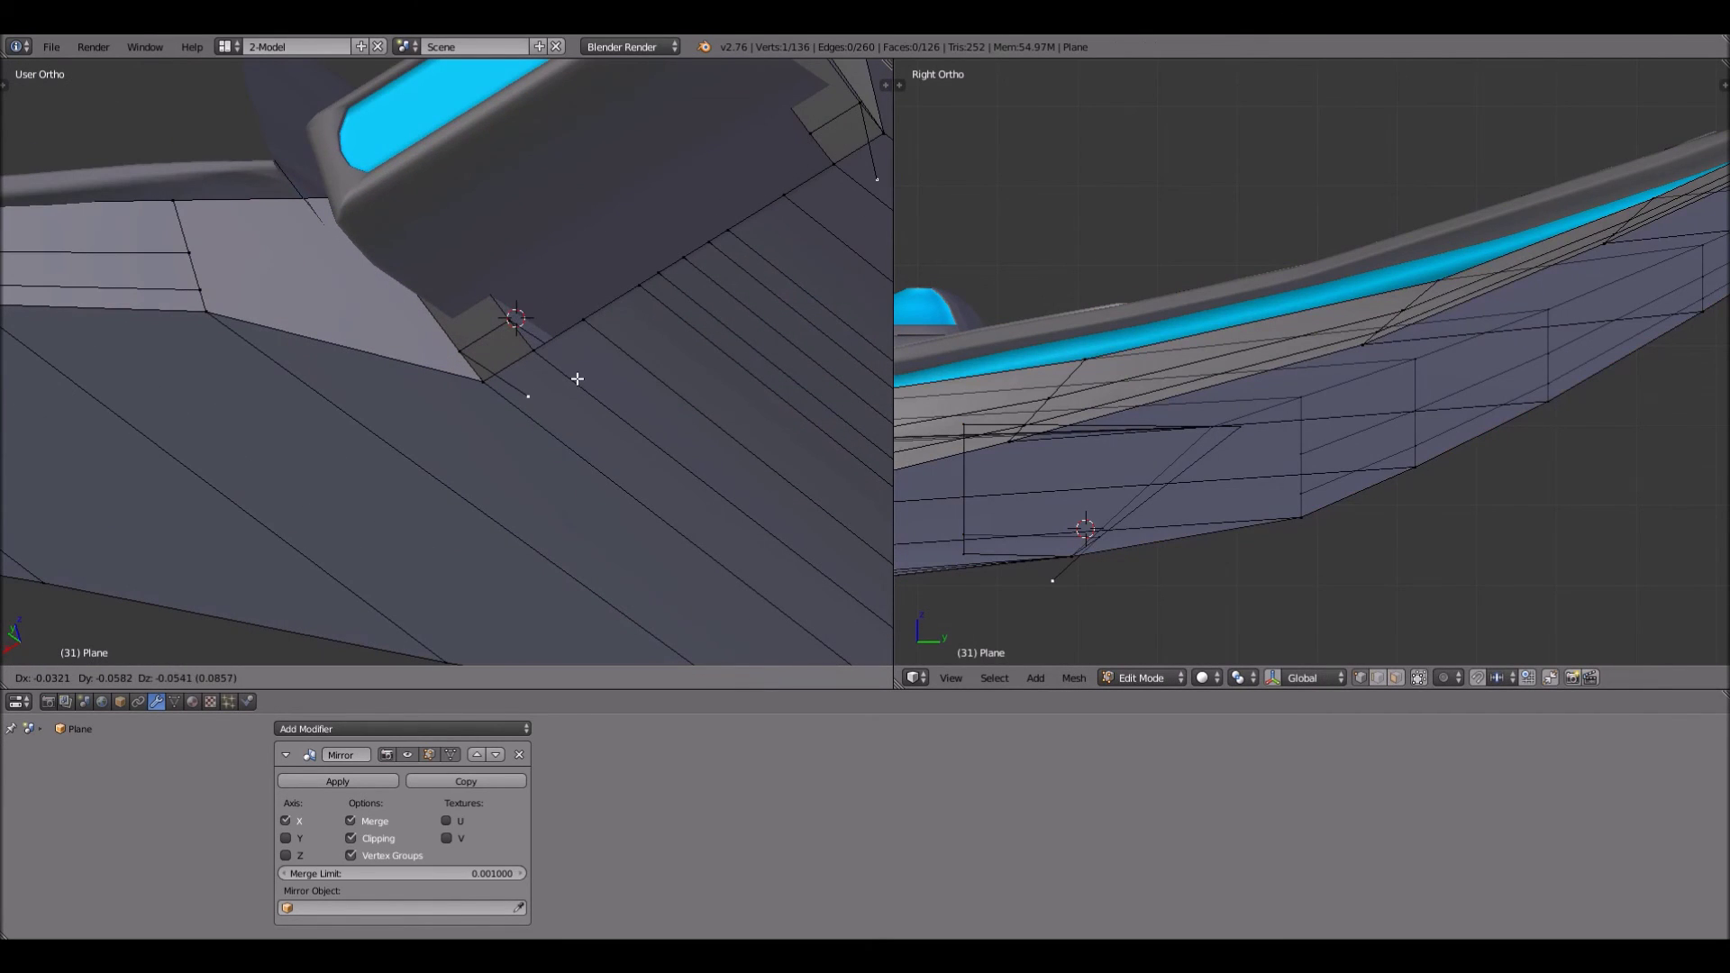
pyautogui.rightClick(578, 378)
pyautogui.press('x')
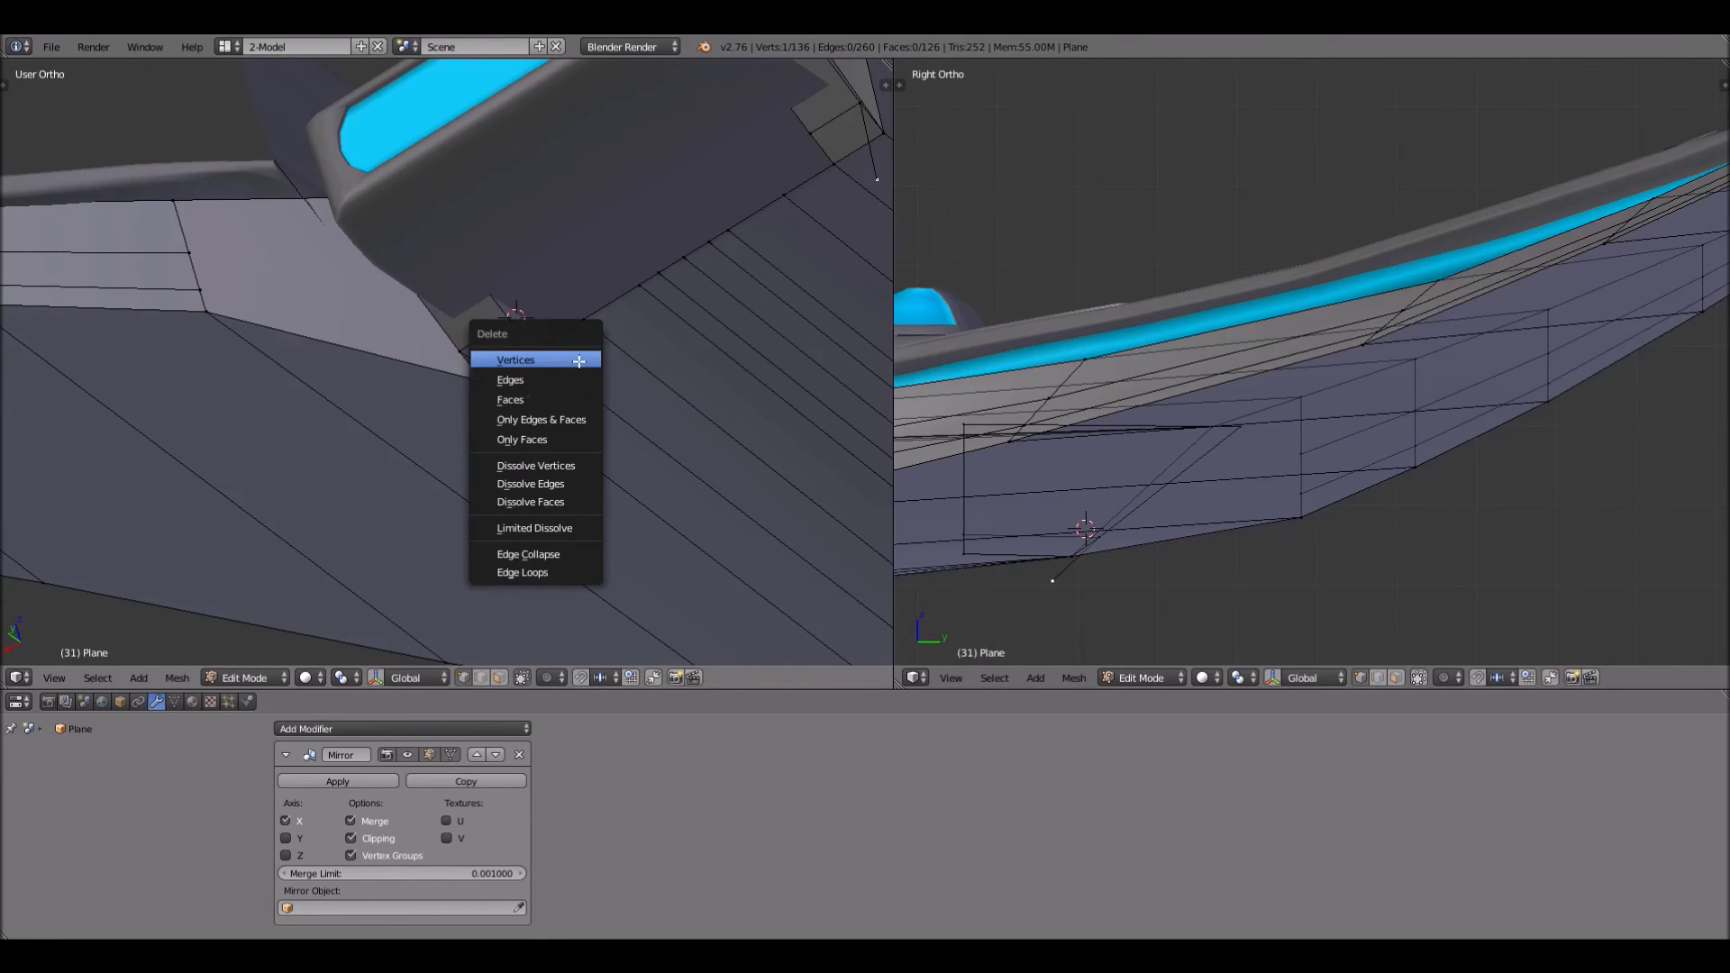
pyautogui.click(579, 360)
# Add a lengthwise edge loop to the Plane's underside, slid toward the recess edge by a factor of about 0.84
pyautogui.moveTo(581, 360); pyautogui.dragTo(590, 361, button='middle')
pyautogui.scroll(-2, 718, 363)
pyautogui.hotkey('ctrl', 'r')
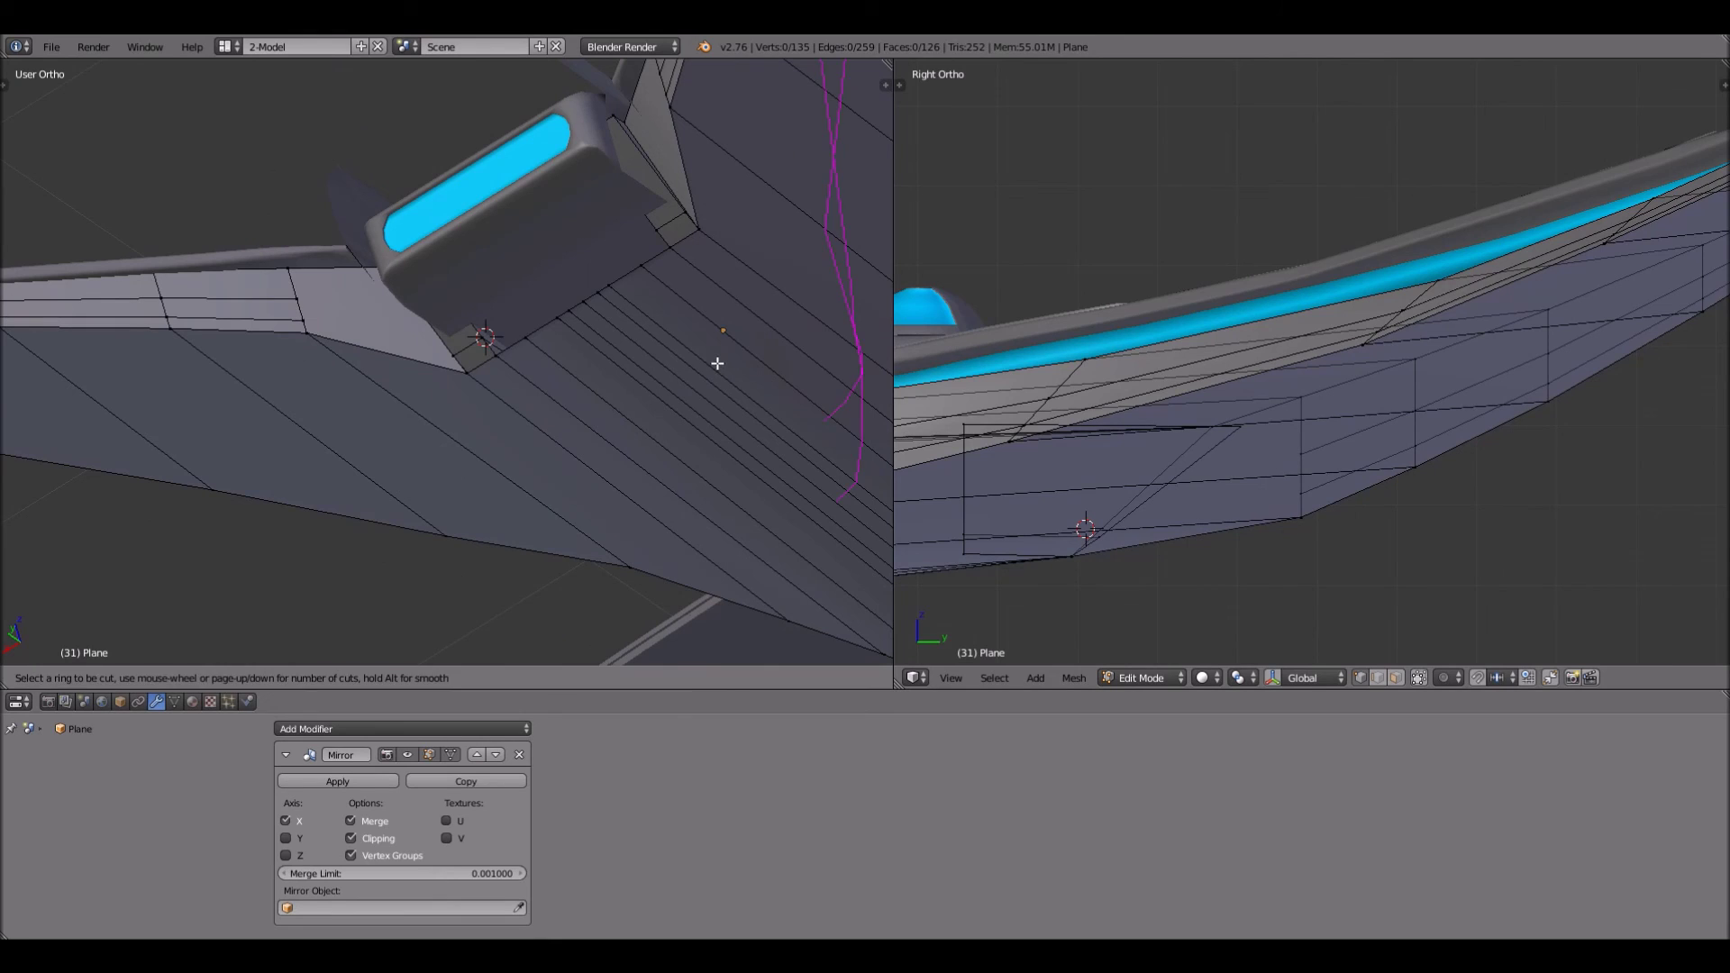
pyautogui.click(665, 329)
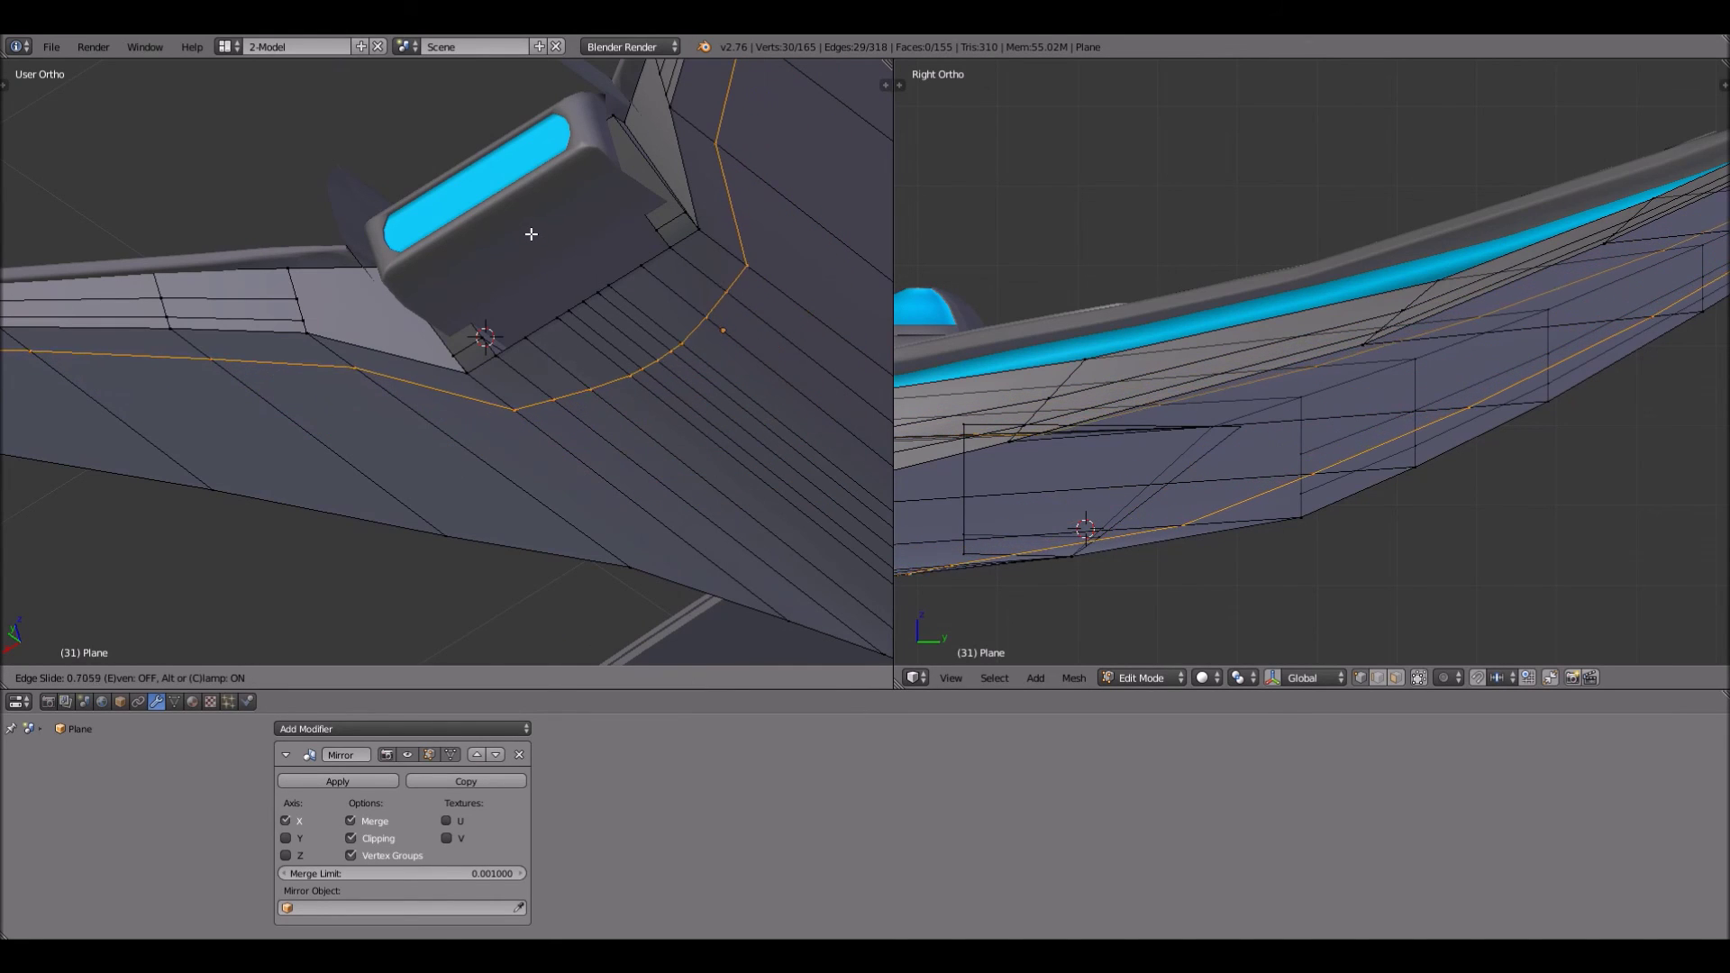
pyautogui.moveTo(538, 239); pyautogui.dragTo(539, 243)
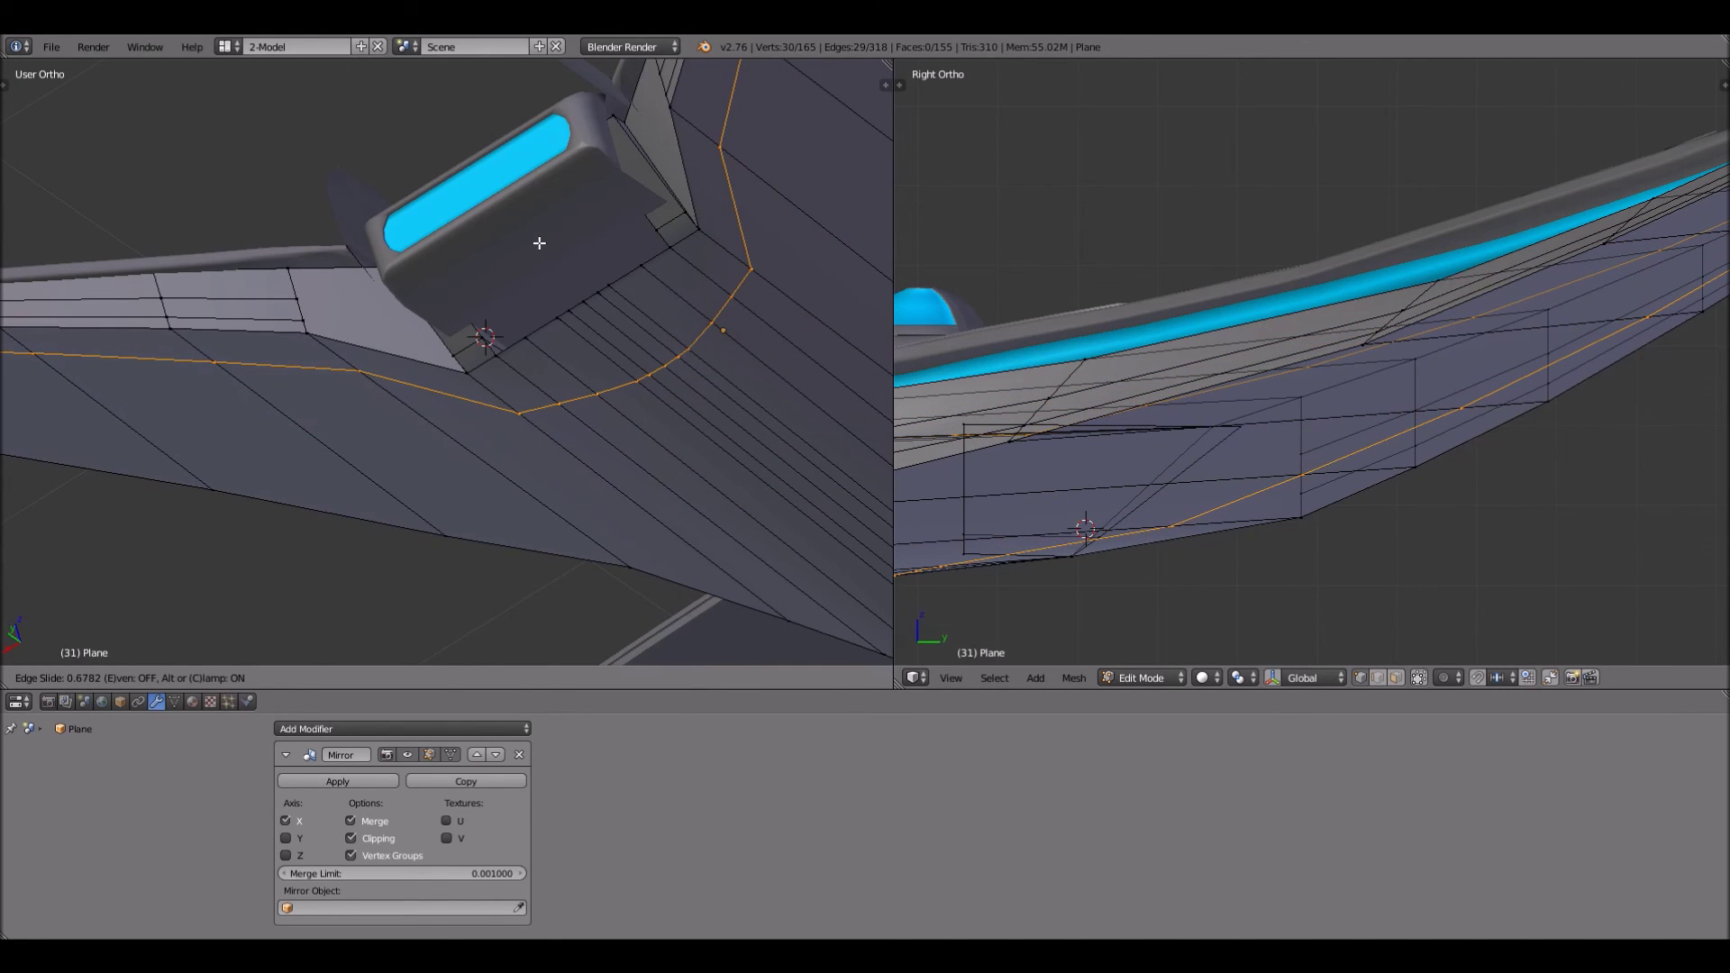
pyautogui.moveTo(539, 243); pyautogui.dragTo(490, 233)
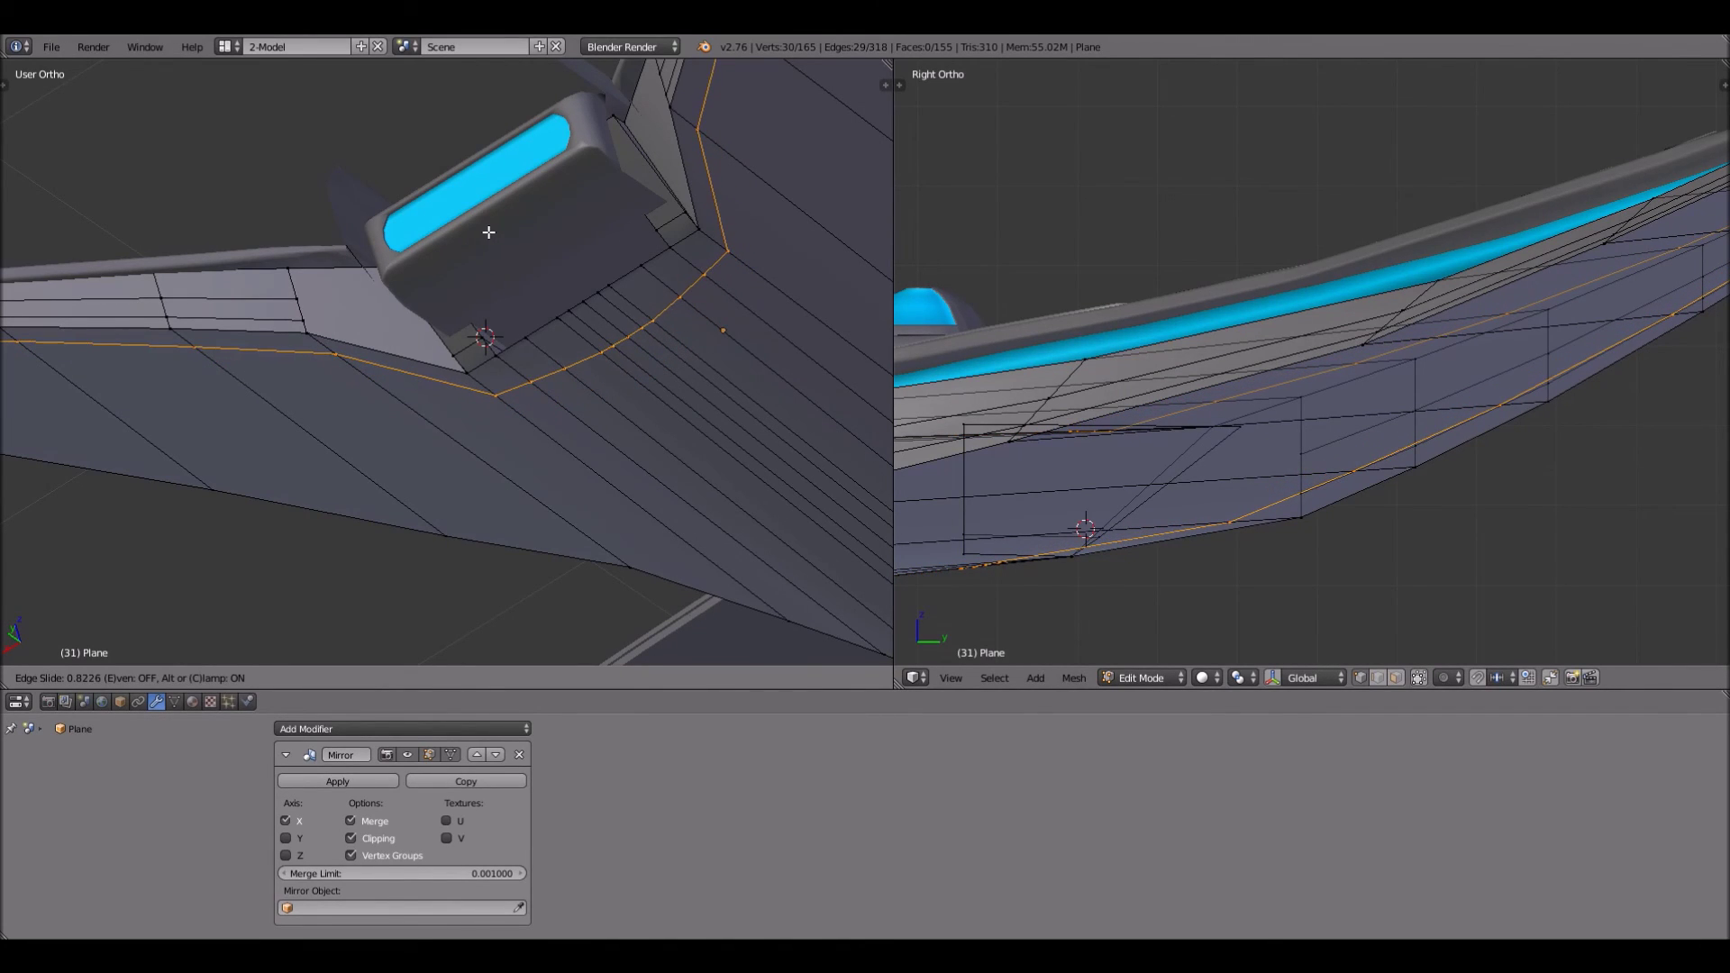
pyautogui.moveTo(489, 232); pyautogui.dragTo(482, 234)
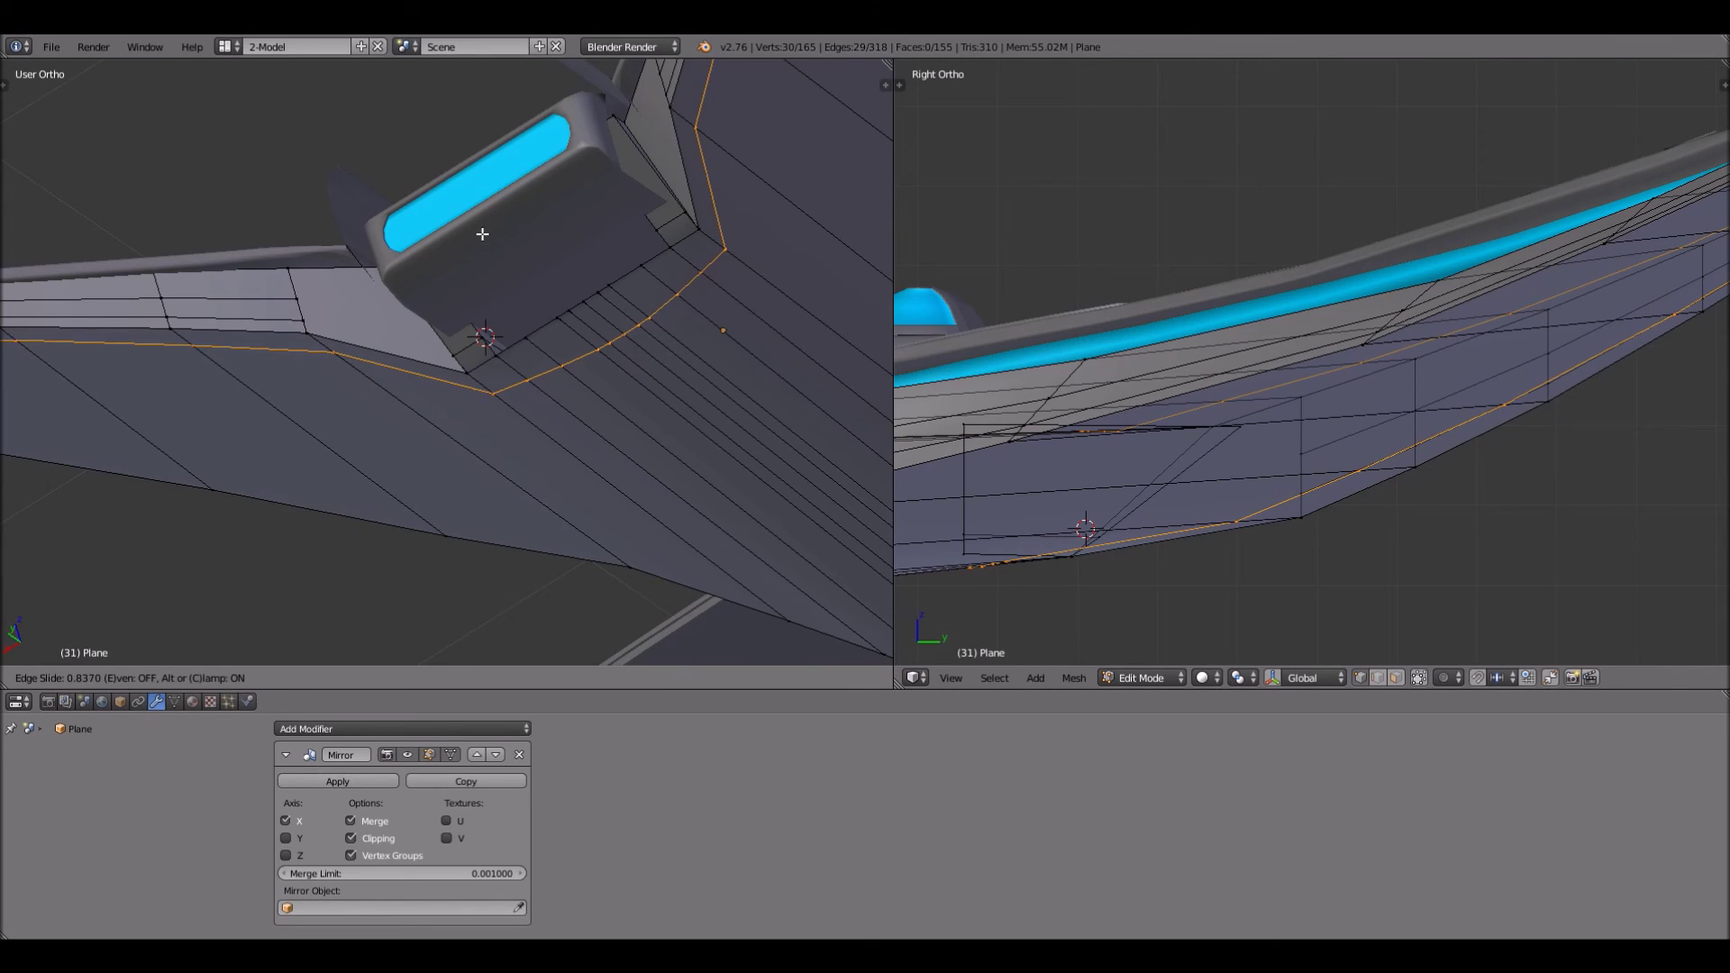
pyautogui.click(506, 346)
# Delete the row of vertices on the Plane's underside edge bordering the recess, between its two corners
pyautogui.scroll(3, 505, 346)
pyautogui.rightClick(606, 306)
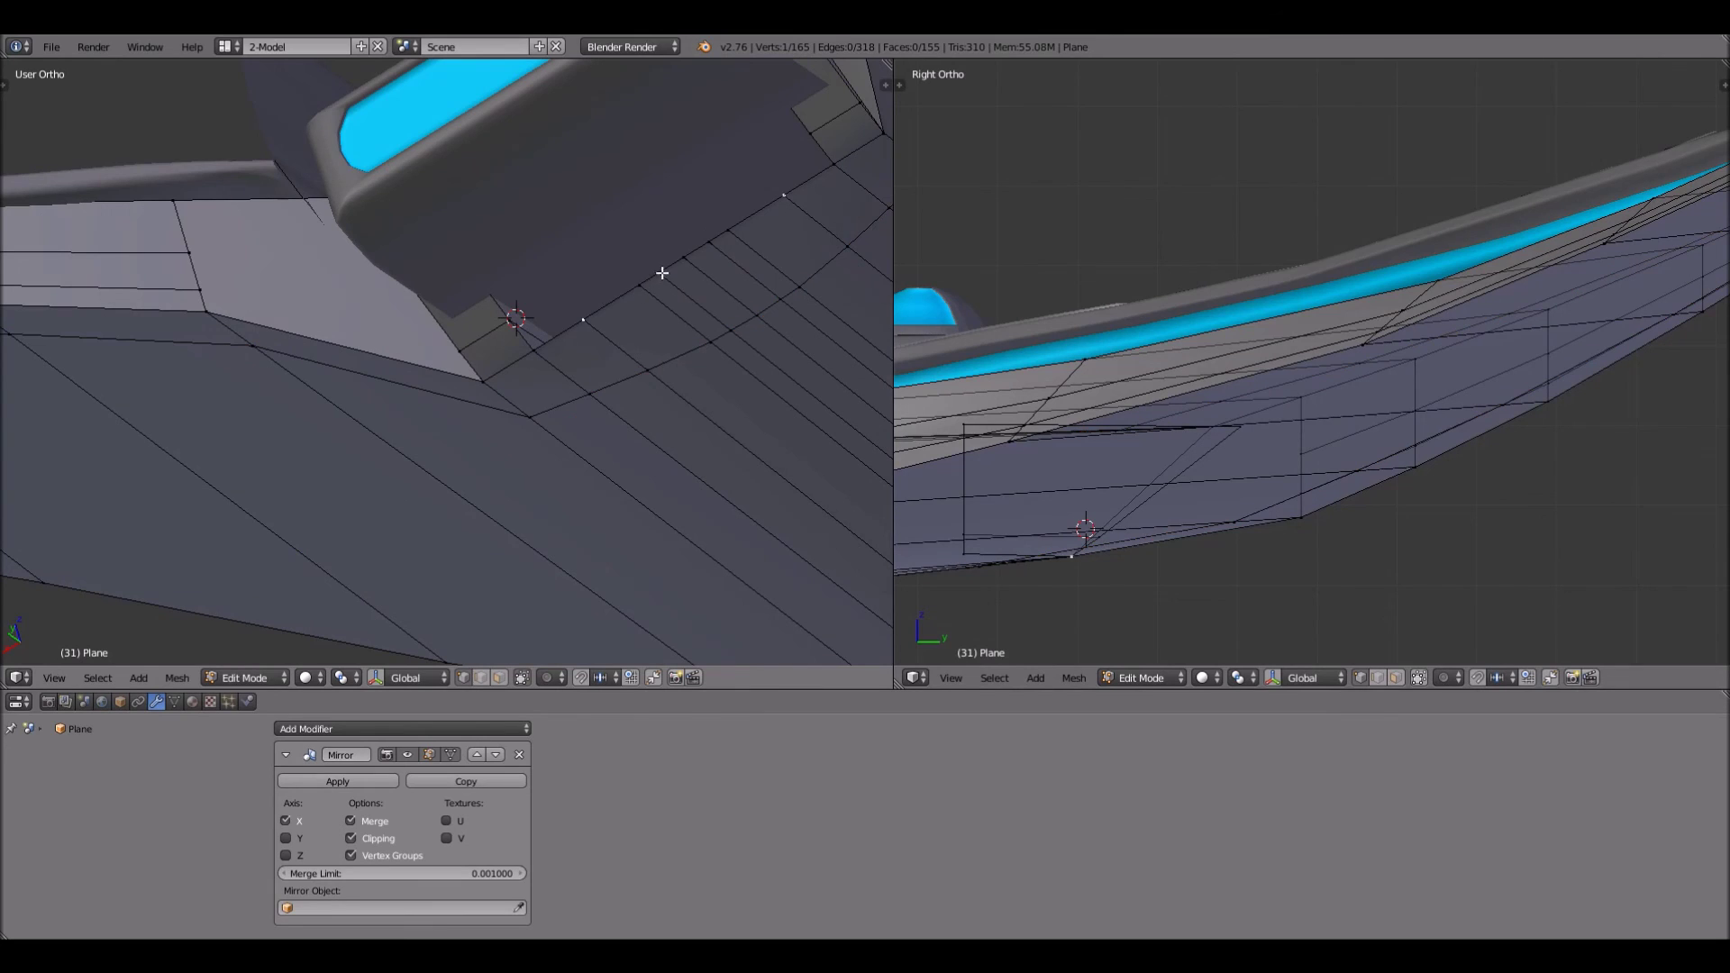
pyautogui.keyDown('shift'); pyautogui.rightClick(686, 258); pyautogui.keyUp('shift')
pyautogui.keyDown('shift'); pyautogui.rightClick(711, 299); pyautogui.keyUp('shift')
pyautogui.press('x')
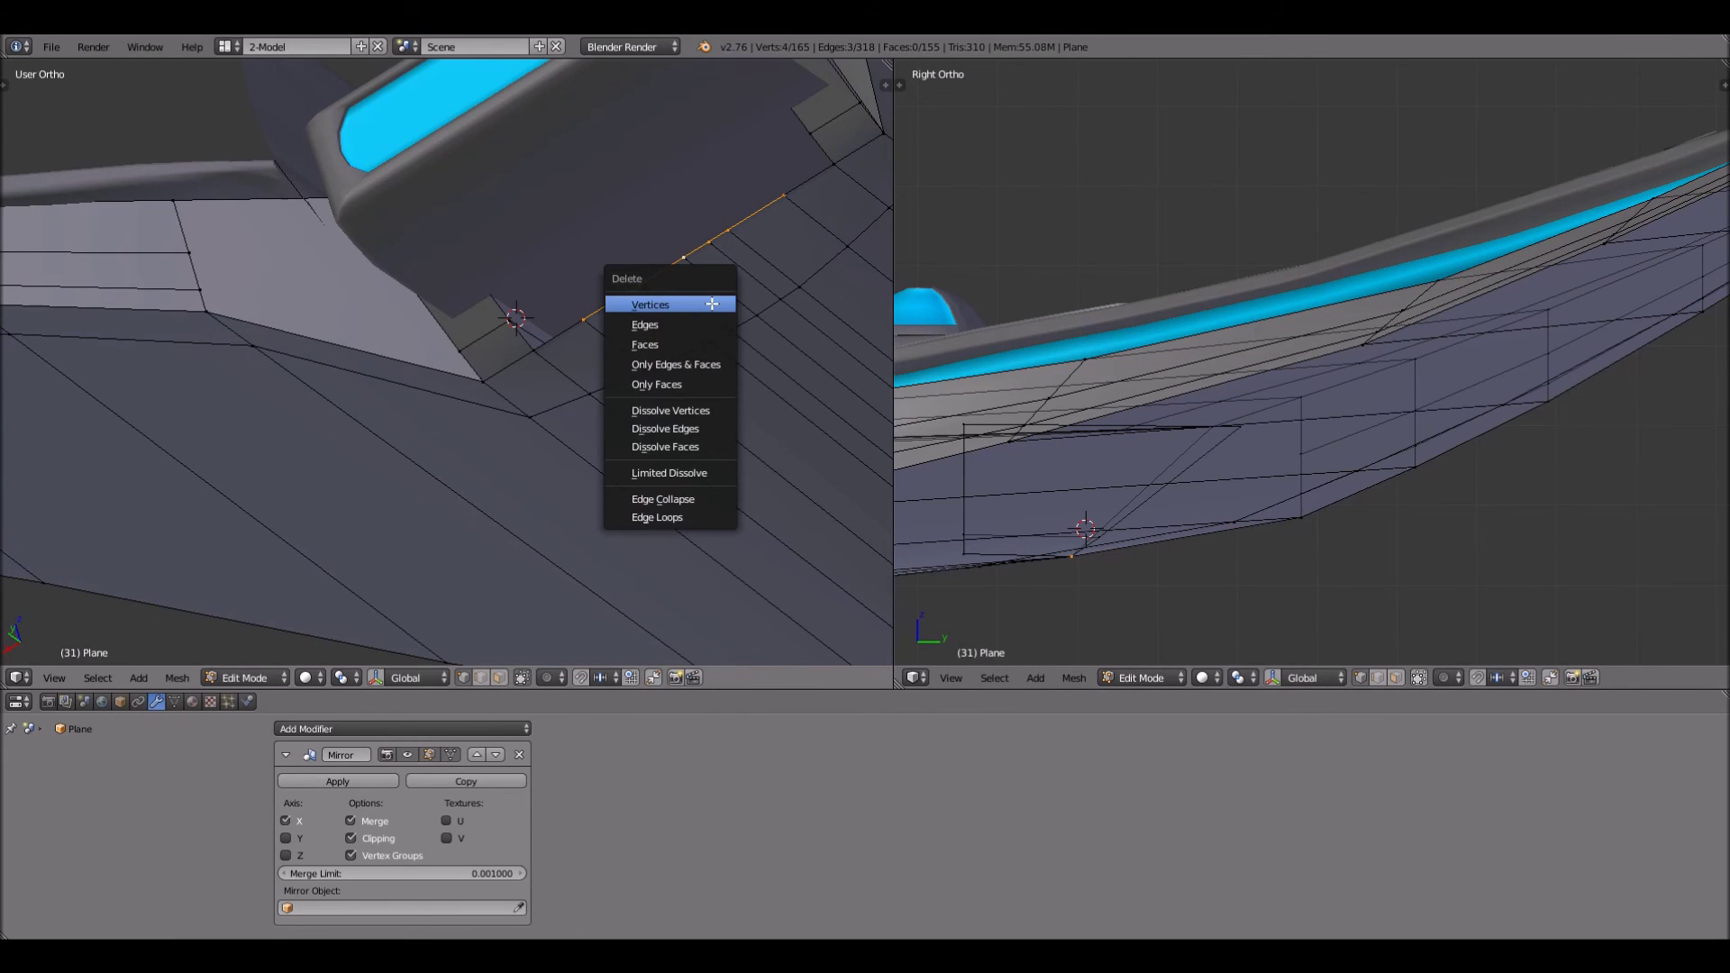
pyautogui.click(712, 300)
# Merge the lower vertices along the middle of the recess wall with the matching vertices of the new edge loop, pair by pair
pyautogui.moveTo(713, 315); pyautogui.dragTo(414, 283, button='middle')
pyautogui.scroll(1, 726, 331)
pyautogui.scroll(2, 782, 321)
pyautogui.scroll(1, 518, 178)
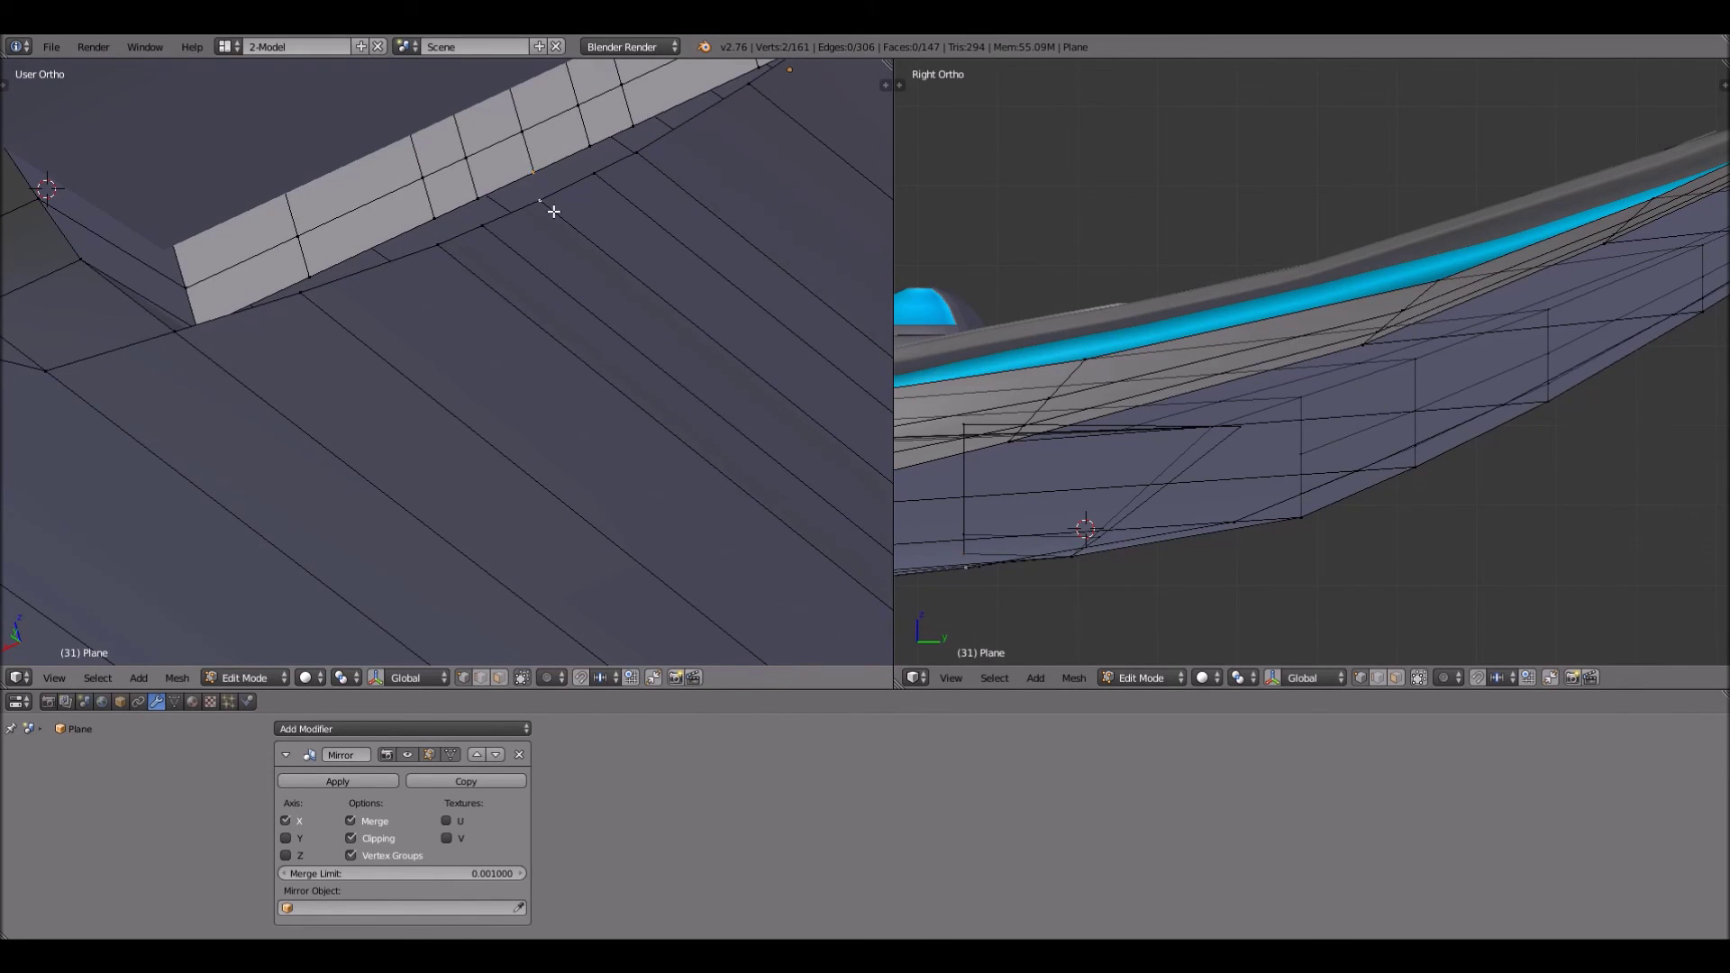
pyautogui.hotkey('alt', 'm')
pyautogui.click(483, 214)
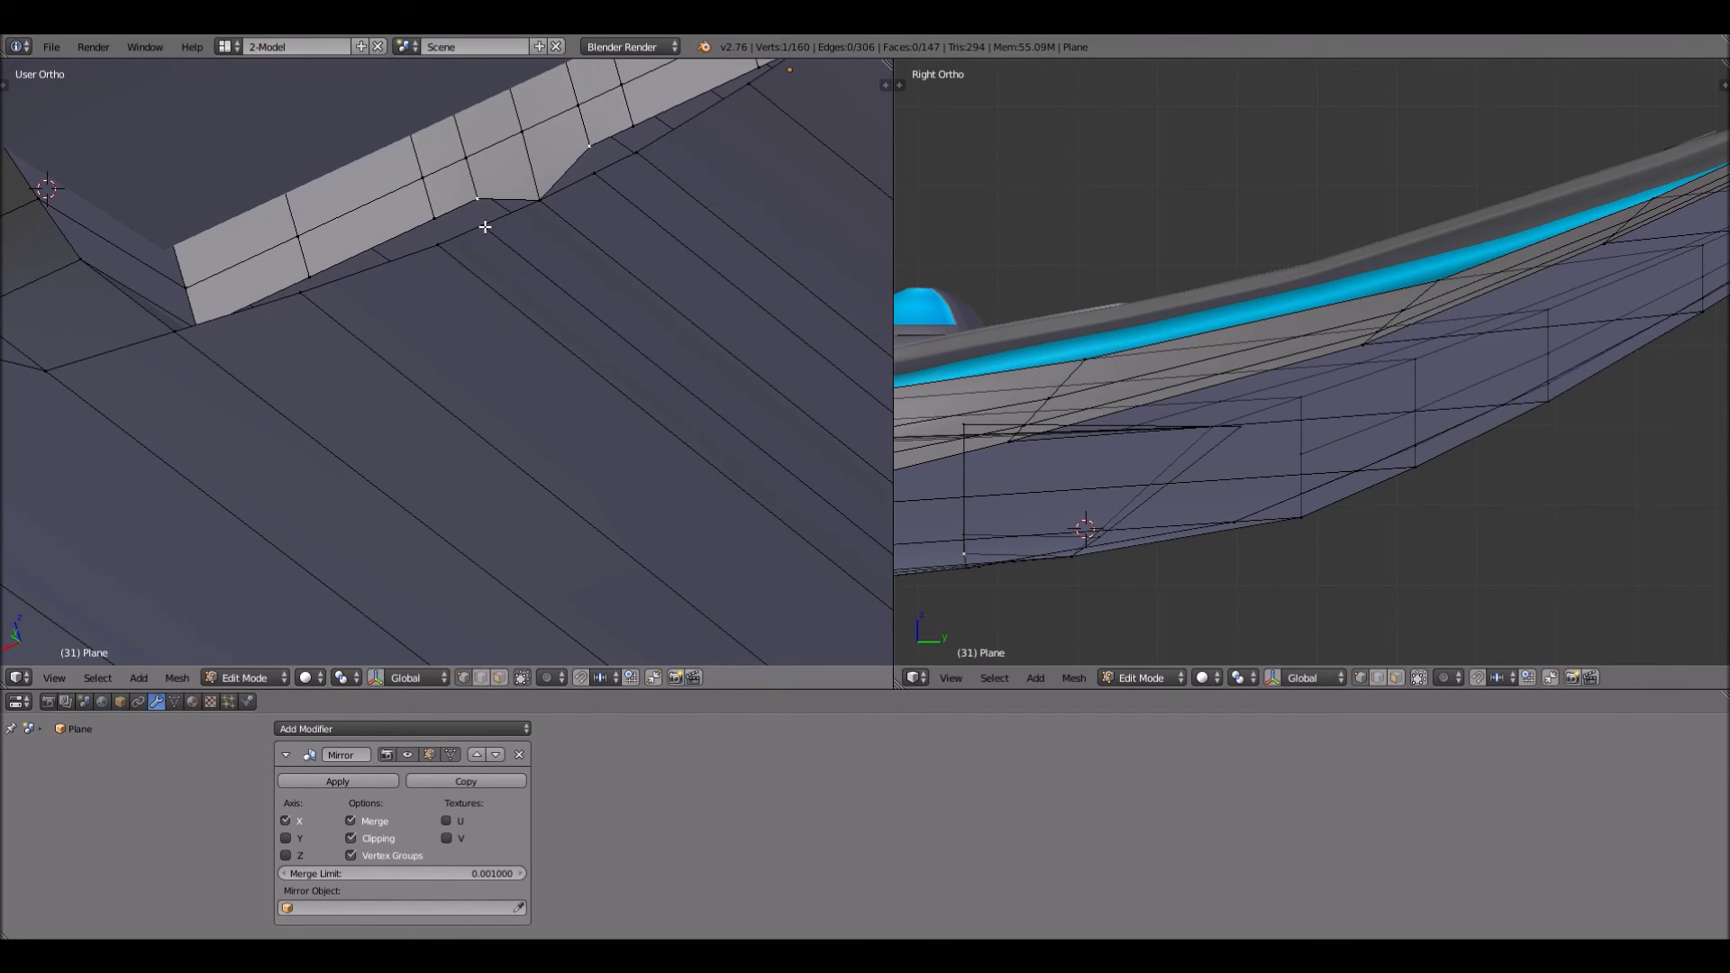
pyautogui.hotkey('alt', 'm')
pyautogui.click(446, 237)
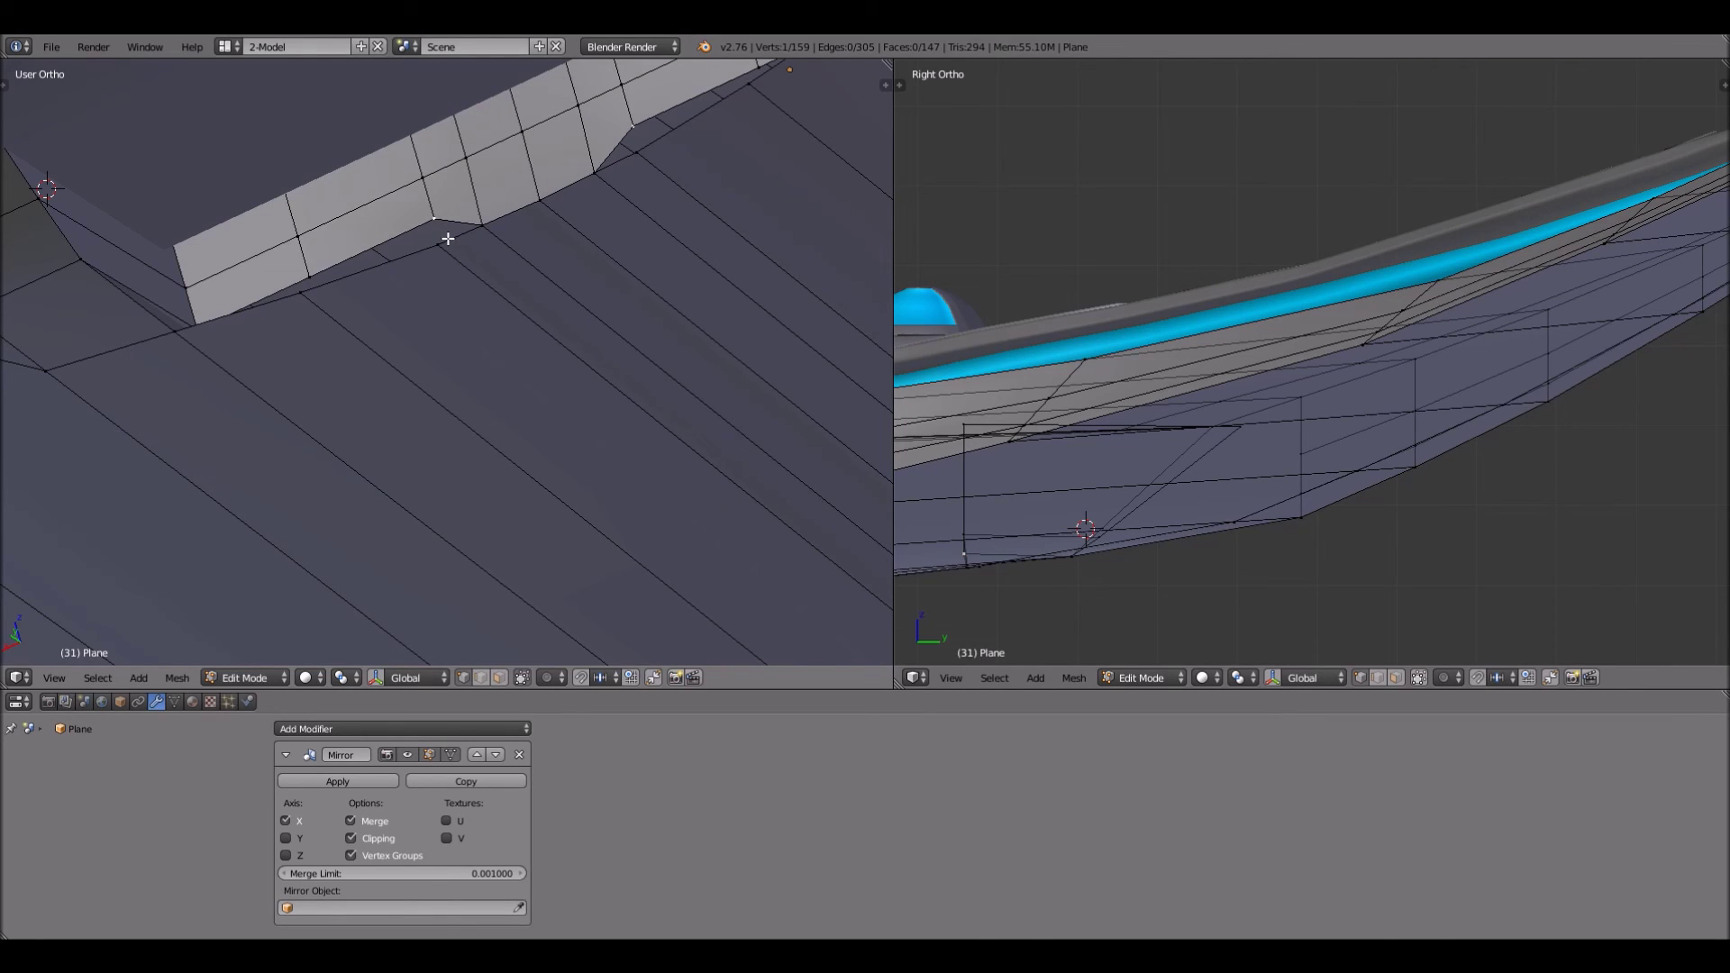
pyautogui.hotkey('alt', 'm')
pyautogui.click(447, 234)
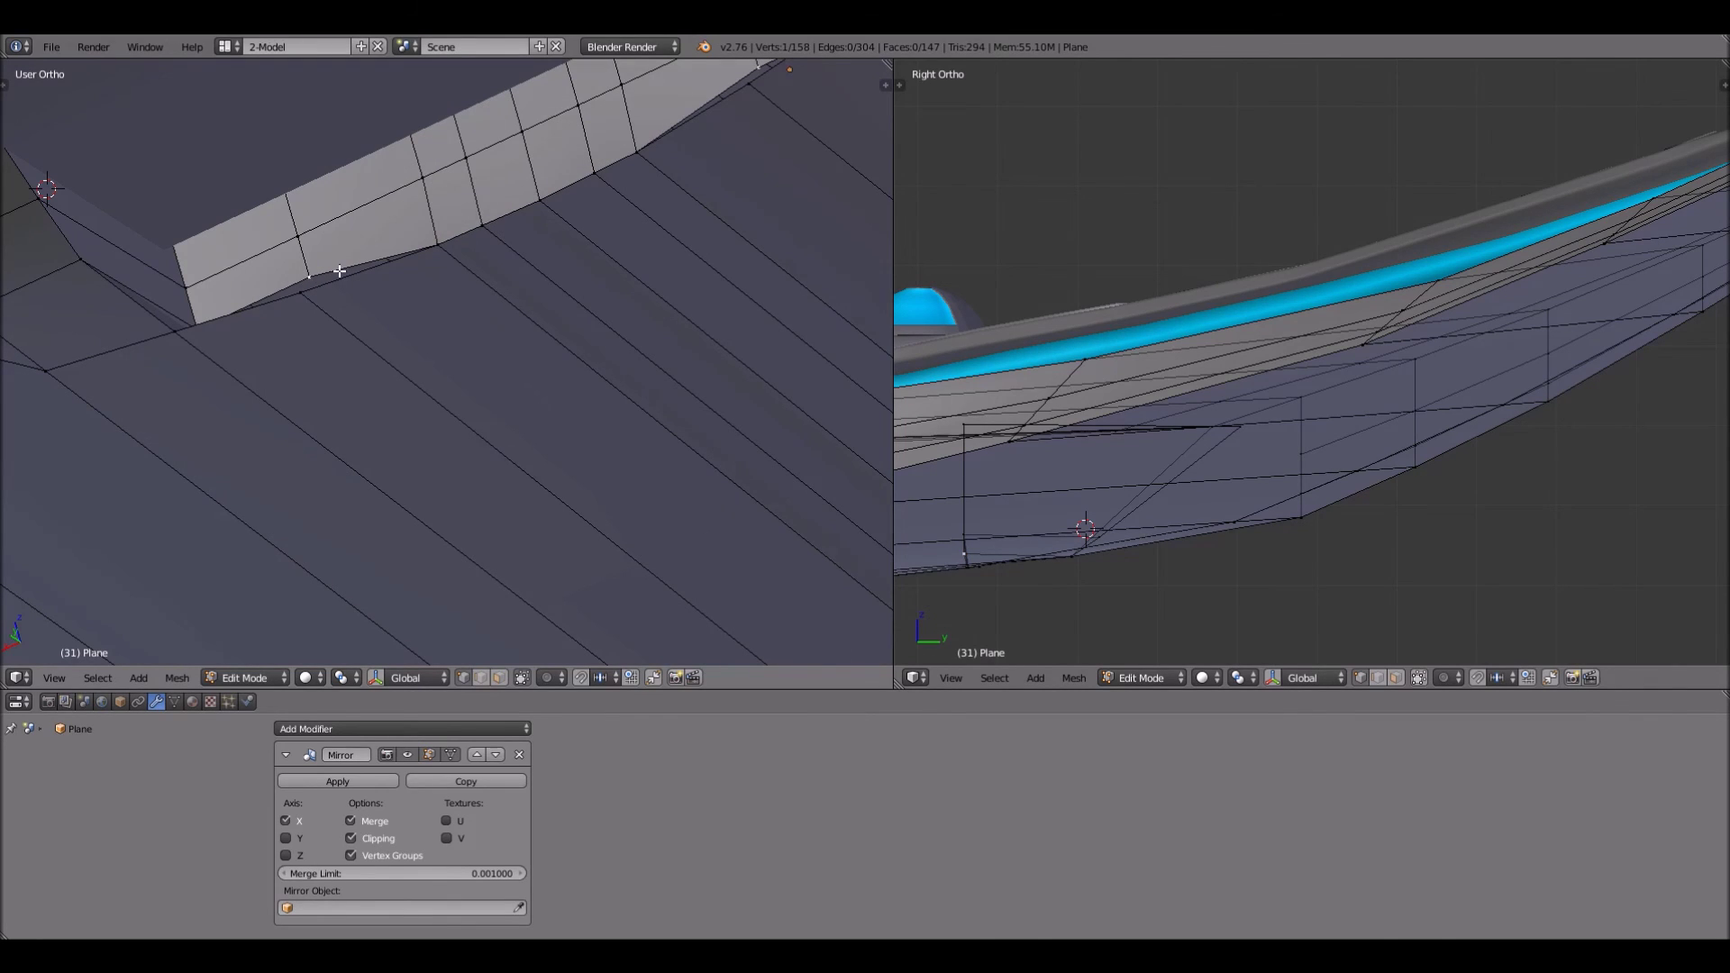
pyautogui.hotkey('alt', 'm')
pyautogui.click(340, 268)
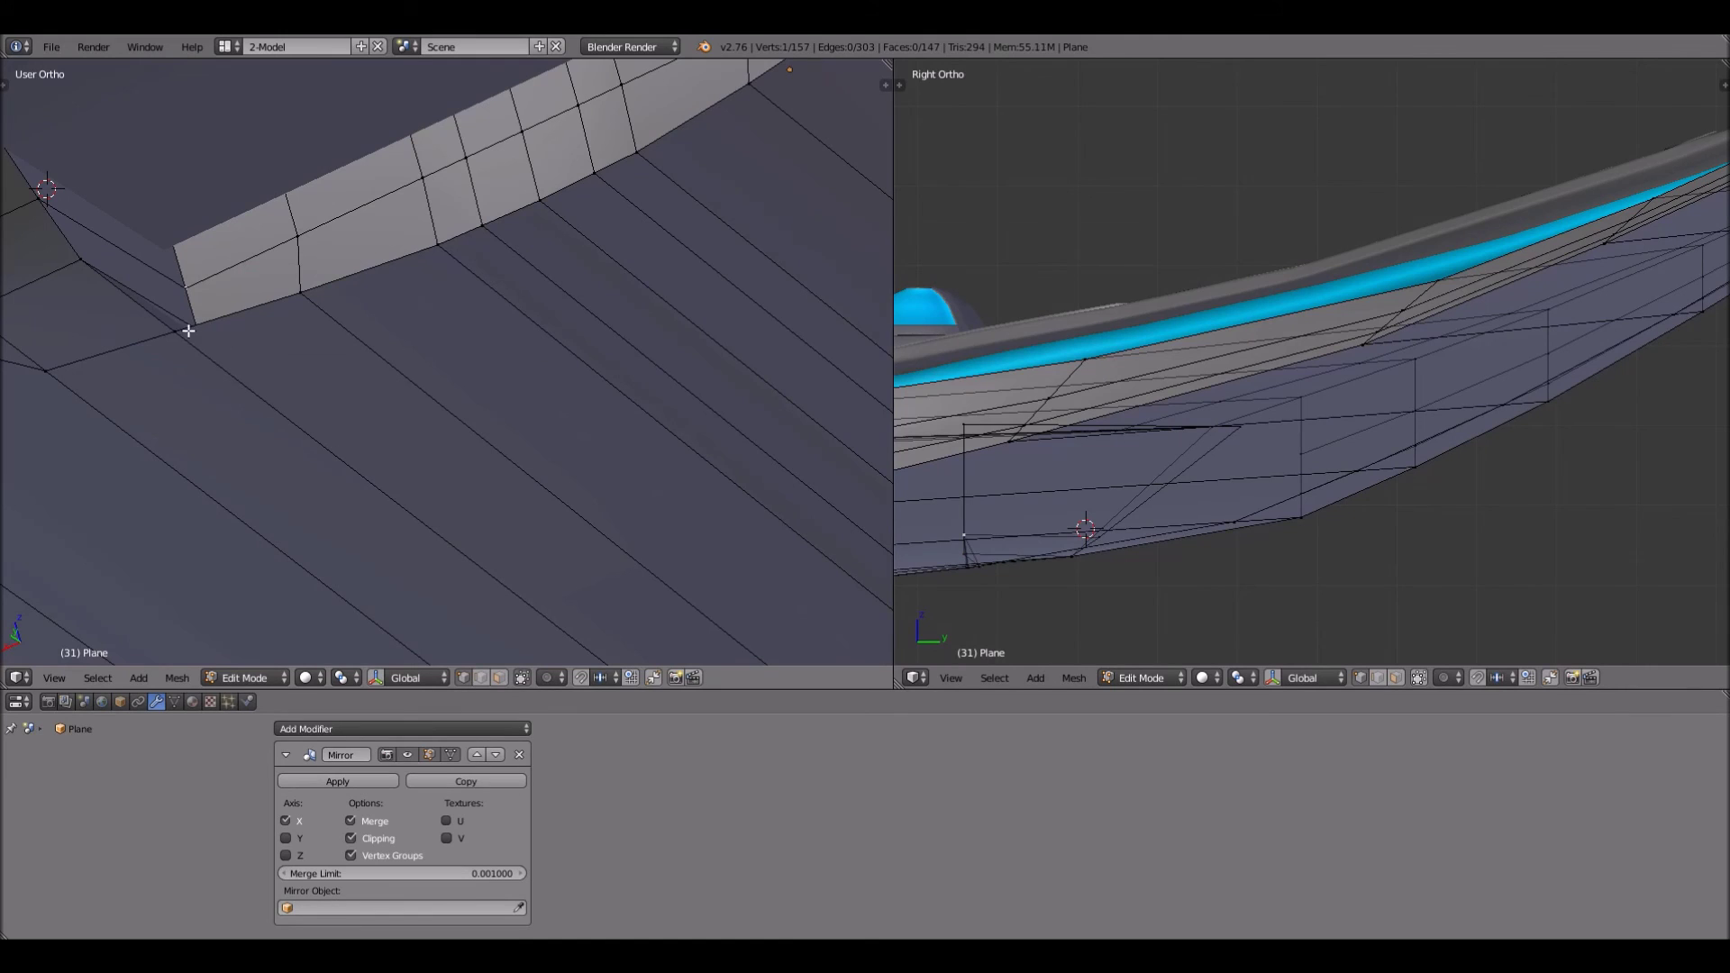
# Merge the recess wall's lower corner vertex into the neighbouring edge-loop vertex with At Last, and clear the selection
pyautogui.moveTo(236, 351); pyautogui.dragTo(220, 391, button='middle')
pyautogui.rightClick(195, 187)
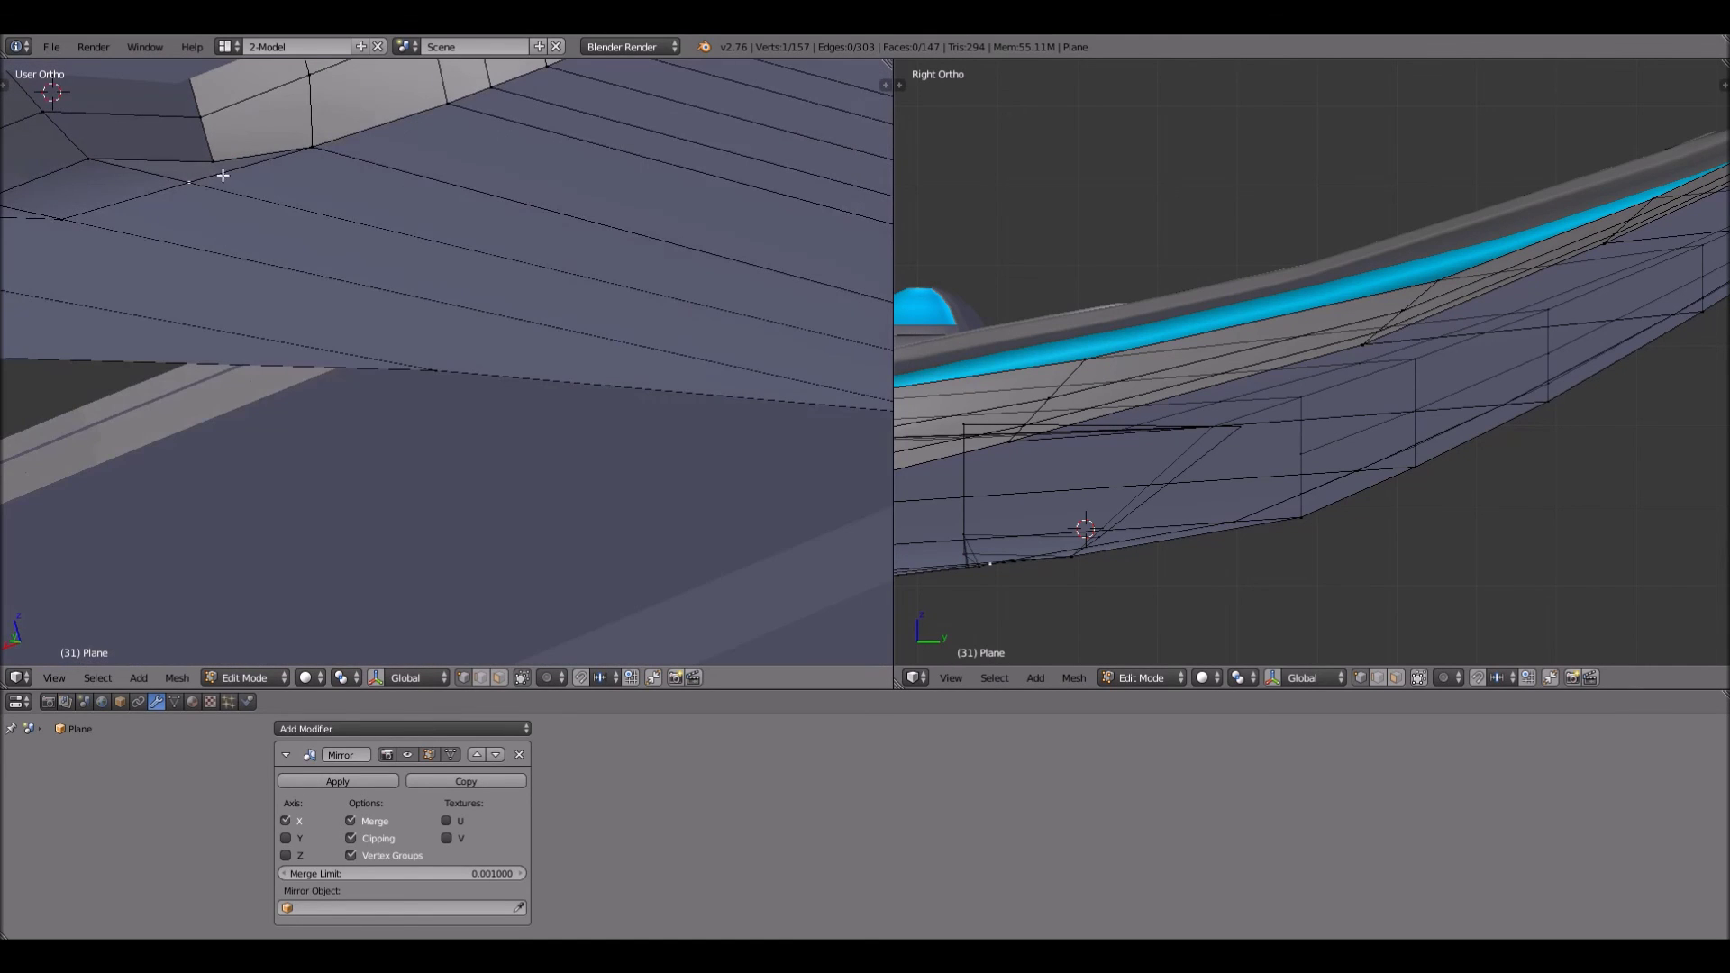
pyautogui.keyDown('shift'); pyautogui.rightClick(213, 185); pyautogui.keyUp('shift')
pyautogui.hotkey('alt', 'm')
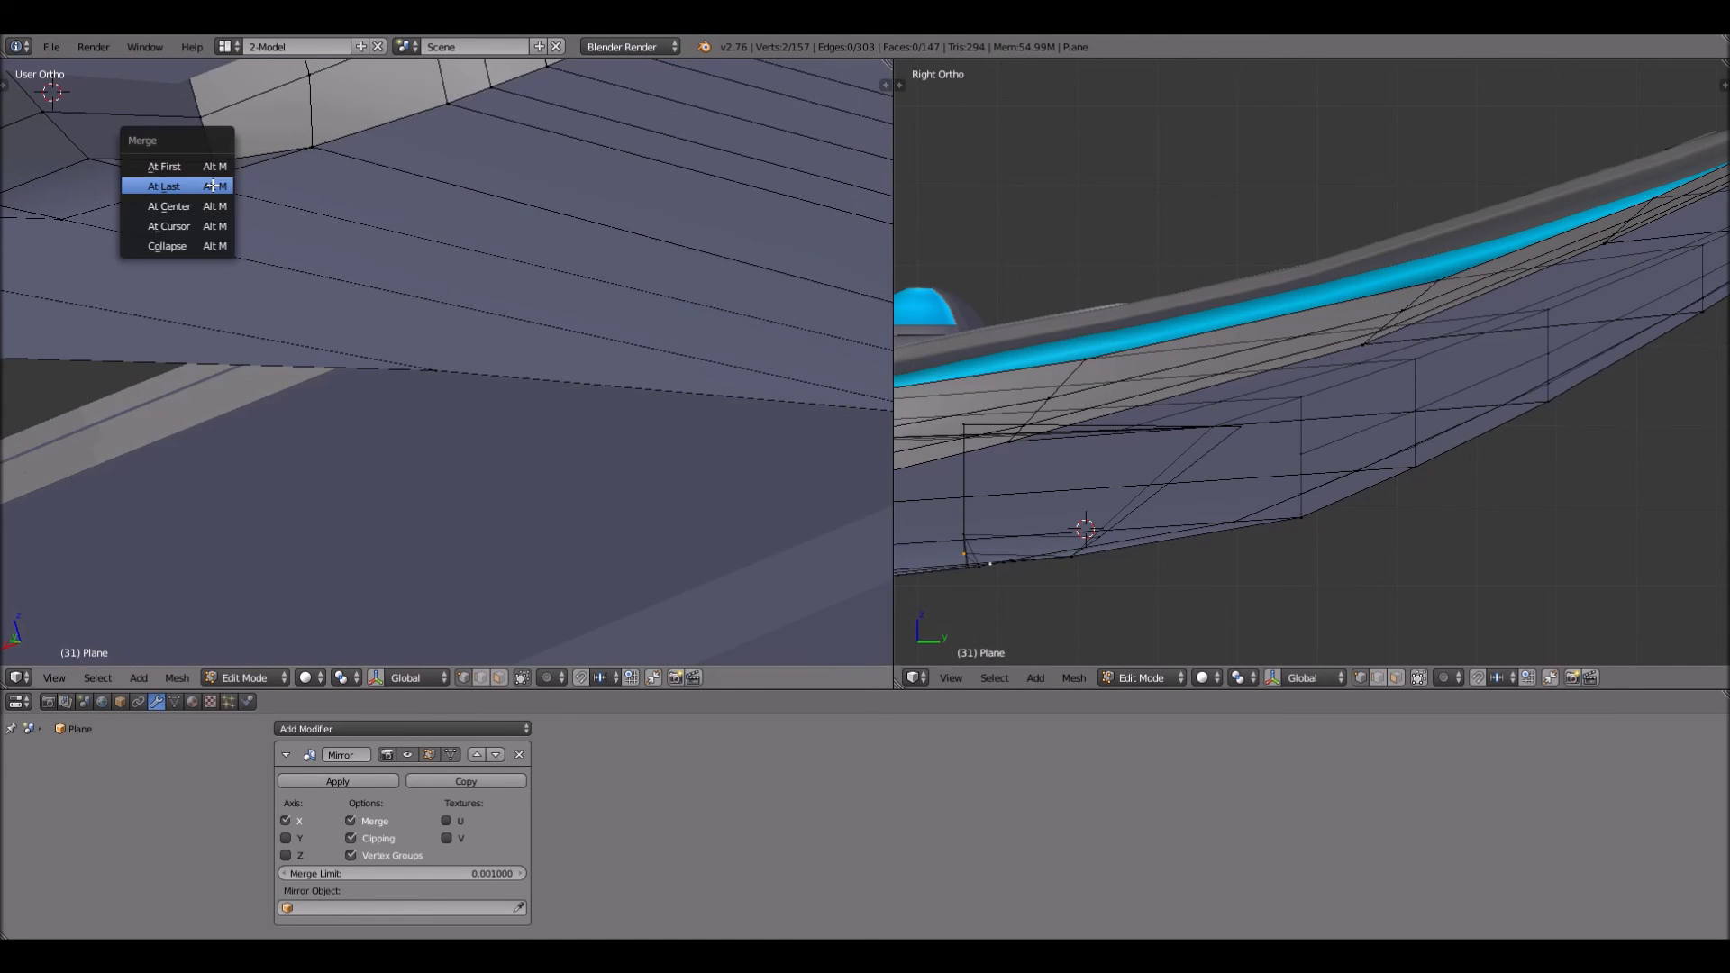
pyautogui.click(213, 185)
pyautogui.press('a')
# Return to Object Mode and preview the reshaped recess from below in Rendered viewport shading
pyautogui.scroll(-3, 280, 224)
pyautogui.moveTo(285, 228); pyautogui.dragTo(351, 289, button='middle')
pyautogui.click(281, 674)
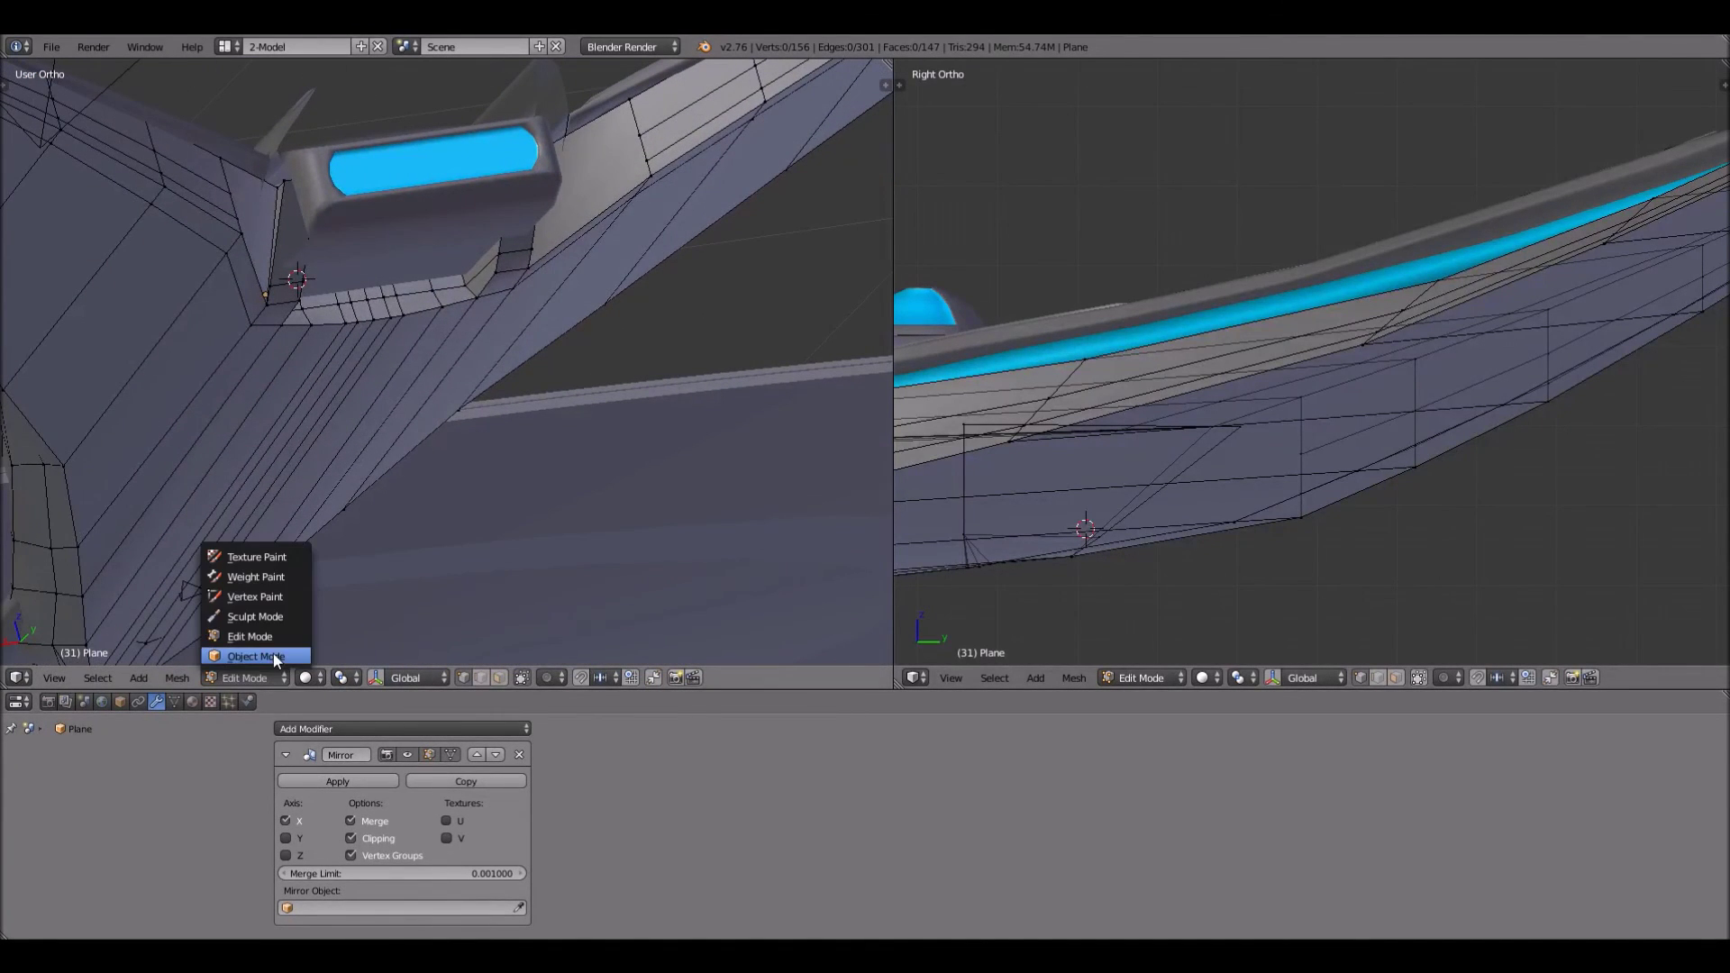
pyautogui.click(273, 652)
pyautogui.click(329, 678)
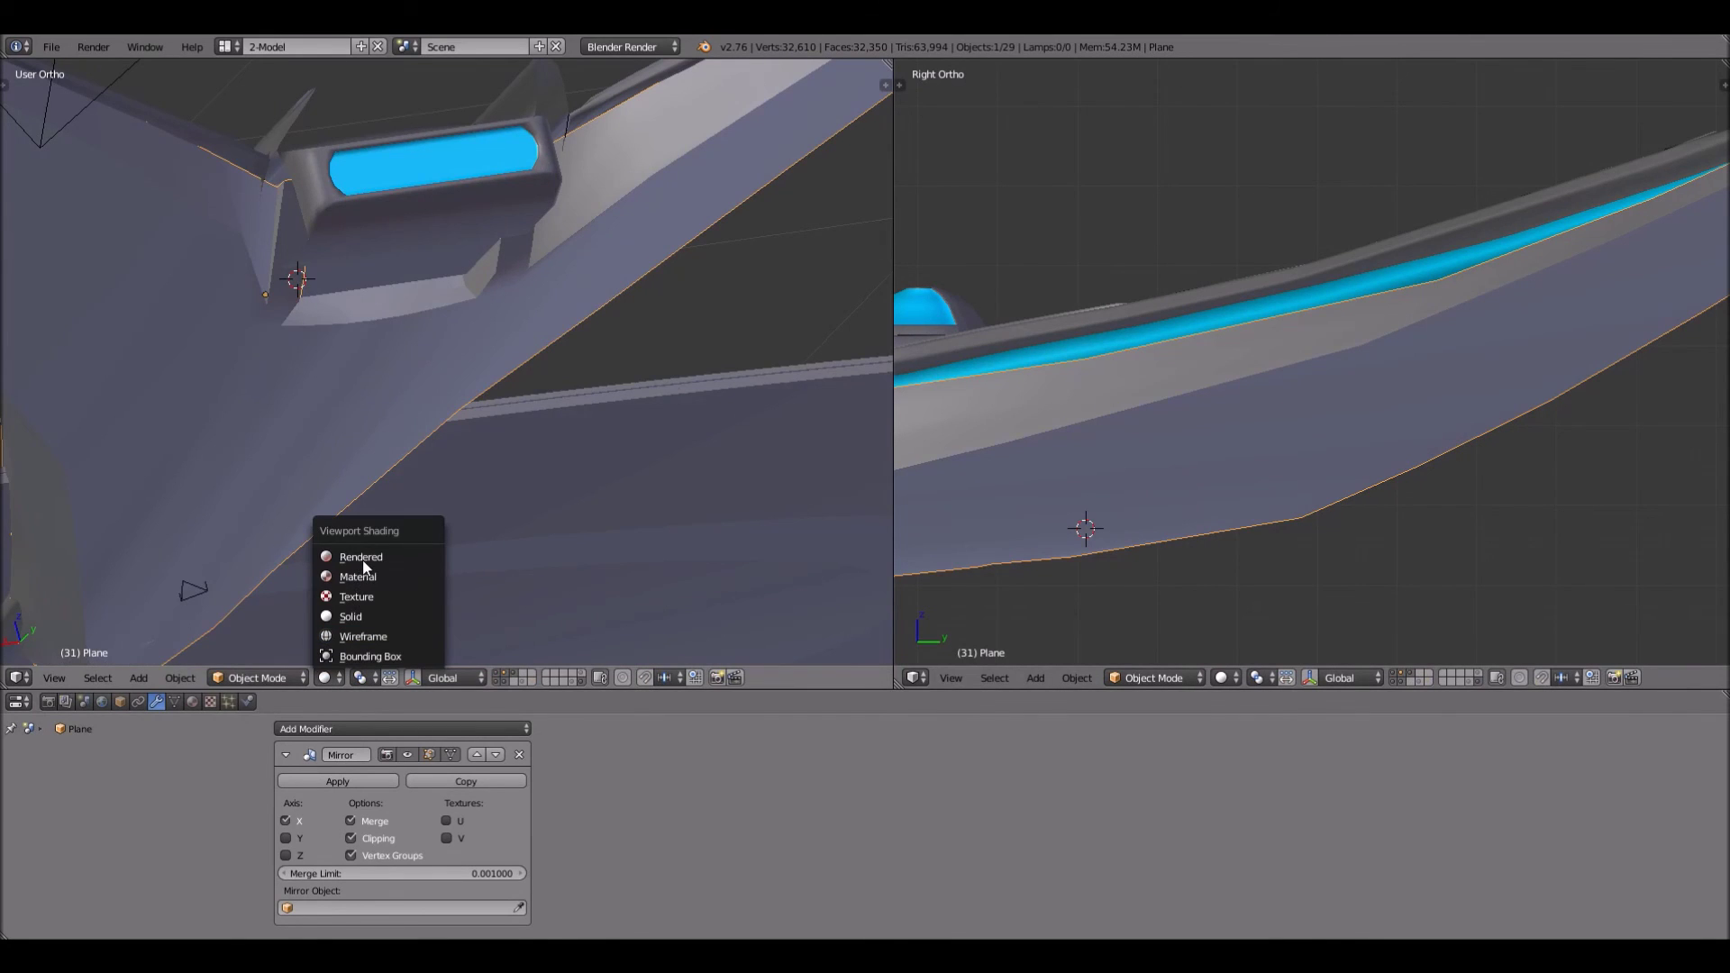
pyautogui.click(362, 558)
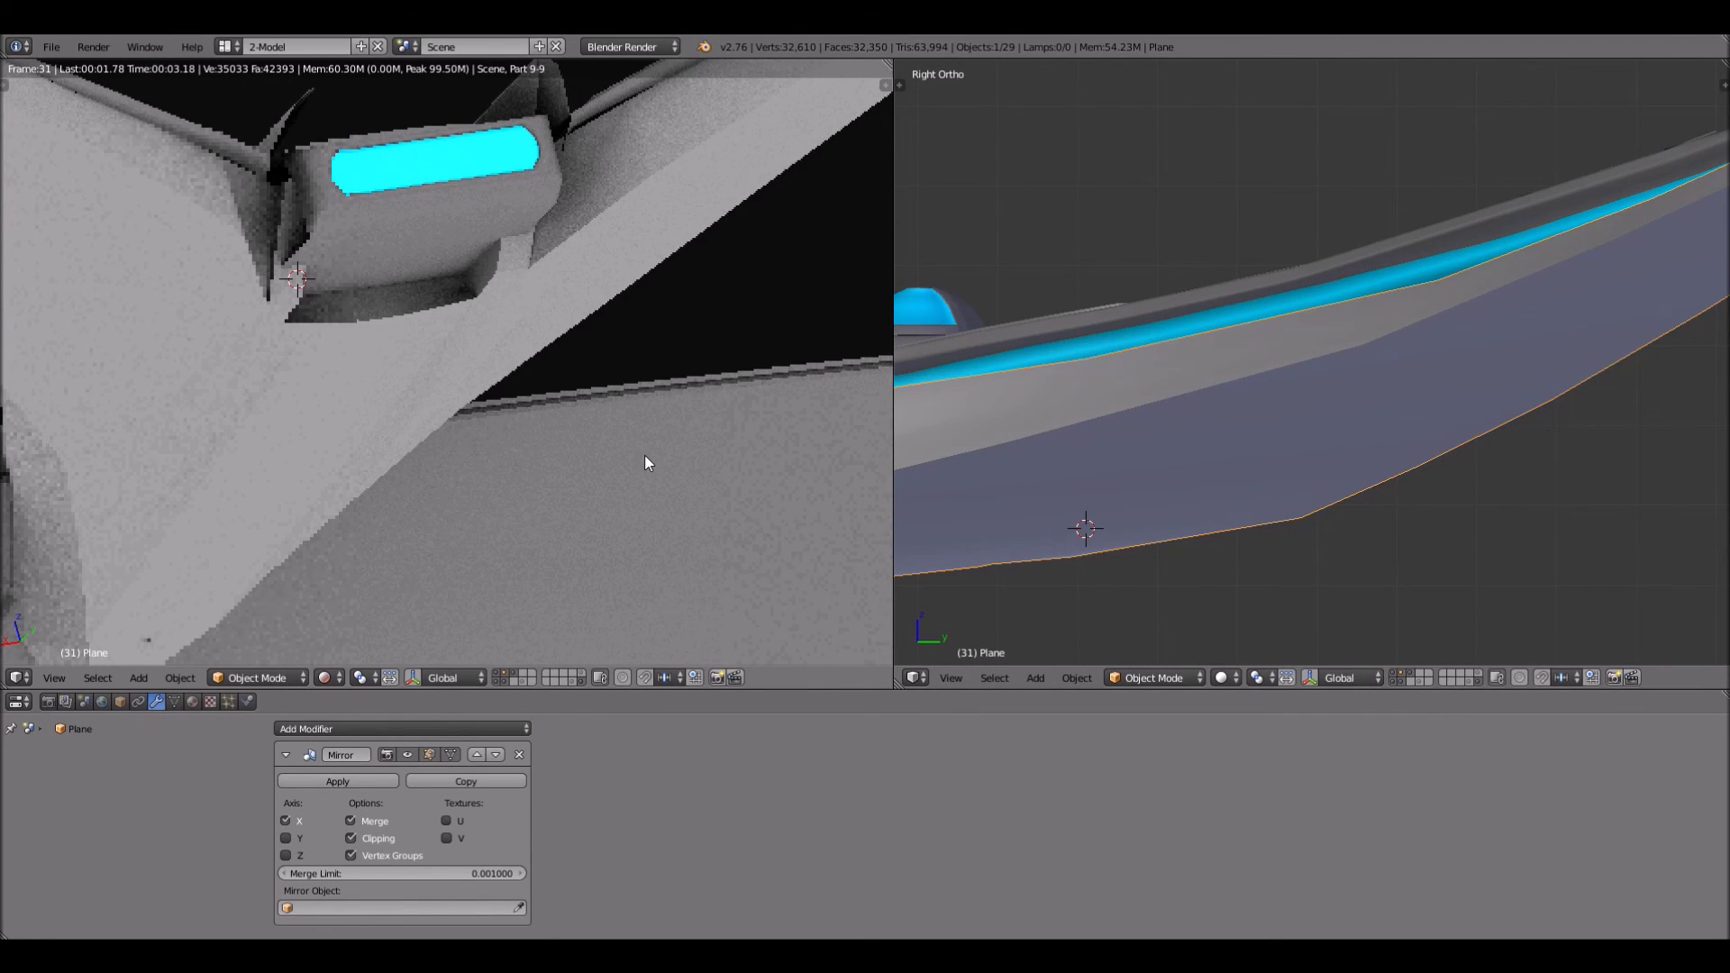
pyautogui.moveTo(645, 463); pyautogui.dragTo(279, 416, button='middle')
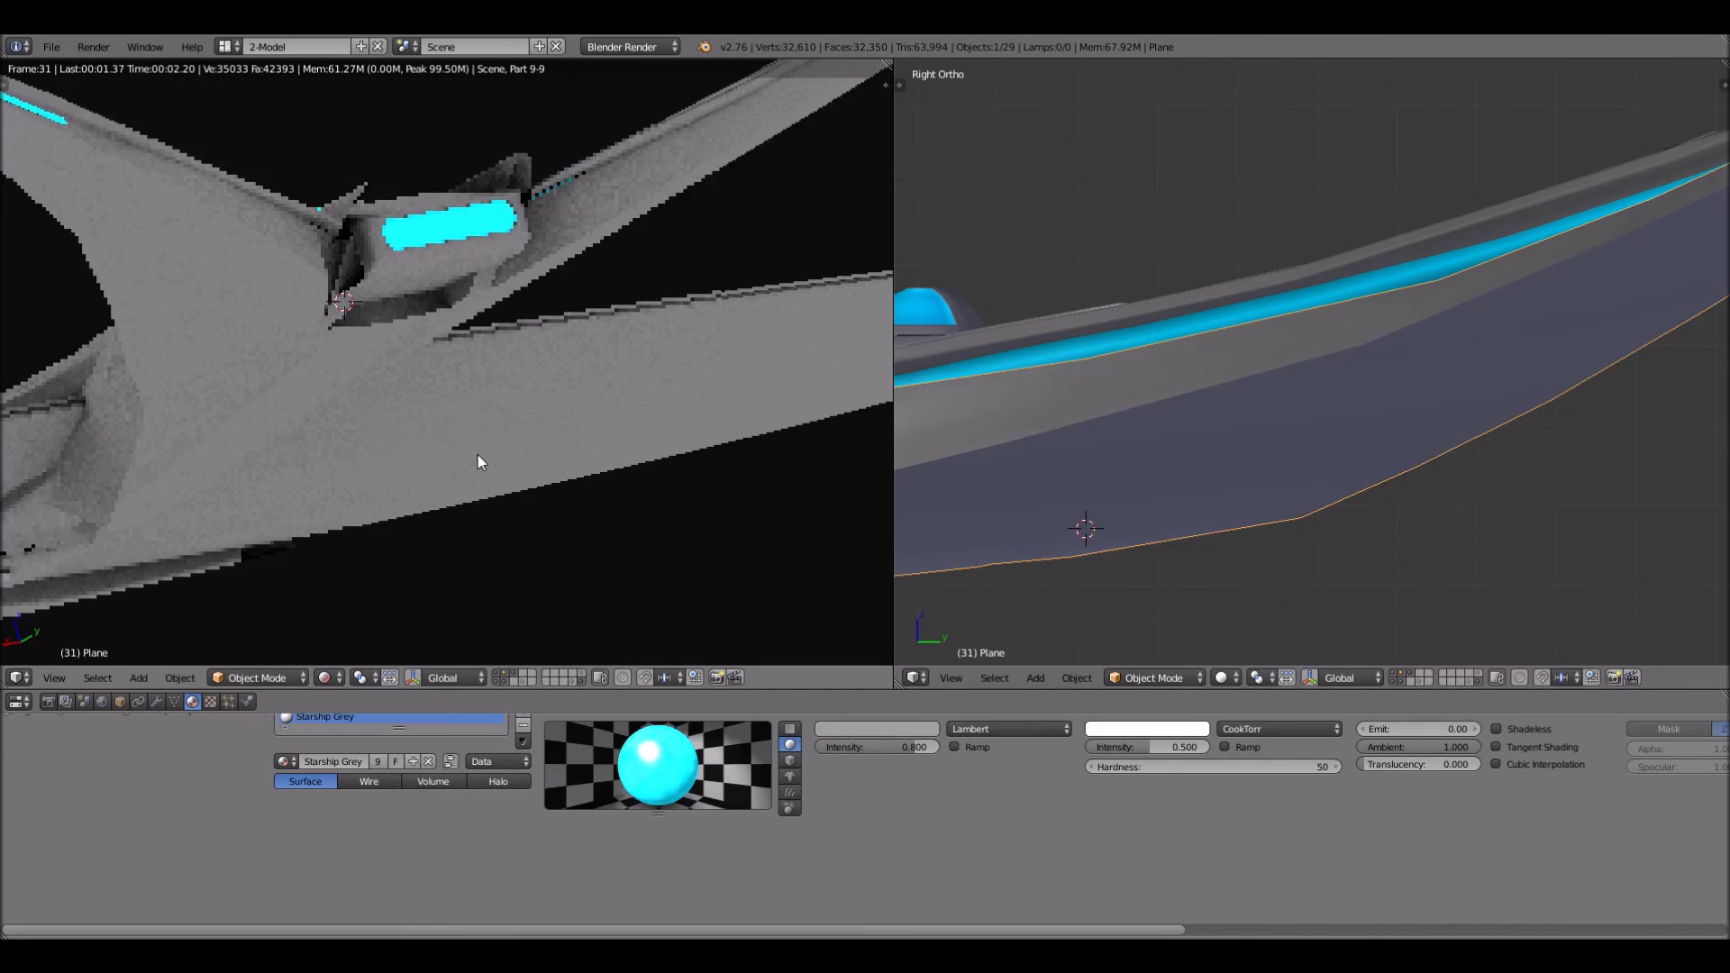
pyautogui.moveTo(477, 454); pyautogui.dragTo(386, 429, button='middle')
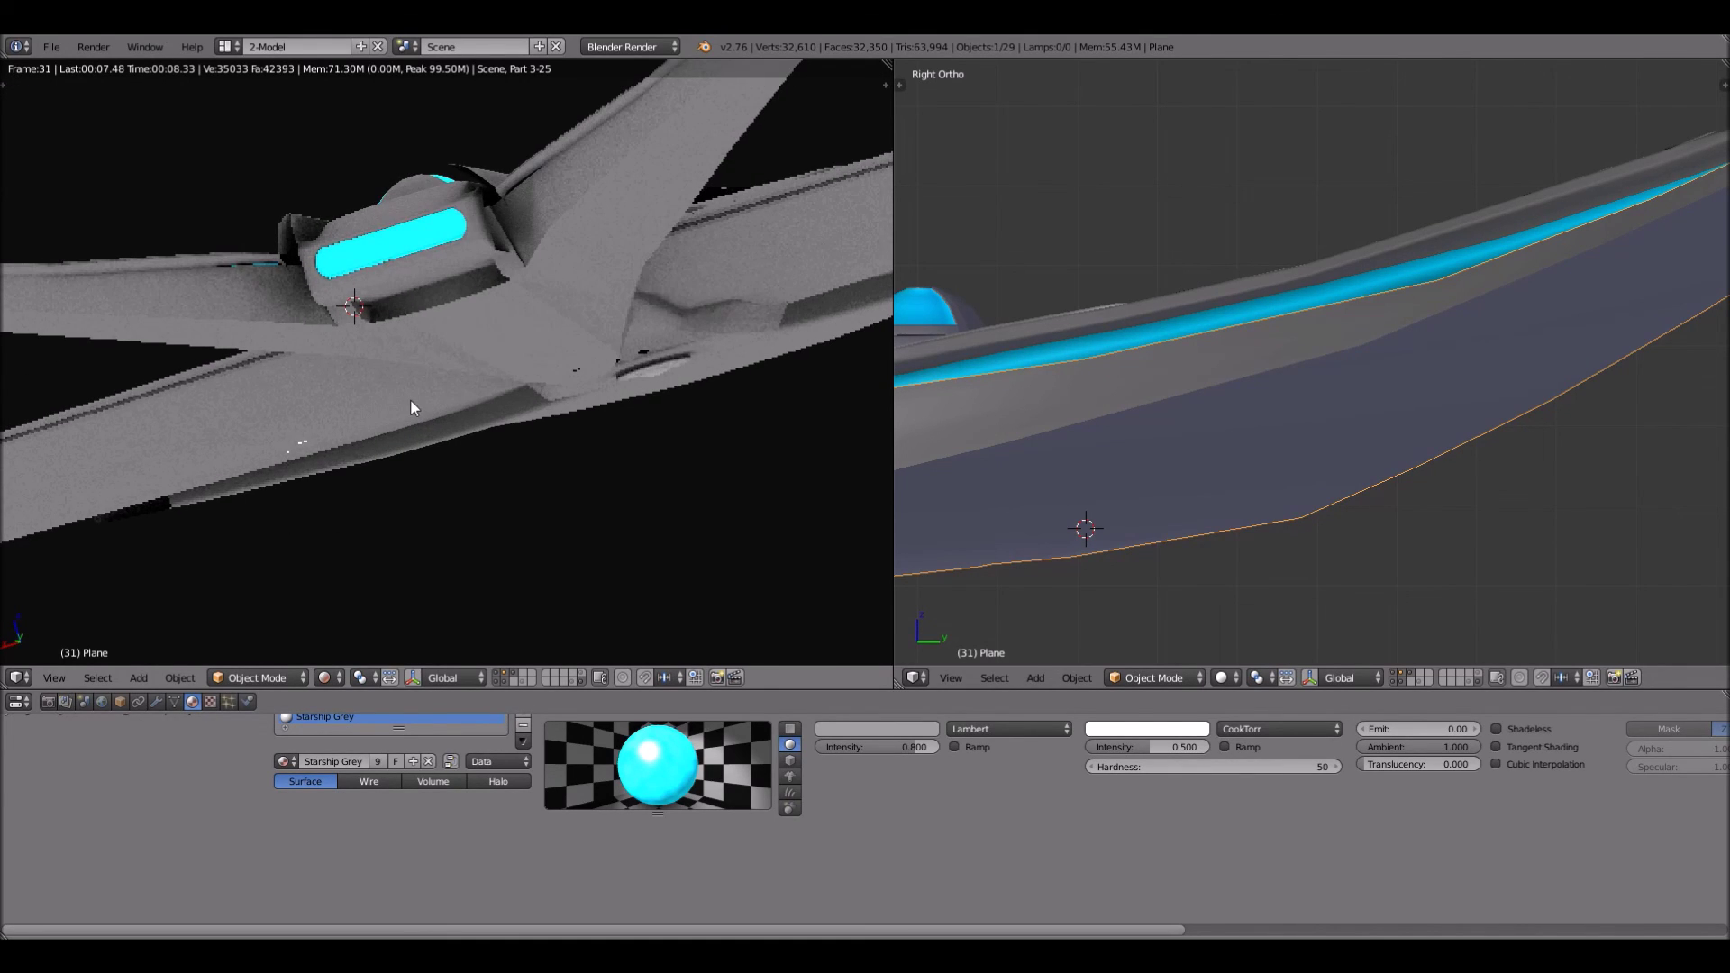
pyautogui.moveTo(409, 397); pyautogui.dragTo(407, 342, button='middle')
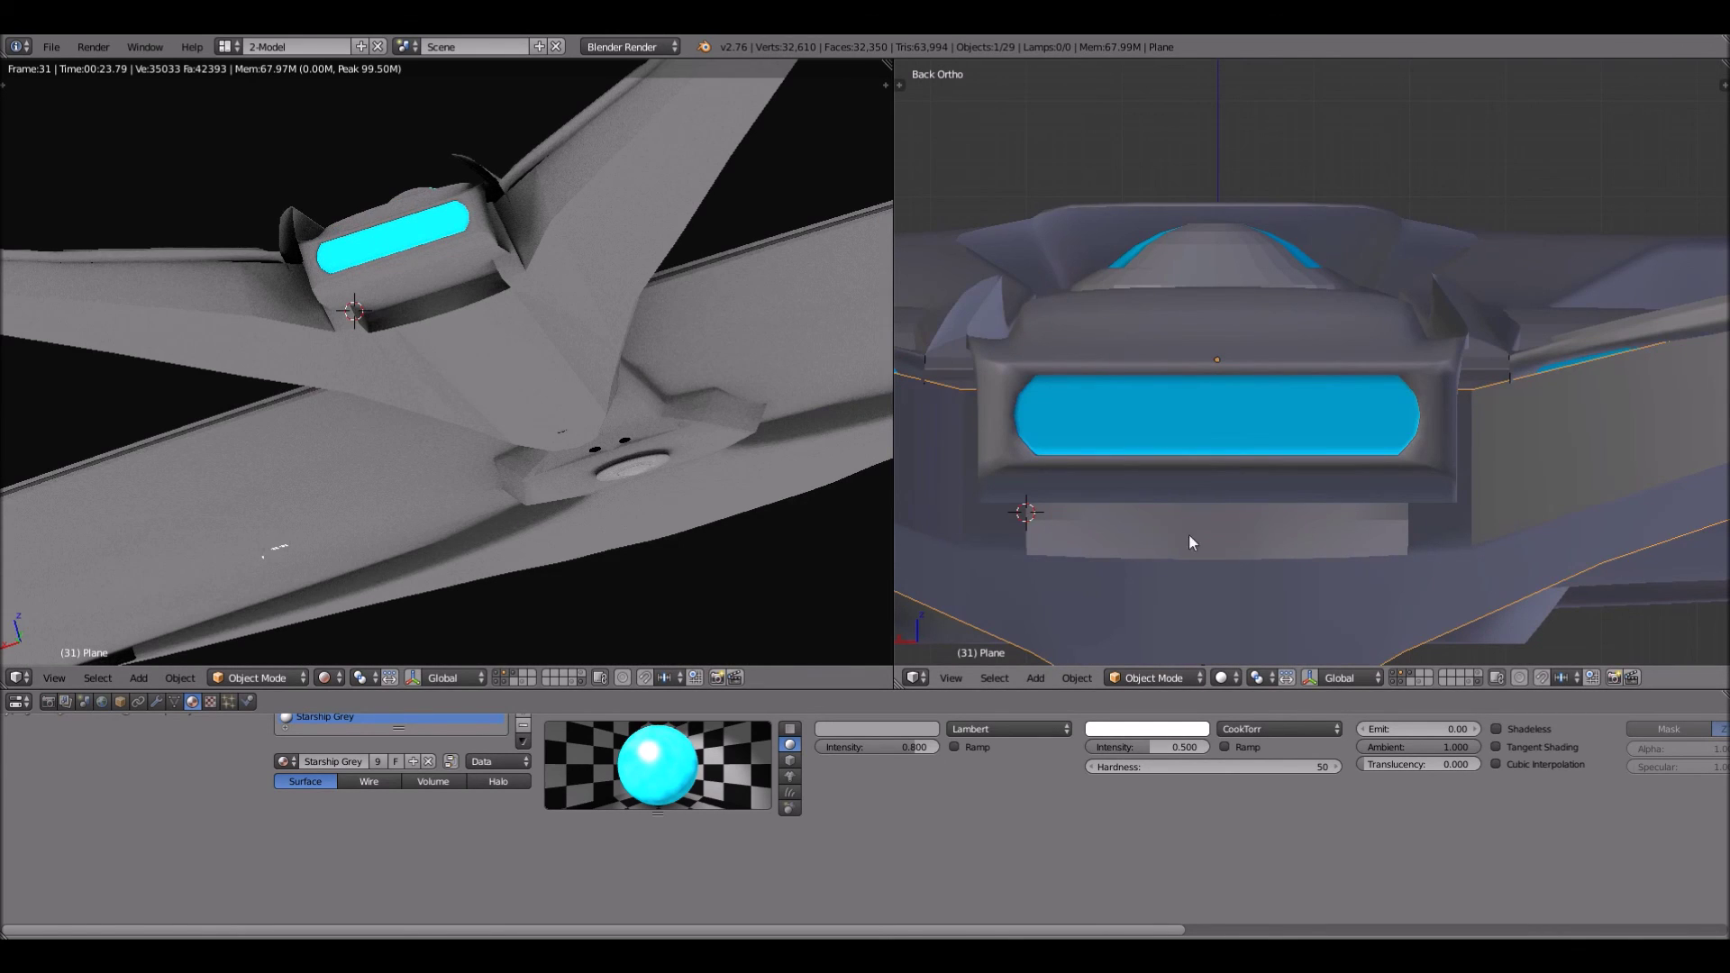
# Examine the slot housing and the recess beneath it in the back view, both up close and from farther out
pyautogui.scroll(-4, 1318, 537)
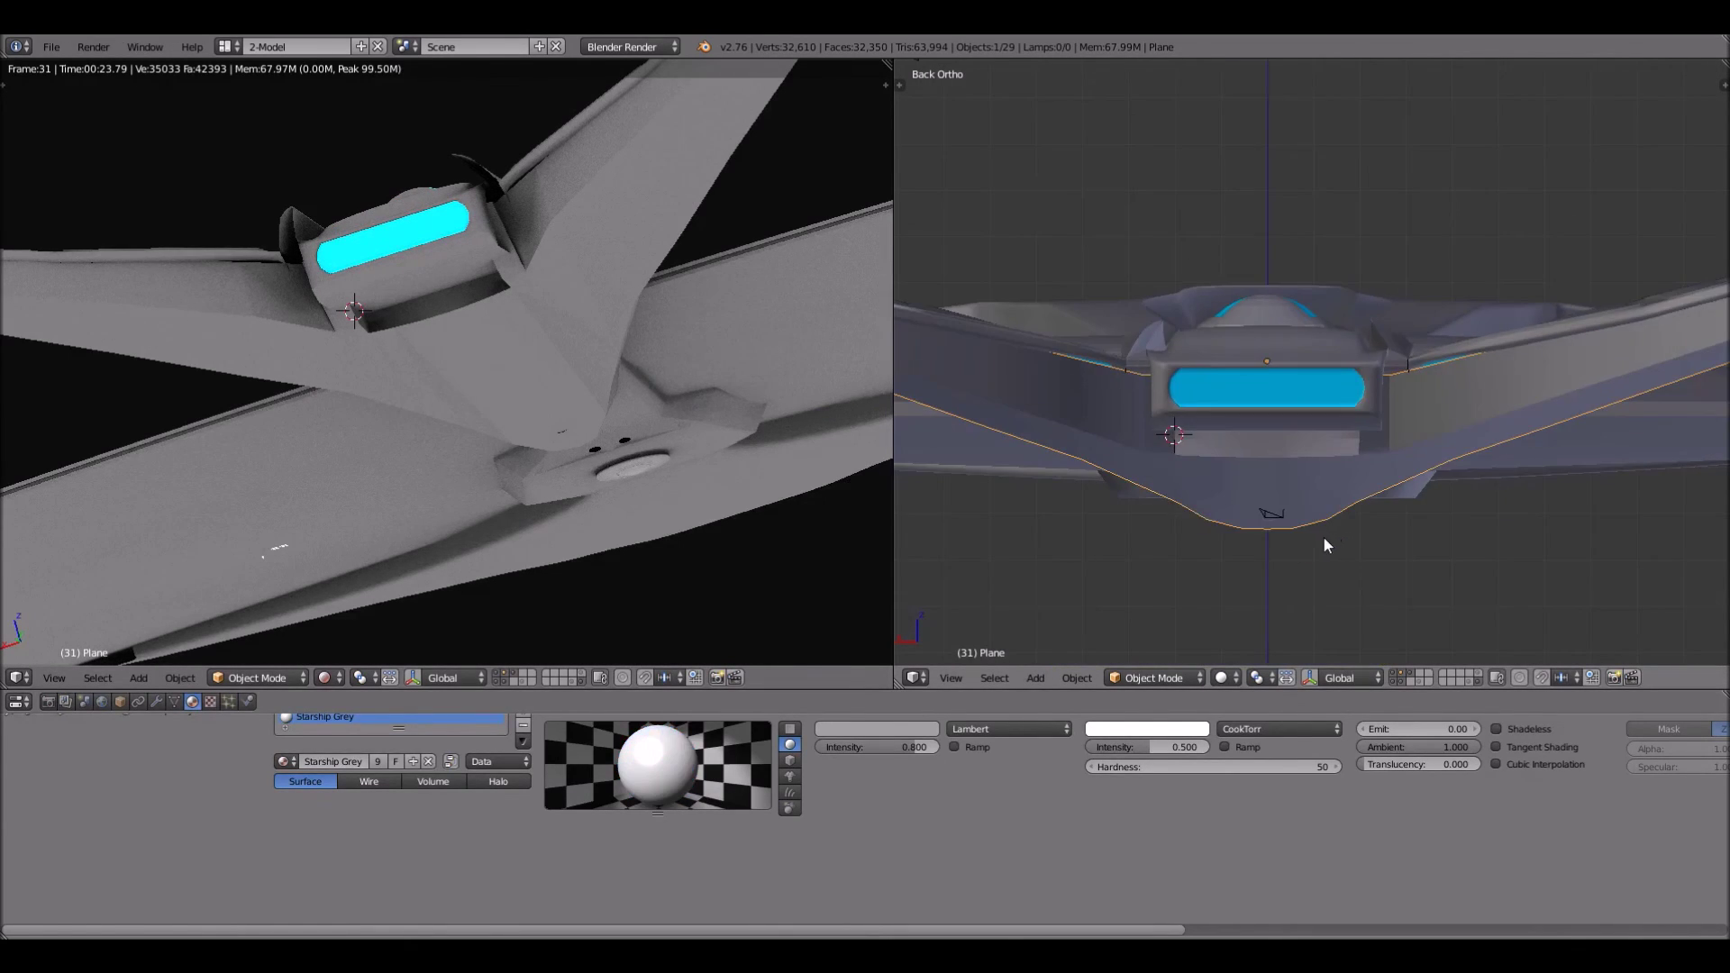
pyautogui.scroll(3, 1315, 538)
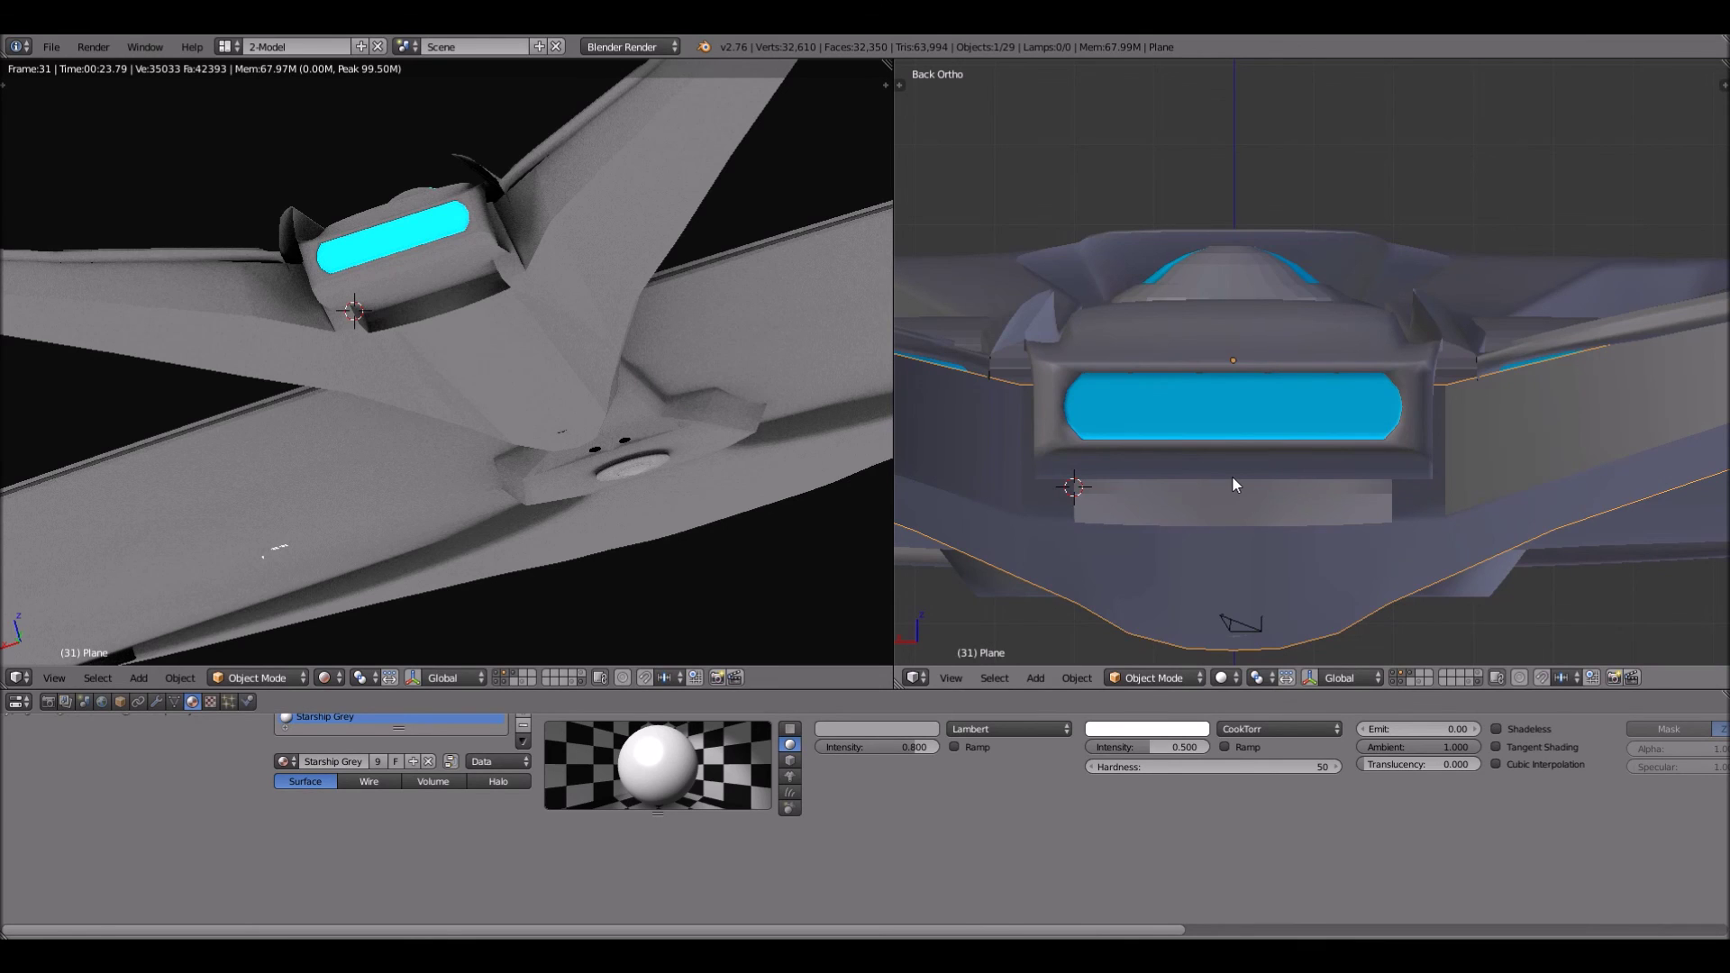
pyautogui.scroll(-6, 1229, 474)
pyautogui.scroll(4, 1226, 475)
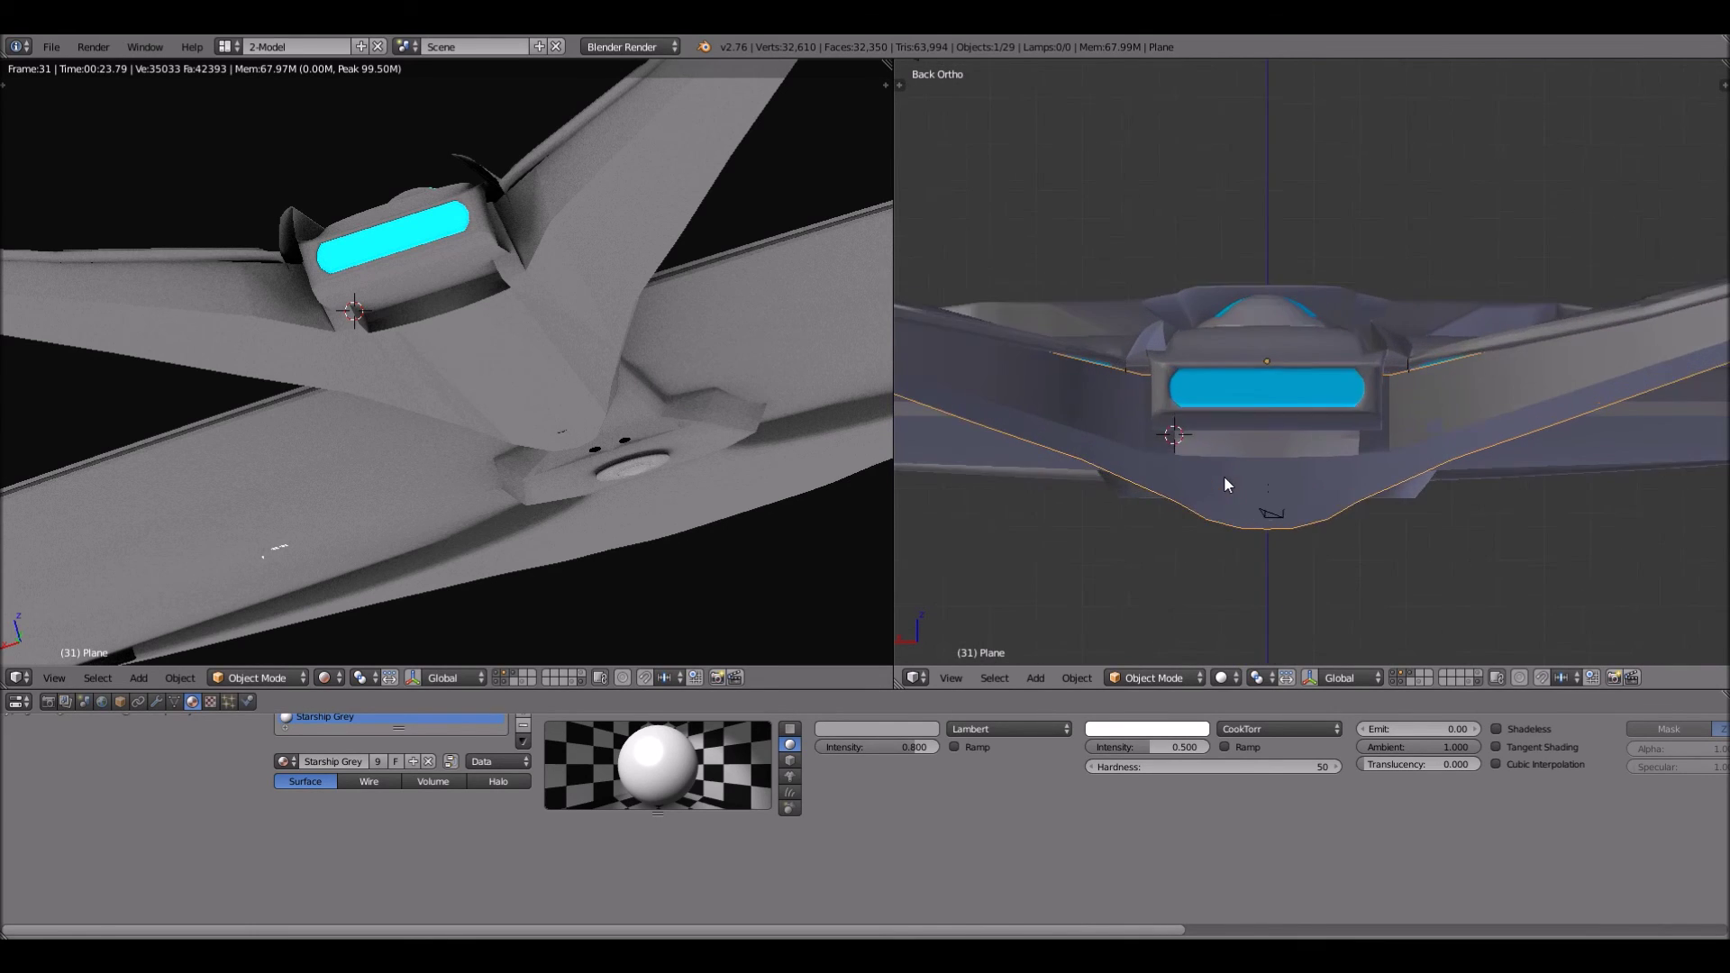
pyautogui.scroll(2, 1224, 476)
pyautogui.scroll(-3, 1224, 476)
pyautogui.scroll(3, 1223, 477)
pyautogui.scroll(1, 1224, 478)
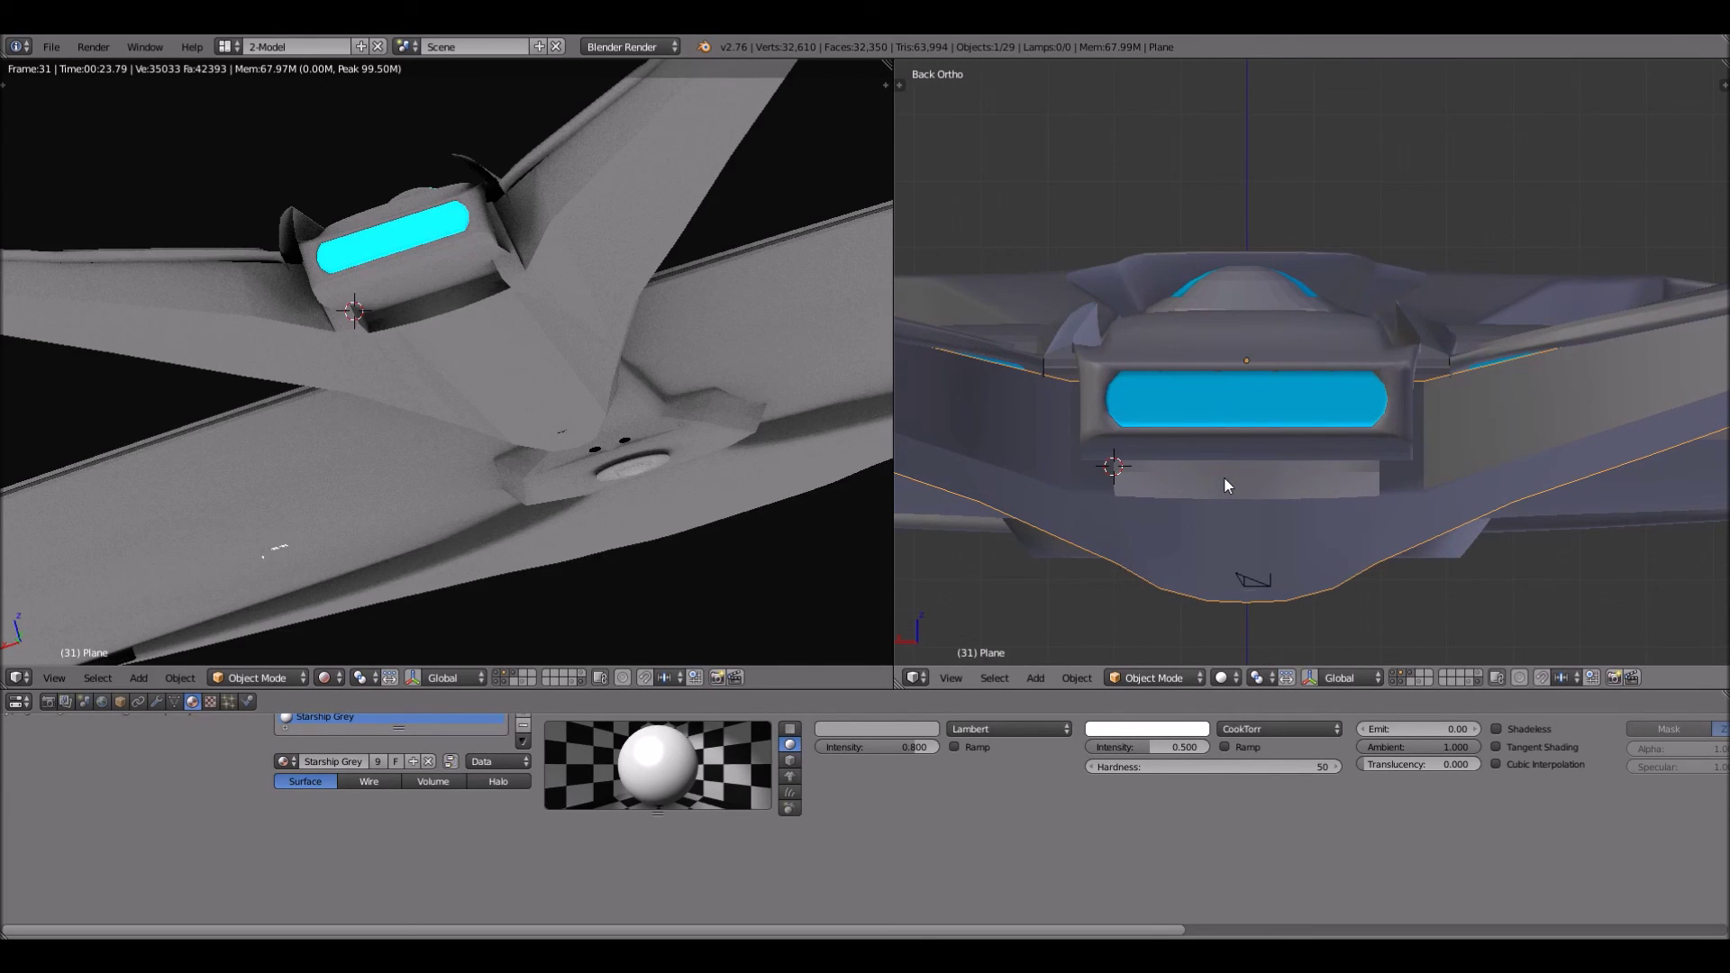
pyautogui.scroll(-4, 1224, 476)
pyautogui.scroll(3, 1224, 478)
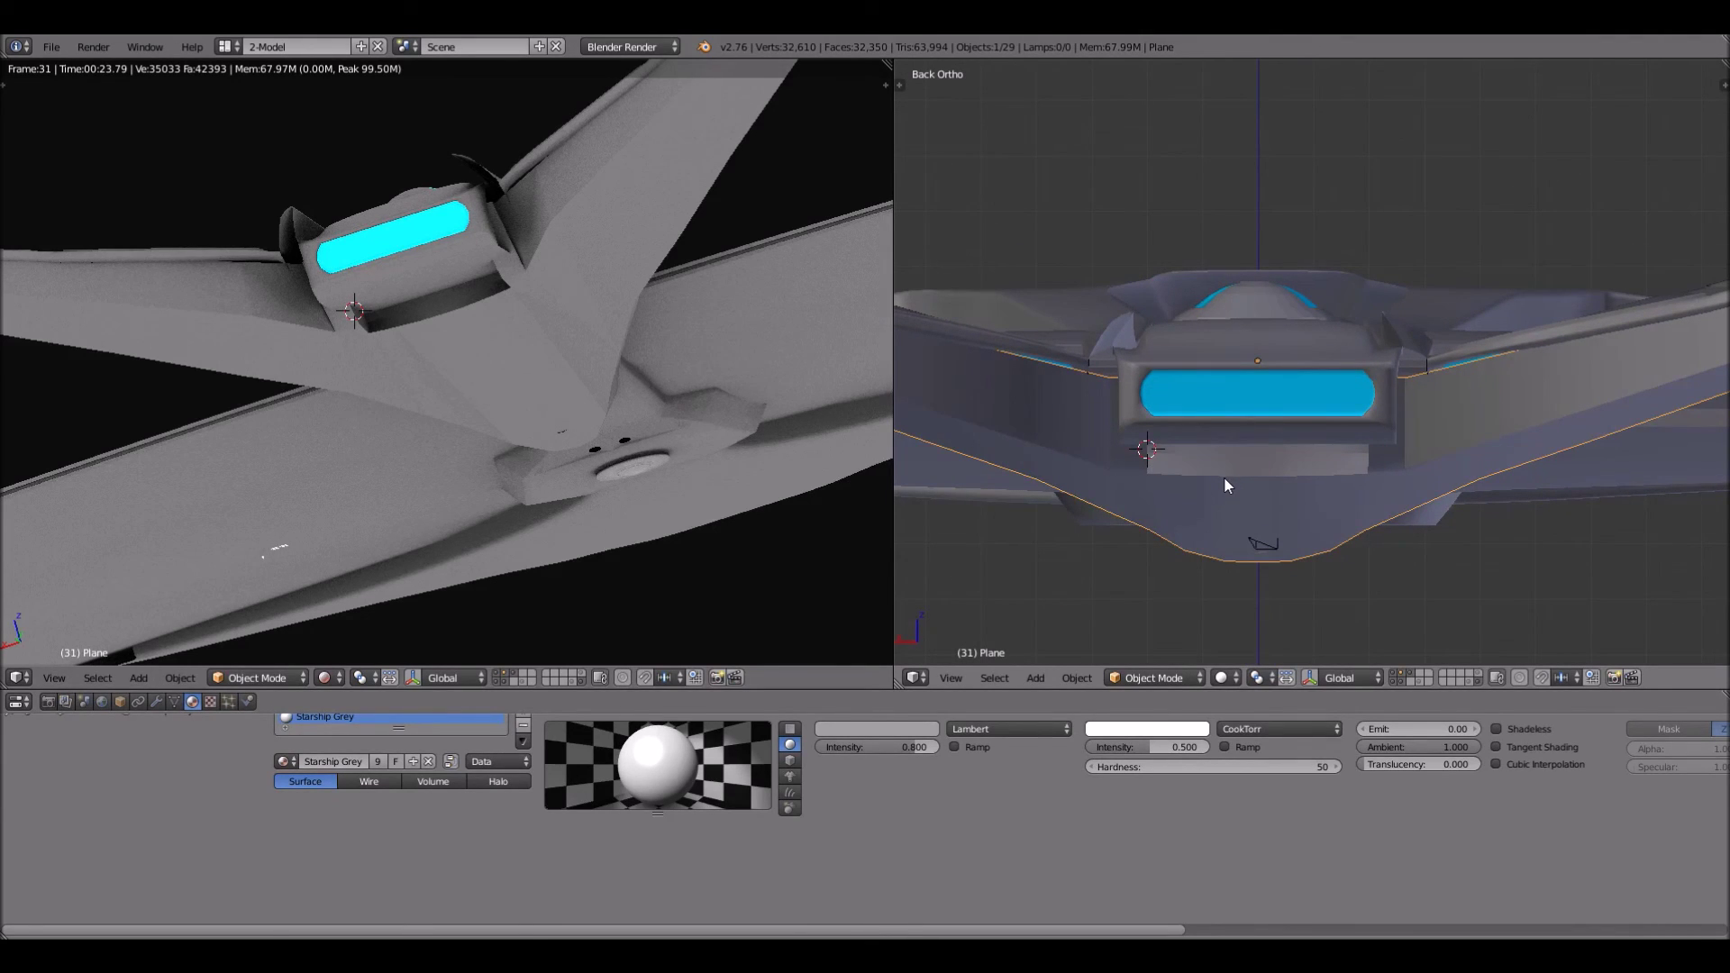
pyautogui.scroll(-1, 1224, 477)
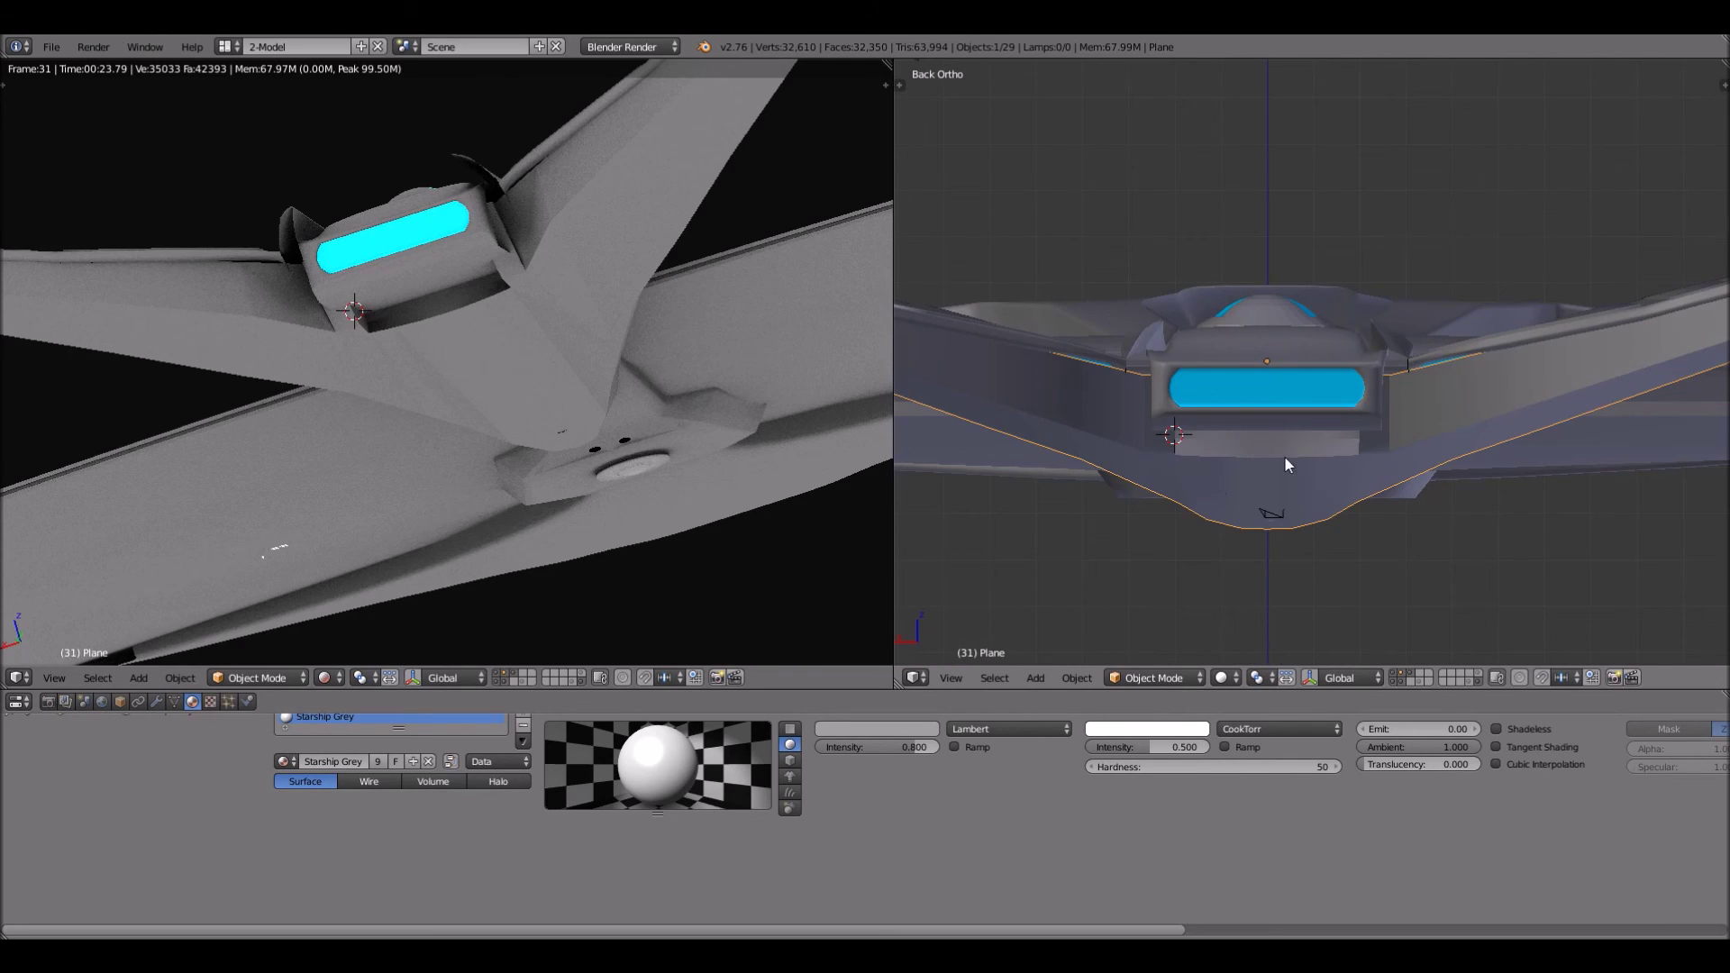
pyautogui.scroll(-2, 1286, 458)
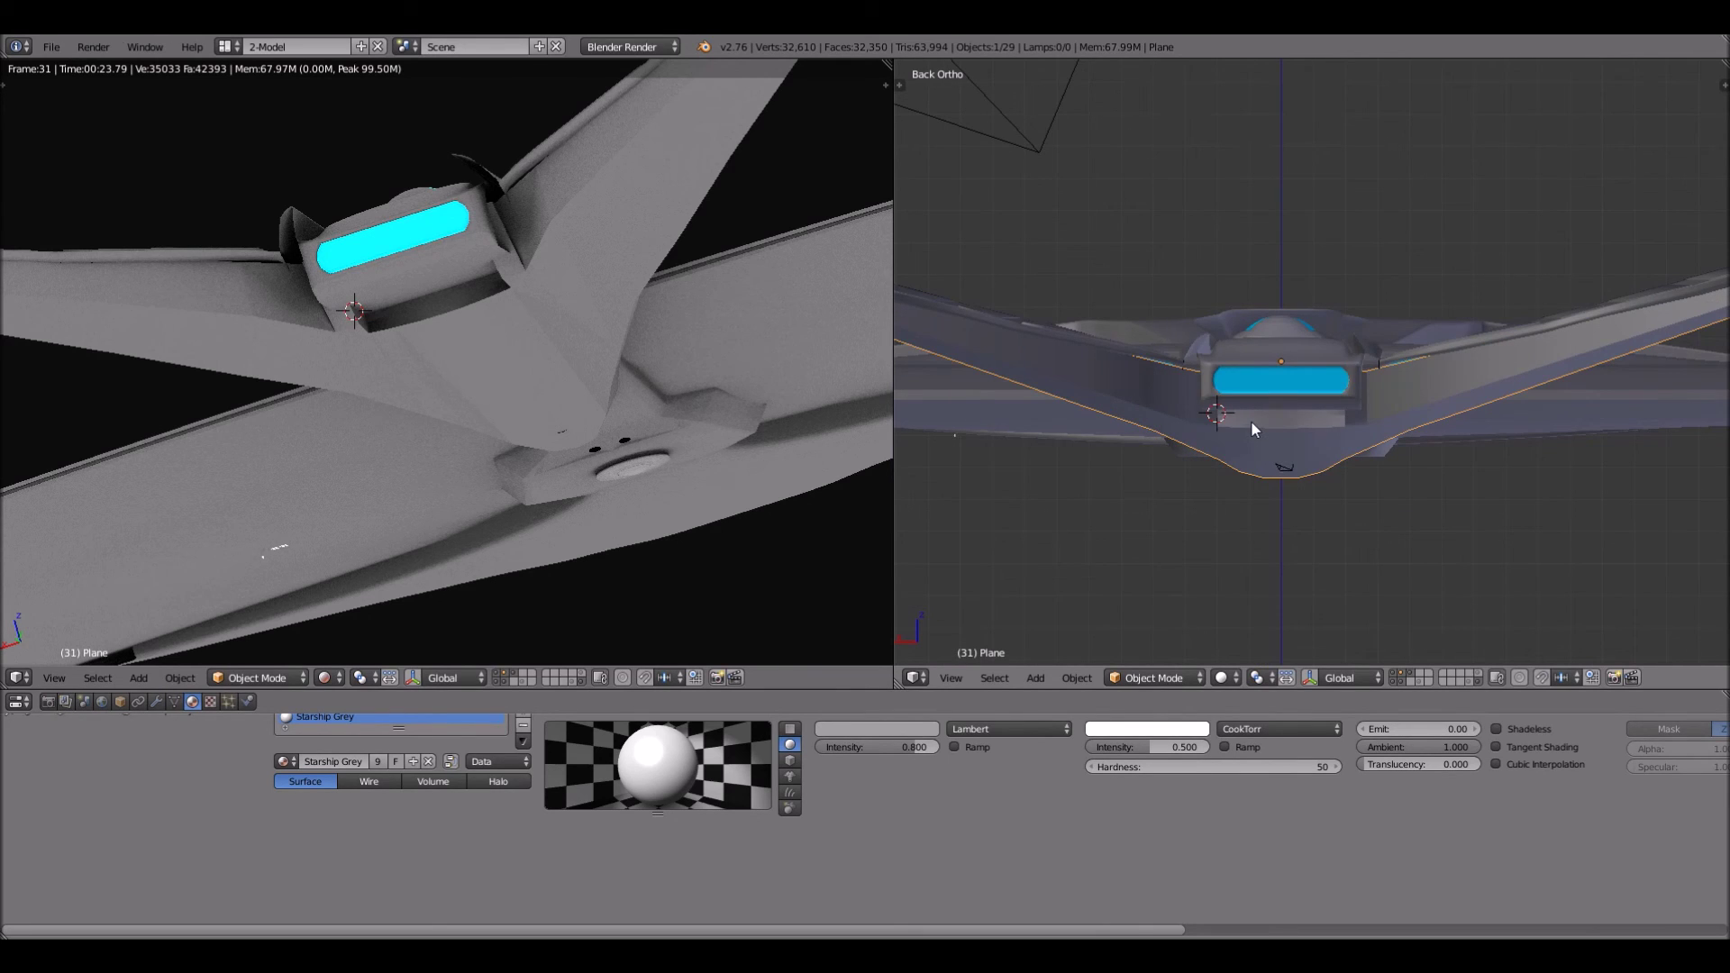
# Examine the slot housing and recess from below and behind, and how they sit within the whole ship
pyautogui.moveTo(1251, 420); pyautogui.dragTo(1263, 456, button='middle')
pyautogui.scroll(5, 1262, 469)
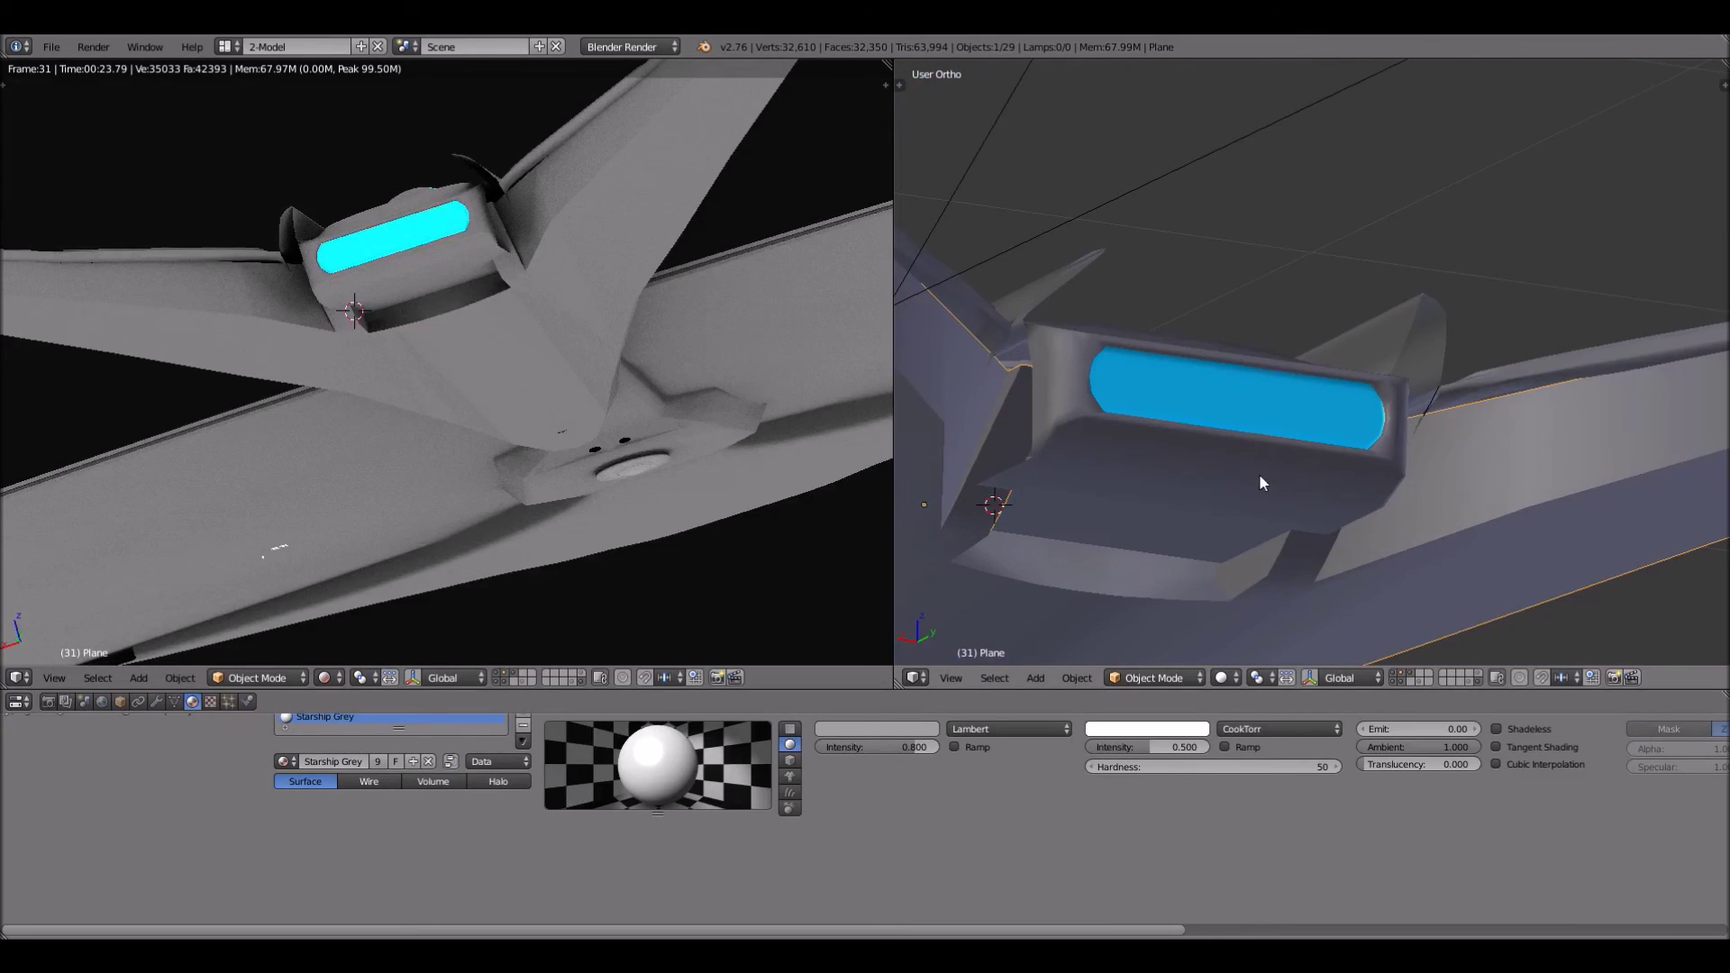
pyautogui.keyDown('shift'); pyautogui.moveTo(1203, 507); pyautogui.dragTo(1251, 280, button='middle'); pyautogui.keyUp('shift')
pyautogui.scroll(-3, 1331, 327)
pyautogui.scroll(2, 1331, 327)
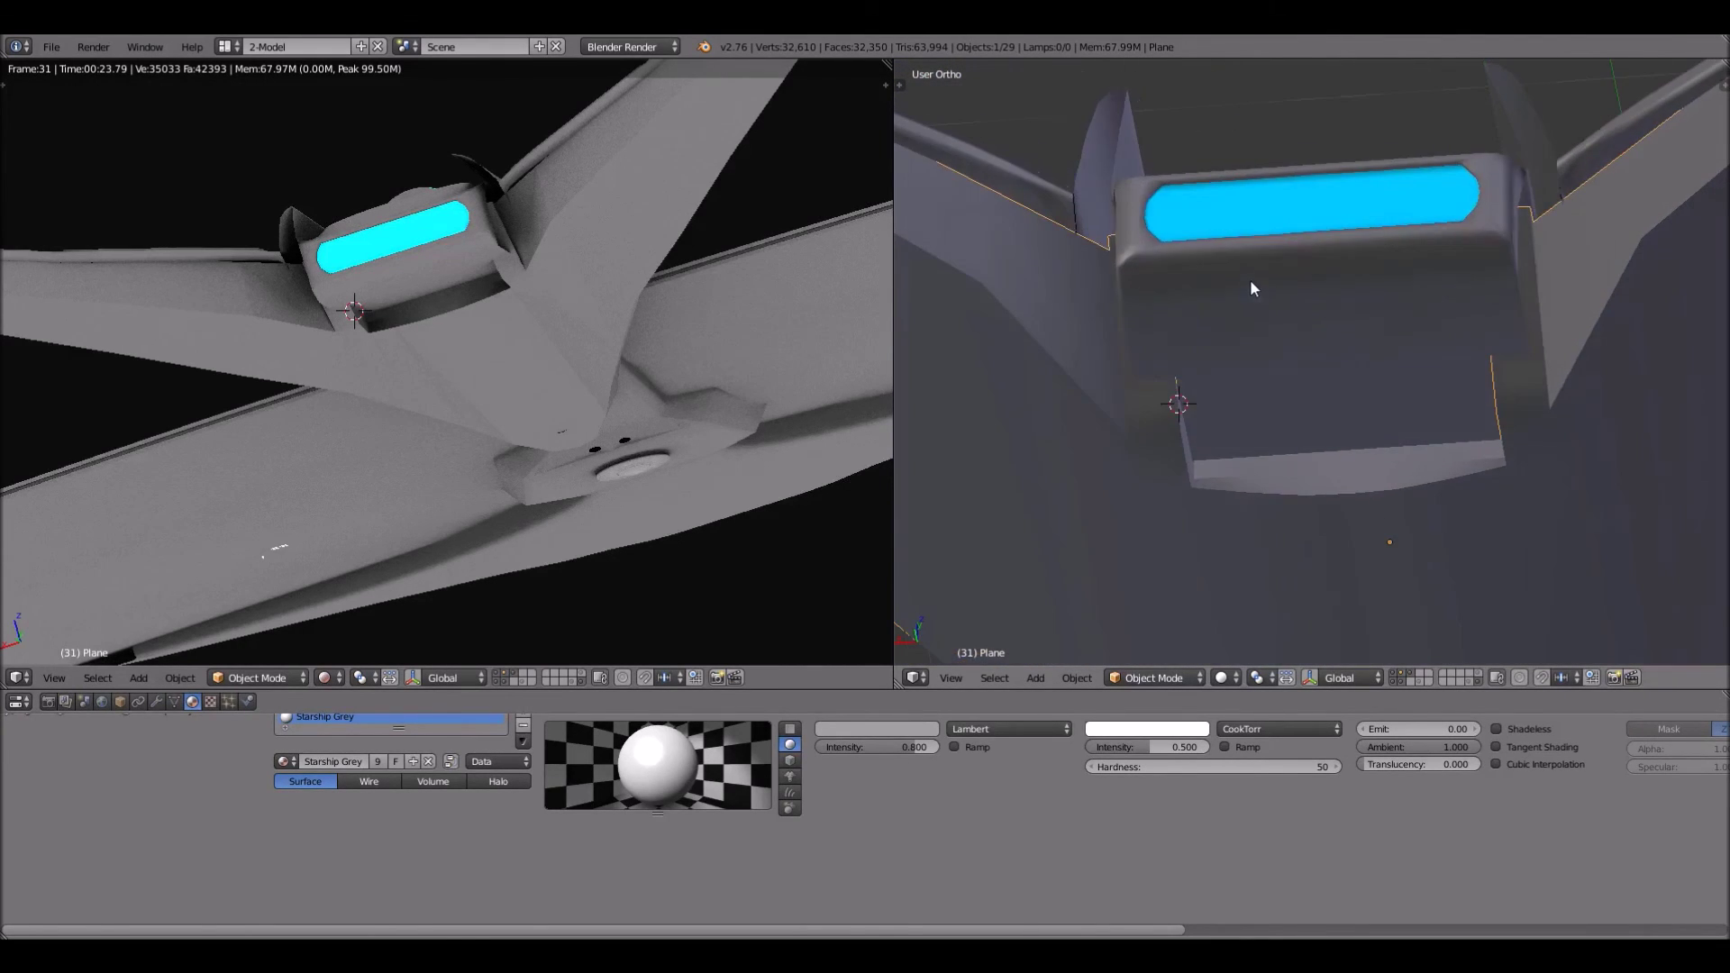
pyautogui.scroll(-5, 1251, 280)
pyautogui.scroll(5, 1241, 370)
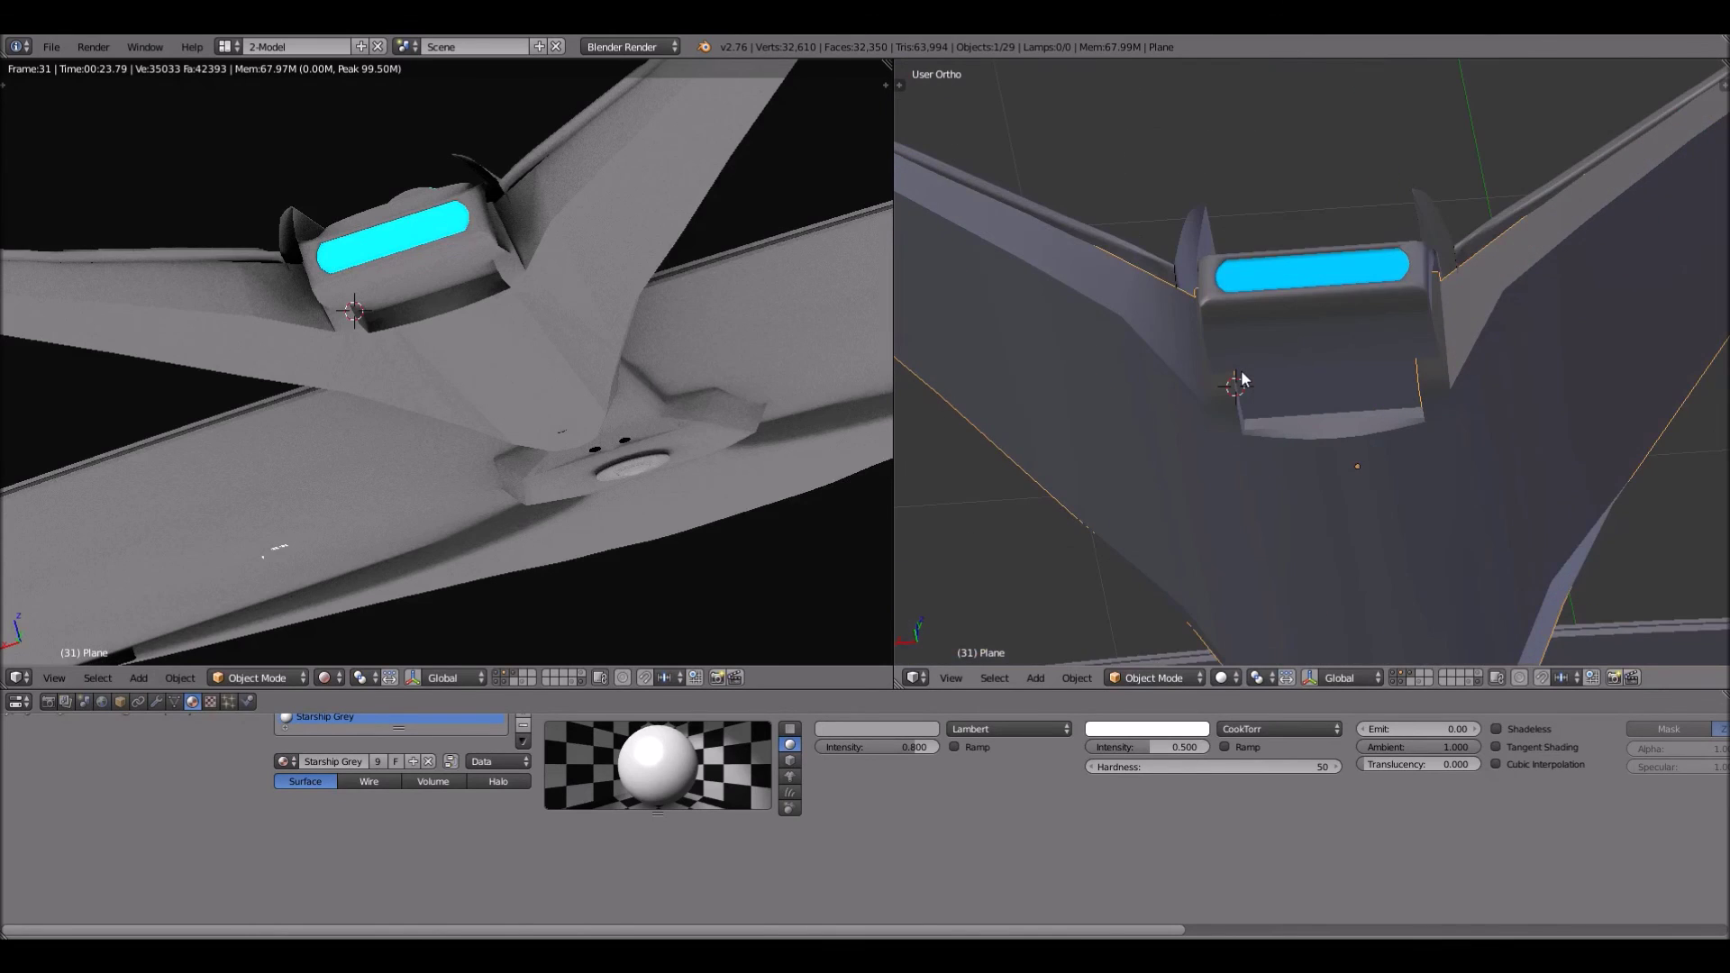
pyautogui.moveTo(1241, 369); pyautogui.dragTo(1286, 307, button='middle')
pyautogui.scroll(-10, 1294, 305)
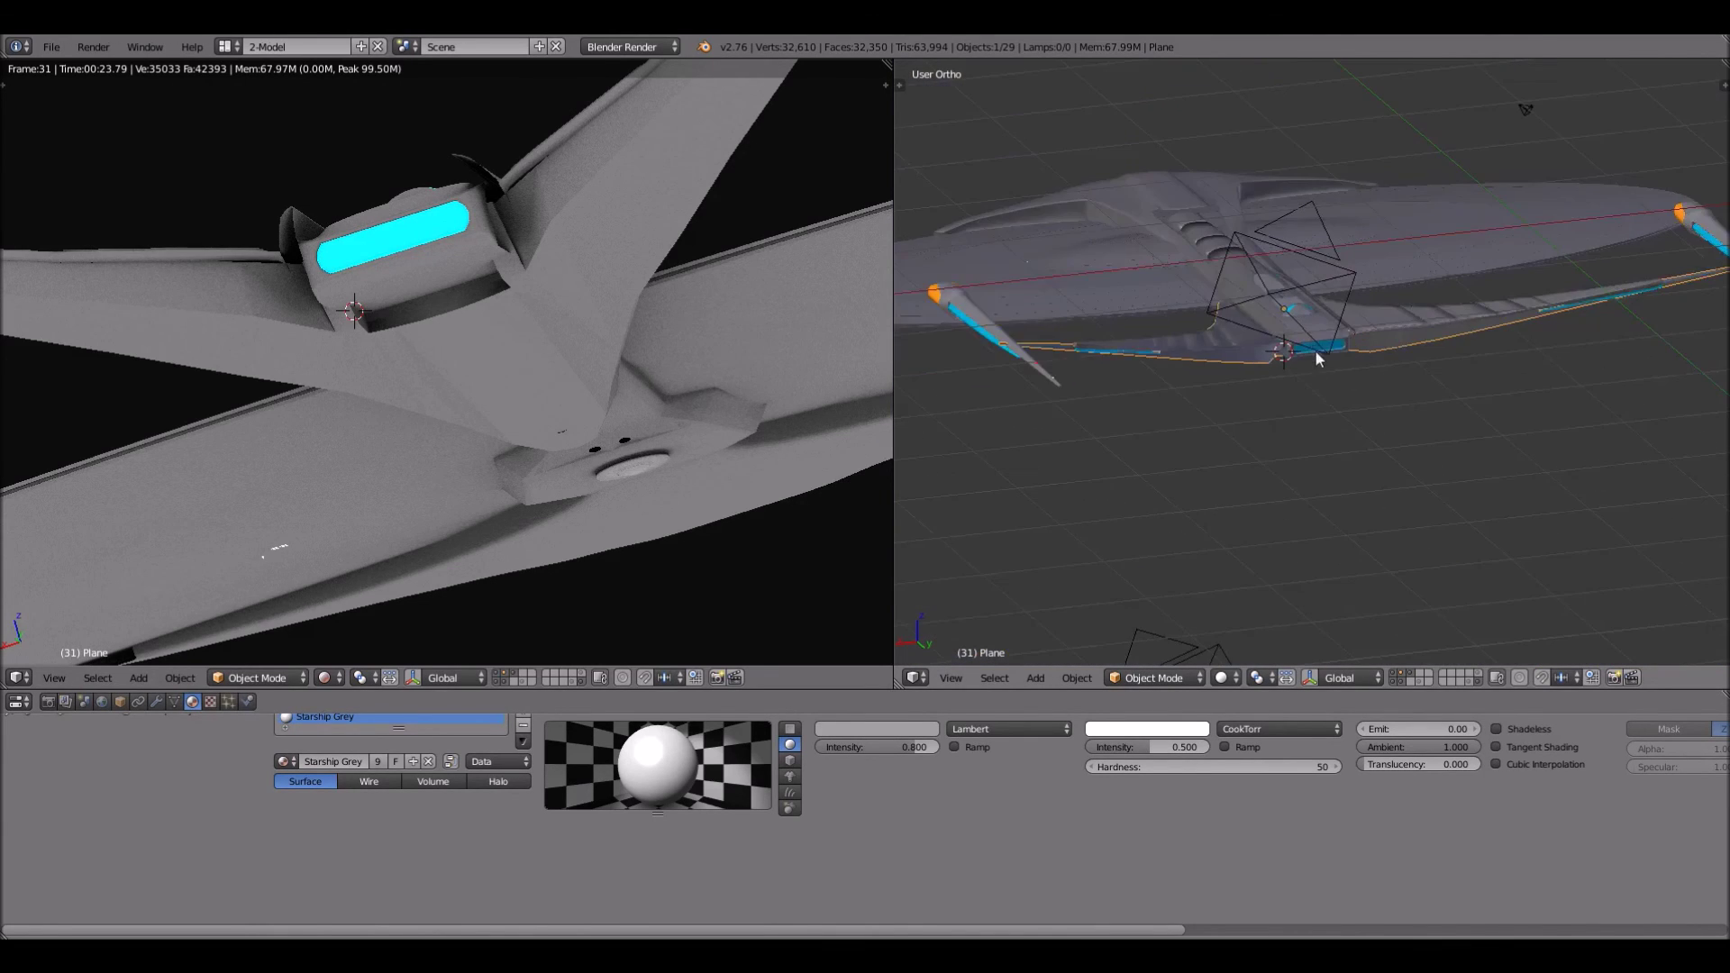
pyautogui.moveTo(1317, 411)
pyautogui.keyDown('shift'); pyautogui.mouseDown(button='middle')
pyautogui.moveTo(1310, 525)
pyautogui.moveTo(1272, 420)
pyautogui.moveTo(1281, 491)
pyautogui.moveTo(1280, 362)
pyautogui.moveTo(1323, 420)
pyautogui.mouseUp(button='middle'); pyautogui.keyUp('shift')
pyautogui.scroll(6, 1311, 526)
pyautogui.scroll(-7, 1318, 526)
pyautogui.scroll(5, 1306, 501)
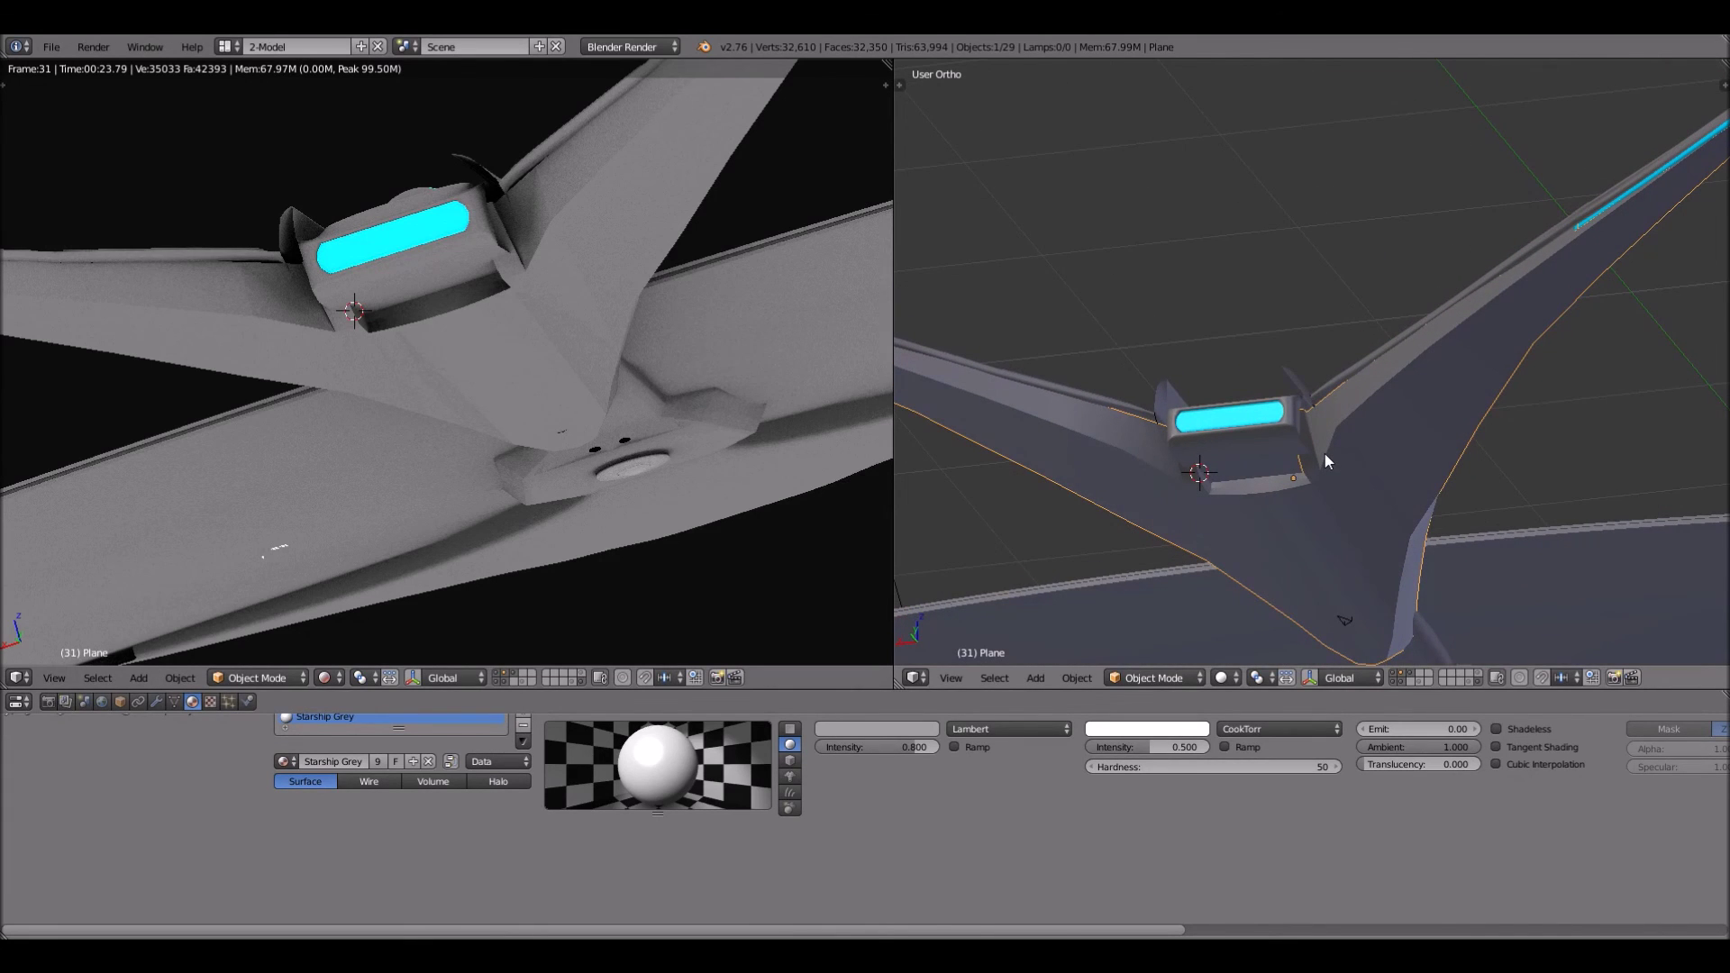
# Examine the hull's upper side around the blue dome, and the slot housing and recess up close from behind
pyautogui.moveTo(1300, 462); pyautogui.dragTo(1540, 582, button='middle')
pyautogui.moveTo(1609, 502); pyautogui.dragTo(1565, 578, button='middle')
pyautogui.scroll(8, 1557, 578)
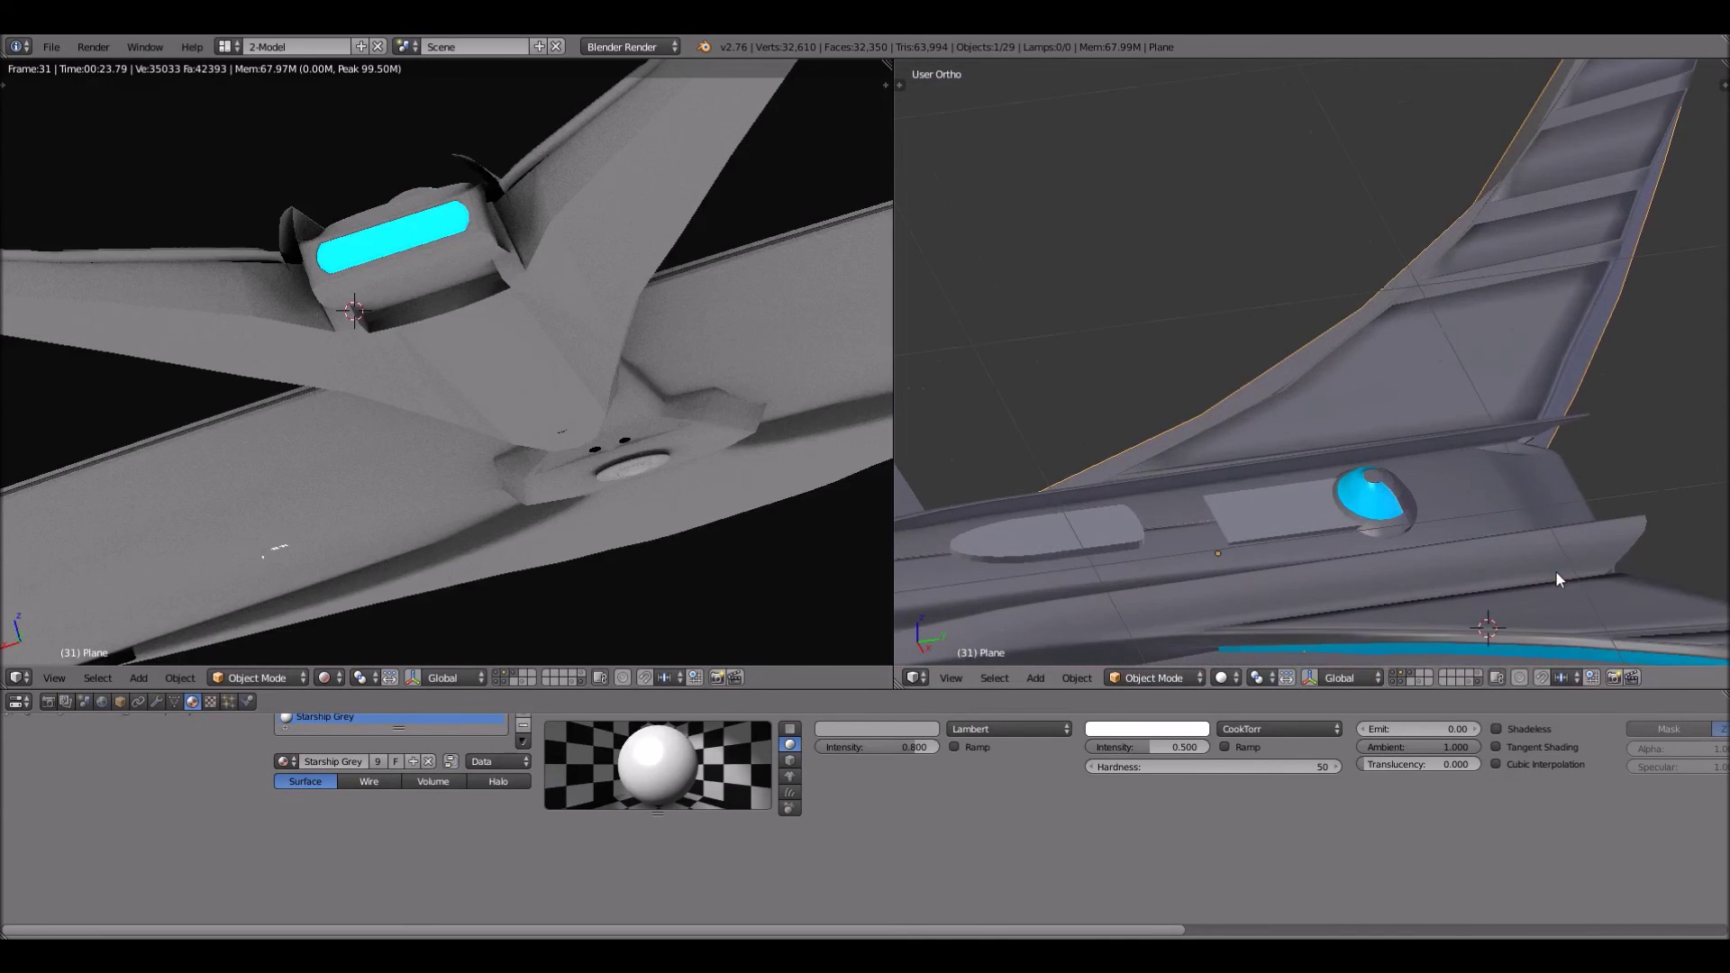
pyautogui.scroll(-6, 1485, 516)
pyautogui.moveTo(1485, 516); pyautogui.dragTo(1423, 383, button='middle')
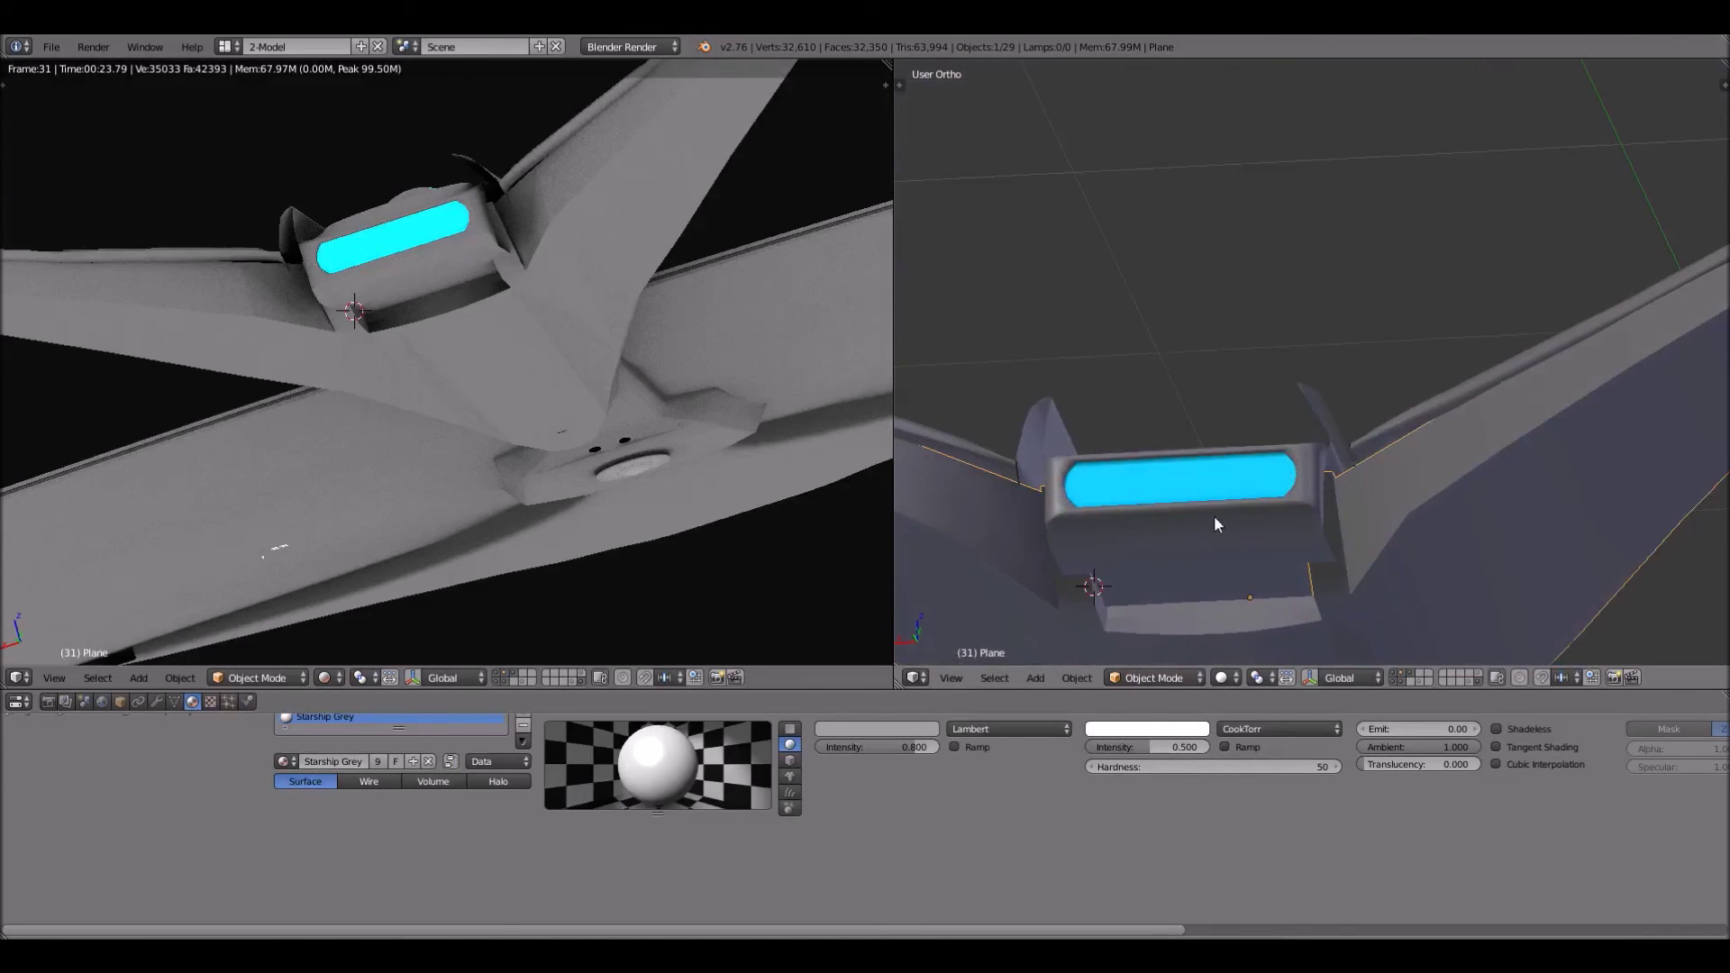
pyautogui.moveTo(1216, 520); pyautogui.dragTo(1298, 312, button='middle')
pyautogui.scroll(-1, 1299, 316)
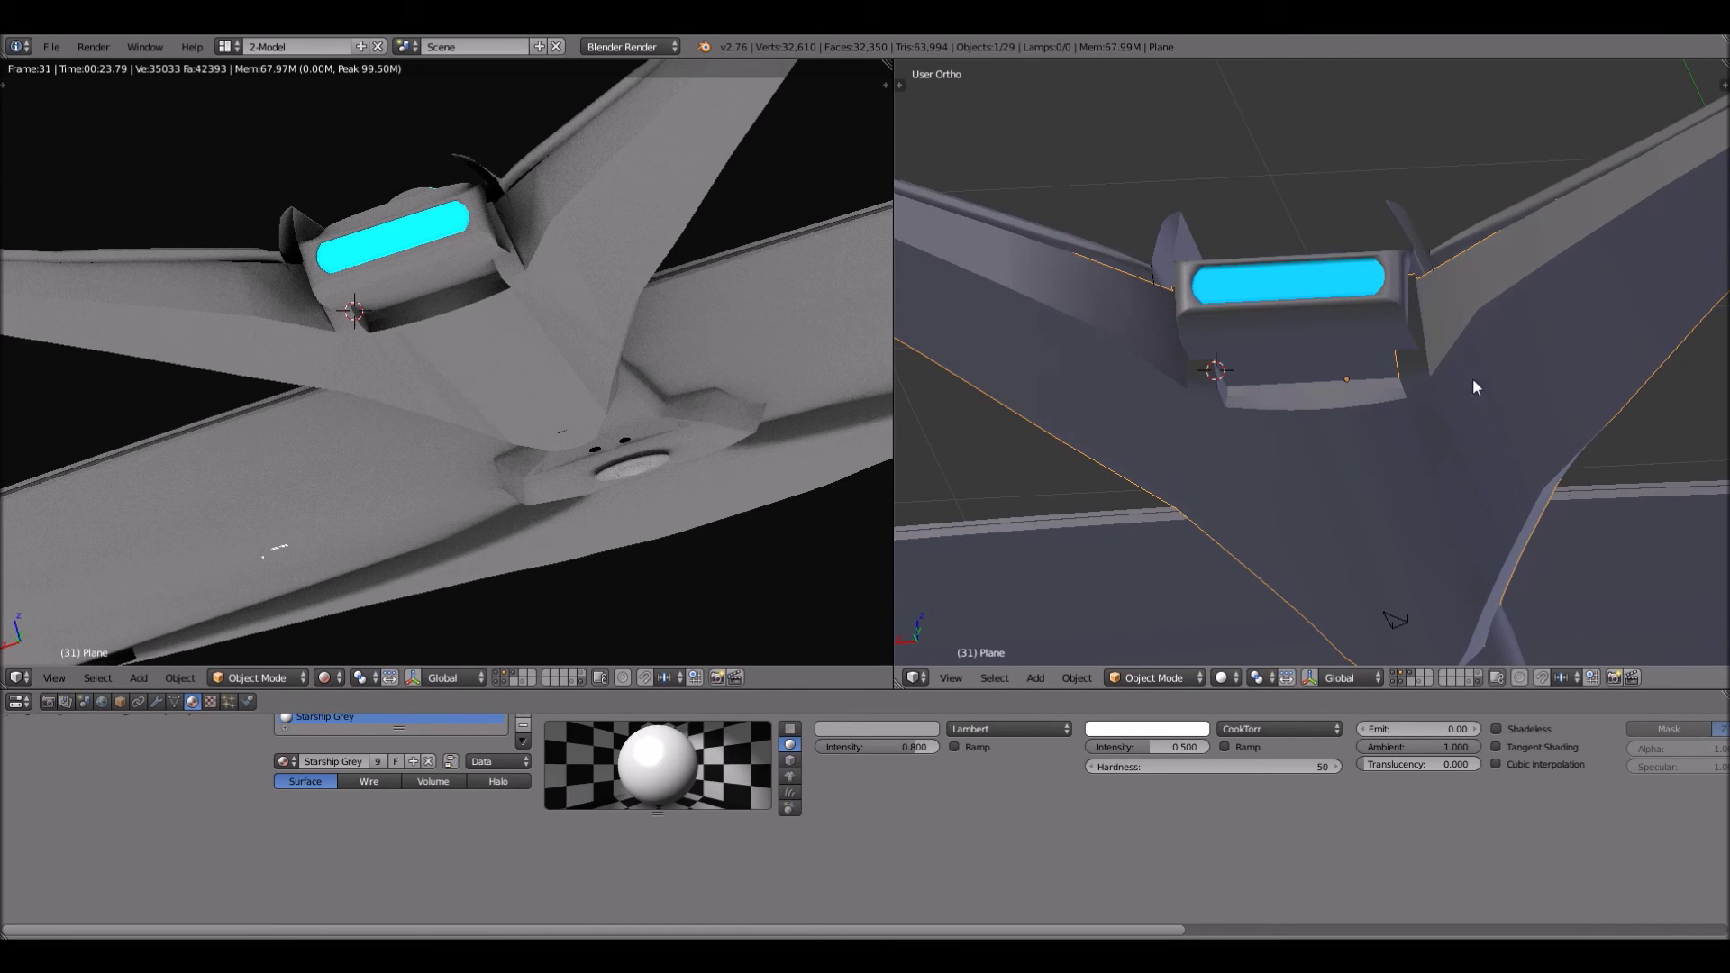
# Examine the ship from the upper side and how the Plane's underside runs from the slot housing to the lower hull
pyautogui.moveTo(1474, 379); pyautogui.dragTo(1320, 410, button='middle')
pyautogui.moveTo(1452, 492); pyautogui.dragTo(1373, 489, button='middle')
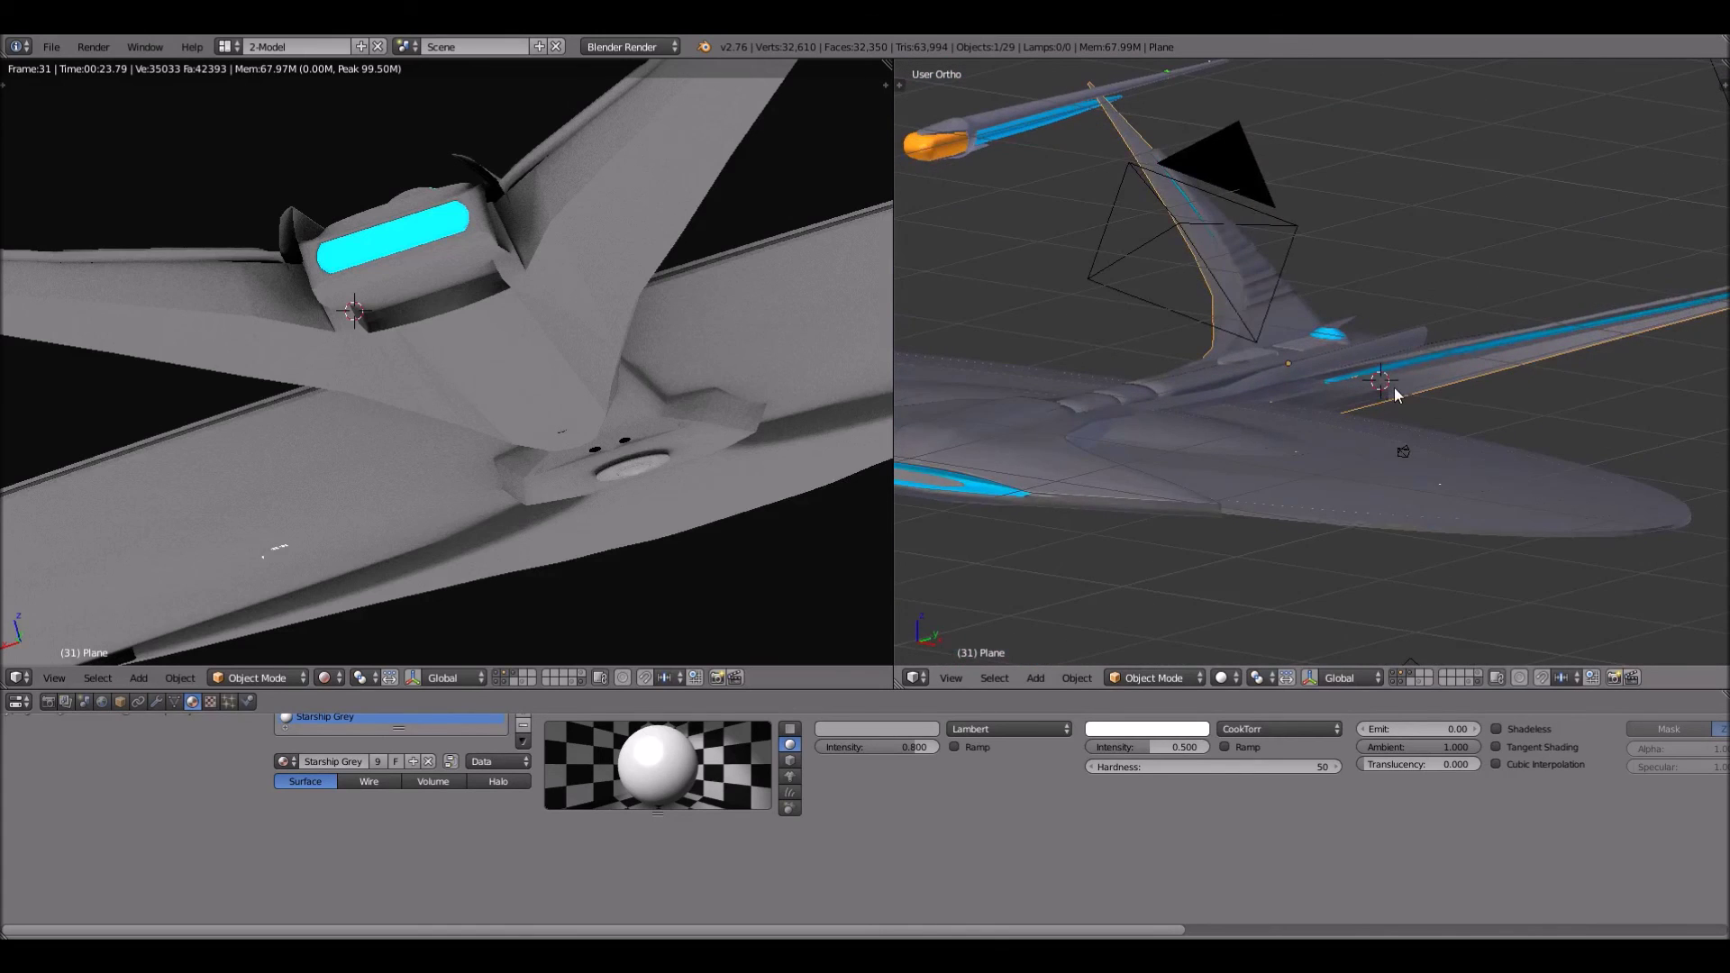
pyautogui.moveTo(1393, 388); pyautogui.dragTo(1421, 225, button='middle')
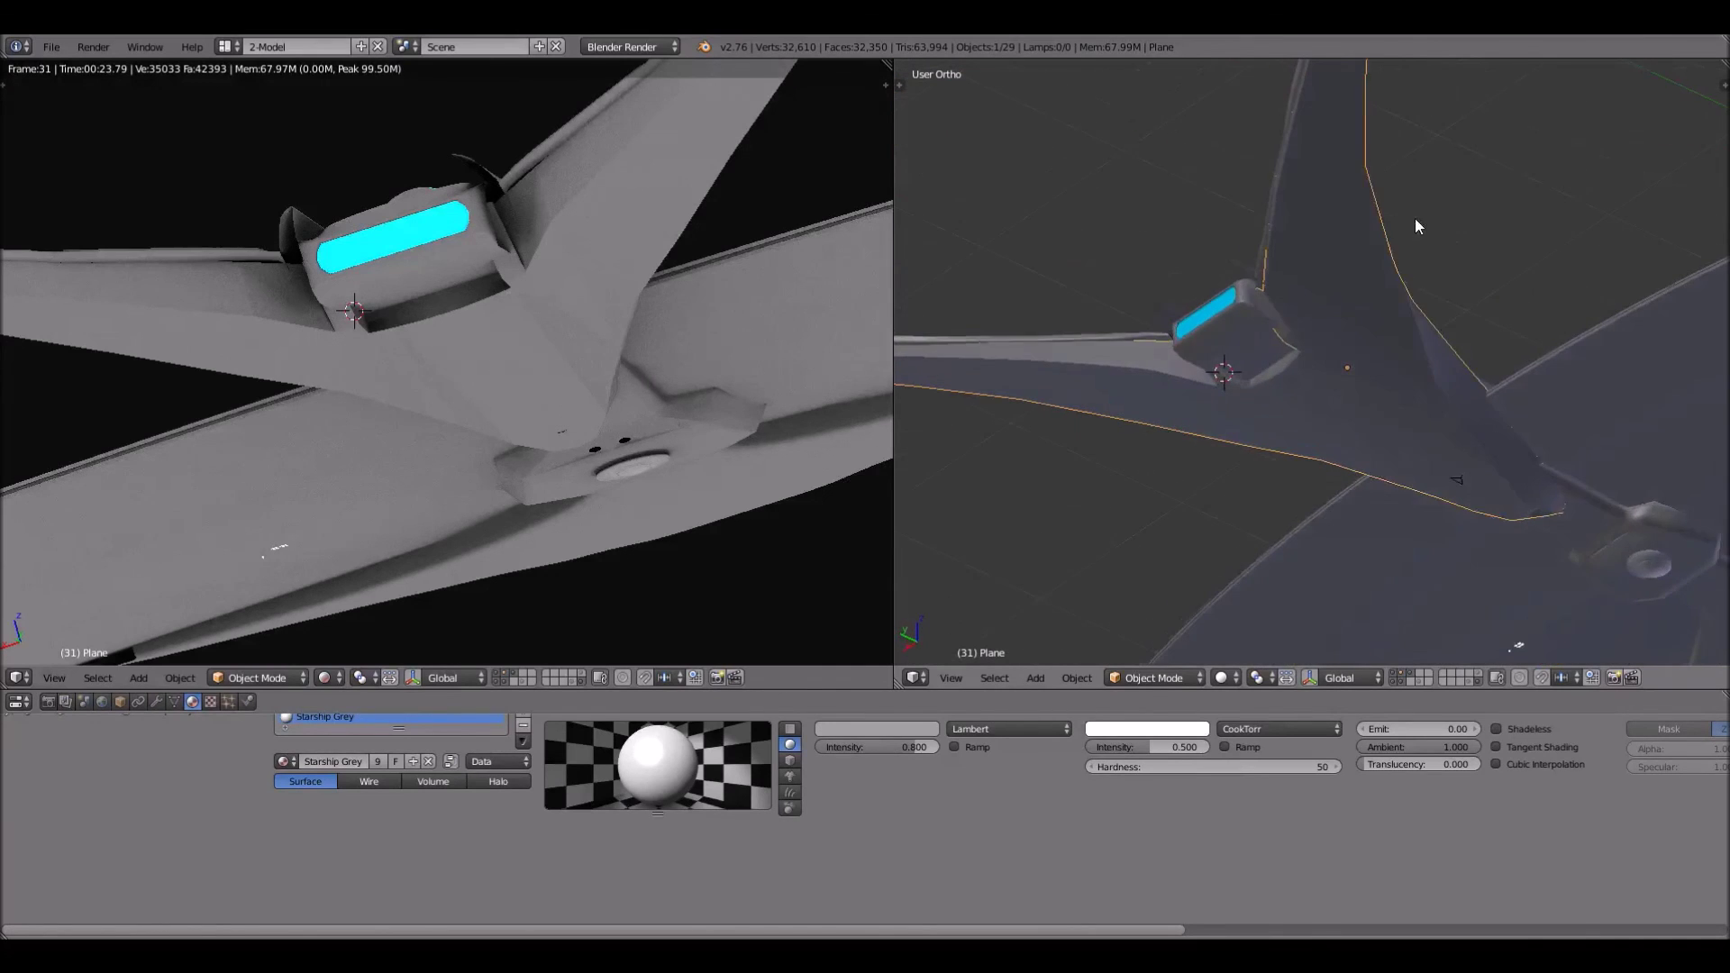
pyautogui.moveTo(1324, 340); pyautogui.dragTo(1461, 273, button='middle')
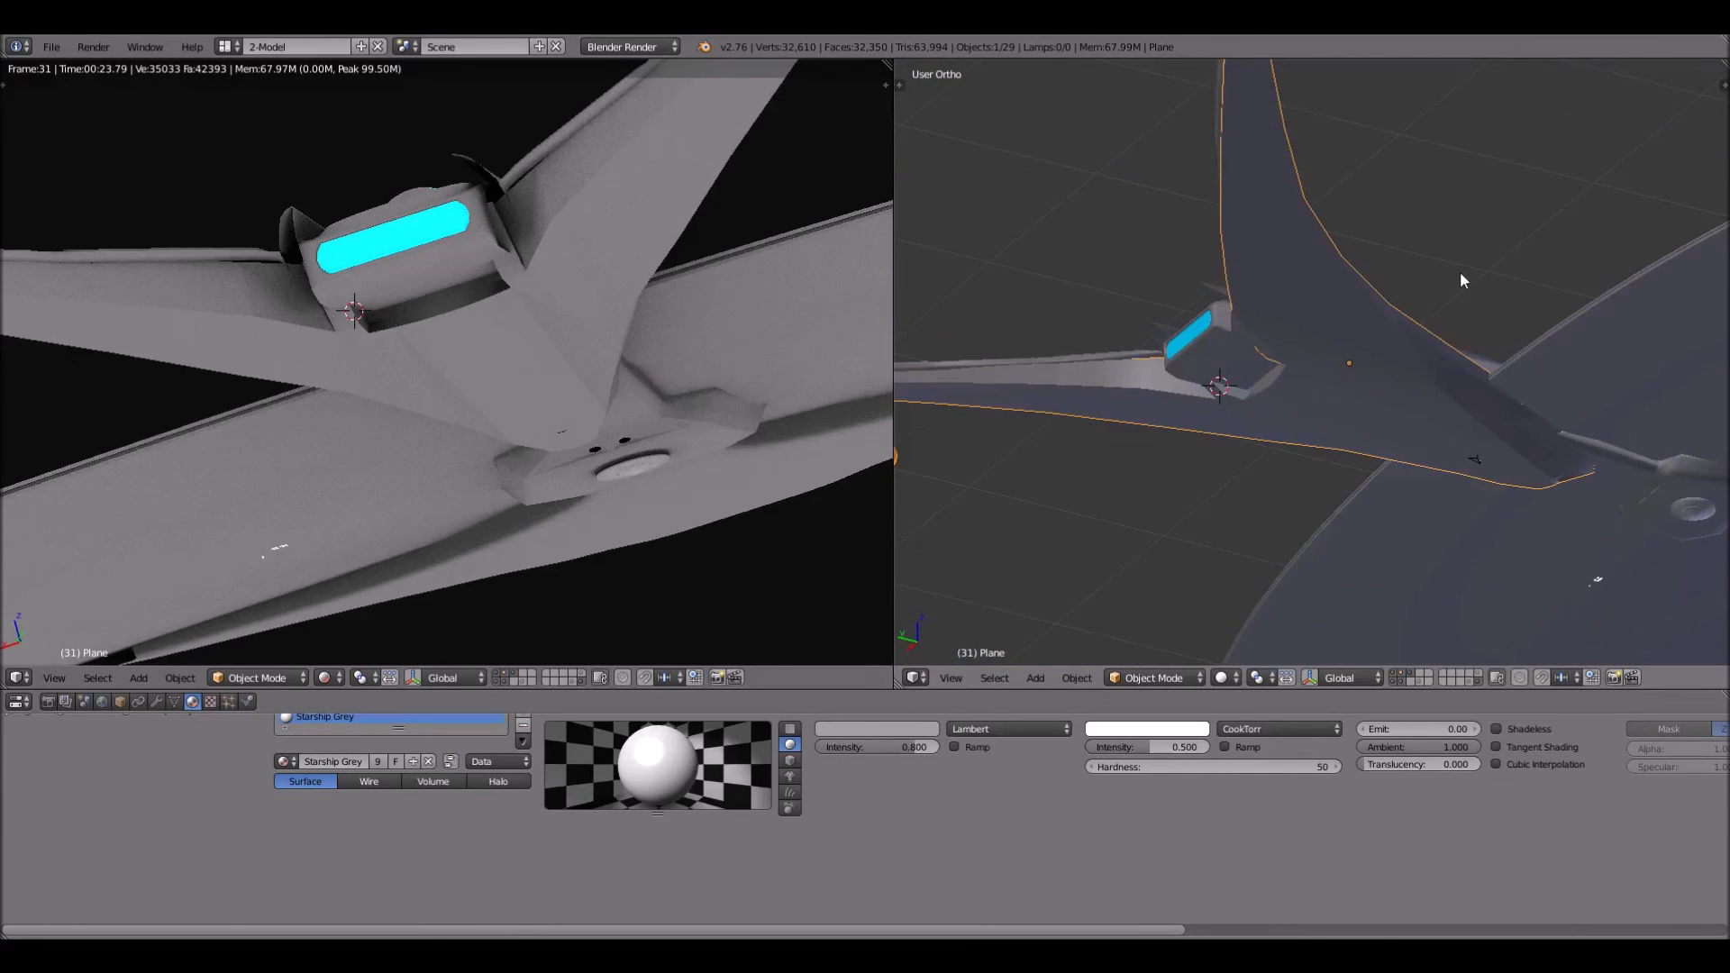
pyautogui.moveTo(1322, 359); pyautogui.dragTo(1386, 312, button='middle')
pyautogui.moveTo(1291, 471); pyautogui.dragTo(1326, 410, button='middle')
pyautogui.scroll(3, 1326, 410)
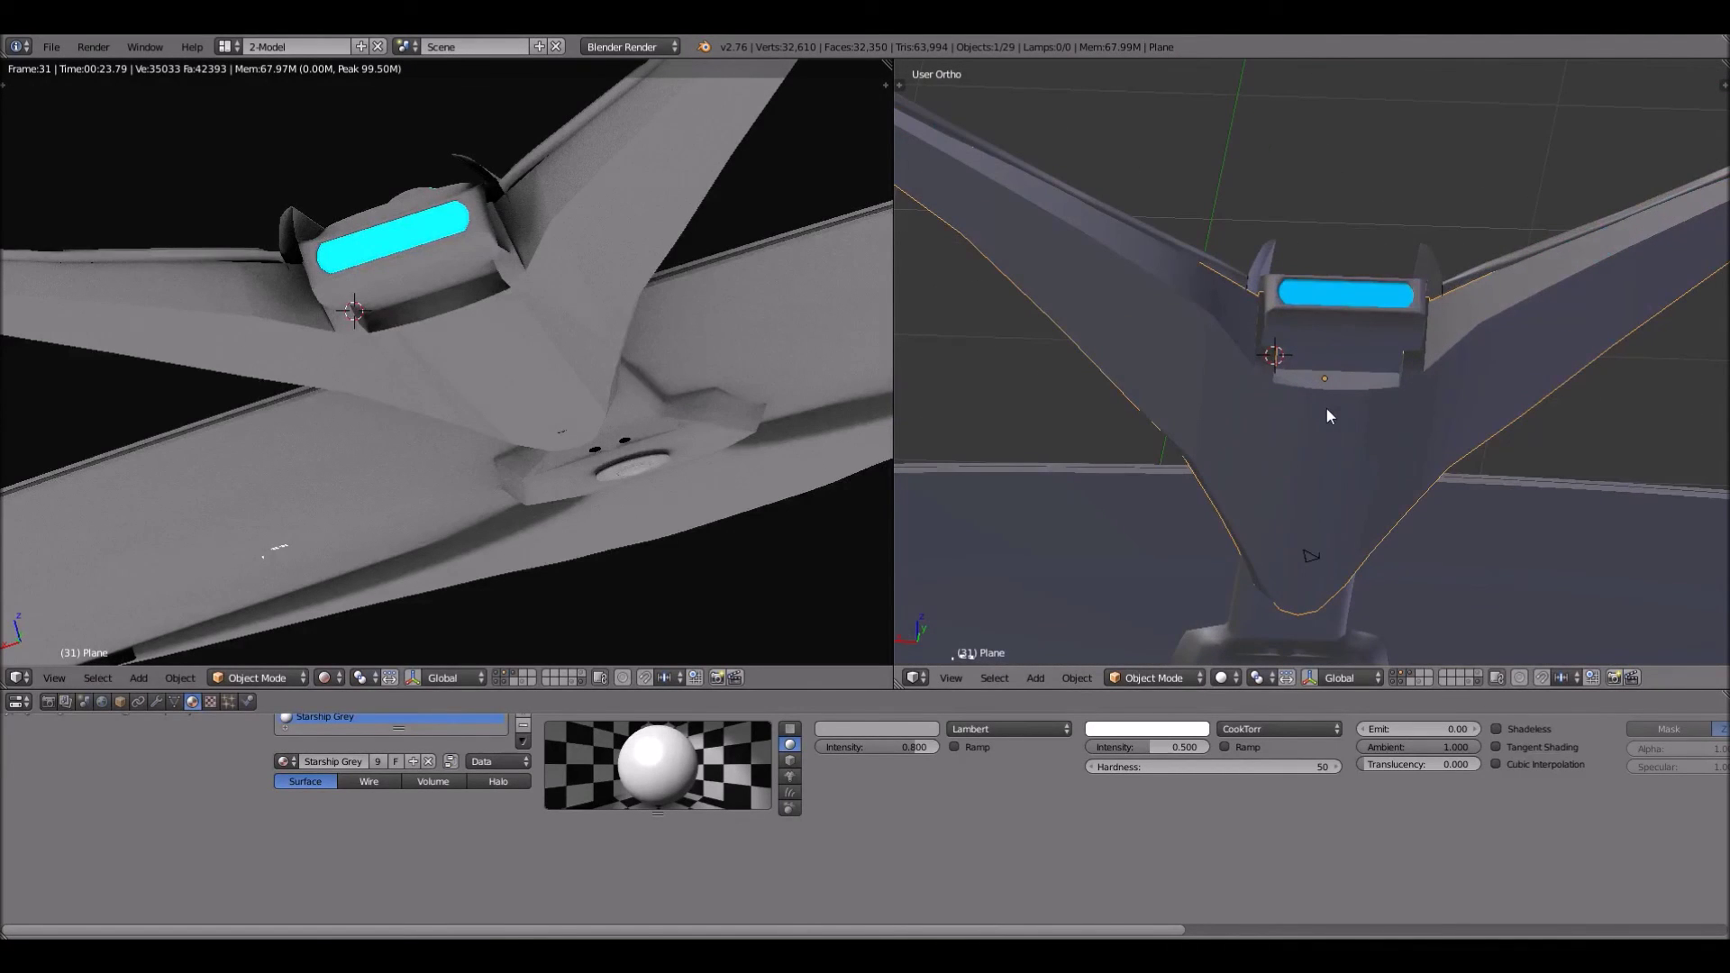